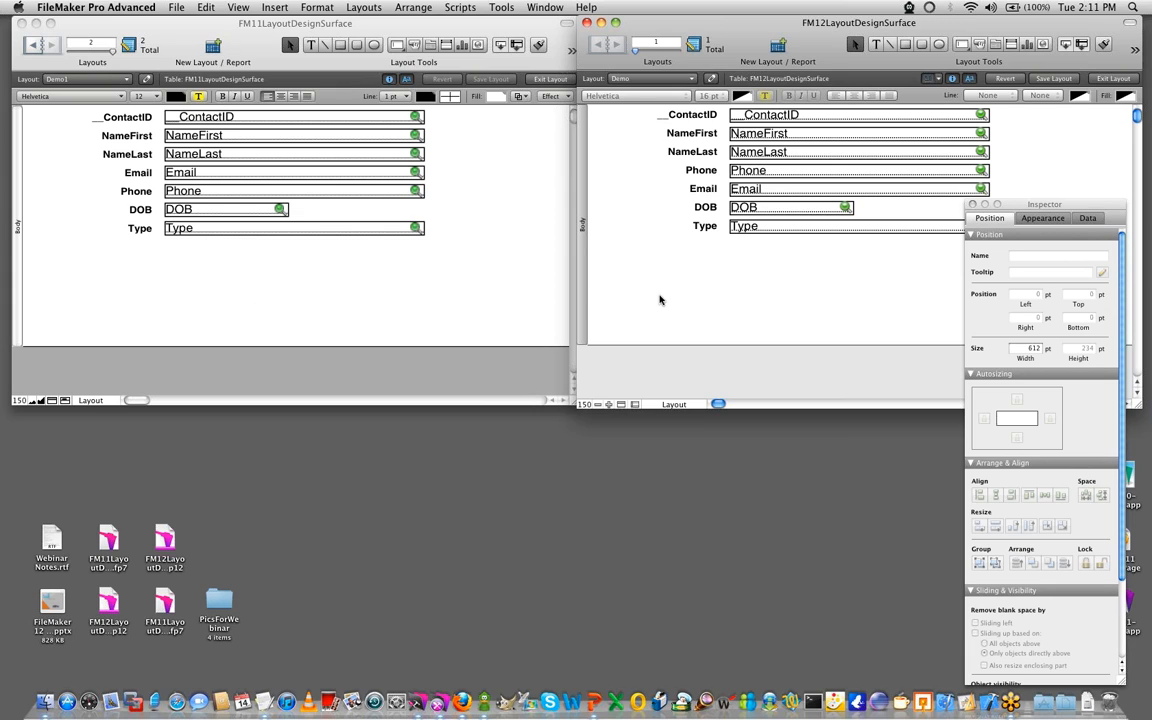
- Compare the Inspector's position and size settings between the FM11 and FM12 layout windows, including those for the FM12 Type field
{"action": "left_click", "coordinate": [434, 293]}
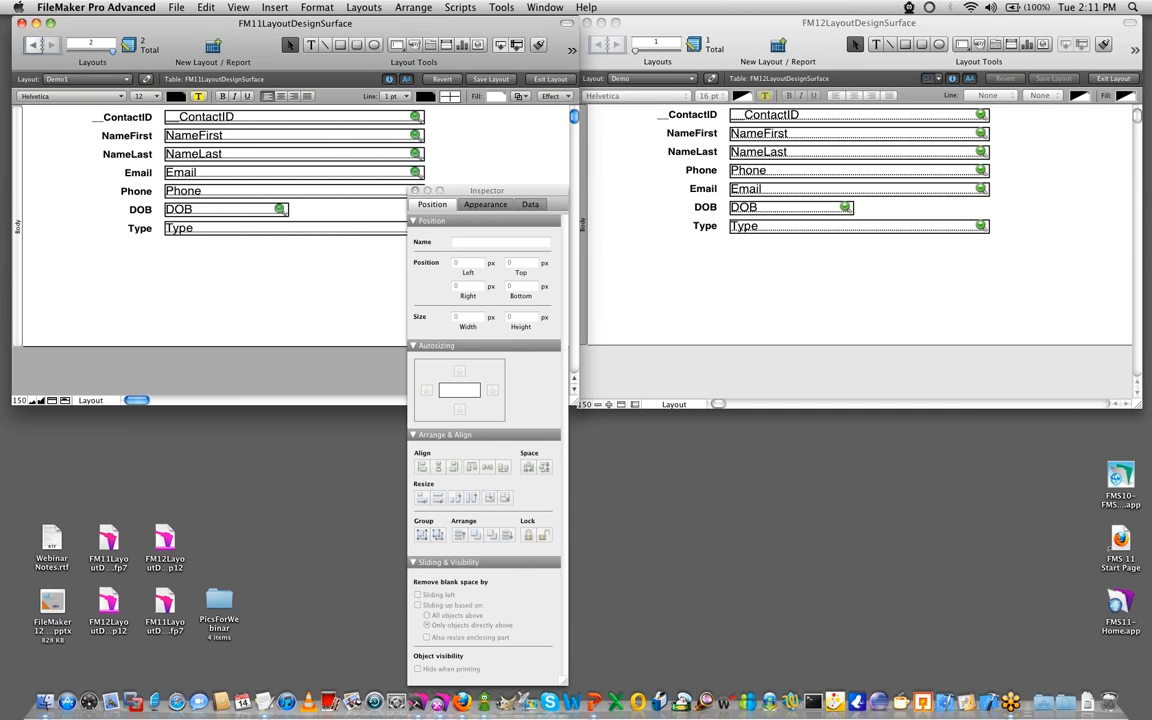
{"action": "key", "text": "super+Tab"}
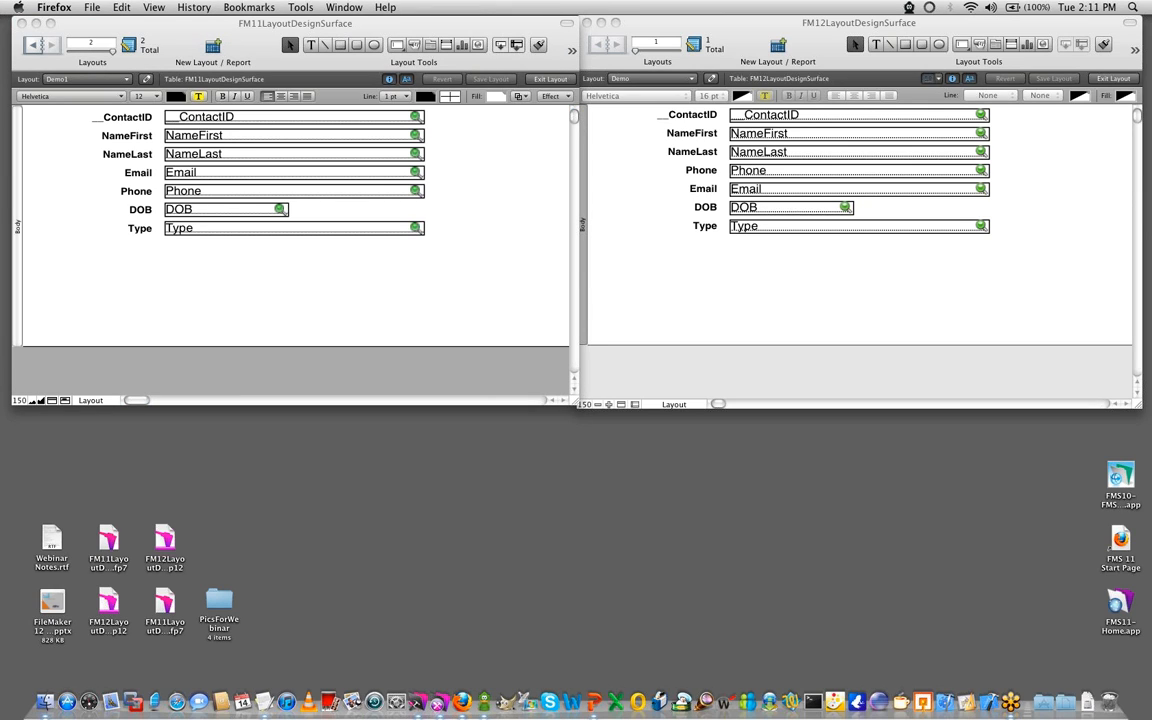
{"action": "key", "text": "super+Tab"}
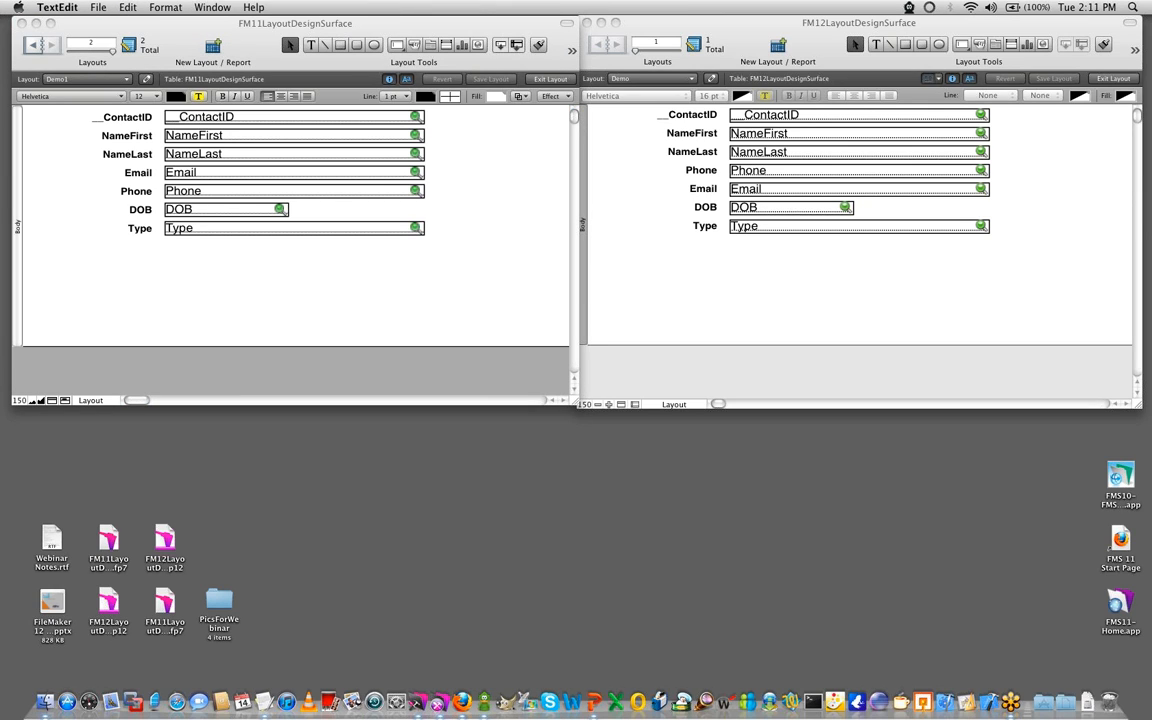
{"action": "left_click", "coordinate": [320, 305]}
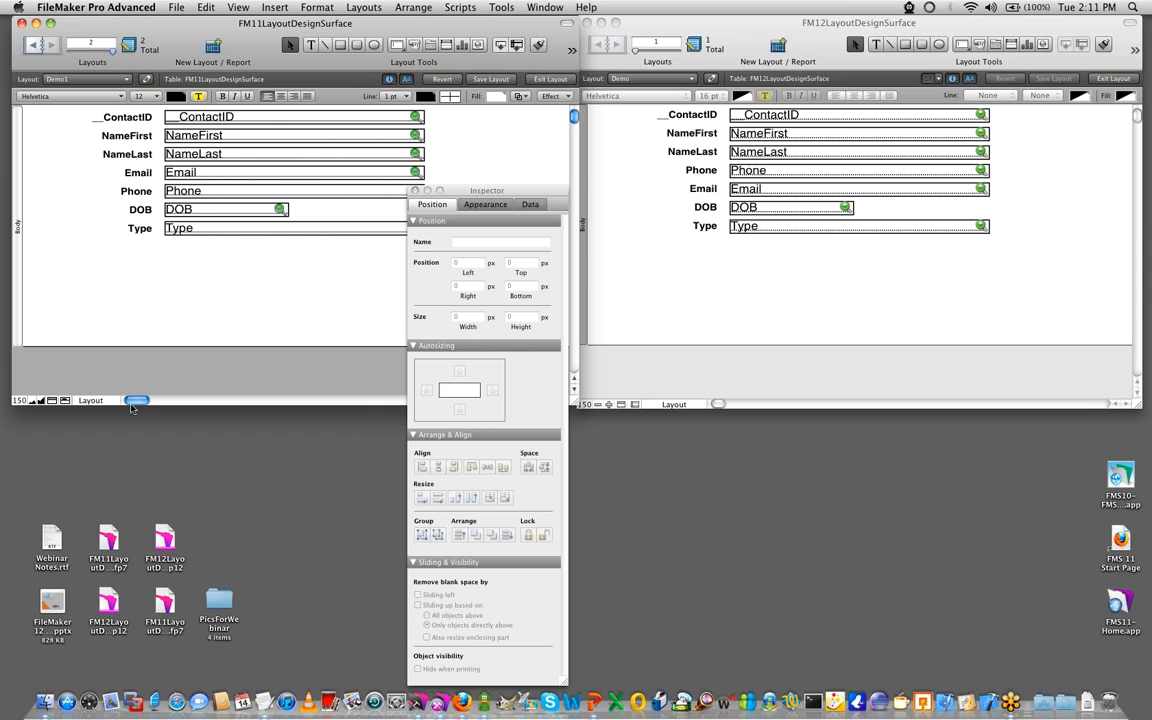
{"action": "left_click", "coordinate": [724, 340]}
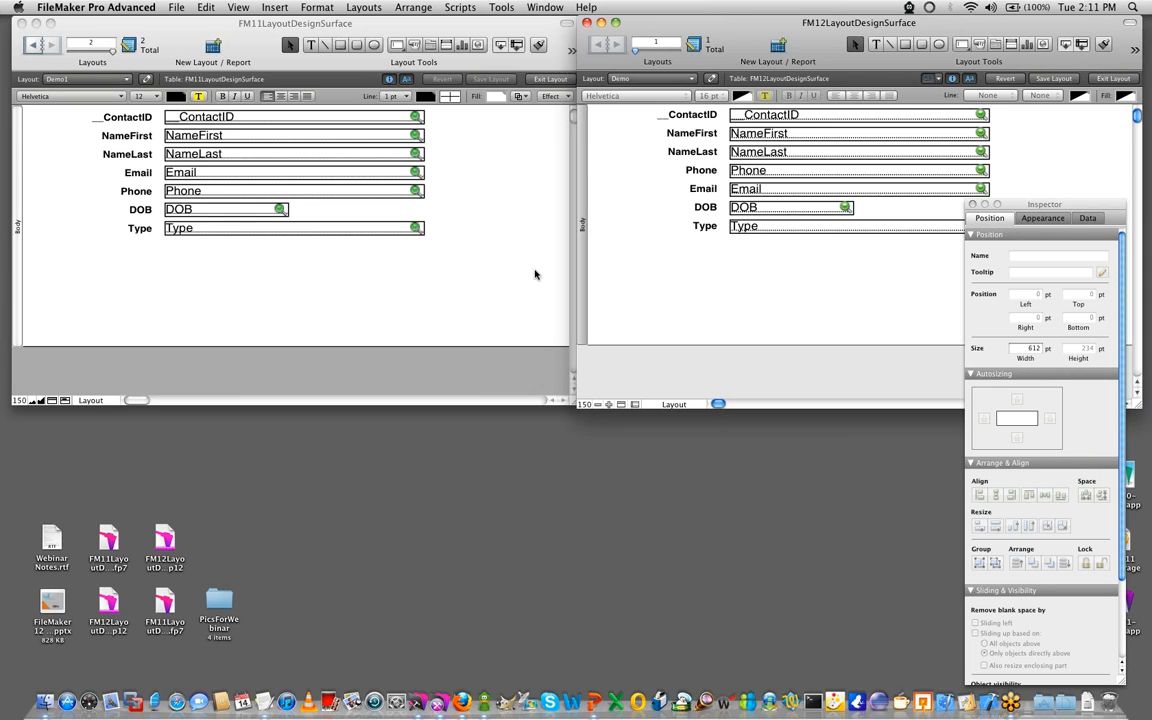
{"action": "left_click", "coordinate": [345, 305]}
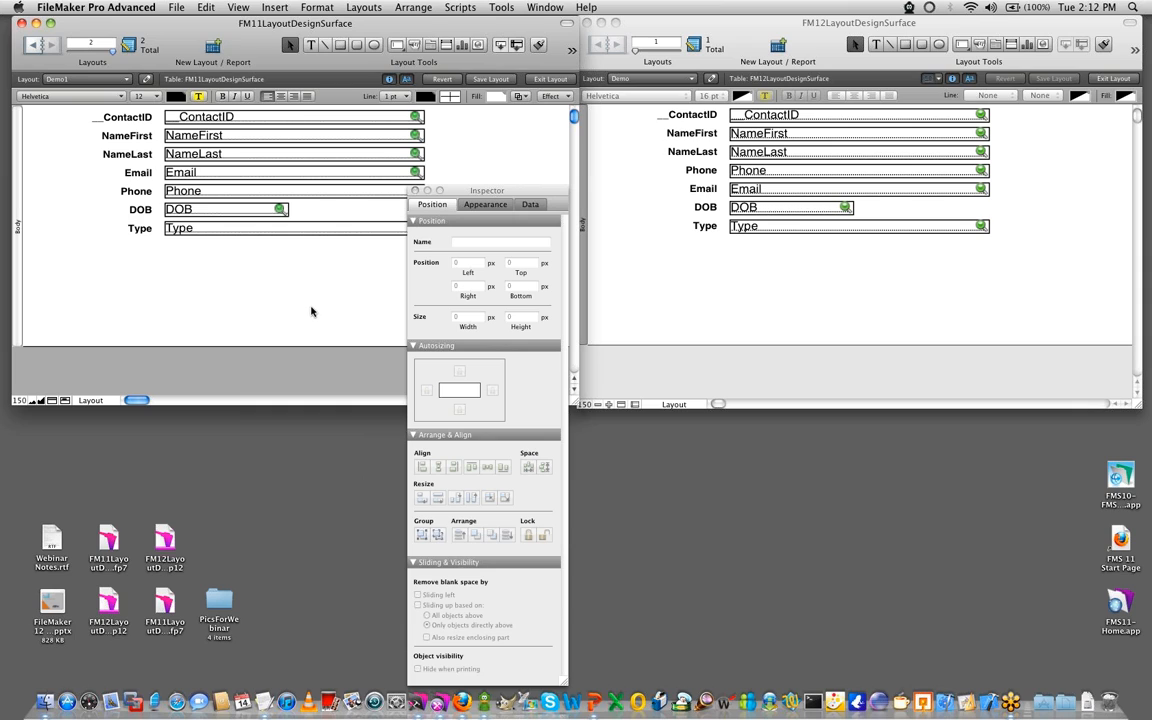
{"action": "left_click", "coordinate": [790, 310]}
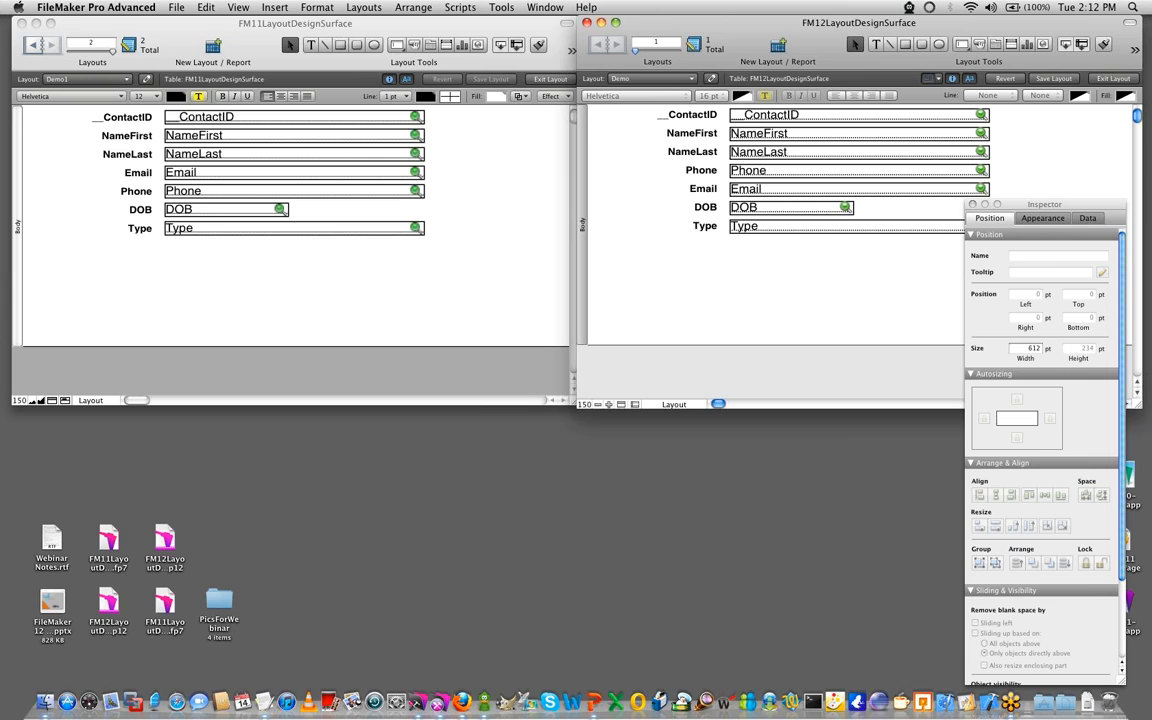
{"action": "key", "text": "super+Tab"}
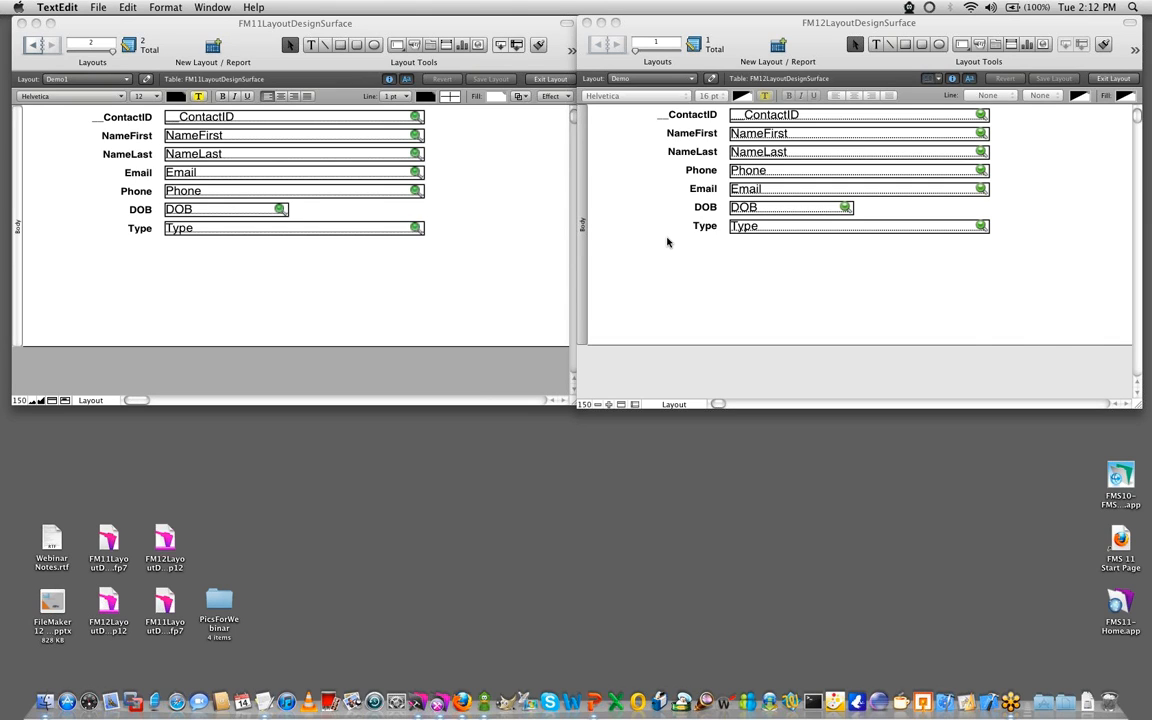
{"action": "left_click", "coordinate": [623, 249]}
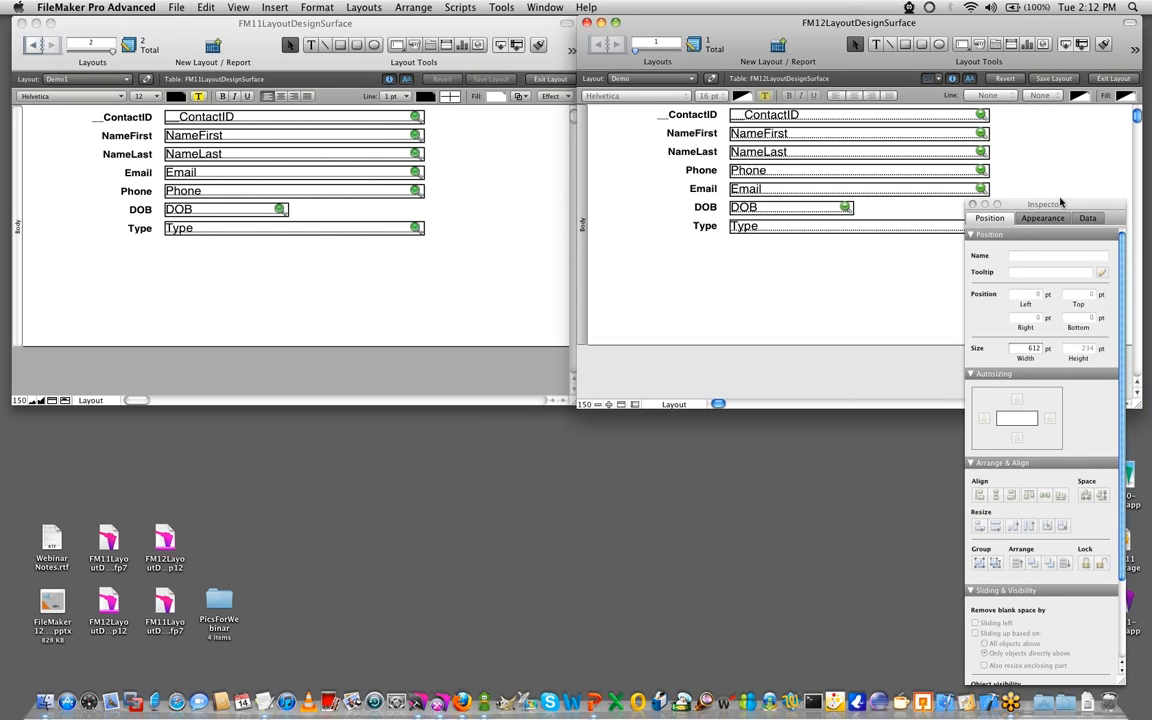
{"action": "left_click_drag", "start_coordinate": [1052, 206], "coordinate": [1063, 160]}
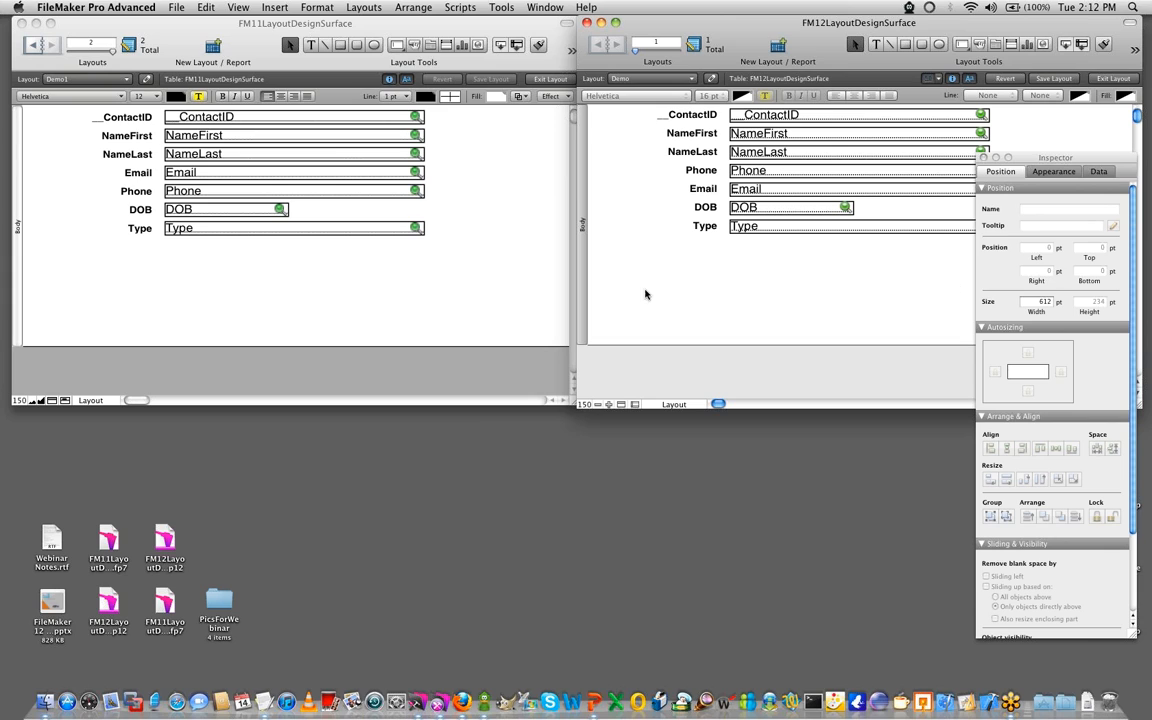
{"action": "left_click", "coordinate": [444, 298]}
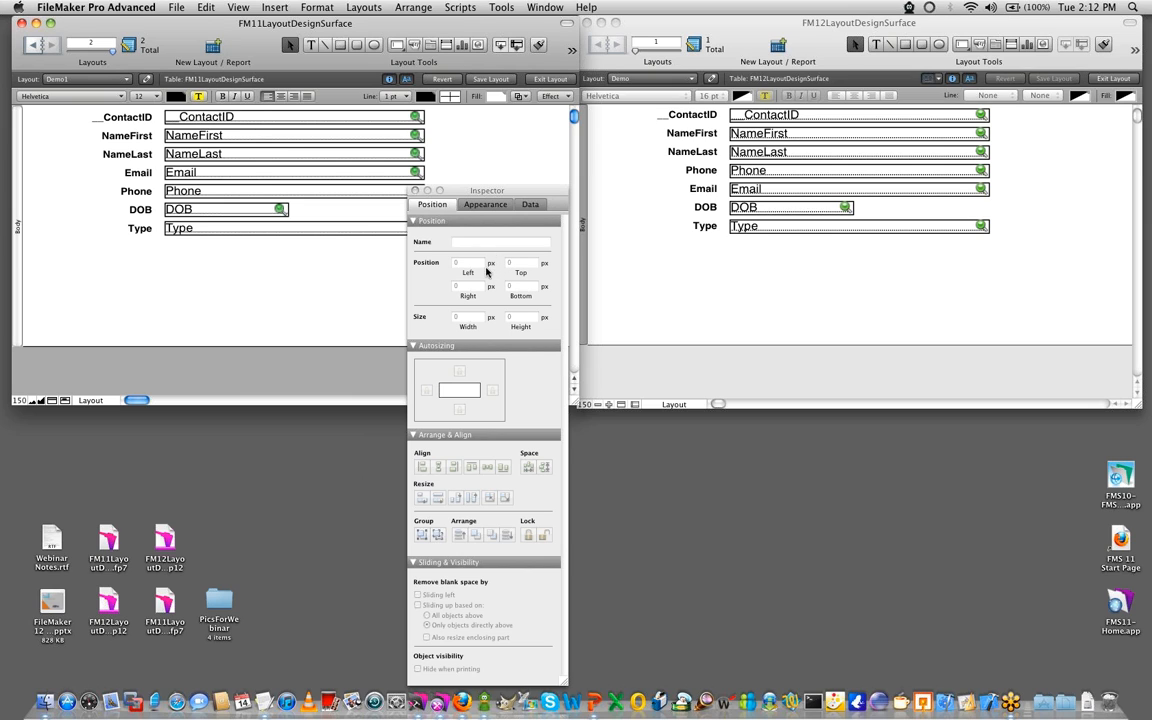
{"action": "left_click", "coordinate": [712, 278]}
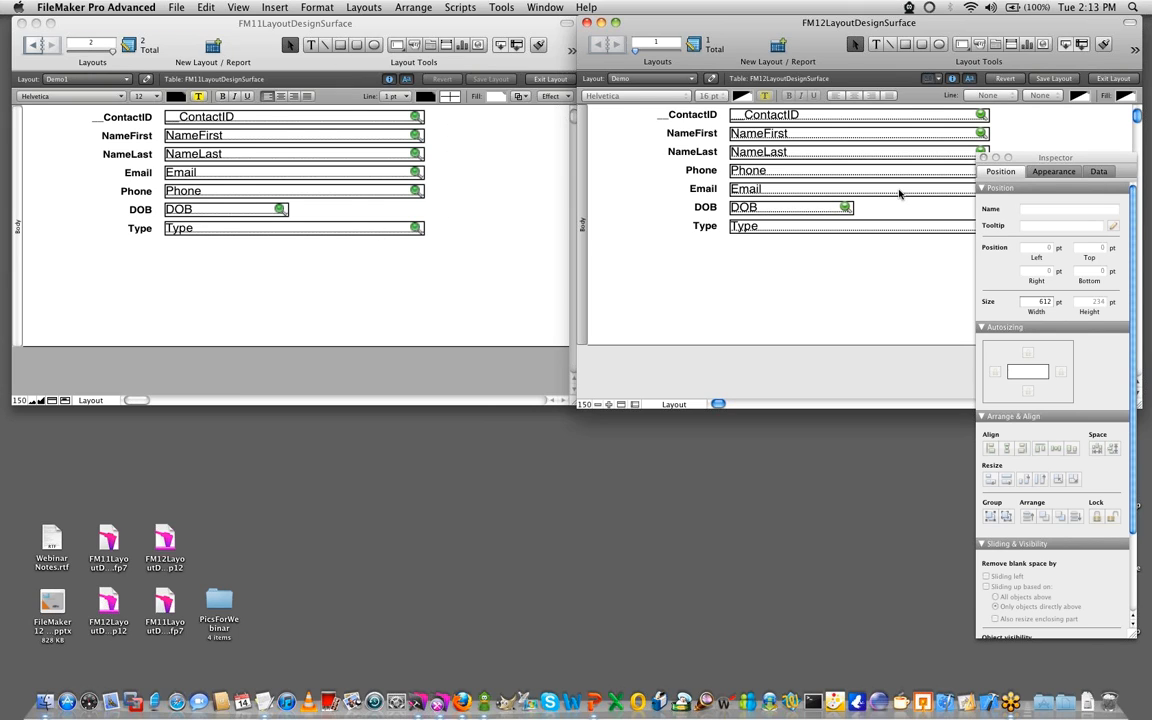
{"action": "left_click", "coordinate": [869, 226]}
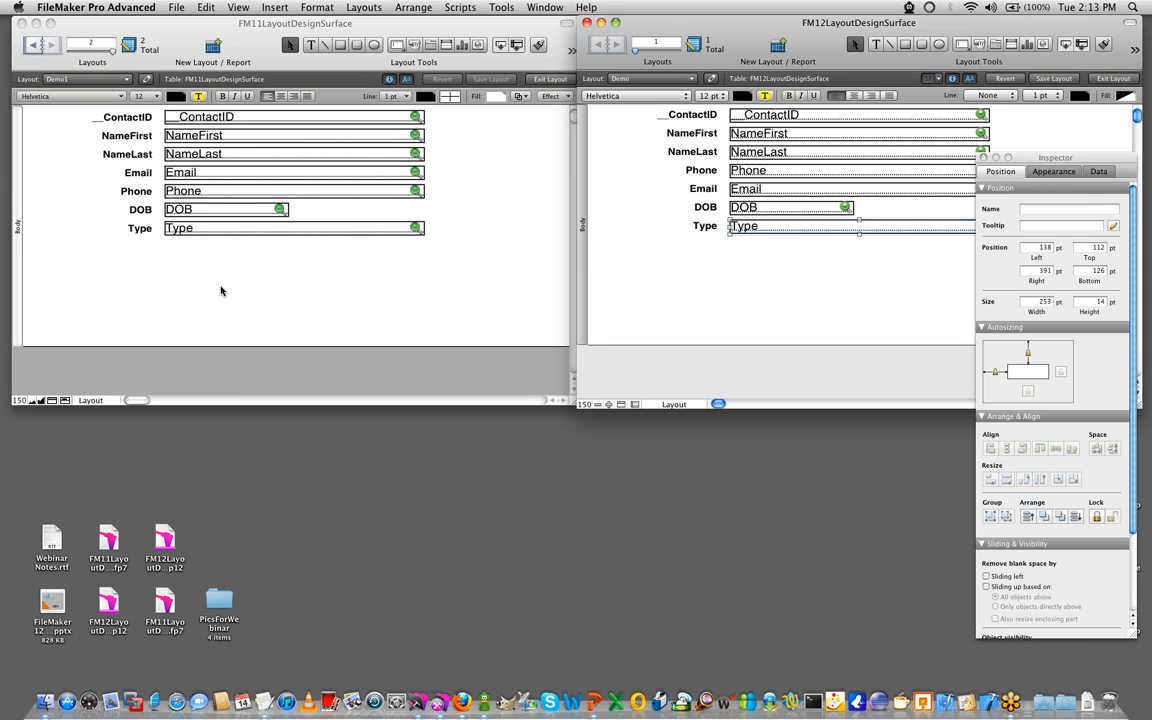
- Move the FM11 layout's Type field below its label to about 180 px left, 161 px top, and set its right position to 431.100 px
{"action": "left_click", "coordinate": [229, 229]}
{"action": "left_click_drag", "start_coordinate": [229, 233], "coordinate": [271, 281]}
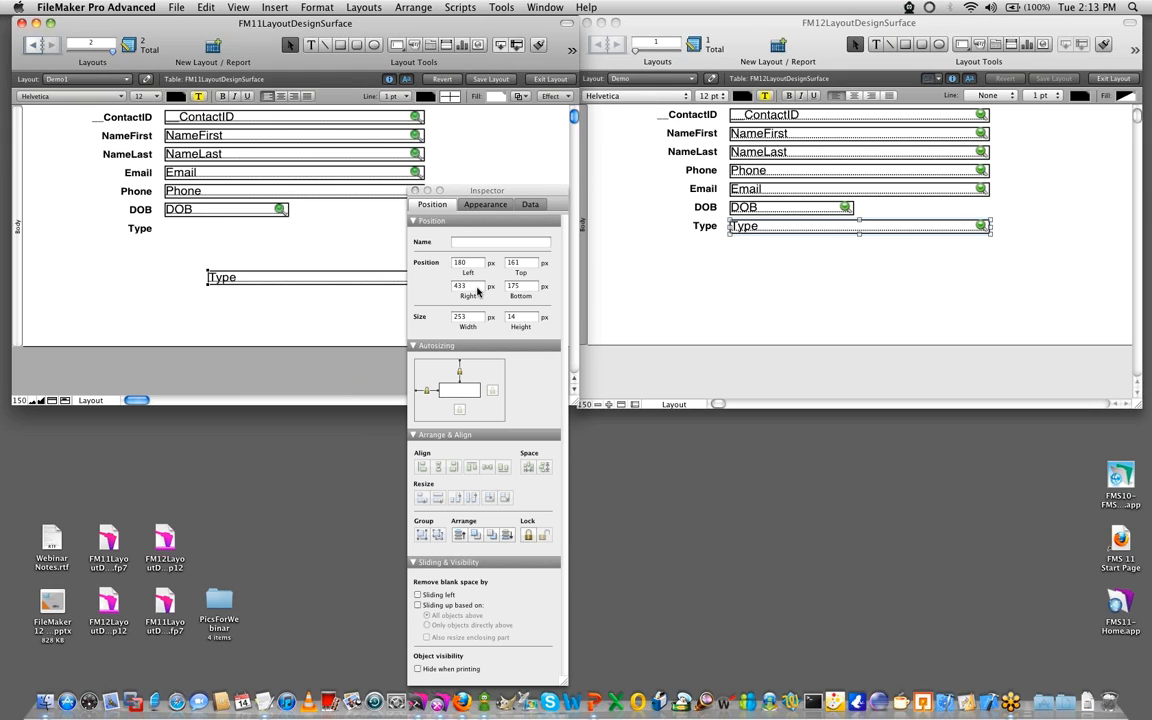
{"action": "left_click", "coordinate": [478, 289]}
{"action": "type", "text": "431.109"}
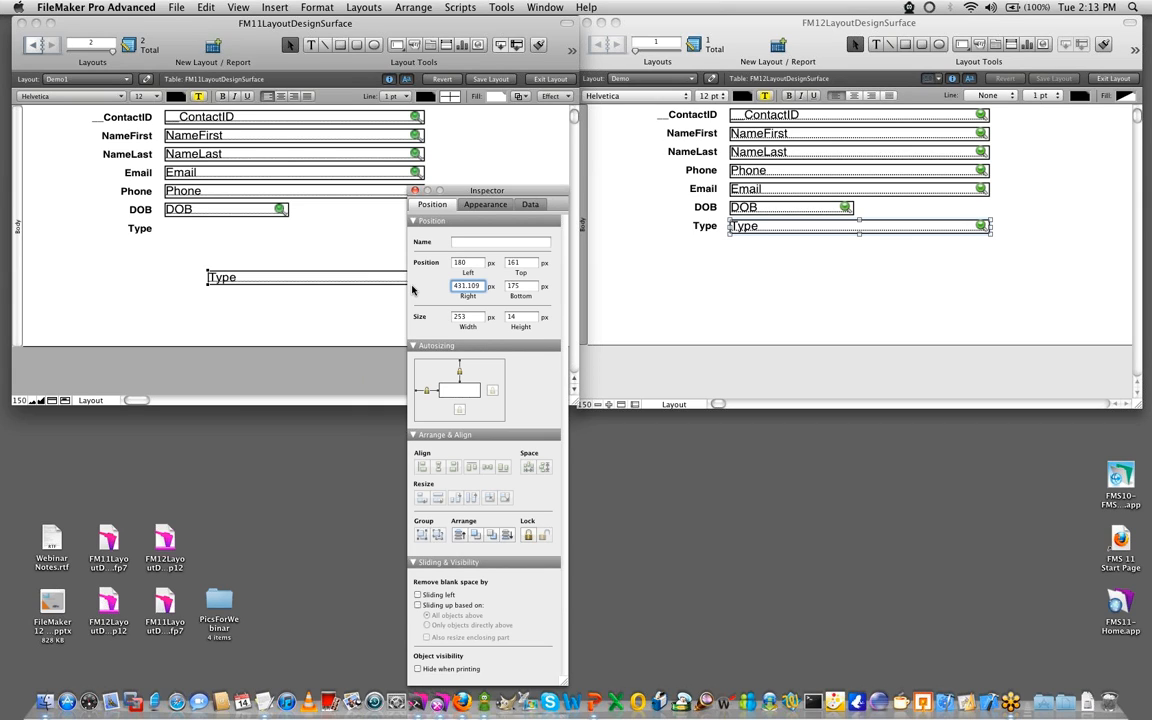
{"action": "key", "text": "Return"}
- Set the right position of the Type field in the FM12 layout to 375.221 pt
{"action": "left_click", "coordinate": [751, 231]}
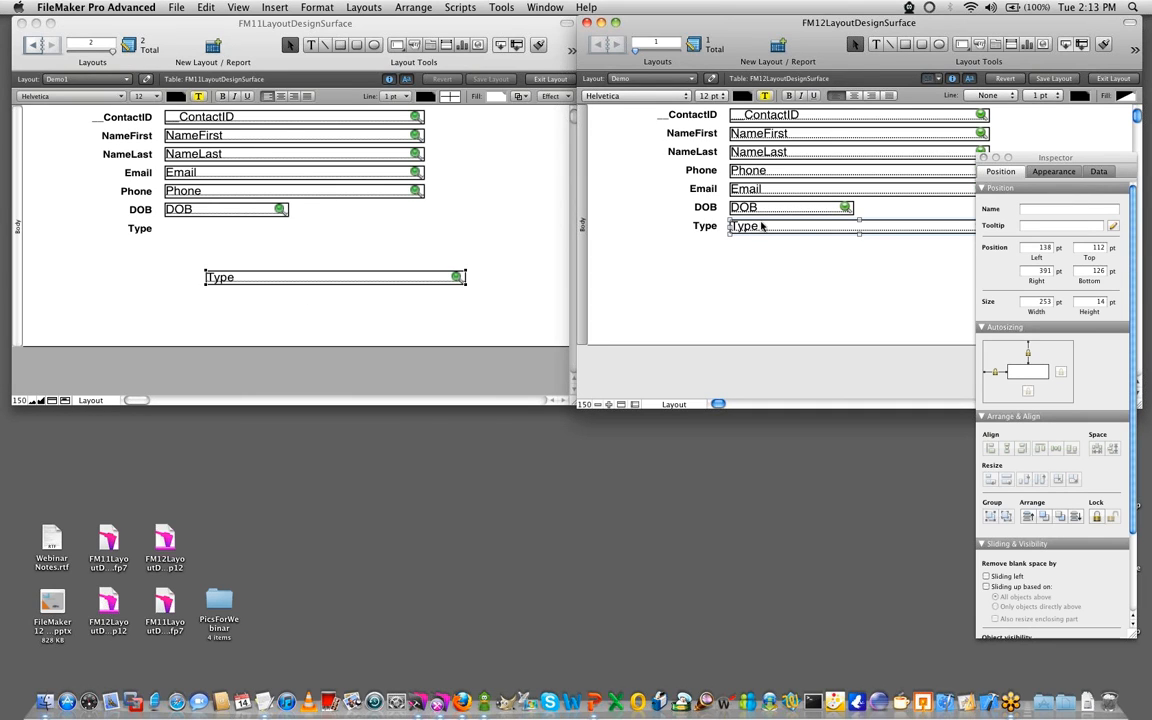
{"action": "left_click", "coordinate": [1025, 272]}
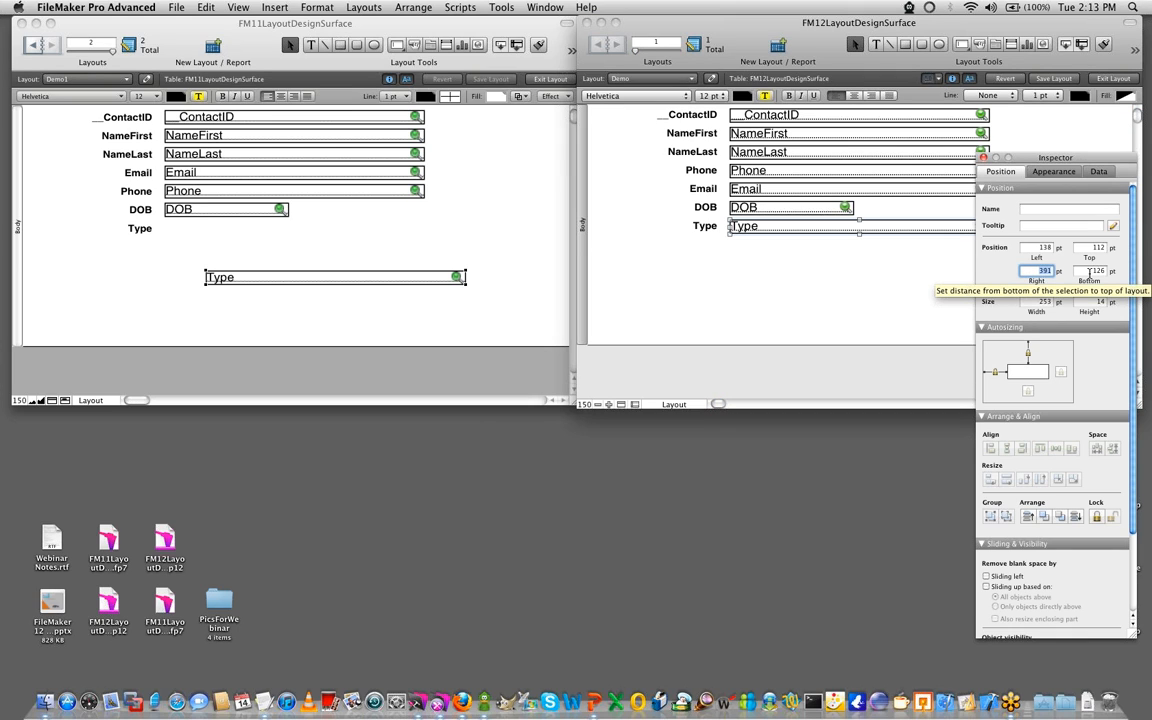
{"action": "type", "text": "30"}
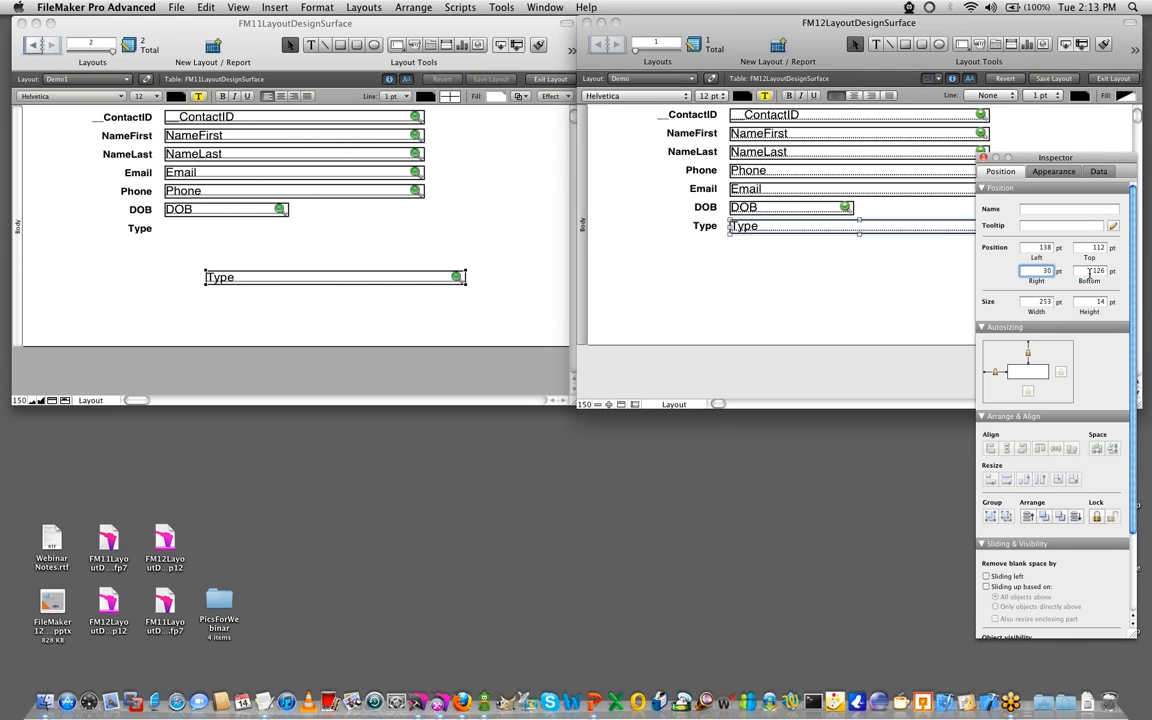
{"action": "type", "text": "5.221"}
{"action": "key", "text": "Return"}
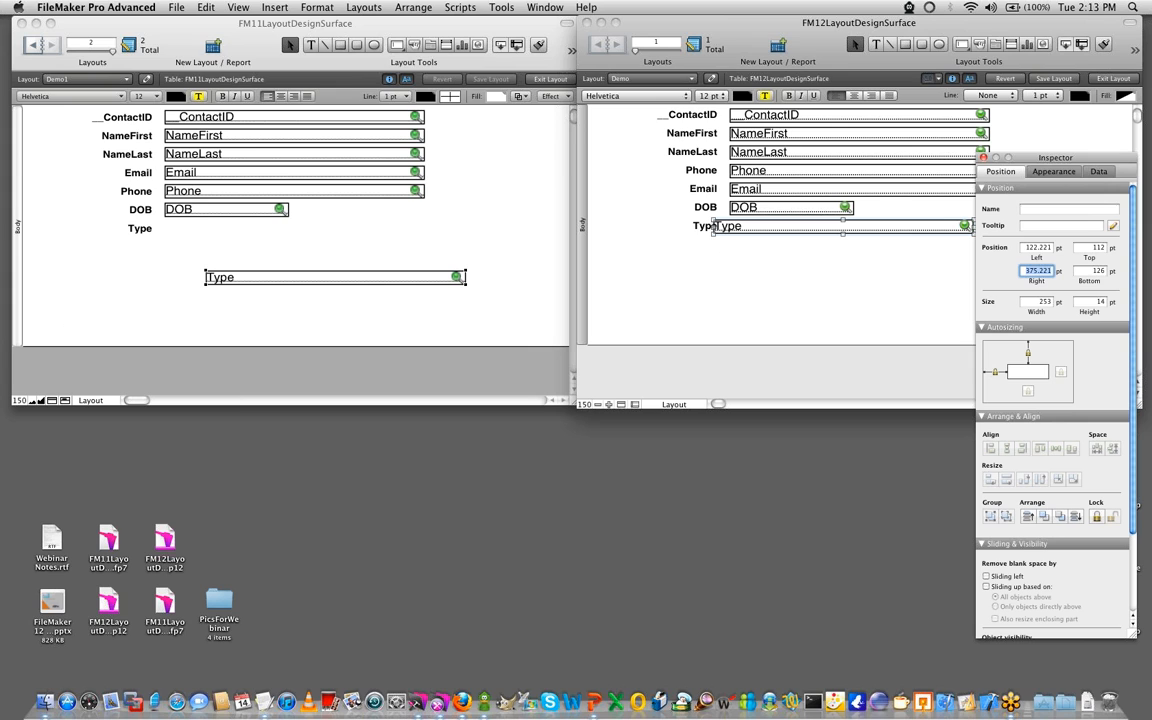
- Uncover the FM12 layout's fields by moving the Inspector up, and reposition the Type field beside its label, clear of the label text
{"action": "key", "text": "super+Tab"}
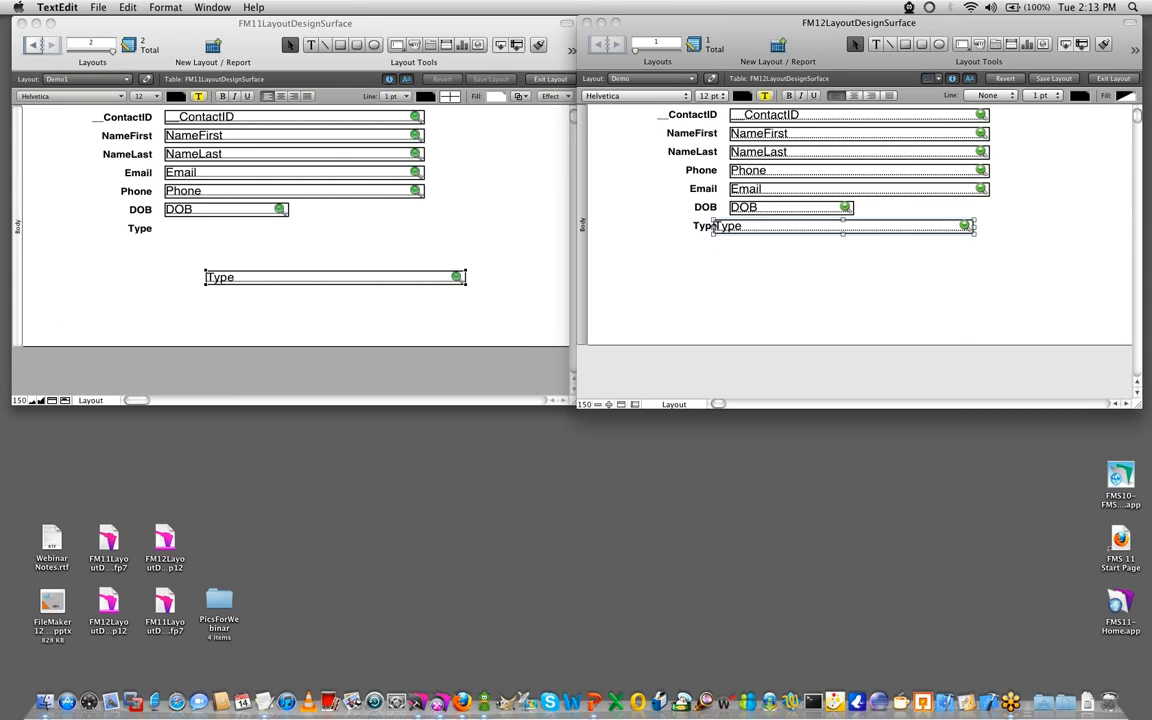
{"action": "left_click", "coordinate": [1004, 310]}
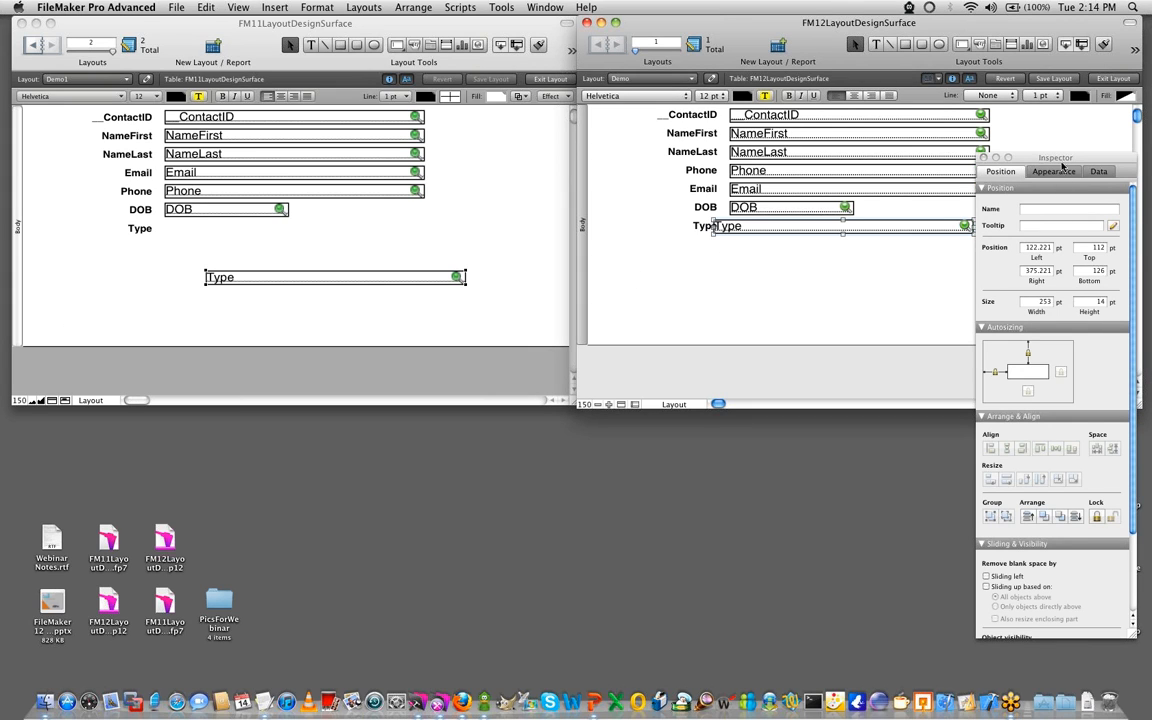
{"action": "left_click_drag", "start_coordinate": [1030, 158], "coordinate": [1026, 123]}
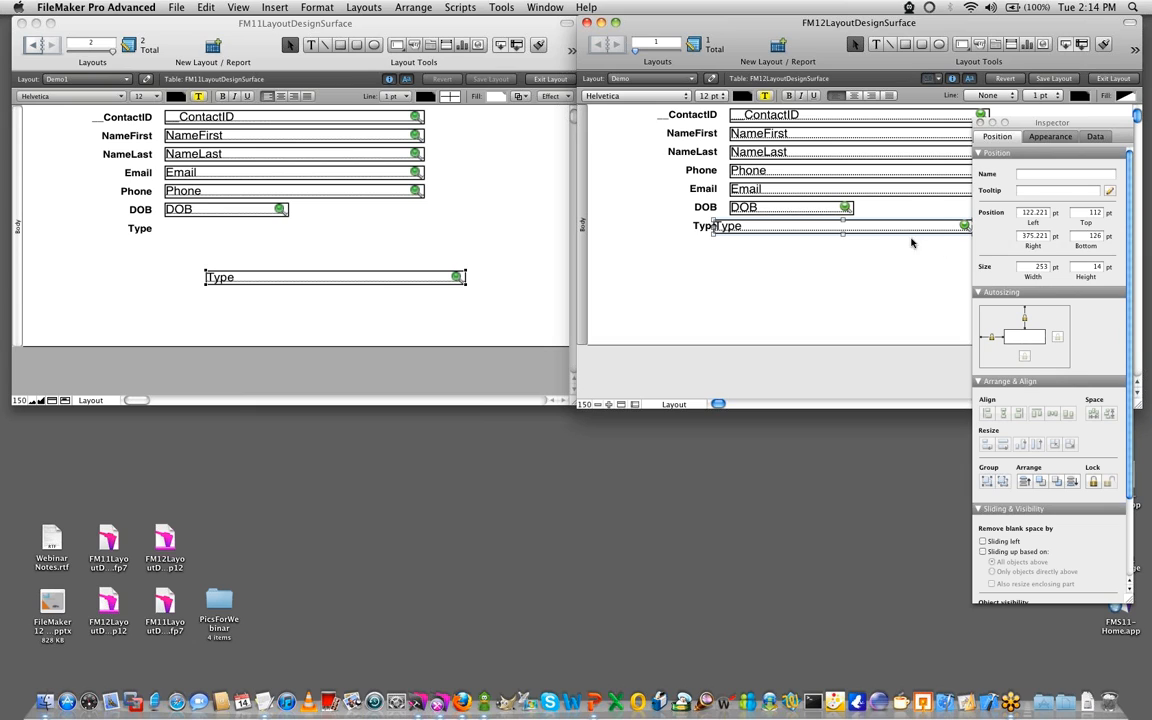
{"action": "left_click_drag", "start_coordinate": [895, 229], "coordinate": [838, 231]}
{"action": "left_click", "coordinate": [722, 240]}
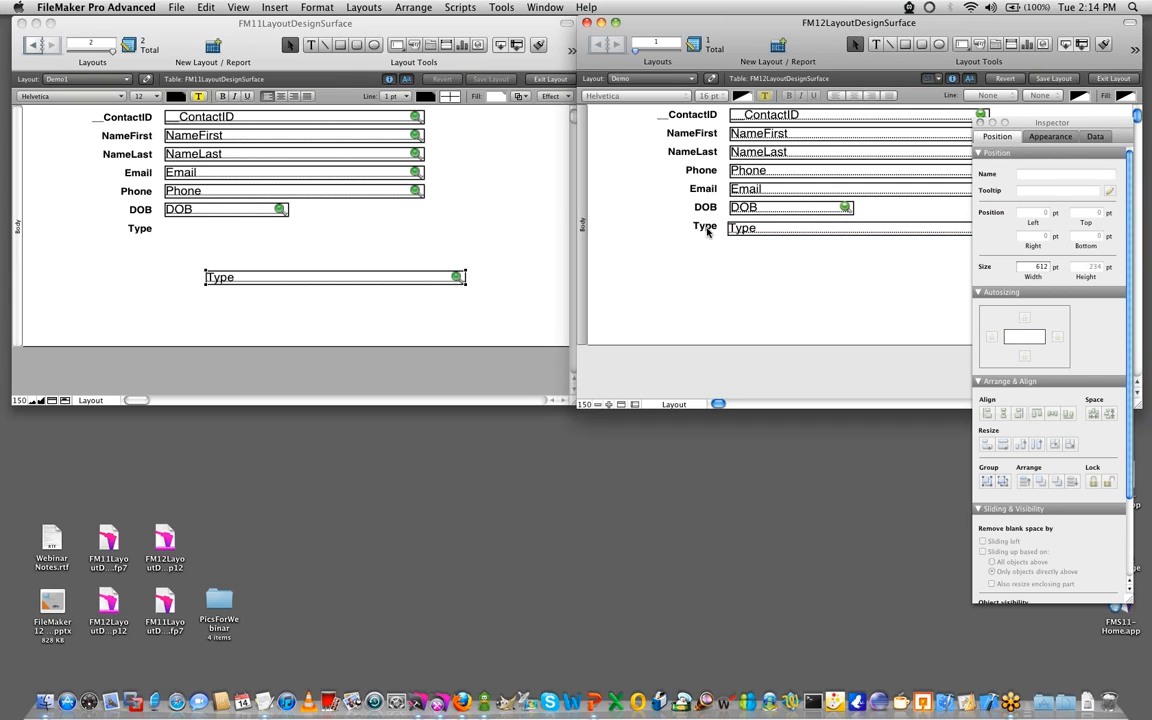
- Move the Type label and field together in the FM12 layout, down and to the left below the DOB row
{"action": "left_click", "coordinate": [706, 229]}
{"action": "left_click", "coordinate": [731, 230], "text": "shift"}
{"action": "left_click_drag", "start_coordinate": [745, 230], "coordinate": [692, 247]}
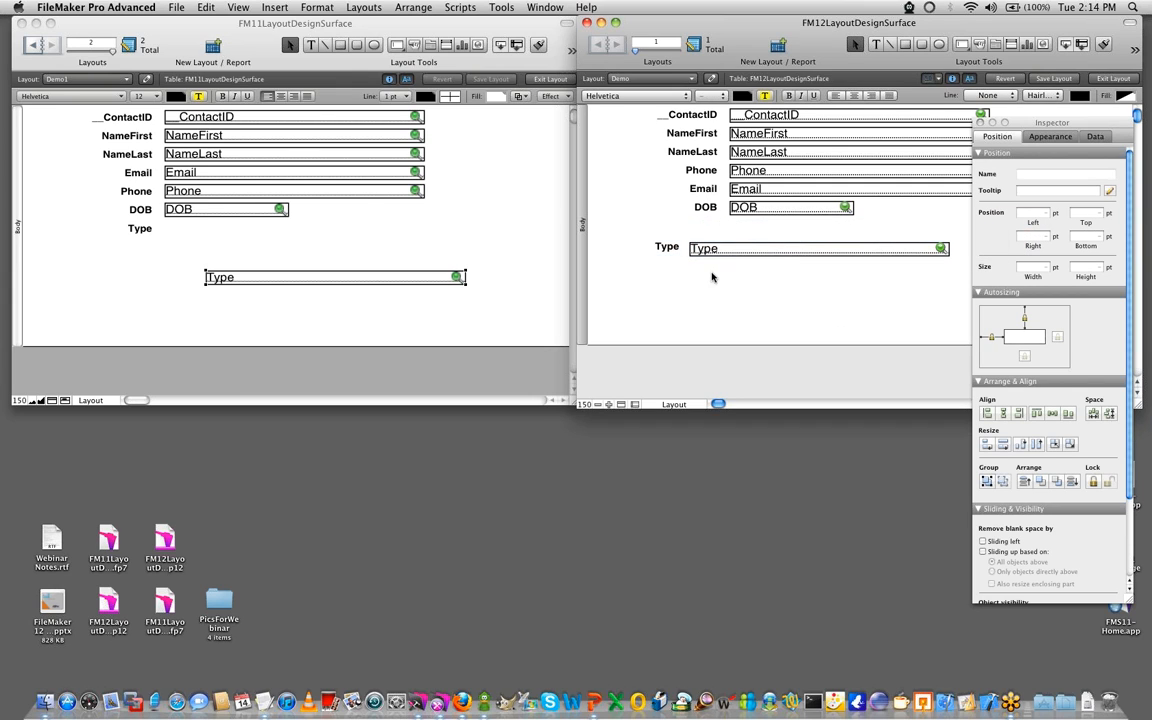
{"action": "left_click", "coordinate": [712, 274]}
{"action": "left_click", "coordinate": [671, 248]}
{"action": "left_click", "coordinate": [731, 254]}
{"action": "left_click", "coordinate": [669, 309]}
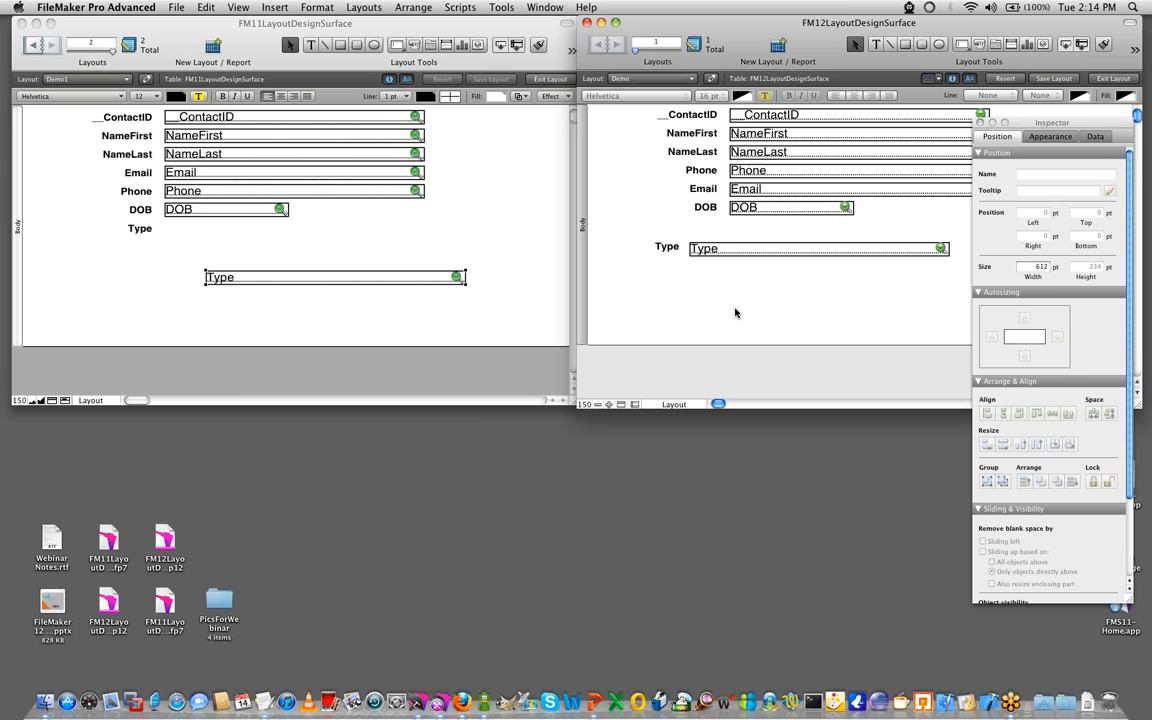
- Apply a dark fill pattern to the __ContactID field in the FM11 layout
{"action": "left_click", "coordinate": [355, 321]}
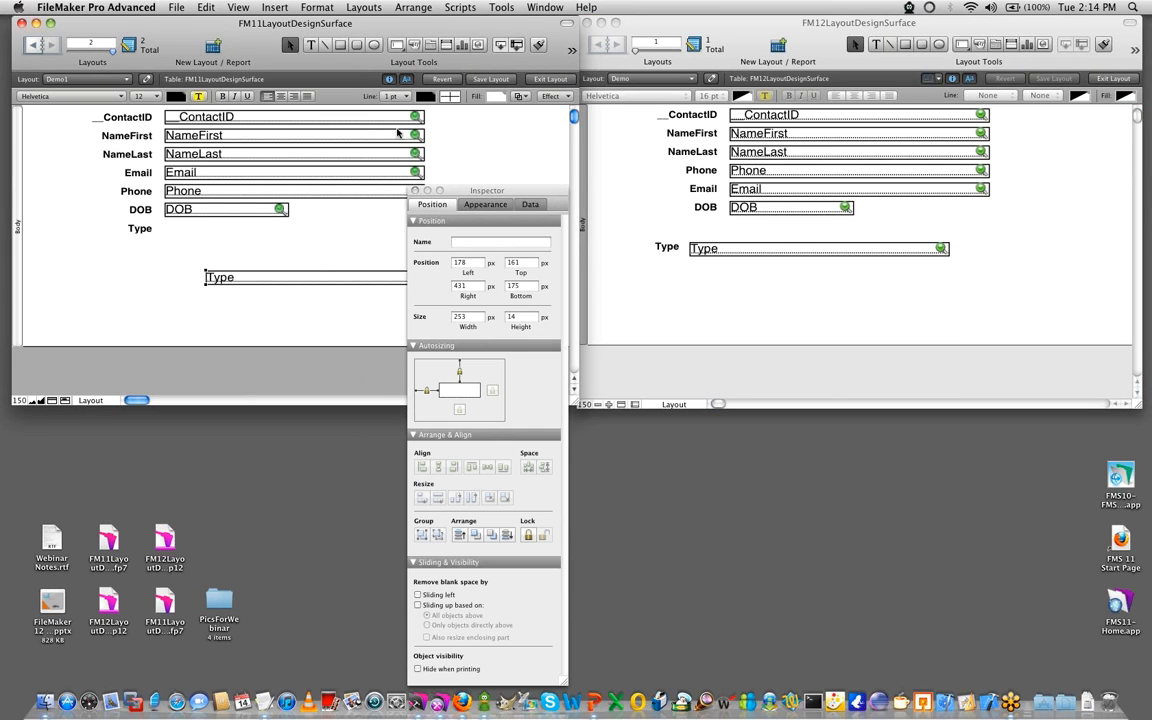
{"action": "left_click", "coordinate": [520, 97]}
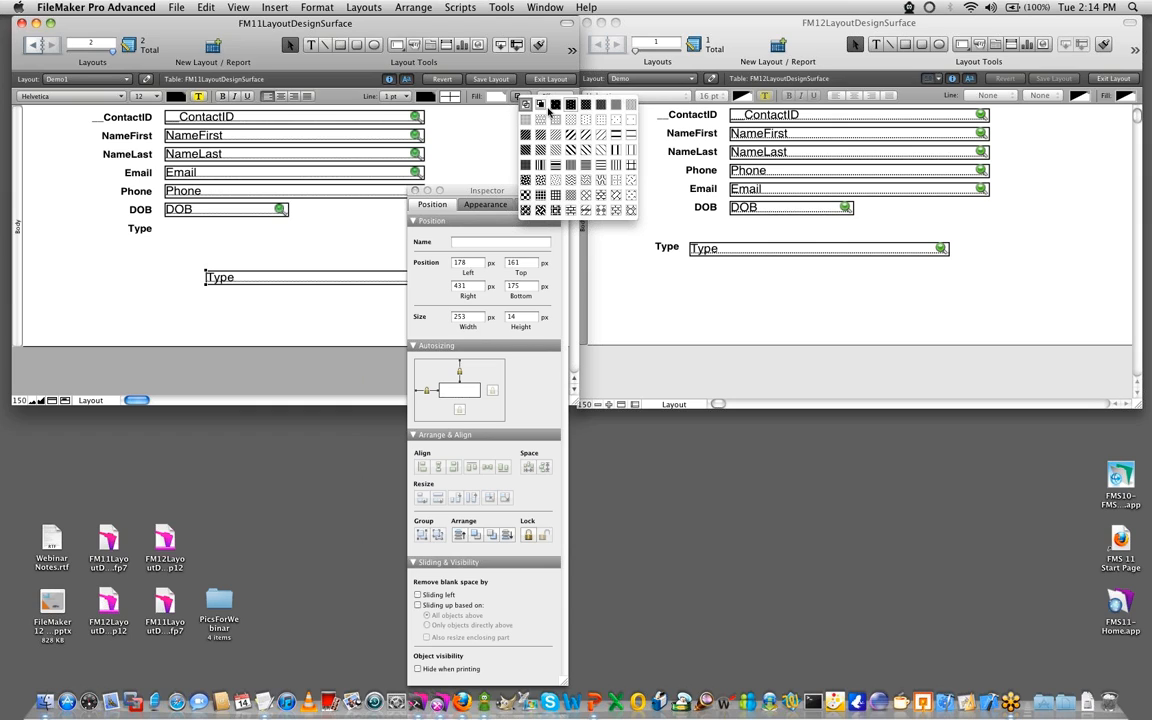
{"action": "left_click", "coordinate": [407, 122]}
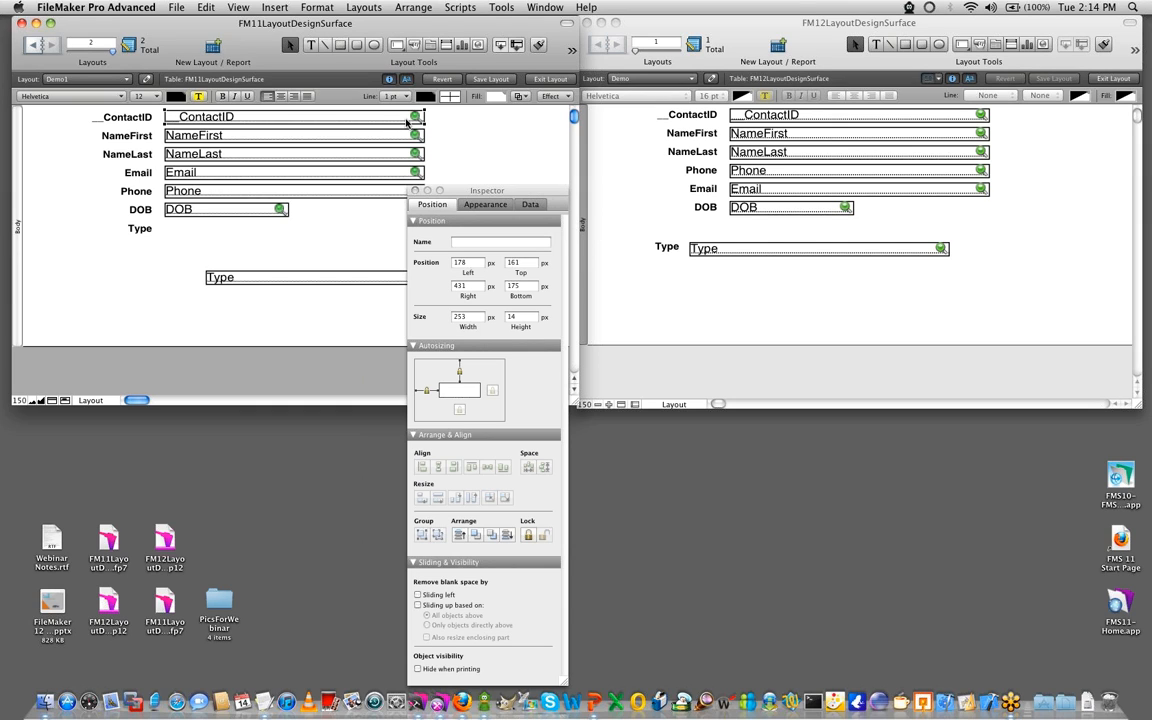
{"action": "left_click", "coordinate": [522, 97]}
{"action": "left_click", "coordinate": [524, 152]}
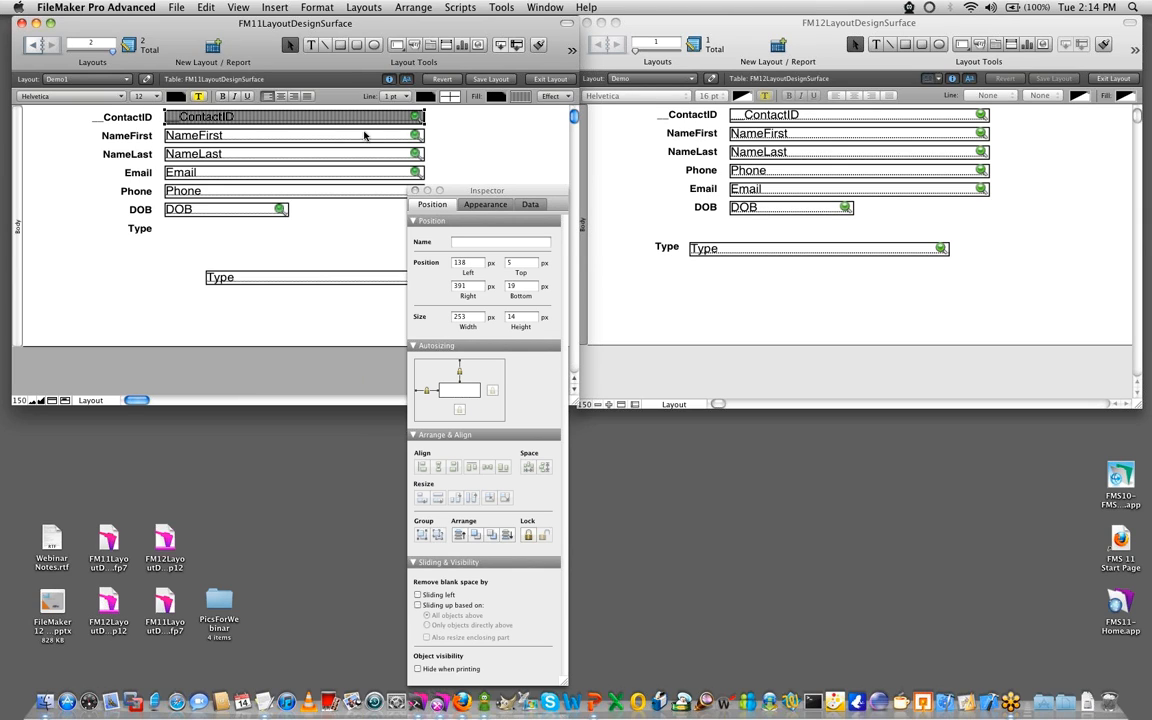
- Give the __ContactID field in the FM12 layout an Image fill using dots.png from the PicsForWebinar folder
{"action": "left_click", "coordinate": [614, 291]}
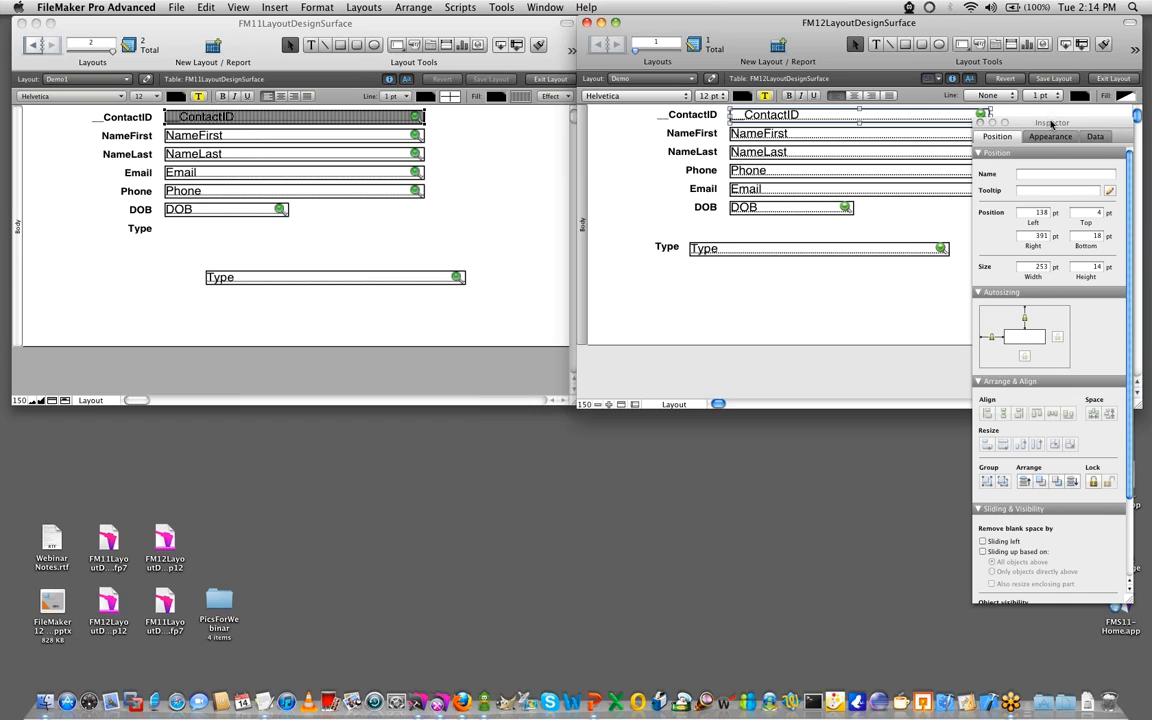
{"action": "left_click_drag", "start_coordinate": [1051, 124], "coordinate": [1068, 157]}
{"action": "left_click", "coordinate": [1068, 171]}
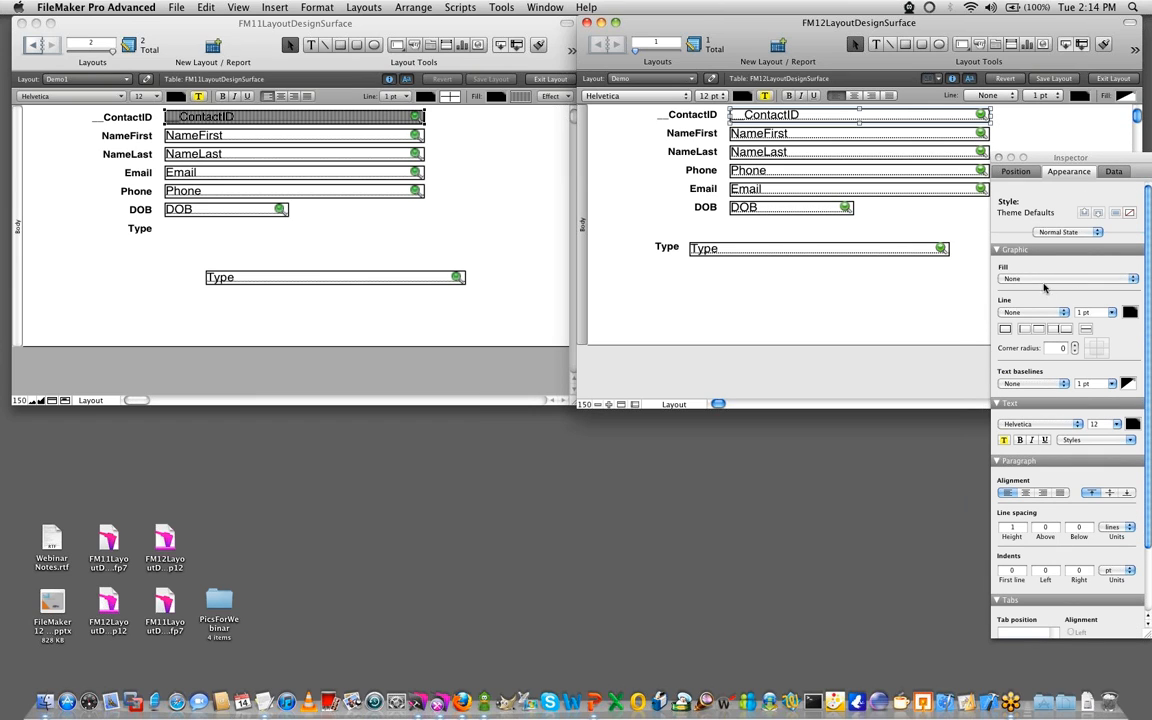
{"action": "left_click", "coordinate": [1047, 280]}
{"action": "left_click", "coordinate": [1031, 288]}
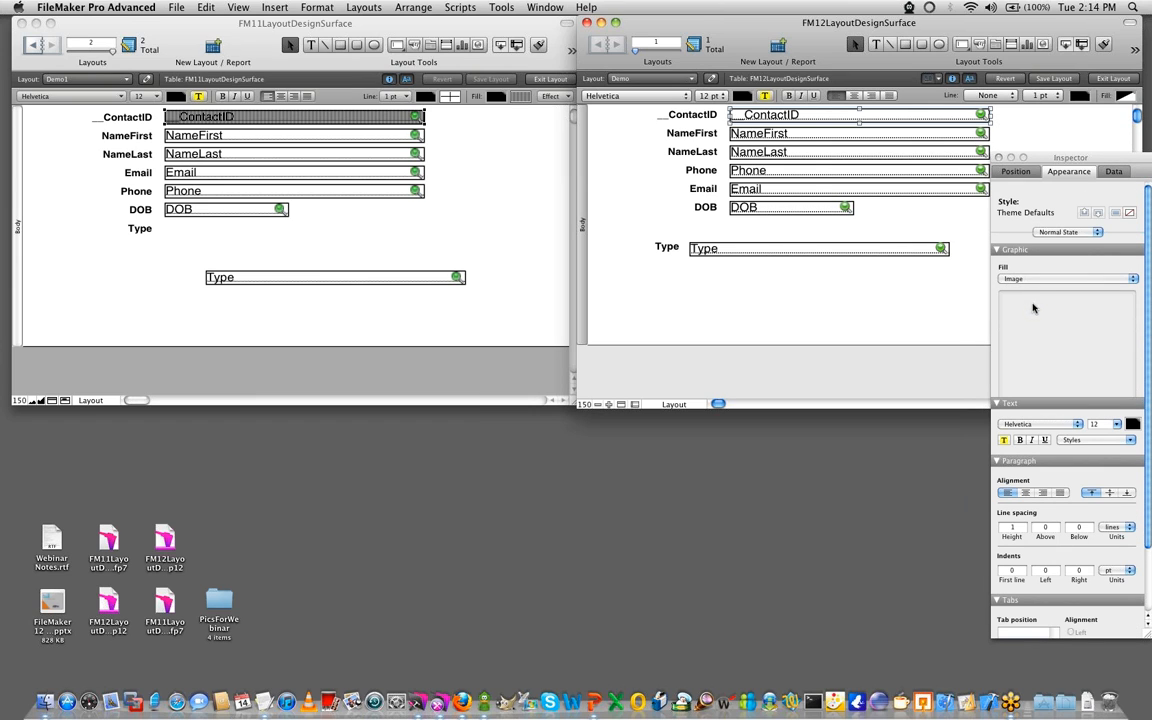
{"action": "left_click", "coordinate": [1033, 306]}
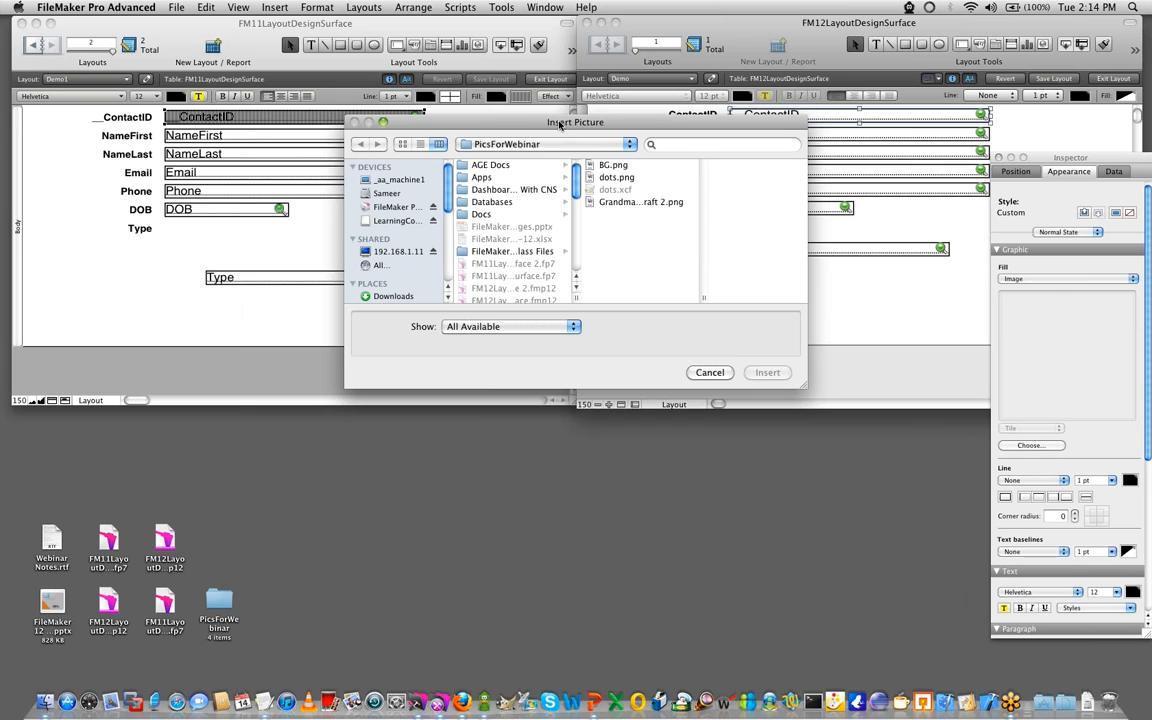
{"action": "left_click_drag", "start_coordinate": [560, 124], "coordinate": [673, 166]}
{"action": "left_click", "coordinate": [730, 219]}
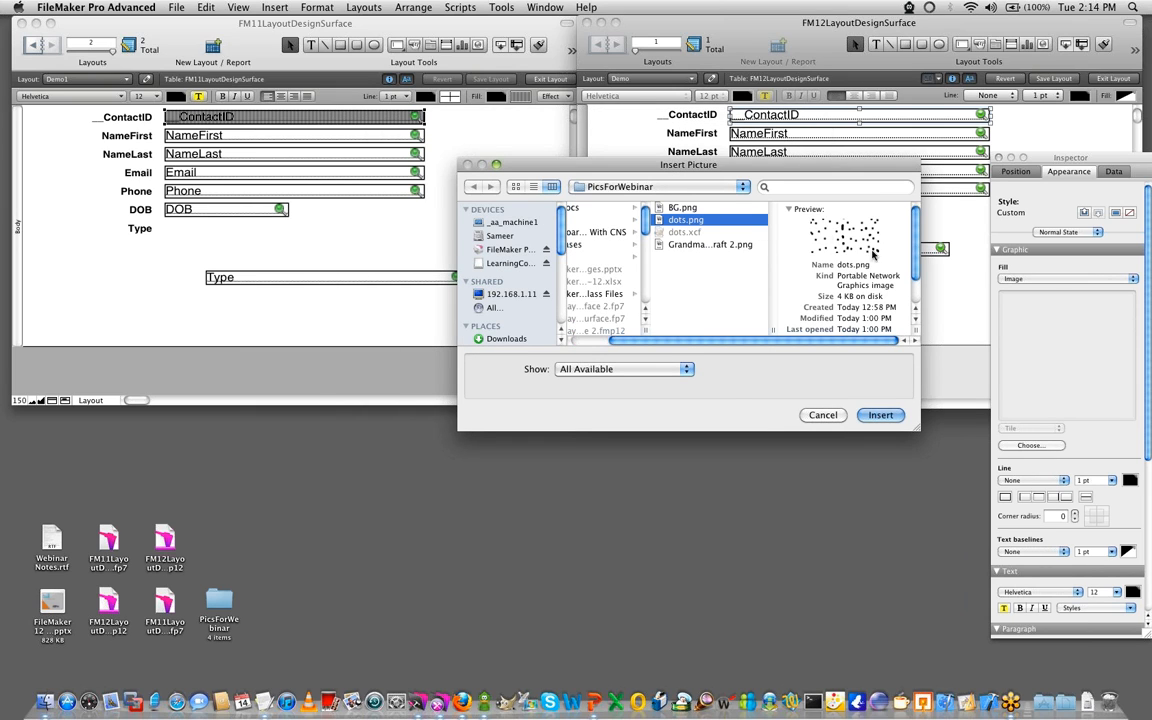
{"action": "key", "text": "Return"}
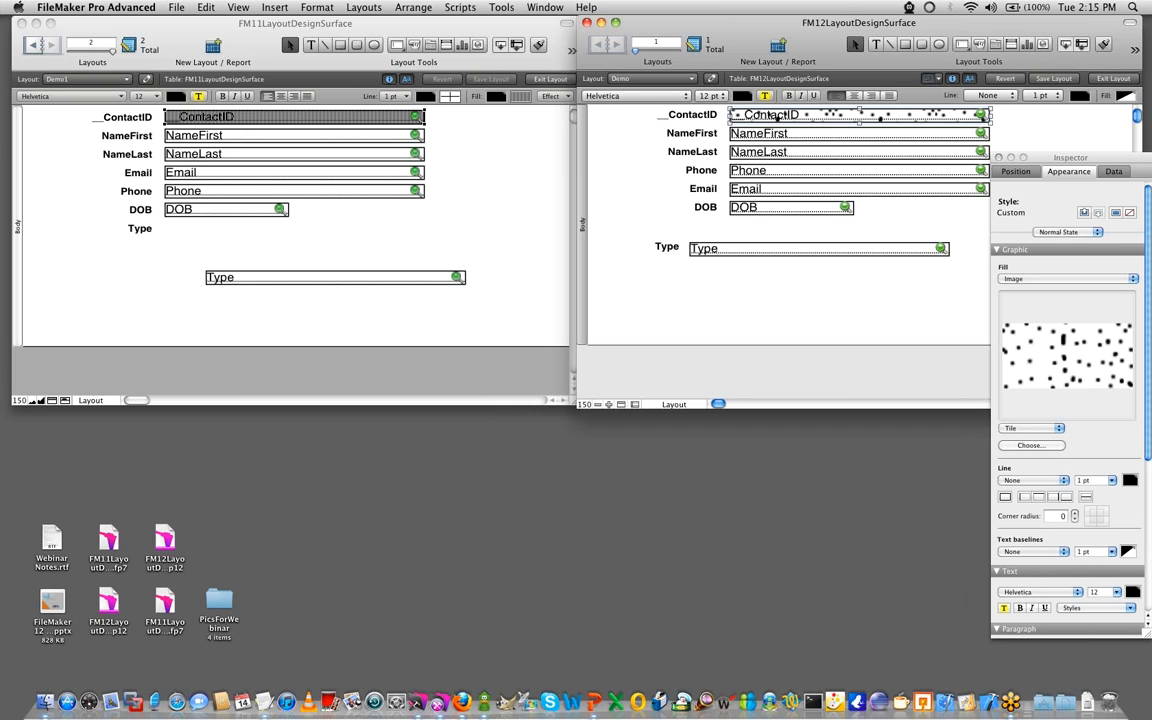
- Check which object effects are available in the FM11 layout without applying any of them
{"action": "left_click", "coordinate": [305, 330]}
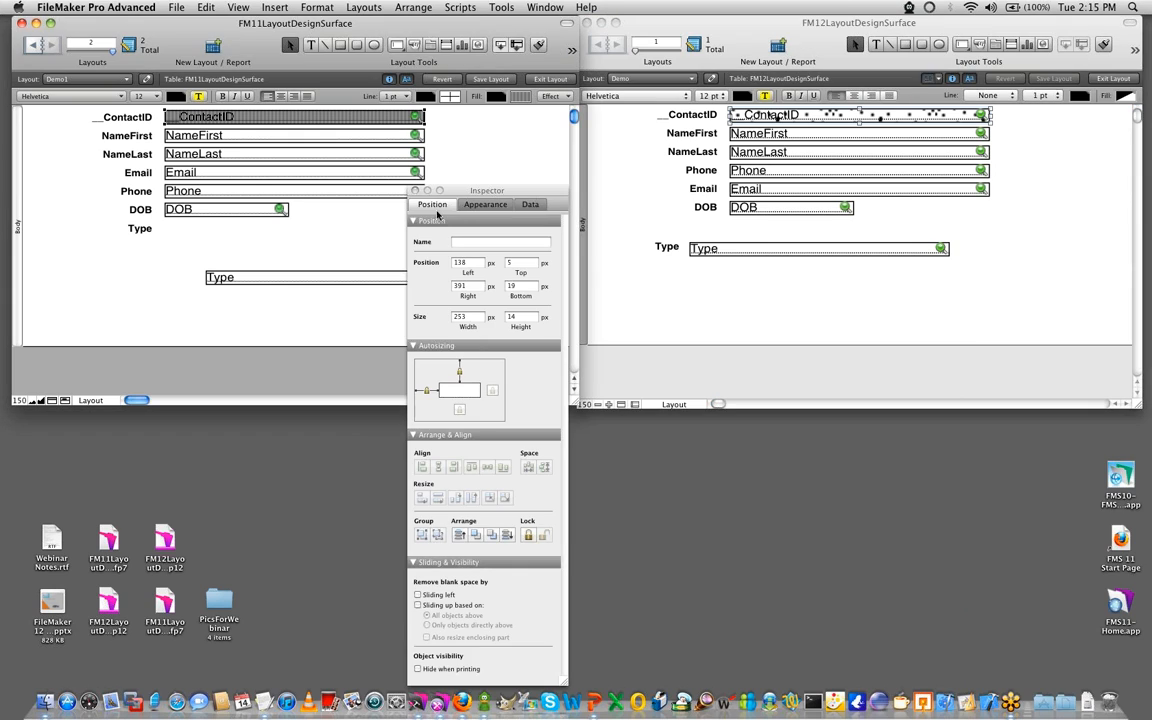
{"action": "left_click_drag", "start_coordinate": [459, 193], "coordinate": [460, 219]}
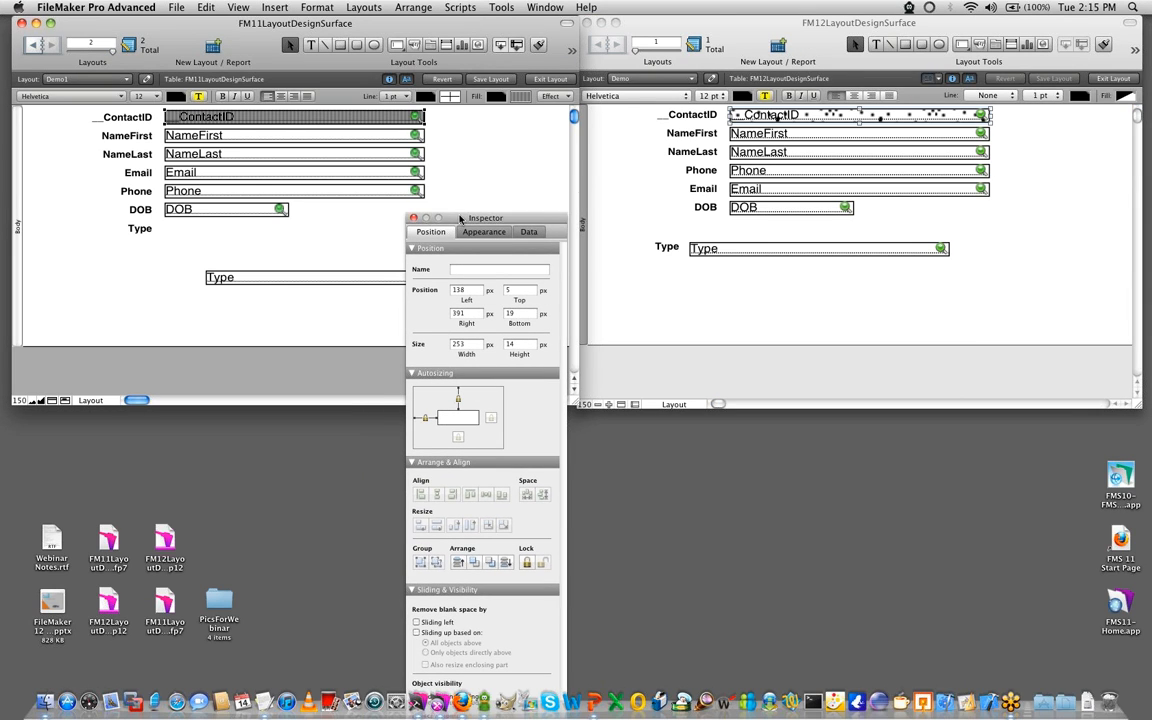
{"action": "left_click", "coordinate": [558, 97]}
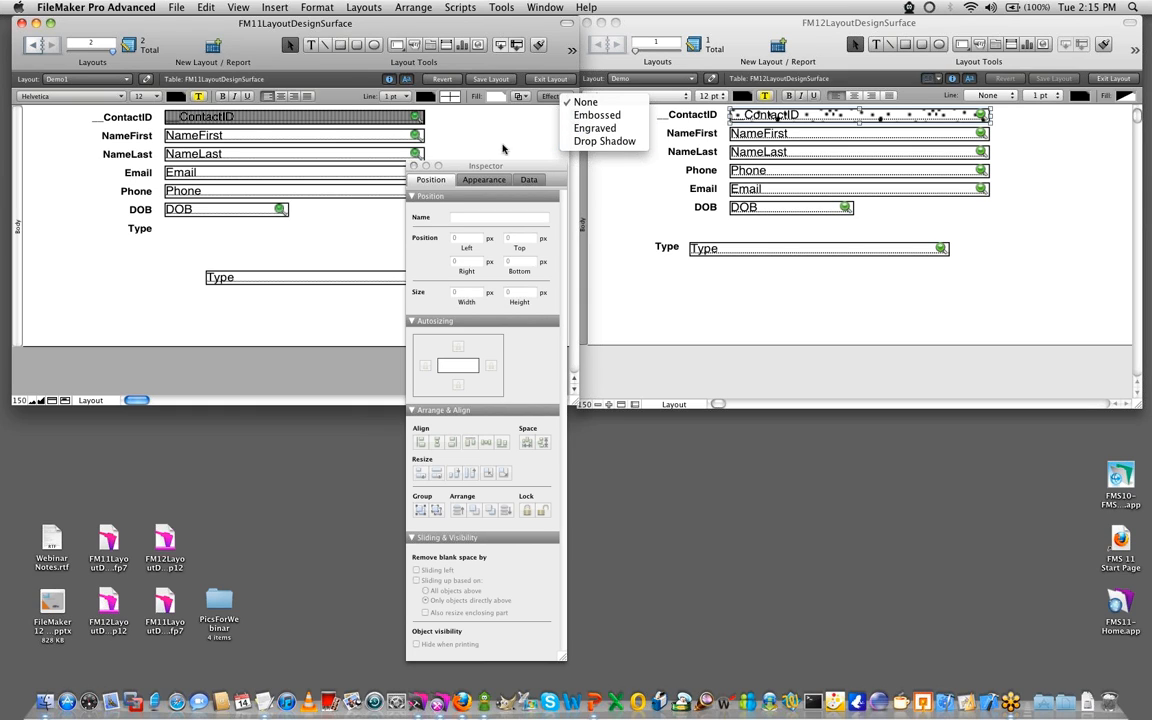
{"action": "left_click", "coordinate": [444, 140]}
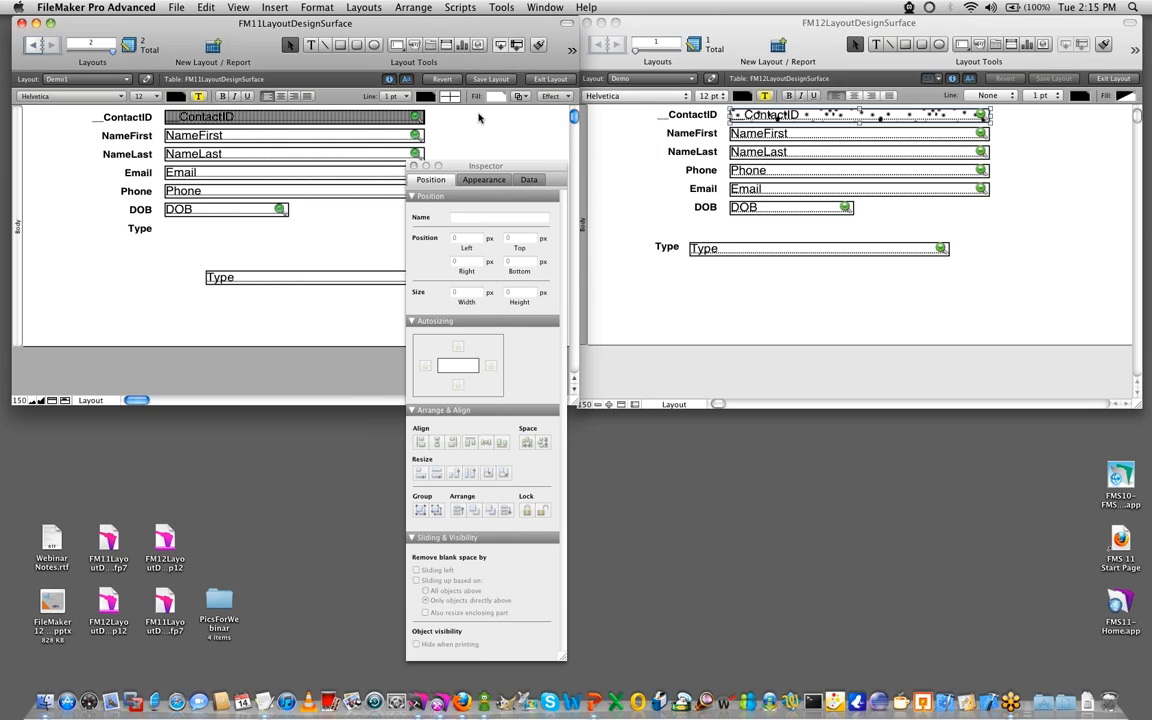
- Move the FM12 Inspector further over the layout window and deselect the __ContactID field
{"action": "left_click", "coordinate": [764, 267]}
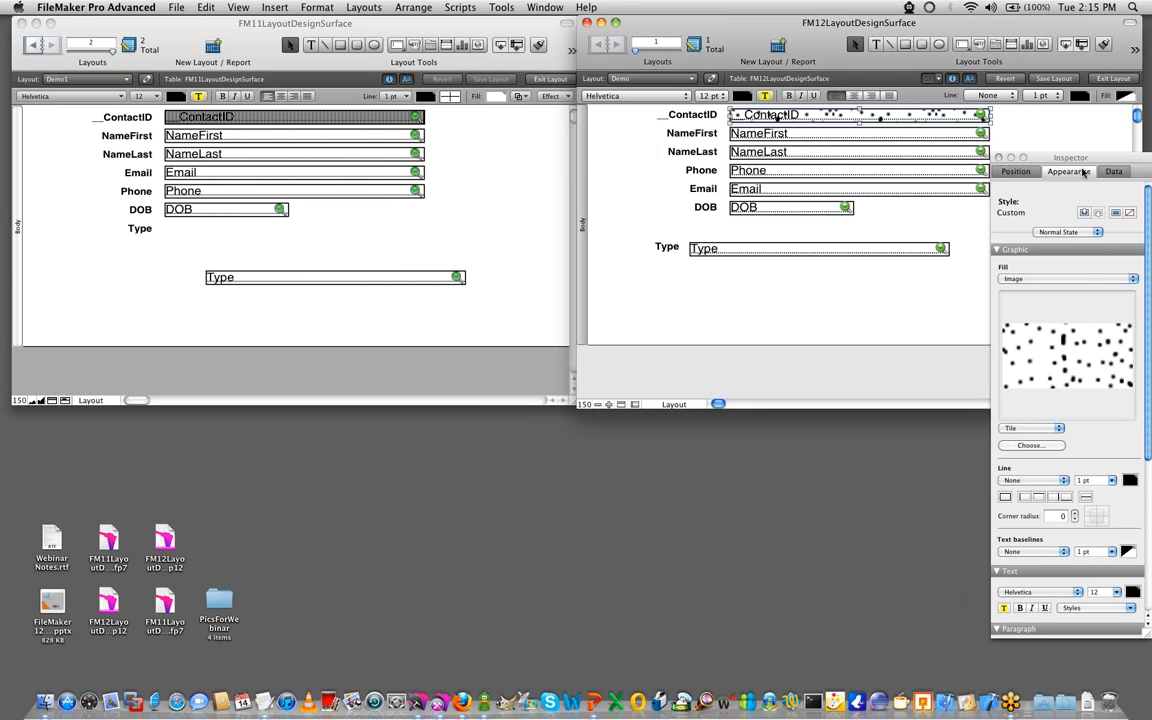
{"action": "left_click_drag", "start_coordinate": [1081, 158], "coordinate": [1038, 118]}
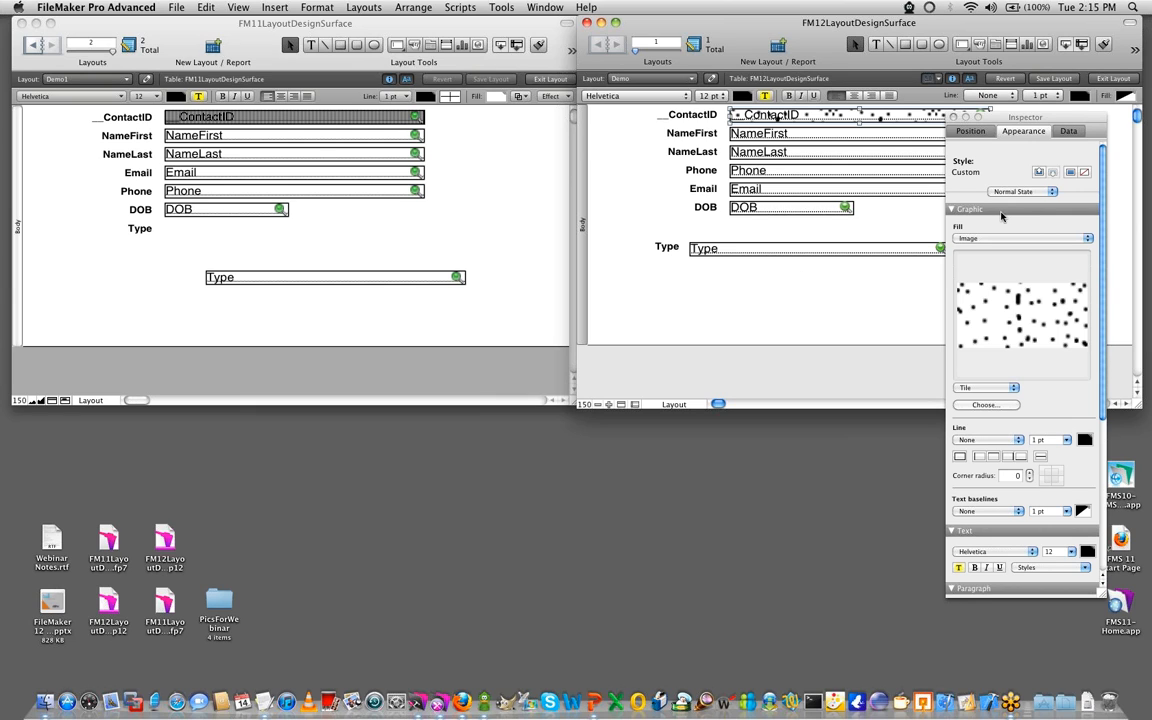
{"action": "left_click", "coordinate": [787, 316]}
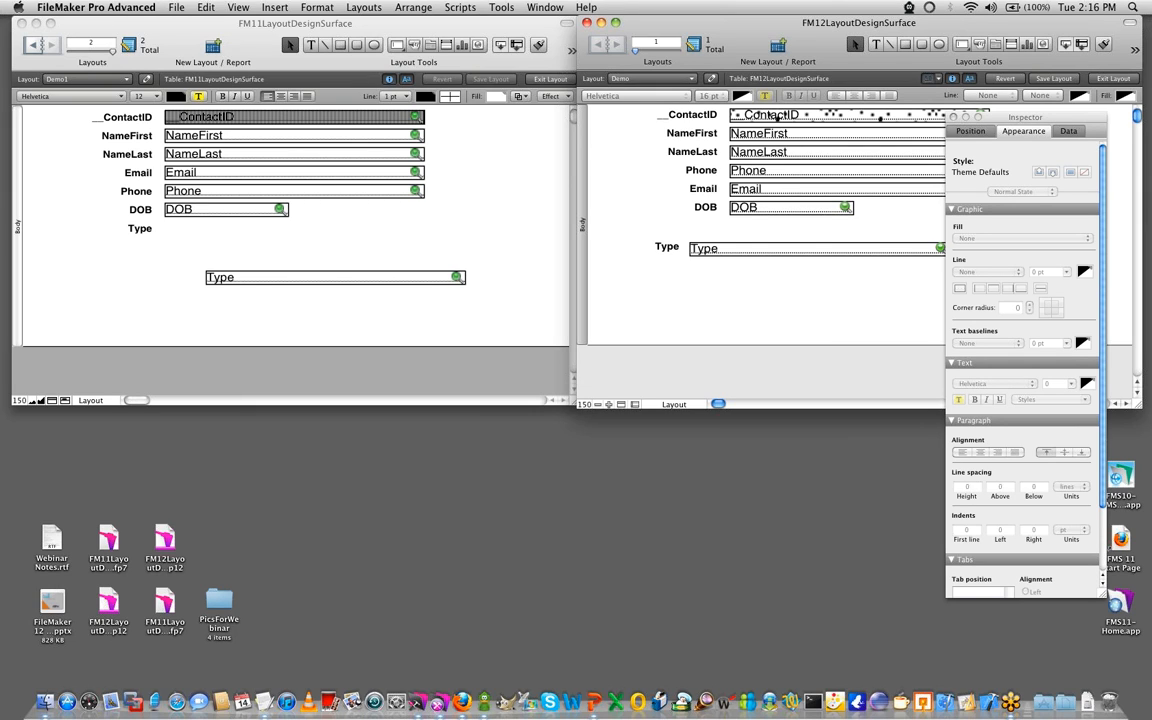
- Move the FM11 Inspector clear of the fields and place the Type field below DOB, at about 136 px left and 125 px top
{"action": "left_click", "coordinate": [92, 324]}
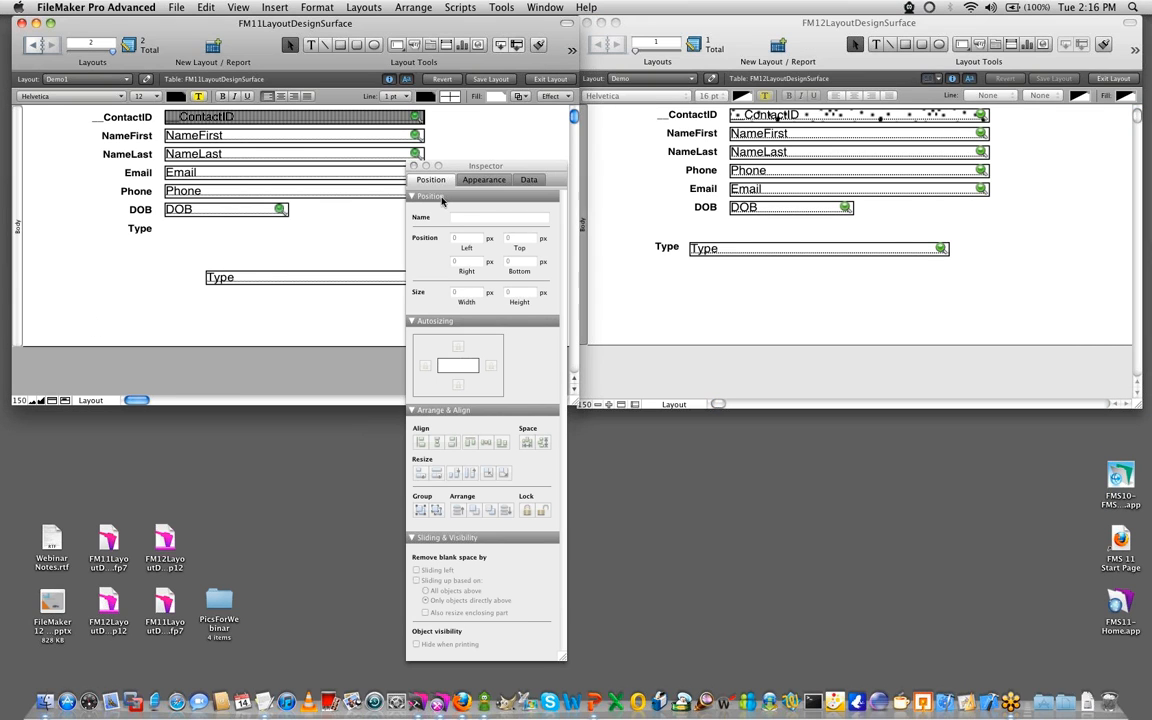
{"action": "left_click_drag", "start_coordinate": [507, 170], "coordinate": [684, 166]}
{"action": "left_click", "coordinate": [355, 282]}
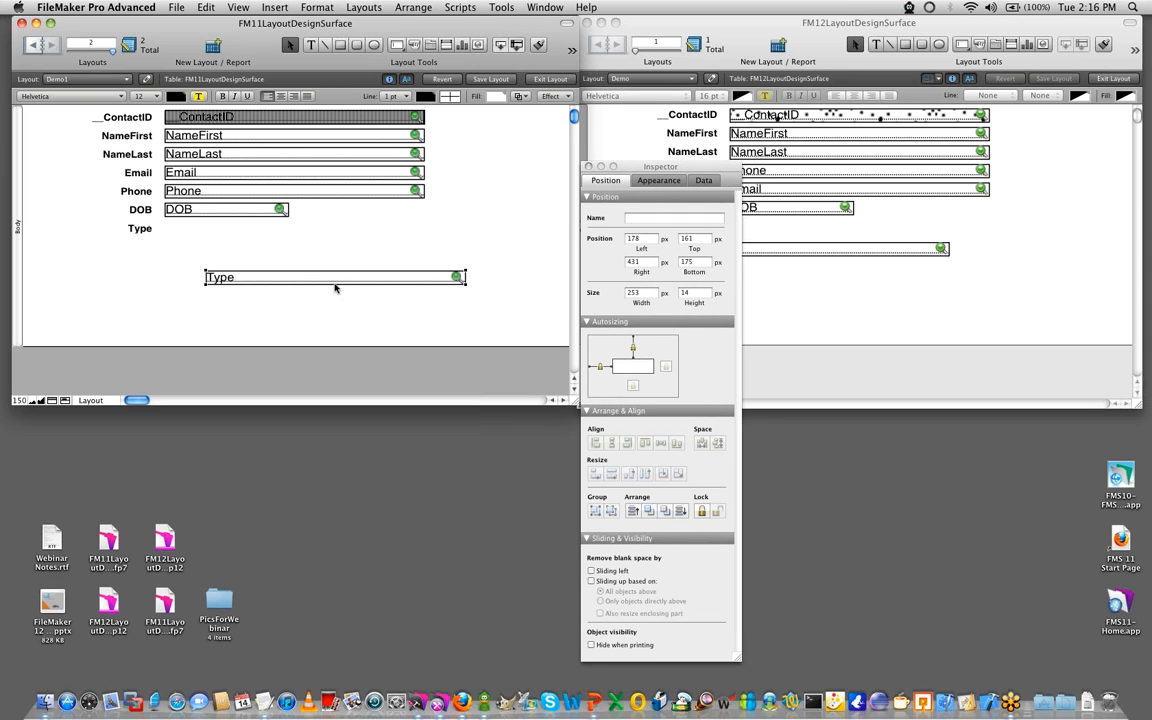
{"action": "left_click_drag", "start_coordinate": [328, 282], "coordinate": [286, 246]}
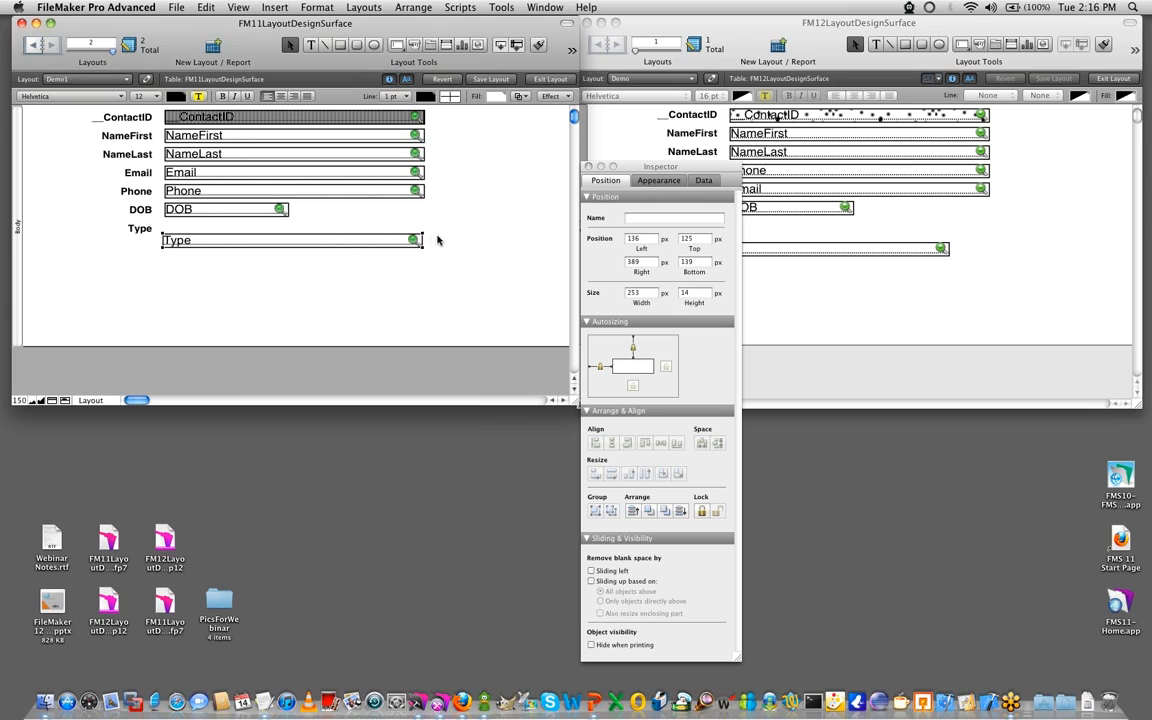
- Try selection marquees in the FM11 layout, fully enclosing the DOB and Type fields to select them together
{"action": "left_click_drag", "start_coordinate": [488, 288], "coordinate": [154, 102]}
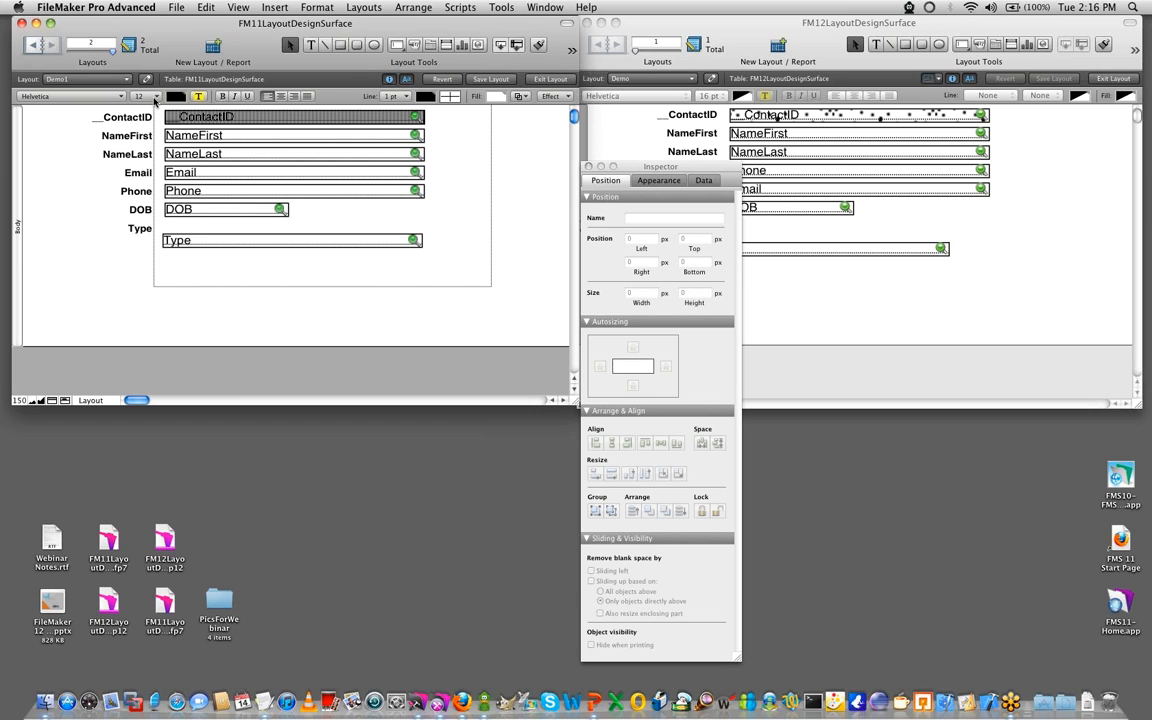
{"action": "left_click_drag", "start_coordinate": [154, 102], "coordinate": [190, 230]}
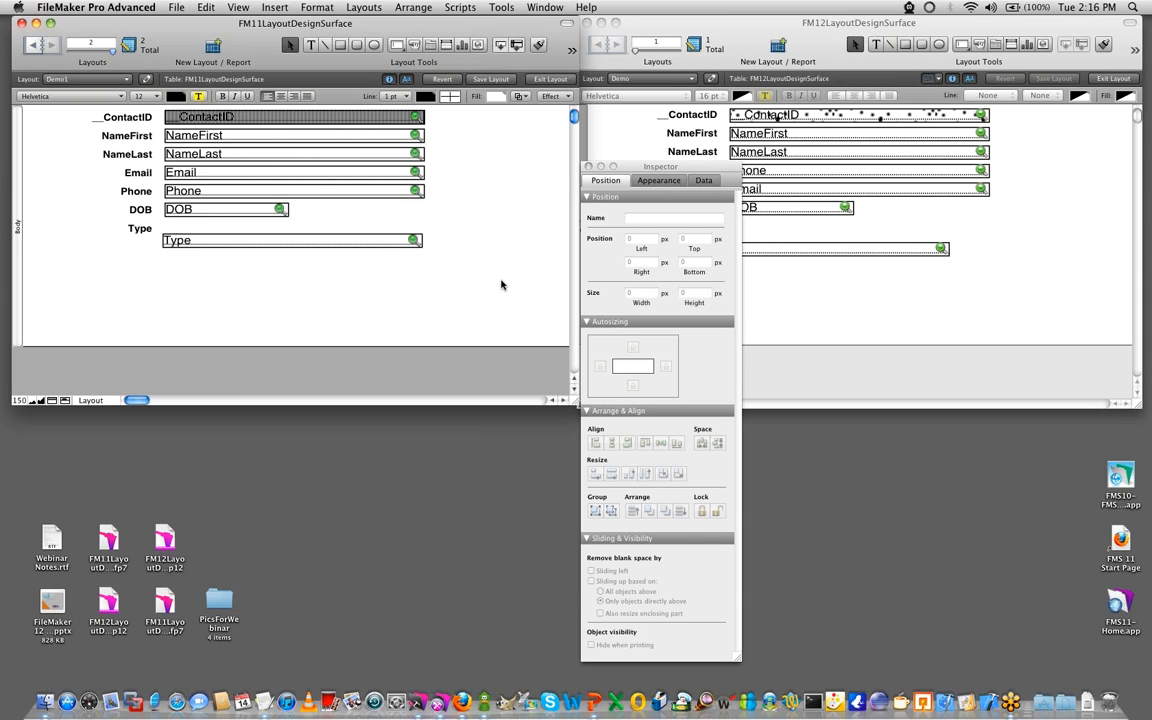
{"action": "left_click", "coordinate": [292, 243]}
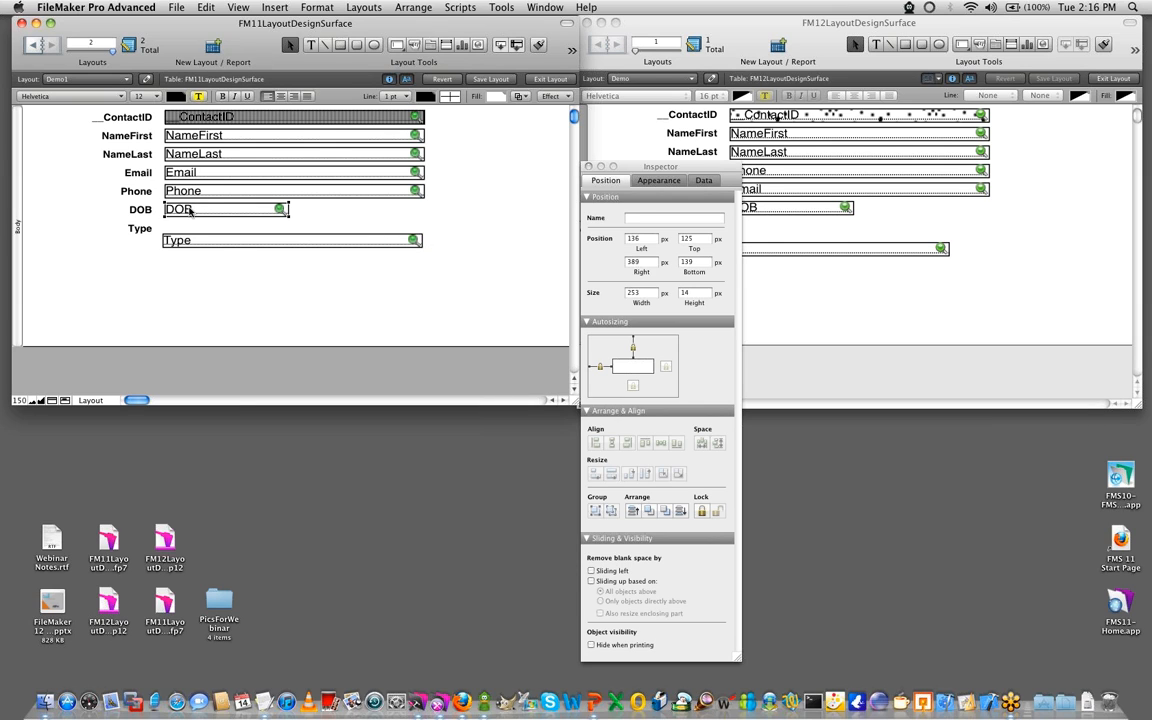
{"action": "left_click", "coordinate": [412, 284]}
{"action": "left_click_drag", "start_coordinate": [481, 288], "coordinate": [152, 197]}
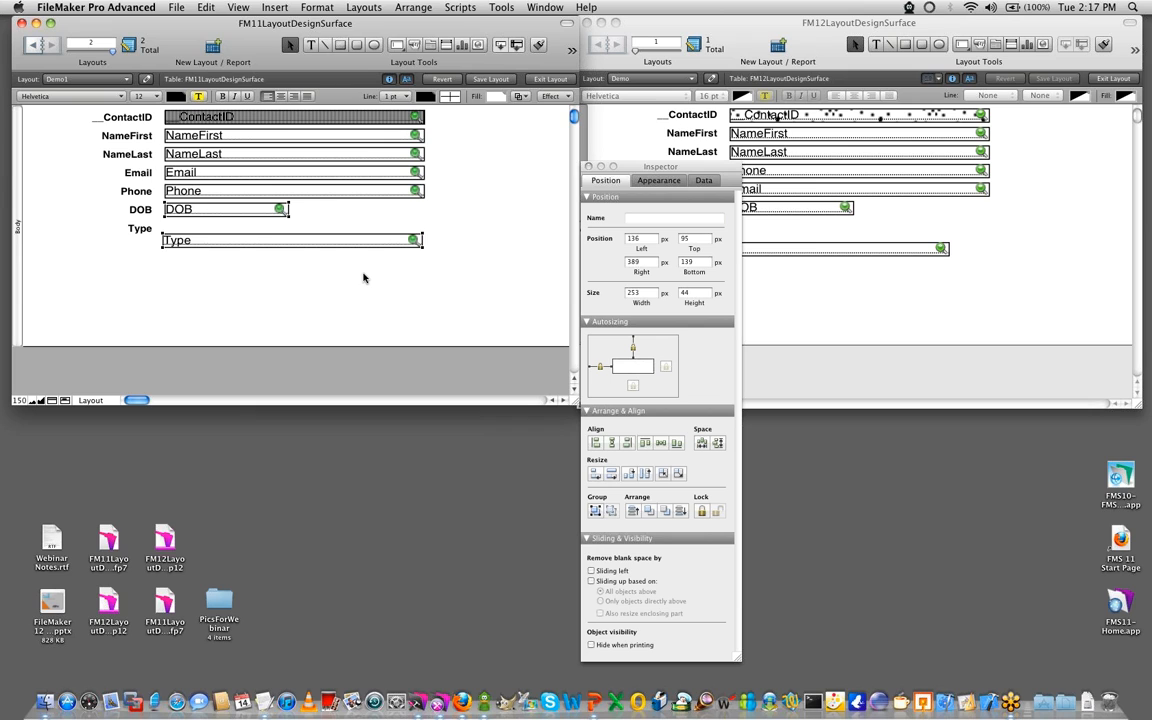
- Move the FM12 Inspector aside, select NameLast, Phone, Email and Type with a partially overlapping marquee, shift them slightly down, and deselect them
{"action": "left_click", "coordinate": [915, 278]}
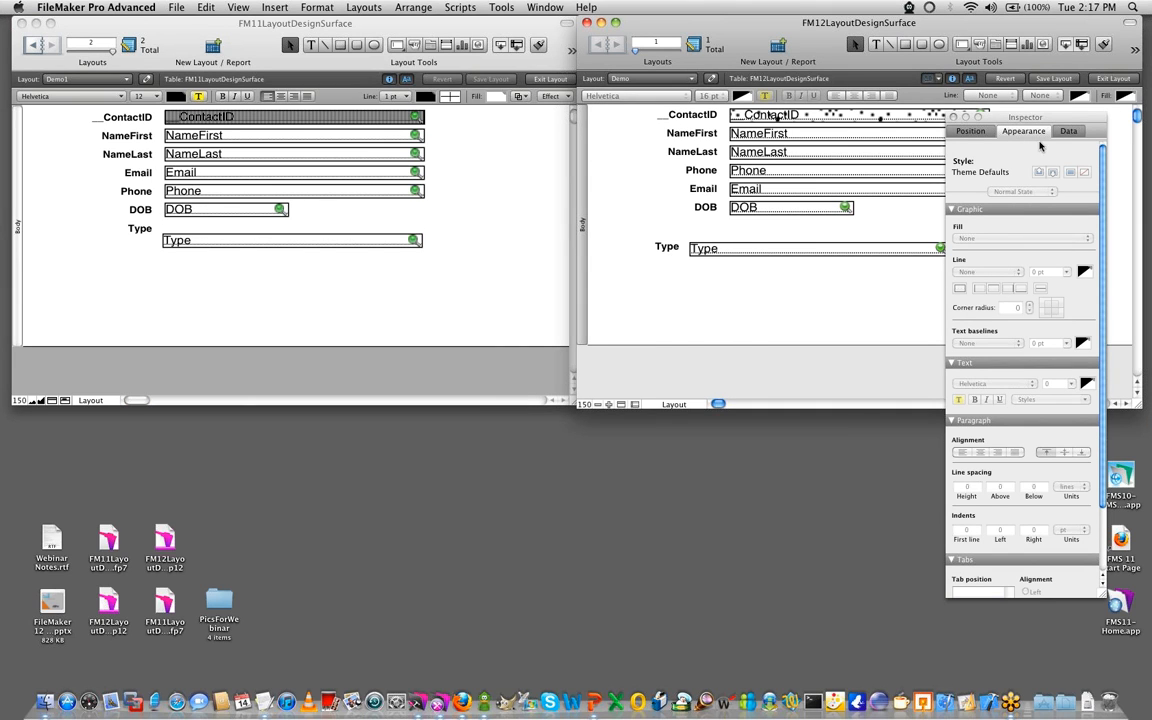
{"action": "left_click_drag", "start_coordinate": [1031, 124], "coordinate": [1150, 293]}
{"action": "mouse_move", "coordinate": [1013, 280]}
{"action": "left_mouse_down"}
{"action": "mouse_move", "coordinate": [918, 295]}
{"action": "mouse_move", "coordinate": [879, 155]}
{"action": "left_mouse_up"}
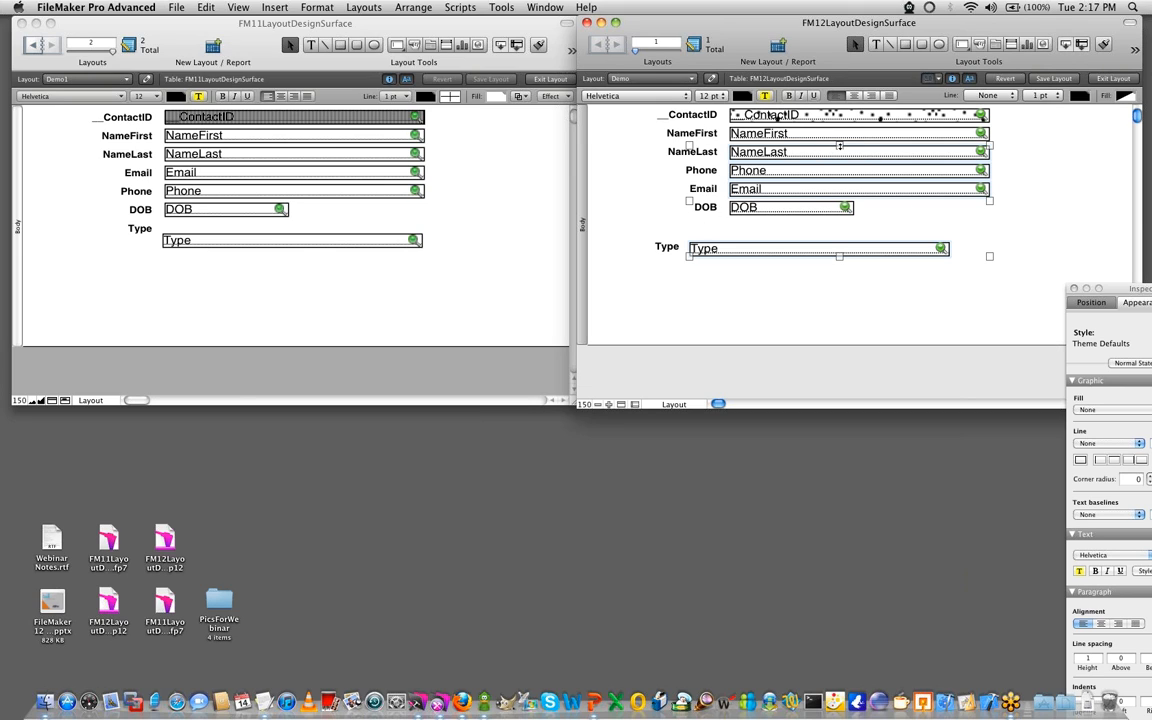
{"action": "mouse_move", "coordinate": [811, 193]}
{"action": "left_mouse_down"}
{"action": "mouse_move", "coordinate": [895, 245]}
{"action": "mouse_move", "coordinate": [803, 260]}
{"action": "mouse_move", "coordinate": [814, 197]}
{"action": "left_mouse_up"}
{"action": "left_click", "coordinate": [816, 275]}
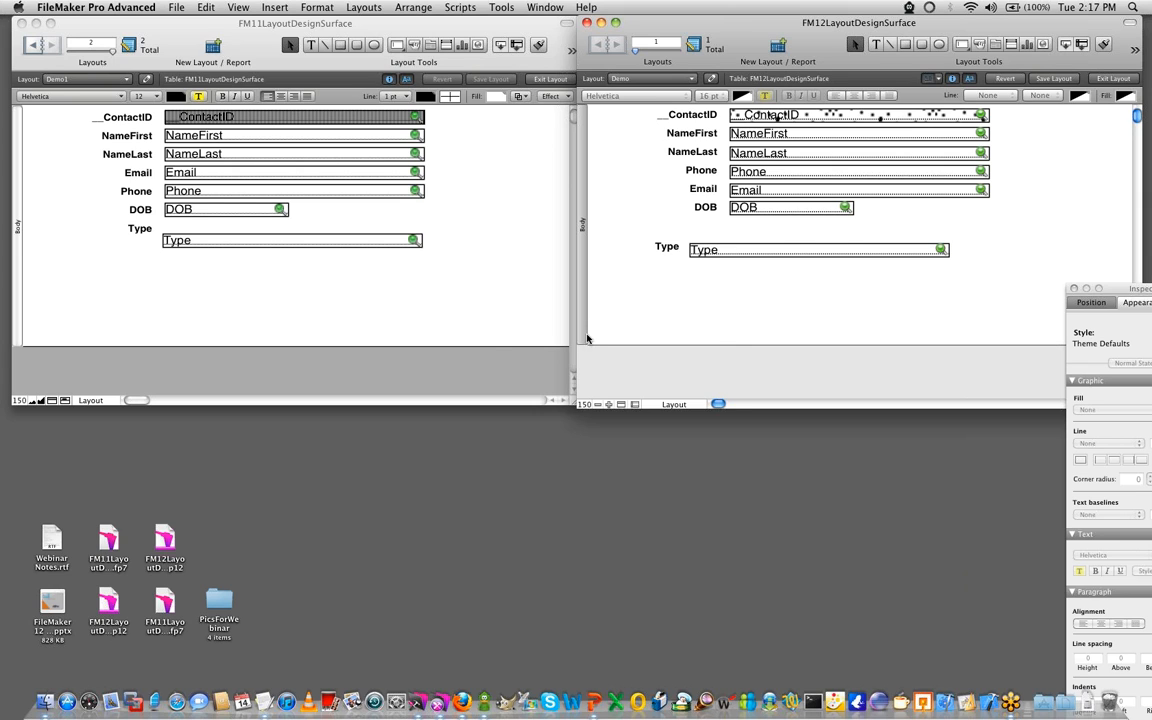
- Try a marquee that only partly covers the fields in the FM11 layout, and repeat it in the FM12 layout
{"action": "left_click", "coordinate": [330, 303]}
{"action": "left_click_drag", "start_coordinate": [484, 307], "coordinate": [239, 104]}
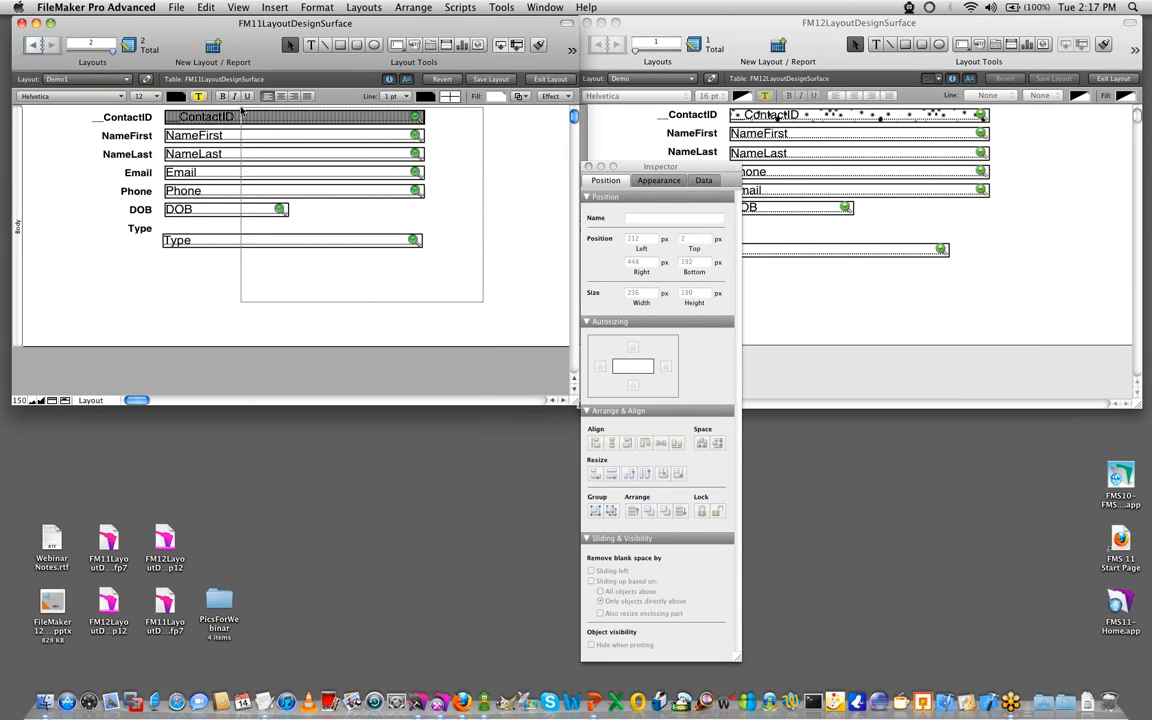
{"action": "left_click", "coordinate": [851, 309]}
{"action": "left_click_drag", "start_coordinate": [1045, 303], "coordinate": [820, 105]}
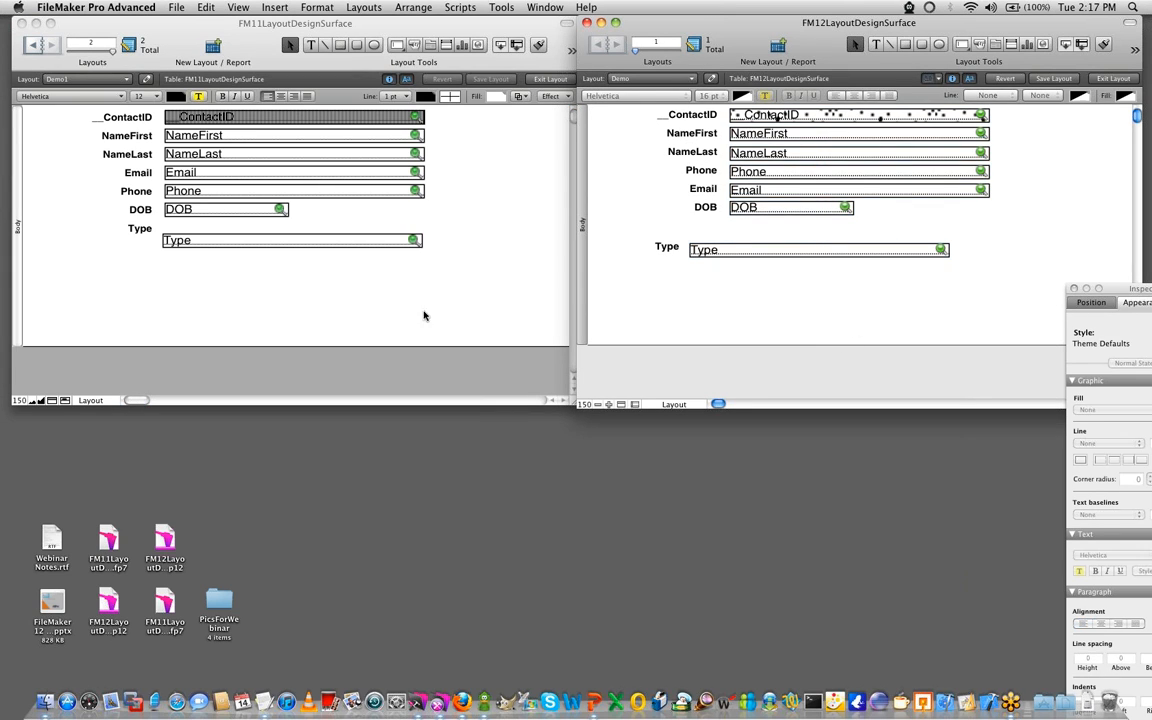
- Select all fields in the FM11 layout with a partial marquee and nudge them right to a left position of 144 px
{"action": "left_click", "coordinate": [347, 311]}
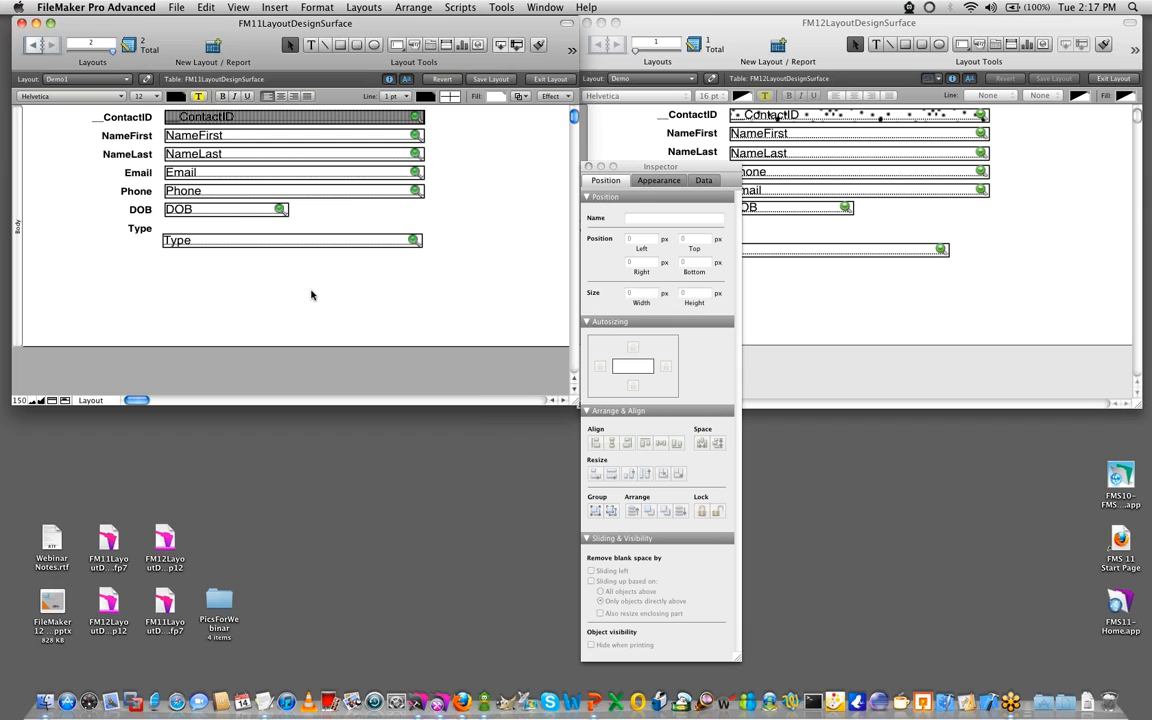
{"action": "left_click_drag", "start_coordinate": [481, 296], "coordinate": [194, 114]}
{"action": "key", "text": "Right"}
{"action": "key", "text": "Right"}
{"action": "key", "text": "Right"}
{"action": "key", "text": "Right"}
{"action": "key", "text": "Right"}
{"action": "key", "text": "Right"}
{"action": "key", "text": "Right"}
{"action": "key", "text": "Right"}
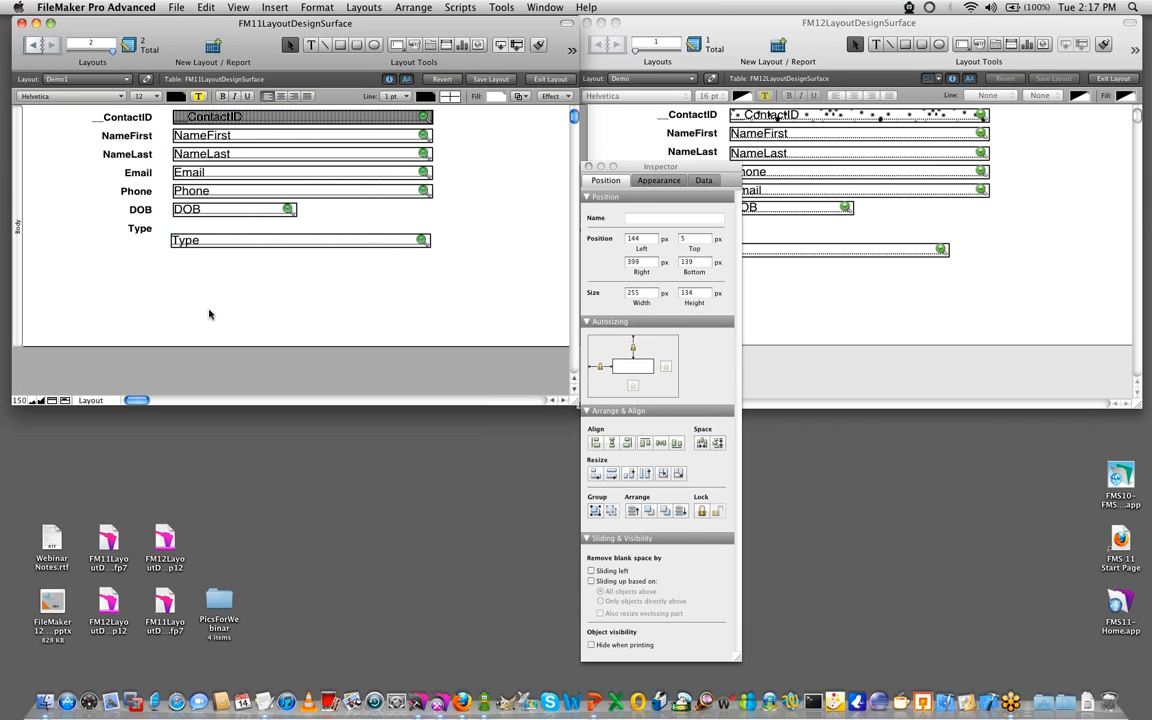
- Select all the fields in the FM11 layout, and the fields from __ContactID through DOB in the FM12 layout
{"action": "left_click_drag", "start_coordinate": [510, 301], "coordinate": [209, 114]}
{"action": "left_click", "coordinate": [777, 262]}
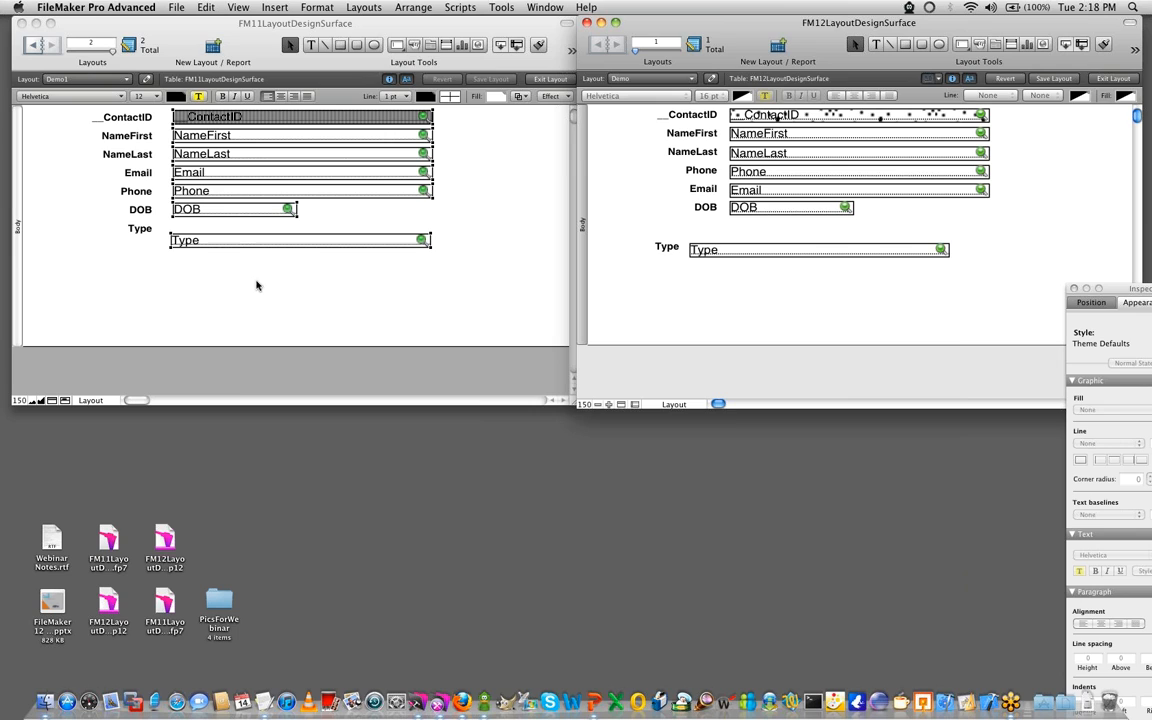
{"action": "left_click", "coordinate": [506, 311]}
{"action": "left_click_drag", "start_coordinate": [452, 281], "coordinate": [124, 96]}
{"action": "left_click", "coordinate": [957, 324]}
{"action": "left_click_drag", "start_coordinate": [1053, 323], "coordinate": [715, 97]}
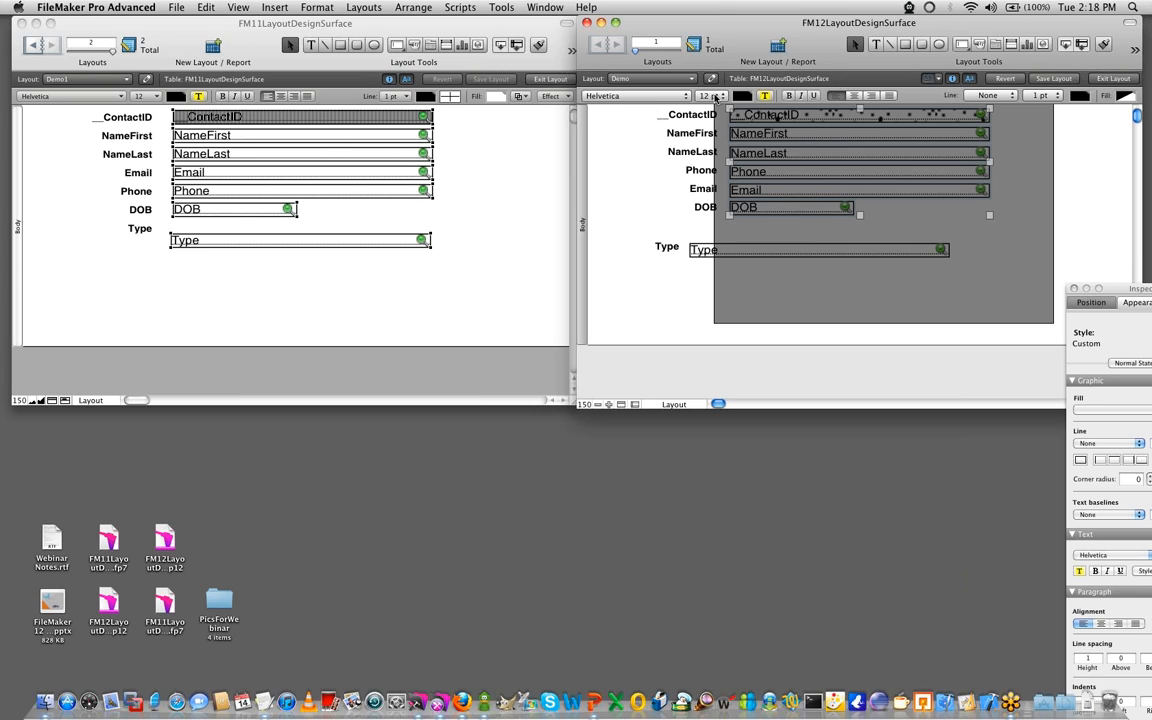
{"action": "left_click_drag", "start_coordinate": [715, 97], "coordinate": [715, 97]}
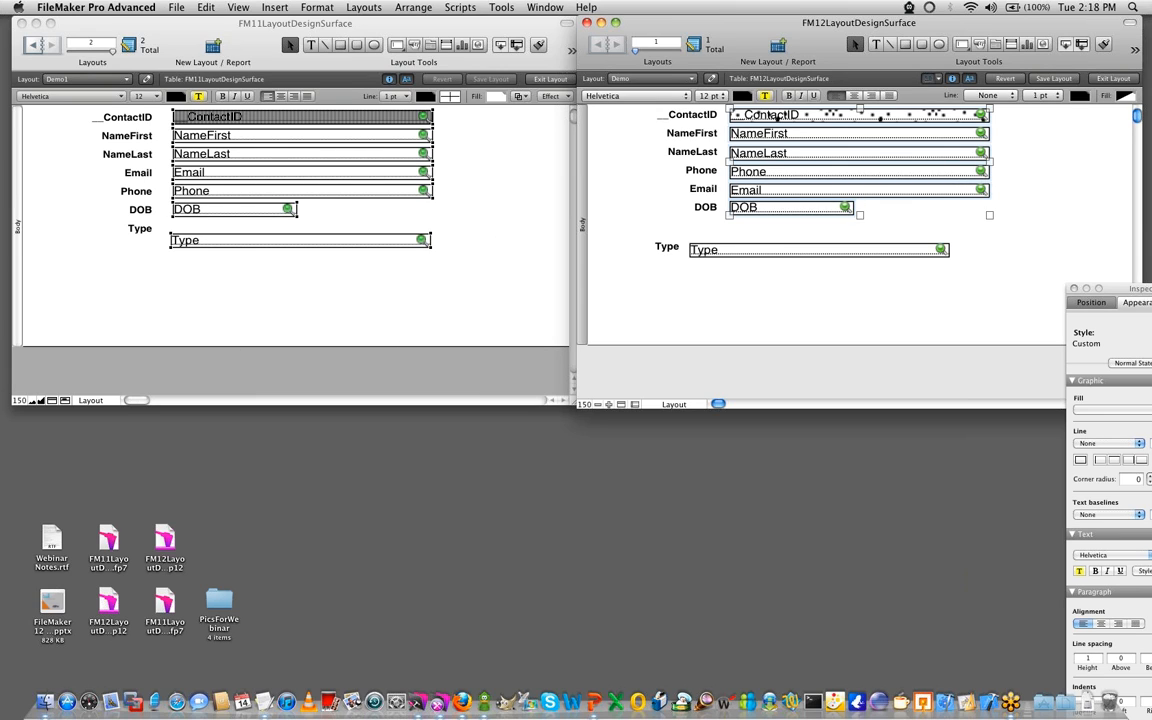
- Return to the FM12 layout, move its Inspector fully into view, and deselect the fields
{"action": "key", "text": "super+Tab"}
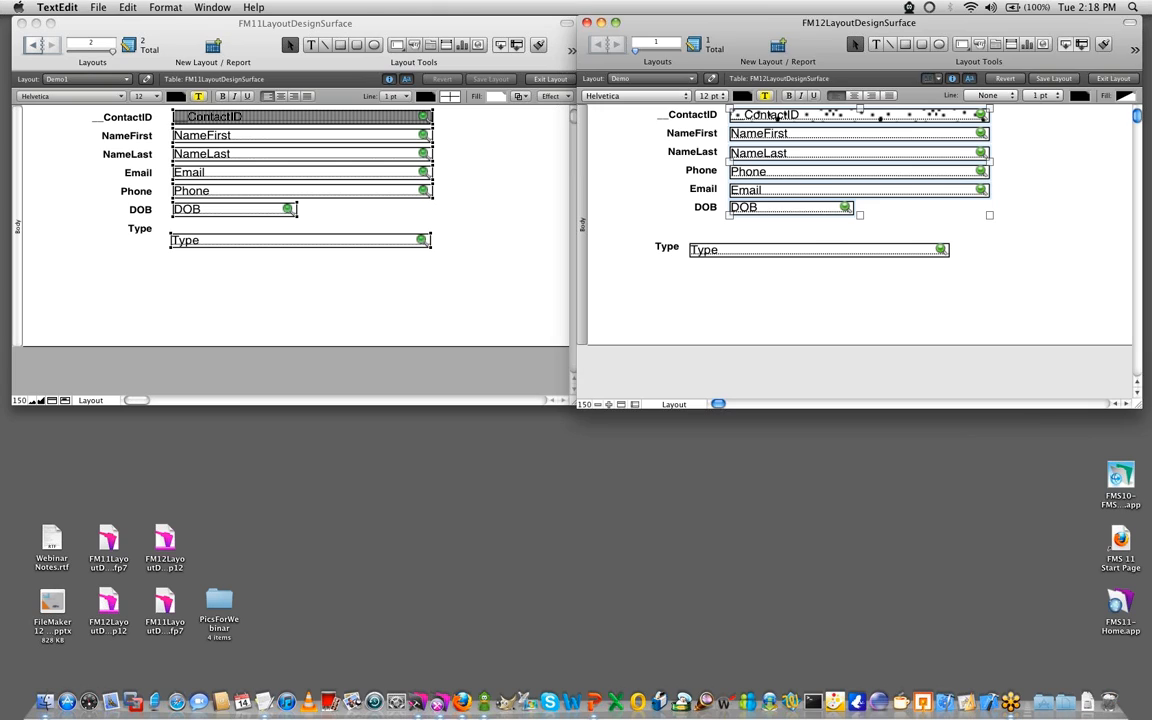
{"action": "key", "text": "super+Tab"}
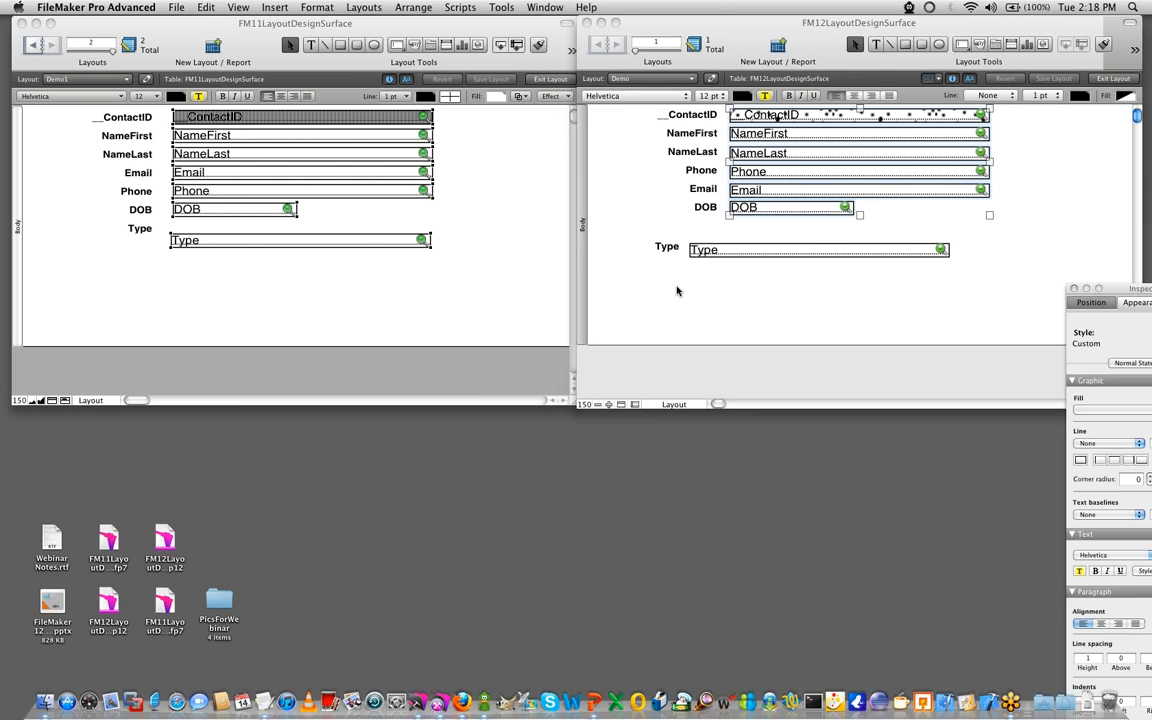
{"action": "left_click_drag", "start_coordinate": [626, 179], "coordinate": [438, 200]}
{"action": "left_click", "coordinate": [687, 275]}
{"action": "left_click_drag", "start_coordinate": [1140, 292], "coordinate": [1060, 208]}
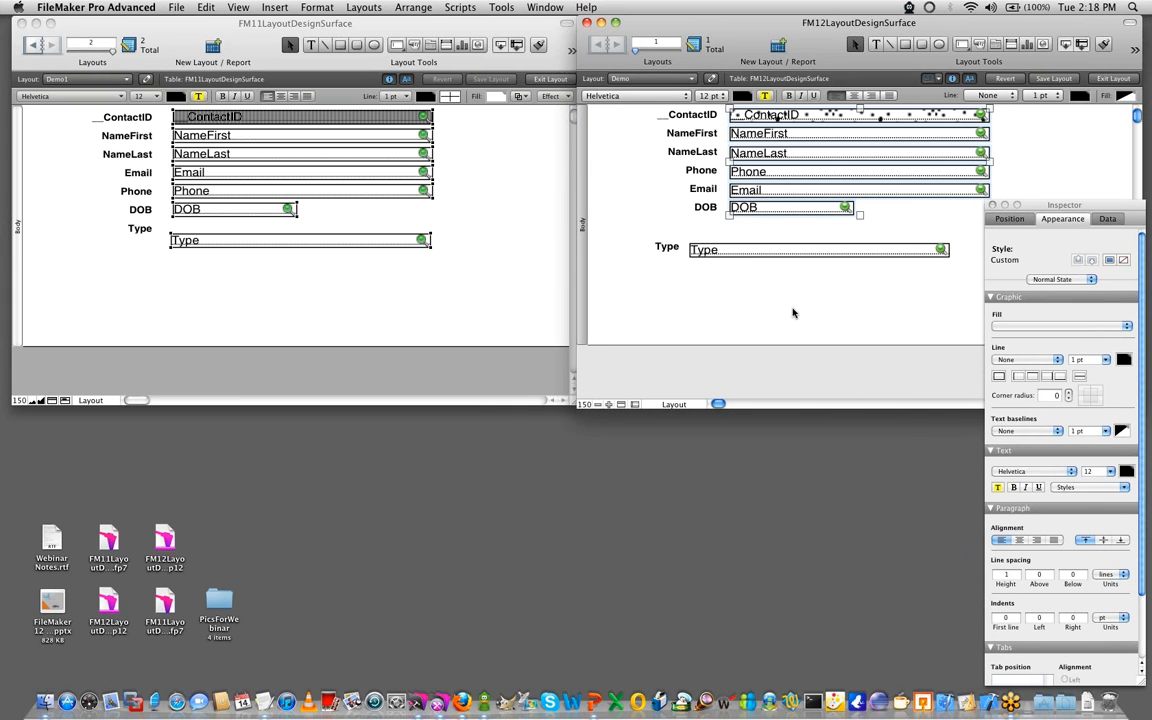
{"action": "left_click", "coordinate": [794, 311]}
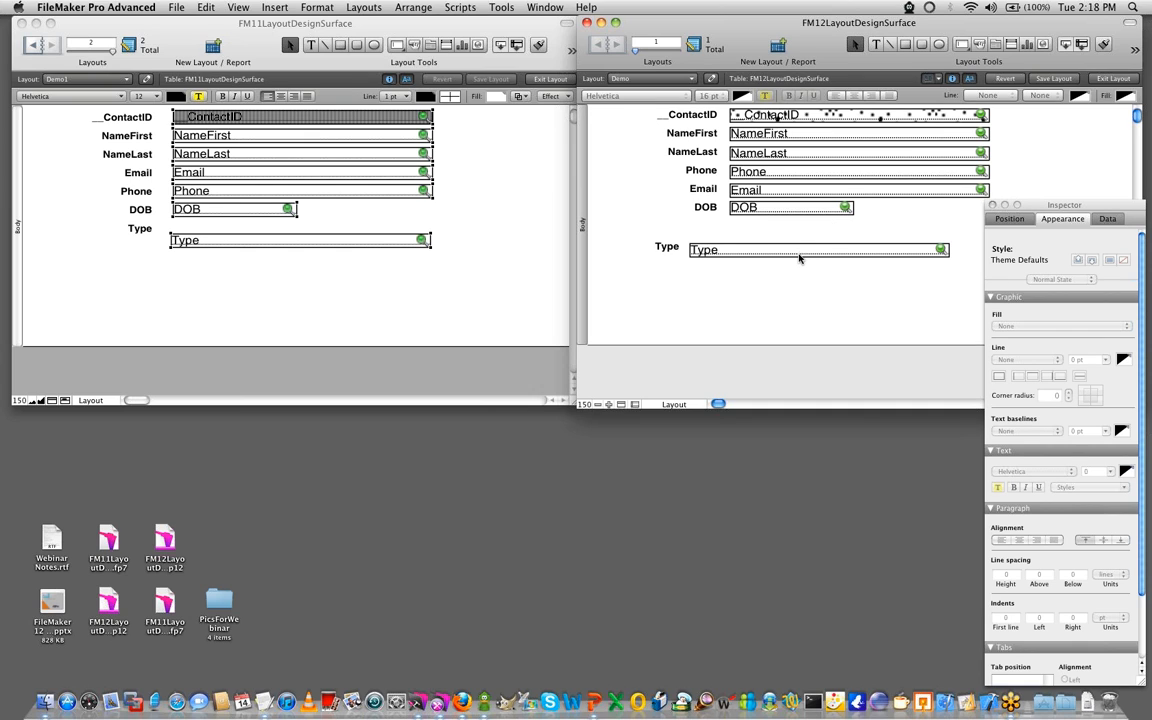
- Open the Change Theme dialog for the FM12 layout and move it clear of that layout's fields
{"action": "left_click", "coordinate": [345, 15]}
{"action": "left_click", "coordinate": [670, 257]}
{"action": "left_click", "coordinate": [370, 7]}
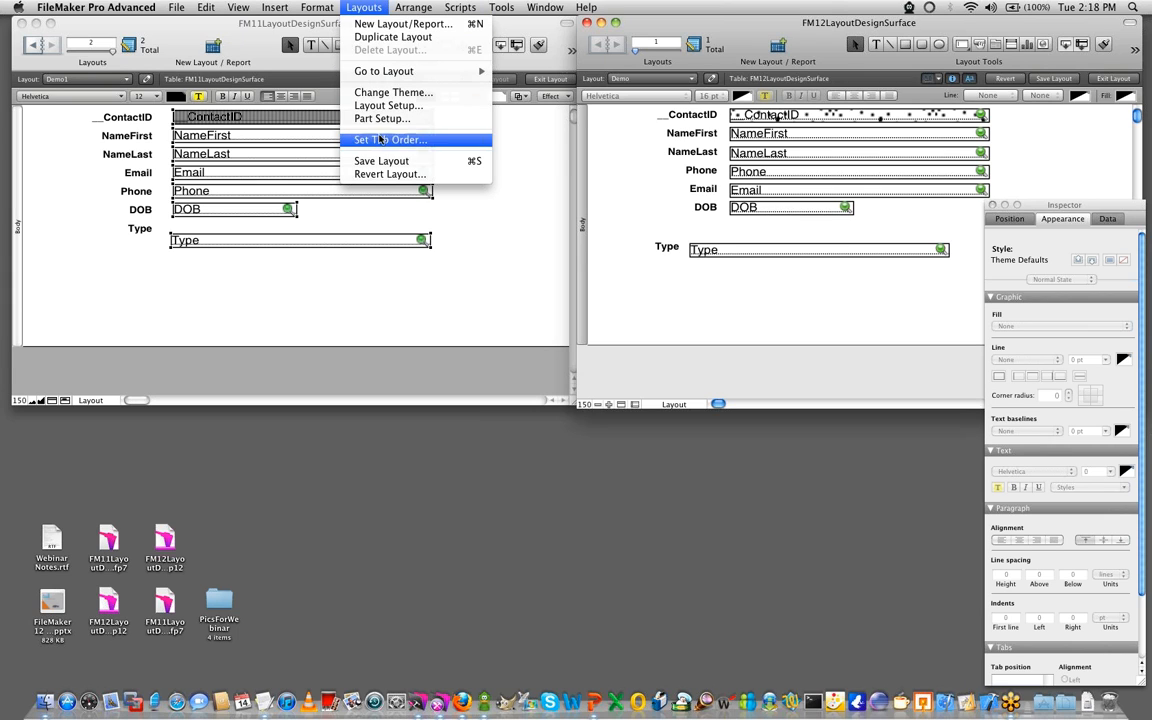
{"action": "left_click", "coordinate": [390, 92]}
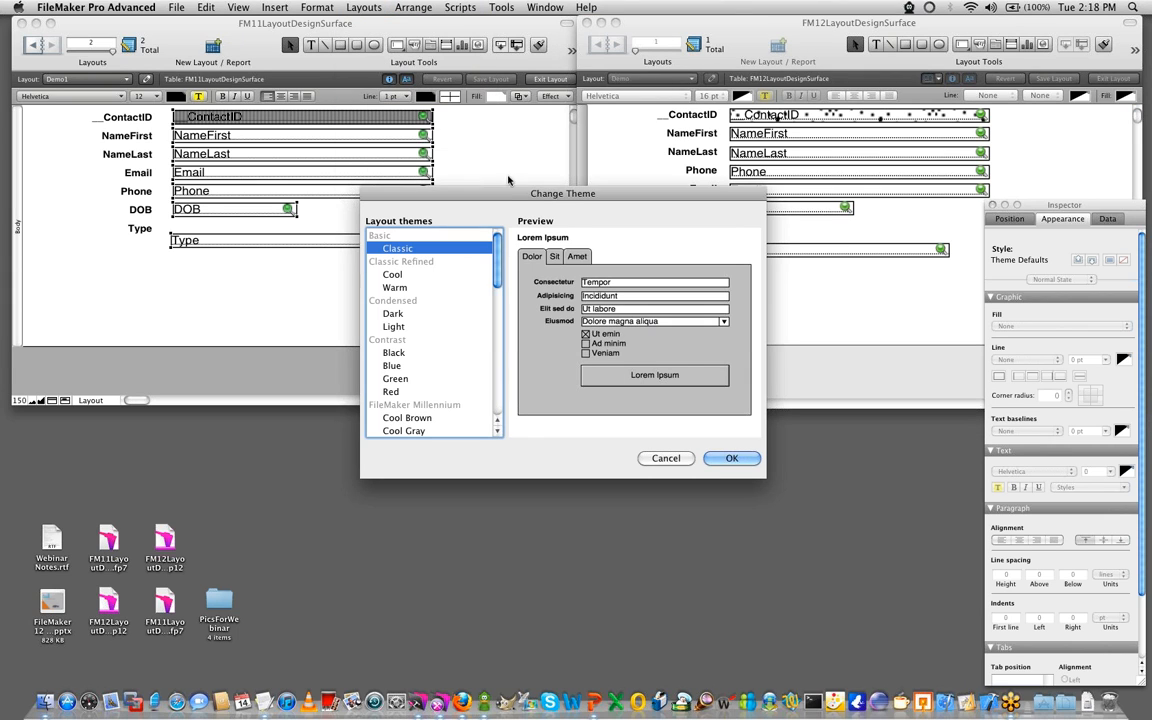
{"action": "left_click_drag", "start_coordinate": [507, 202], "coordinate": [326, 262]}
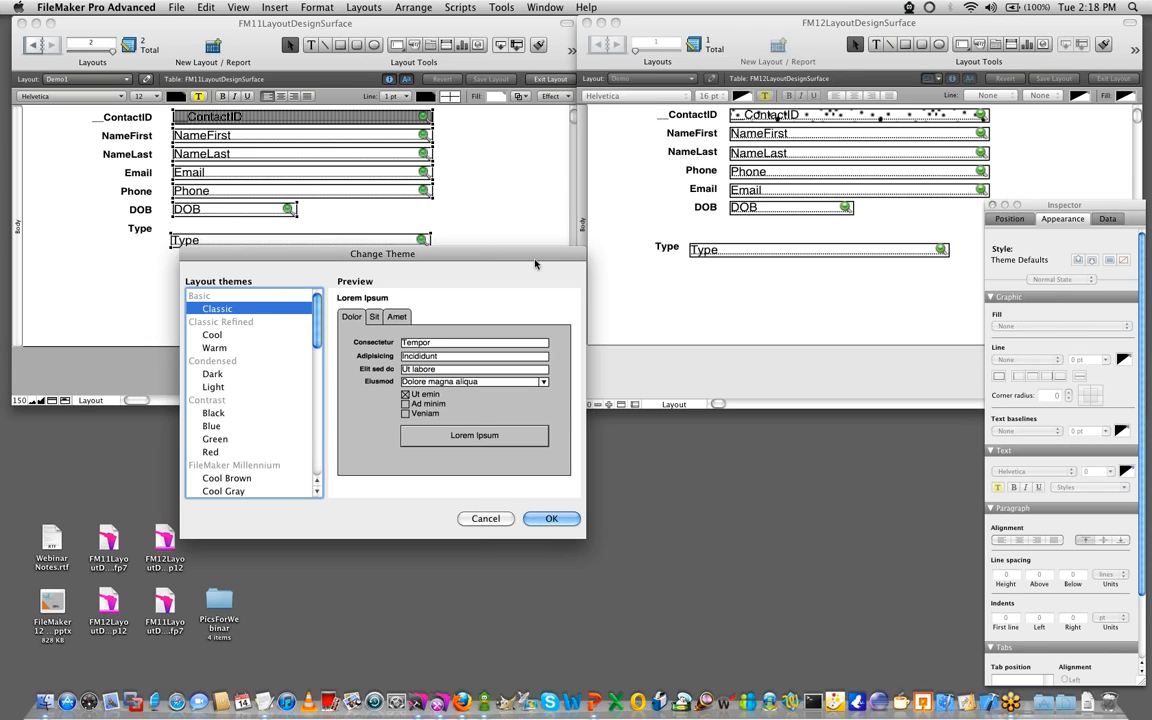
{"action": "left_click_drag", "start_coordinate": [527, 261], "coordinate": [489, 282]}
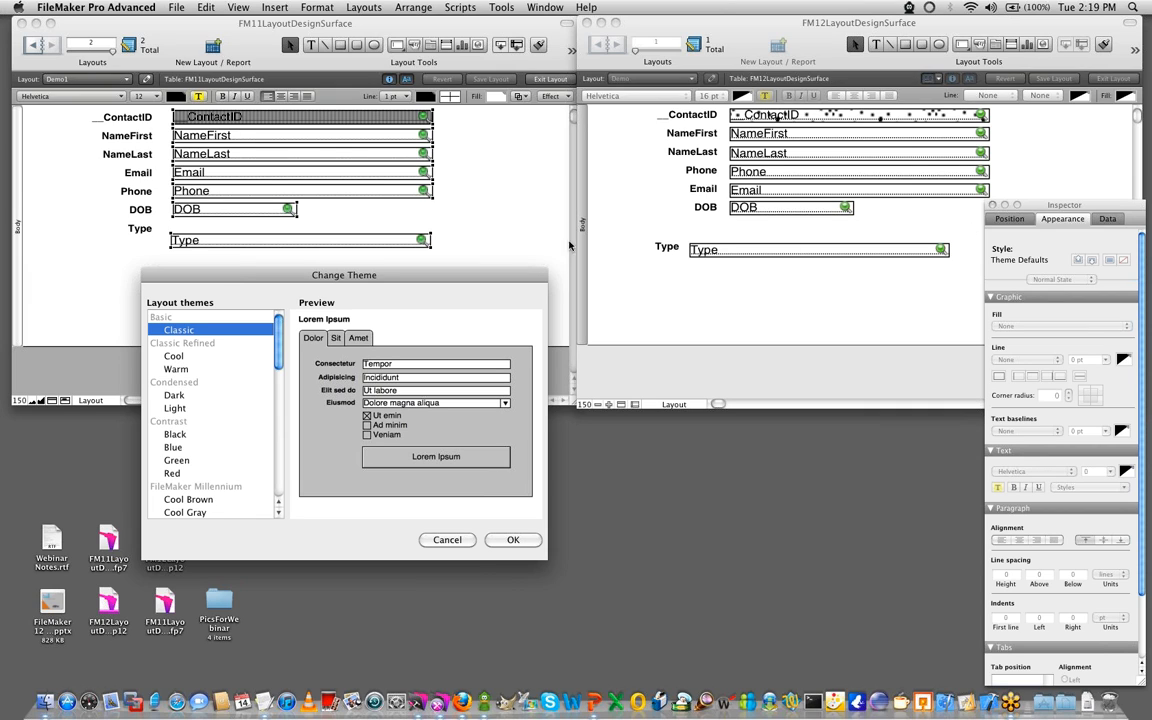
- Move the Change Theme dialog so it no longer covers the FM12 fields, and preview the Light and Green themes
{"action": "scroll", "coordinate": [400, 260], "scroll_direction": "down", "scroll_amount": 5}
{"action": "scroll", "coordinate": [333, 240], "scroll_direction": "up", "scroll_amount": 5}
{"action": "left_click_drag", "start_coordinate": [320, 271], "coordinate": [528, 232]}
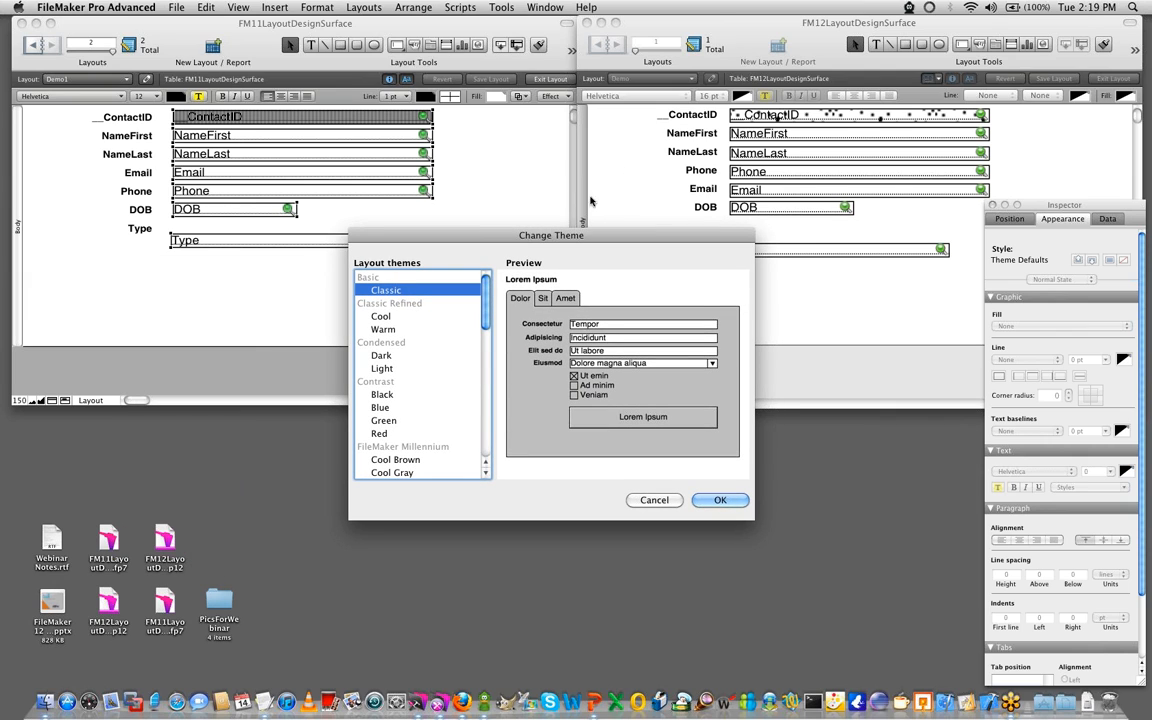
{"action": "left_click_drag", "start_coordinate": [563, 233], "coordinate": [482, 93]}
{"action": "left_click", "coordinate": [309, 229]}
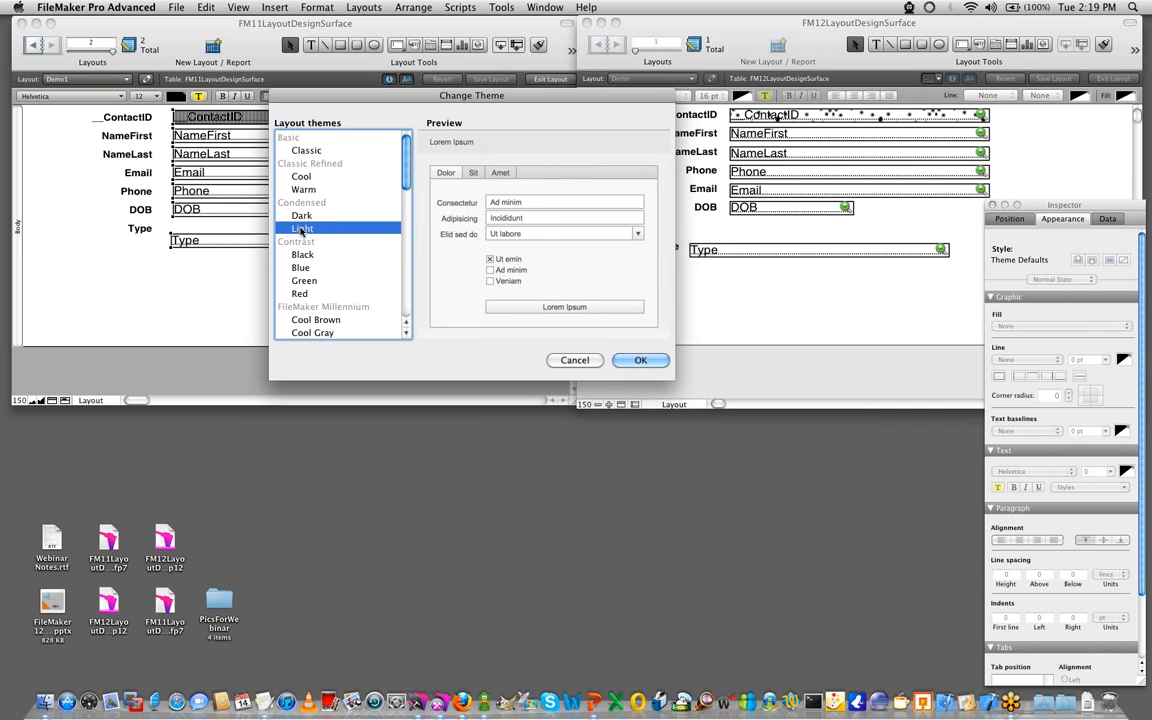
{"action": "left_click", "coordinate": [300, 281]}
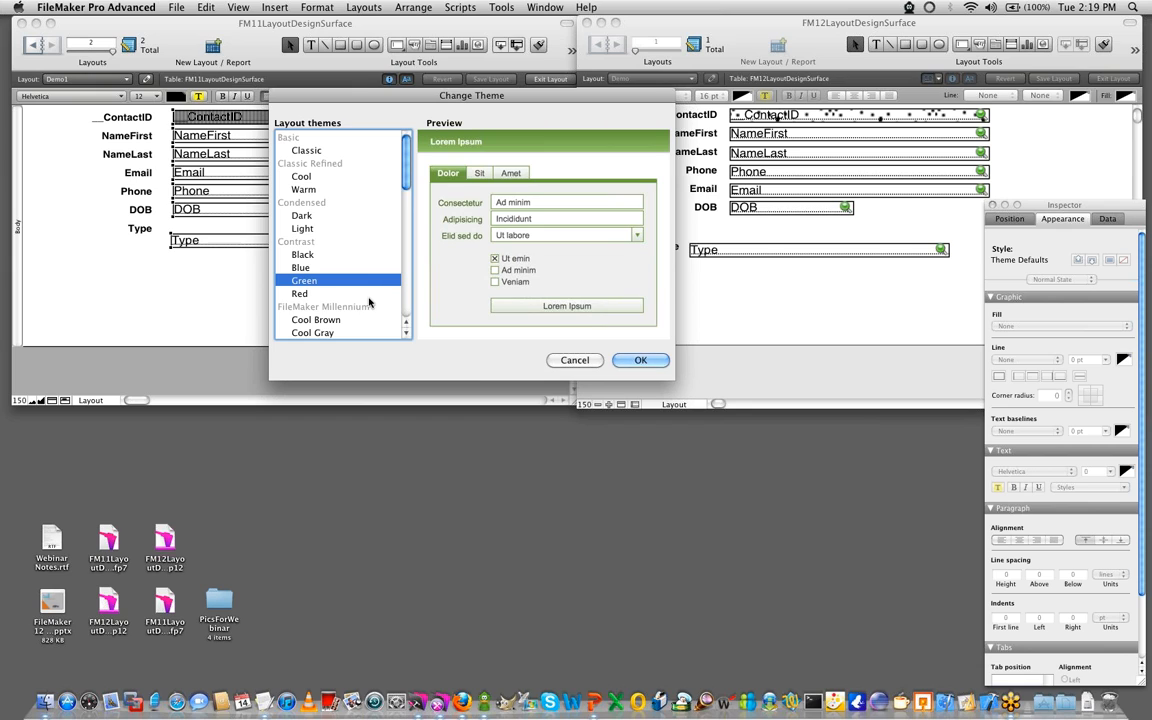
- Browse the remaining layout themes and apply the River theme from the Semi-Rounded group to the FM12 layout
{"action": "scroll", "coordinate": [369, 301], "scroll_direction": "down", "scroll_amount": 10}
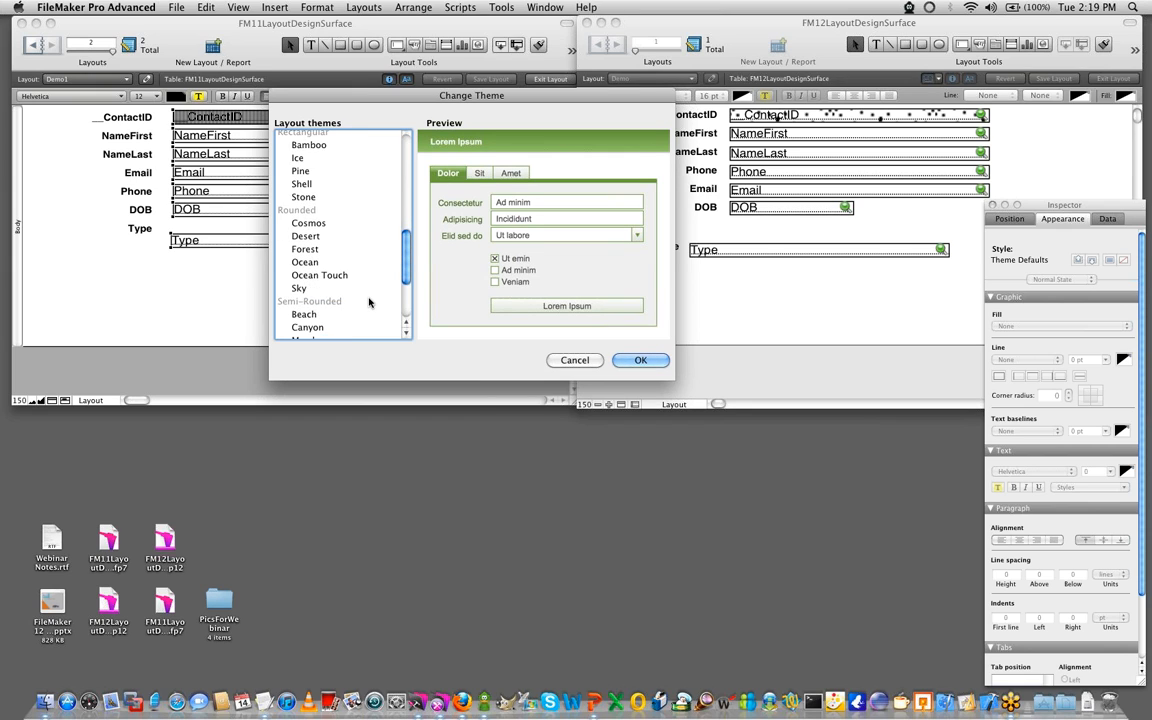
{"action": "scroll", "coordinate": [369, 301], "scroll_direction": "down", "scroll_amount": 3}
{"action": "left_click", "coordinate": [298, 275]}
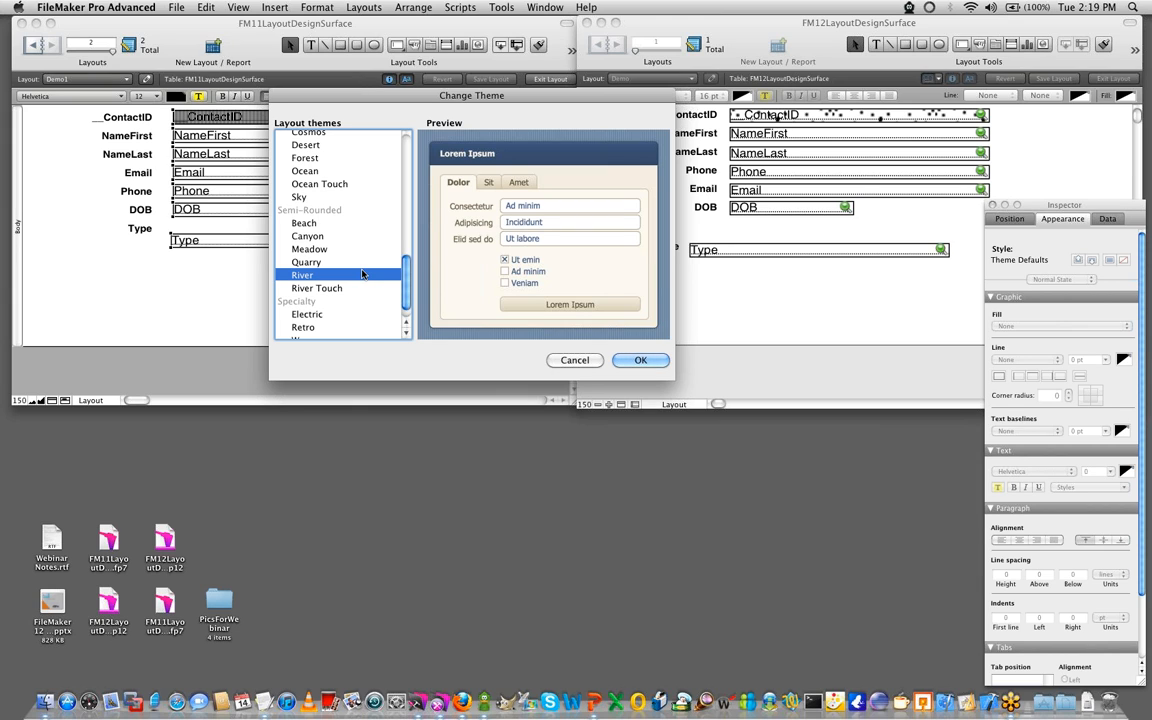
{"action": "left_click_drag", "start_coordinate": [377, 95], "coordinate": [286, 53]}
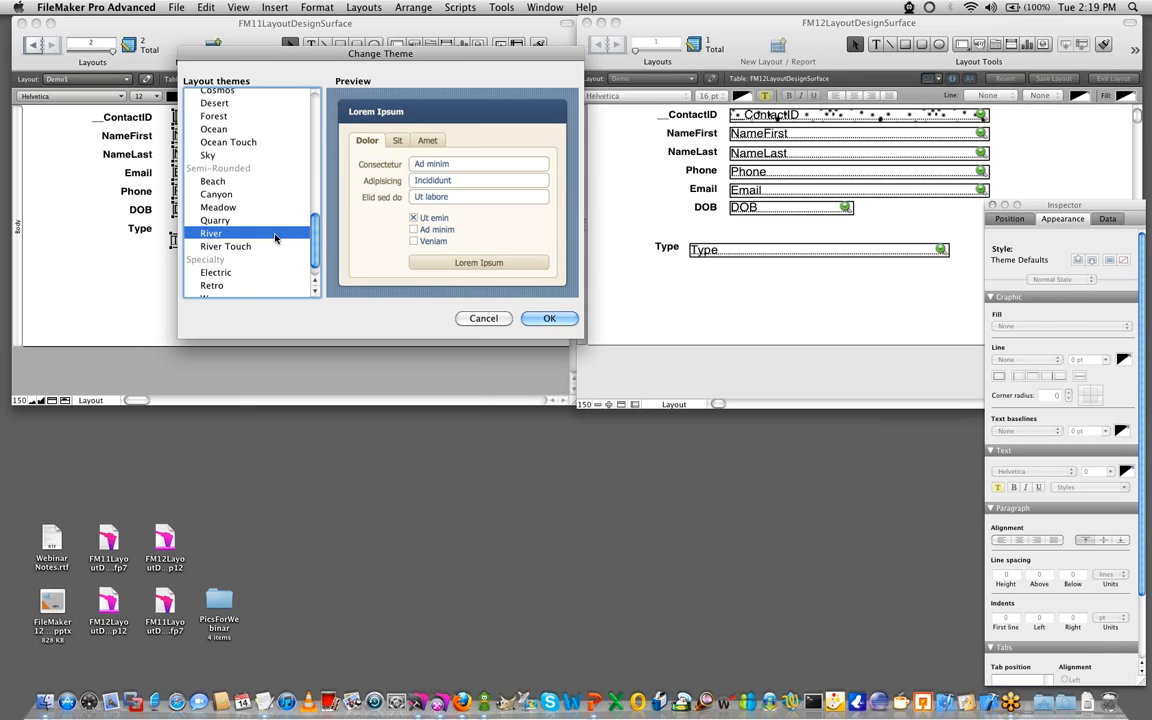
{"action": "scroll", "coordinate": [270, 236], "scroll_direction": "down", "scroll_amount": 2}
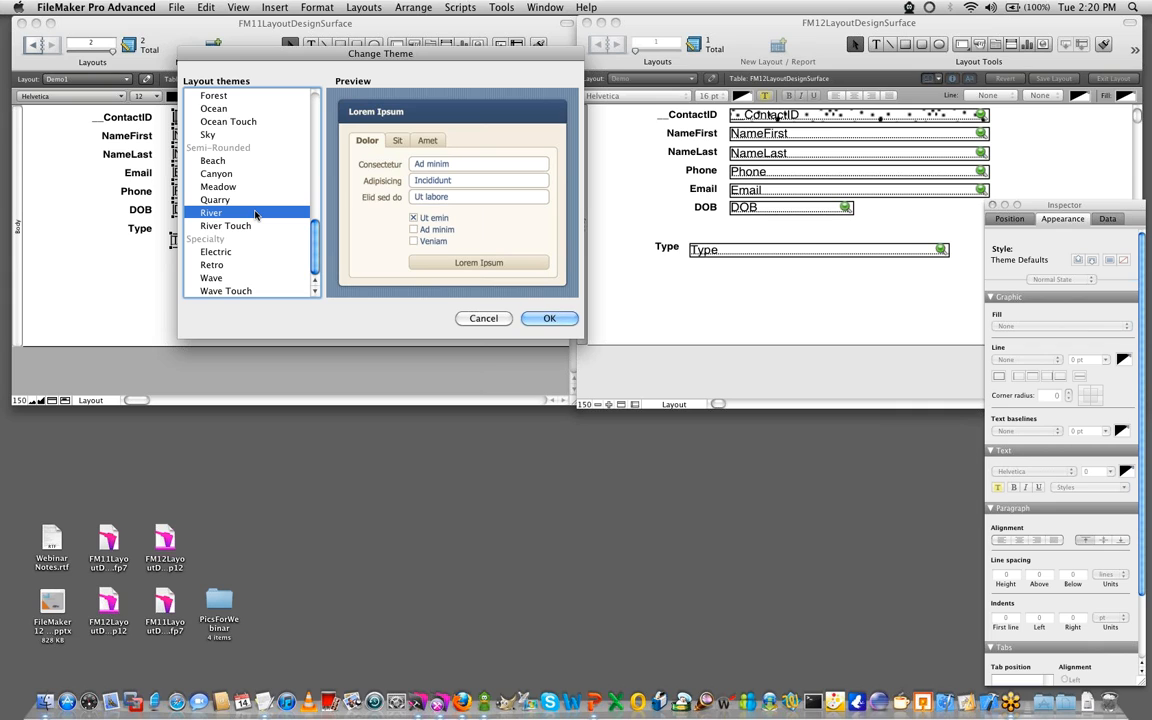
{"action": "scroll", "coordinate": [254, 216], "scroll_direction": "up", "scroll_amount": 10}
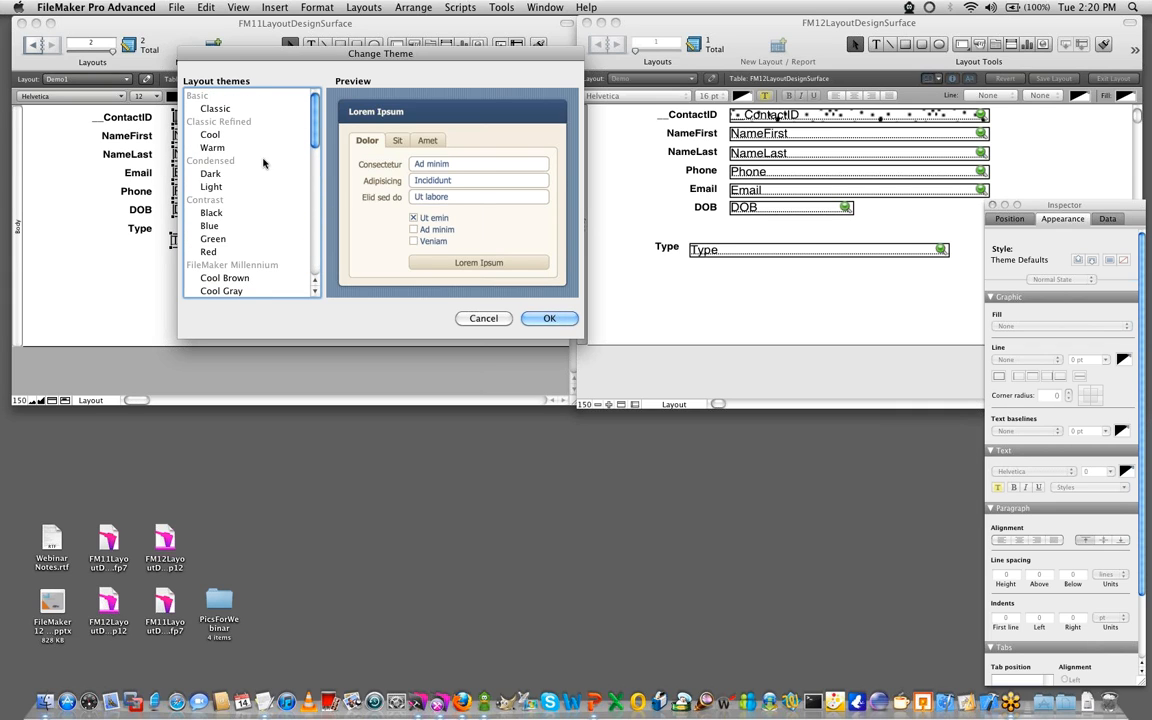
{"action": "scroll", "coordinate": [262, 190], "scroll_direction": "down", "scroll_amount": 10}
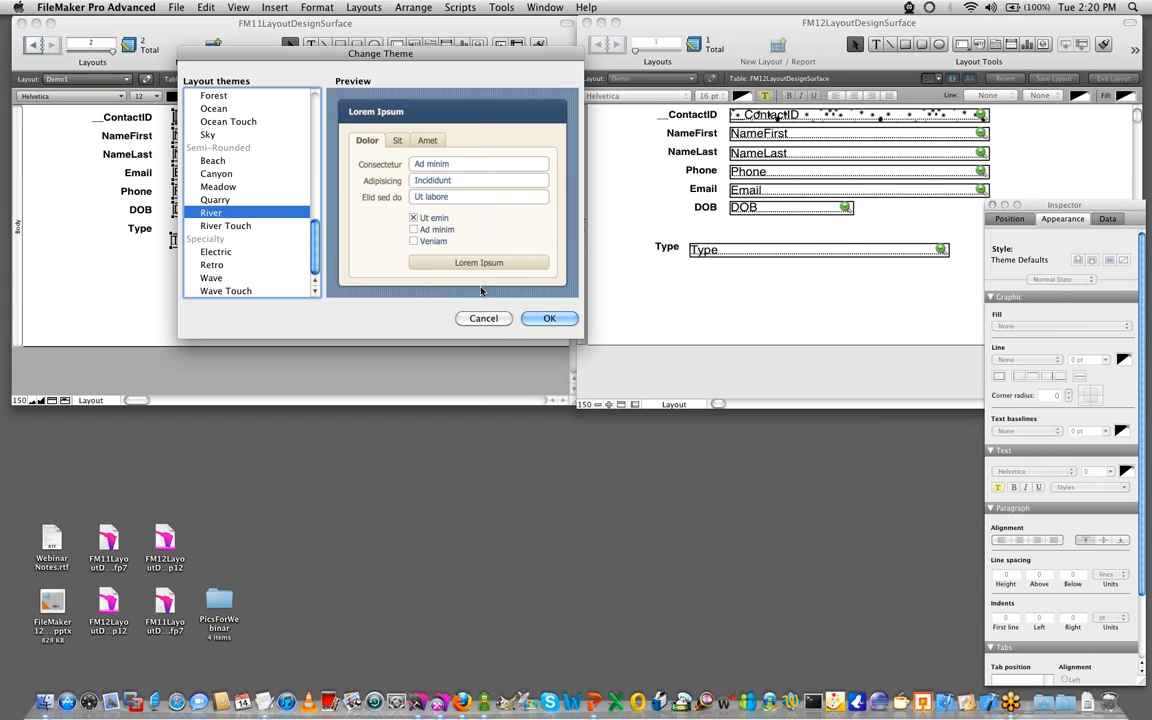
{"action": "left_click", "coordinate": [549, 318]}
- Move the FM12 layout window partly over the FM11 one, enlarge it, and keep it as the active window
{"action": "left_click_drag", "start_coordinate": [762, 34], "coordinate": [387, 52]}
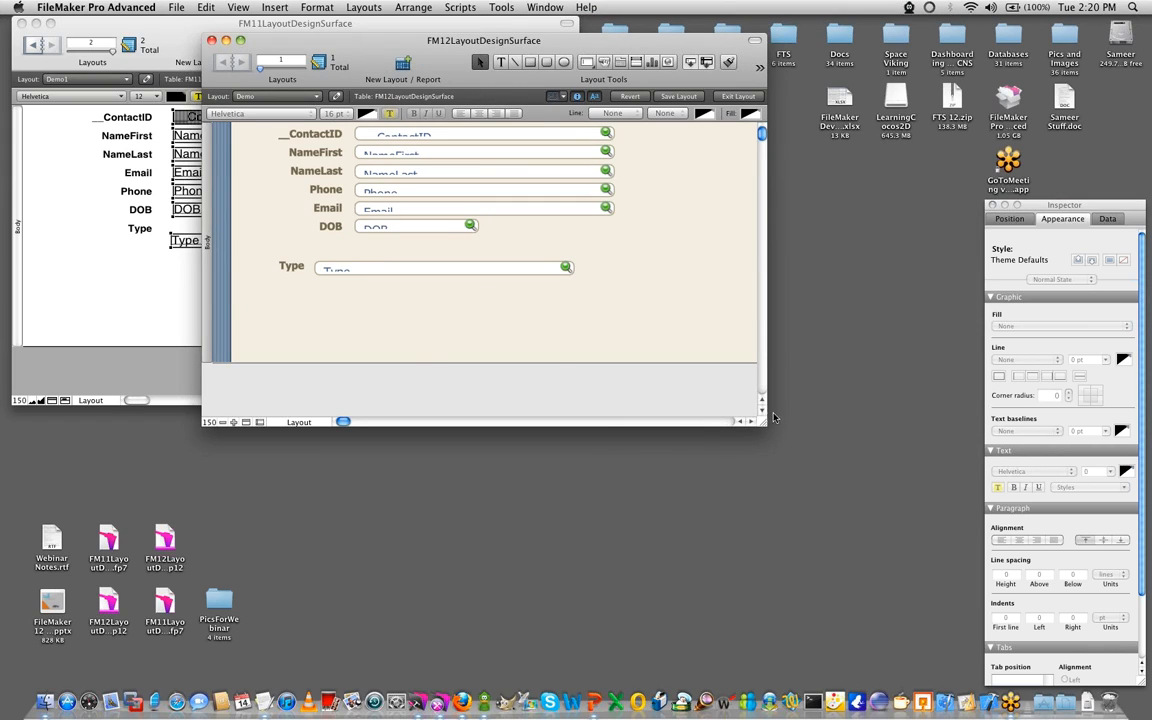
{"action": "left_click_drag", "start_coordinate": [763, 427], "coordinate": [817, 474]}
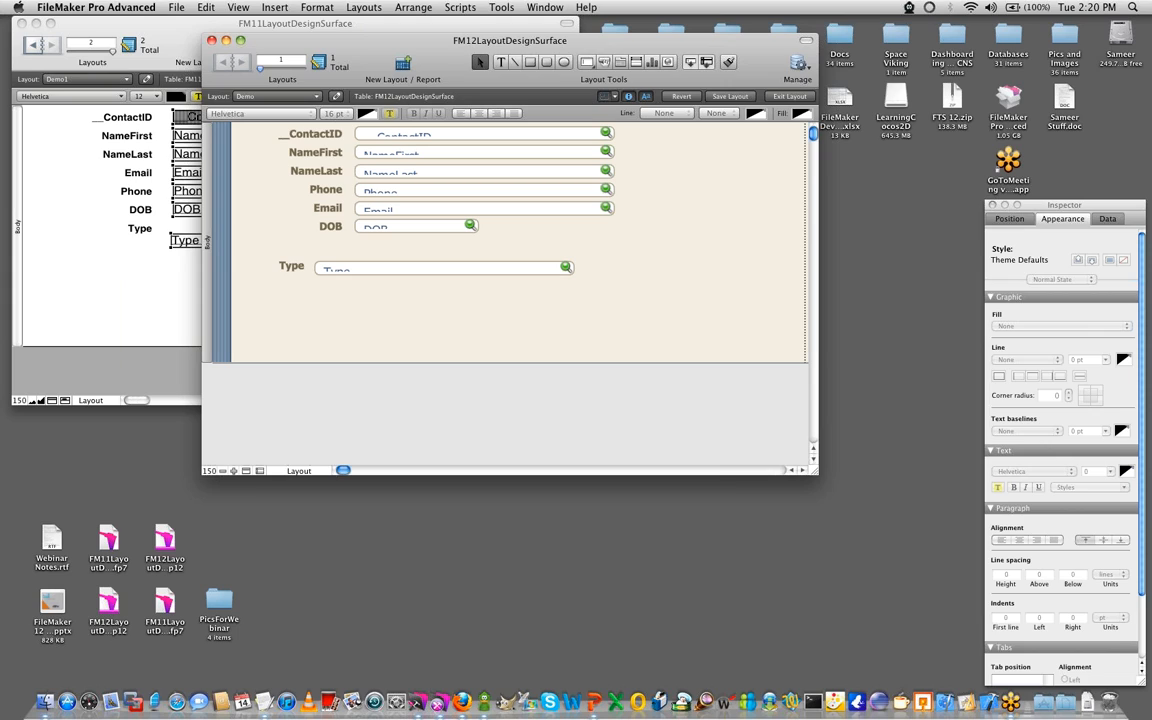
{"action": "key", "text": "super+Tab"}
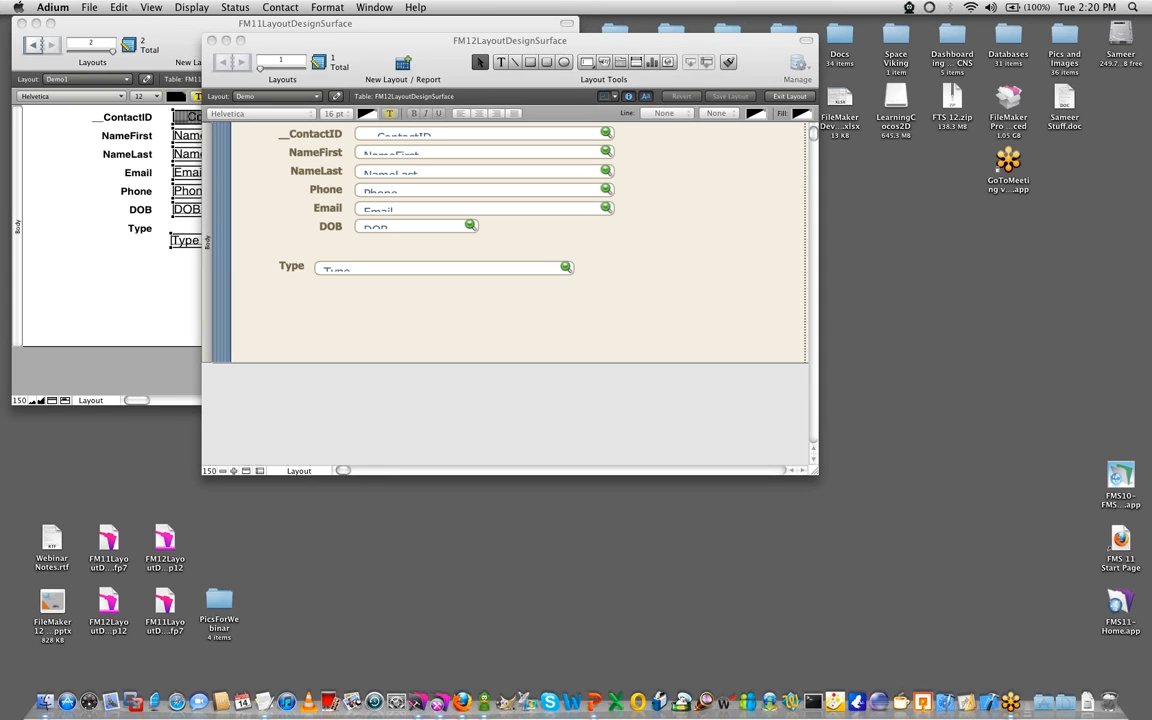
{"action": "left_click", "coordinate": [420, 281]}
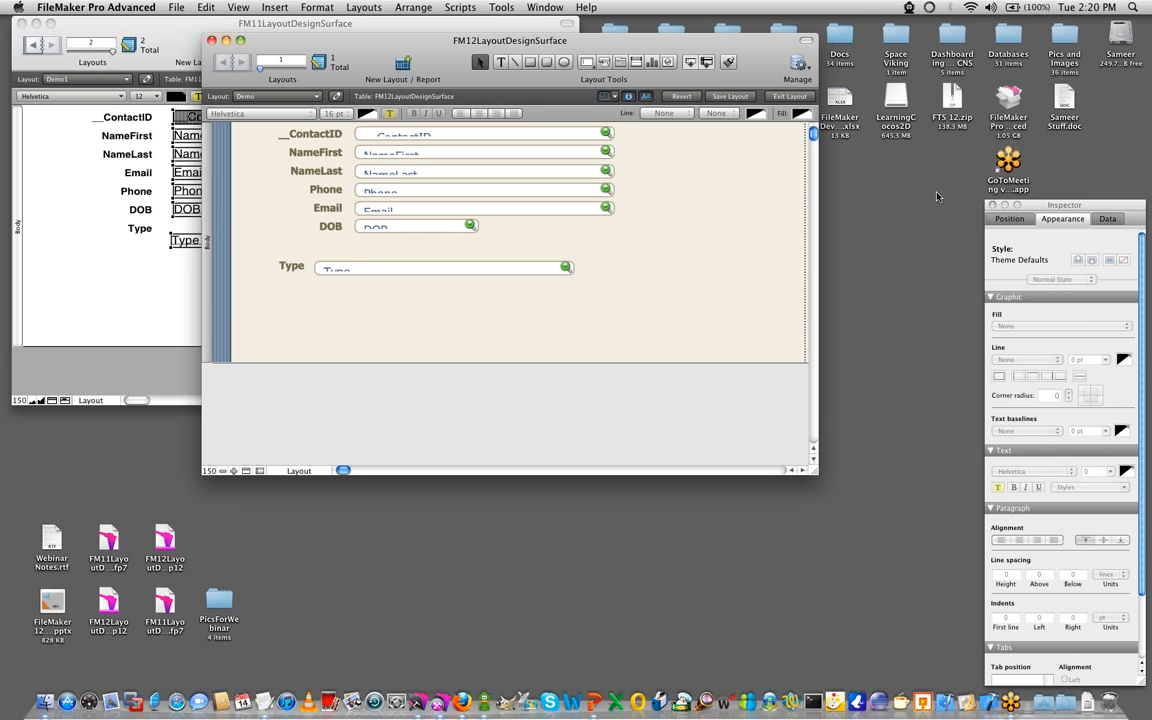
- Increase the heights of the Type and DOB fields in the FM12 layout so their text fits inside
{"action": "left_click", "coordinate": [435, 265]}
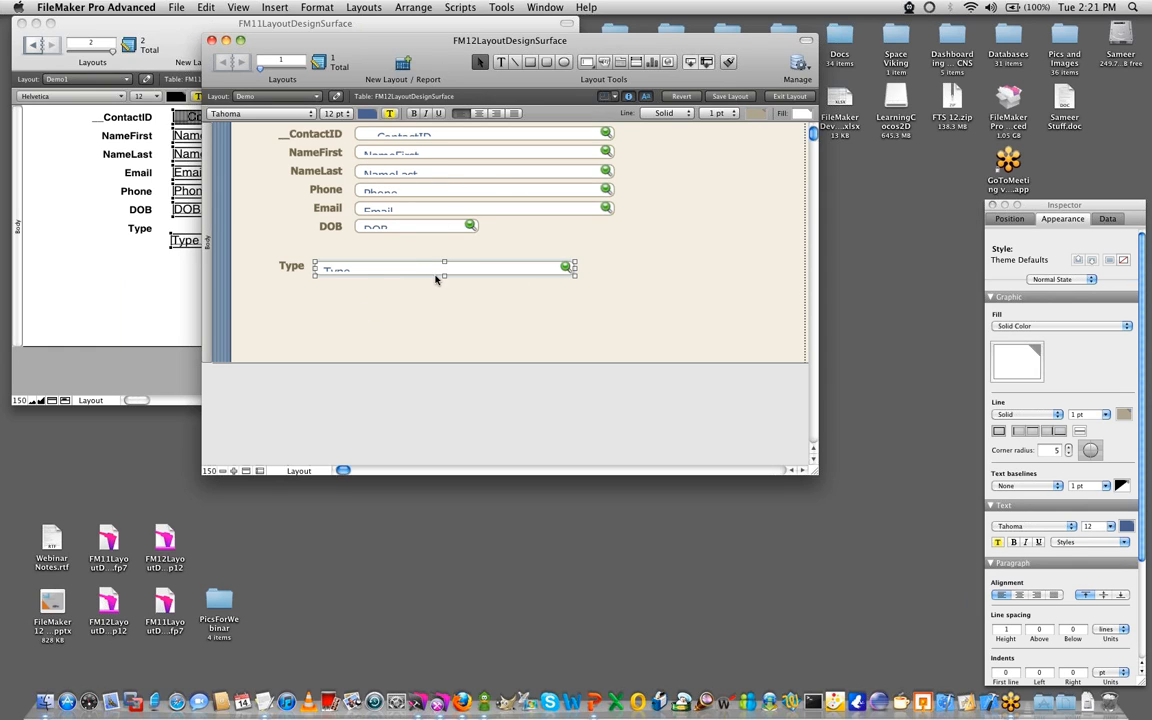
{"action": "left_click_drag", "start_coordinate": [444, 274], "coordinate": [444, 283]}
{"action": "left_click", "coordinate": [415, 229]}
{"action": "left_click_drag", "start_coordinate": [416, 232], "coordinate": [416, 244]}
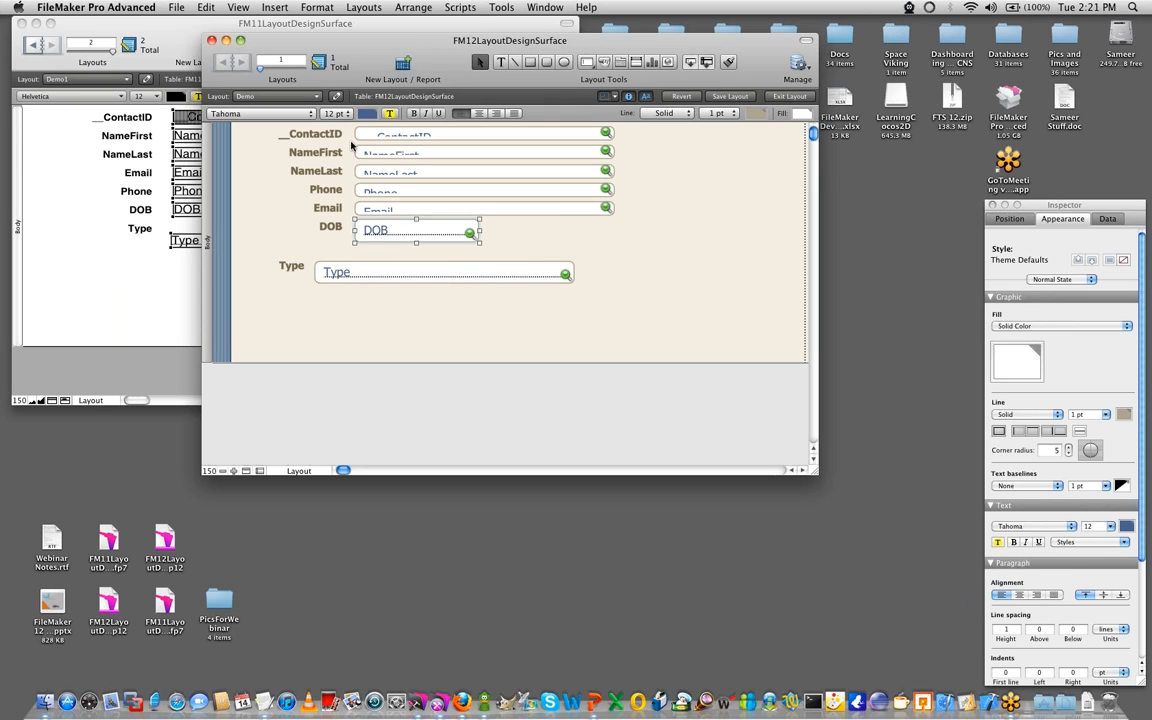
- Bring the FM11 layout forward, select only its NameLast field for comparison, and return to the FM12 layout
{"action": "left_click", "coordinate": [194, 166]}
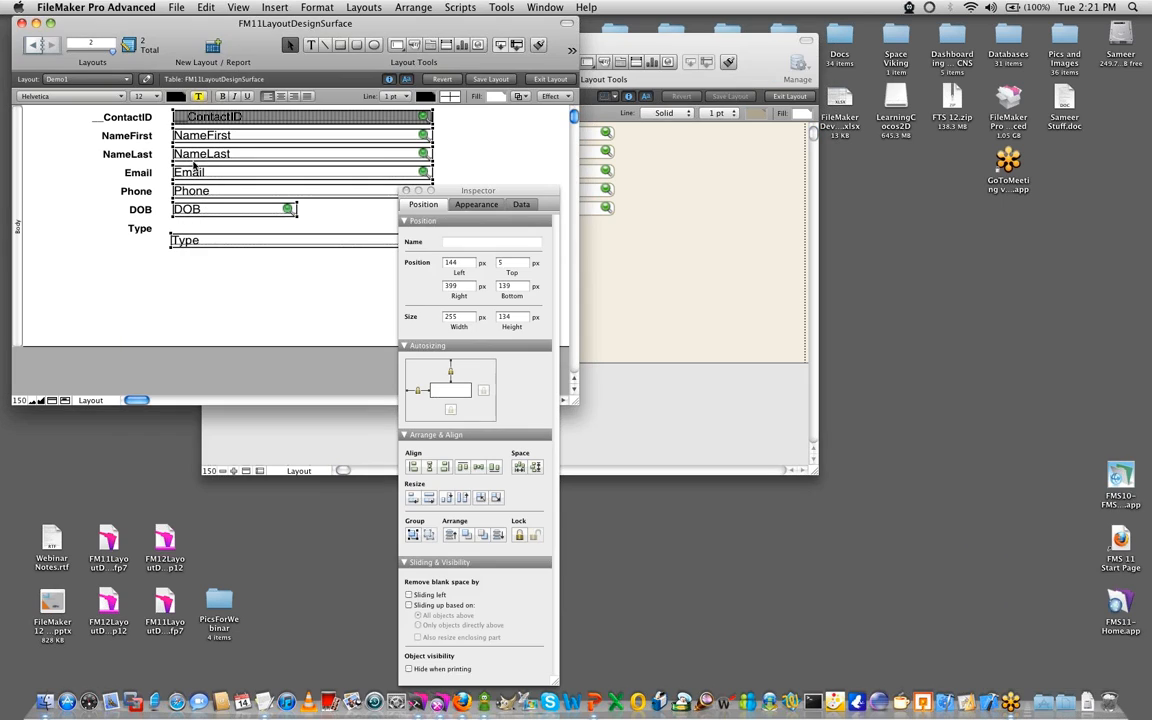
{"action": "left_click", "coordinate": [101, 328]}
{"action": "left_click", "coordinate": [182, 157]}
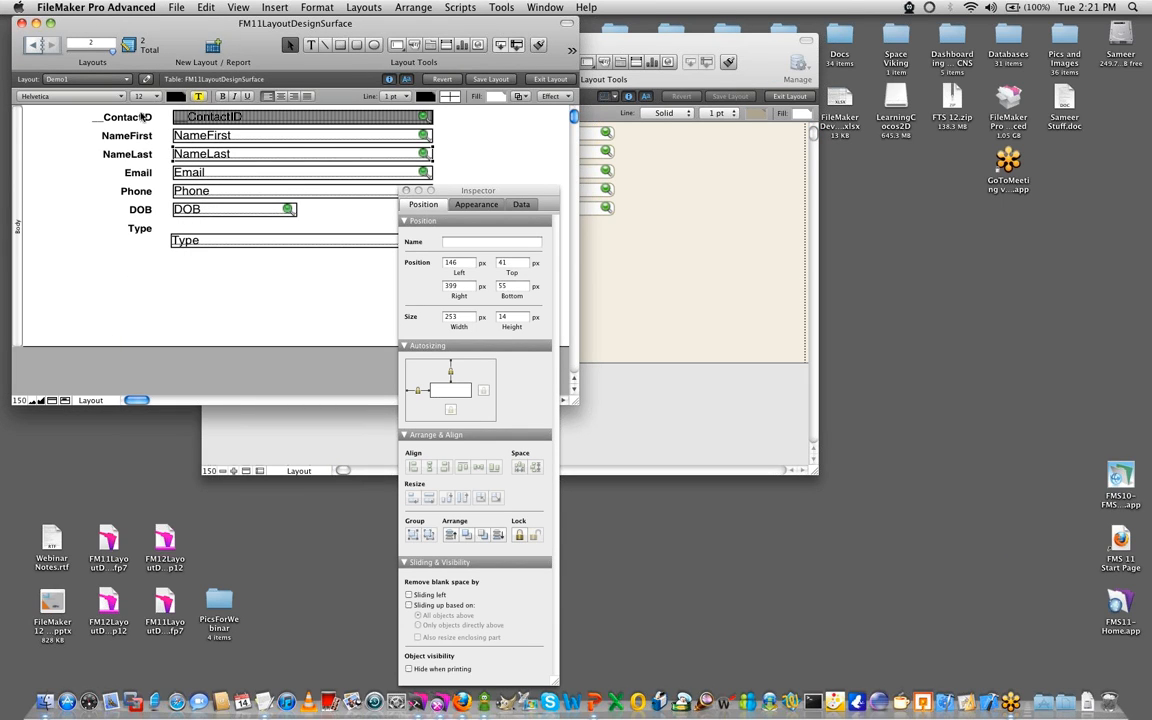
{"action": "left_click", "coordinate": [698, 293]}
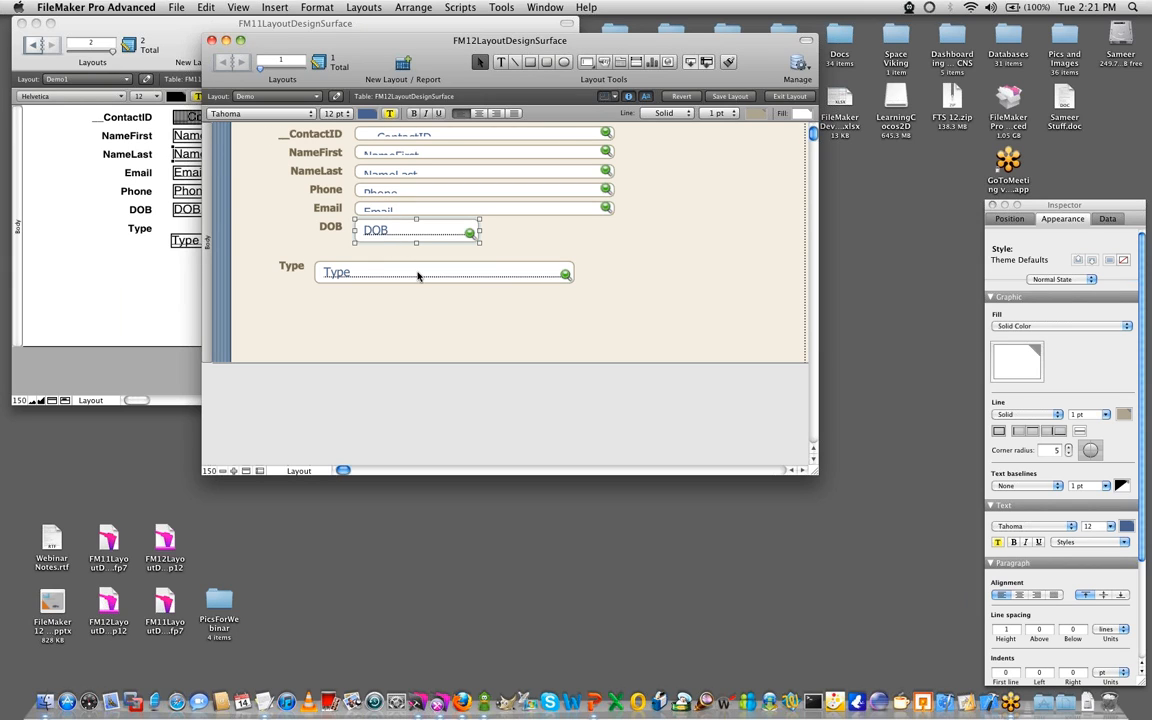
- Move the DOB field and its label slightly down, clear of the Email field, and deselect them
{"action": "left_click_drag", "start_coordinate": [415, 237], "coordinate": [416, 245]}
{"action": "left_click_drag", "start_coordinate": [328, 227], "coordinate": [333, 236]}
{"action": "left_click", "coordinate": [361, 328]}
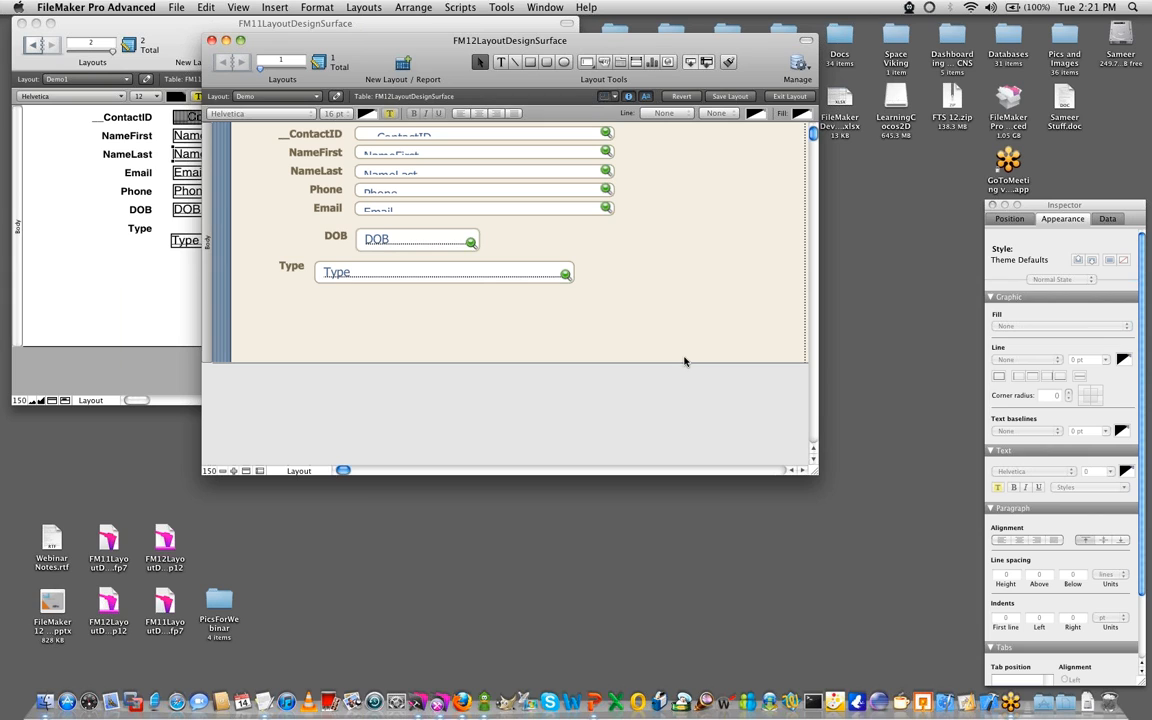
- Enlarge the FM12 layout window until the theme's far side border shows, and move it further over the FM11 window
{"action": "left_click_drag", "start_coordinate": [824, 481], "coordinate": [864, 511]}
{"action": "left_click_drag", "start_coordinate": [638, 47], "coordinate": [464, 85]}
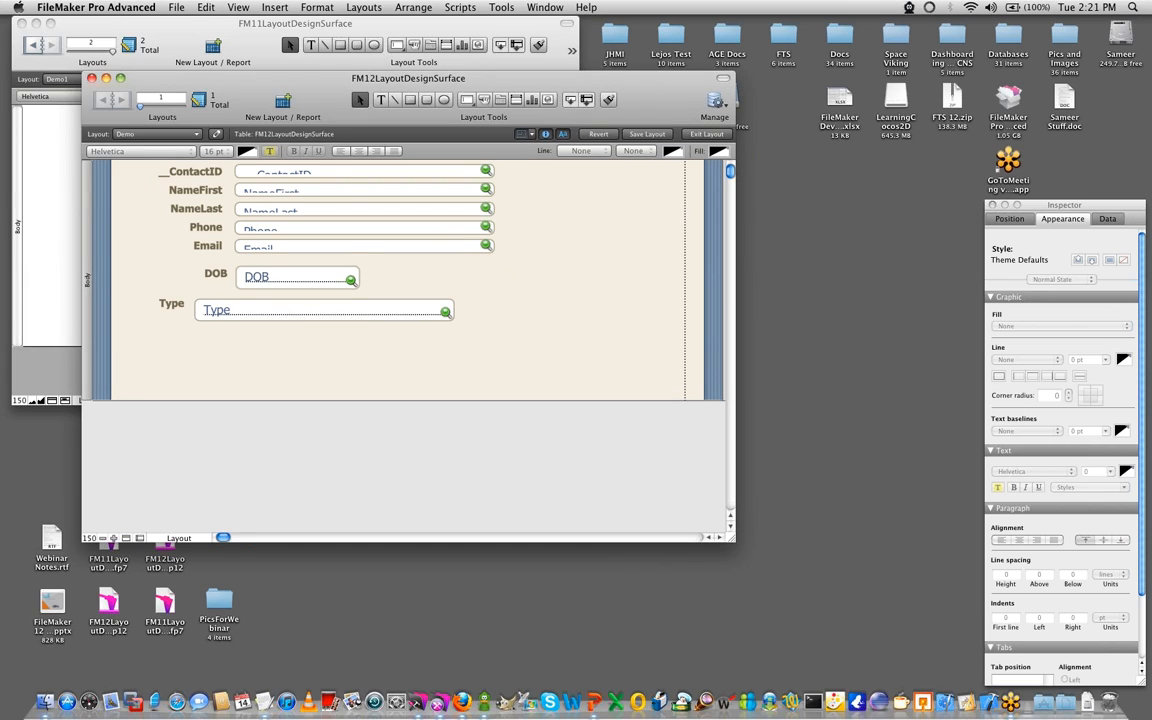
{"action": "key", "text": "super+Tab"}
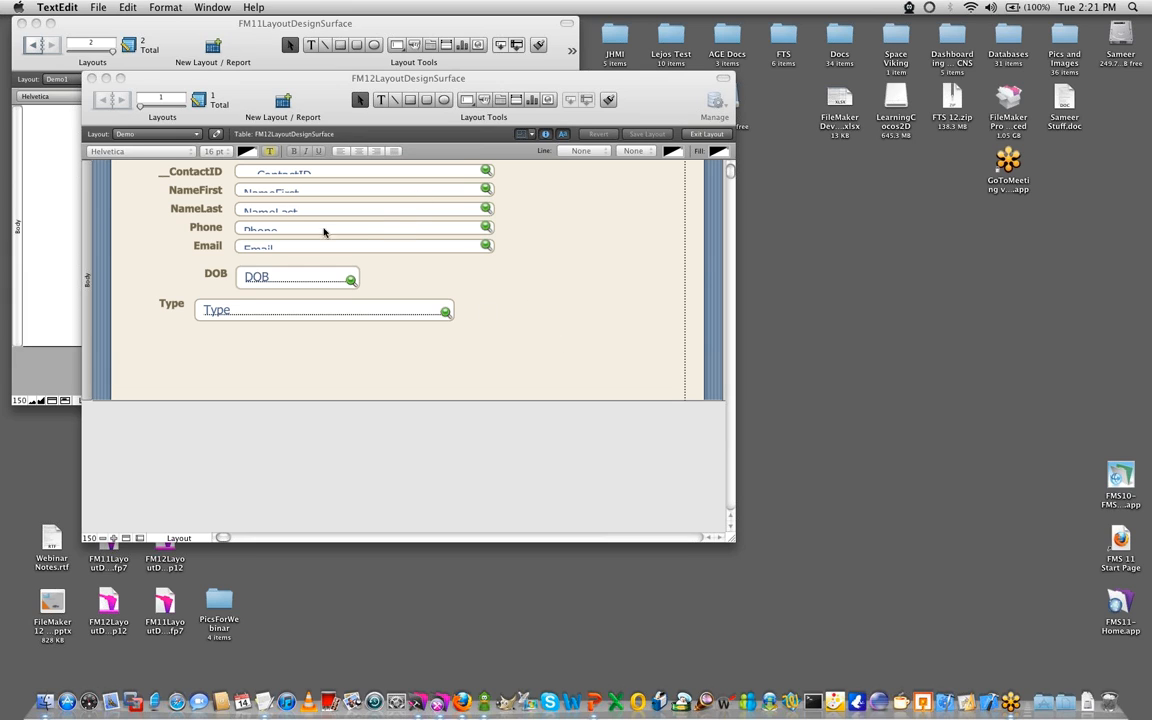
{"action": "key", "text": "super+Tab"}
- Select the Phone field and place the Inspector next to the FM12 fields with its Style section in view
{"action": "left_click", "coordinate": [381, 226]}
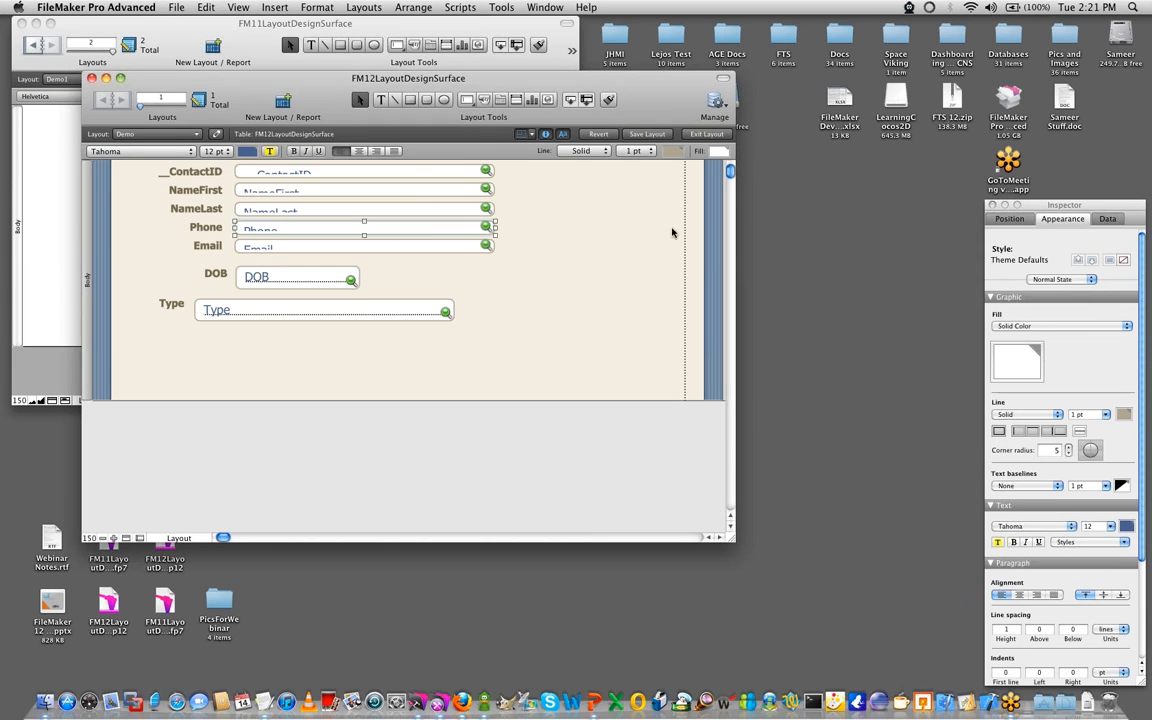
{"action": "left_click_drag", "start_coordinate": [652, 100], "coordinate": [659, 86]}
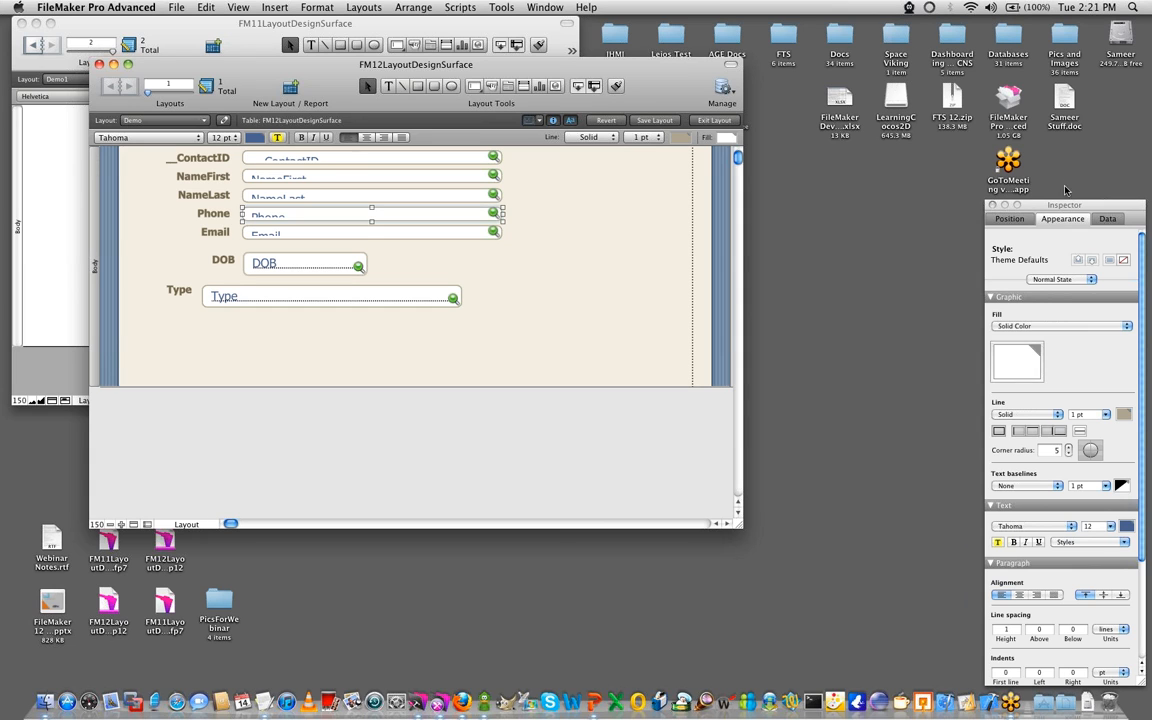
{"action": "left_click_drag", "start_coordinate": [1062, 206], "coordinate": [661, 177]}
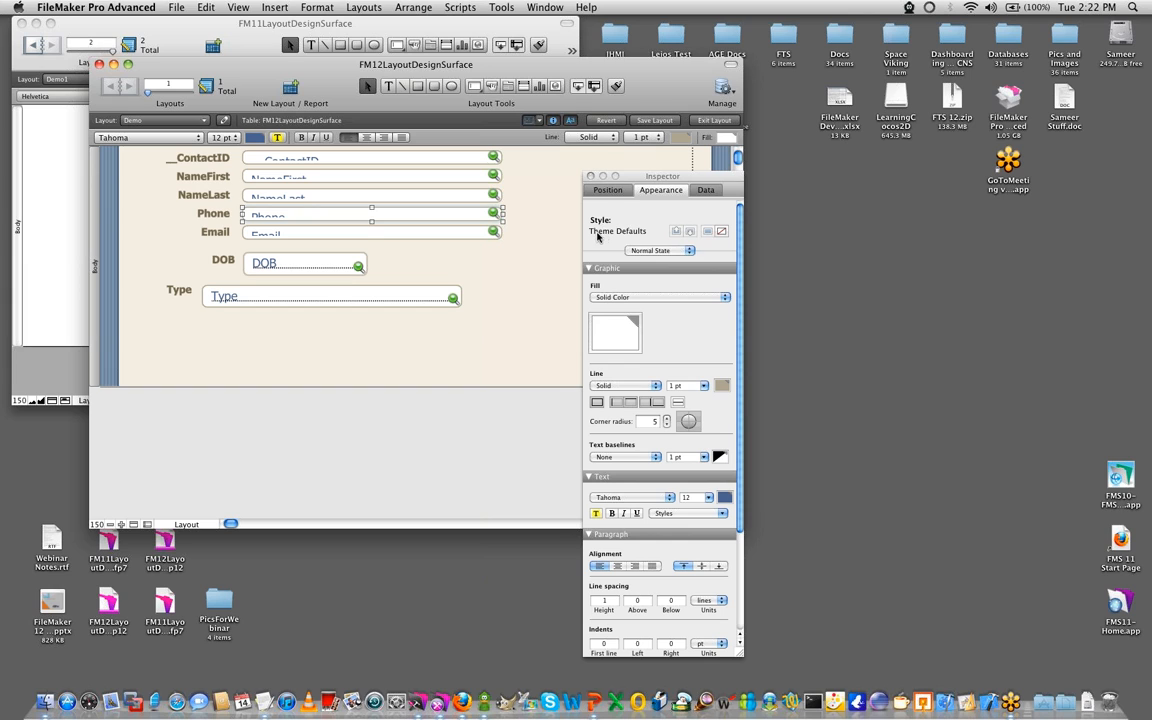
{"action": "left_click_drag", "start_coordinate": [634, 183], "coordinate": [742, 79]}
- Remove the theme style from the Phone field, restore its theme defaults, and deselect it
{"action": "left_click", "coordinate": [829, 128]}
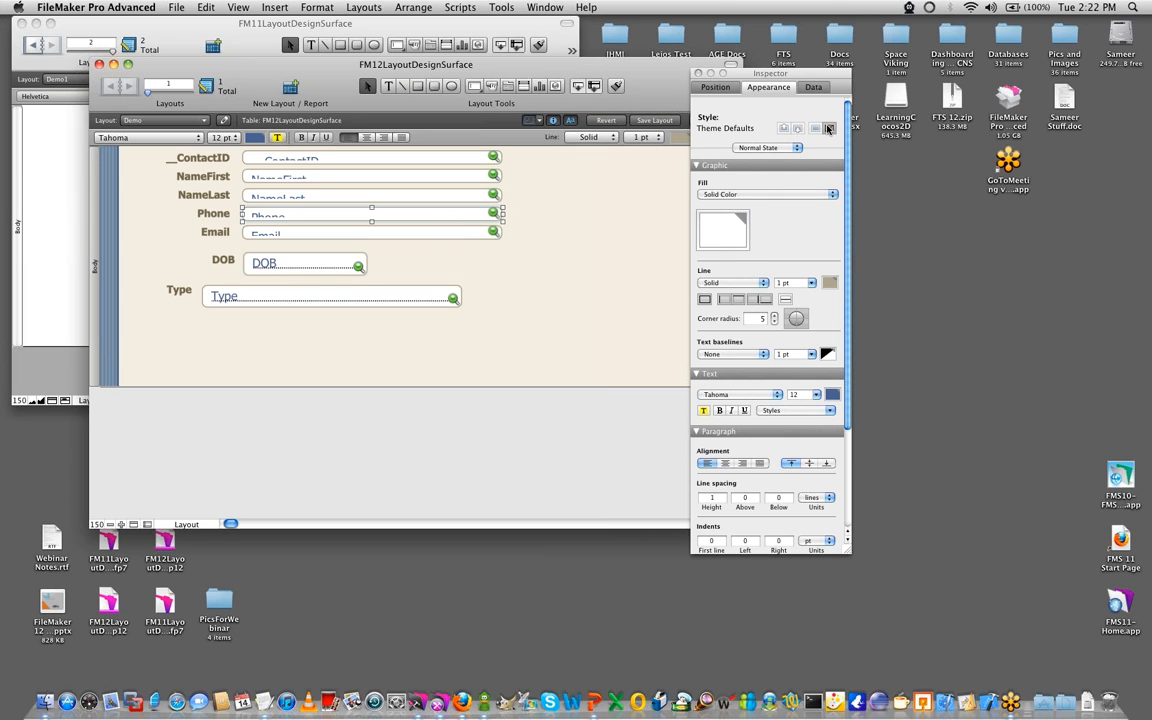
{"action": "left_click", "coordinate": [479, 320]}
{"action": "left_click", "coordinate": [448, 208]}
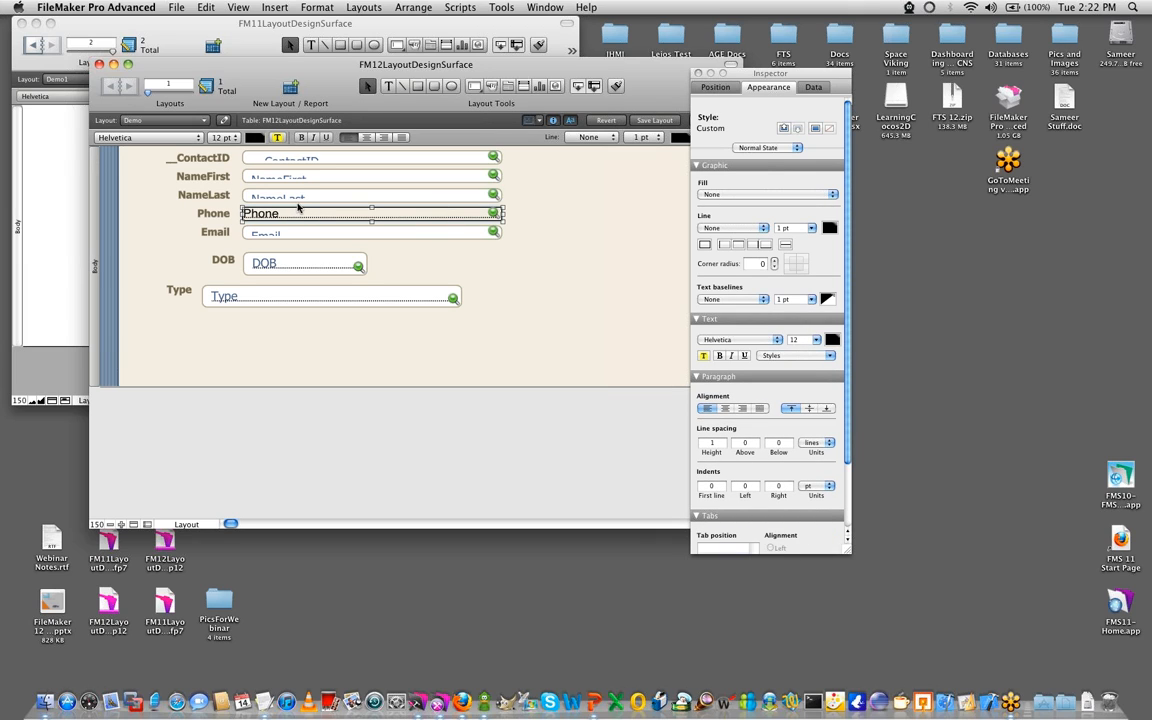
{"action": "left_click", "coordinate": [815, 129]}
{"action": "left_click", "coordinate": [612, 239]}
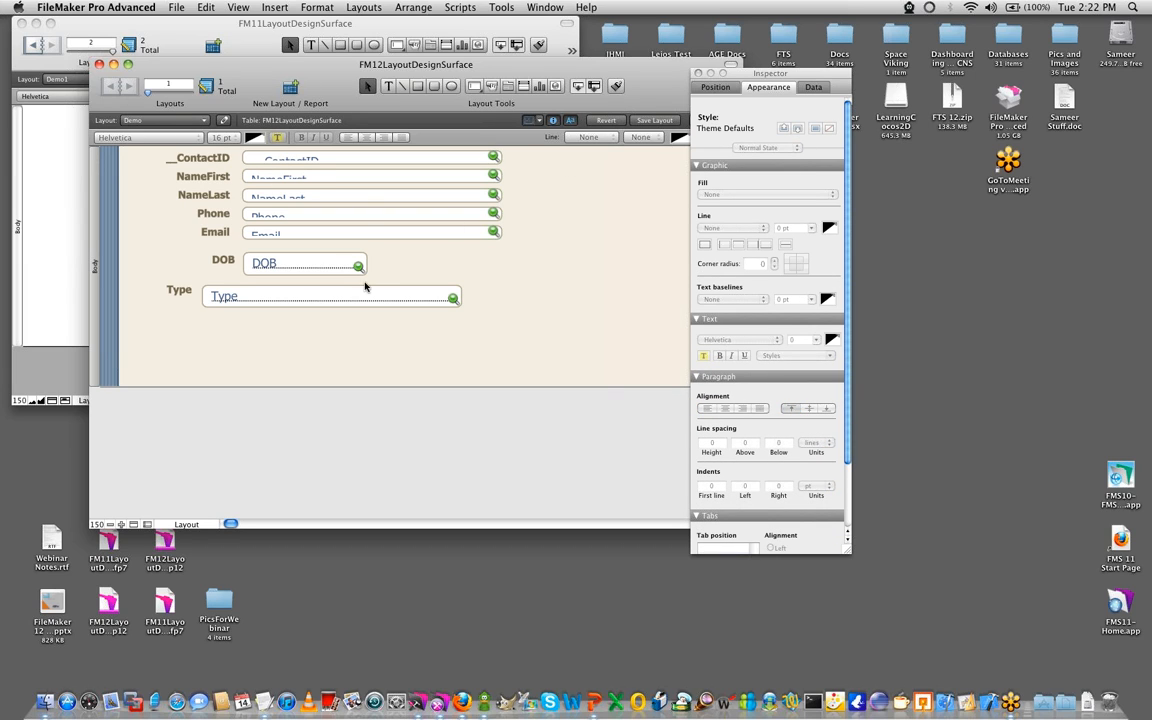
- Remove the theme style from the Email field
{"action": "left_click", "coordinate": [342, 215]}
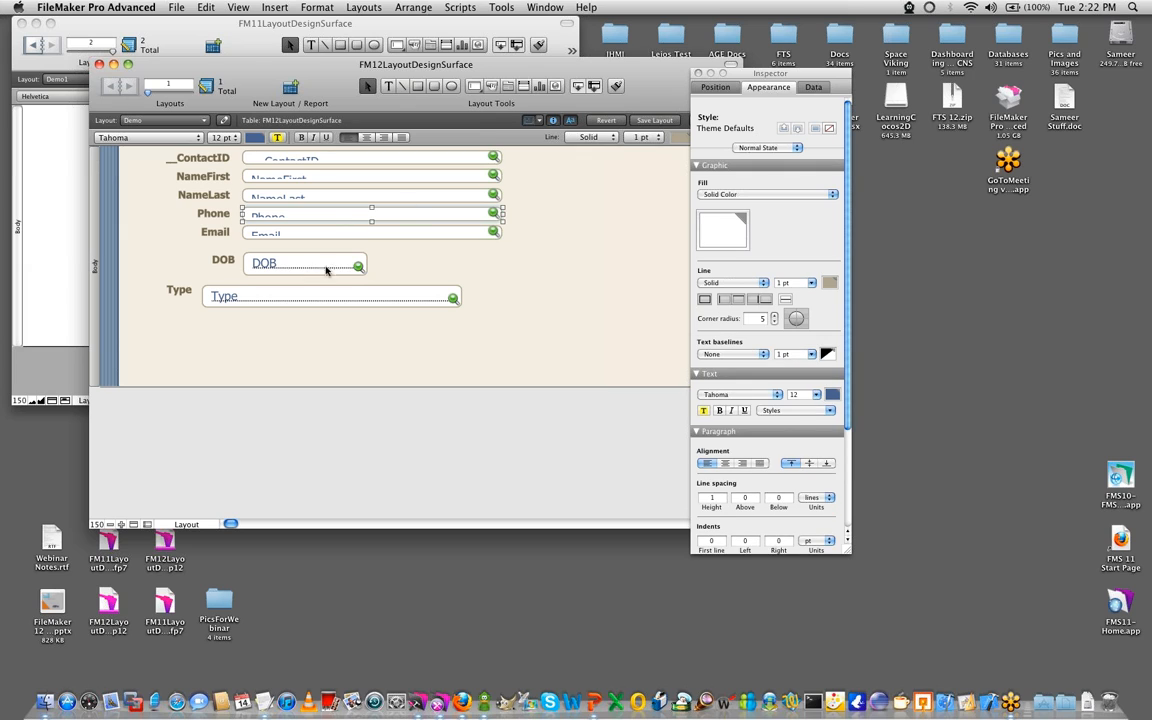
{"action": "left_click", "coordinate": [445, 232]}
{"action": "left_click", "coordinate": [830, 130]}
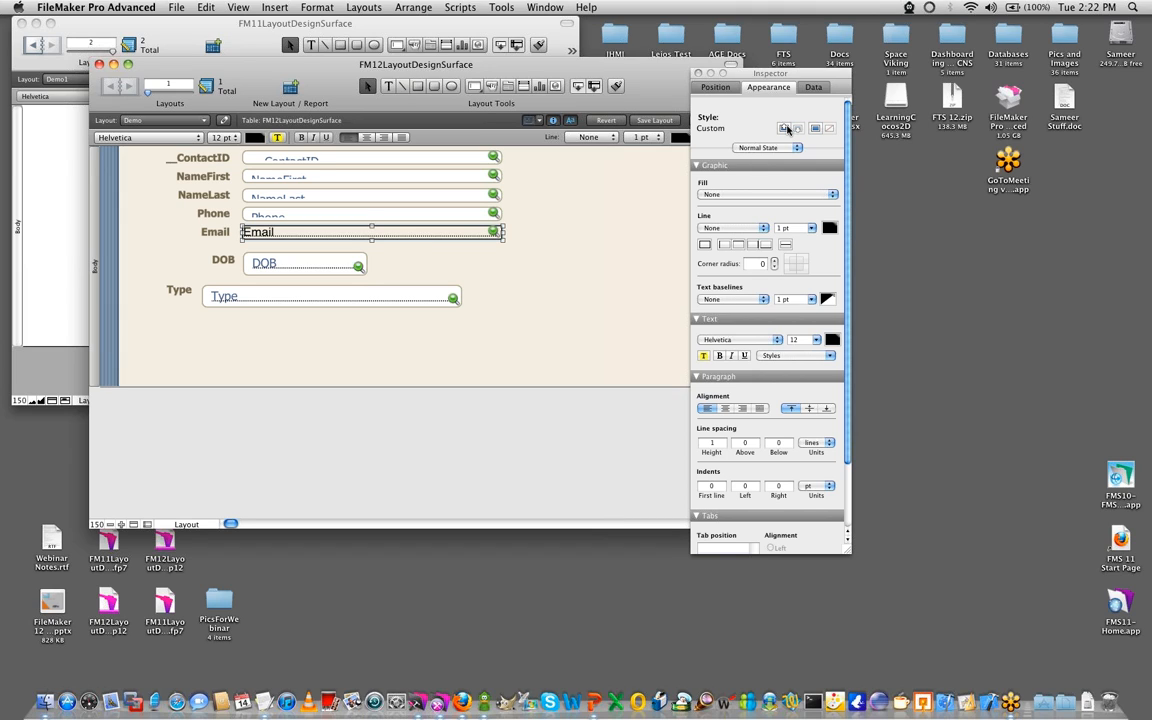
- Copy the Email field's formatting and paste it onto the Phone and NameLast fields
{"action": "left_click", "coordinate": [786, 128]}
{"action": "left_click", "coordinate": [456, 213]}
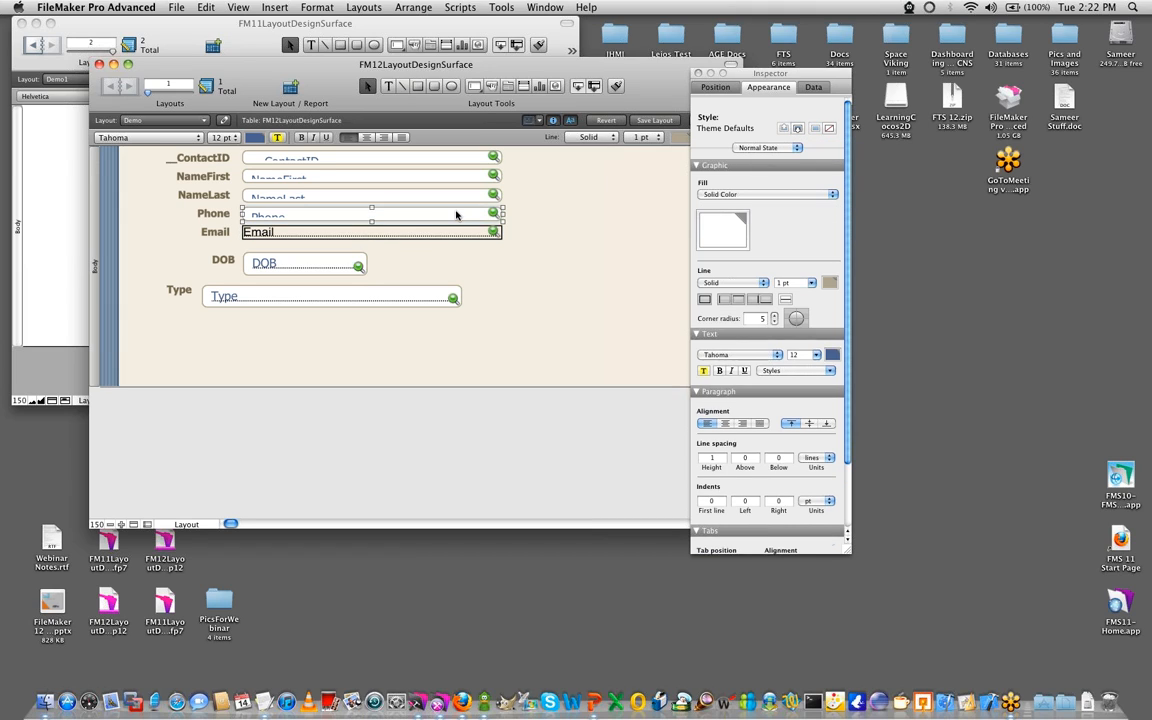
{"action": "left_click", "coordinate": [798, 128]}
{"action": "left_click", "coordinate": [498, 193]}
{"action": "left_click", "coordinate": [787, 129]}
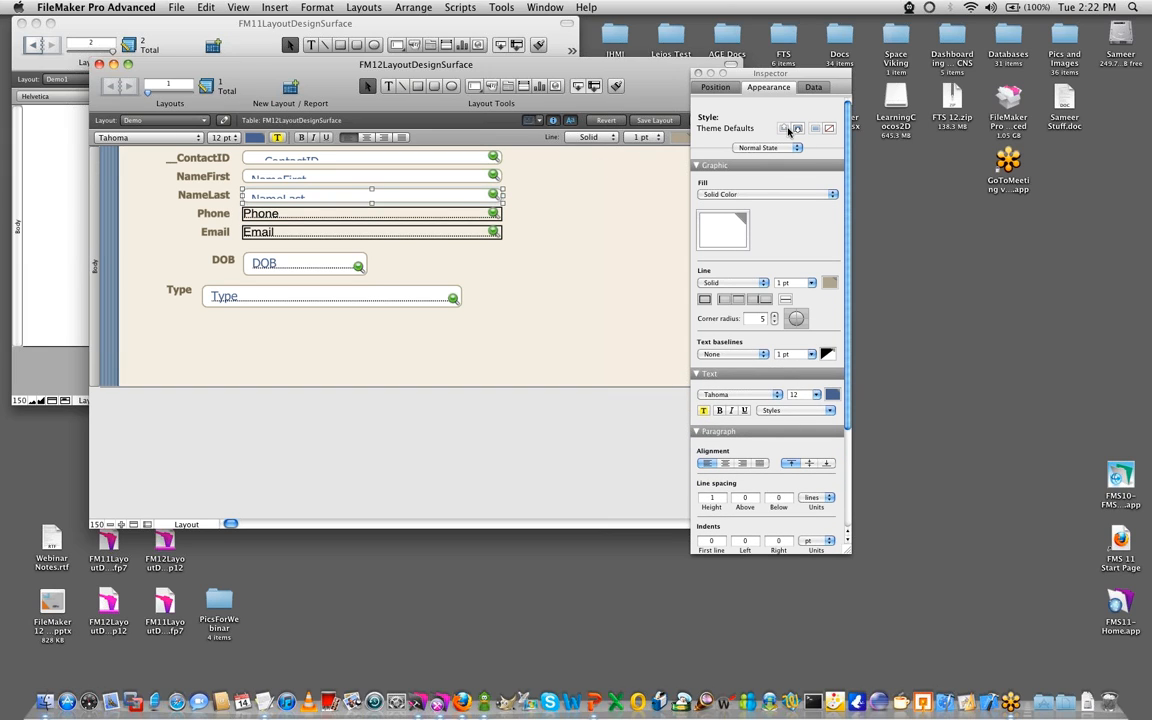
{"action": "left_click", "coordinate": [797, 129]}
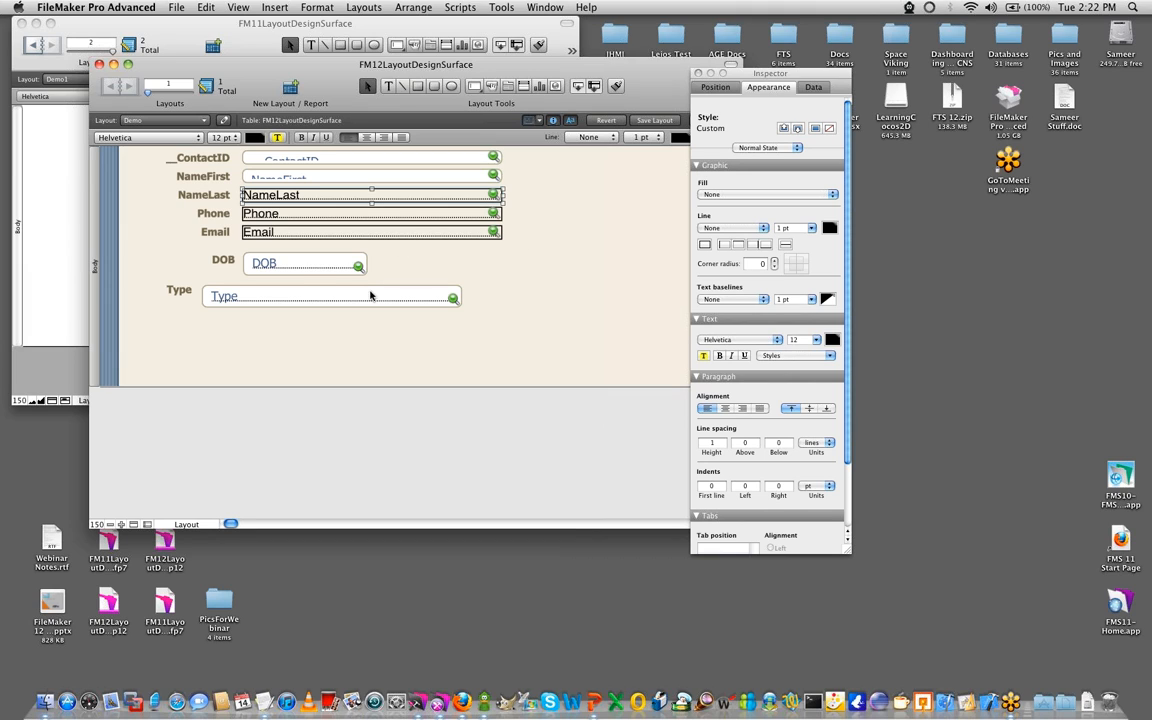
- Set the DOB field's text color to pinkish red
{"action": "left_click", "coordinate": [286, 268]}
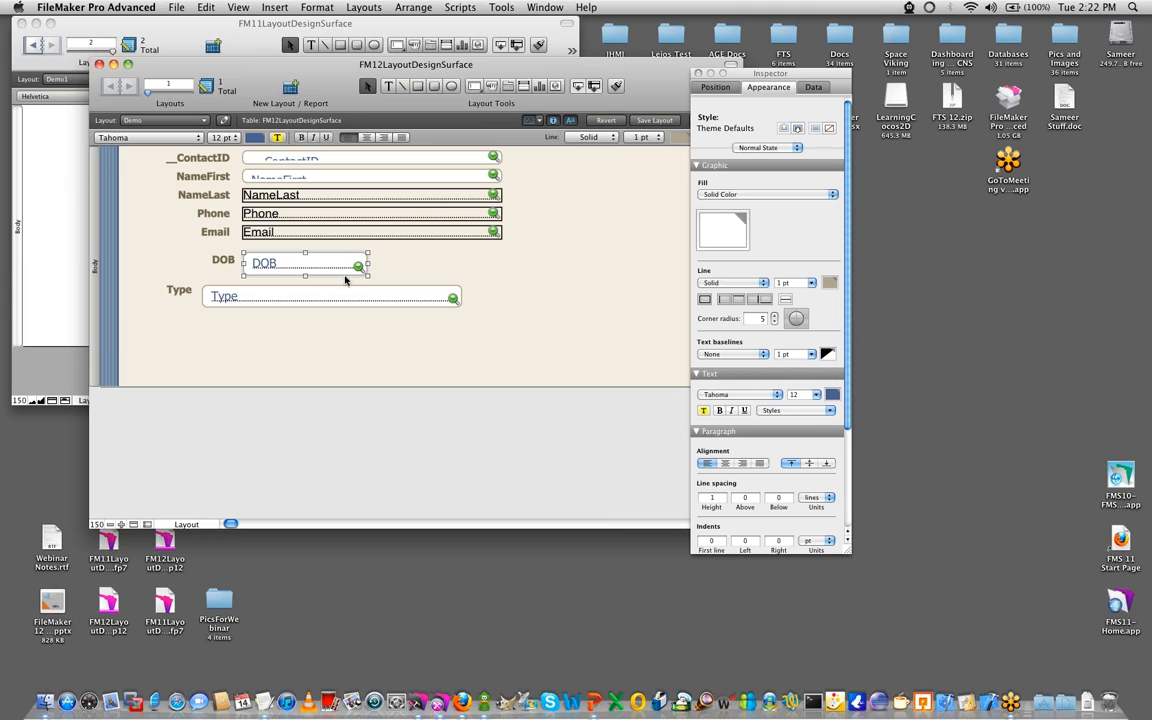
{"action": "left_click", "coordinate": [255, 143]}
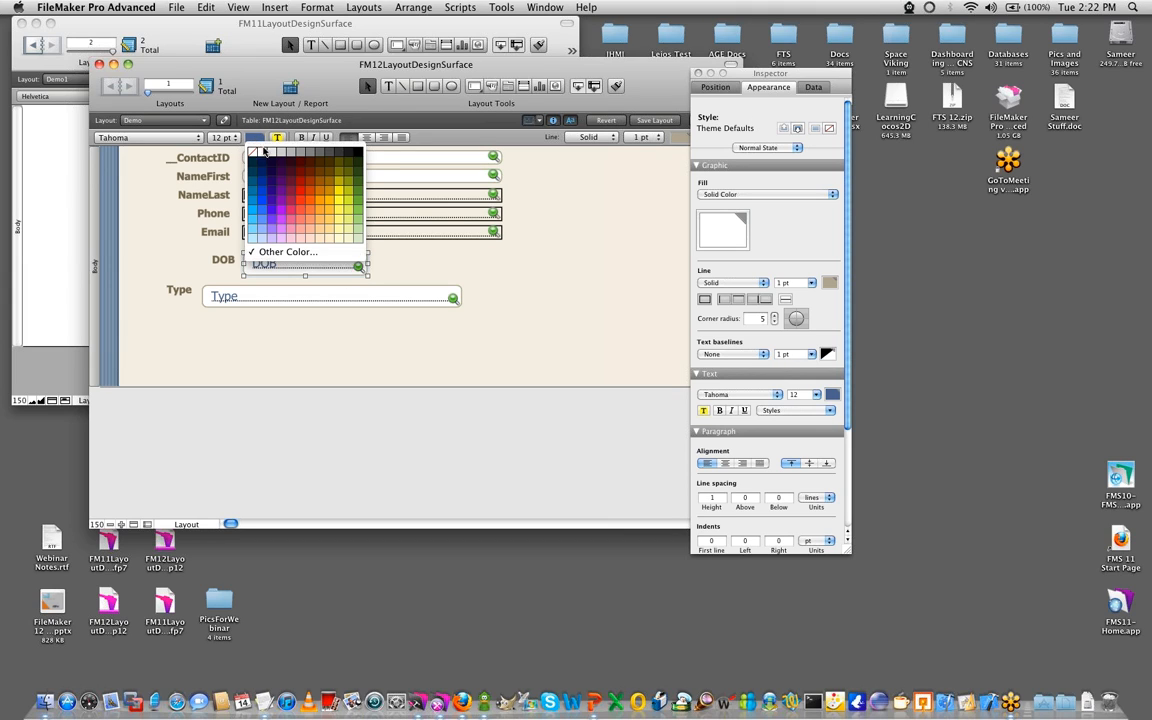
{"action": "left_click", "coordinate": [299, 214]}
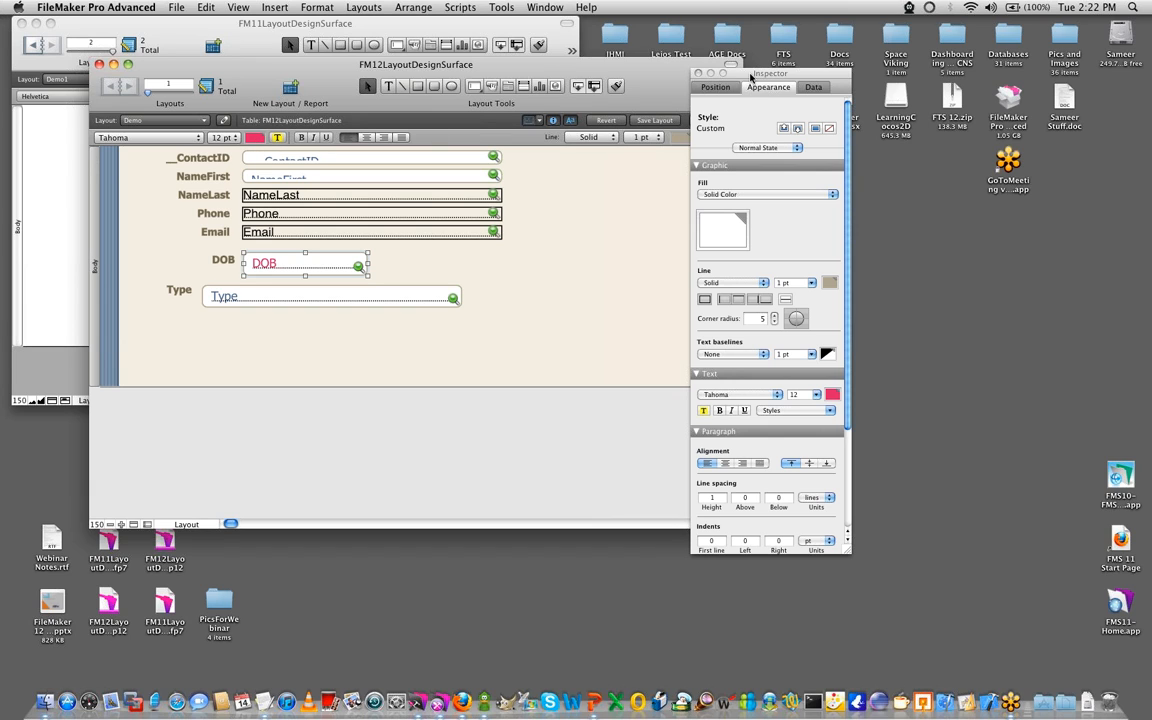
- Set the DOB field's line color to near-black and paint its formatting onto the five fields from ContactID to Email
{"action": "left_click_drag", "start_coordinate": [751, 77], "coordinate": [923, 77]}
{"action": "left_click", "coordinate": [679, 138]}
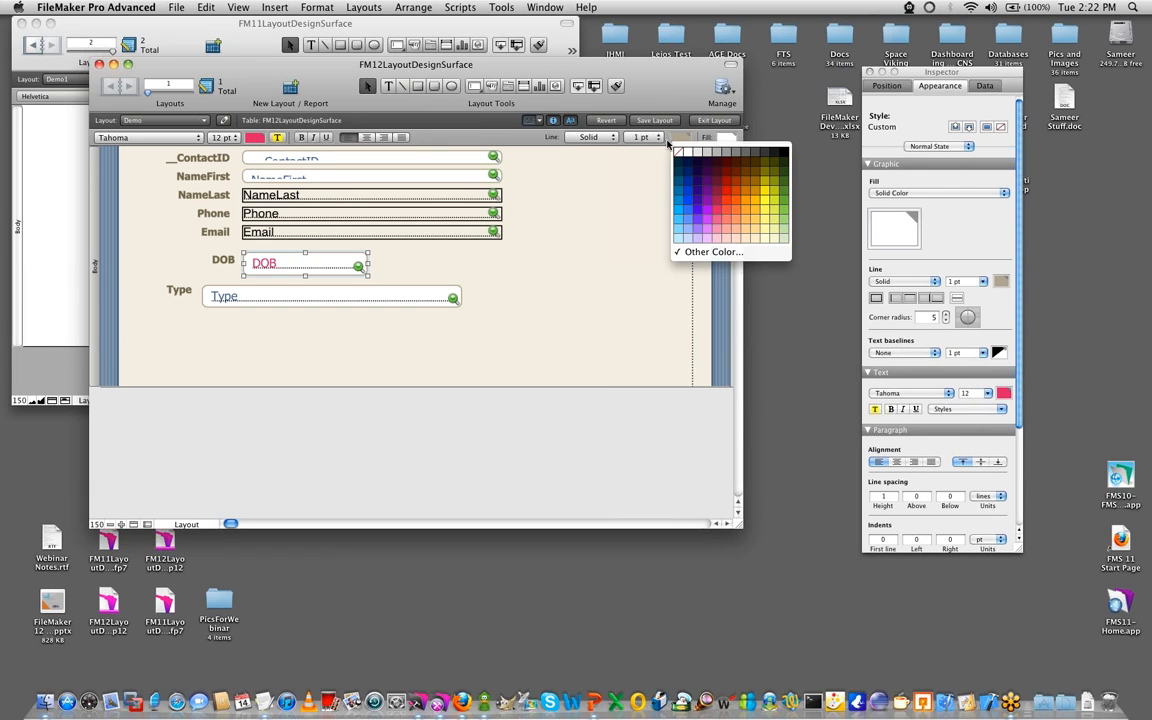
{"action": "left_click", "coordinate": [765, 155]}
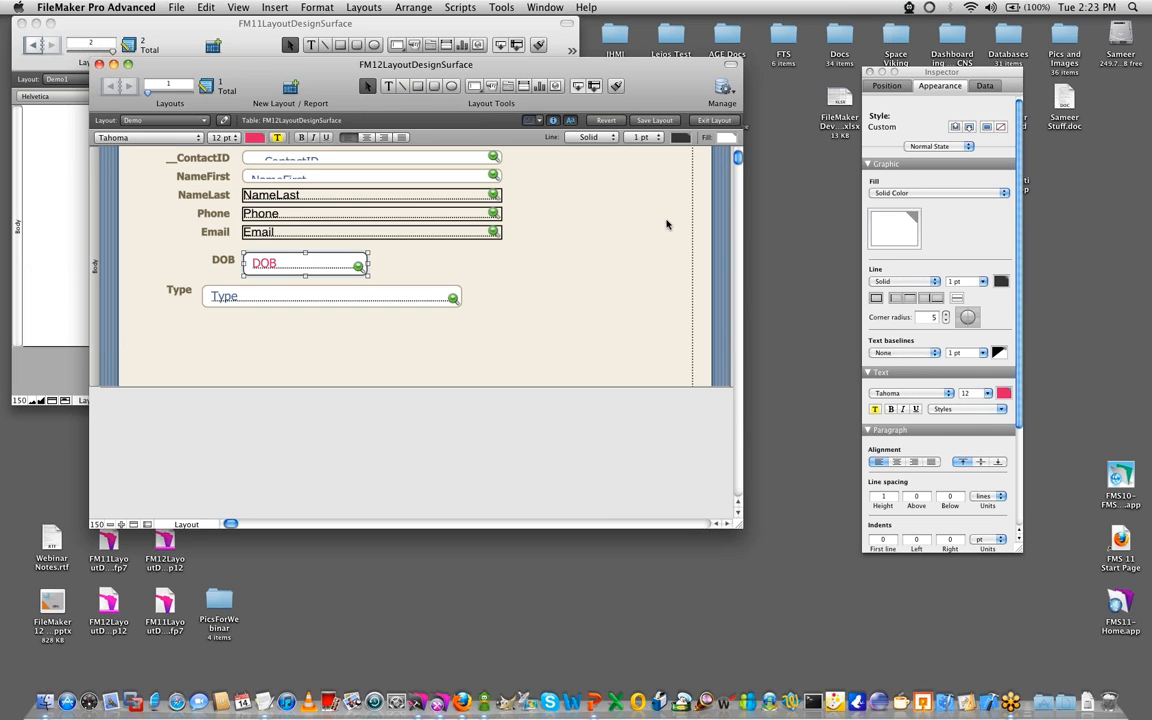
{"action": "left_click_drag", "start_coordinate": [532, 243], "coordinate": [243, 142]}
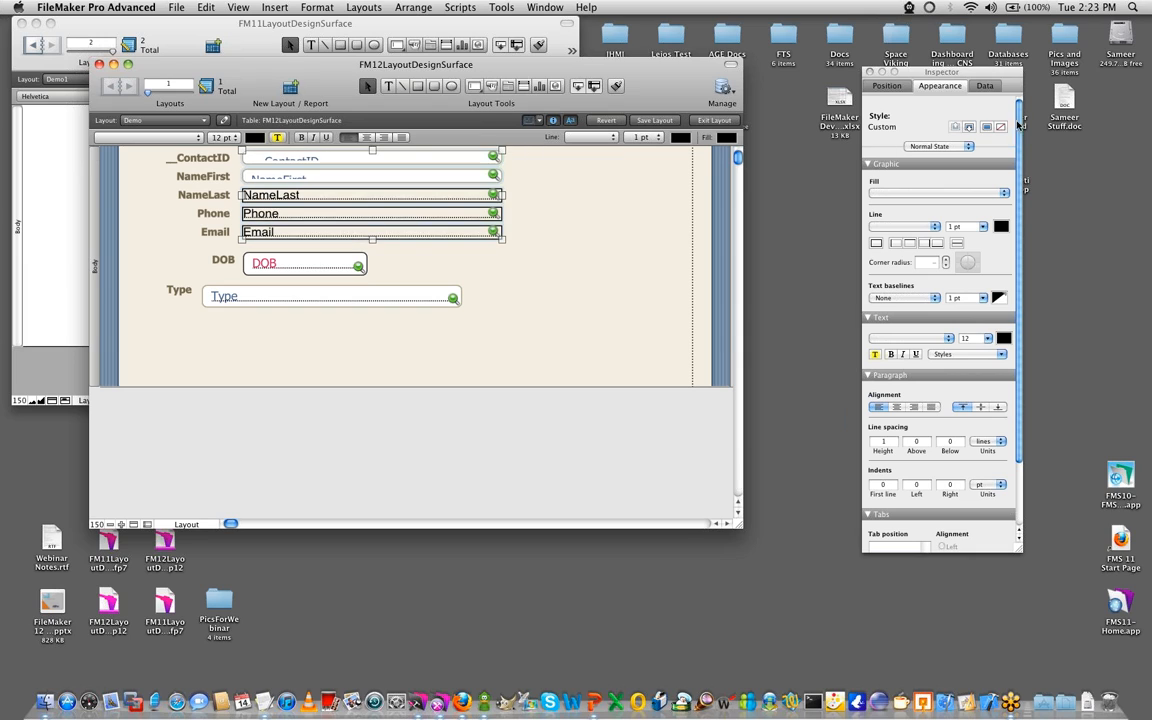
{"action": "left_click", "coordinate": [543, 232]}
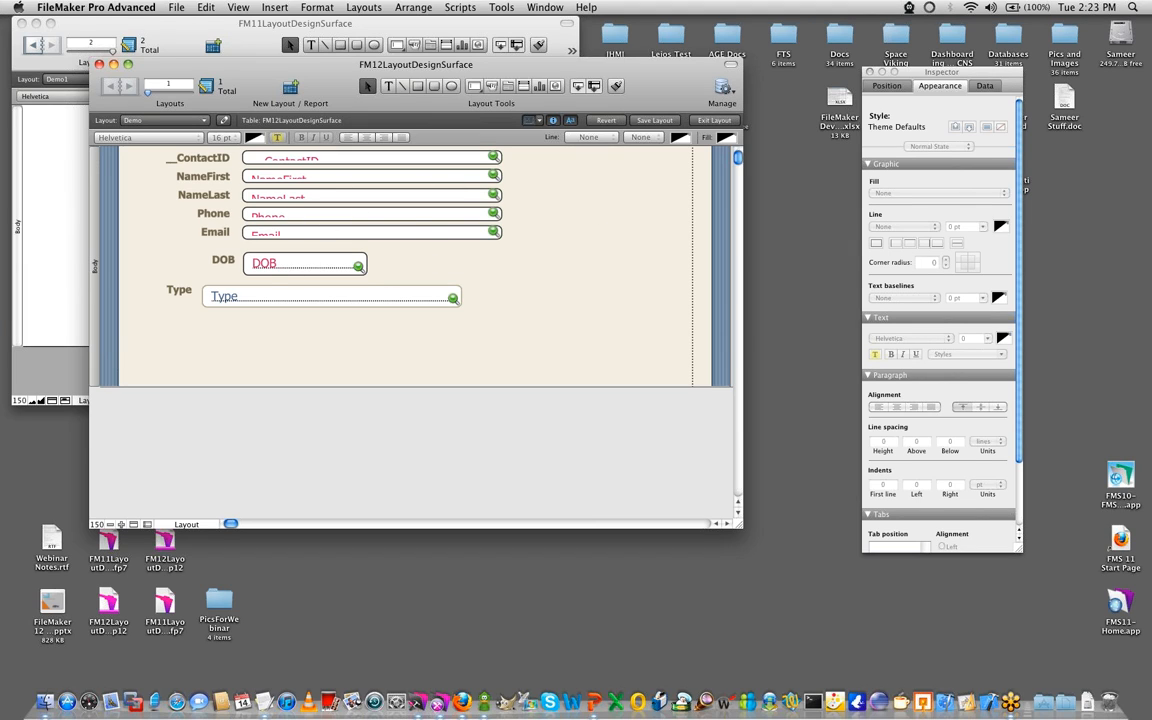
- Place the FM12LayoutDesignSurface window beside the FM11LayoutDesignSurface window and close its Inspector
{"action": "left_click_drag", "start_coordinate": [961, 67], "coordinate": [681, 112]}
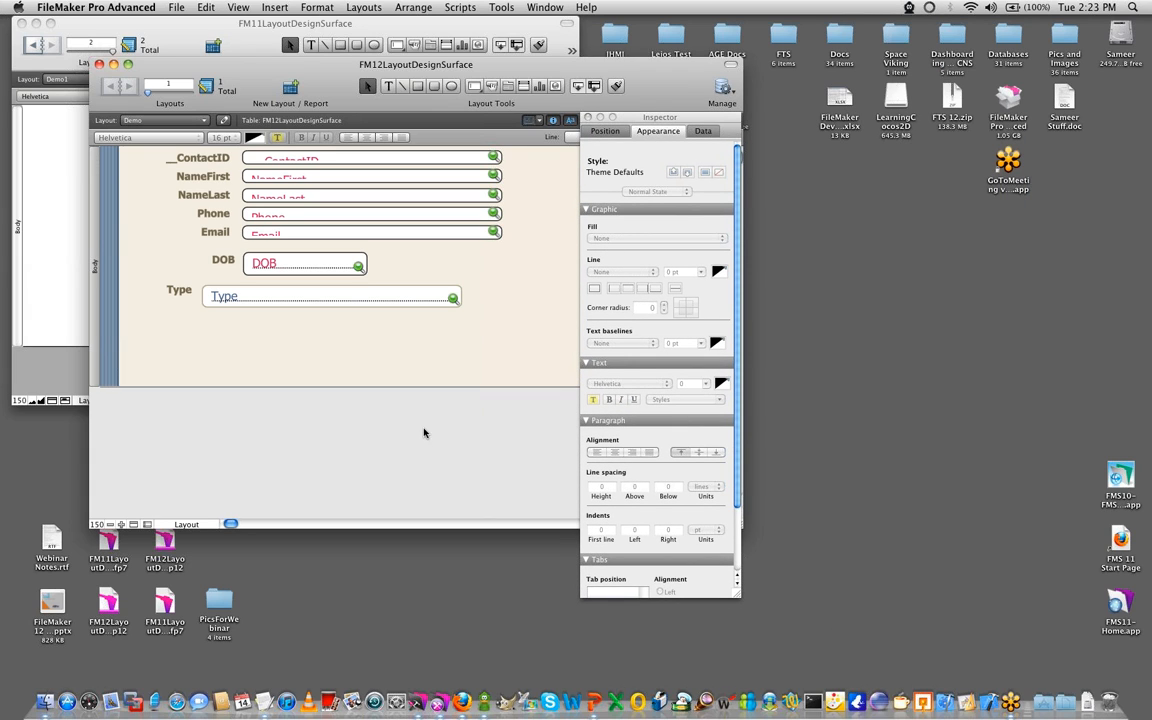
{"action": "key", "text": "super+Tab"}
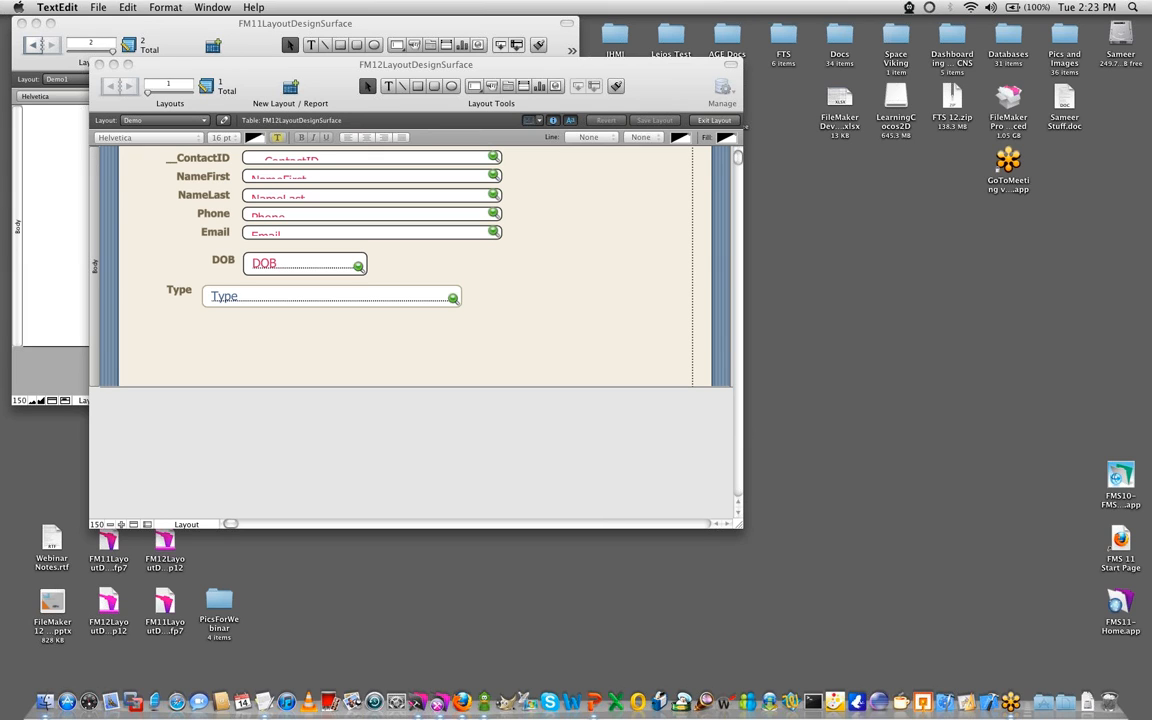
{"action": "left_click_drag", "start_coordinate": [414, 68], "coordinate": [903, 27]}
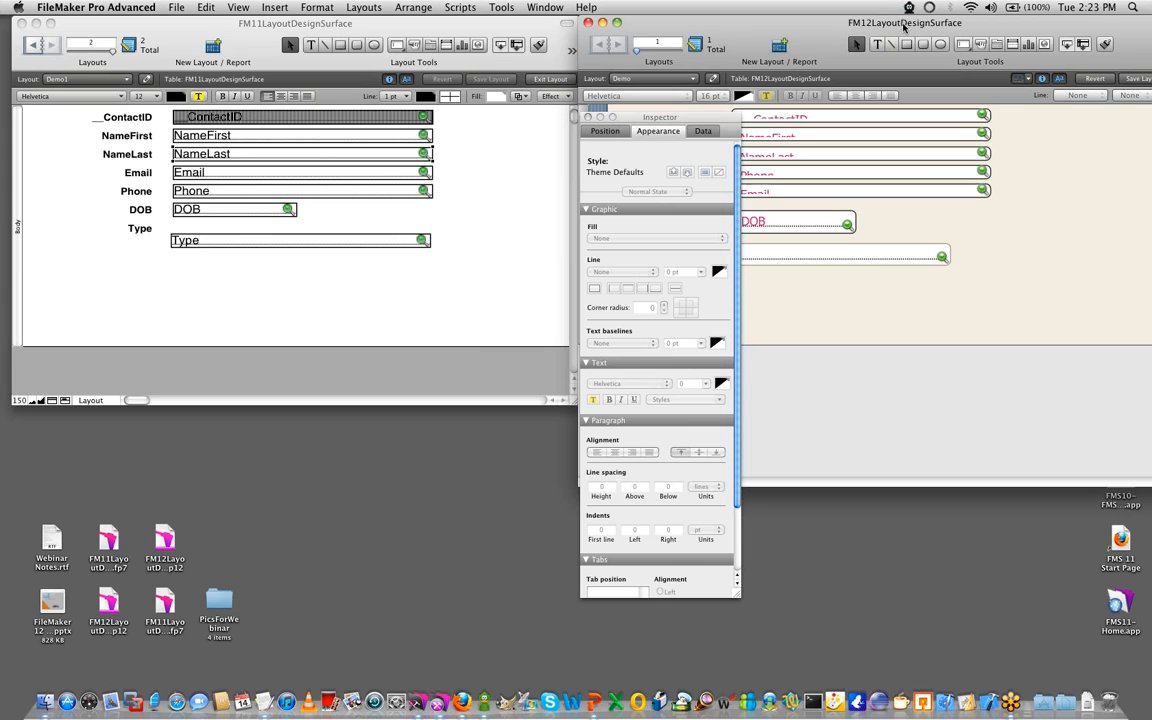
{"action": "left_click", "coordinate": [588, 117]}
{"action": "left_click_drag", "start_coordinate": [849, 27], "coordinate": [855, 27]}
- Change the FM12 layout's theme to Classic
{"action": "left_click", "coordinate": [366, 7]}
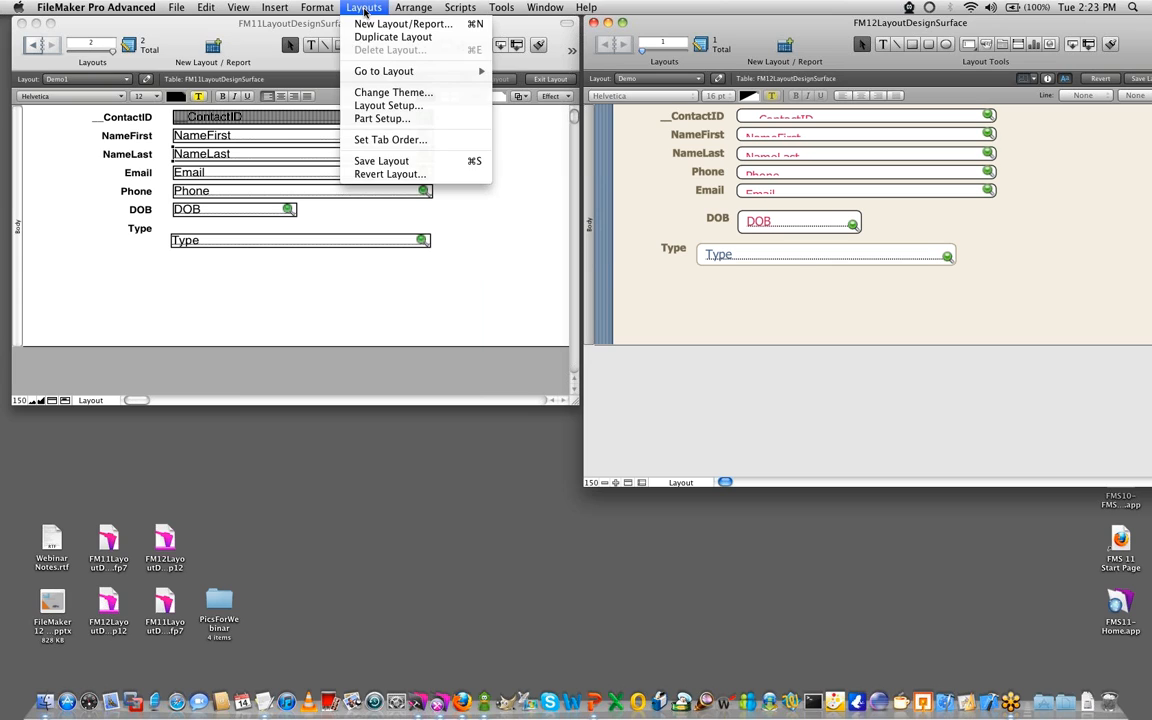
{"action": "left_click", "coordinate": [387, 94]}
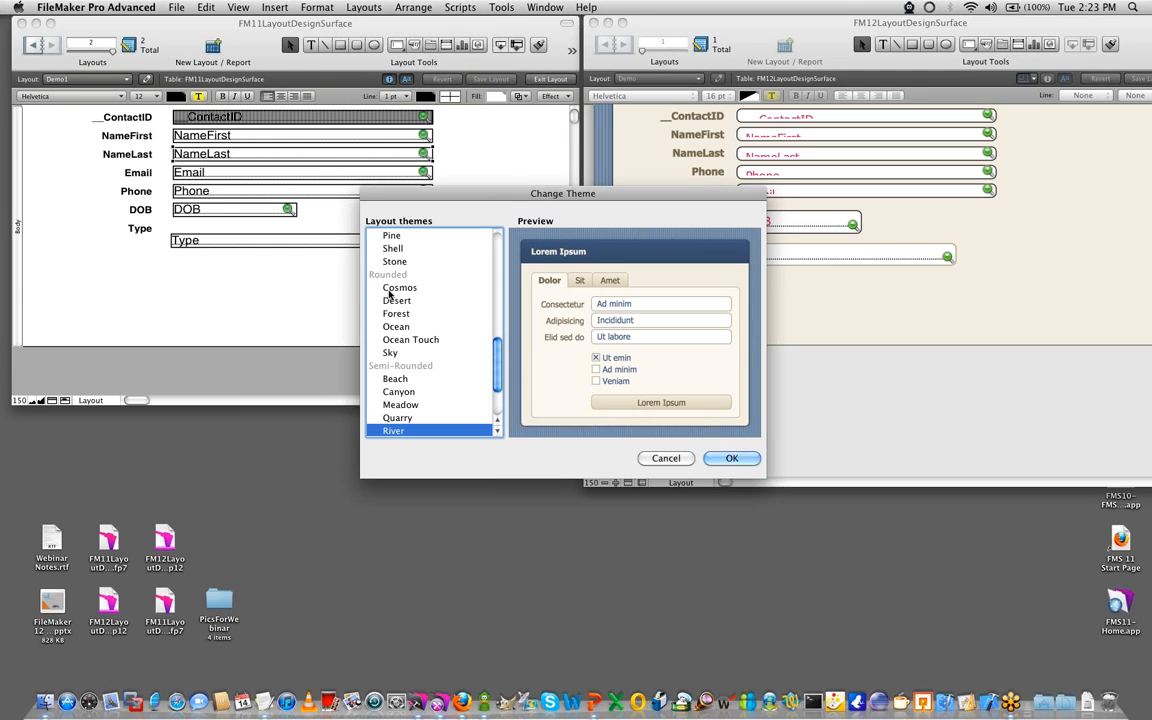
{"action": "left_click", "coordinate": [397, 248]}
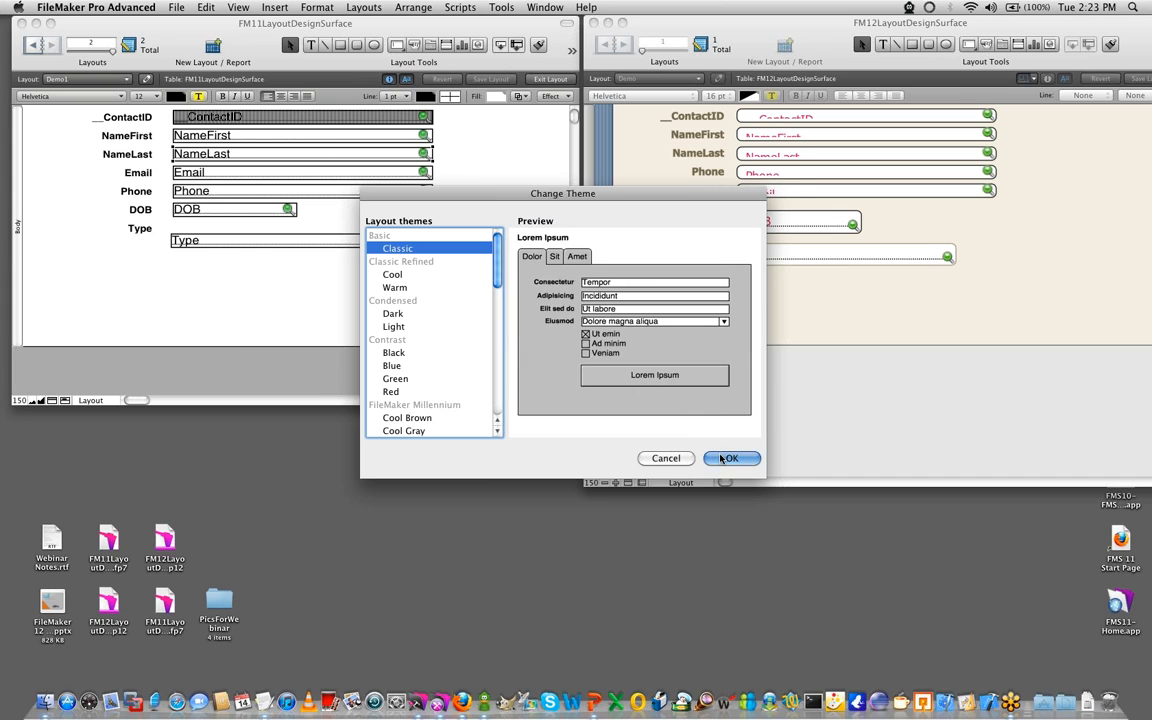
{"action": "left_click", "coordinate": [731, 458]}
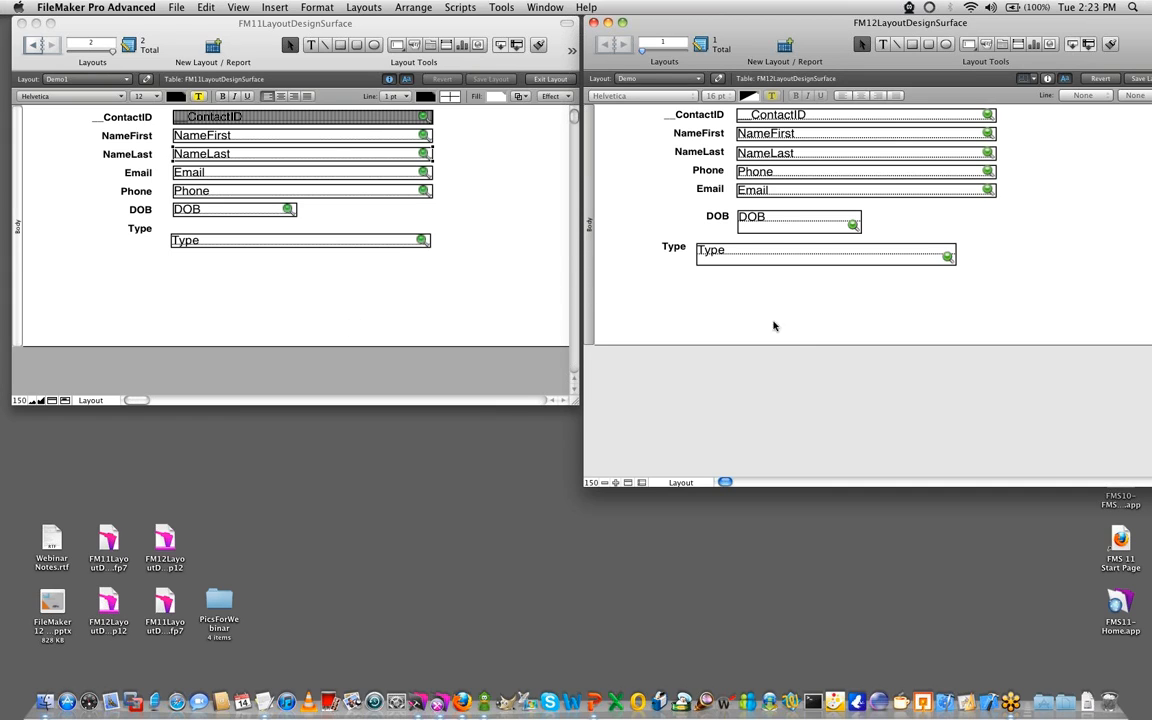
- Bring the FM11 layout forward, clear its selection and show its graphic rulers
{"action": "left_click", "coordinate": [339, 316]}
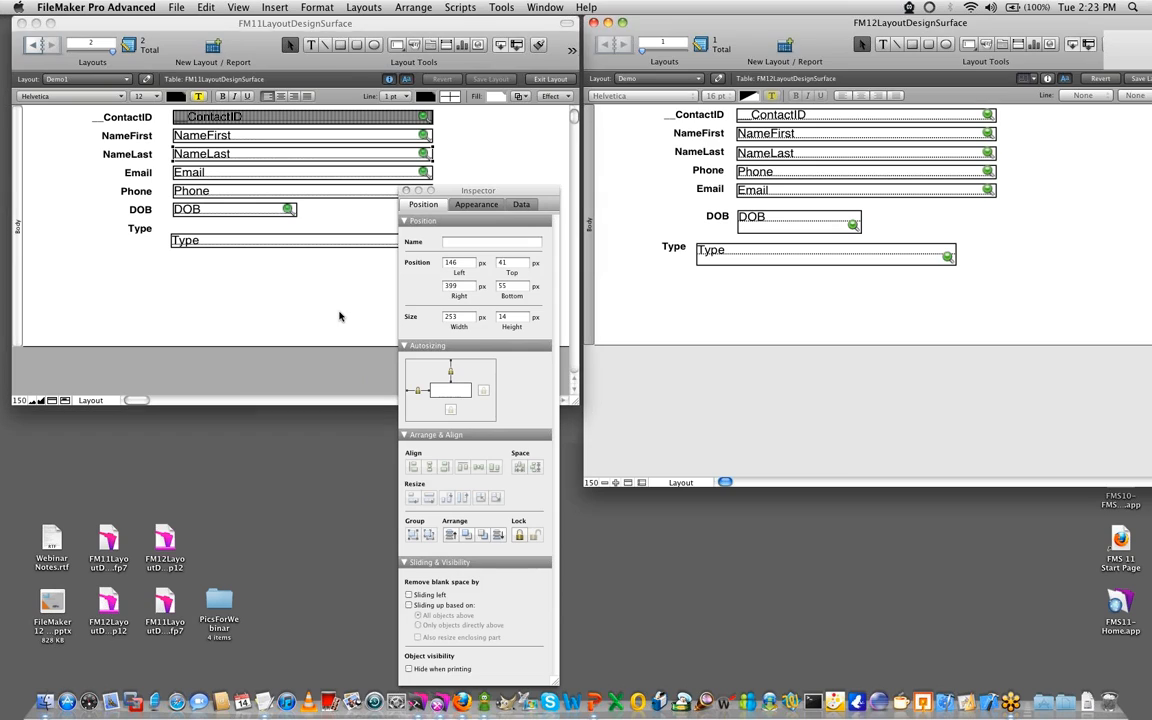
{"action": "left_click_drag", "start_coordinate": [481, 192], "coordinate": [502, 193]}
{"action": "left_click", "coordinate": [240, 268]}
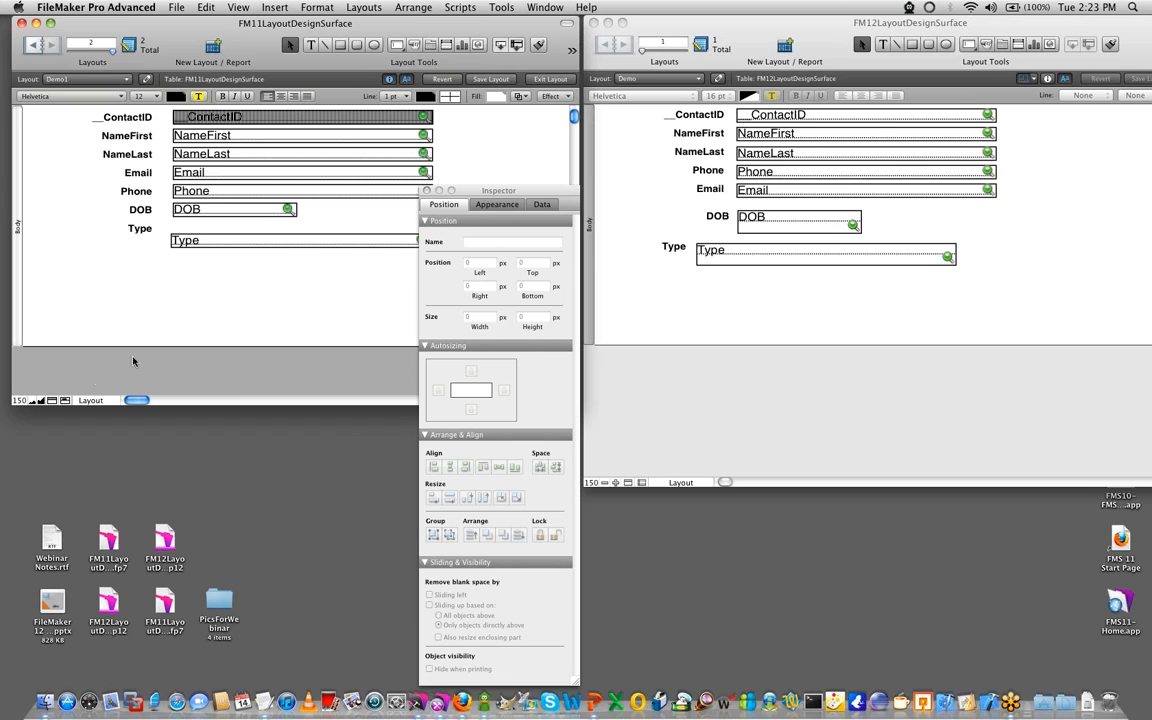
{"action": "left_click", "coordinate": [230, 7]}
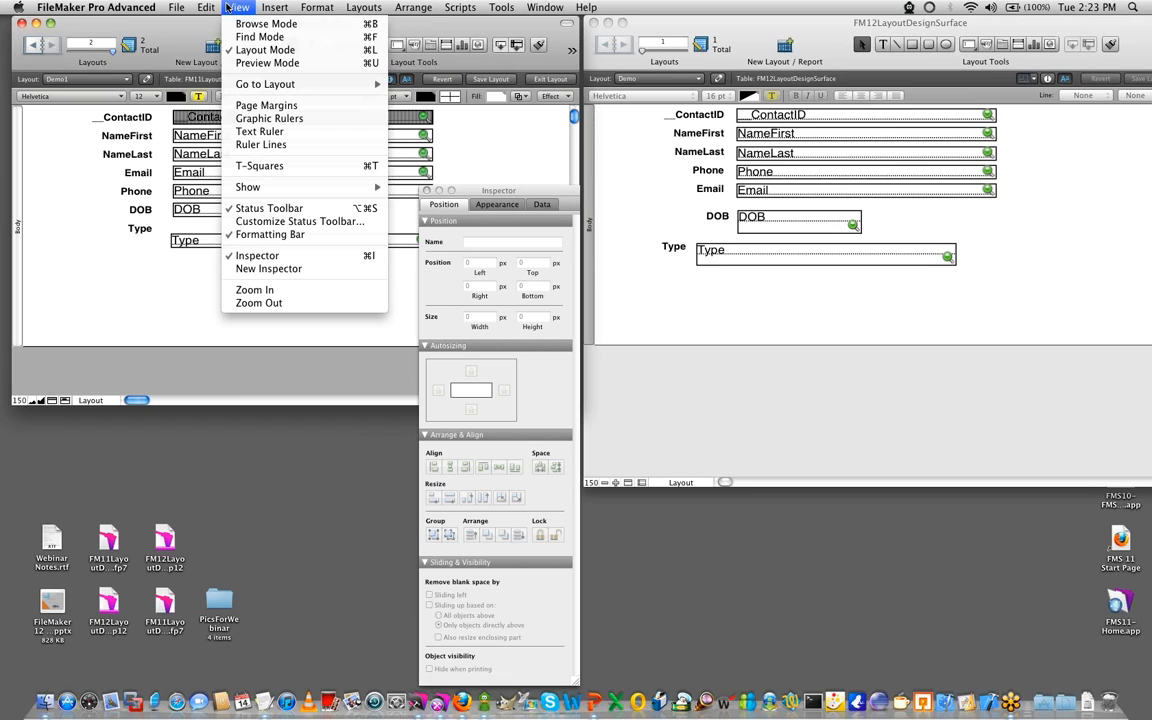
{"action": "left_click", "coordinate": [270, 119]}
- Compare the text ruler with the graphic rulers in the FM11 layout, leaving only the graphic rulers shown
{"action": "left_click", "coordinate": [238, 7]}
{"action": "left_click", "coordinate": [250, 131]}
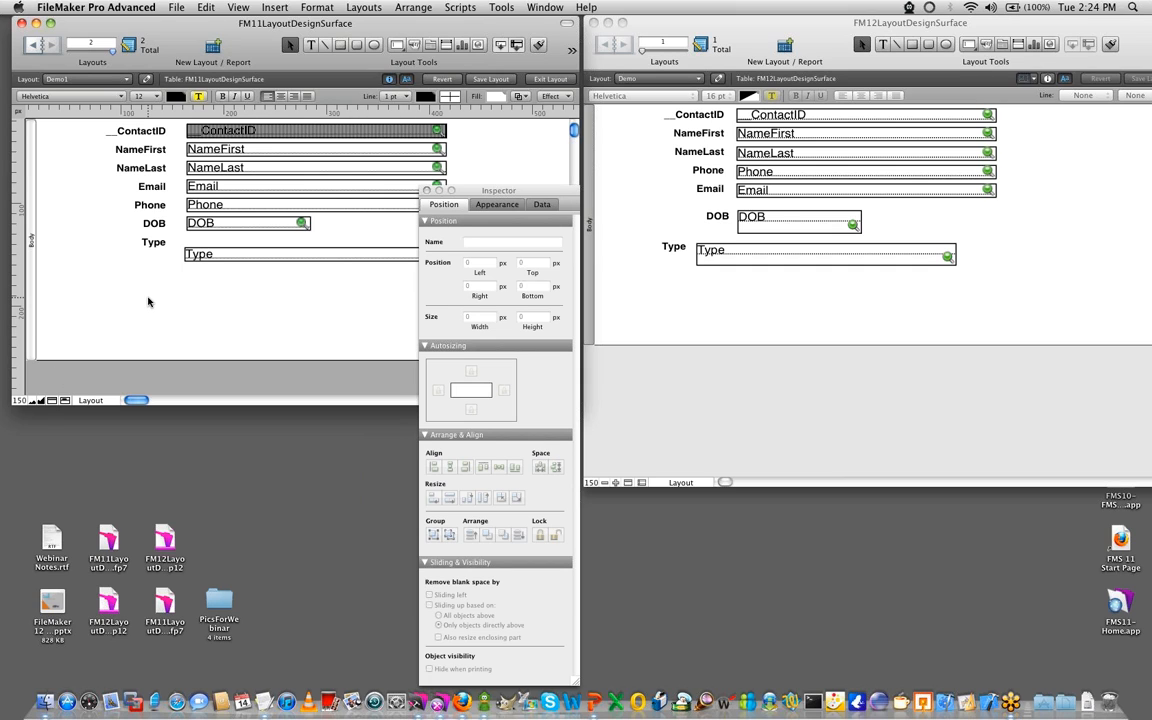
{"action": "left_click", "coordinate": [240, 8]}
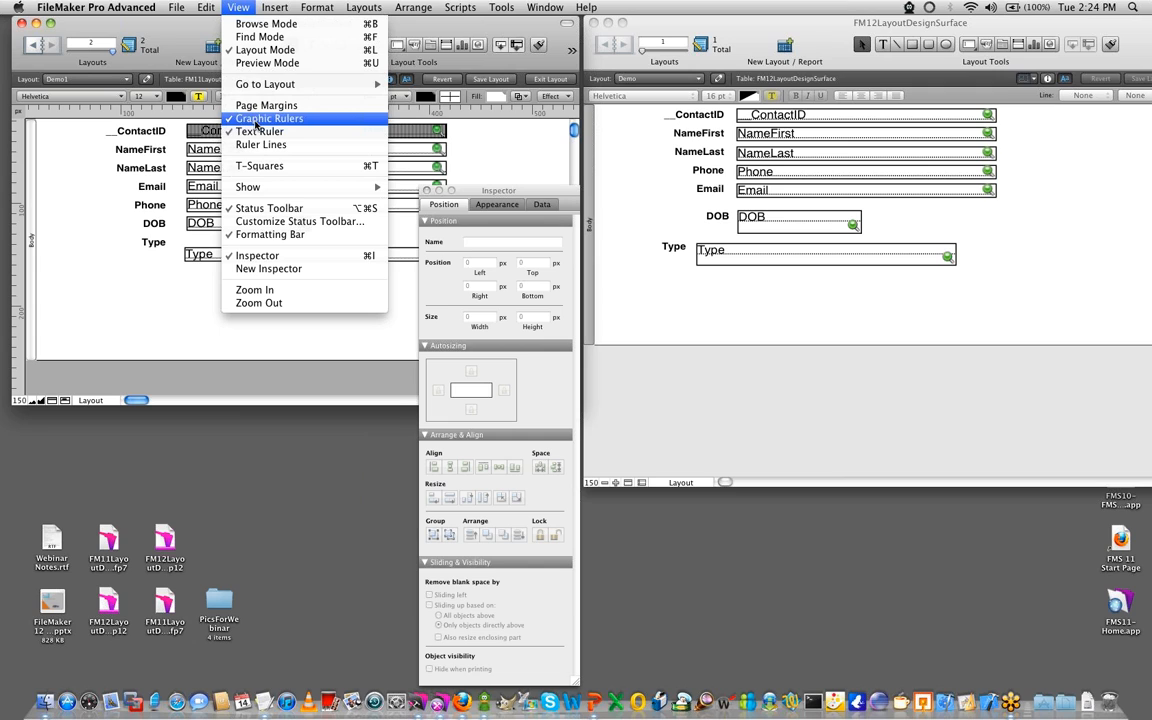
{"action": "left_click", "coordinate": [260, 118]}
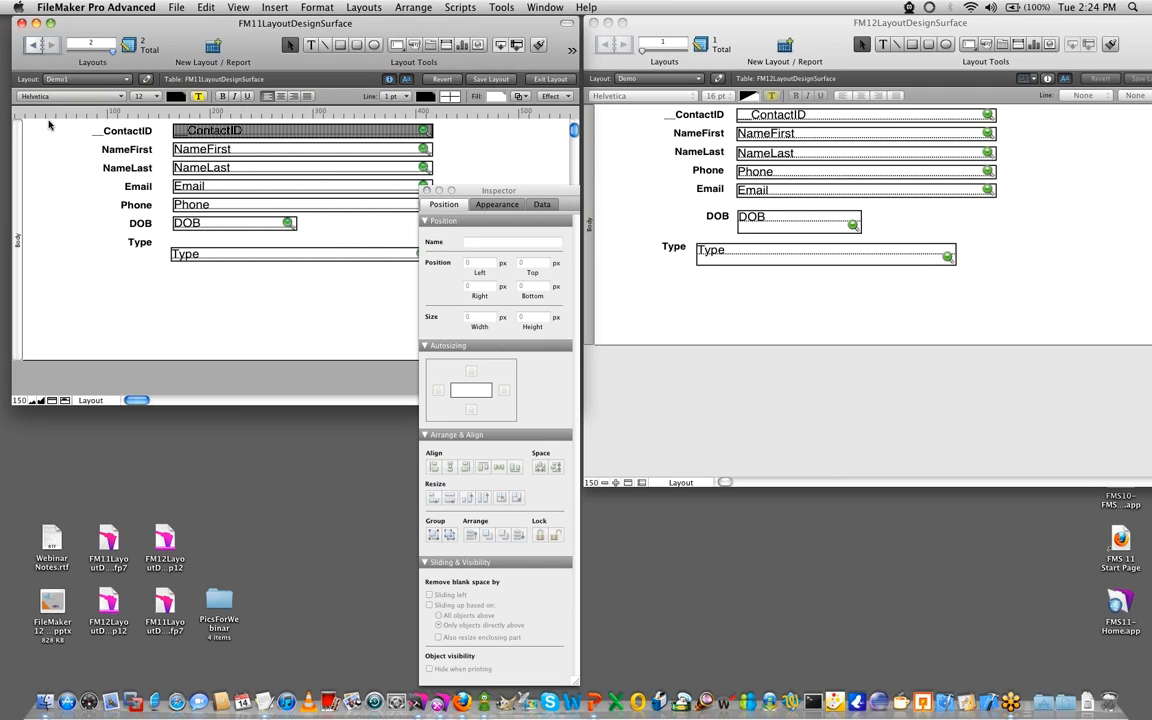
{"action": "left_click", "coordinate": [237, 12]}
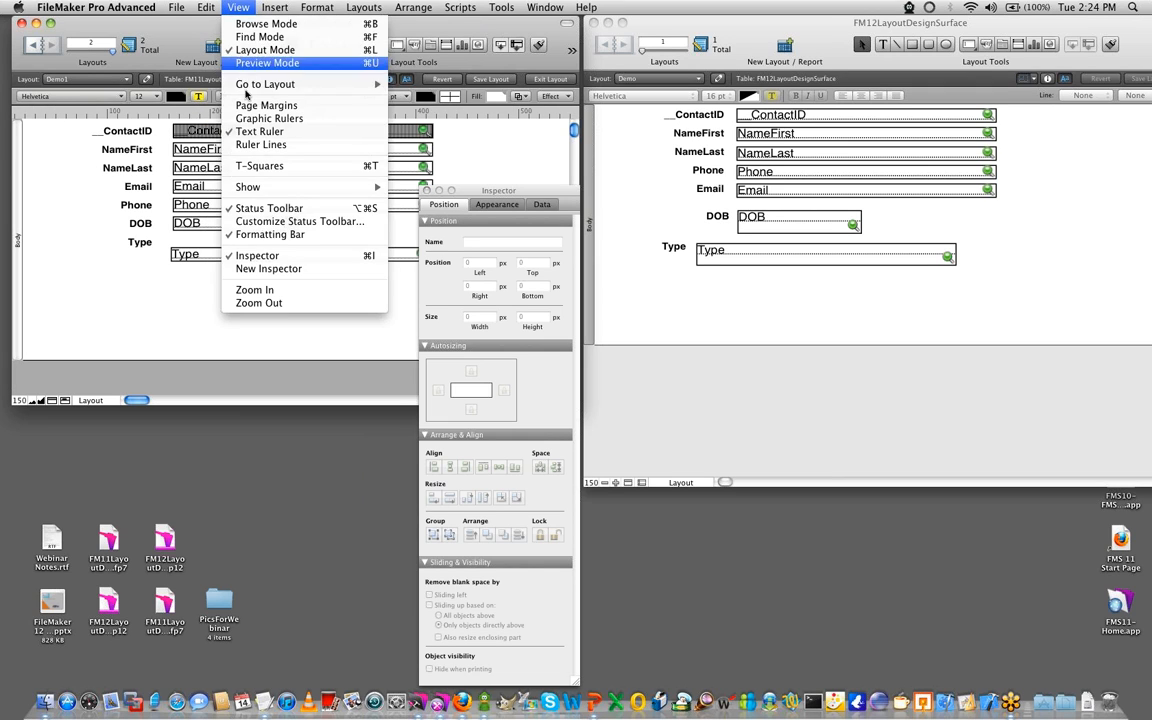
{"action": "left_click", "coordinate": [222, 120]}
{"action": "left_click", "coordinate": [238, 7]}
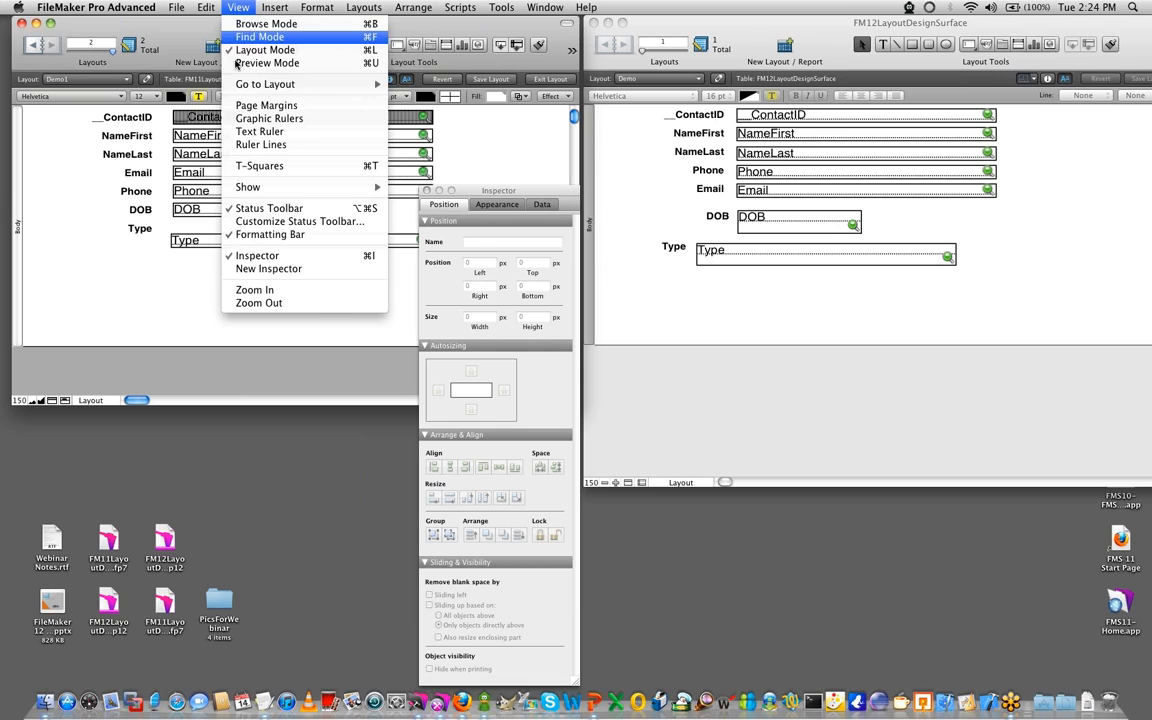
{"action": "left_click", "coordinate": [245, 118]}
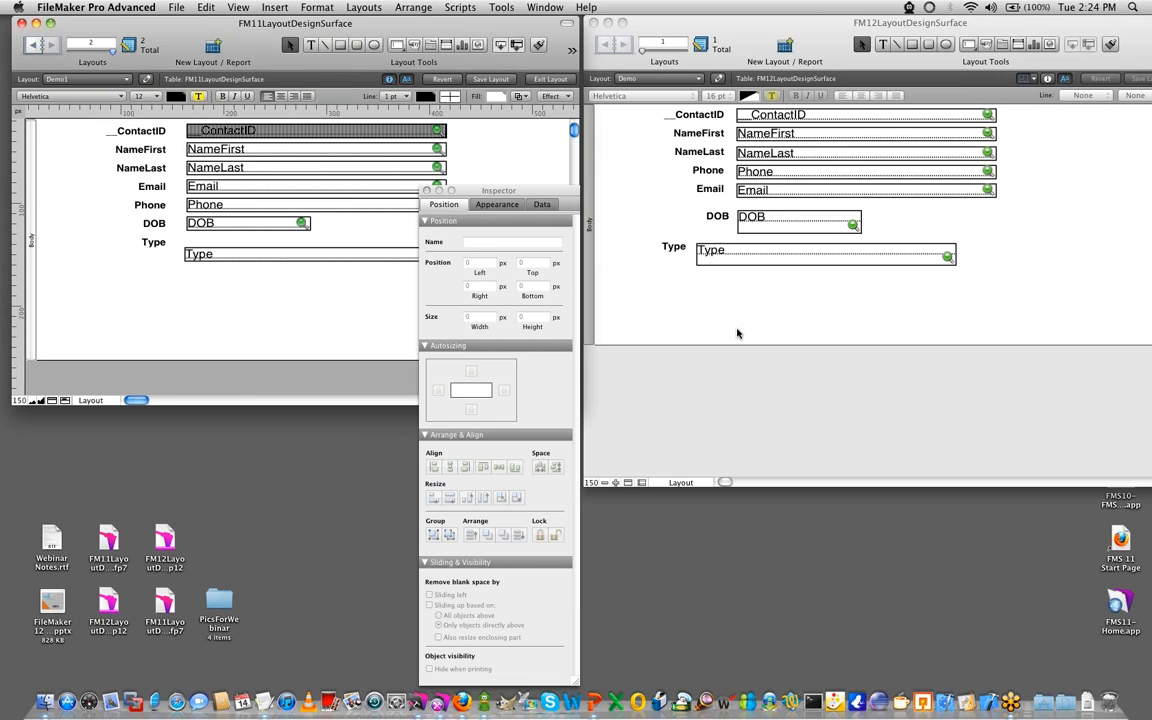
- Reopen the Inspector for the FM12 layout and show the layout's rulers
{"action": "left_click", "coordinate": [748, 81]}
{"action": "left_click_drag", "start_coordinate": [831, 30], "coordinate": [748, 30]}
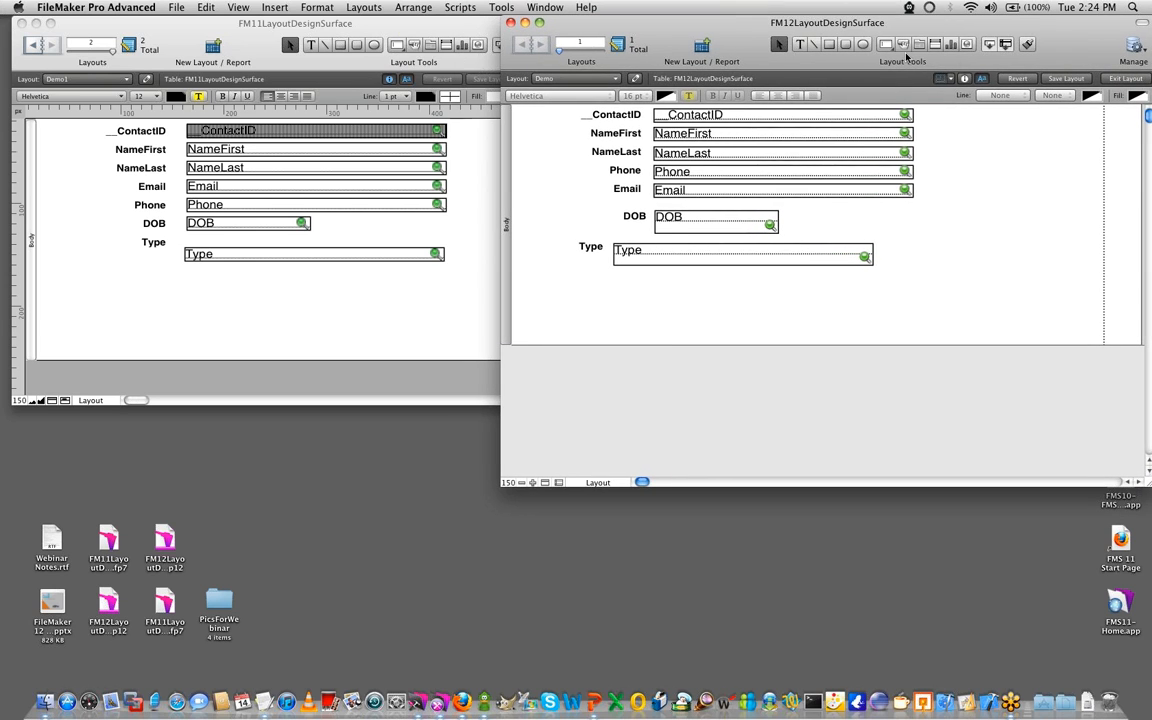
{"action": "left_click", "coordinate": [963, 79]}
{"action": "left_click_drag", "start_coordinate": [642, 120], "coordinate": [1052, 207]}
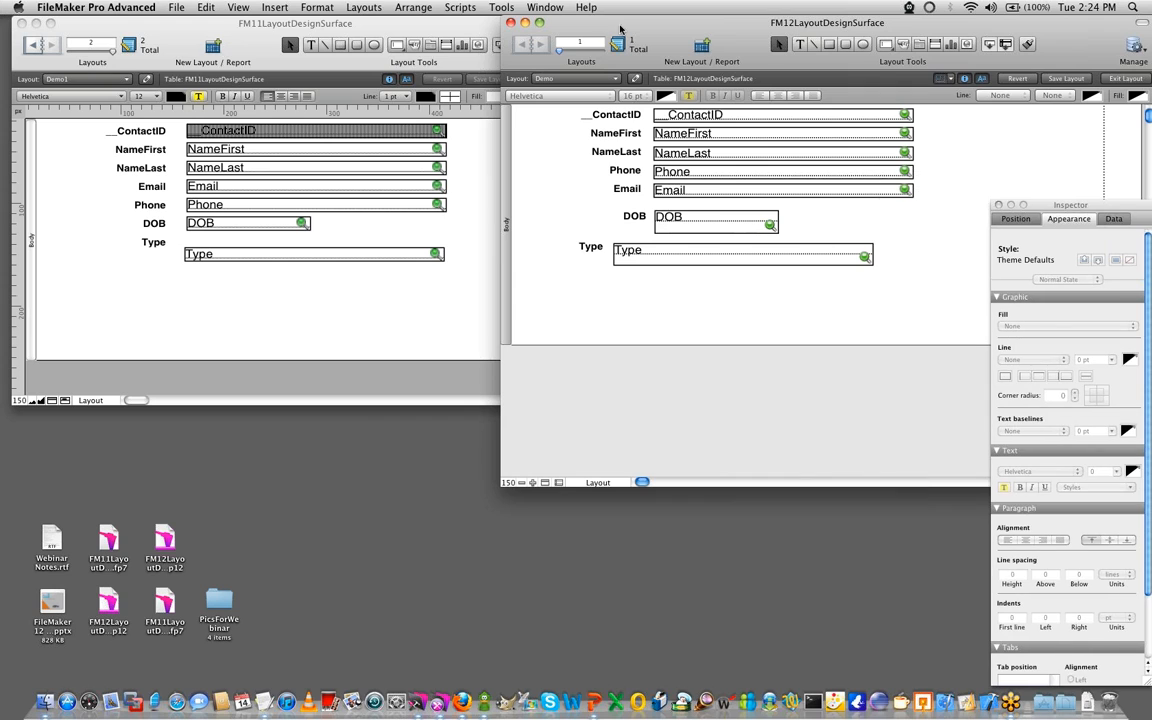
{"action": "left_click", "coordinate": [238, 7]}
{"action": "left_click", "coordinate": [277, 118]}
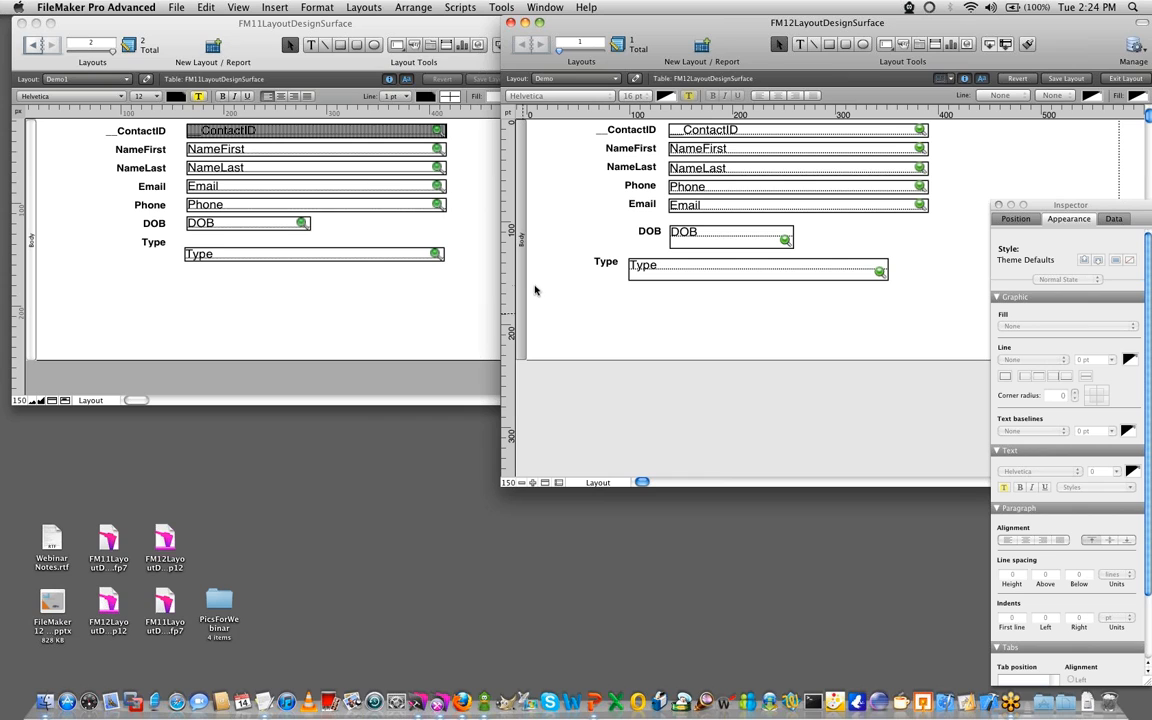
- Show the ruler lines in the FM11 layout, keeping the Inspector clear of the area being compared
{"action": "left_click", "coordinate": [147, 301]}
{"action": "left_click_drag", "start_coordinate": [500, 193], "coordinate": [474, 116]}
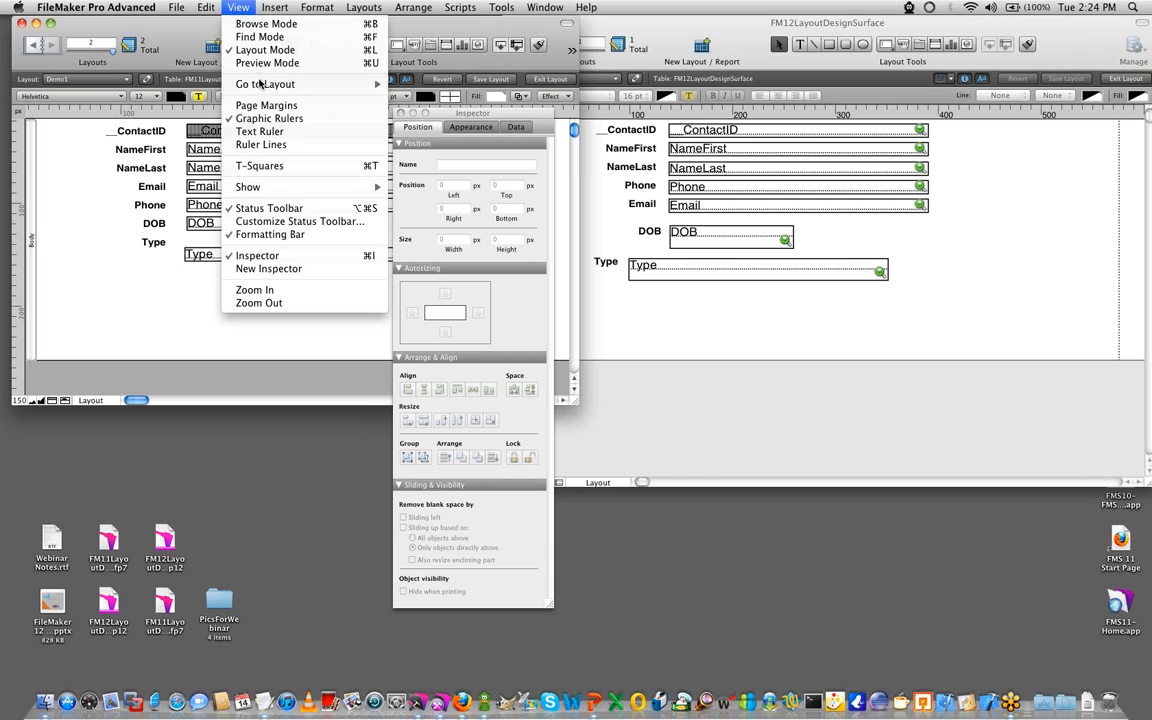
{"action": "left_click", "coordinate": [261, 144]}
{"action": "left_click_drag", "start_coordinate": [464, 115], "coordinate": [839, 282]}
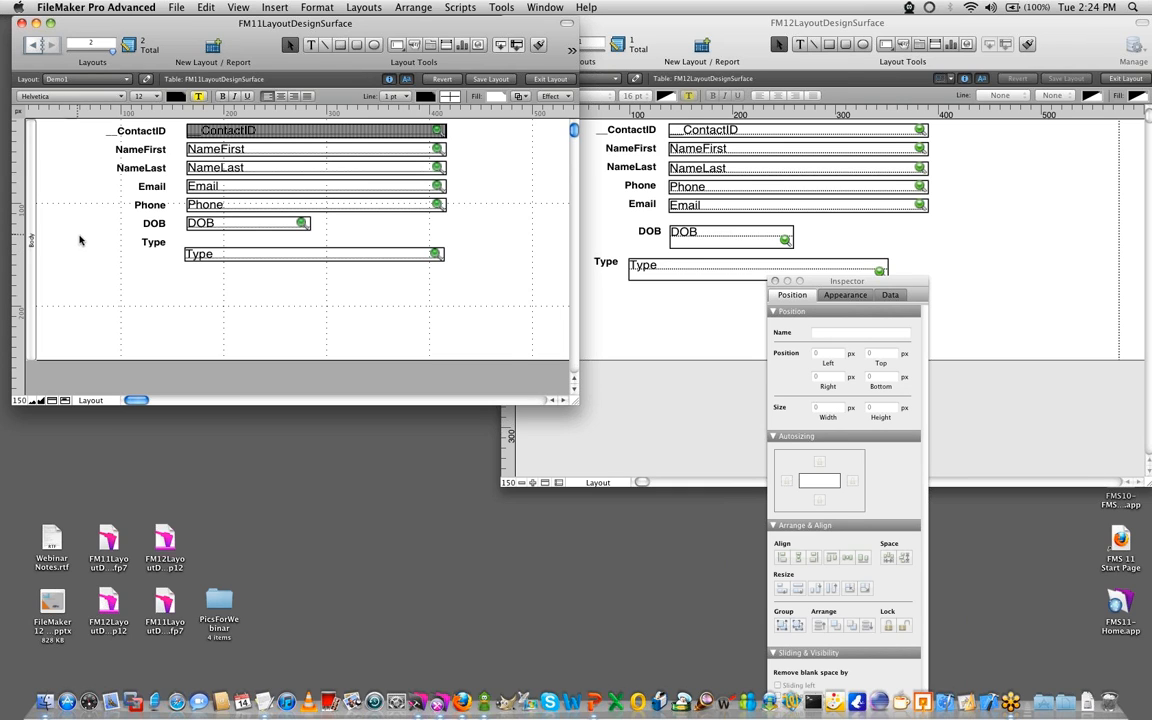
{"action": "left_click_drag", "start_coordinate": [833, 284], "coordinate": [264, 233]}
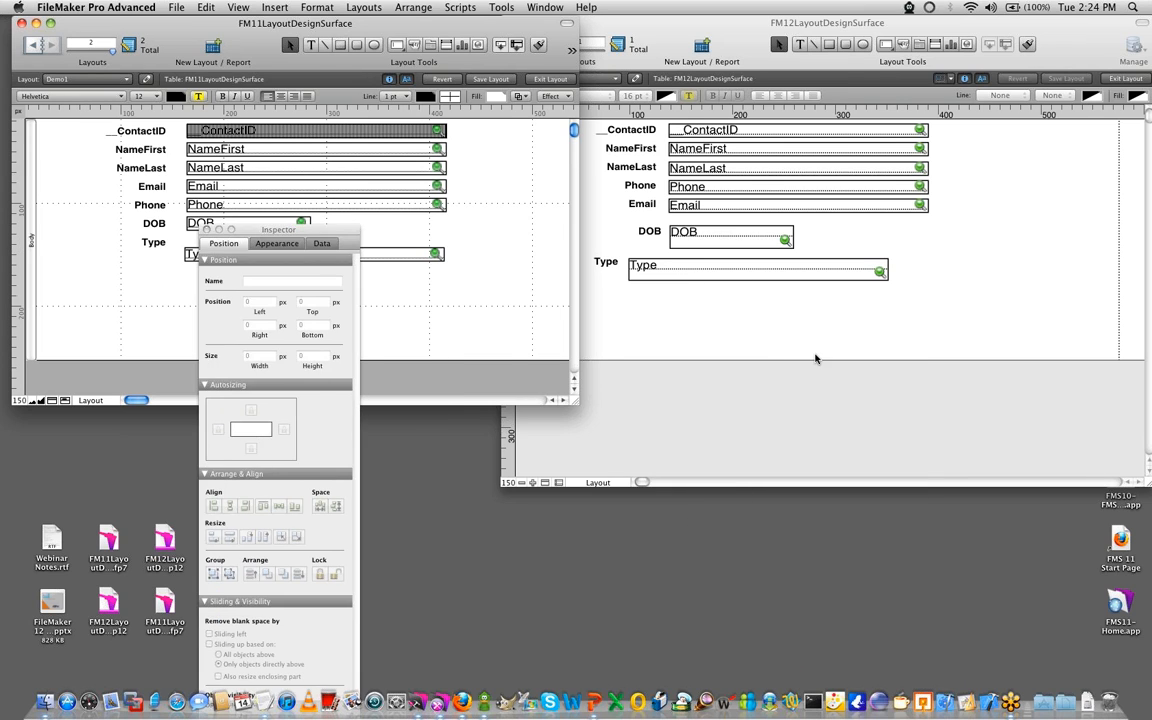
- Bring the FM12 layout forward and show its grid
{"action": "left_click", "coordinate": [814, 354]}
{"action": "left_click_drag", "start_coordinate": [772, 34], "coordinate": [662, 34]}
{"action": "left_click", "coordinate": [234, 6]}
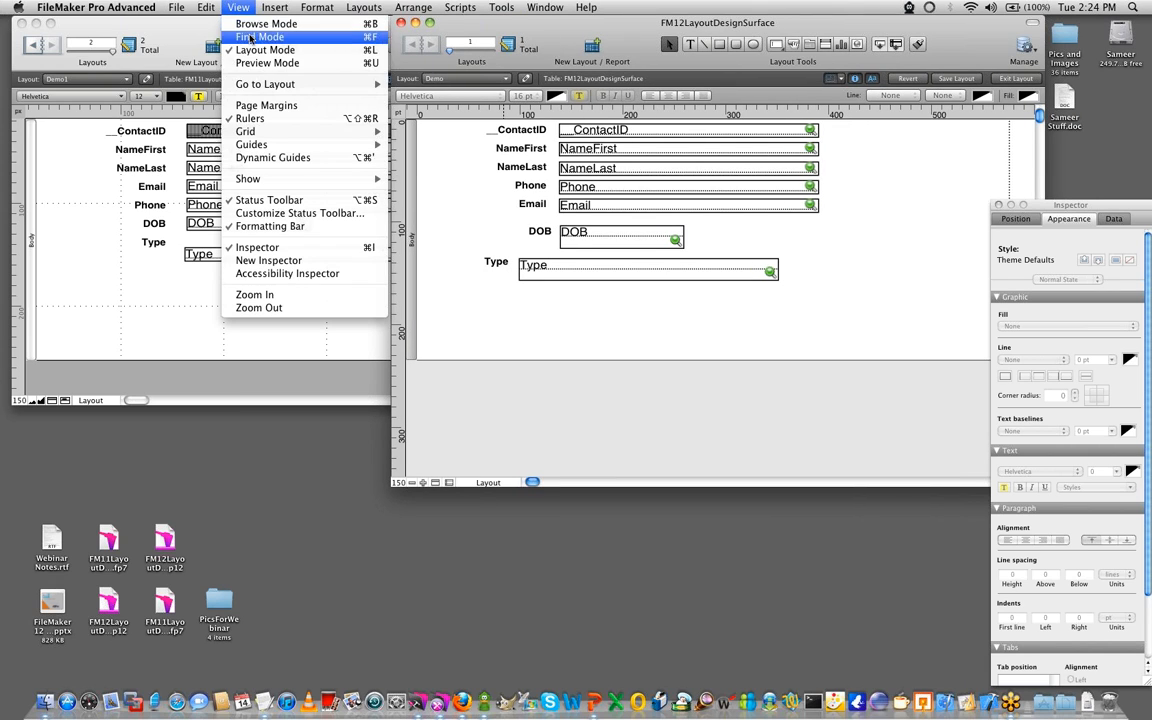
{"action": "mouse_move", "coordinate": [250, 131]}
{"action": "left_click", "coordinate": [448, 131]}
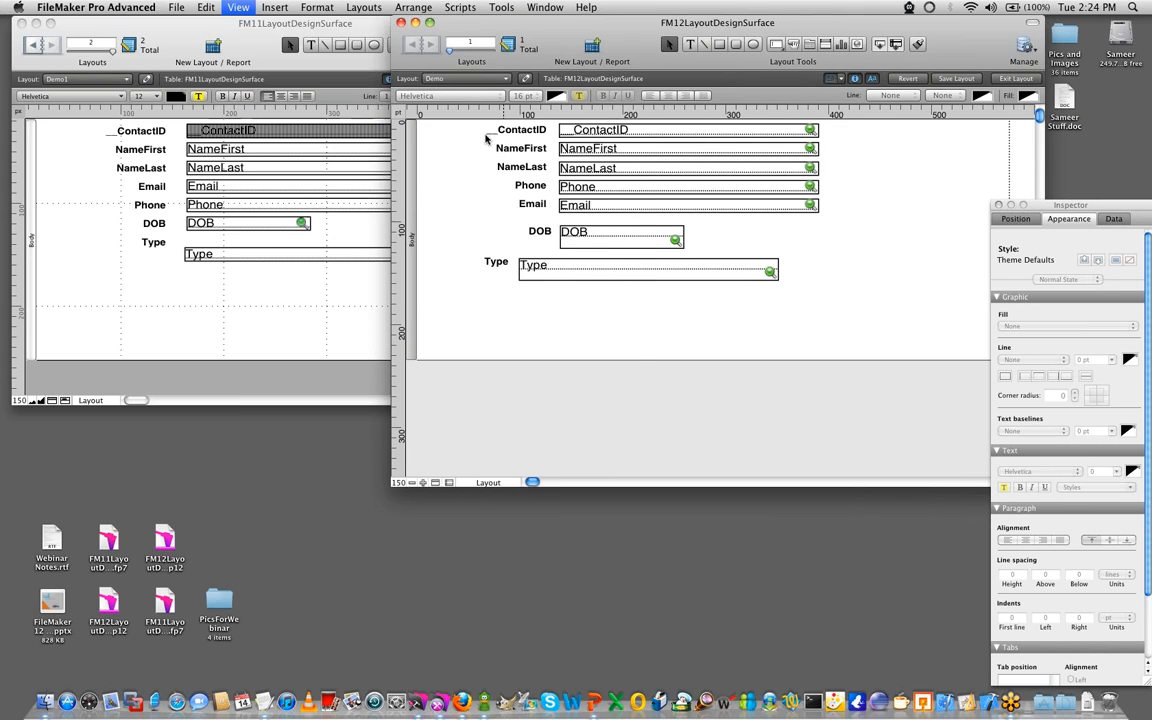
- Set the FM12 layout's major grid spacing to 100 pt in the Inspector's position settings
{"action": "left_click_drag", "start_coordinate": [1039, 204], "coordinate": [1029, 117]}
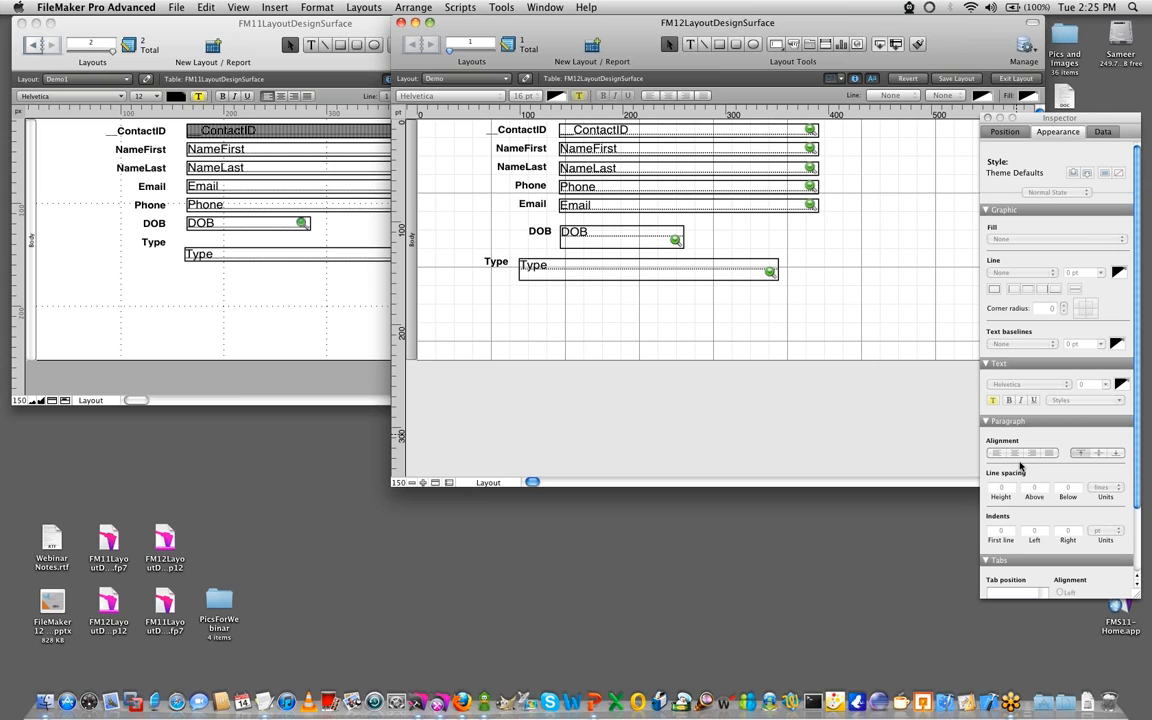
{"action": "left_click", "coordinate": [1005, 131]}
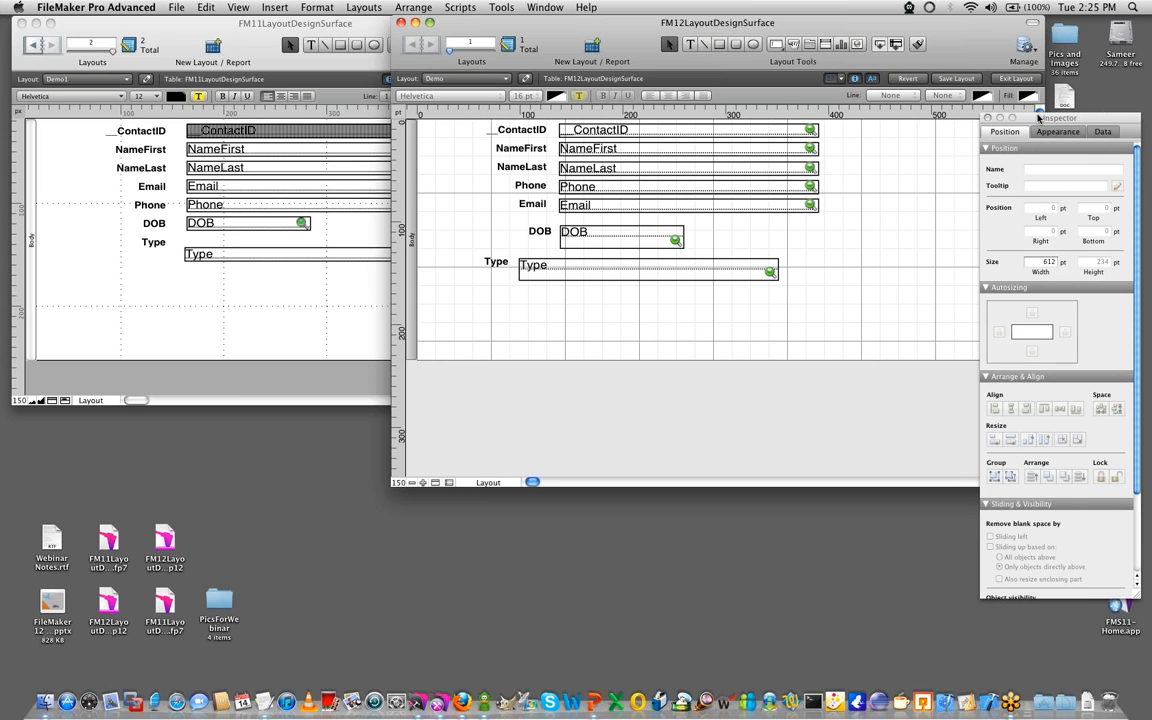
{"action": "left_click_drag", "start_coordinate": [1050, 118], "coordinate": [1050, 52]}
{"action": "scroll", "coordinate": [1044, 340], "scroll_direction": "down", "scroll_amount": 5}
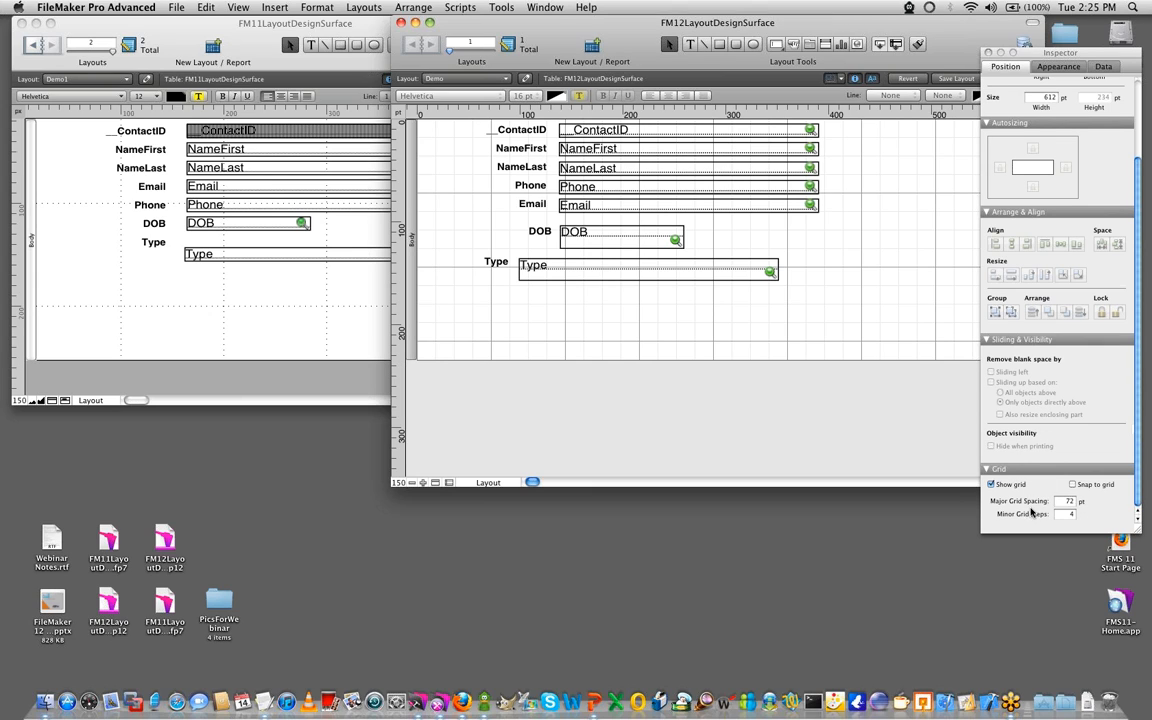
{"action": "left_click", "coordinate": [1067, 501]}
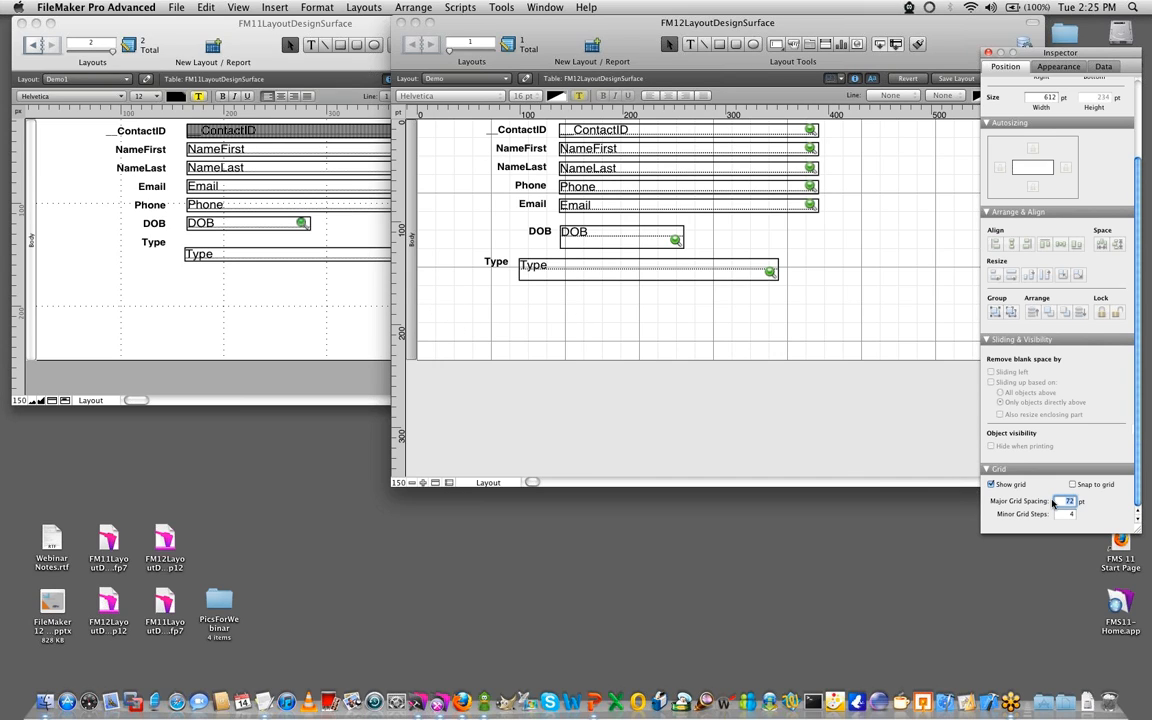
{"action": "type", "text": "100"}
{"action": "key", "text": "Return"}
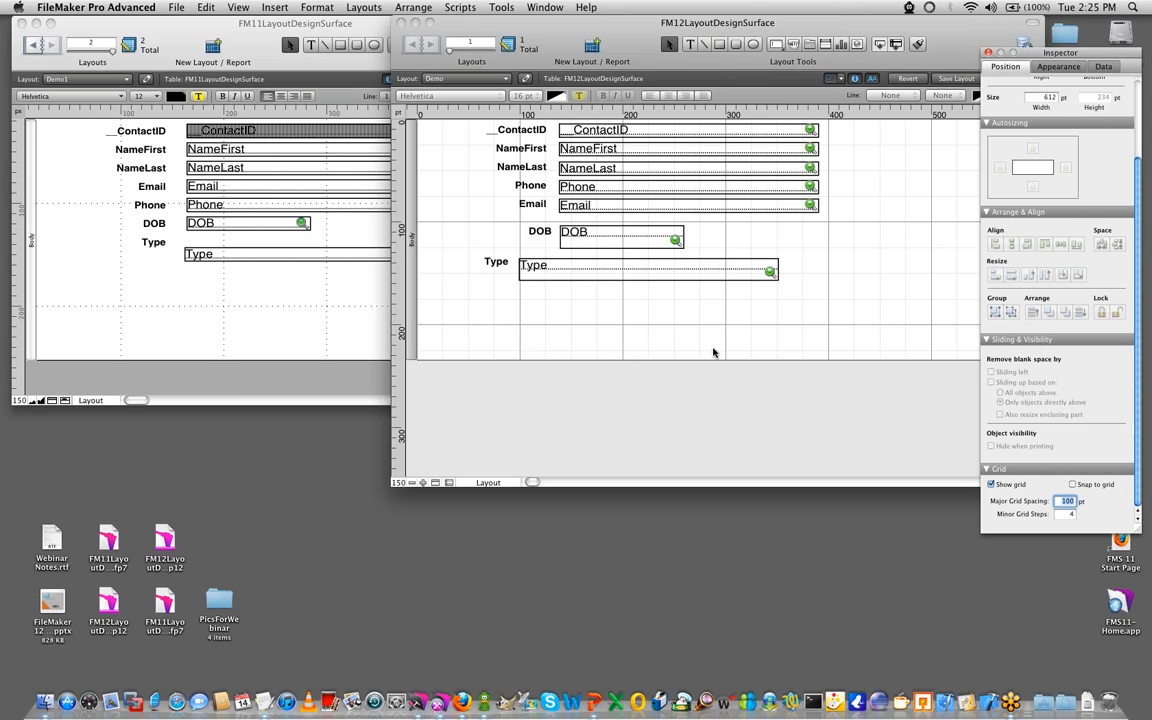
- Enable snapping to the grid and move the Type field down, aligning its left edge with the 100 pt grid line
{"action": "left_click", "coordinate": [1073, 485]}
{"action": "left_click_drag", "start_coordinate": [571, 267], "coordinate": [552, 315]}
{"action": "left_click", "coordinate": [532, 381]}
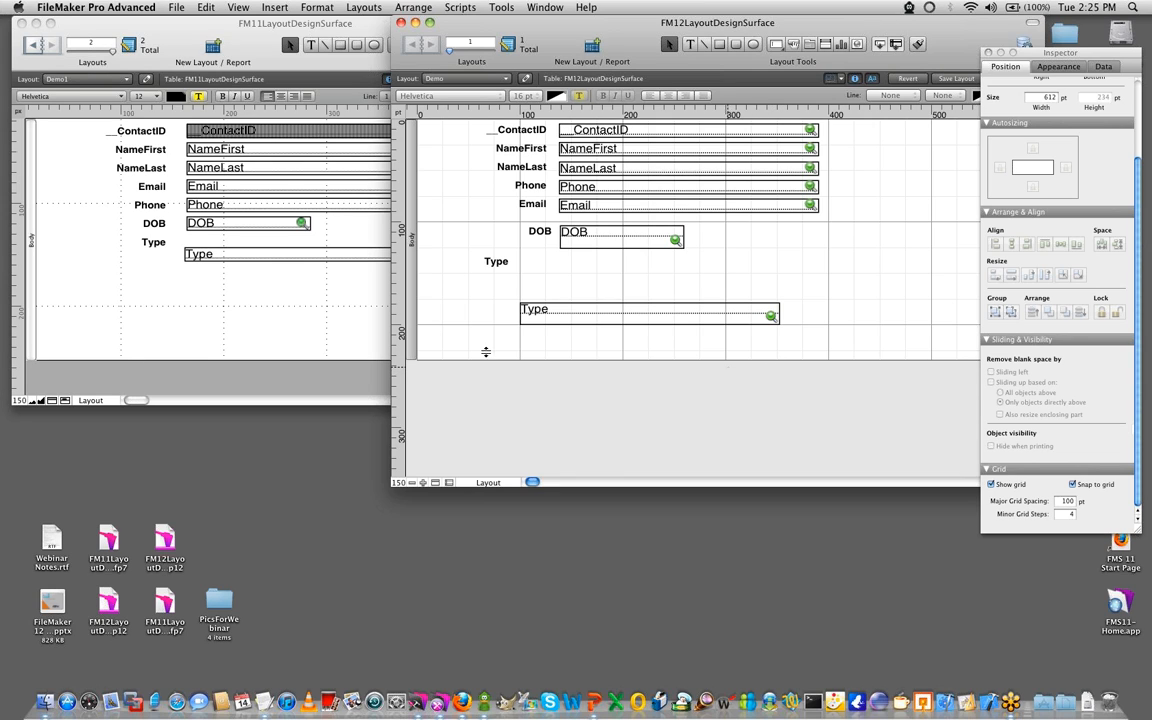
{"action": "key", "text": "super+Tab"}
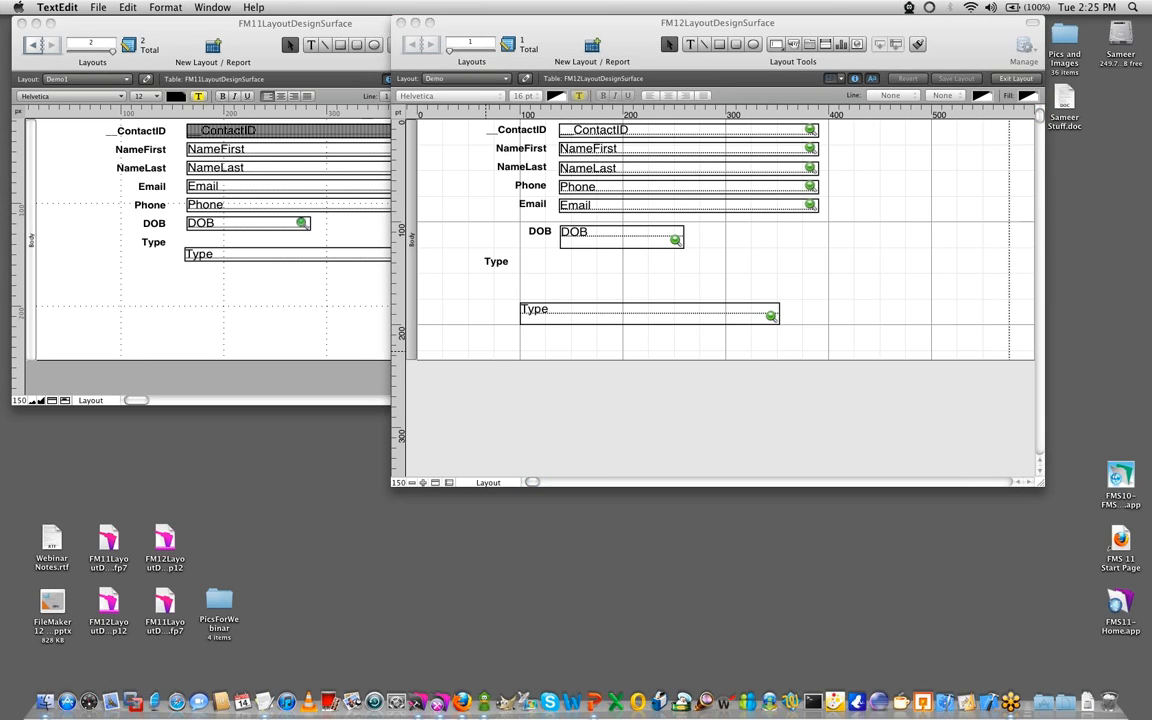
- Make the FM11 window taller and shrink the FM12 window for a side-by-side comparison, keeping the Inspector out of the way
{"action": "left_click_drag", "start_coordinate": [591, 21], "coordinate": [766, 22]}
{"action": "left_click", "coordinate": [380, 27]}
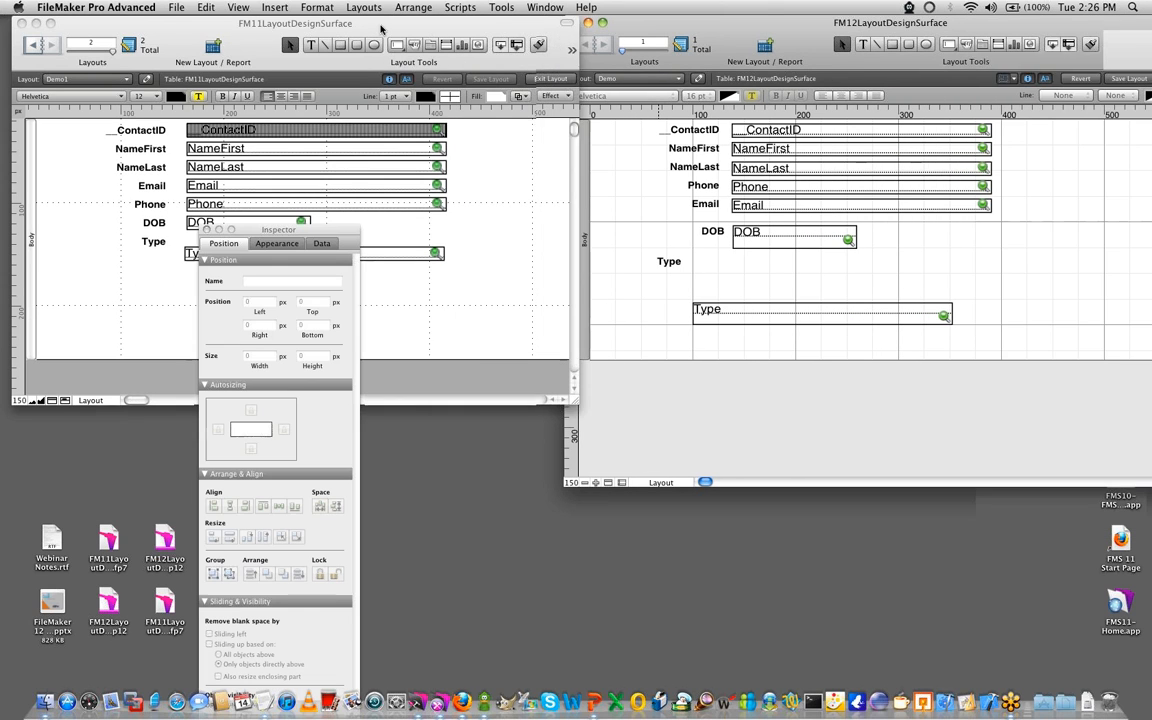
{"action": "left_click_drag", "start_coordinate": [566, 404], "coordinate": [562, 483]}
{"action": "left_click", "coordinate": [656, 429]}
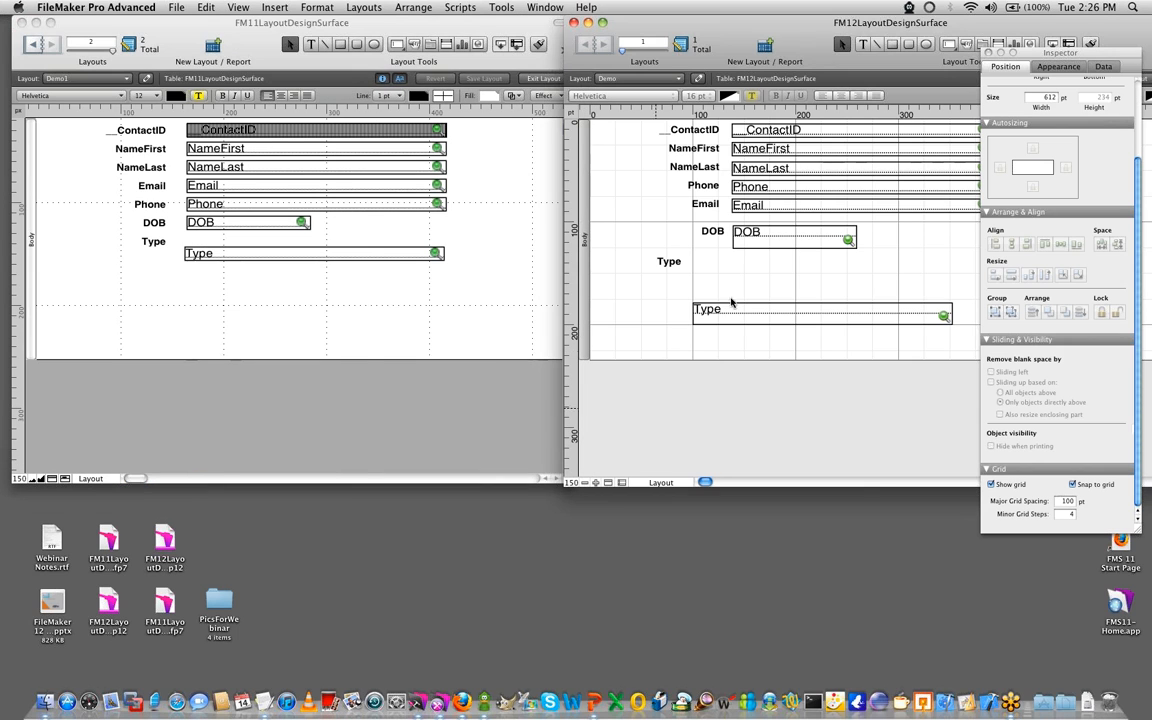
{"action": "left_click_drag", "start_coordinate": [1090, 55], "coordinate": [1102, 370]}
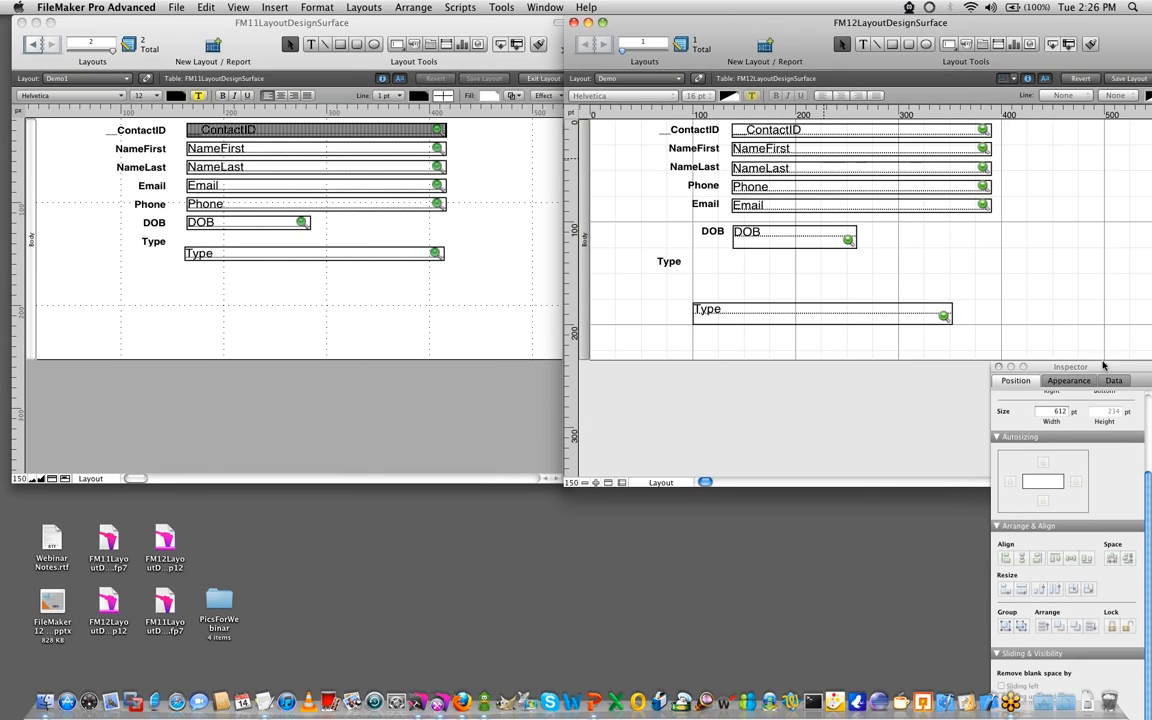
{"action": "left_click_drag", "start_coordinate": [1041, 24], "coordinate": [959, 24]}
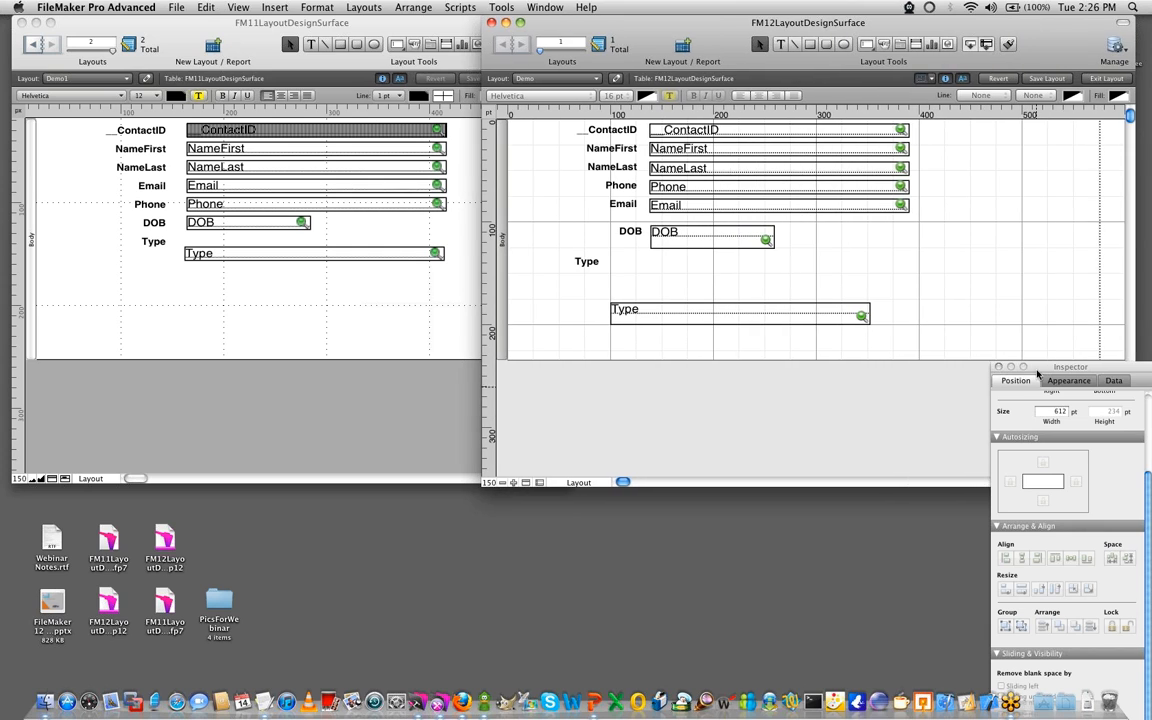
{"action": "left_click_drag", "start_coordinate": [1048, 368], "coordinate": [829, 518]}
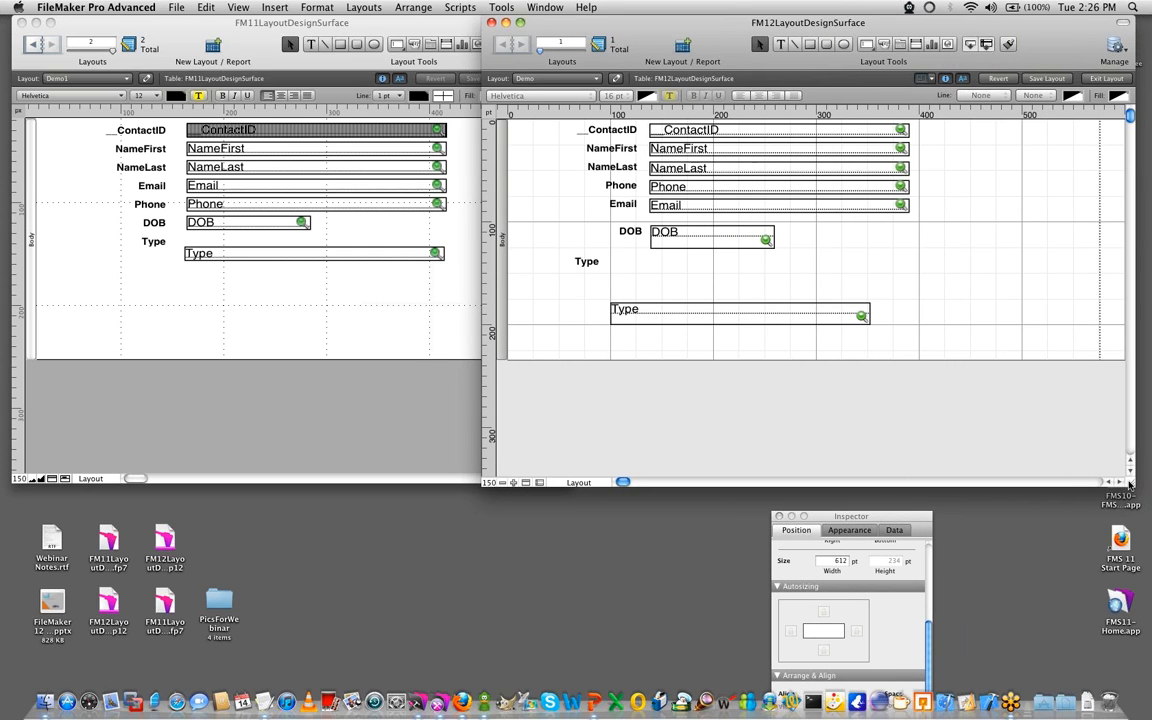
{"action": "left_click_drag", "start_coordinate": [1122, 484], "coordinate": [1068, 468]}
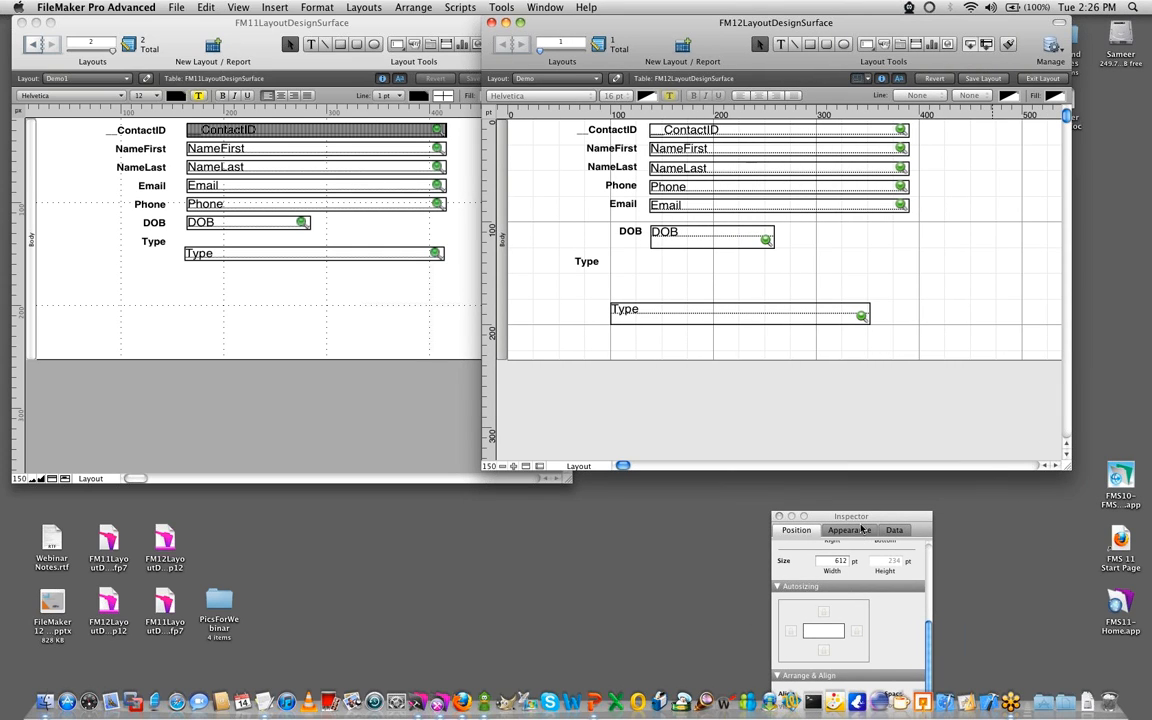
- Place the FM12 window beside the FM11 window and shrink the FM11 window so their edges and heights match
{"action": "left_click_drag", "start_coordinate": [864, 521], "coordinate": [1038, 188]}
{"action": "left_click_drag", "start_coordinate": [708, 22], "coordinate": [782, 22]}
{"action": "left_click", "coordinate": [480, 27]}
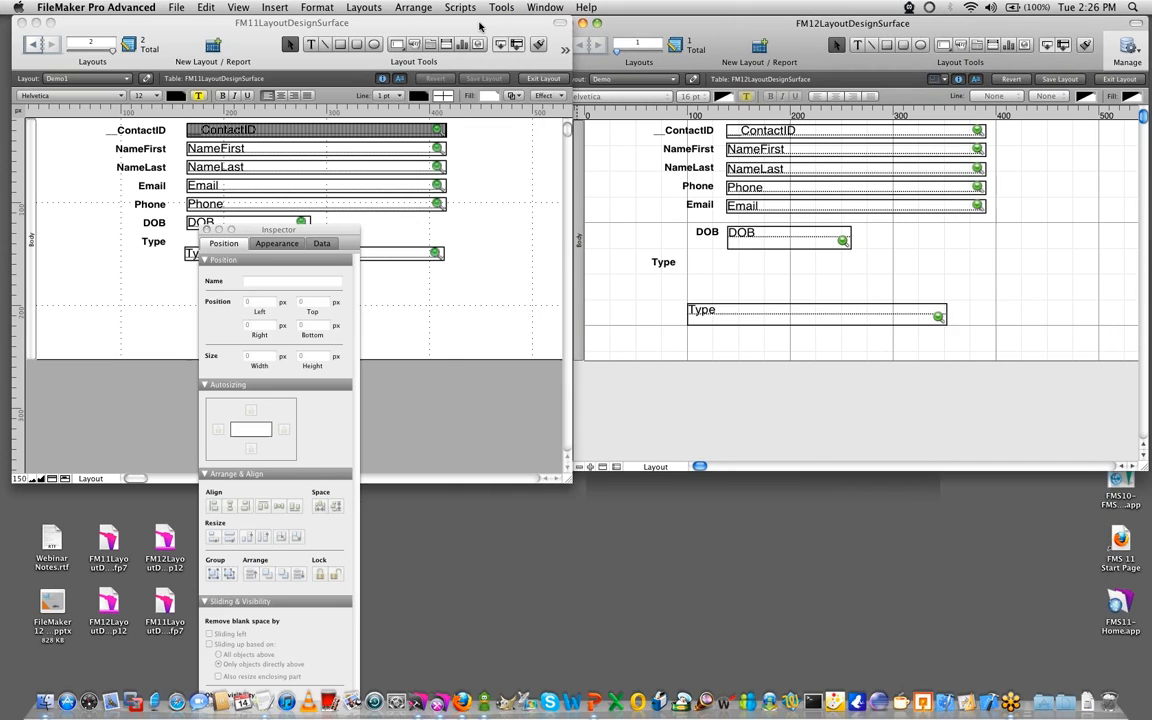
{"action": "left_click_drag", "start_coordinate": [563, 482], "coordinate": [549, 470]}
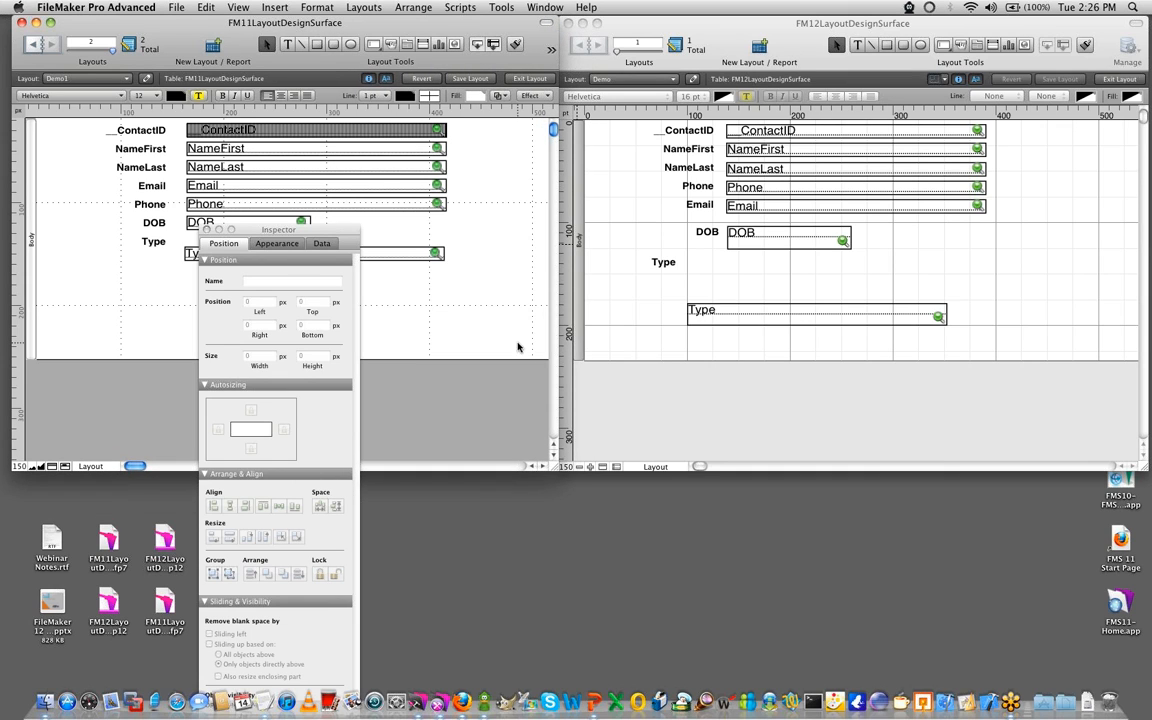
{"action": "left_click", "coordinate": [678, 417]}
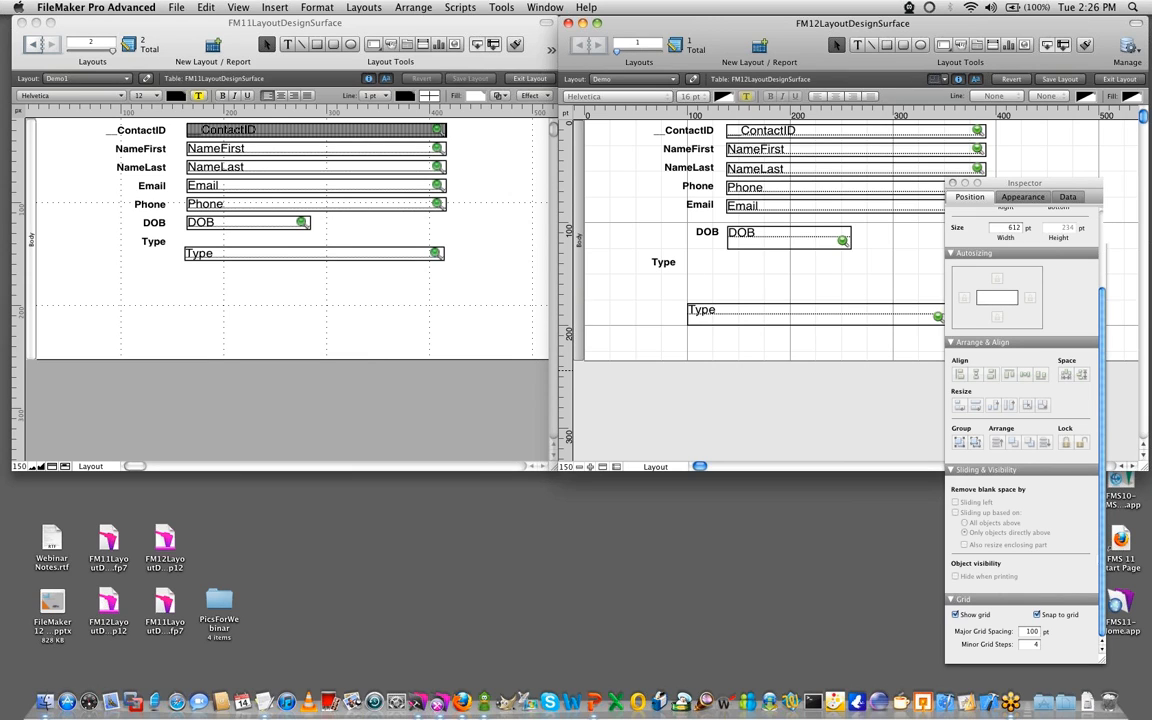
- Fill the body part of the FM11 layout with light yellow
{"action": "key", "text": "super+Tab"}
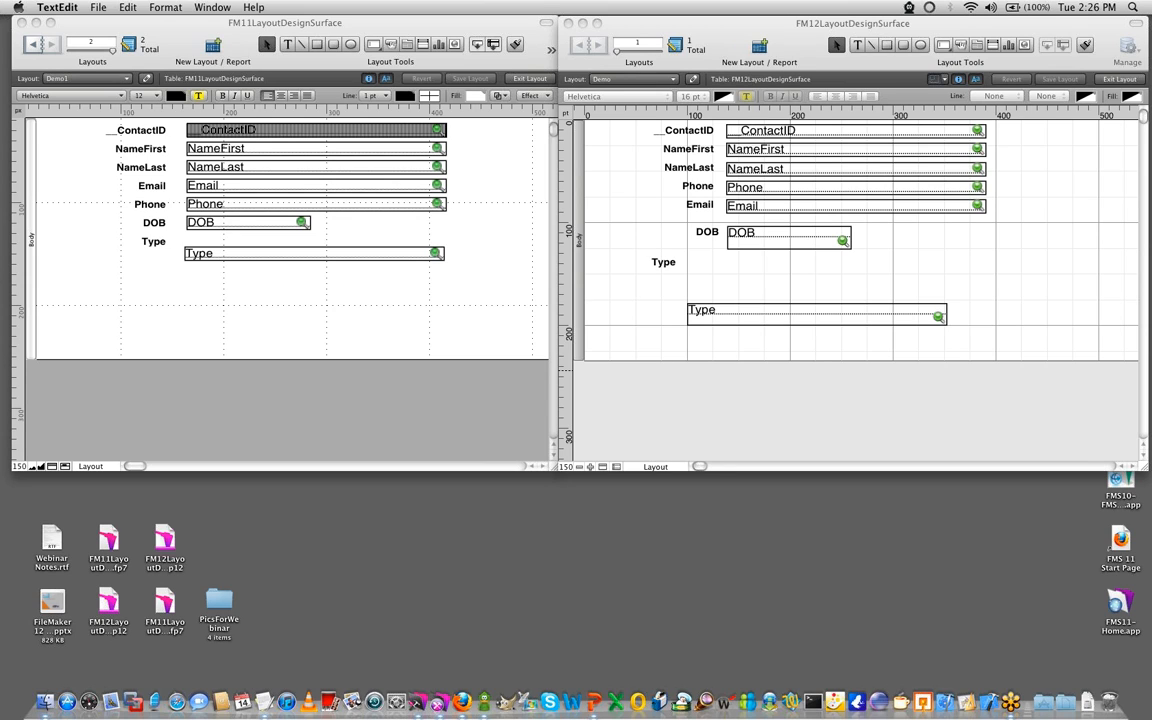
{"action": "left_click", "coordinate": [450, 334]}
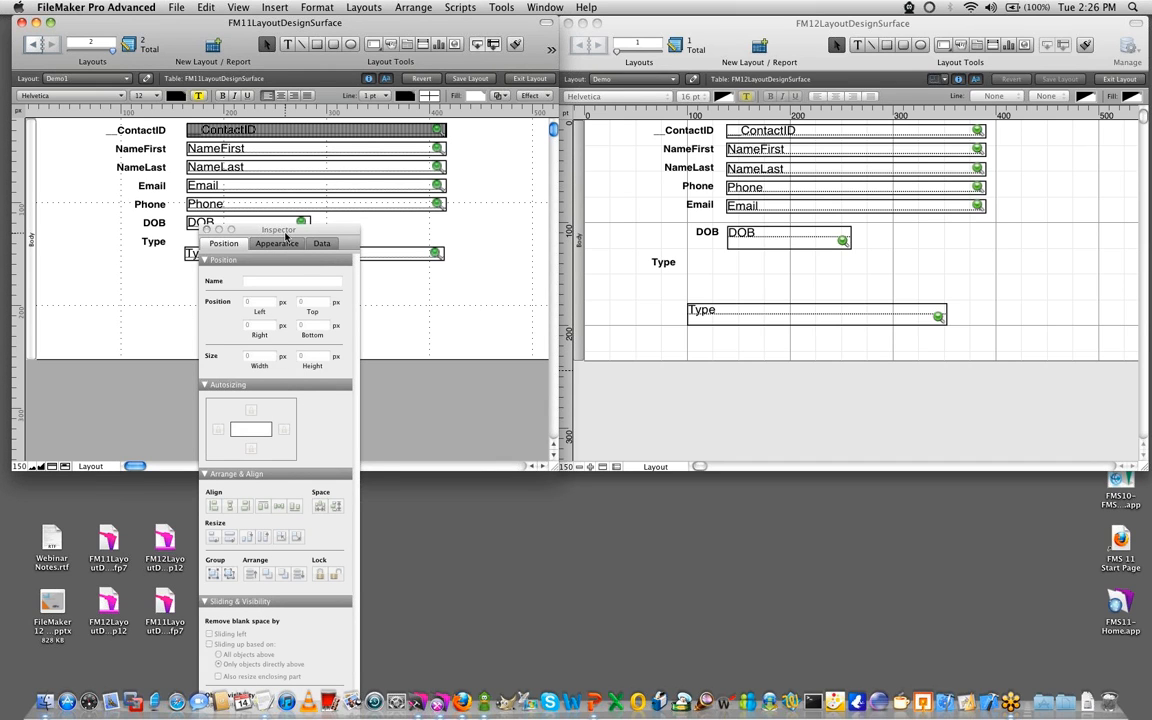
{"action": "left_click_drag", "start_coordinate": [287, 232], "coordinate": [445, 115]}
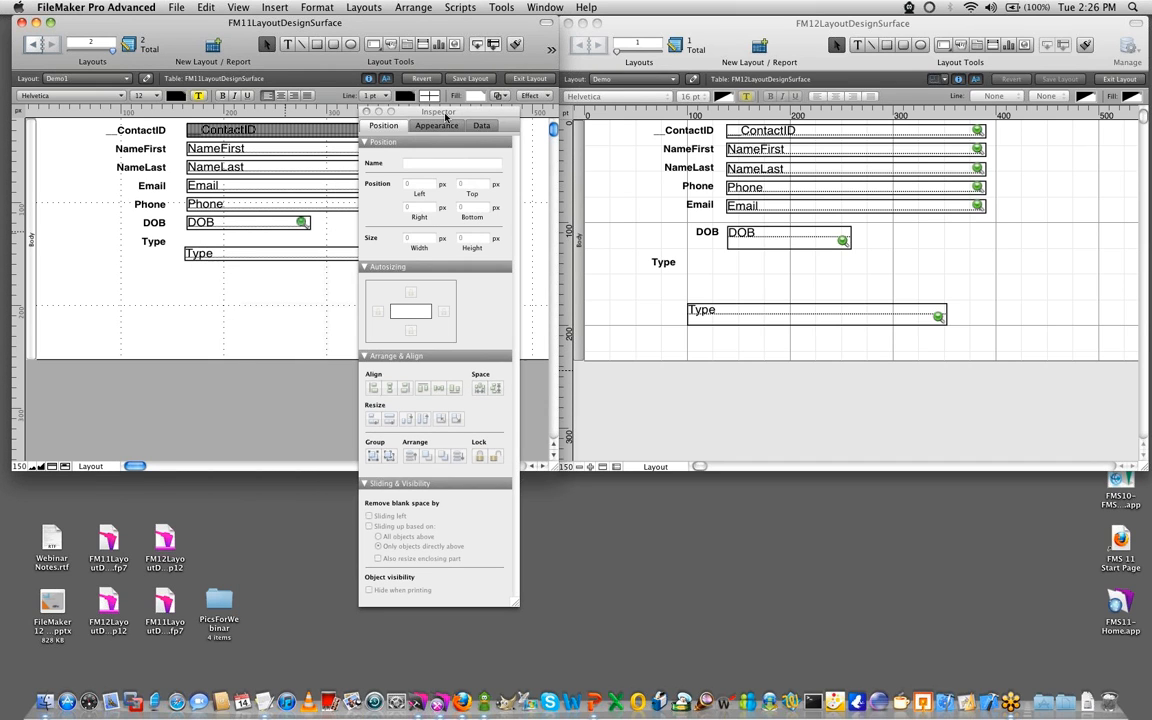
{"action": "right_click", "coordinate": [36, 292]}
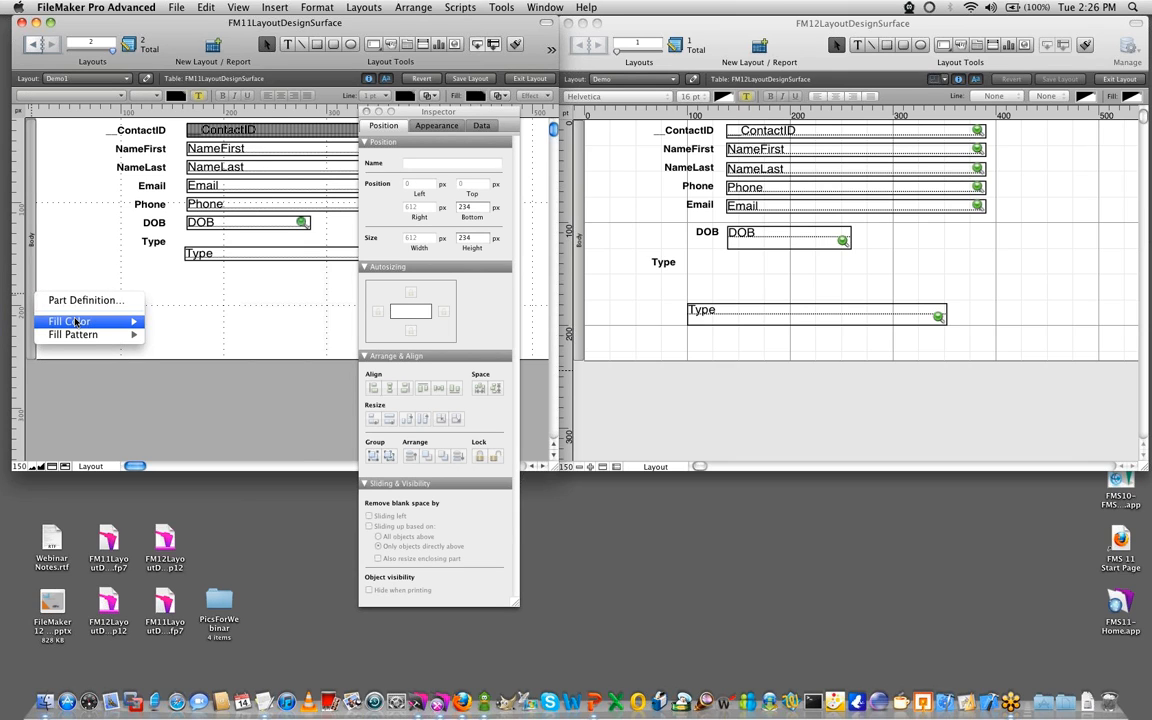
{"action": "mouse_move", "coordinate": [75, 321]}
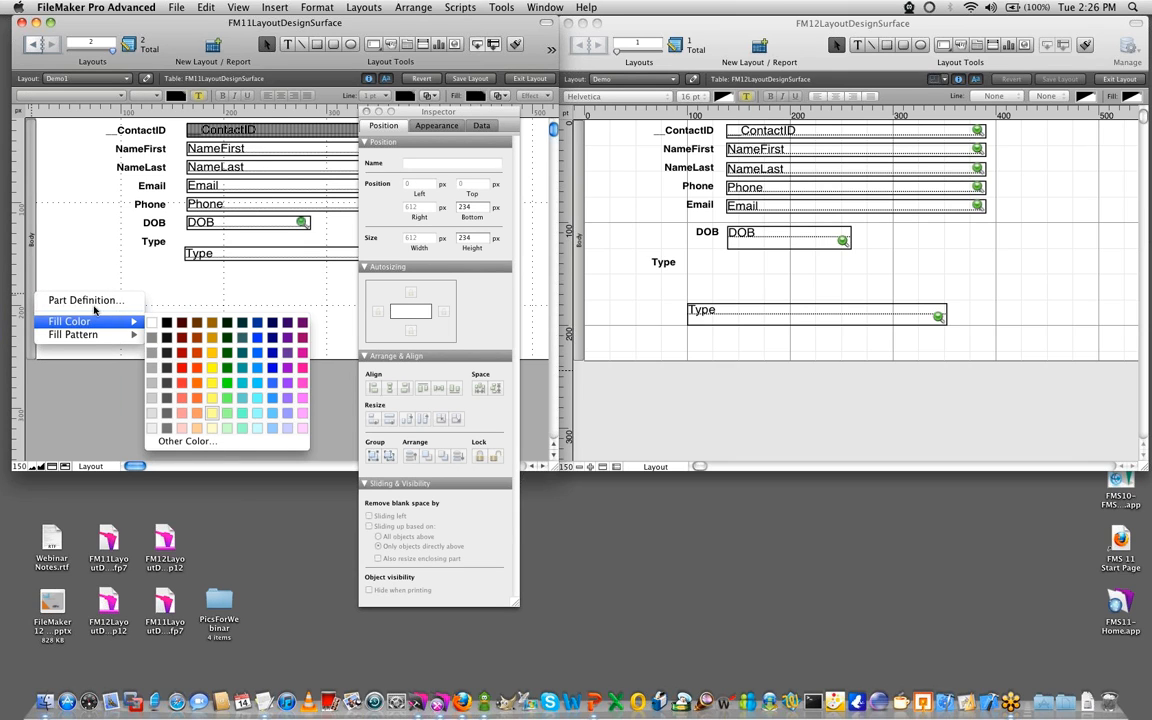
{"action": "left_click", "coordinate": [211, 413]}
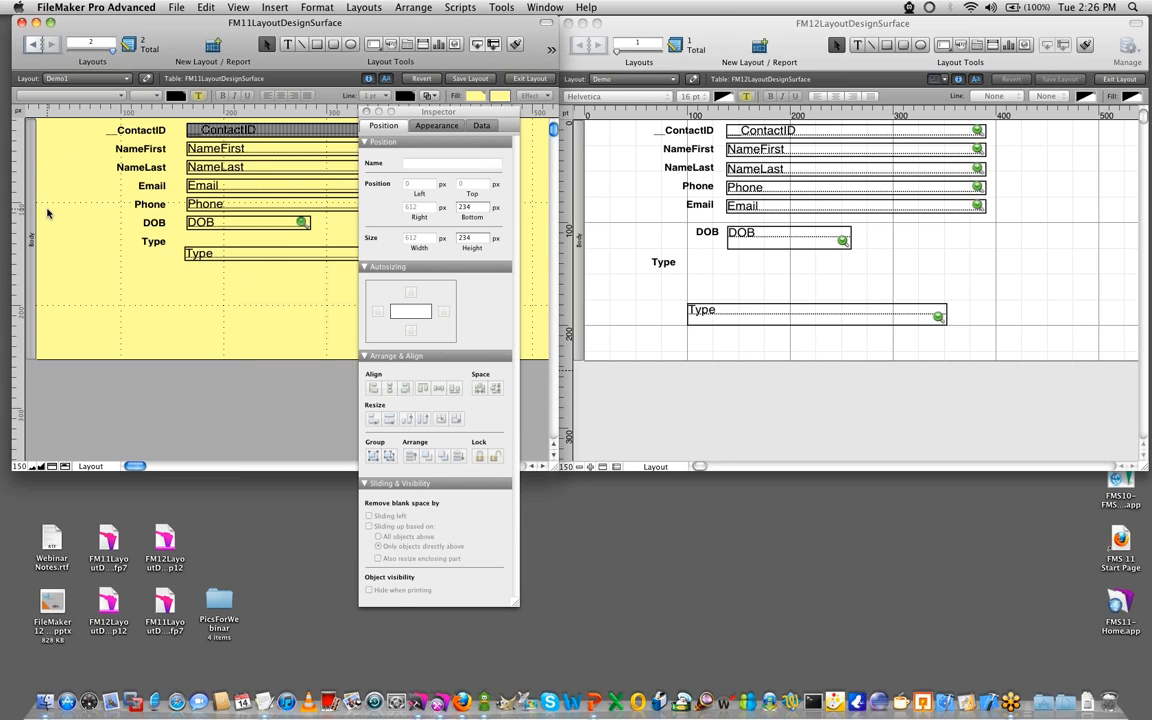
- Set the height of the FM11 layout's body part to 770 px in the Inspector
{"action": "left_click", "coordinate": [425, 112]}
{"action": "left_click", "coordinate": [368, 114]}
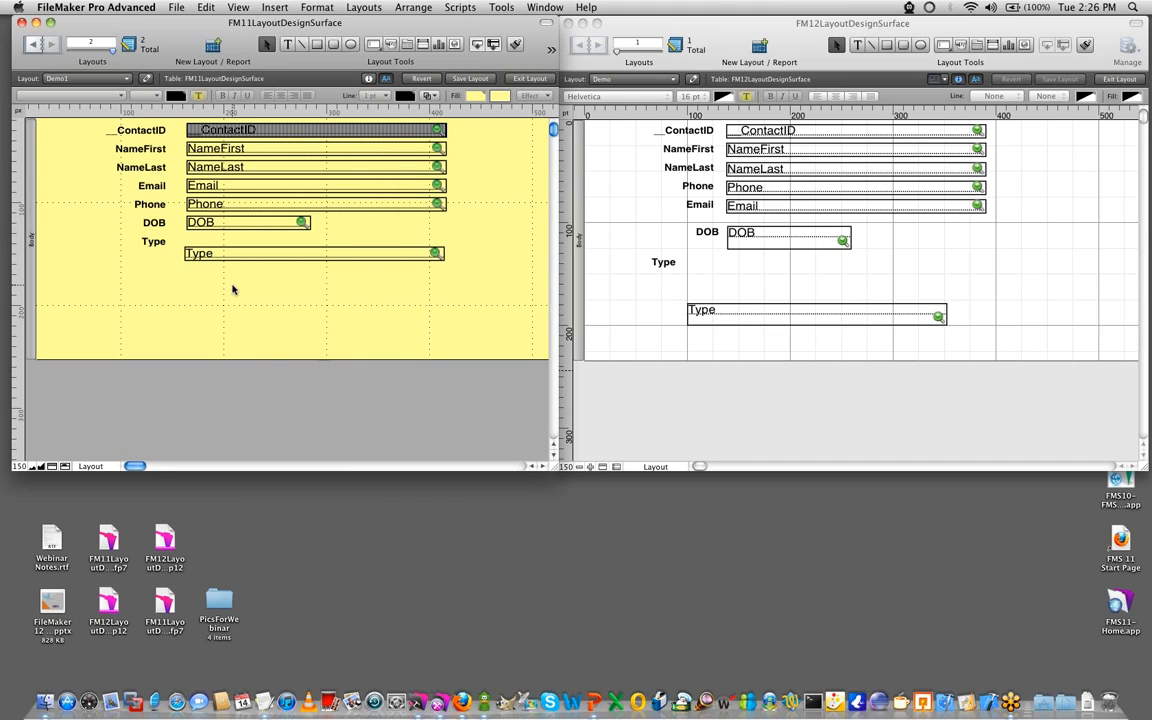
{"action": "left_click", "coordinate": [31, 281]}
{"action": "left_click", "coordinate": [369, 79]}
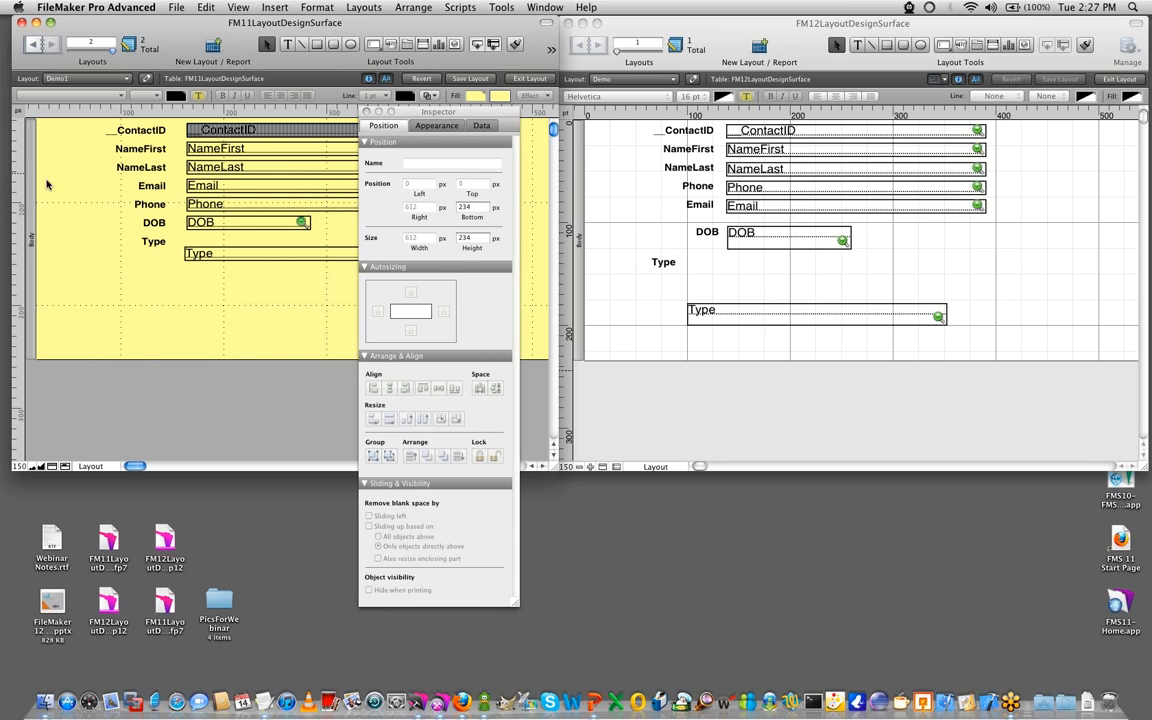
{"action": "left_click_drag", "start_coordinate": [440, 118], "coordinate": [583, 116]}
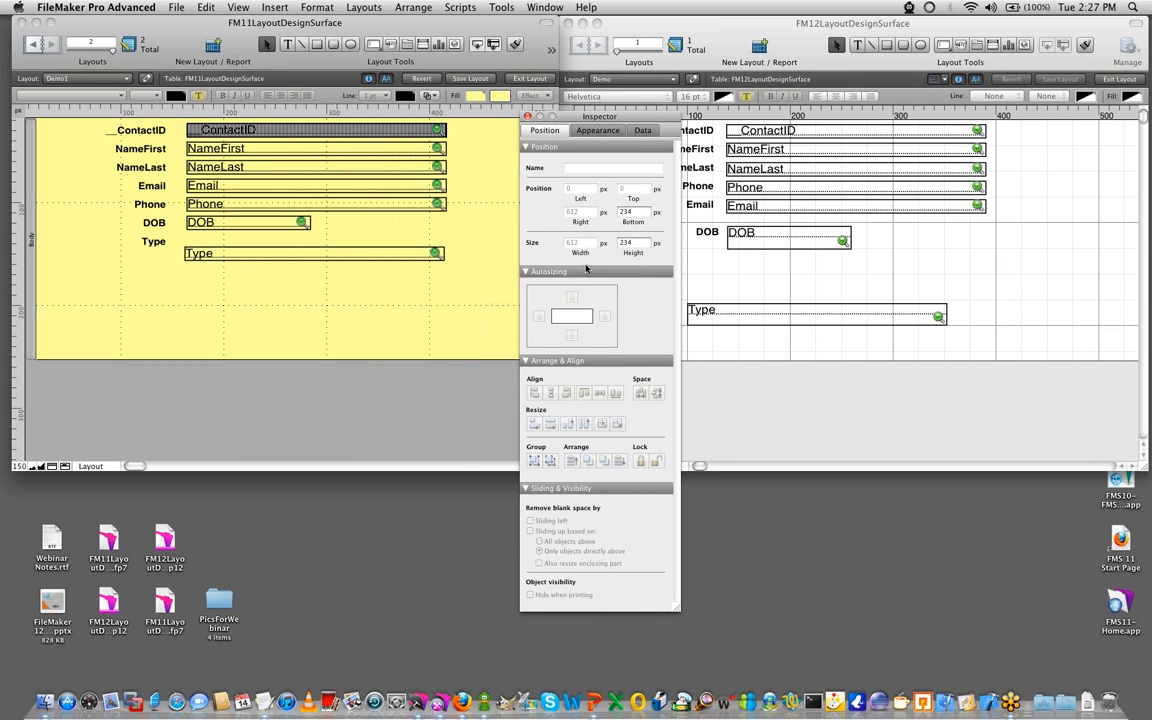
{"action": "left_click", "coordinate": [634, 242]}
{"action": "key", "text": "Return"}
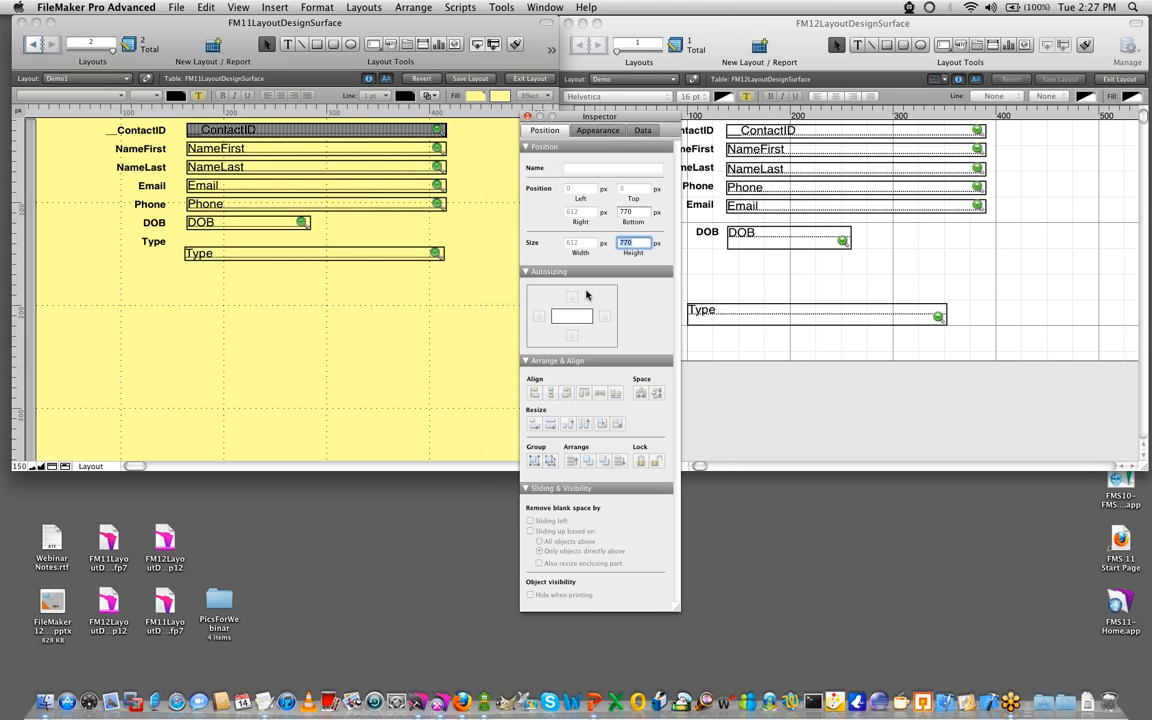
{"action": "left_click", "coordinate": [359, 334]}
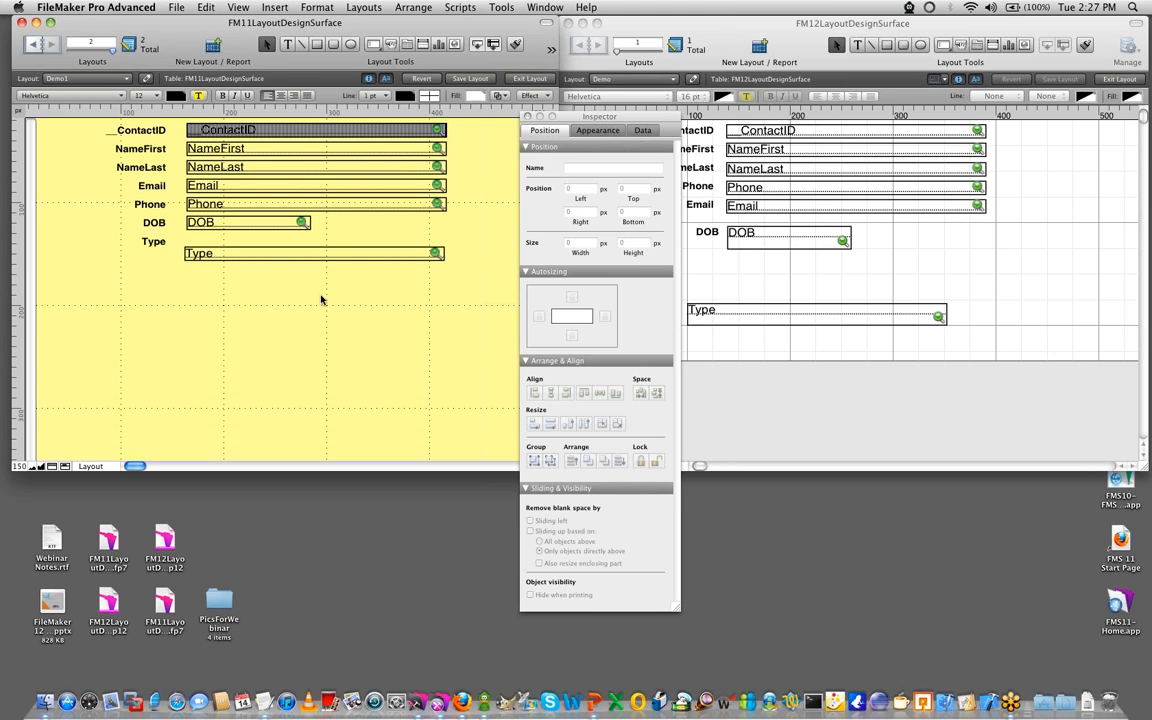
- Insert the picture BG.png from the PicsForWebinar folder into the FM11 layout
{"action": "left_click", "coordinate": [272, 8]}
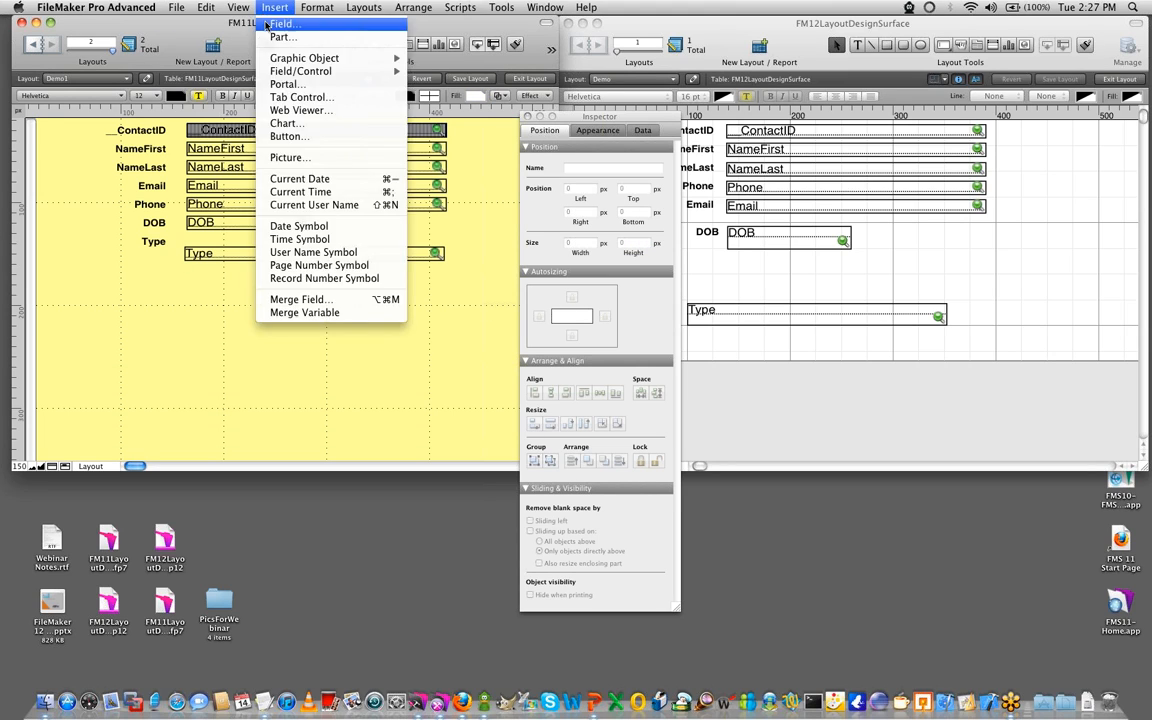
{"action": "left_click", "coordinate": [284, 160]}
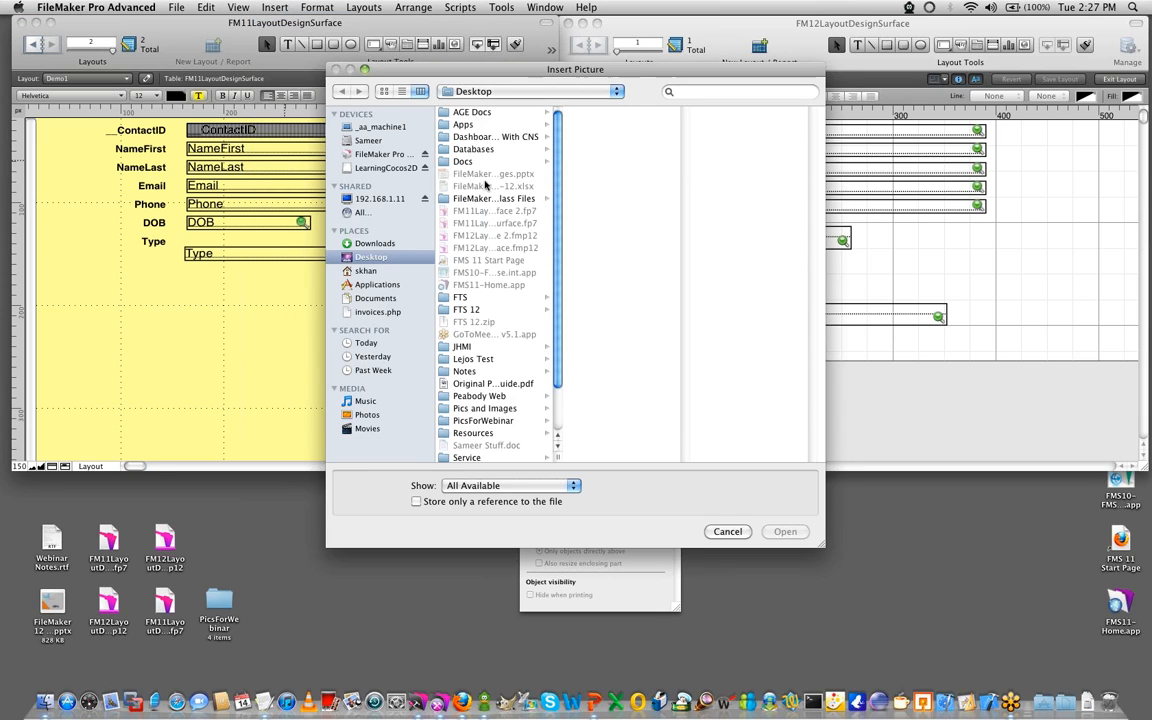
{"action": "scroll", "coordinate": [432, 350], "scroll_direction": "down", "scroll_amount": 3}
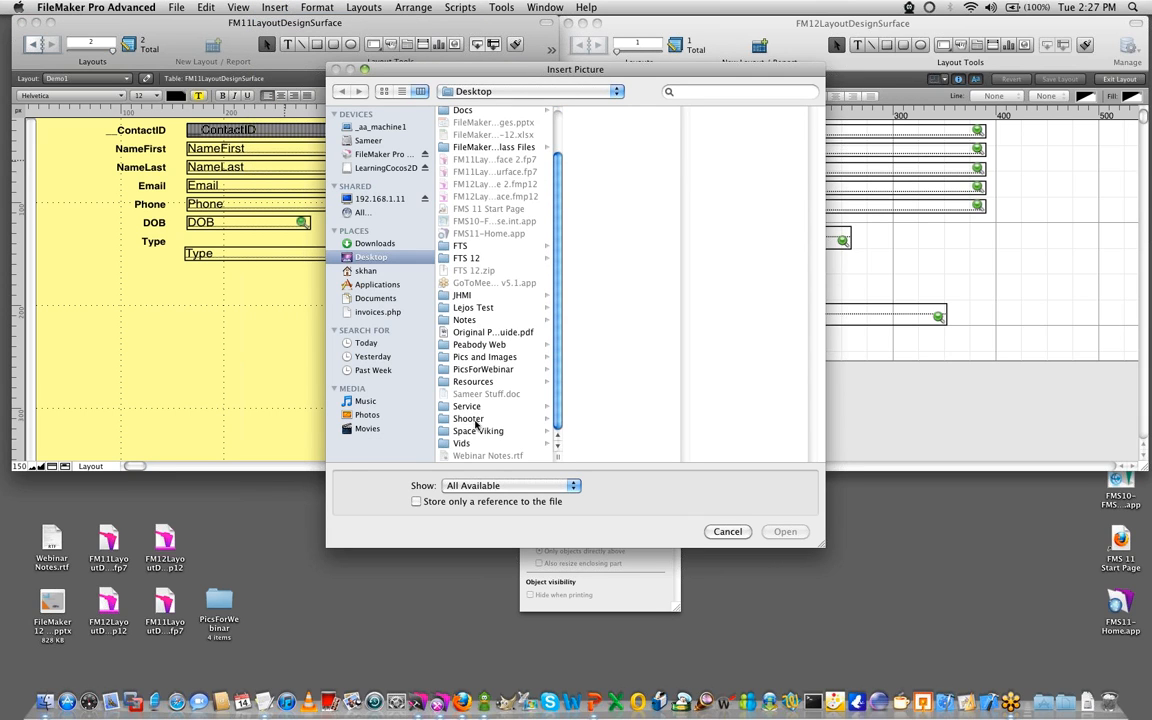
{"action": "left_click", "coordinate": [480, 369]}
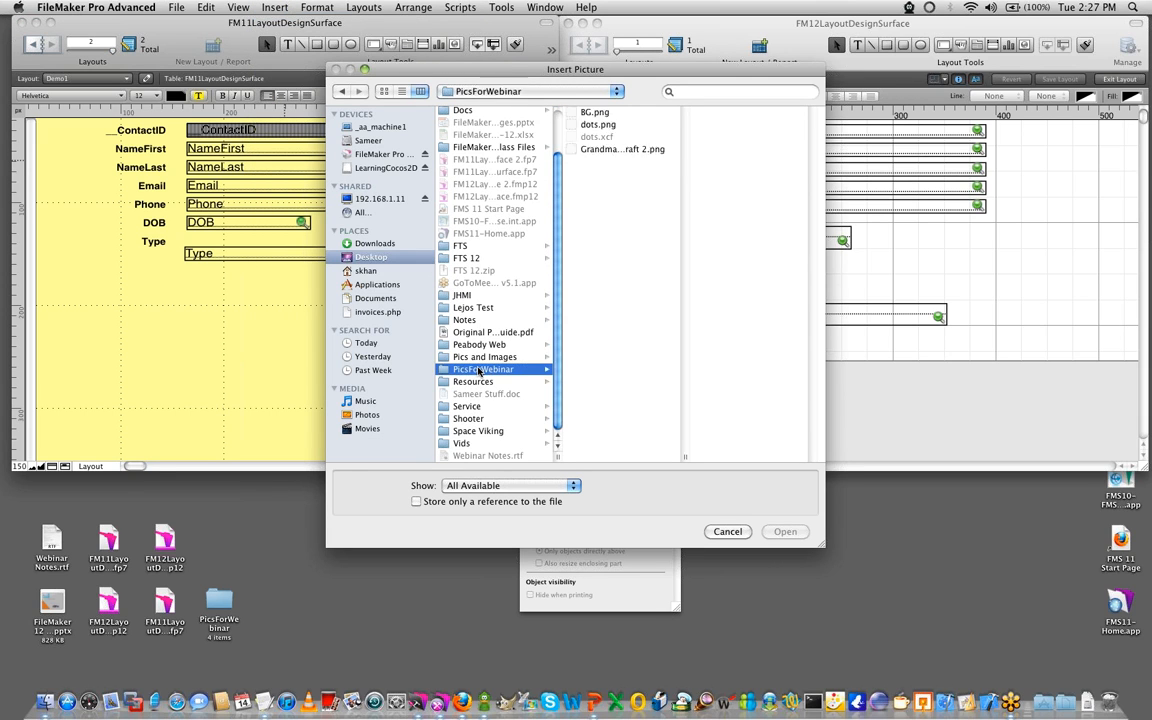
{"action": "double_click", "coordinate": [598, 116]}
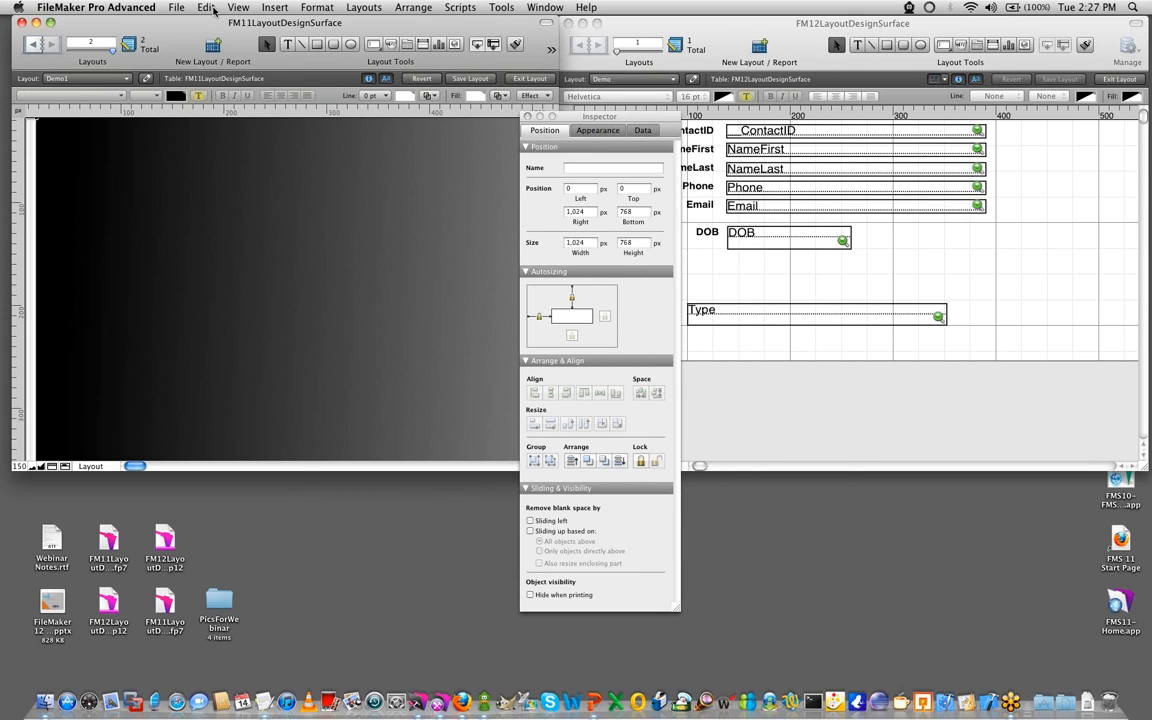
- Send the background picture behind the FM11 fields and lock it in place
{"action": "left_click", "coordinate": [409, 7]}
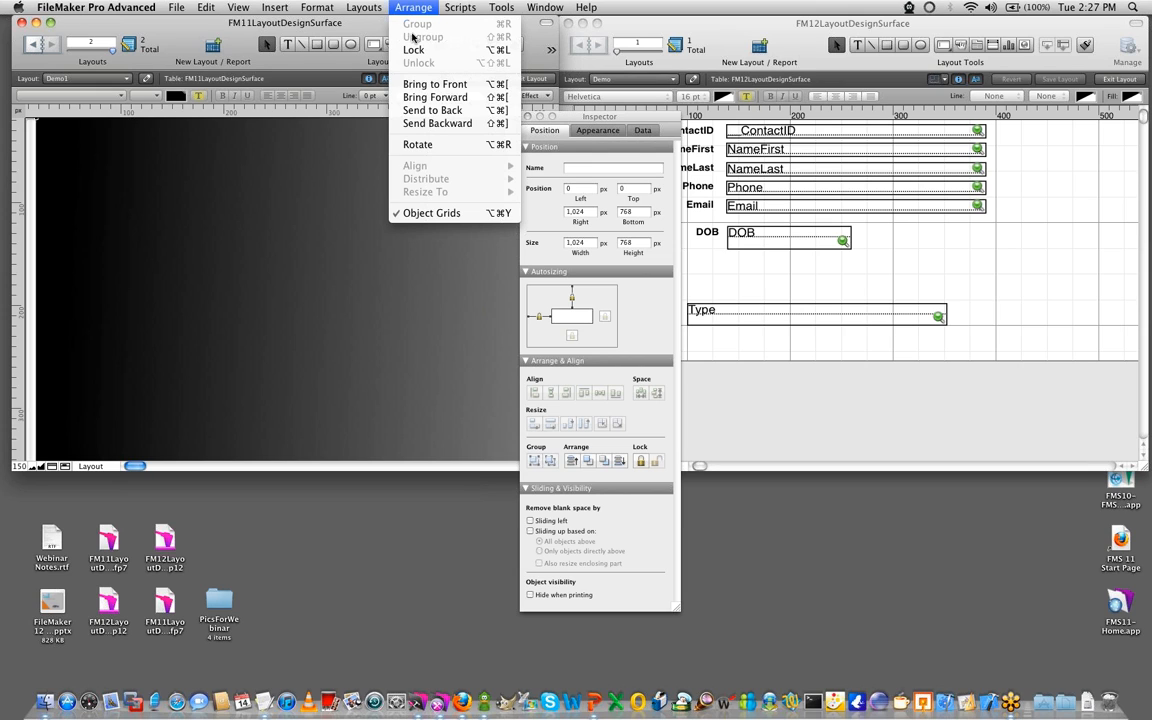
{"action": "left_click", "coordinate": [378, 110]}
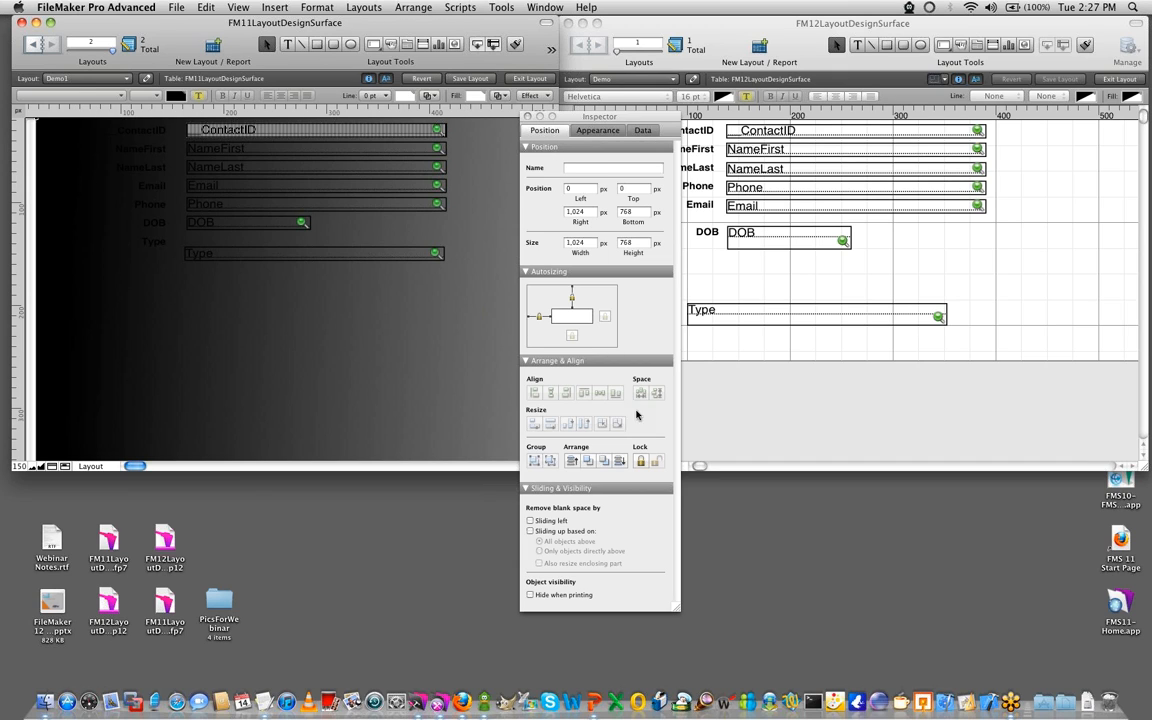
{"action": "left_click", "coordinate": [641, 462]}
{"action": "left_click_drag", "start_coordinate": [257, 303], "coordinate": [380, 382]}
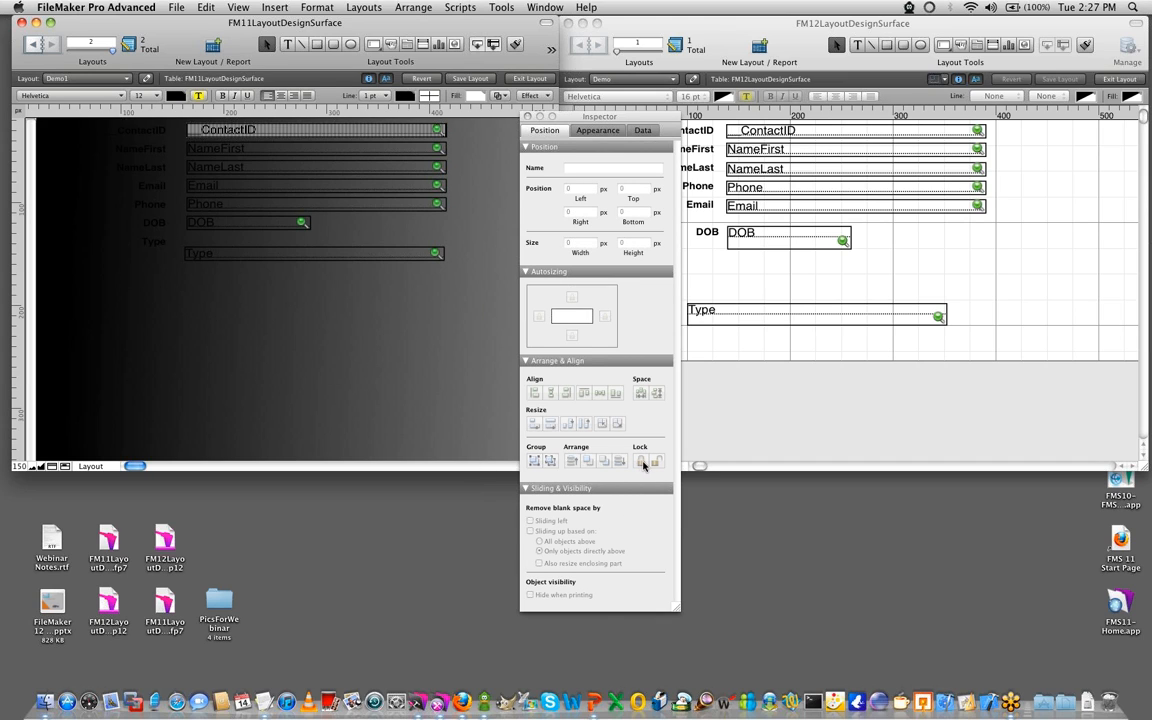
- Unlock the FM11 background picture and try moving it around the layout
{"action": "left_click", "coordinate": [409, 401]}
{"action": "left_click", "coordinate": [659, 463]}
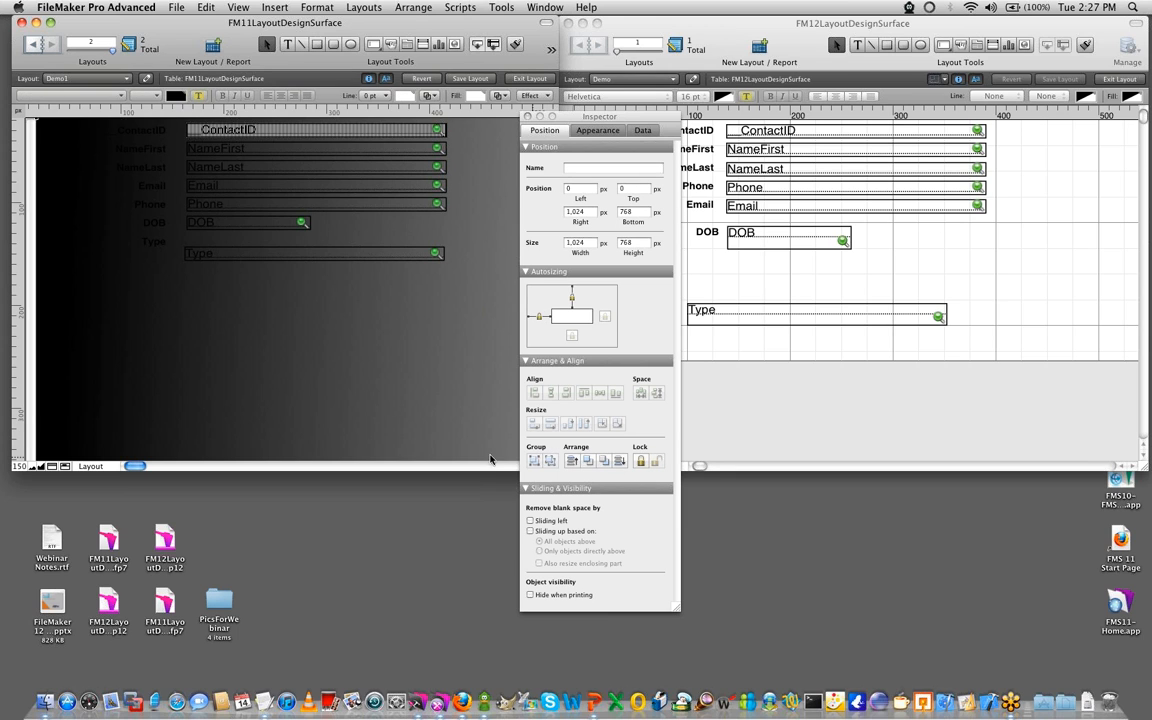
{"action": "left_click_drag", "start_coordinate": [286, 341], "coordinate": [337, 357]}
{"action": "left_click_drag", "start_coordinate": [489, 404], "coordinate": [508, 344]}
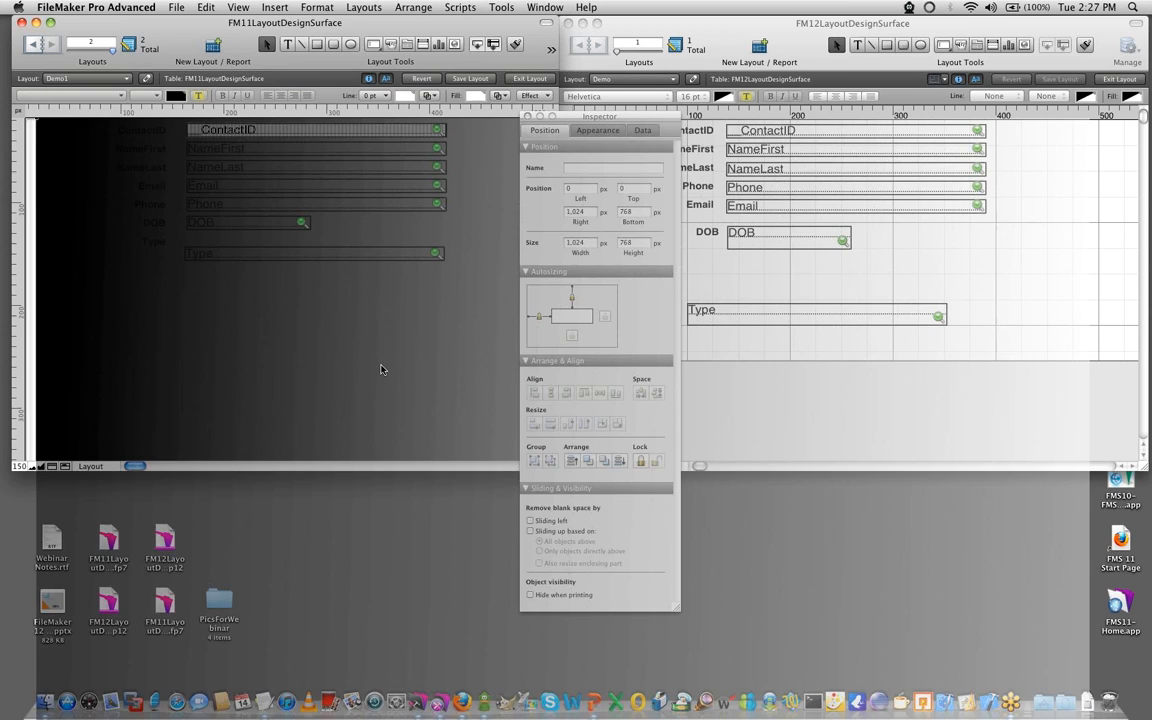
{"action": "left_click_drag", "start_coordinate": [366, 372], "coordinate": [149, 275]}
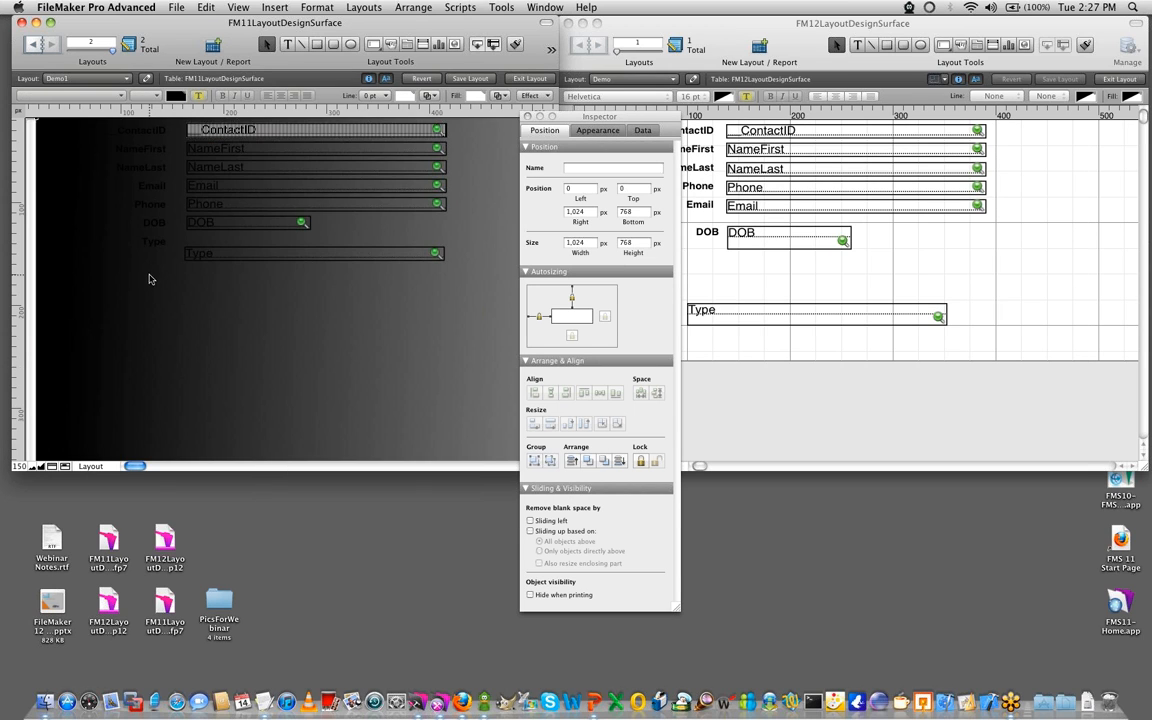
- Give all the fields in the FM11 layout a solid white fill over the background picture
{"action": "left_click_drag", "start_coordinate": [460, 290], "coordinate": [178, 116]}
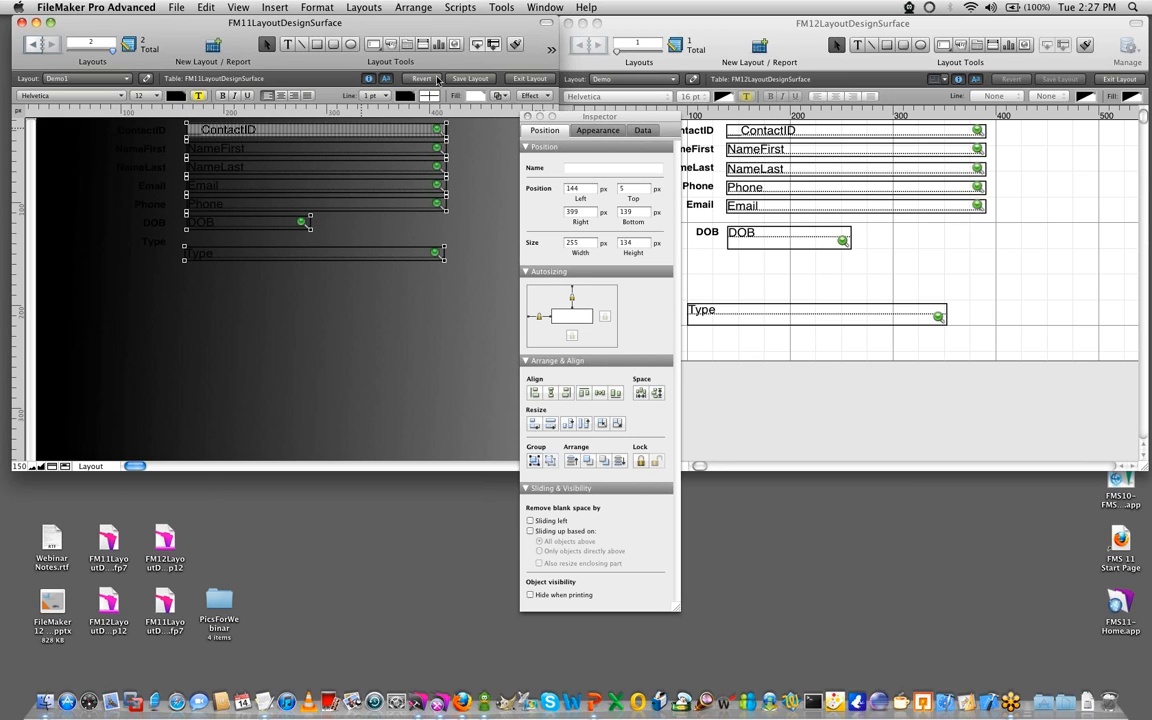
{"action": "left_click", "coordinate": [469, 94]}
{"action": "left_click", "coordinate": [425, 100]}
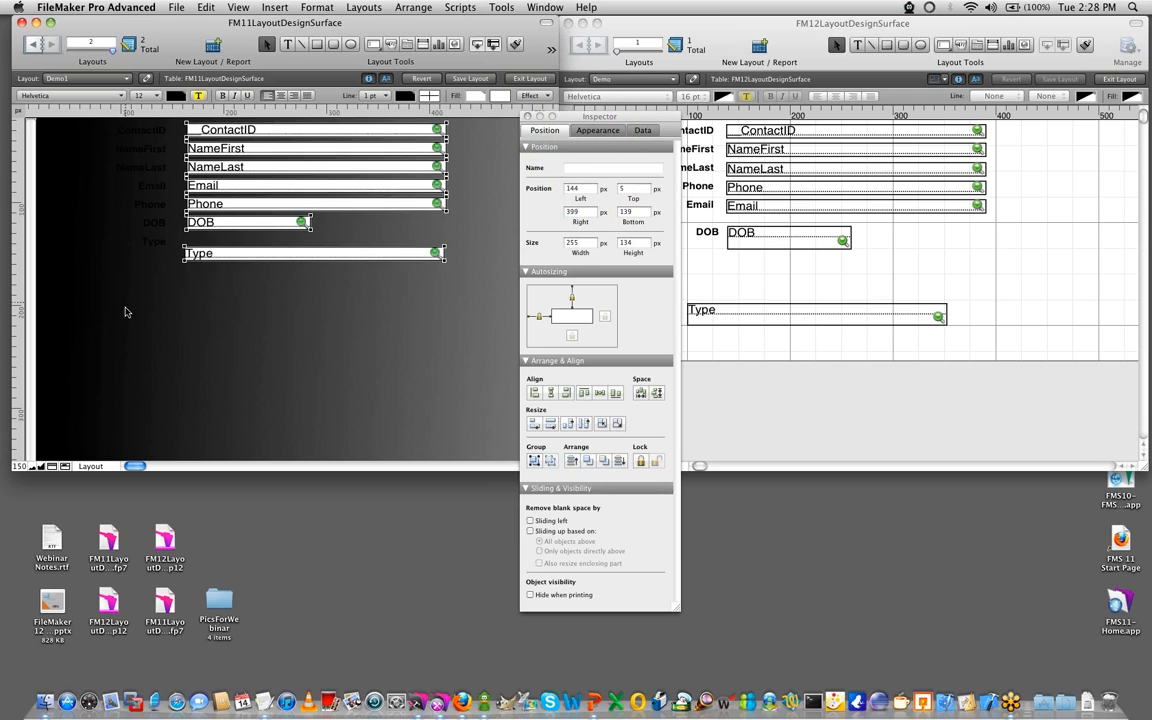
- Try a solid white fill on all the field labels in the FM11 layout
{"action": "left_click", "coordinate": [155, 327]}
{"action": "left_click_drag", "start_coordinate": [167, 292], "coordinate": [83, 147]}
{"action": "left_click_drag", "start_coordinate": [150, 276], "coordinate": [148, 126]}
{"action": "left_click", "coordinate": [479, 95]}
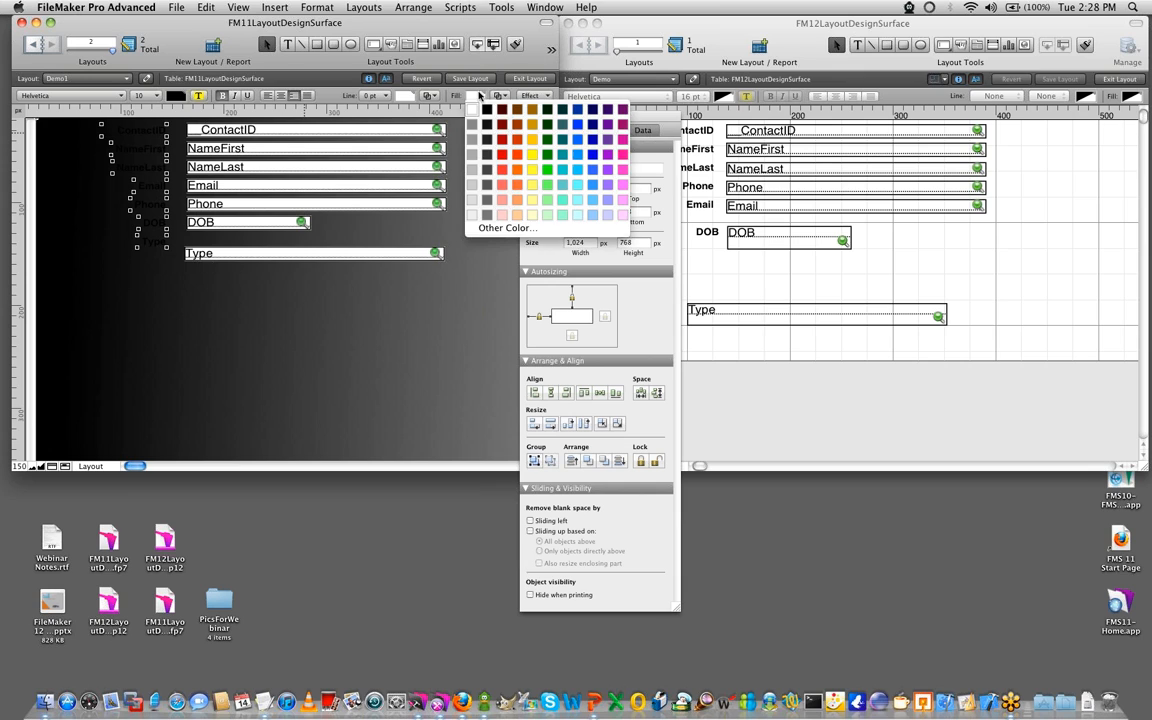
{"action": "left_click", "coordinate": [472, 109]}
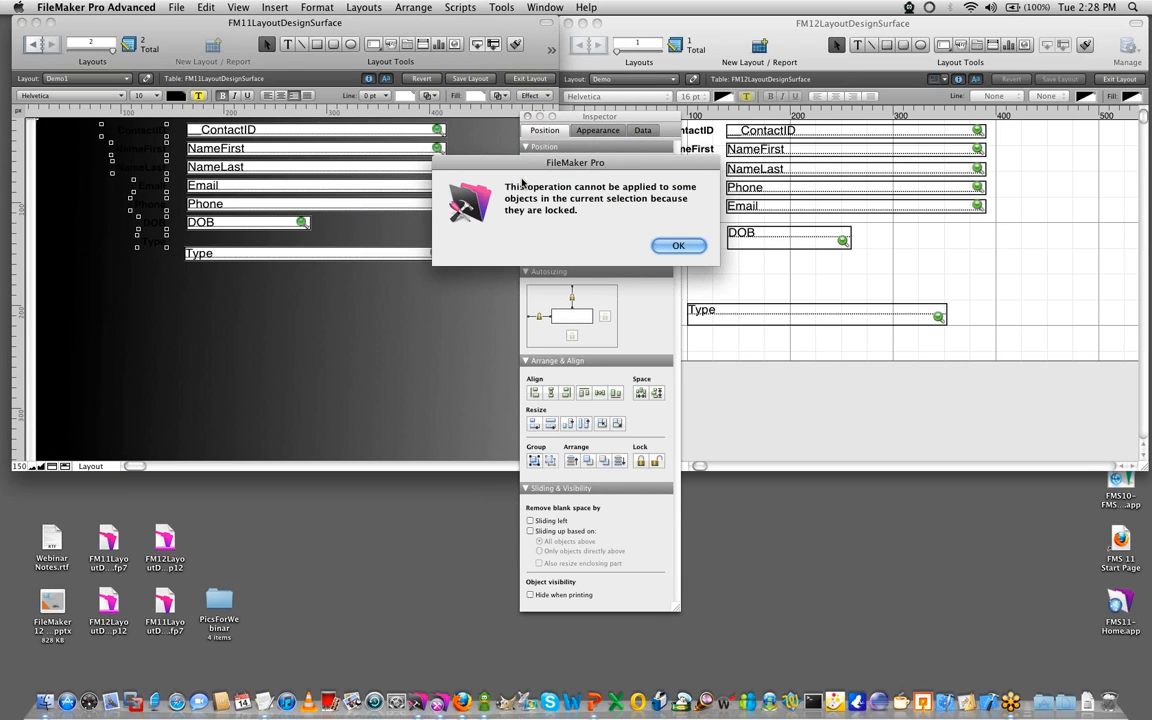
{"action": "left_click", "coordinate": [678, 245]}
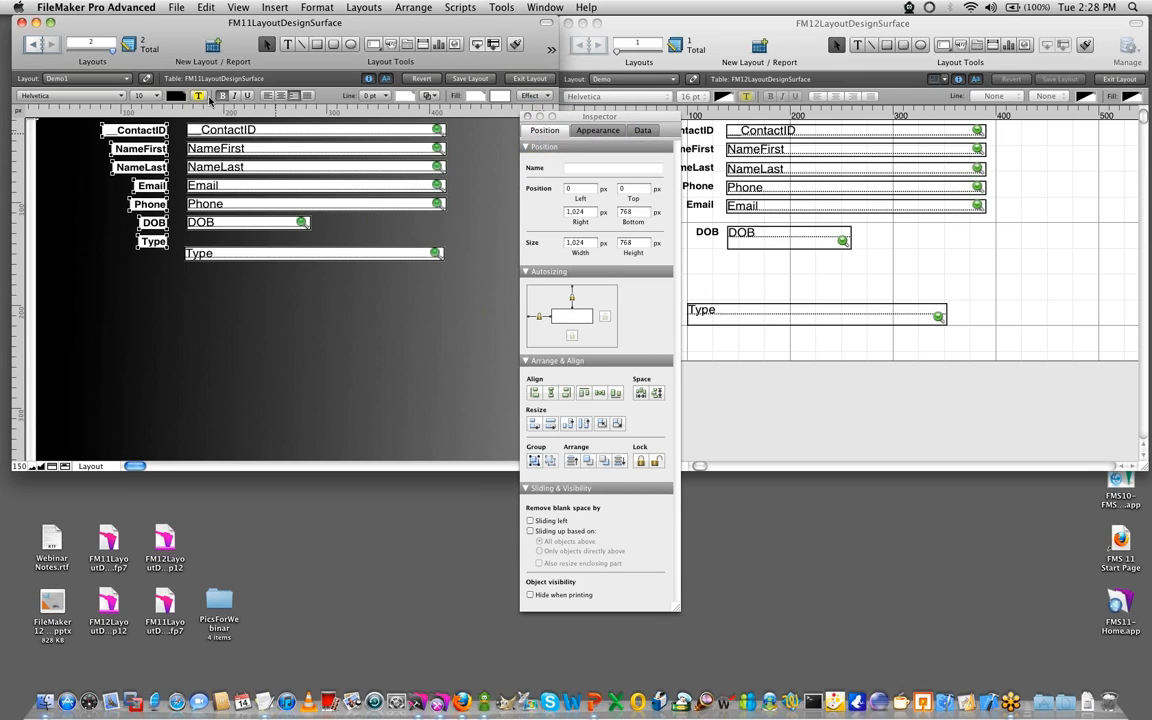
- Set the FM11 field labels' text color to white and make their fill transparent
{"action": "left_click", "coordinate": [176, 95]}
{"action": "left_click", "coordinate": [178, 107]}
{"action": "left_click", "coordinate": [676, 246]}
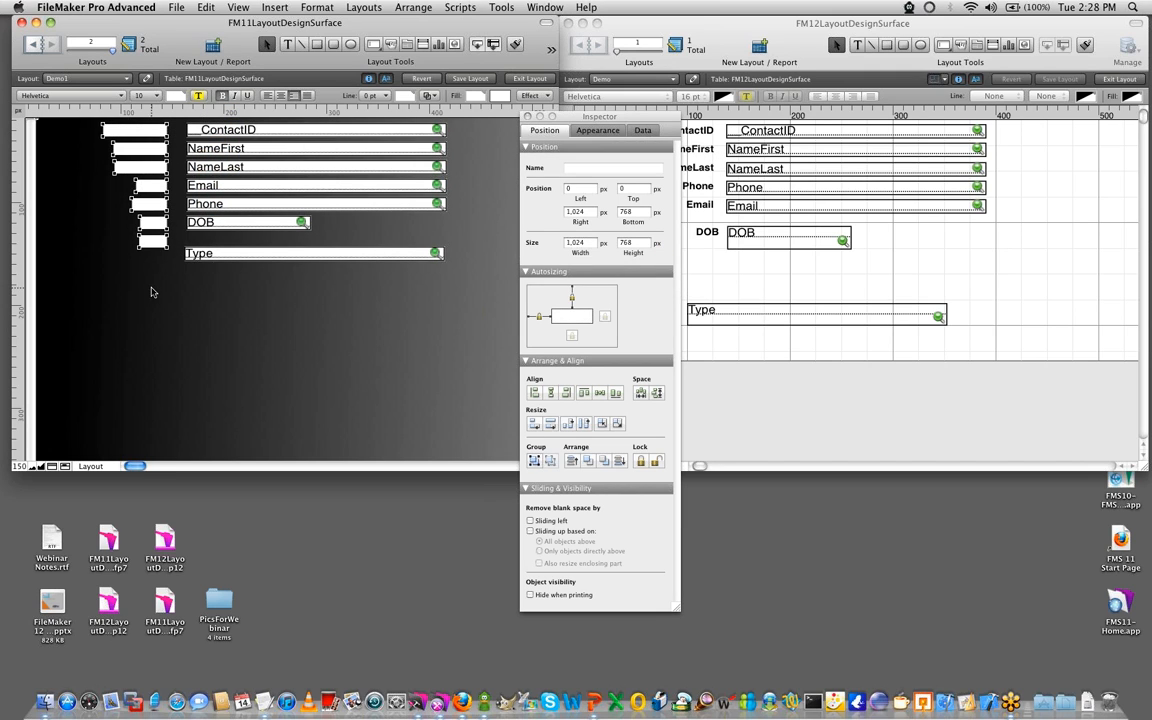
{"action": "left_click", "coordinate": [474, 95]}
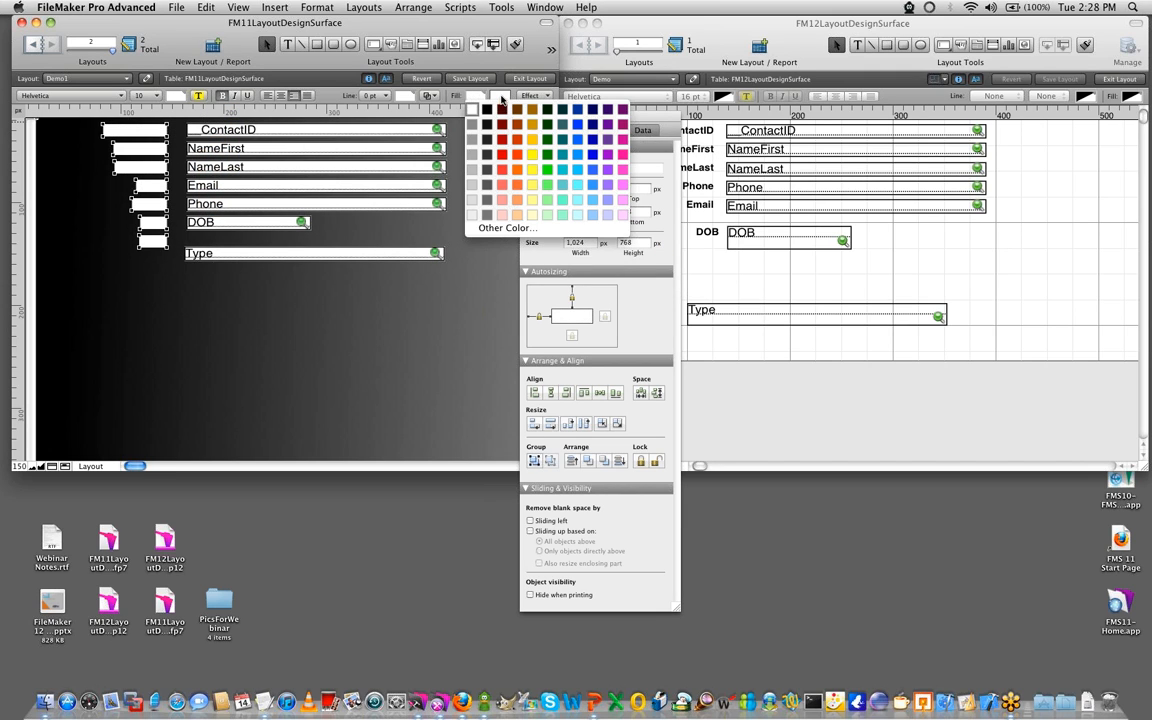
{"action": "left_click", "coordinate": [455, 95]}
{"action": "left_click", "coordinate": [499, 95]}
{"action": "left_click", "coordinate": [508, 102]}
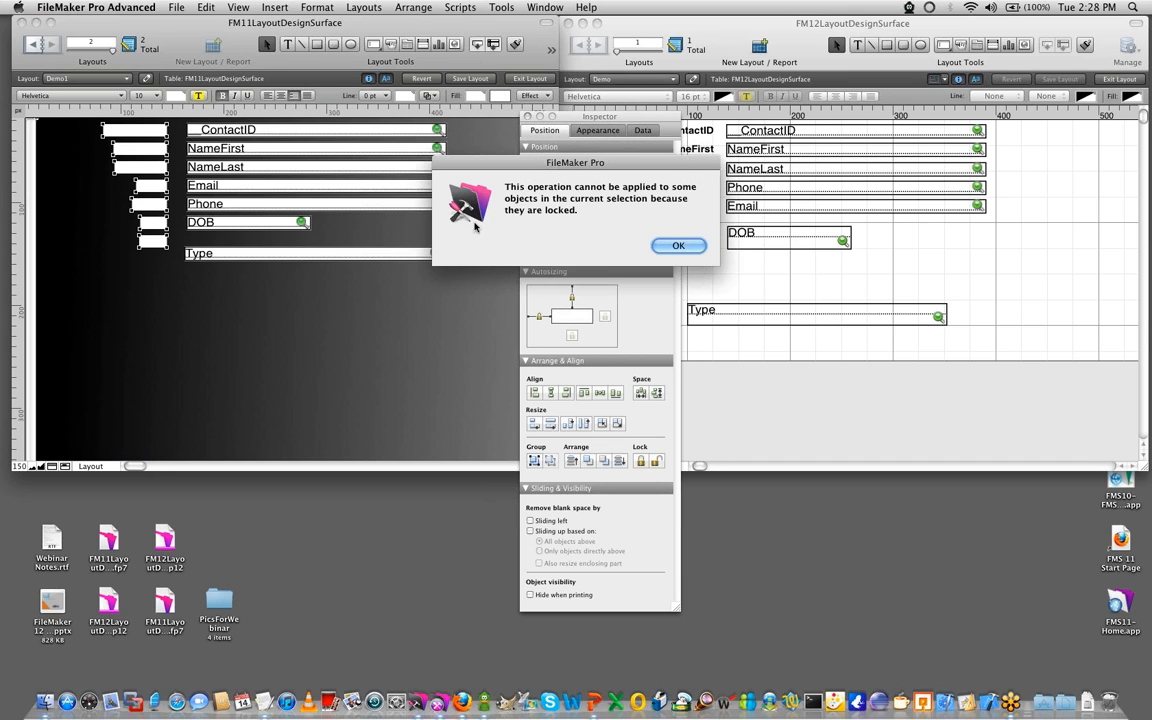
{"action": "left_click", "coordinate": [674, 244]}
- Move the FM11 Type label down so it lines up beside the Type field
{"action": "left_click_drag", "start_coordinate": [118, 369], "coordinate": [164, 260]}
{"action": "left_click", "coordinate": [131, 288]}
{"action": "left_click", "coordinate": [484, 238]}
- Enlarge the FM11 window, close its Inspector and zoom out to 100% to view the full background picture
{"action": "left_click_drag", "start_coordinate": [597, 124], "coordinate": [863, 125]}
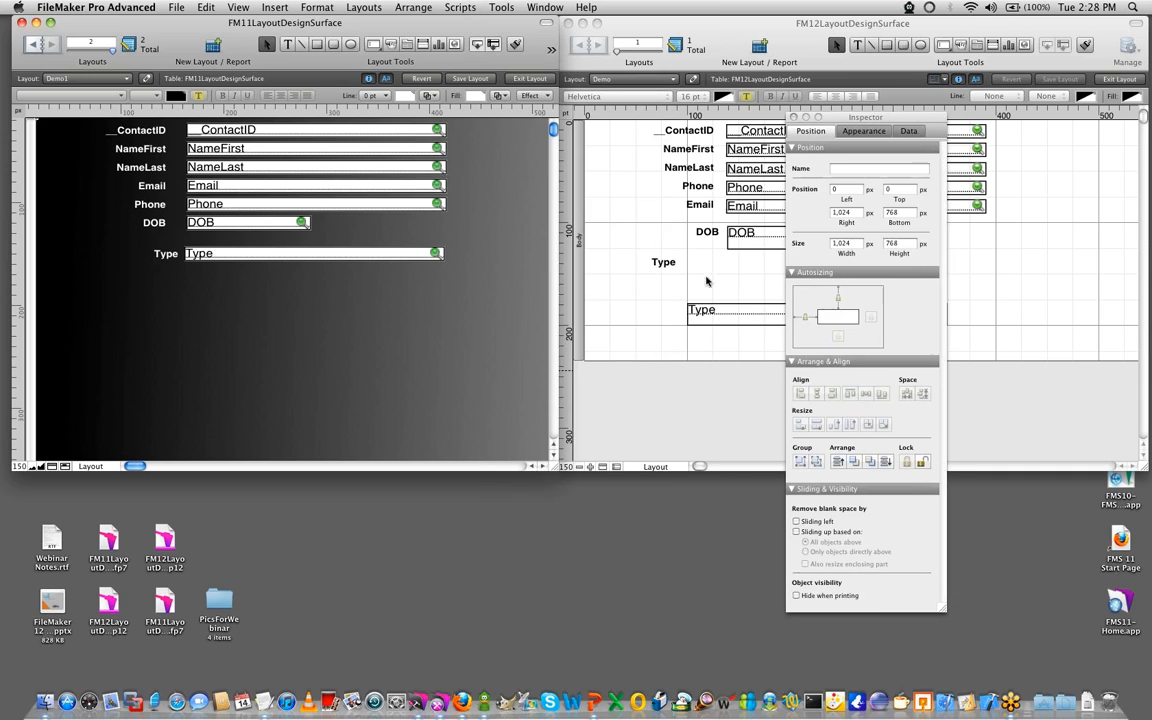
{"action": "left_click_drag", "start_coordinate": [557, 469], "coordinate": [1113, 691]}
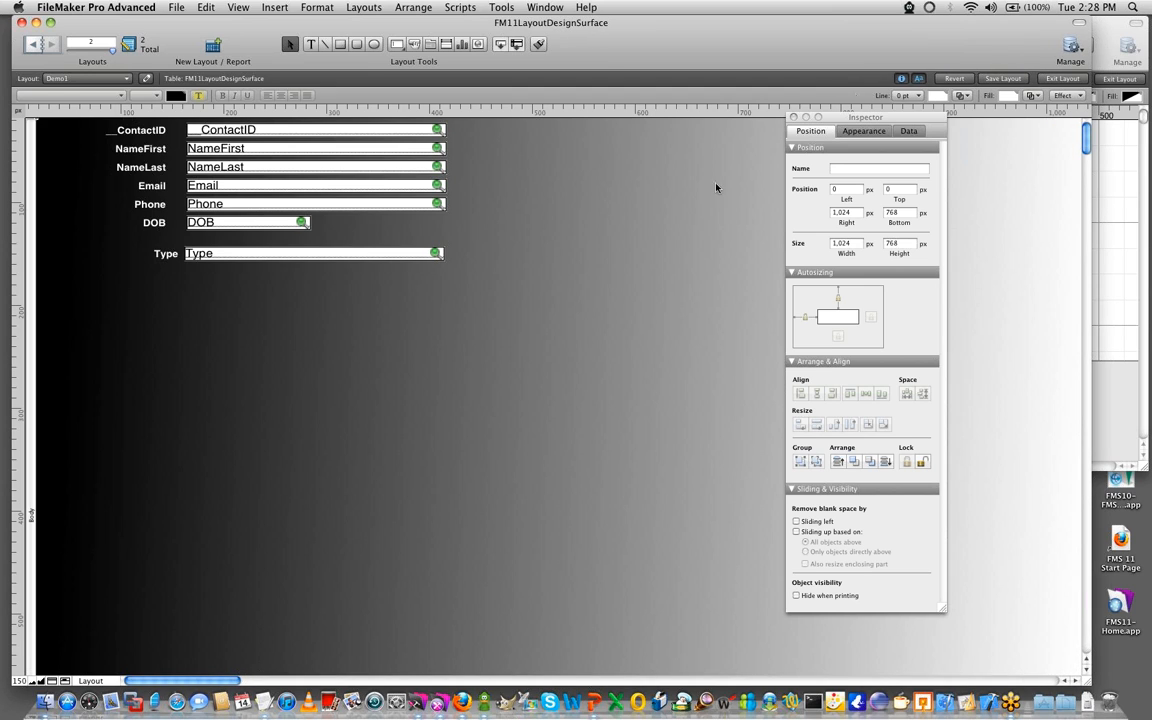
{"action": "left_click", "coordinate": [847, 119]}
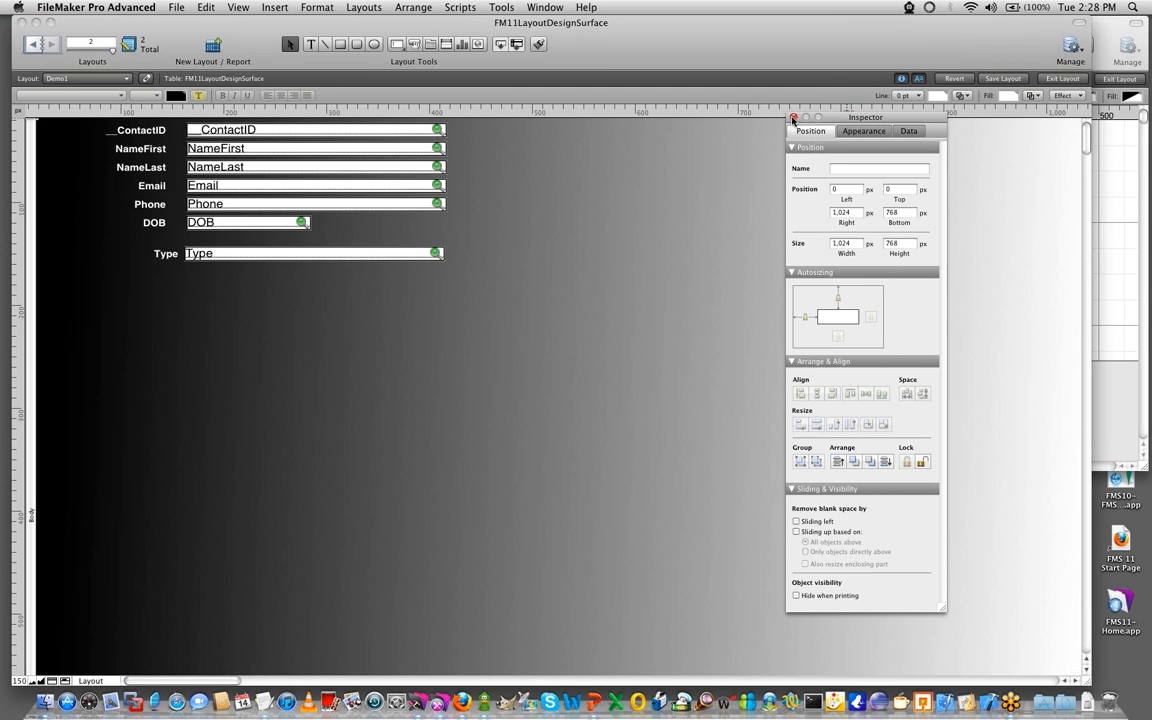
{"action": "left_click", "coordinate": [793, 118]}
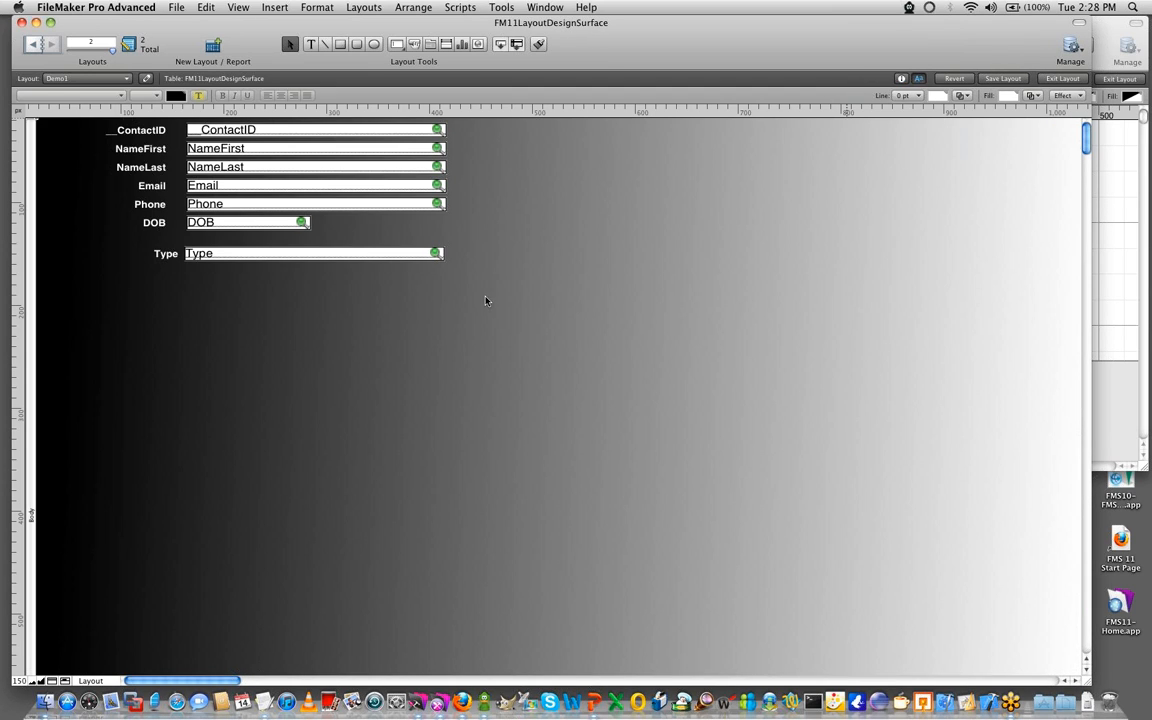
{"action": "left_click", "coordinate": [33, 681]}
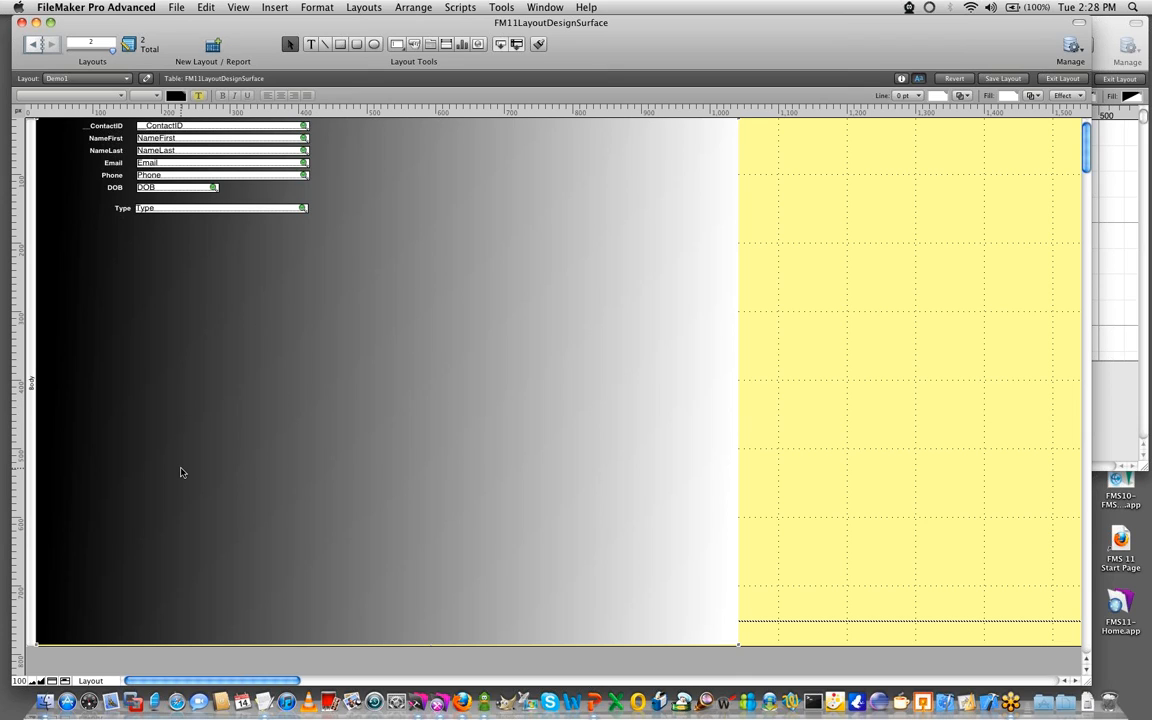
- Shrink the FM11 window back to half width and bring the FM12 window in front of it
{"action": "left_click", "coordinate": [1104, 25]}
{"action": "left_click", "coordinate": [437, 30]}
{"action": "left_click_drag", "start_coordinate": [923, 631], "coordinate": [551, 465]}
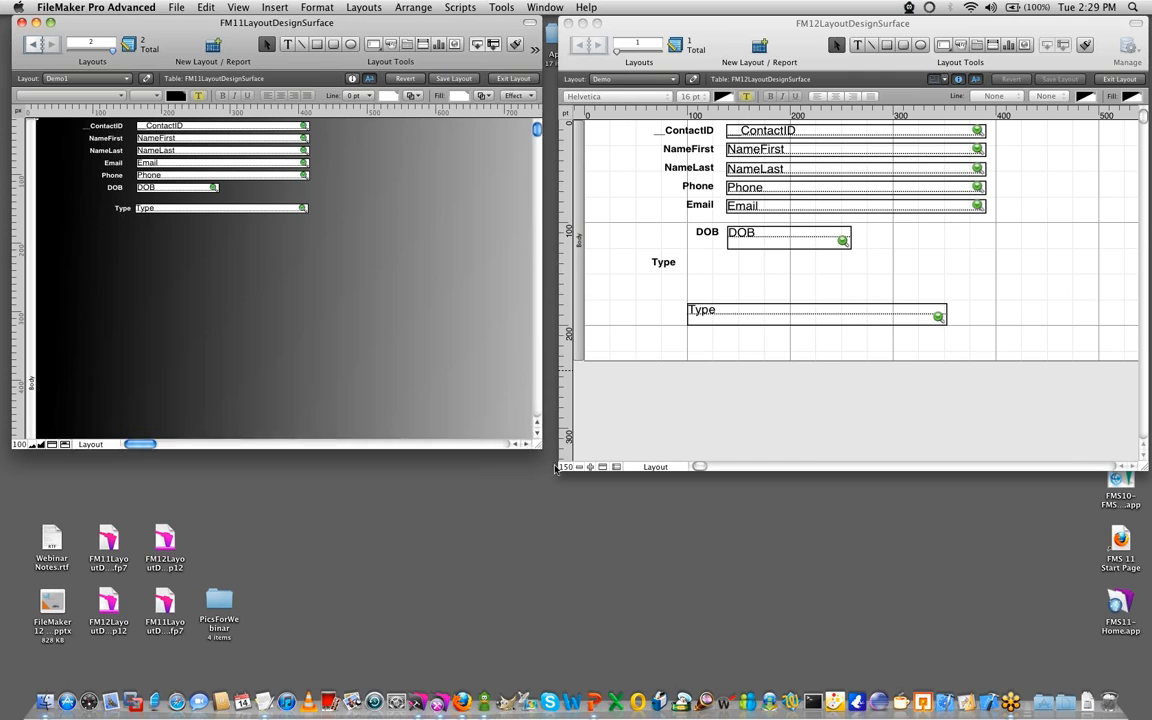
{"action": "left_click", "coordinate": [689, 384]}
{"action": "left_click_drag", "start_coordinate": [752, 23], "coordinate": [317, 34]}
- Select the FM12 layout's Body part and change its fill from a solid color to a gradient
{"action": "left_click", "coordinate": [144, 241]}
{"action": "left_click_drag", "start_coordinate": [1048, 185], "coordinate": [776, 124]}
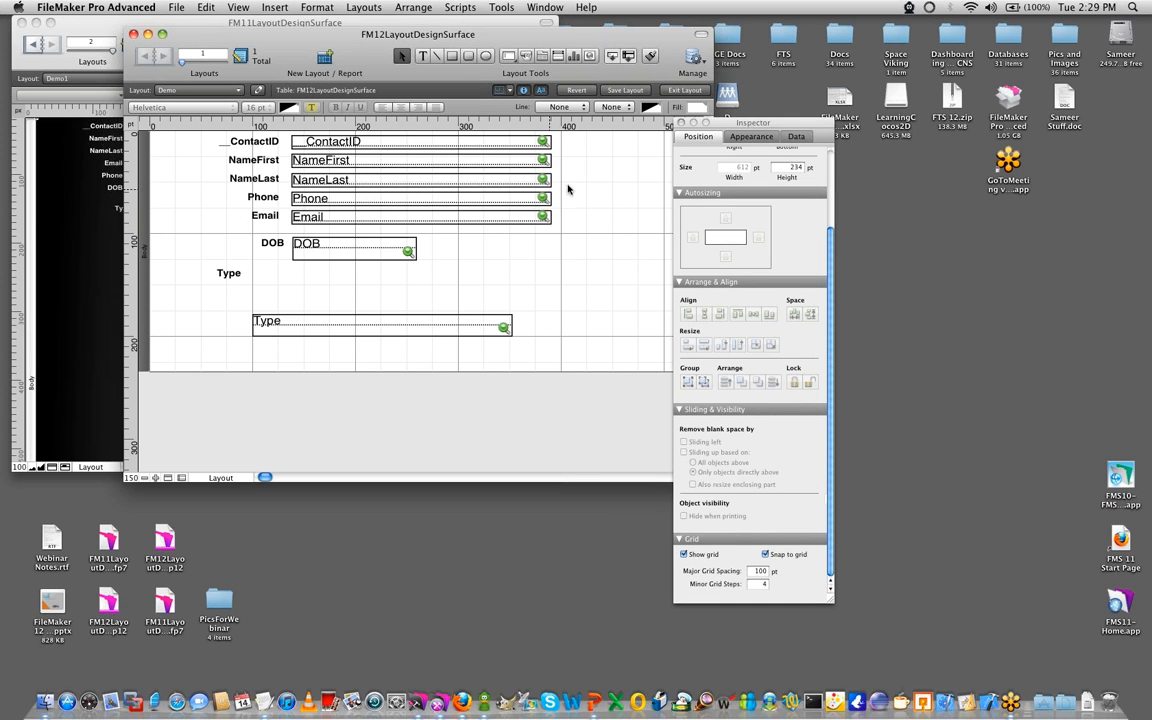
{"action": "left_click", "coordinate": [750, 136]}
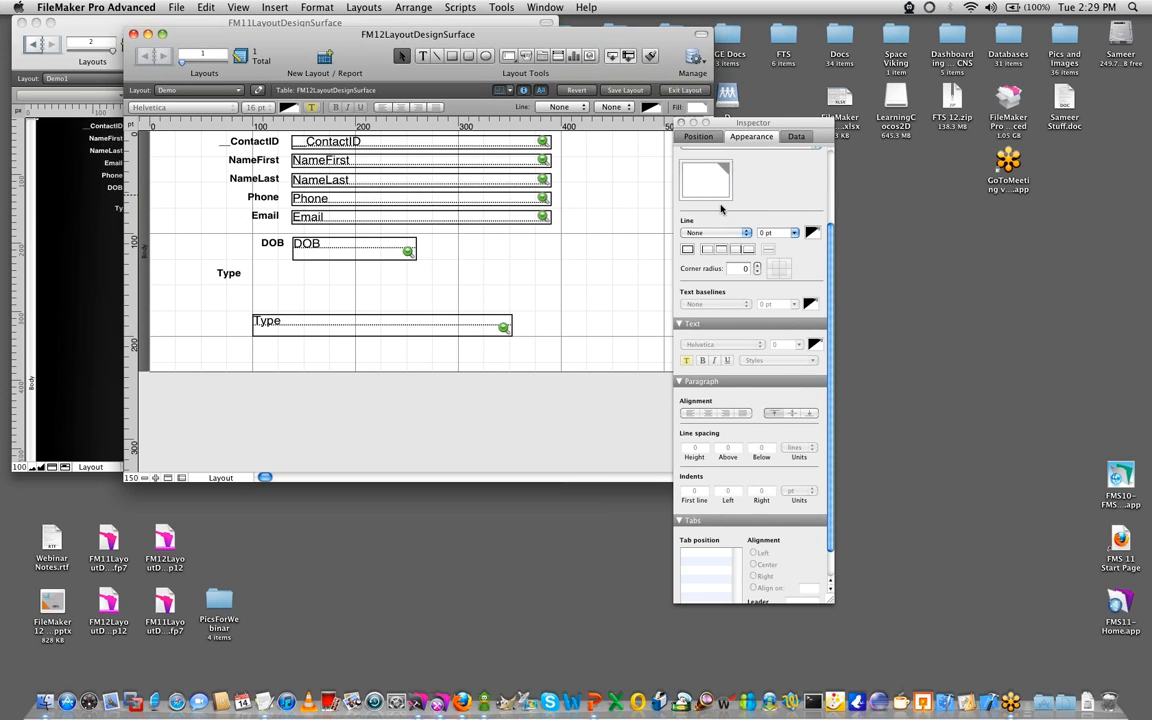
{"action": "scroll", "coordinate": [721, 208], "scroll_direction": "up", "scroll_amount": 5}
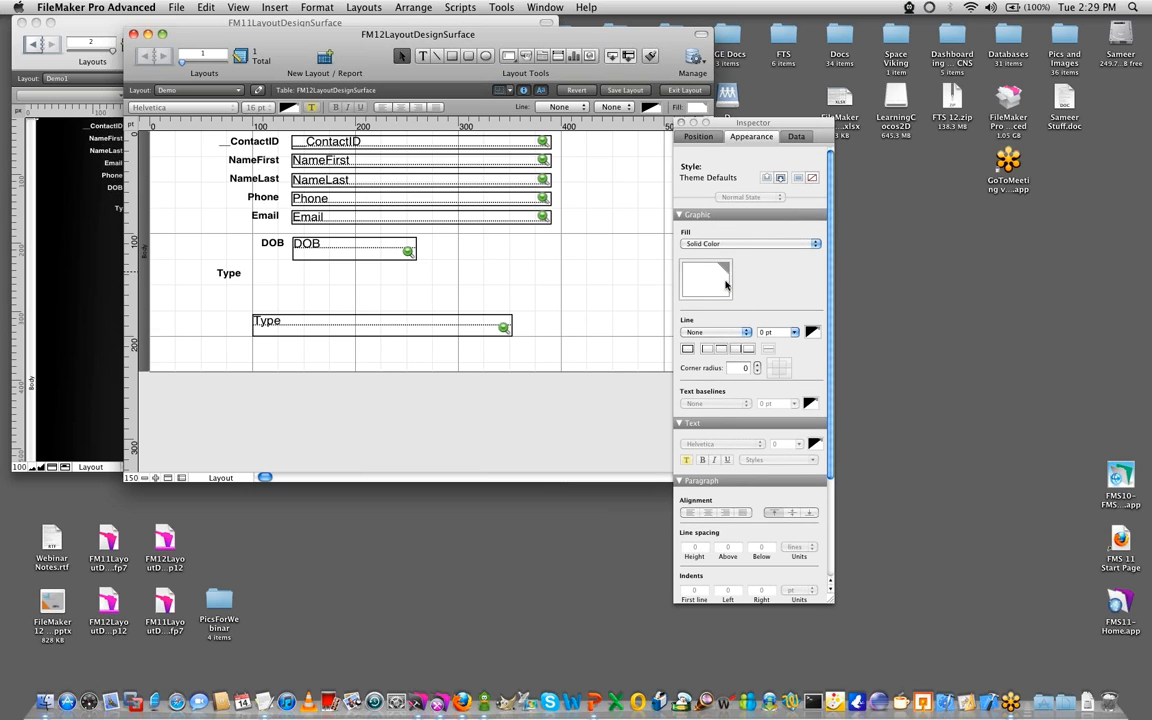
{"action": "left_click", "coordinate": [702, 244]}
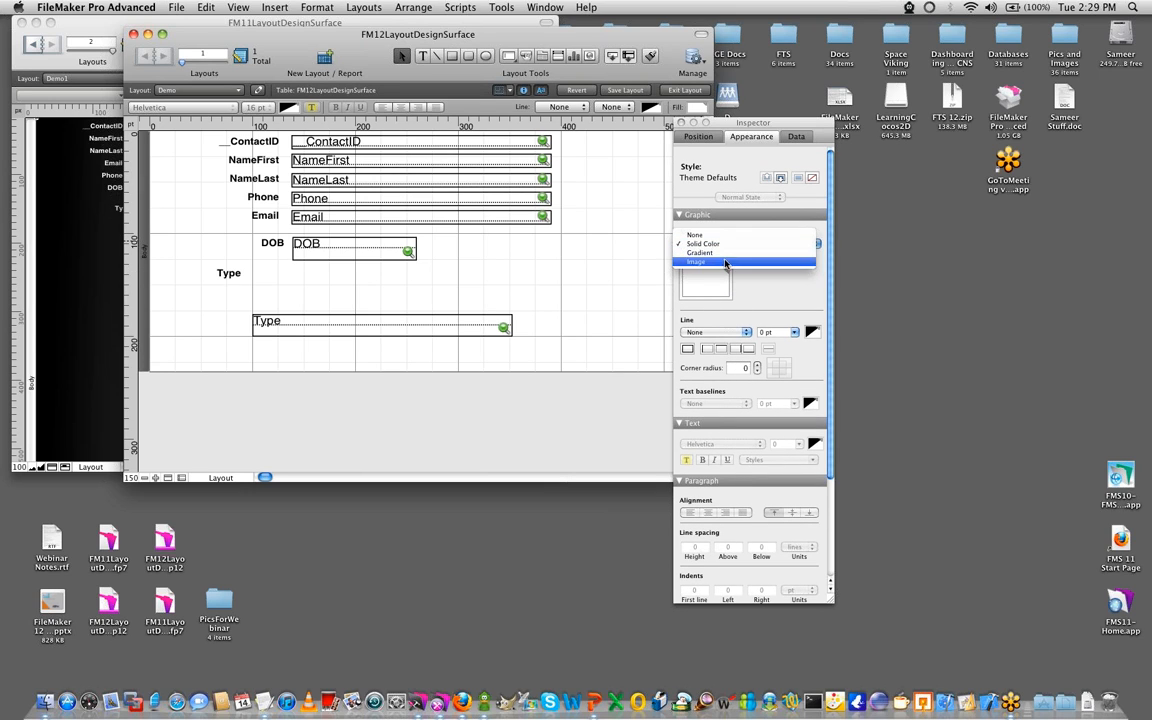
{"action": "left_click", "coordinate": [701, 254]}
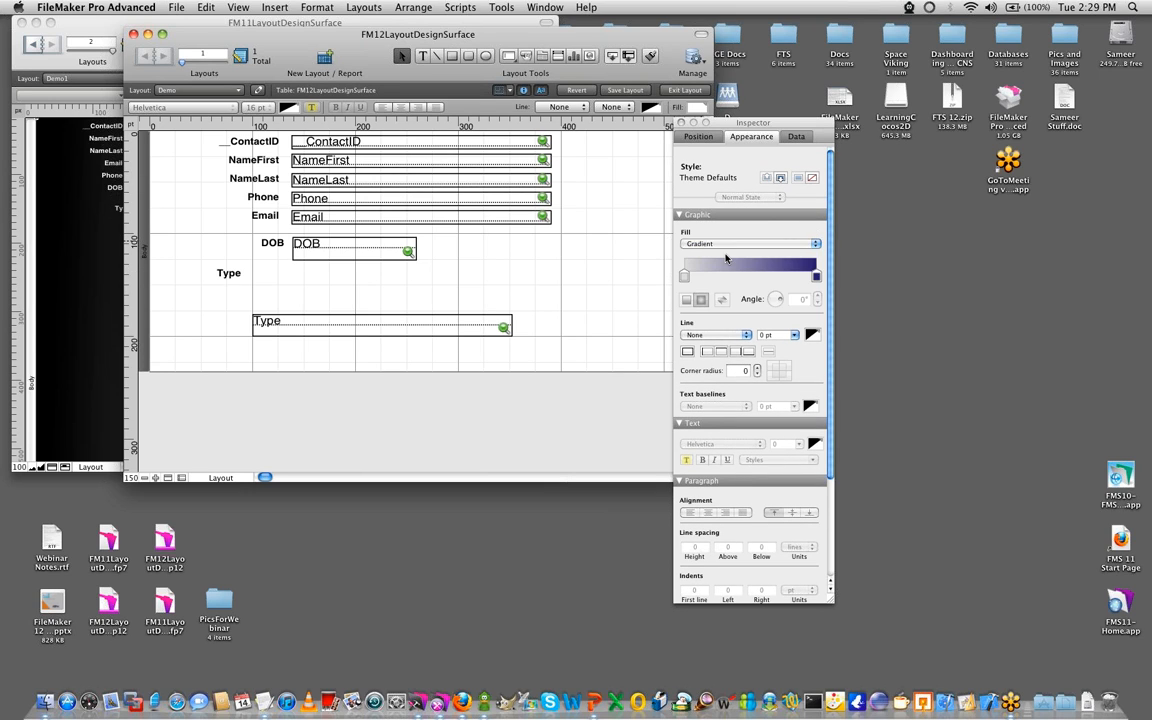
- Set the FM12 body gradient to run from white to black at a 225° angle
{"action": "left_click", "coordinate": [815, 278]}
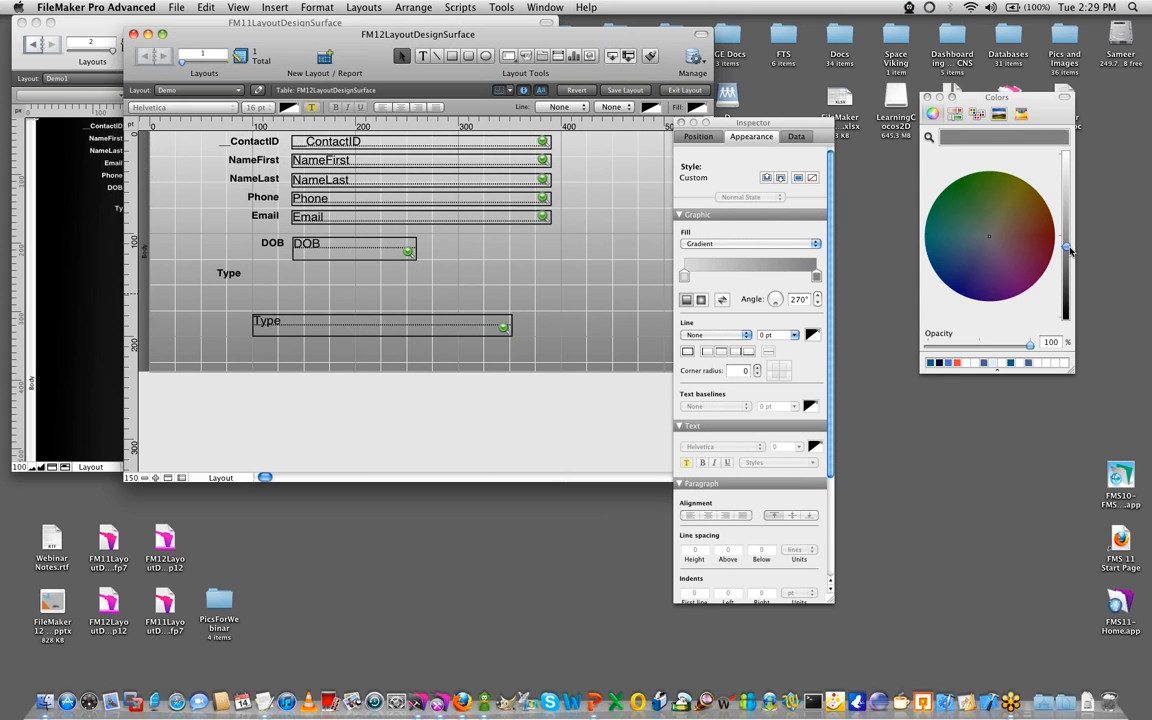
{"action": "left_click_drag", "start_coordinate": [1068, 250], "coordinate": [1066, 318]}
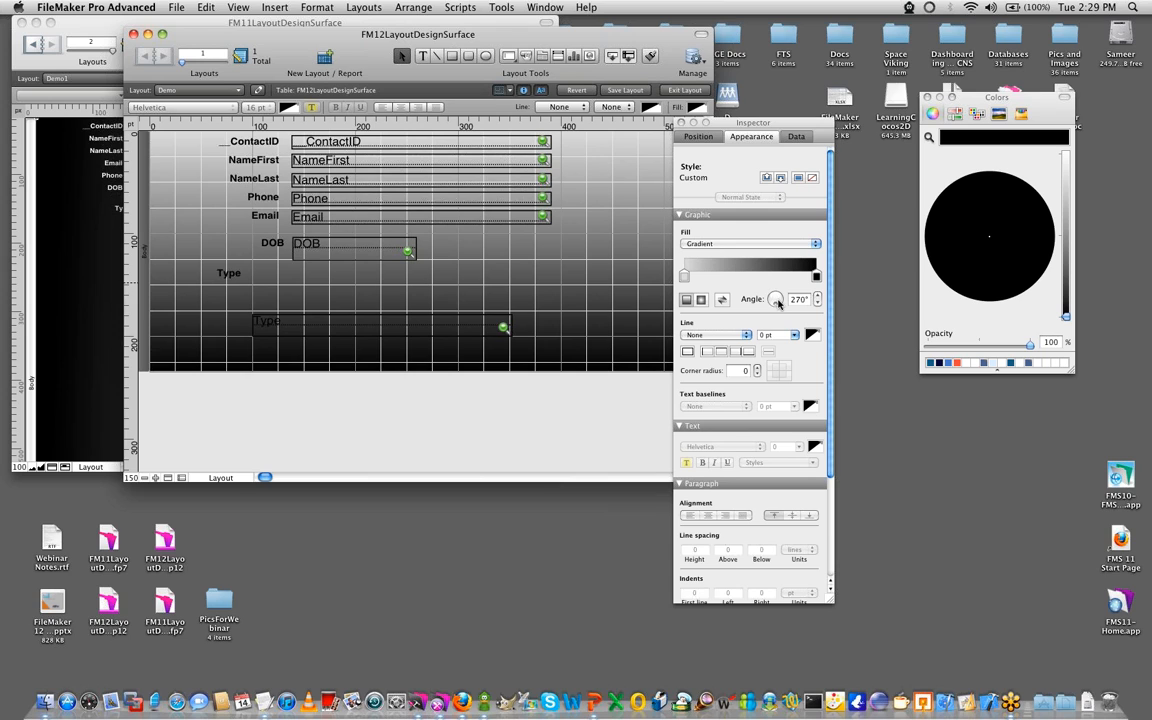
{"action": "left_click_drag", "start_coordinate": [776, 304], "coordinate": [773, 306]}
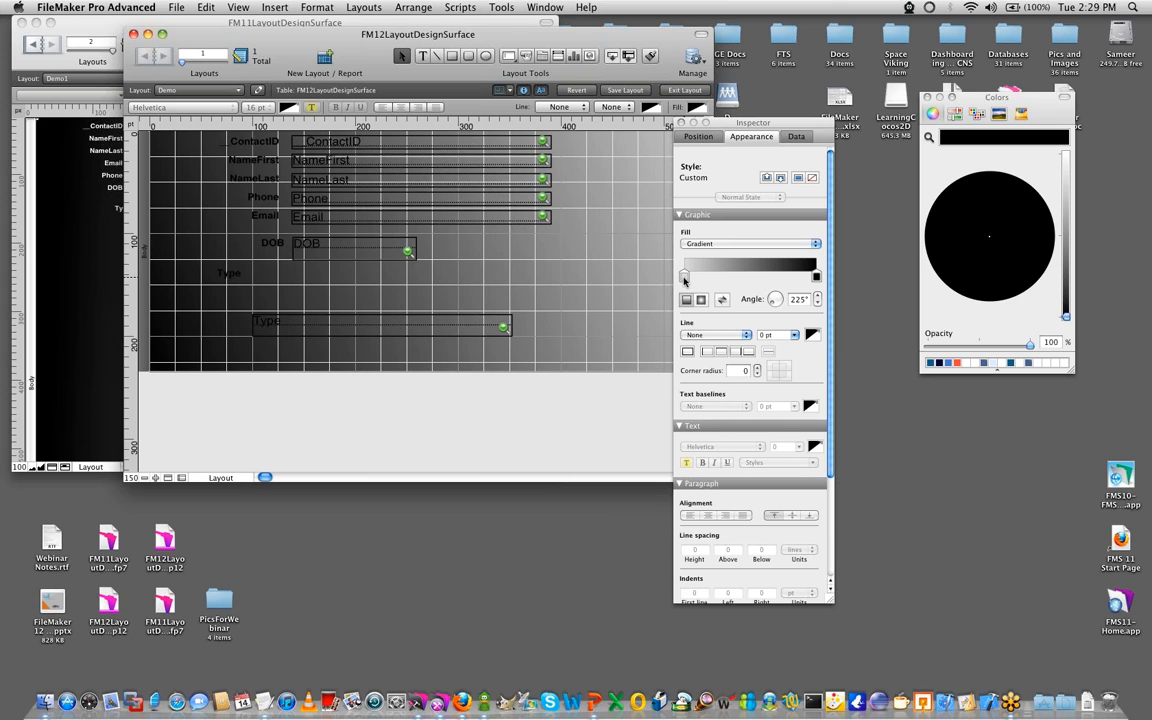
{"action": "left_click", "coordinate": [685, 277]}
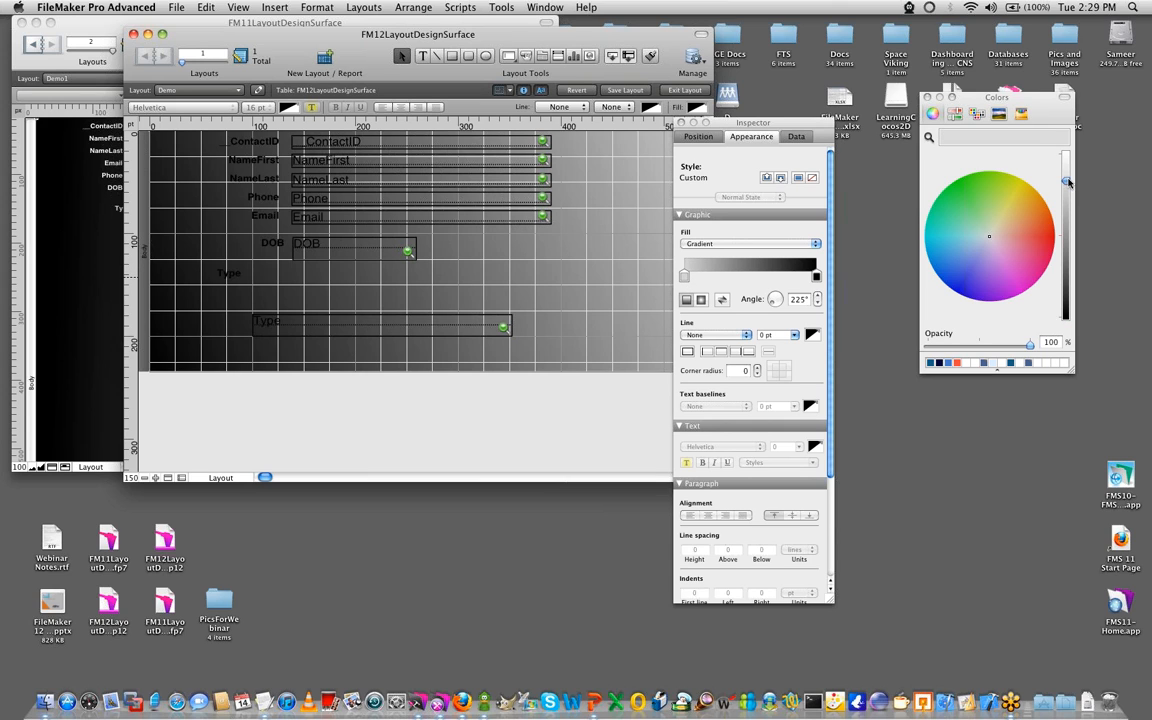
{"action": "left_click_drag", "start_coordinate": [1068, 181], "coordinate": [1066, 153]}
{"action": "left_click", "coordinate": [368, 356]}
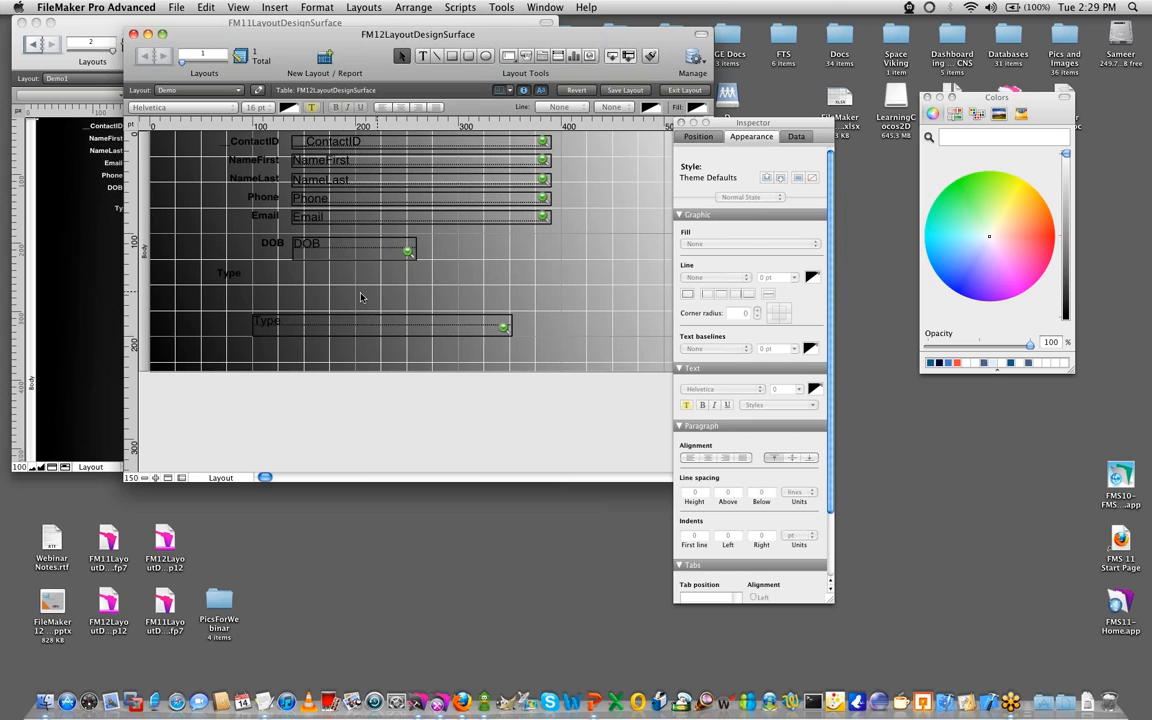
- Move the FM12 Type field up below the DOB field and place the Type label beside it
{"action": "left_click_drag", "start_coordinate": [388, 328], "coordinate": [426, 289]}
{"action": "key", "text": "Left"}
{"action": "key", "text": "Left"}
{"action": "key", "text": "Left"}
{"action": "key", "text": "Left"}
{"action": "key", "text": "Left"}
{"action": "key", "text": "Left"}
{"action": "key", "text": "Down"}
{"action": "key", "text": "Down"}
{"action": "key", "text": "Down"}
{"action": "key", "text": "Down"}
{"action": "left_click_drag", "start_coordinate": [230, 274], "coordinate": [258, 278]}
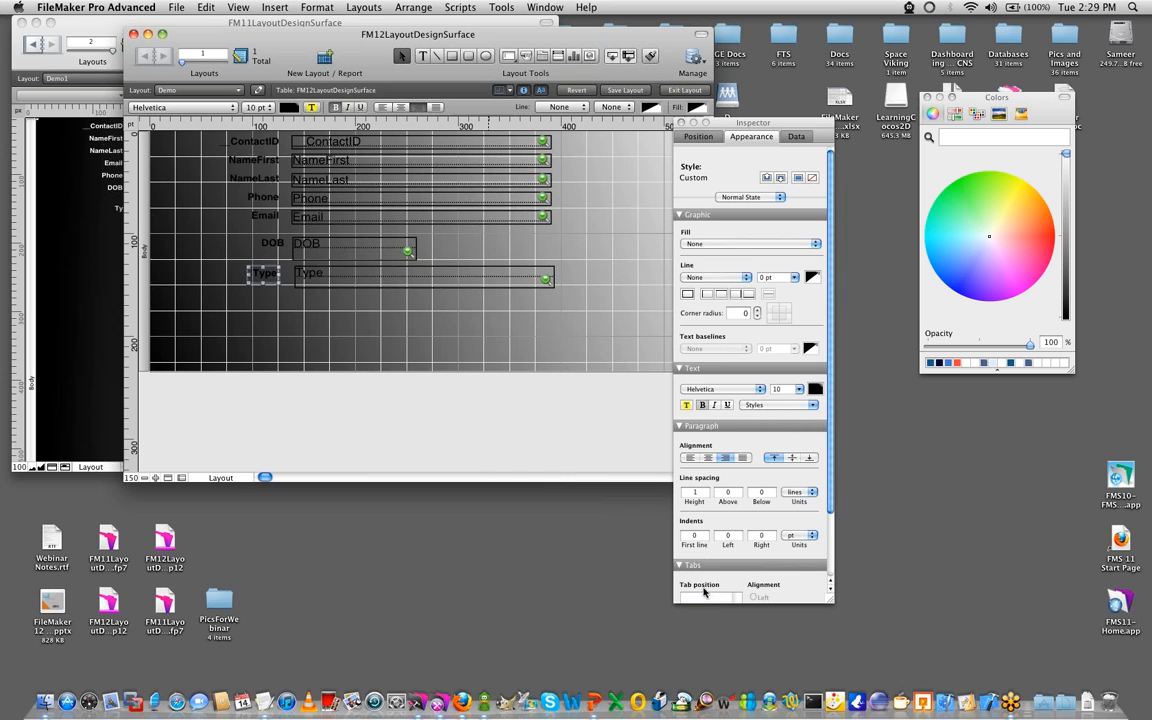
- Turn off Snap to grid for the FM12 layout
{"action": "left_click", "coordinate": [698, 136]}
{"action": "scroll", "coordinate": [760, 450], "scroll_direction": "down", "scroll_amount": 5}
{"action": "left_click", "coordinate": [788, 558]}
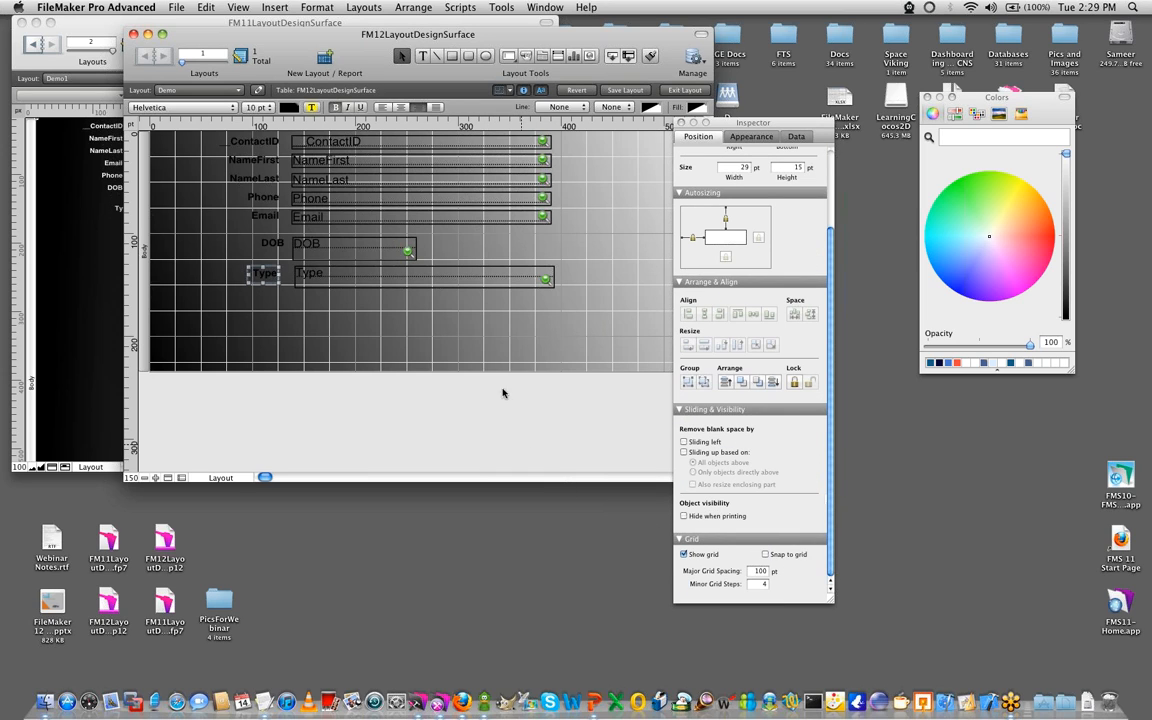
- Select all the FM12 fields and try setting their line color to white
{"action": "left_click", "coordinate": [455, 345]}
{"action": "left_click_drag", "start_coordinate": [590, 331], "coordinate": [311, 106]}
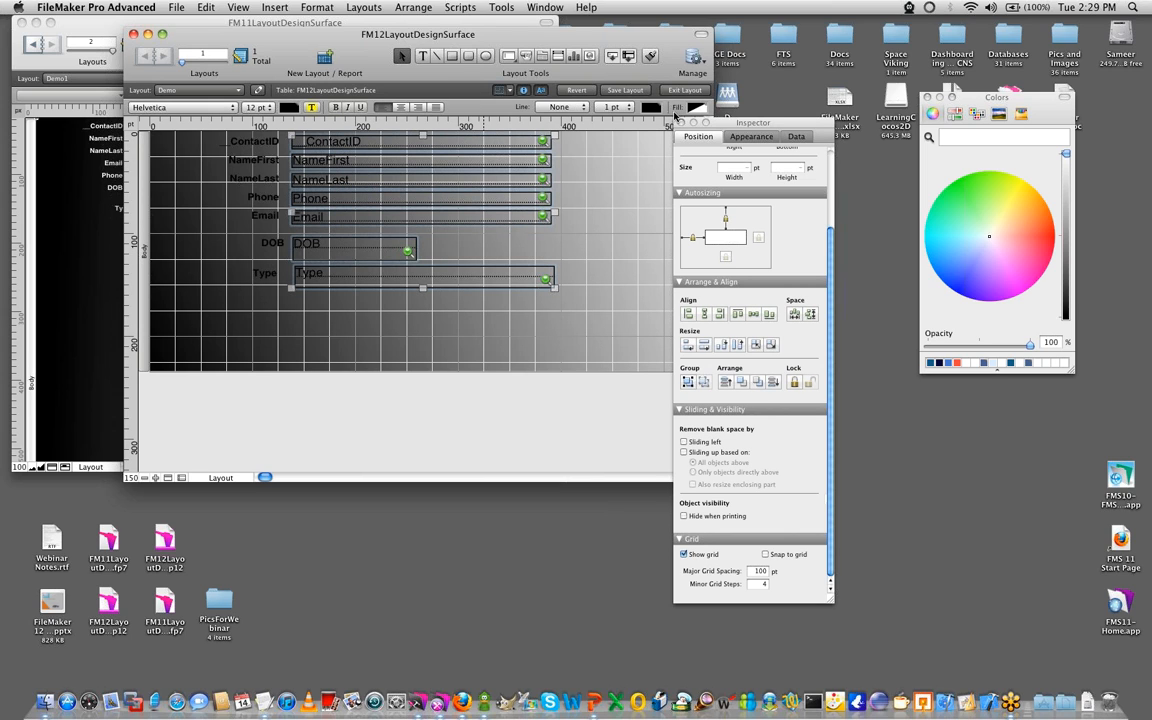
{"action": "left_click", "coordinate": [650, 107]}
{"action": "left_click", "coordinate": [655, 121]}
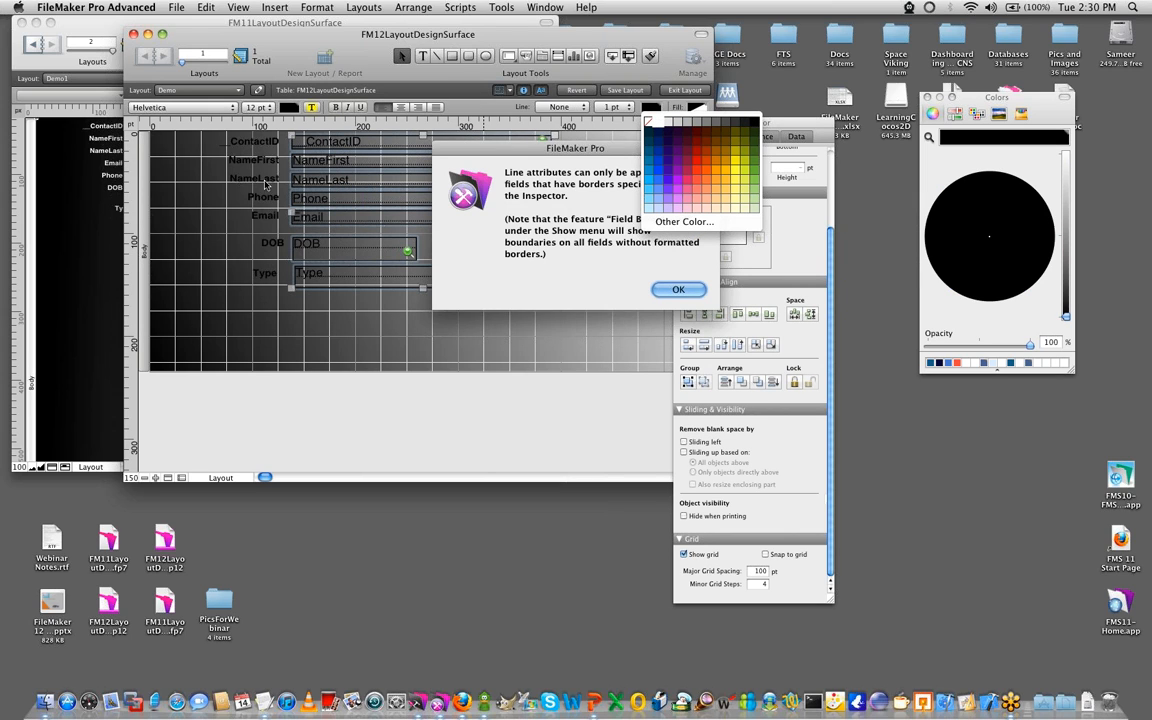
{"action": "left_click", "coordinate": [677, 290]}
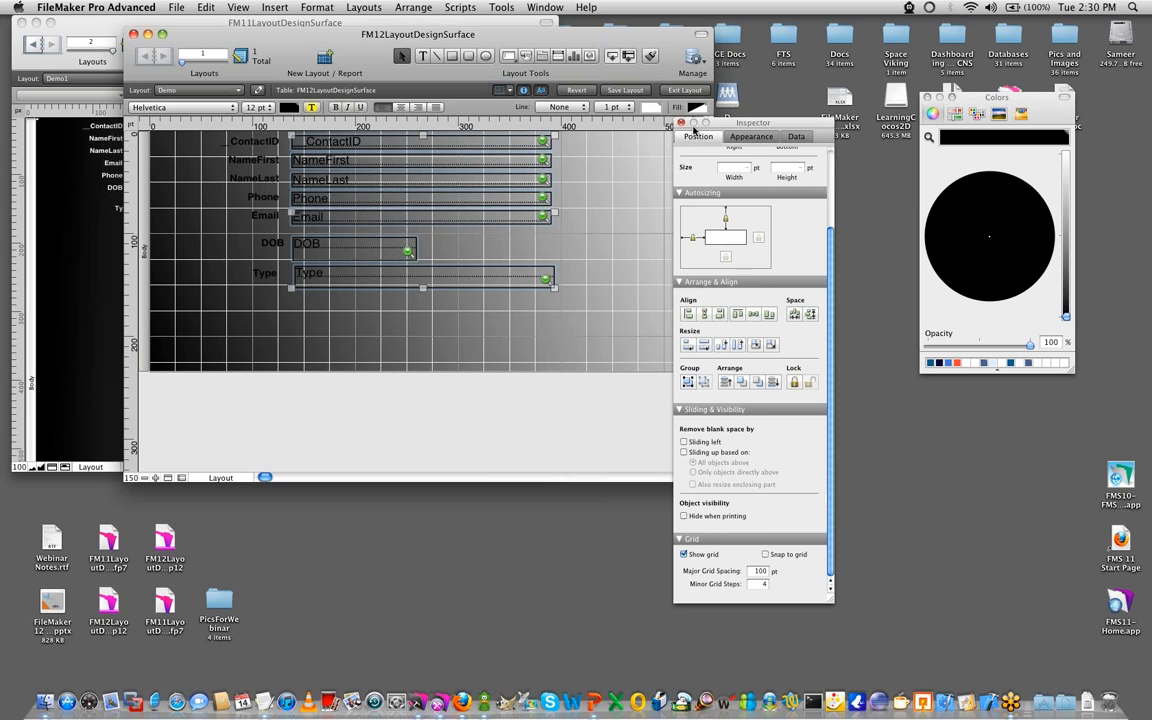
- Give all the selected FM12 fields a solid white fill over the gradient body
{"action": "left_click_drag", "start_coordinate": [746, 124], "coordinate": [850, 129]}
{"action": "left_click", "coordinate": [697, 107]}
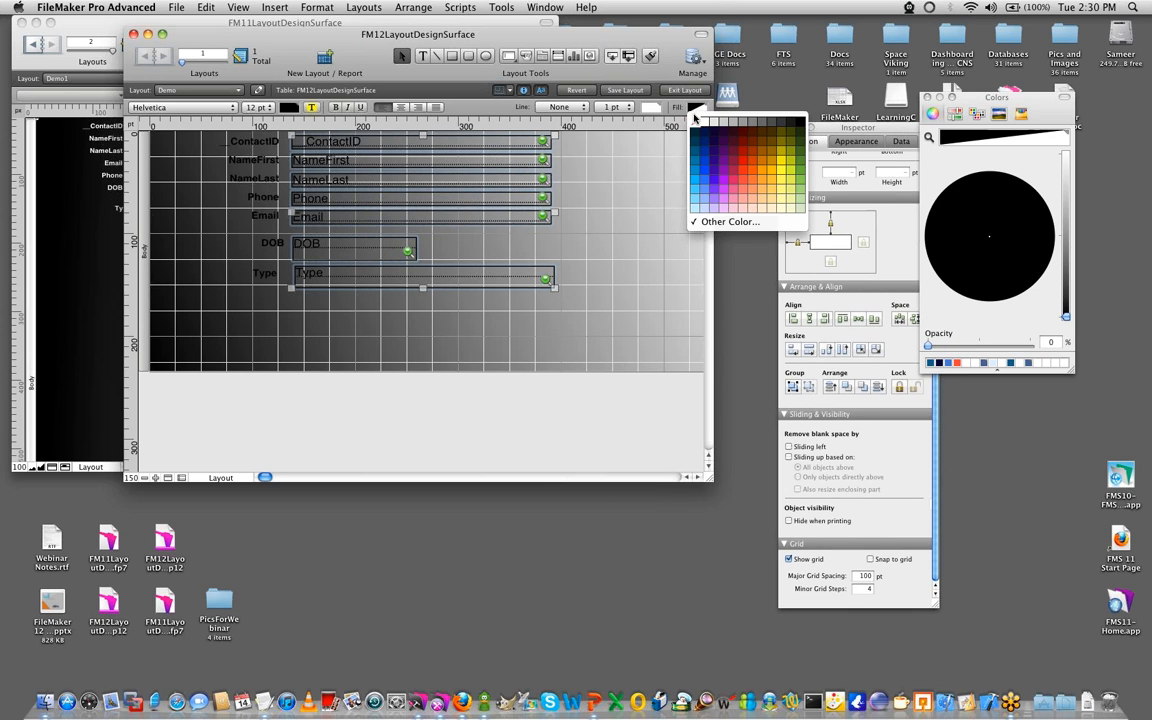
{"action": "left_click", "coordinate": [706, 124]}
{"action": "left_click", "coordinate": [424, 303]}
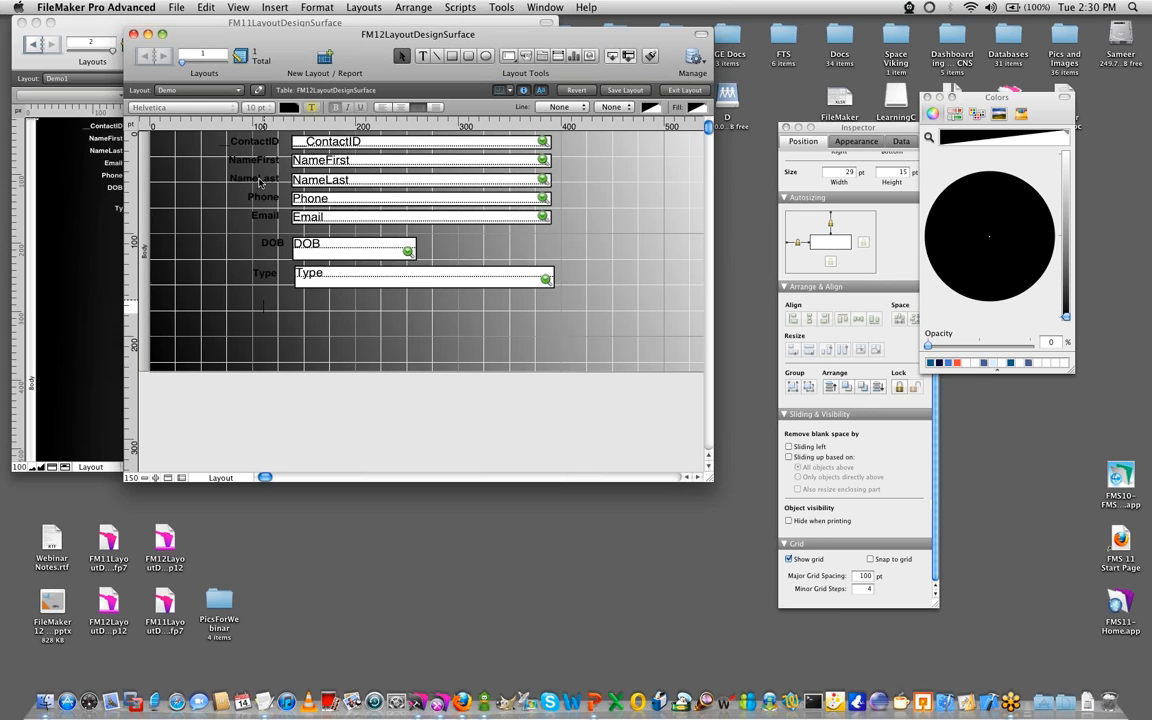
- Set the text color of all the FM12 field labels to white
{"action": "left_click_drag", "start_coordinate": [265, 300], "coordinate": [216, 108]}
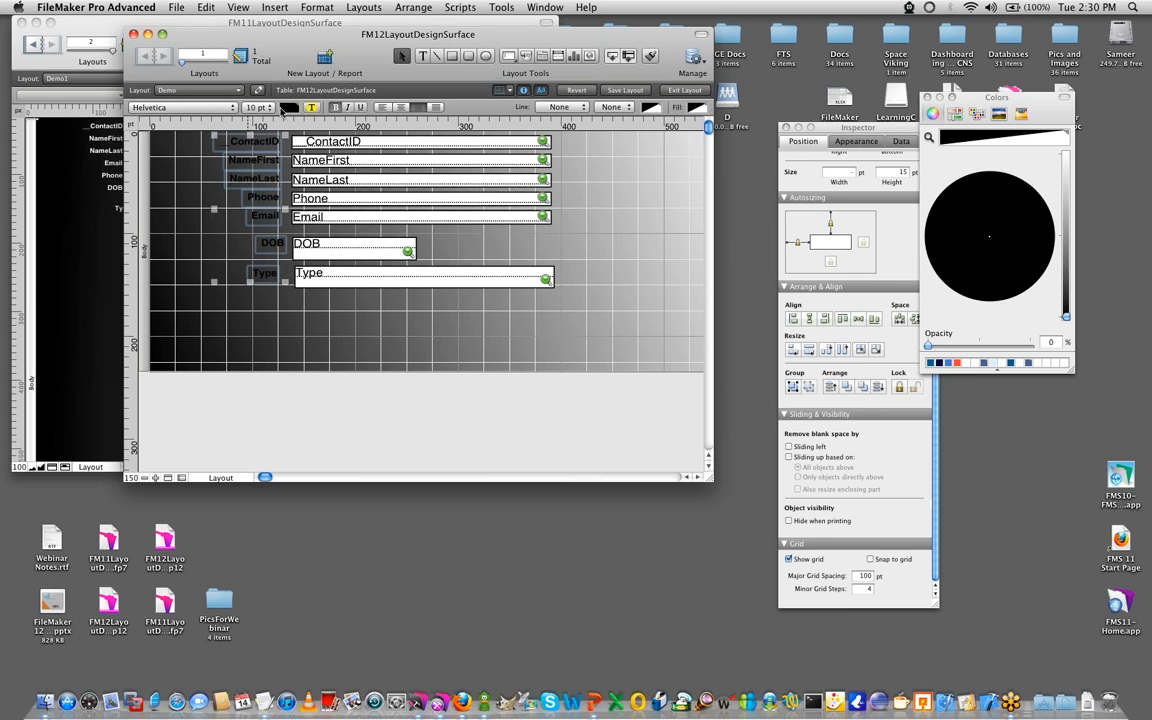
{"action": "left_click", "coordinate": [288, 107]}
{"action": "left_click", "coordinate": [288, 121]}
{"action": "left_click", "coordinate": [325, 355]}
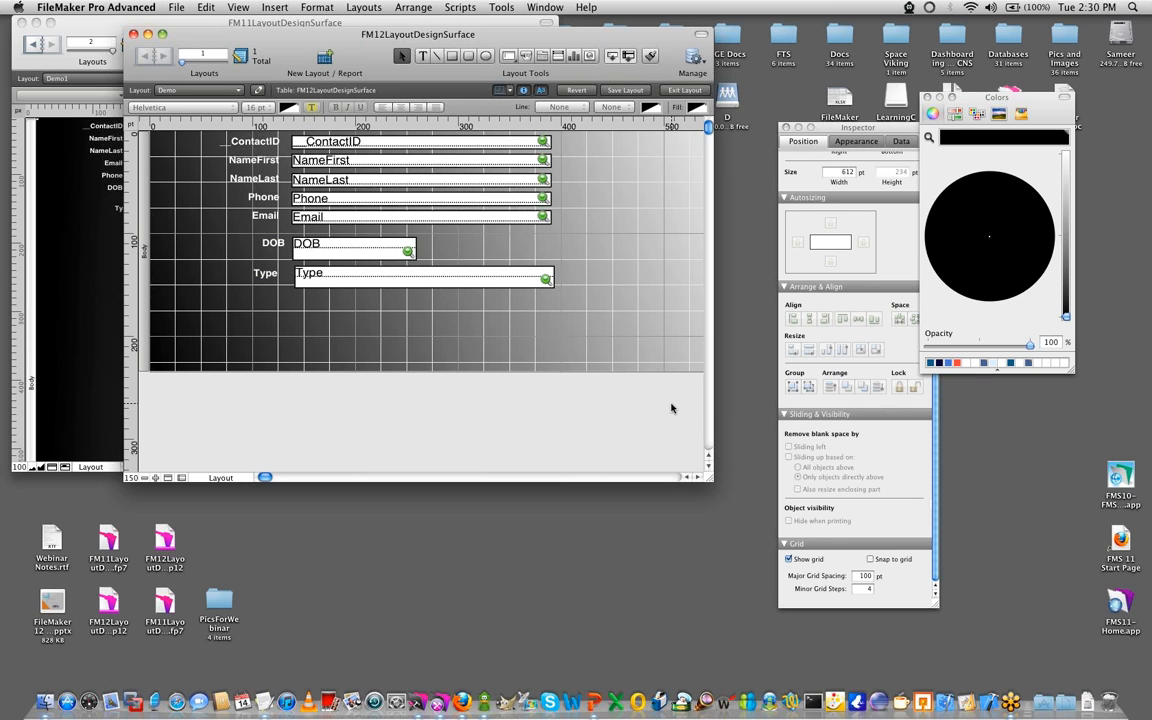
- Switch the FM12 and FM11 files to Browse mode and place their windows side by side to compare the backgrounds
{"action": "key", "text": "super+b"}
{"action": "left_click_drag", "start_coordinate": [289, 32], "coordinate": [645, 38]}
{"action": "left_click", "coordinate": [247, 366]}
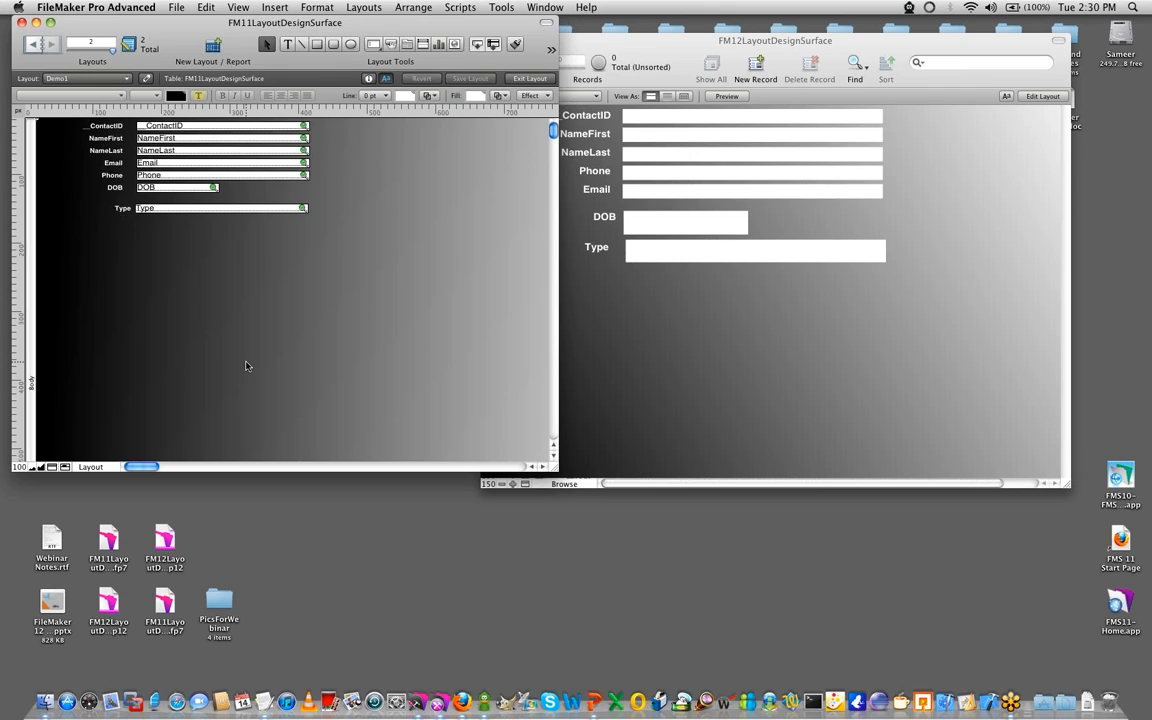
{"action": "key", "text": "super+b"}
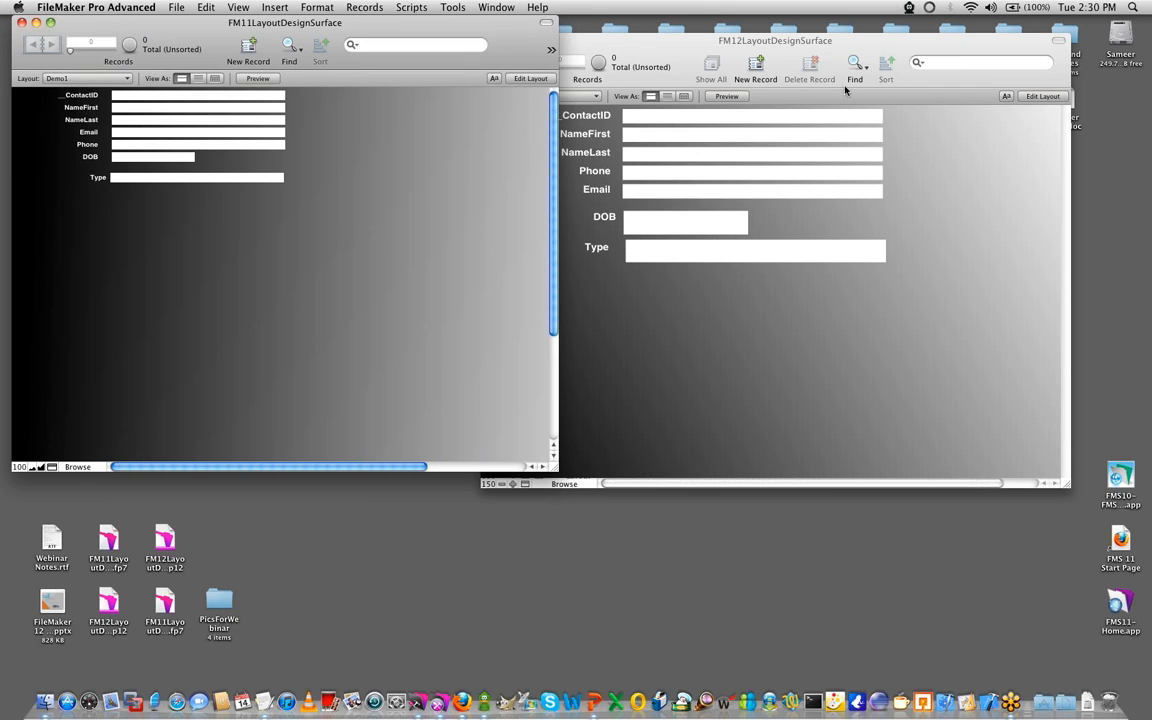
{"action": "left_click", "coordinate": [727, 42]}
{"action": "left_click_drag", "start_coordinate": [727, 42], "coordinate": [795, 24]}
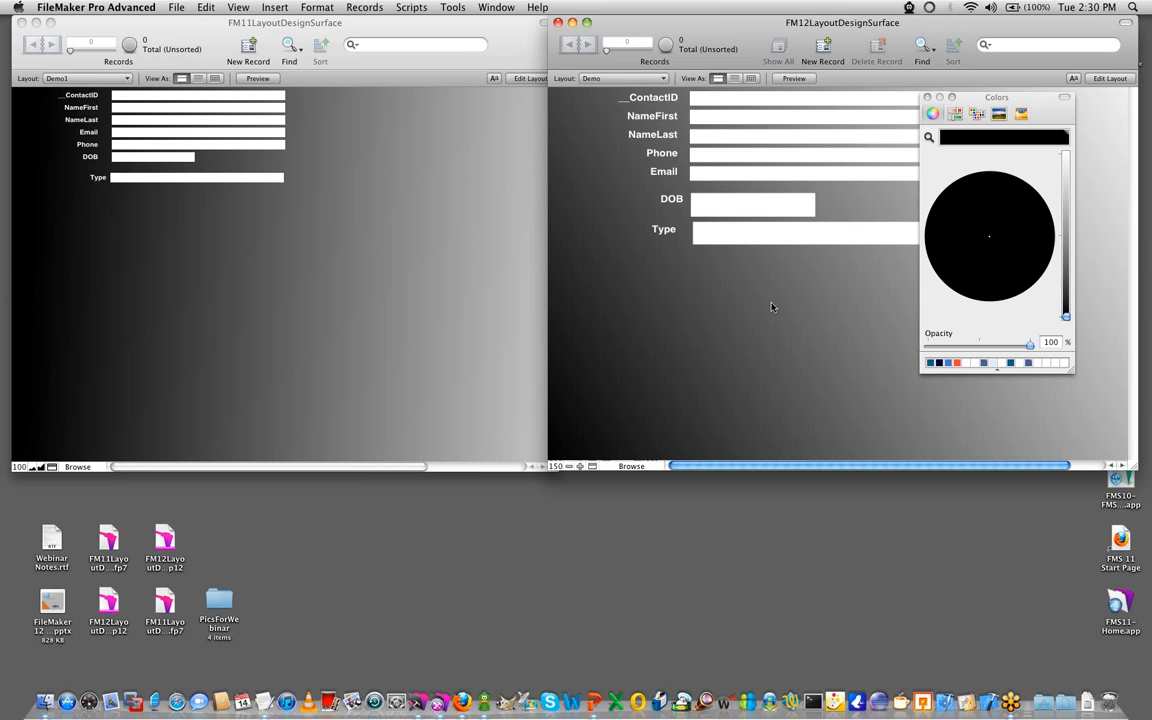
{"action": "left_click", "coordinate": [278, 308]}
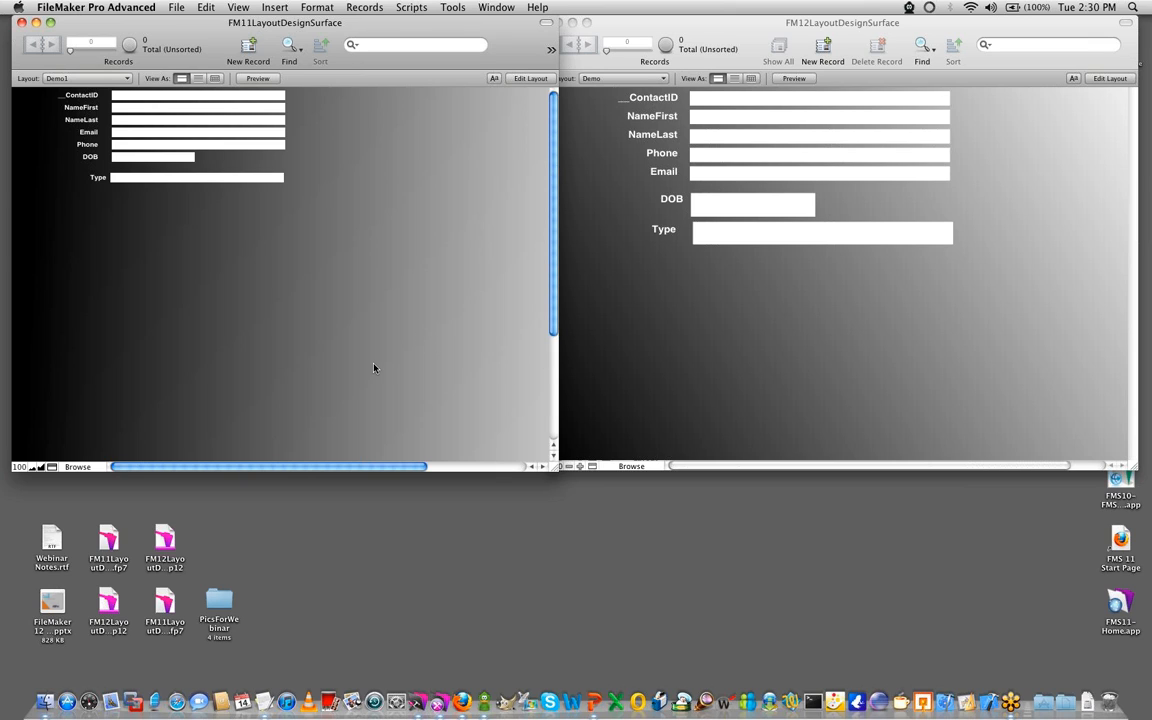
- Switch the FM12 file to Layout mode and replace the body's gradient fill with the StarCraft screenshot image
{"action": "left_click", "coordinate": [766, 388]}
{"action": "key", "text": "super+l"}
{"action": "left_click_drag", "start_coordinate": [781, 31], "coordinate": [398, 64]}
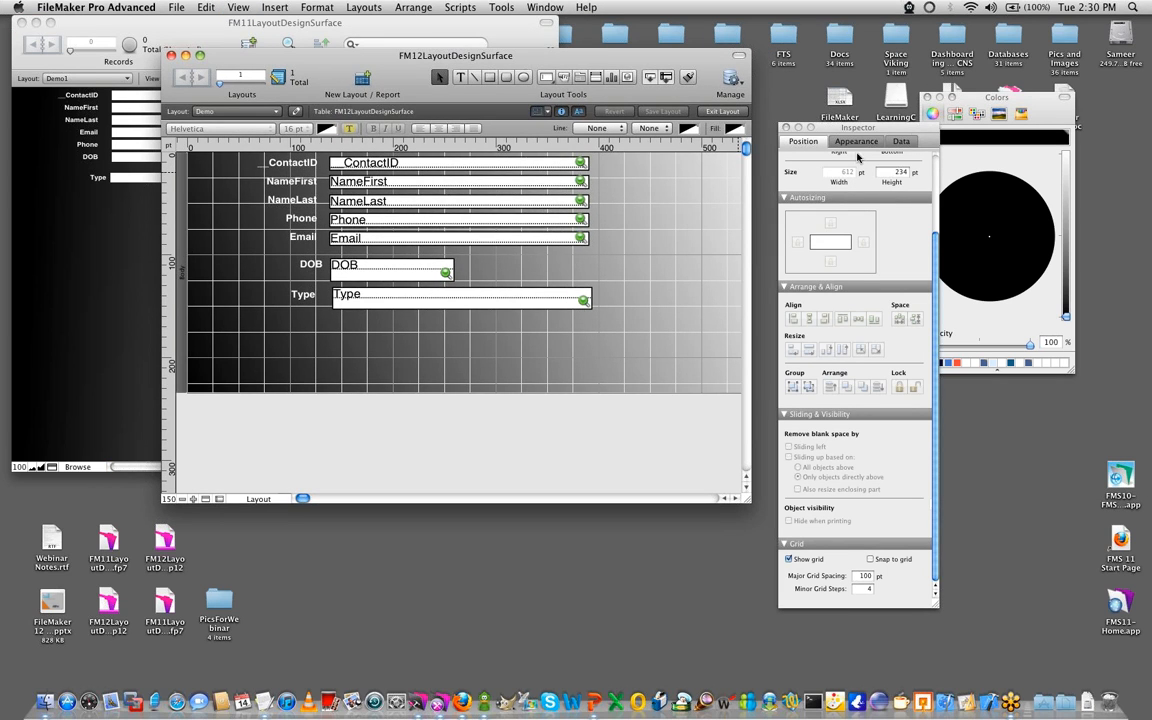
{"action": "left_click", "coordinate": [885, 140]}
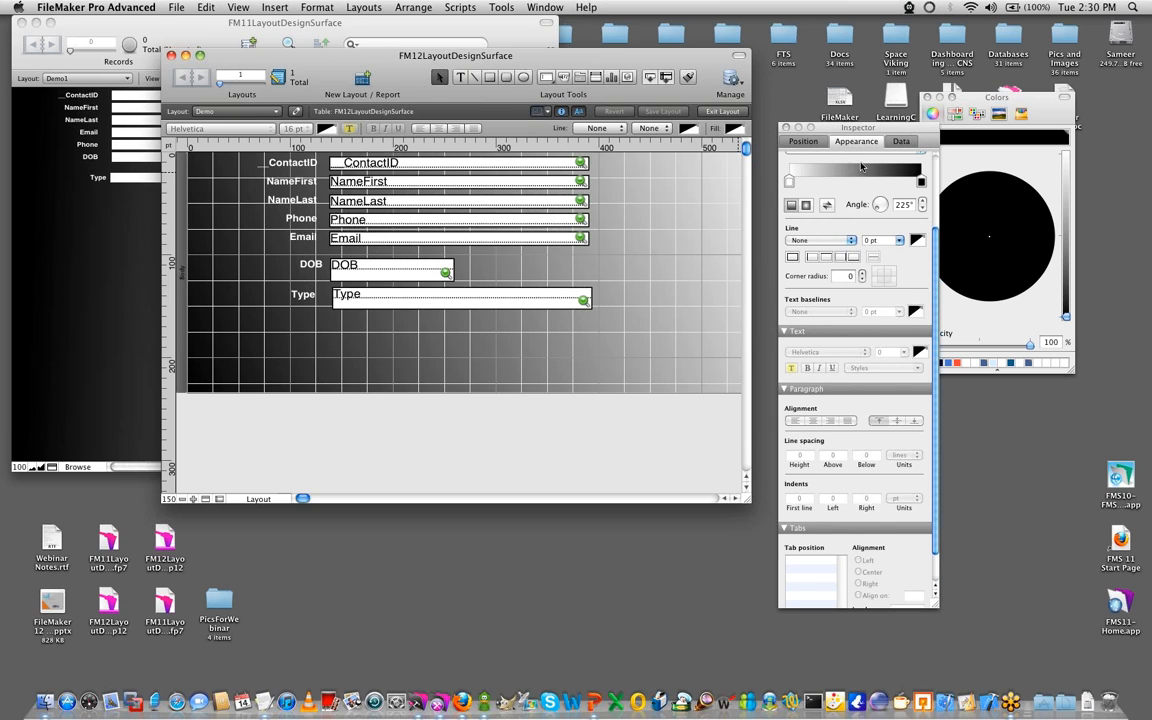
{"action": "scroll", "coordinate": [854, 265], "scroll_direction": "up", "scroll_amount": 5}
{"action": "left_click", "coordinate": [810, 244]}
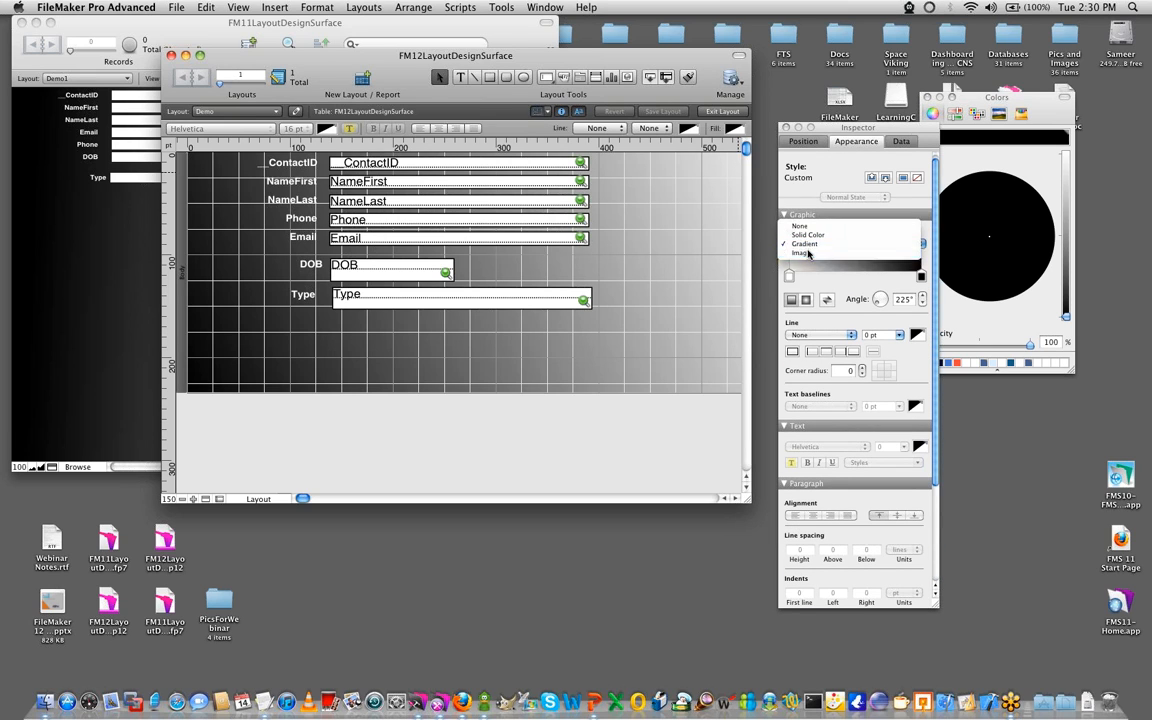
{"action": "left_click", "coordinate": [811, 255]}
{"action": "left_click", "coordinate": [649, 203]}
{"action": "double_click", "coordinate": [649, 205]}
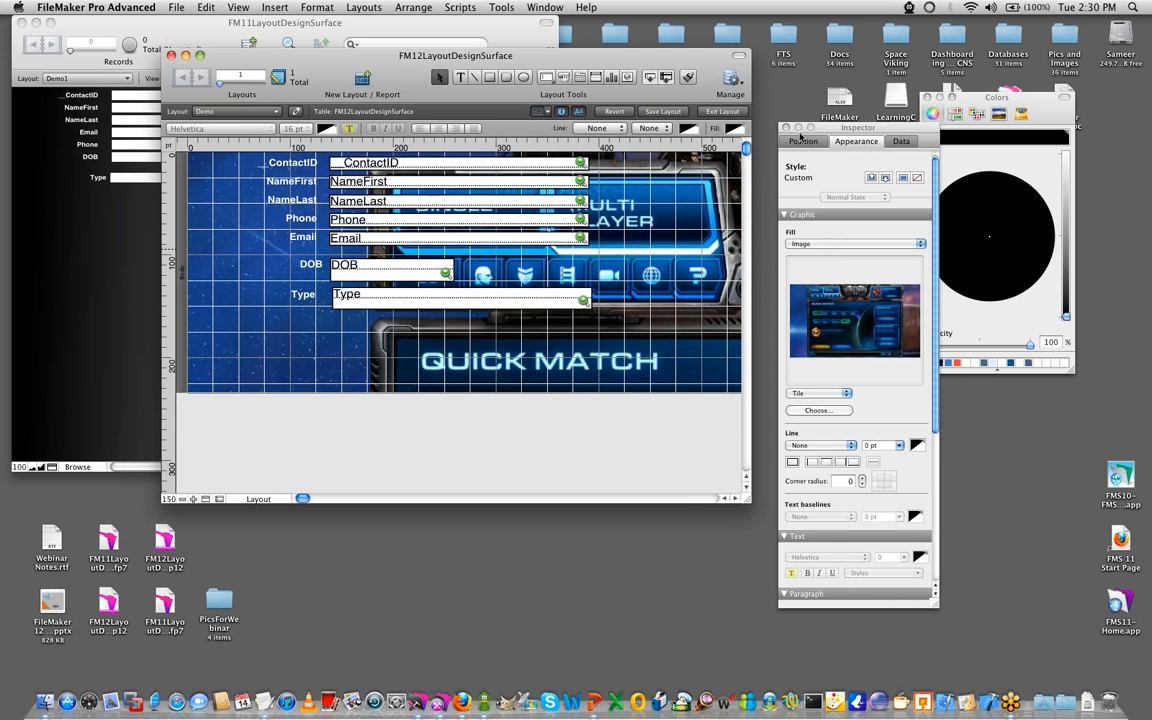
- Extend the FM12 body part downward and enlarge the layout window at 100% zoom to reveal the full background image
{"action": "left_click_drag", "start_coordinate": [854, 128], "coordinate": [1053, 20]}
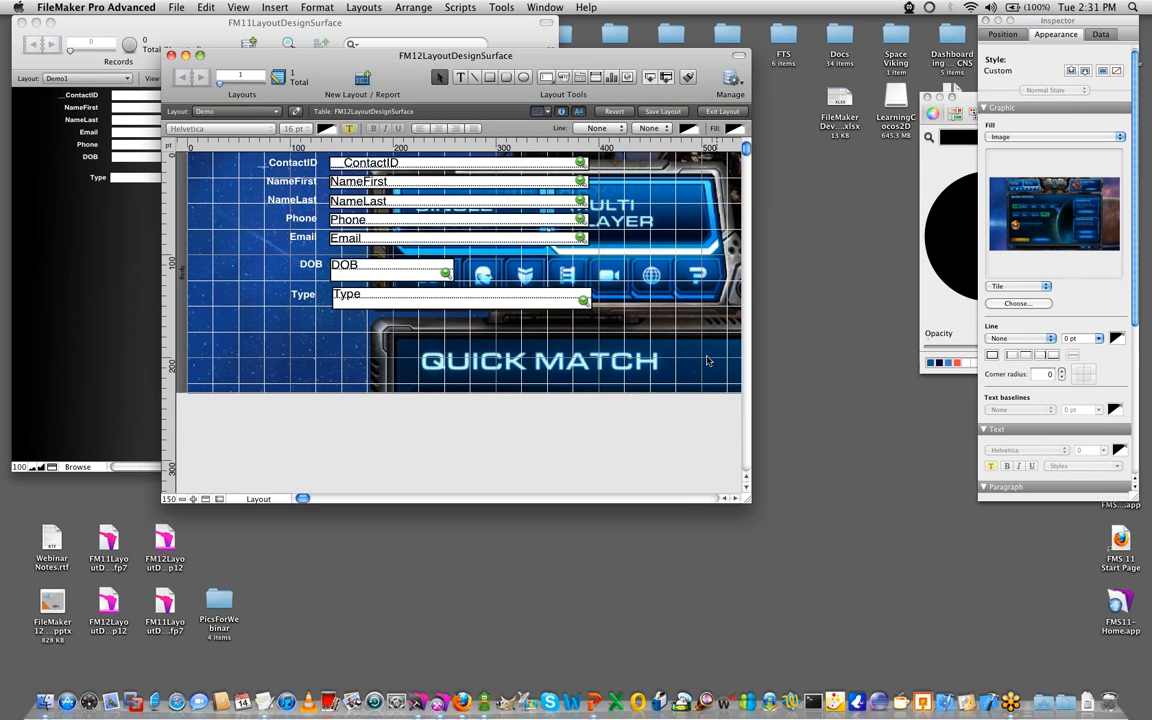
{"action": "scroll", "coordinate": [710, 420], "scroll_direction": "down", "scroll_amount": 15}
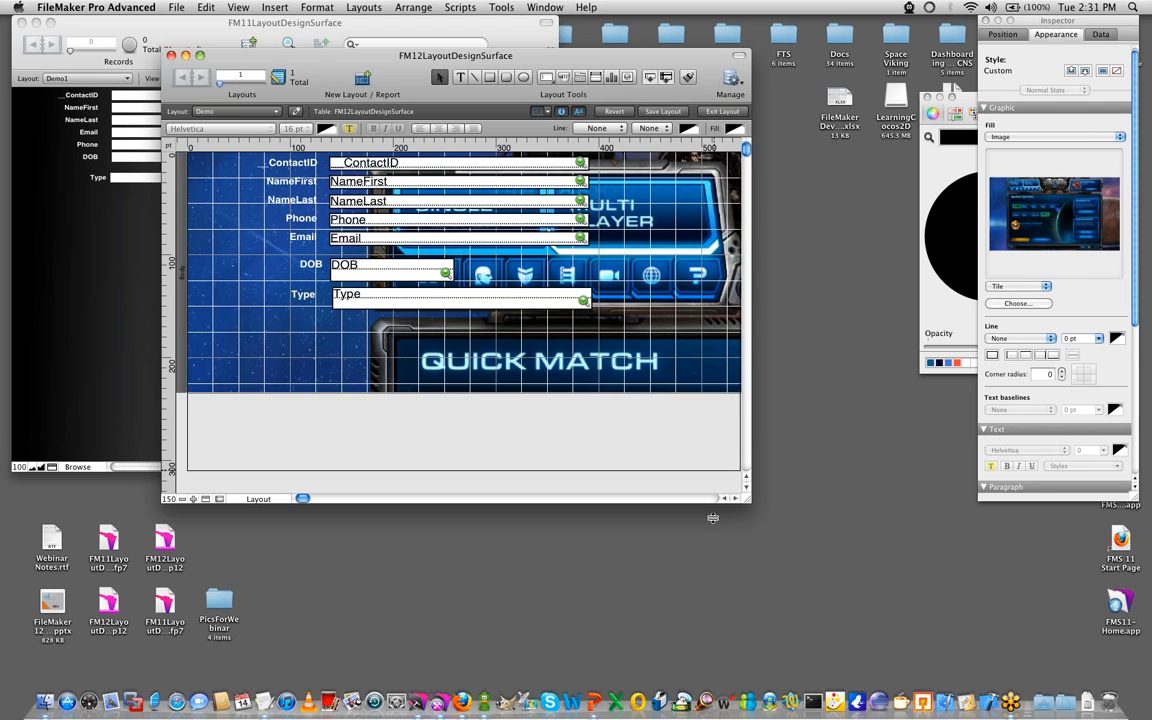
{"action": "scroll", "coordinate": [707, 419], "scroll_direction": "up", "scroll_amount": 15}
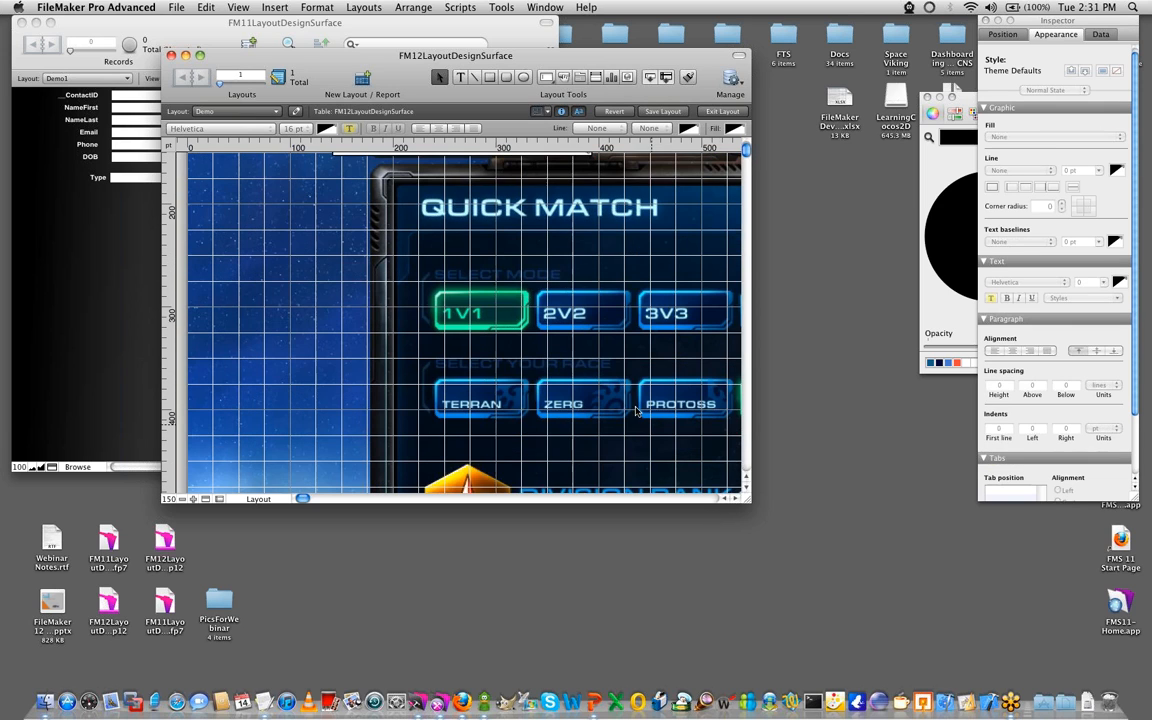
{"action": "left_click_drag", "start_coordinate": [750, 503], "coordinate": [1030, 658]}
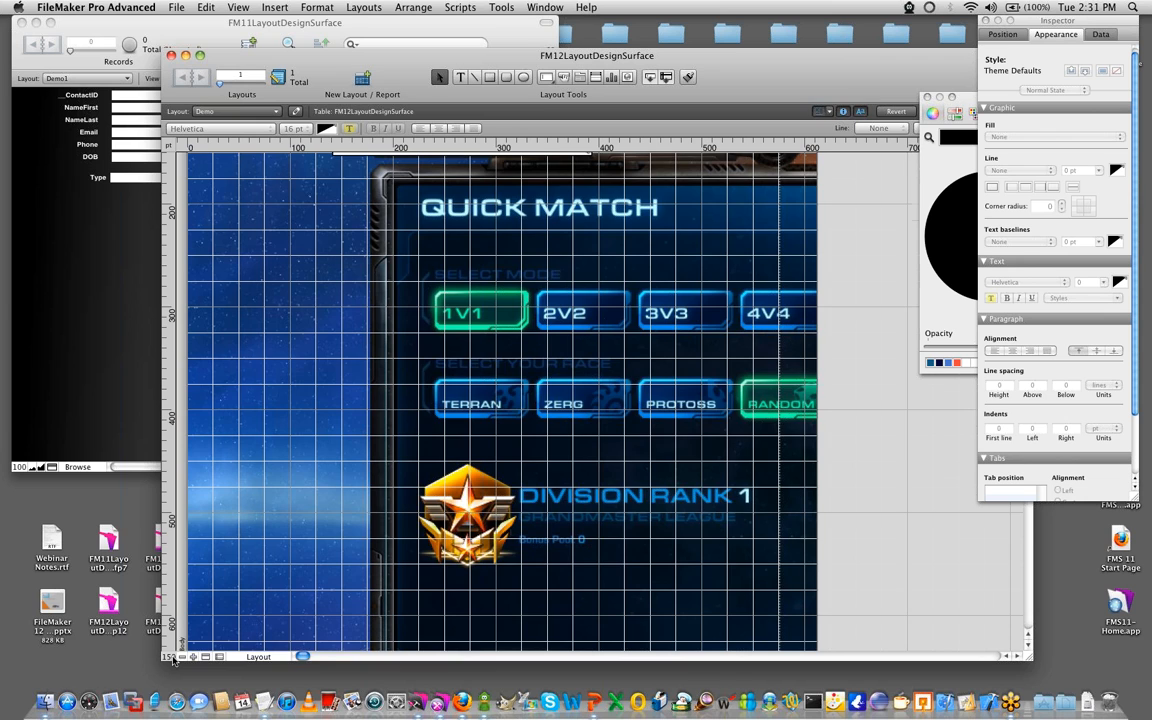
{"action": "left_click", "coordinate": [172, 658]}
{"action": "left_click_drag", "start_coordinate": [524, 63], "coordinate": [385, 30]}
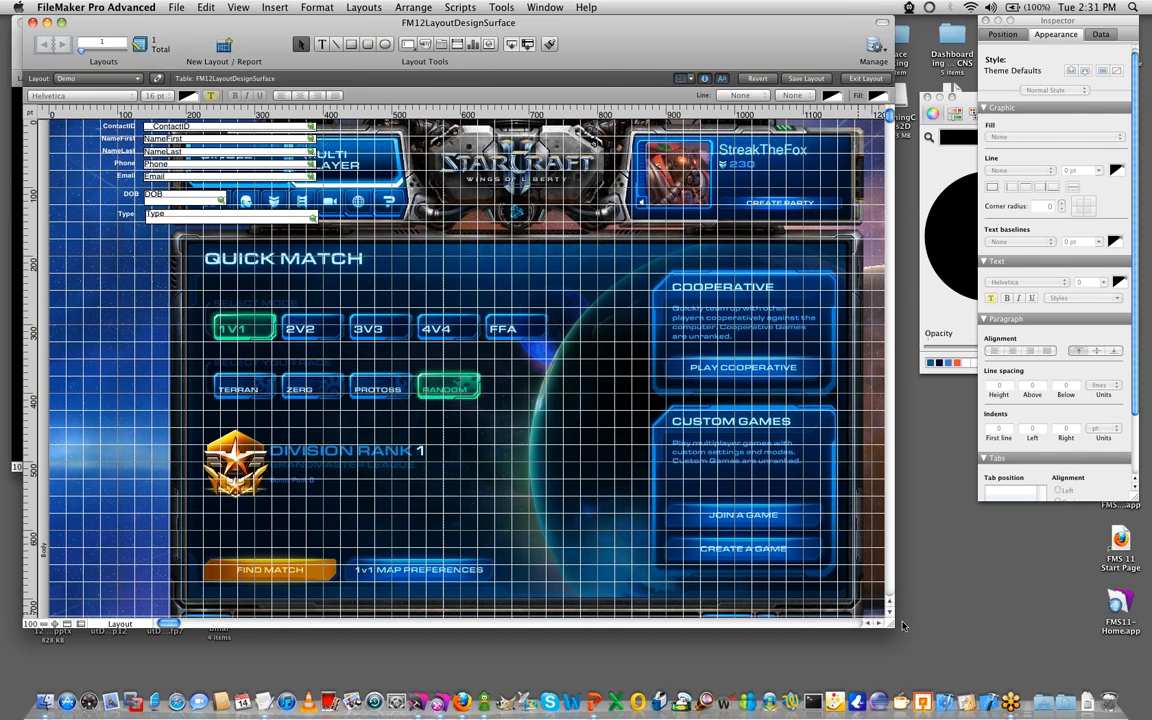
{"action": "left_click_drag", "start_coordinate": [895, 627], "coordinate": [988, 684]}
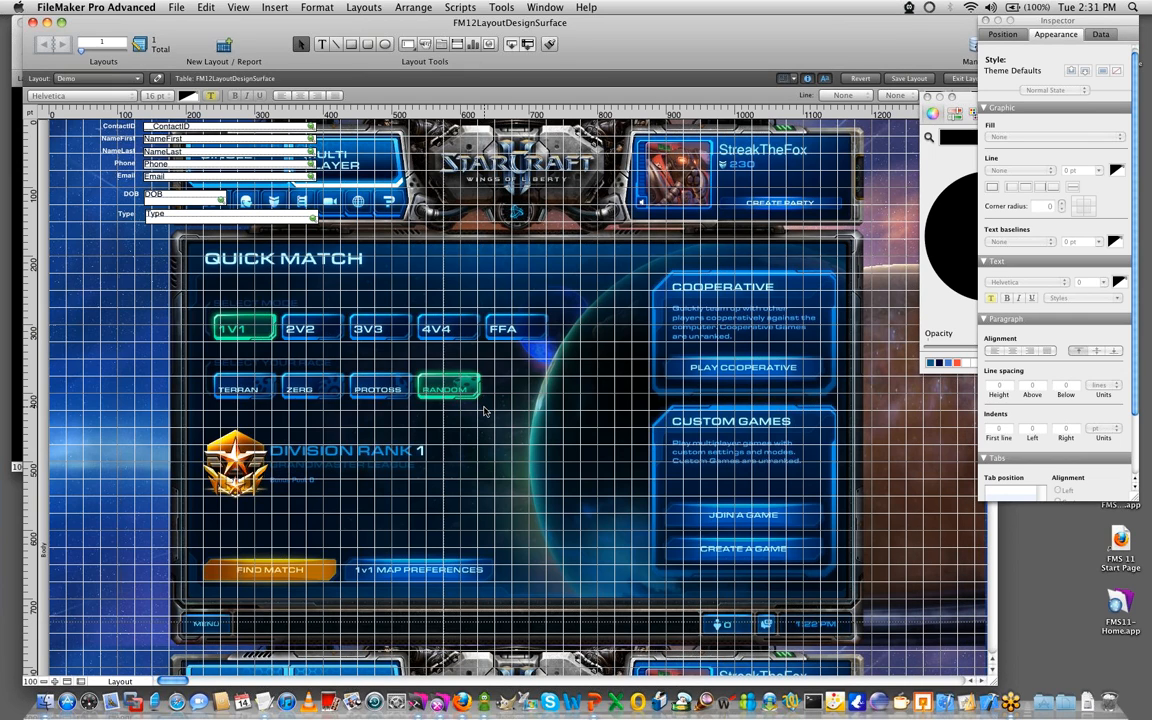
- Hide the layout grid over the background image
{"action": "scroll", "coordinate": [484, 411], "scroll_direction": "down", "scroll_amount": 1}
{"action": "scroll", "coordinate": [484, 411], "scroll_direction": "down", "scroll_amount": 4}
{"action": "left_click", "coordinate": [1002, 35]}
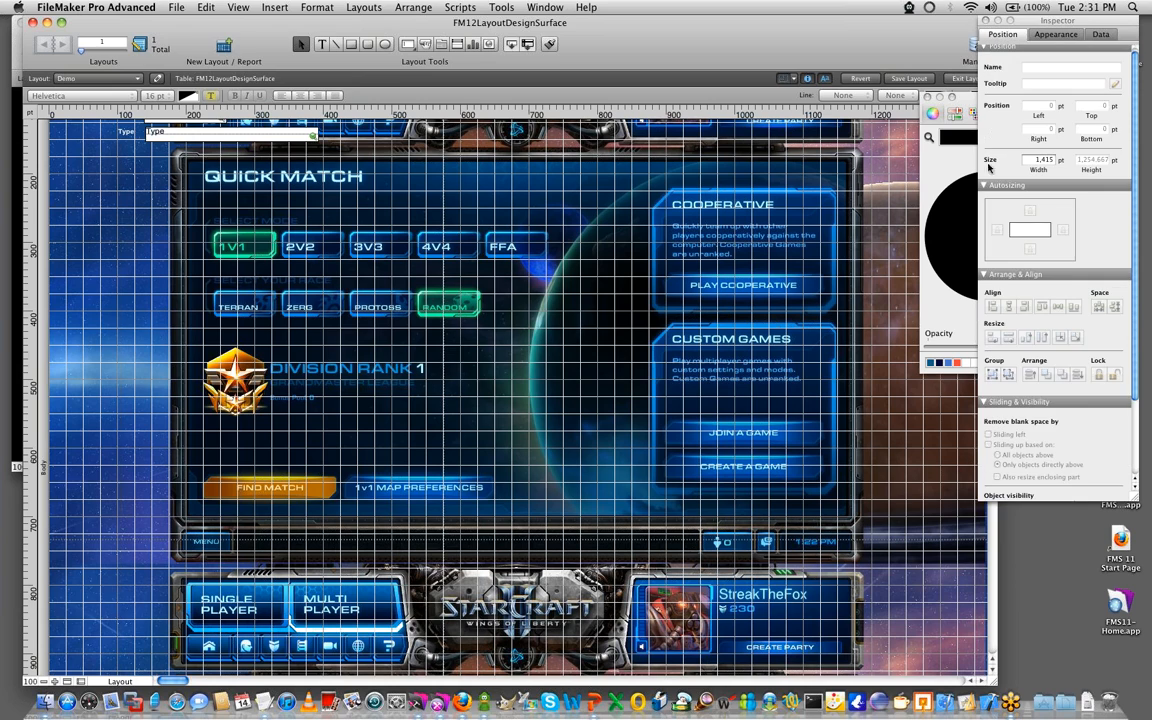
{"action": "scroll", "coordinate": [1074, 391], "scroll_direction": "down", "scroll_amount": 5}
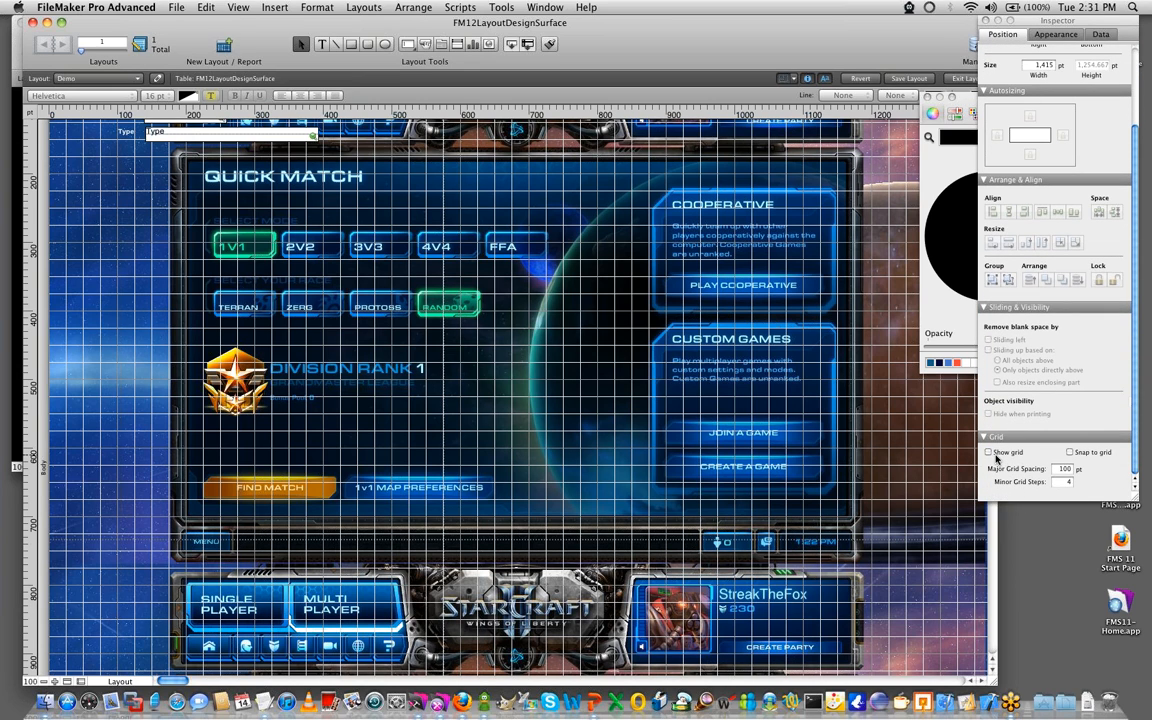
{"action": "left_click", "coordinate": [989, 452]}
{"action": "scroll", "coordinate": [520, 300], "scroll_direction": "up", "scroll_amount": 5}
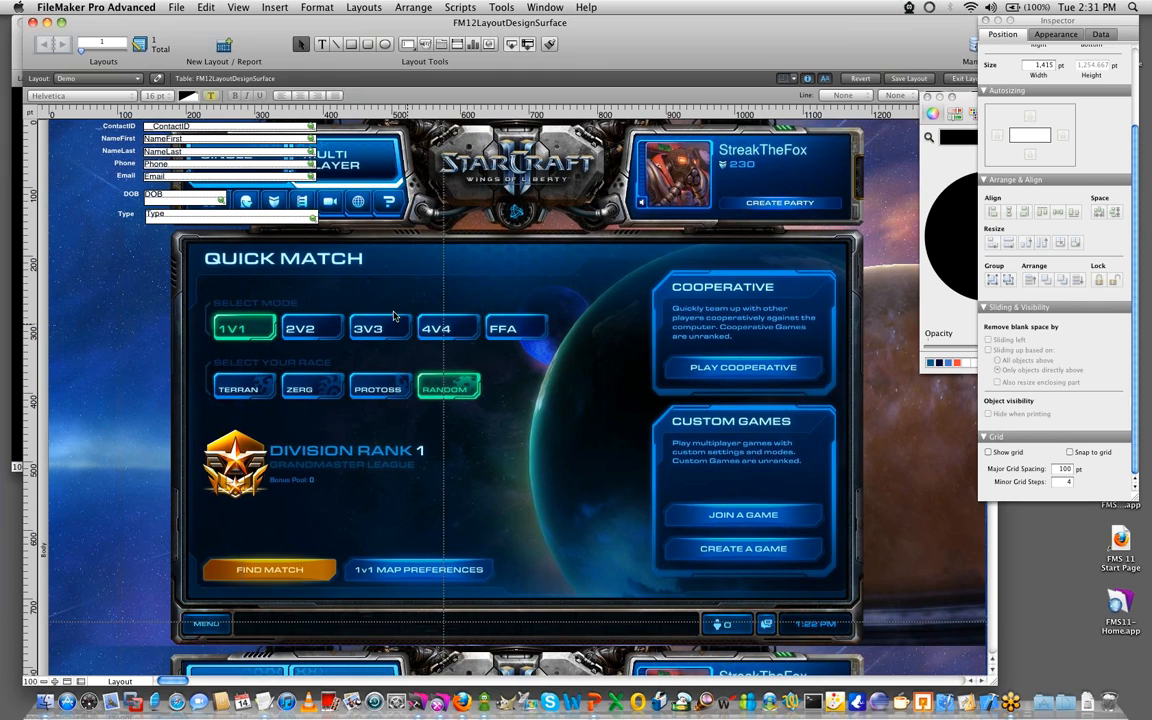
- Draw a rounded rectangle about 965 by 520 pt over the Quick Match panel and open its appearance settings
{"action": "left_click", "coordinate": [371, 45]}
{"action": "left_click_drag", "start_coordinate": [188, 246], "coordinate": [849, 597]}
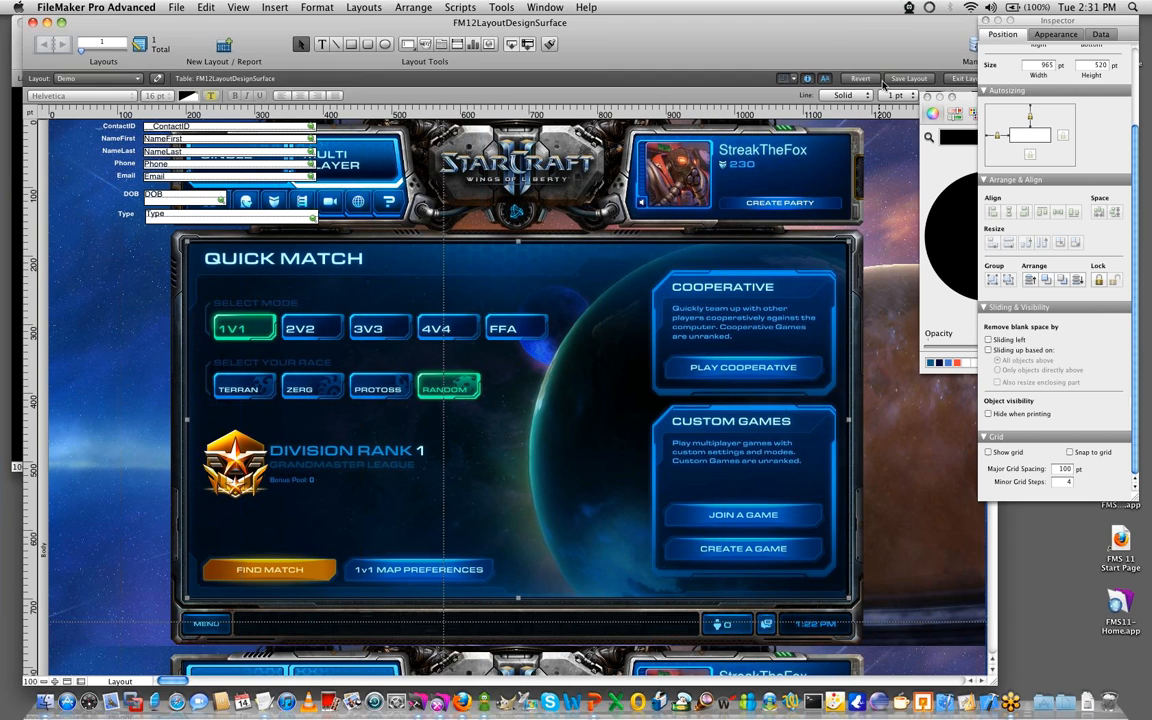
{"action": "left_click", "coordinate": [1045, 33]}
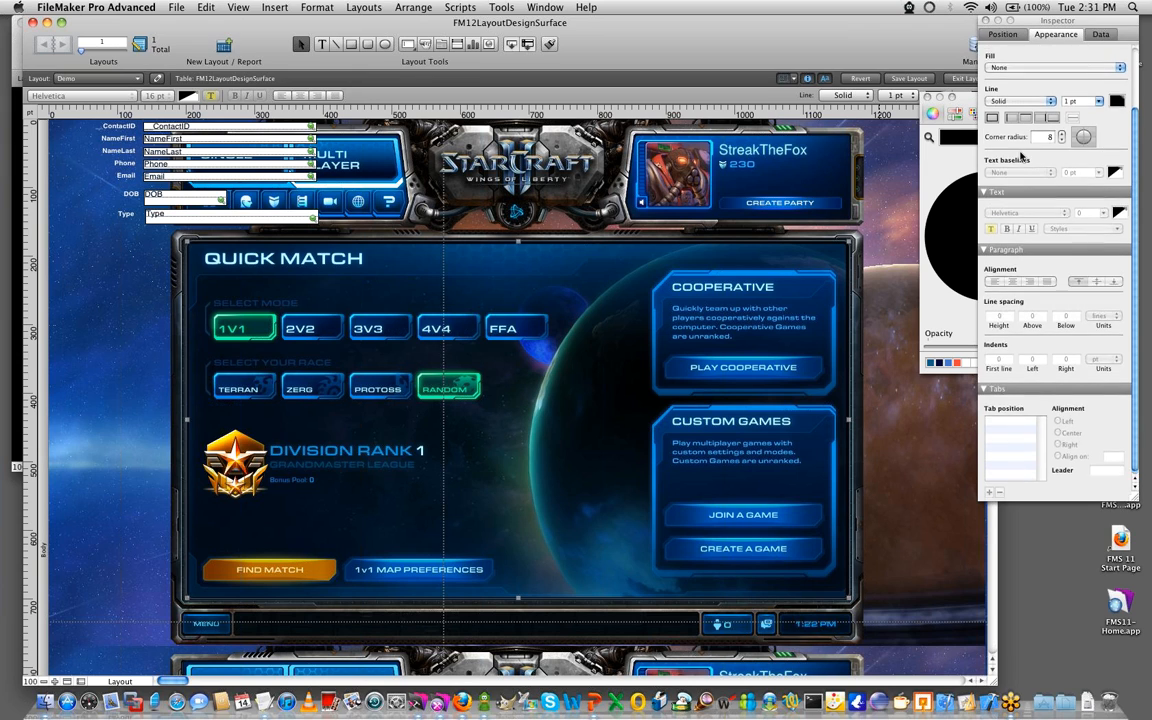
{"action": "scroll", "coordinate": [1013, 151], "scroll_direction": "up", "scroll_amount": 3}
- Give the rounded rectangle a solid blue-violet fill
{"action": "left_click", "coordinate": [1013, 144]}
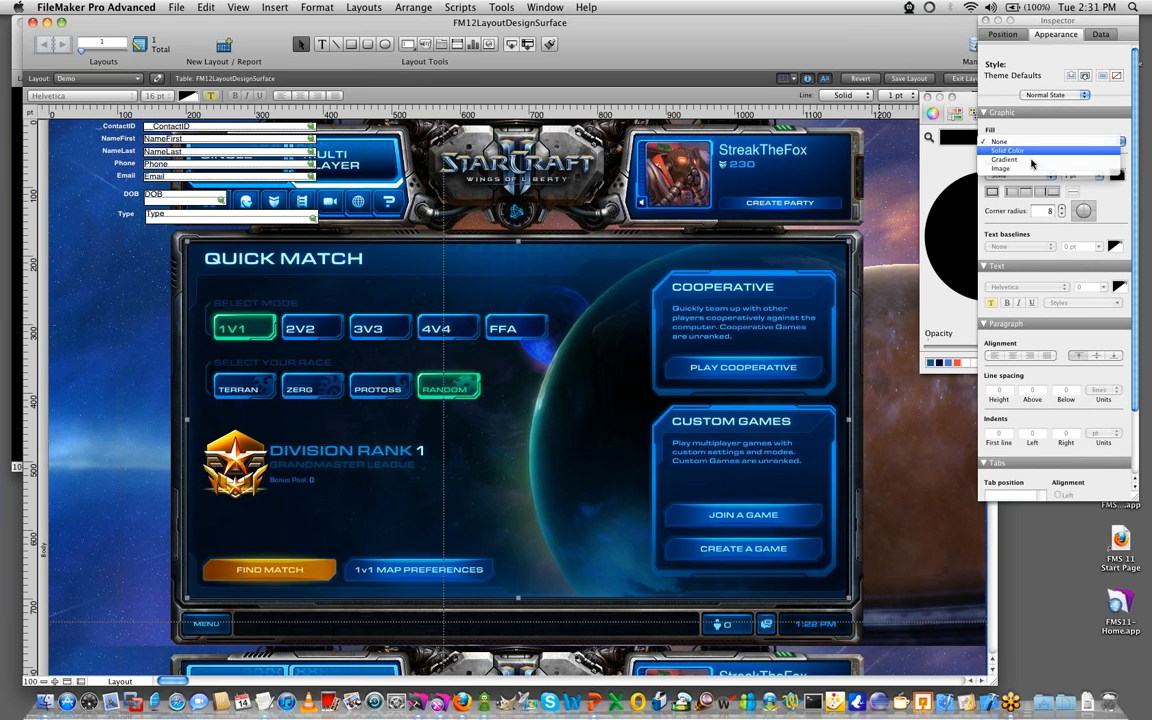
{"action": "left_click", "coordinate": [1027, 157]}
{"action": "left_click", "coordinate": [1029, 173]}
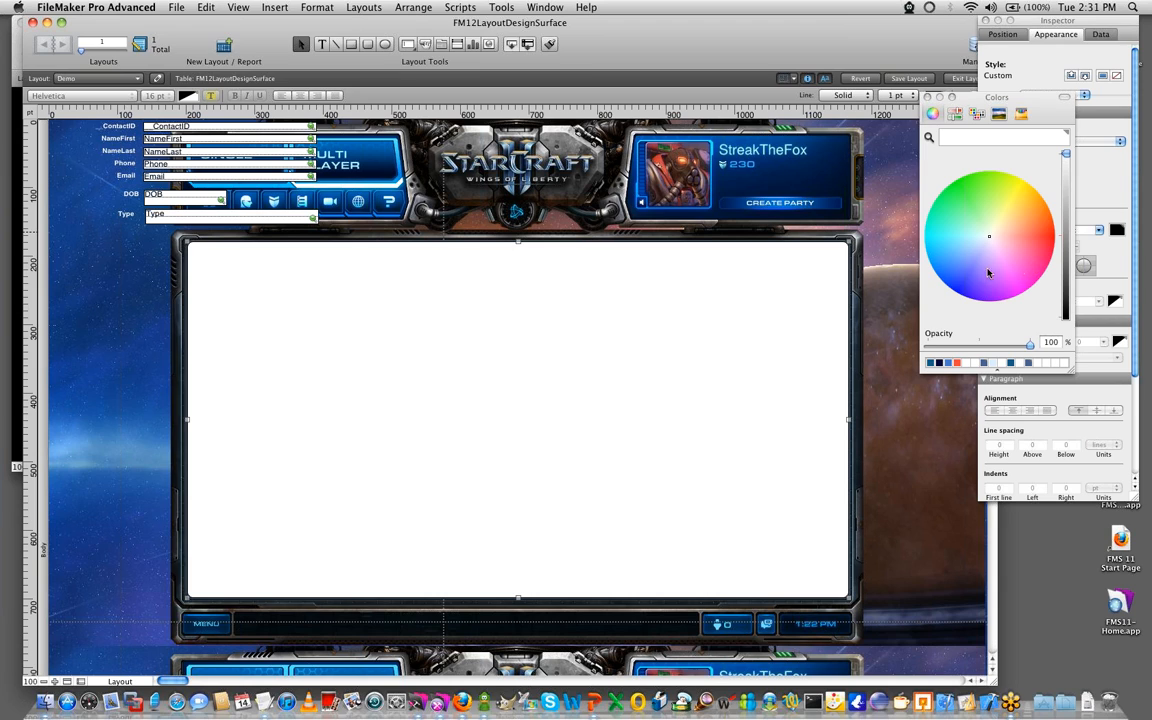
{"action": "left_click", "coordinate": [968, 278]}
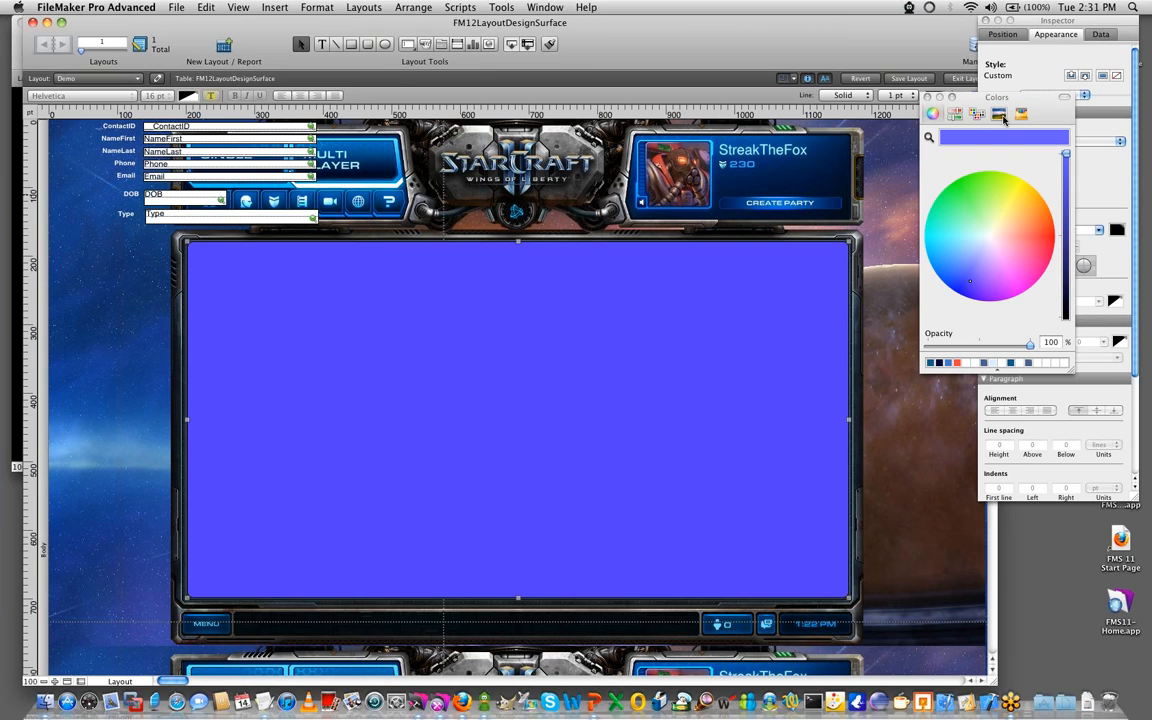
{"action": "left_click", "coordinate": [927, 96]}
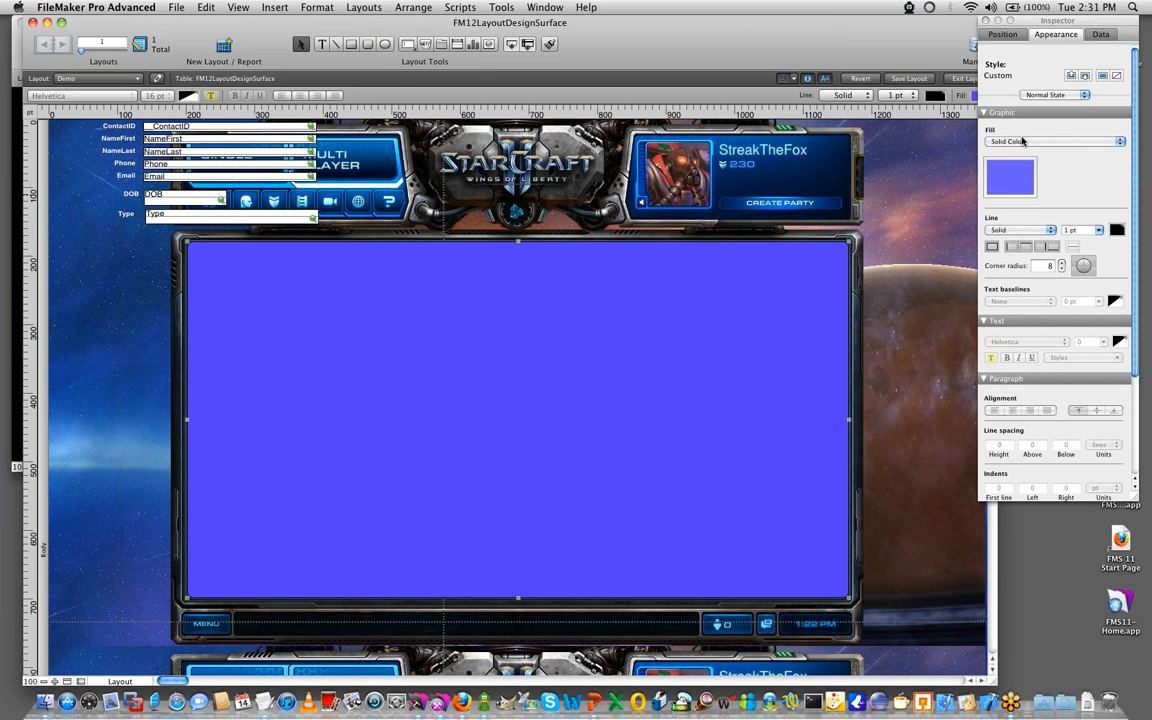
- Change the rounded rectangle's fill to a gradient and set its darker color stop to dark navy blue
{"action": "left_click", "coordinate": [1022, 141]}
{"action": "left_click", "coordinate": [1018, 155]}
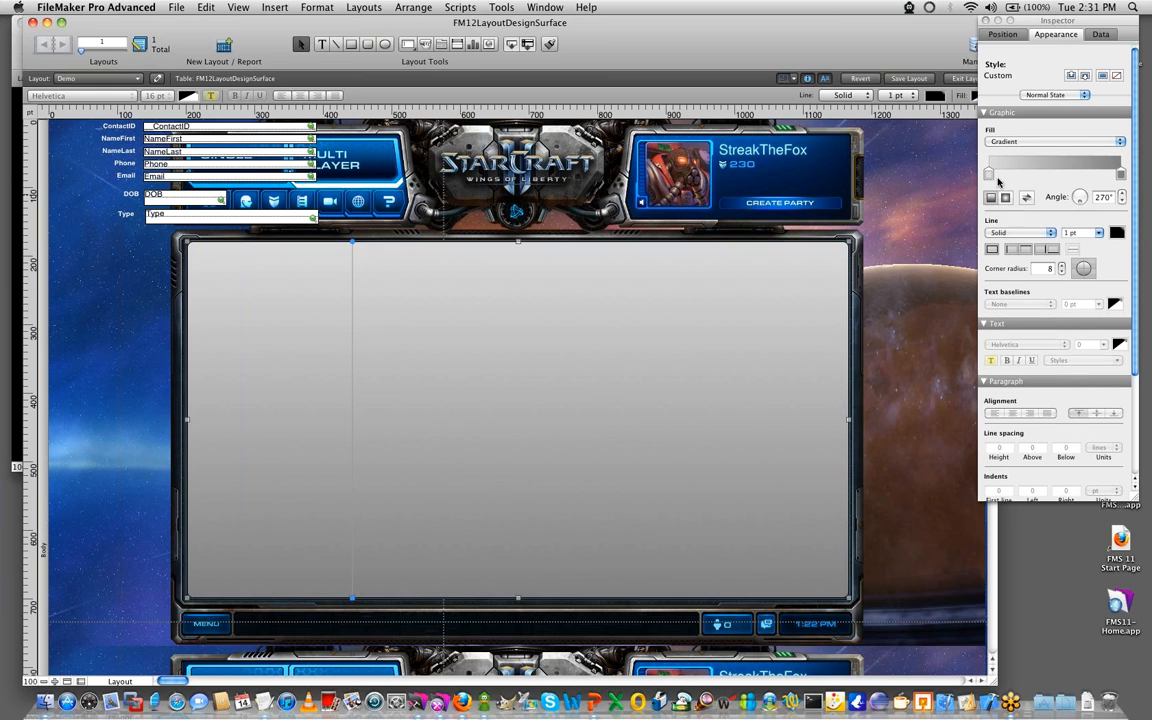
{"action": "left_click", "coordinate": [987, 170]}
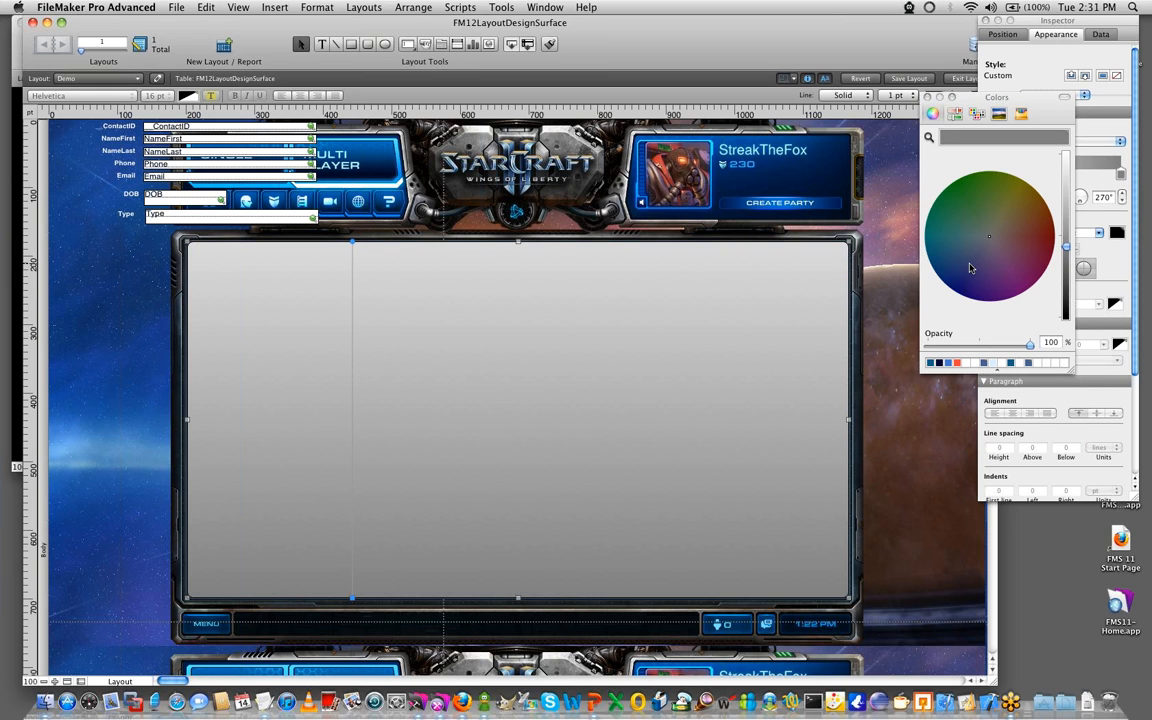
{"action": "left_click", "coordinate": [969, 268]}
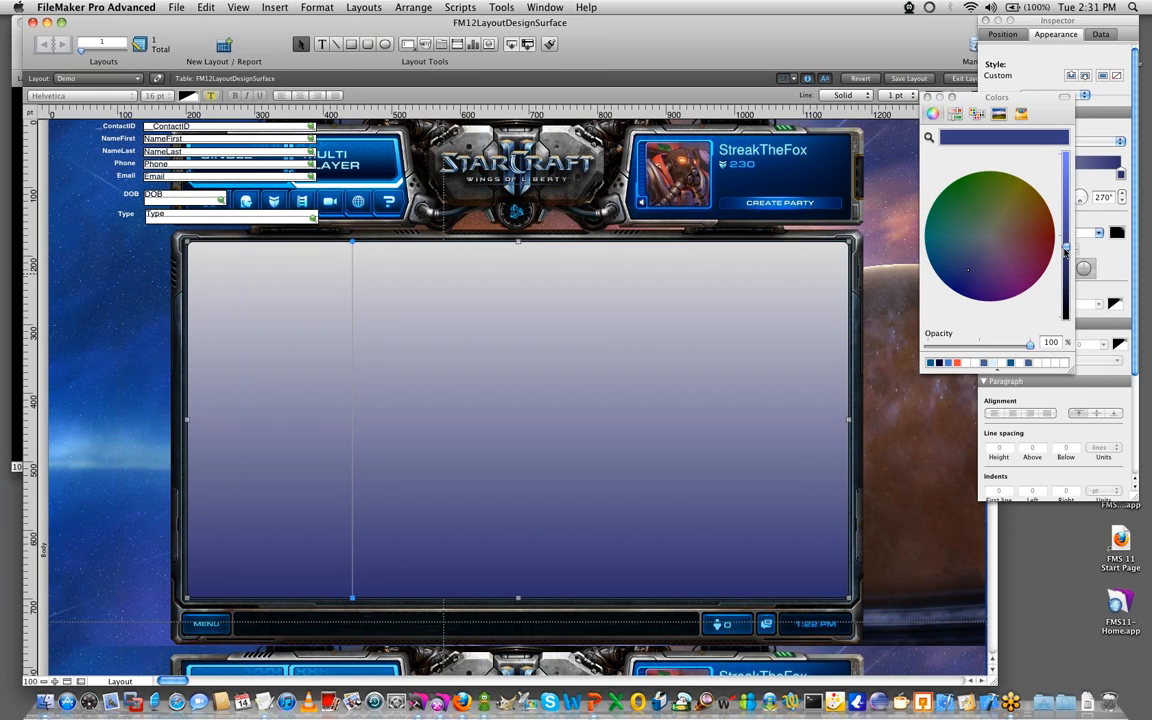
{"action": "left_click_drag", "start_coordinate": [1066, 250], "coordinate": [1066, 281]}
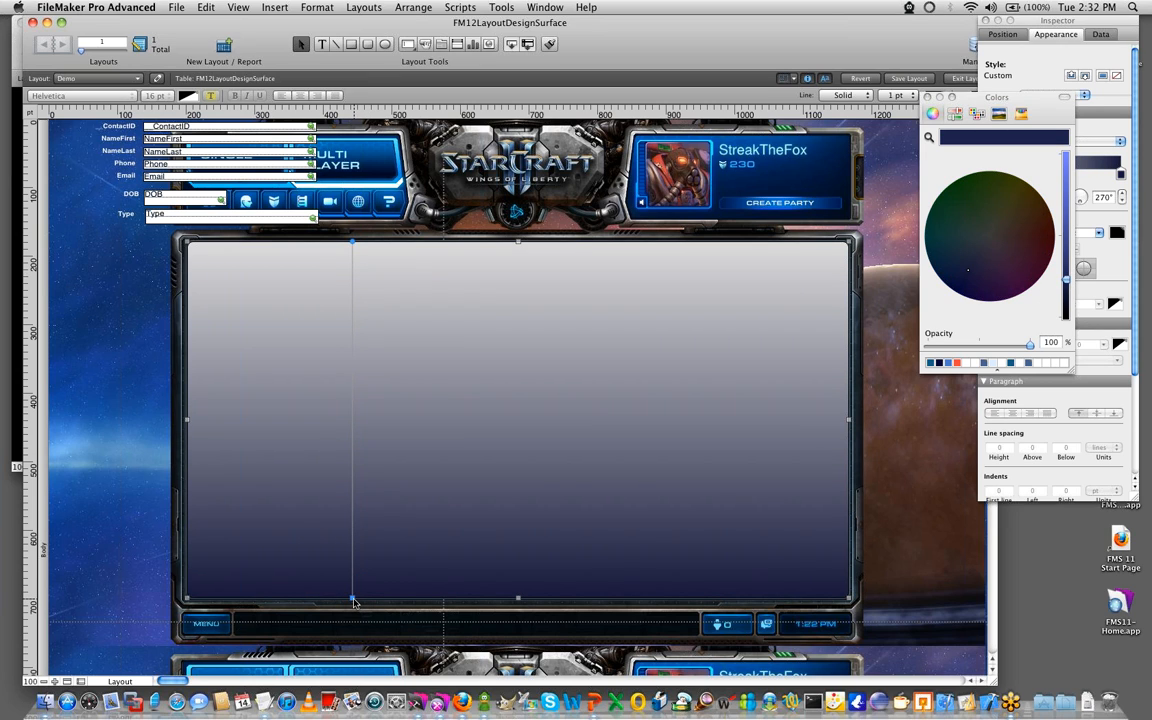
- Reorient the rectangle's gradient on the layout to an angle of about 142°, with the navy end at the upper left
{"action": "left_click_drag", "start_coordinate": [352, 597], "coordinate": [200, 352]}
{"action": "left_click_drag", "start_coordinate": [352, 243], "coordinate": [452, 279]}
{"action": "left_click_drag", "start_coordinate": [545, 351], "coordinate": [955, 662]}
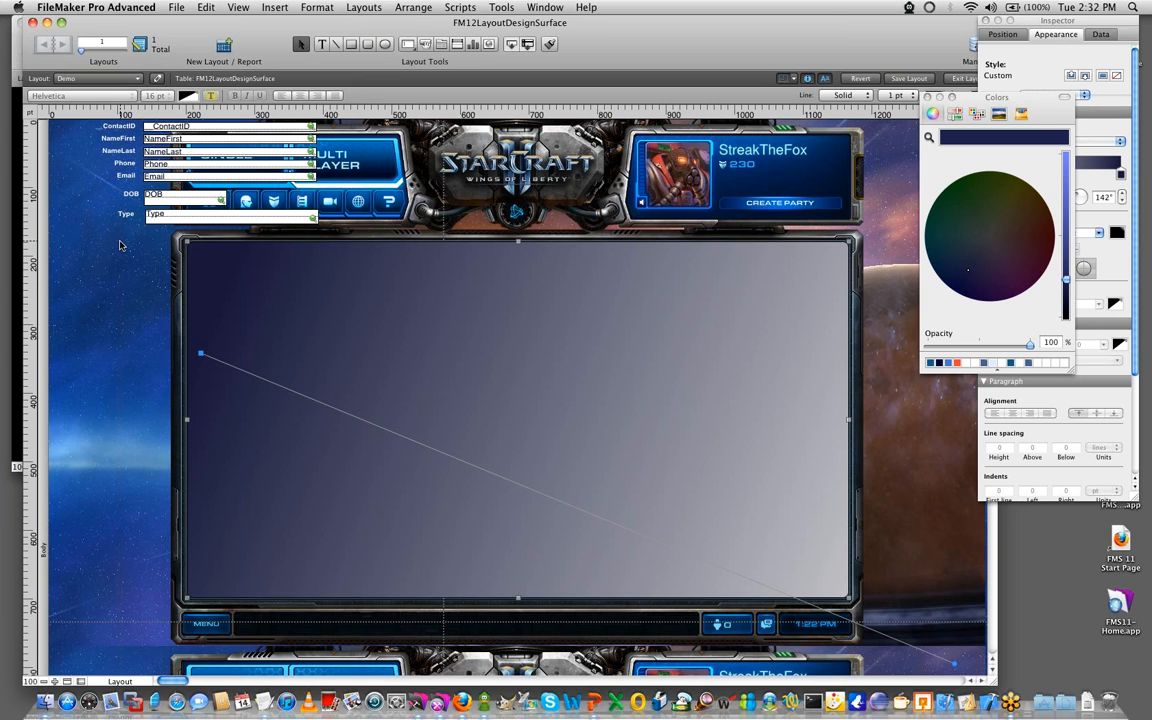
- Move all the fields and their labels onto the gradient rectangle and bring them to the front
{"action": "left_click", "coordinate": [110, 221]}
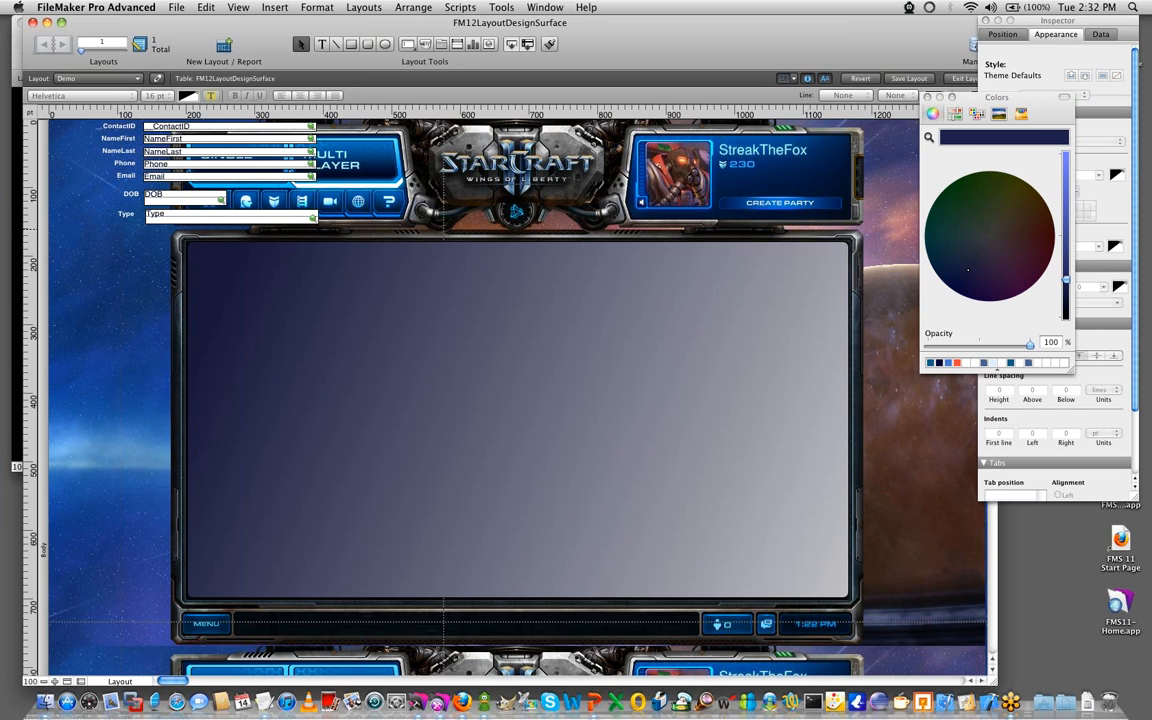
{"action": "left_click_drag", "start_coordinate": [61, 249], "coordinate": [270, 92]}
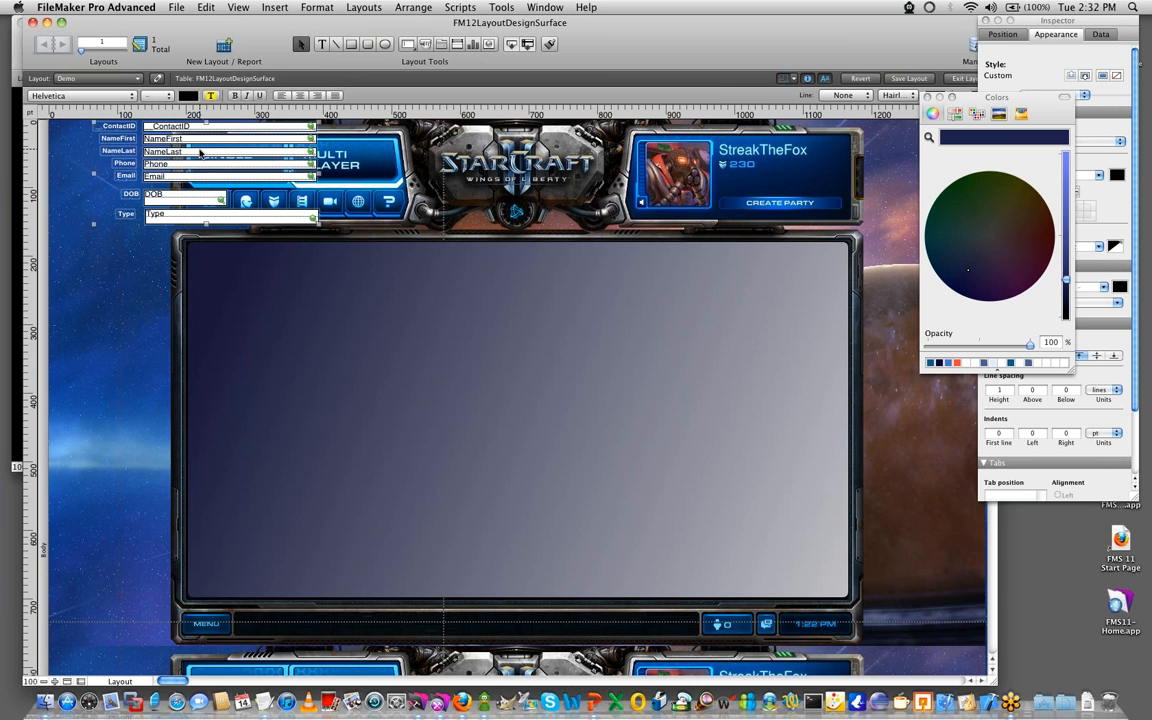
{"action": "left_click_drag", "start_coordinate": [200, 145], "coordinate": [407, 353]}
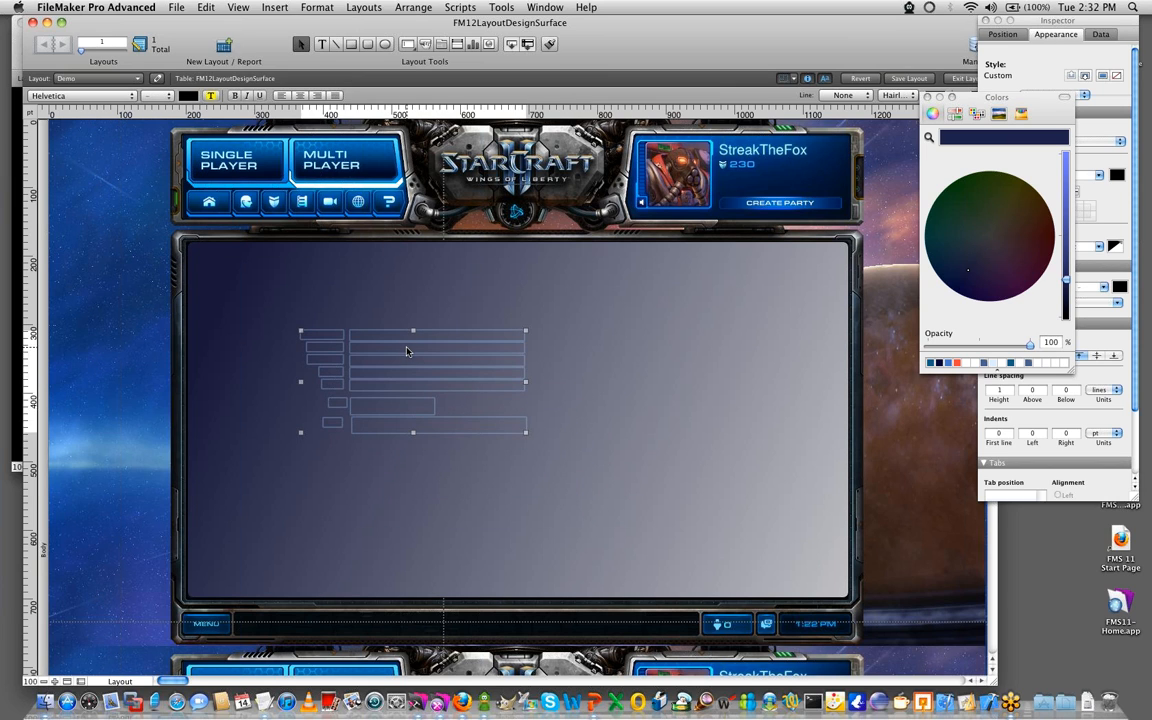
{"action": "left_click", "coordinate": [410, 7]}
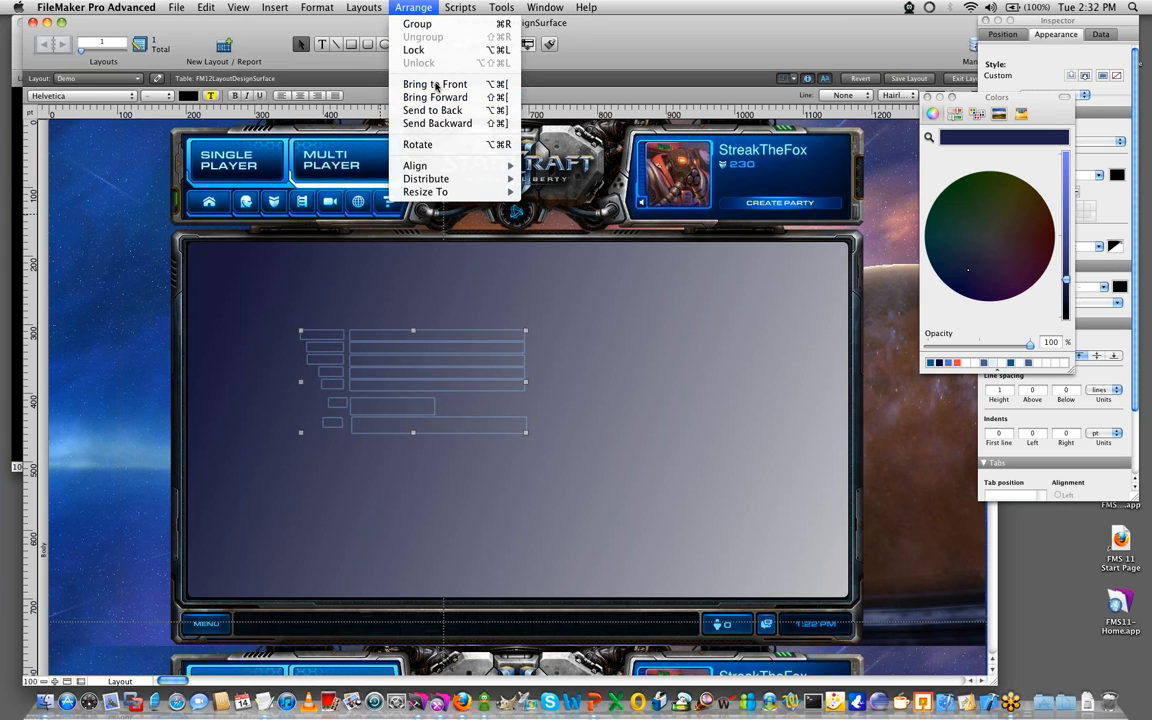
{"action": "left_click", "coordinate": [435, 84]}
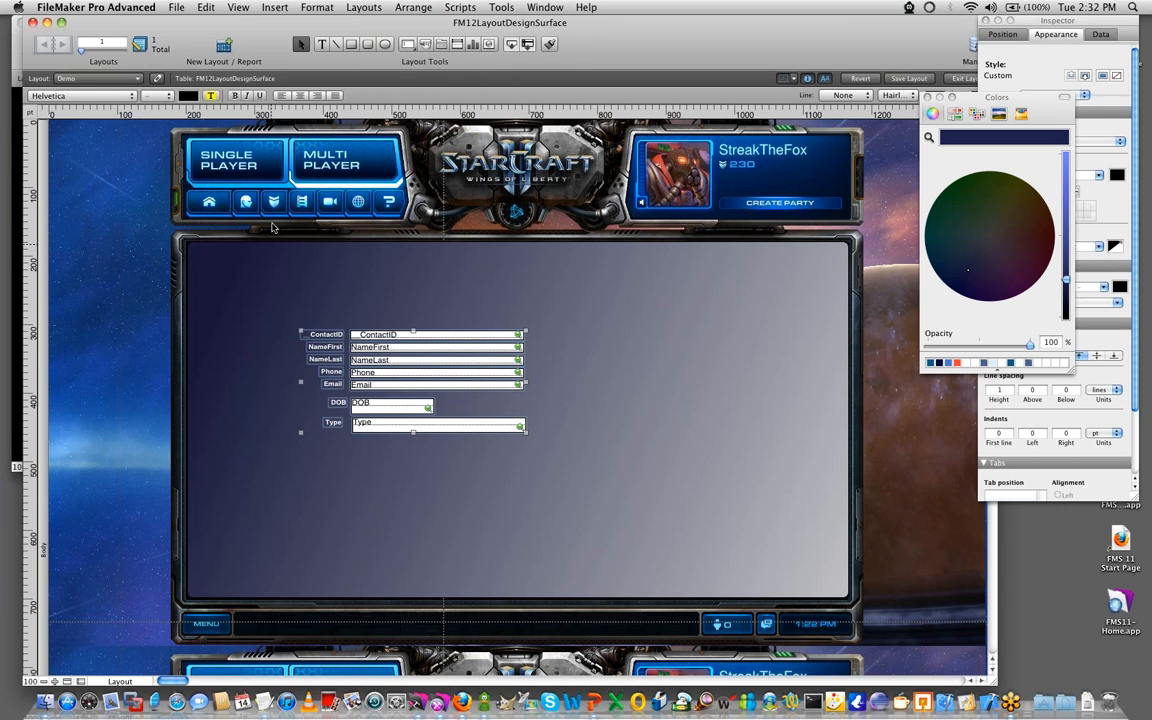
- Deselect the fields and switch the FM12 layout to Browse mode
{"action": "left_click", "coordinate": [88, 367]}
{"action": "key", "text": "super+b"}
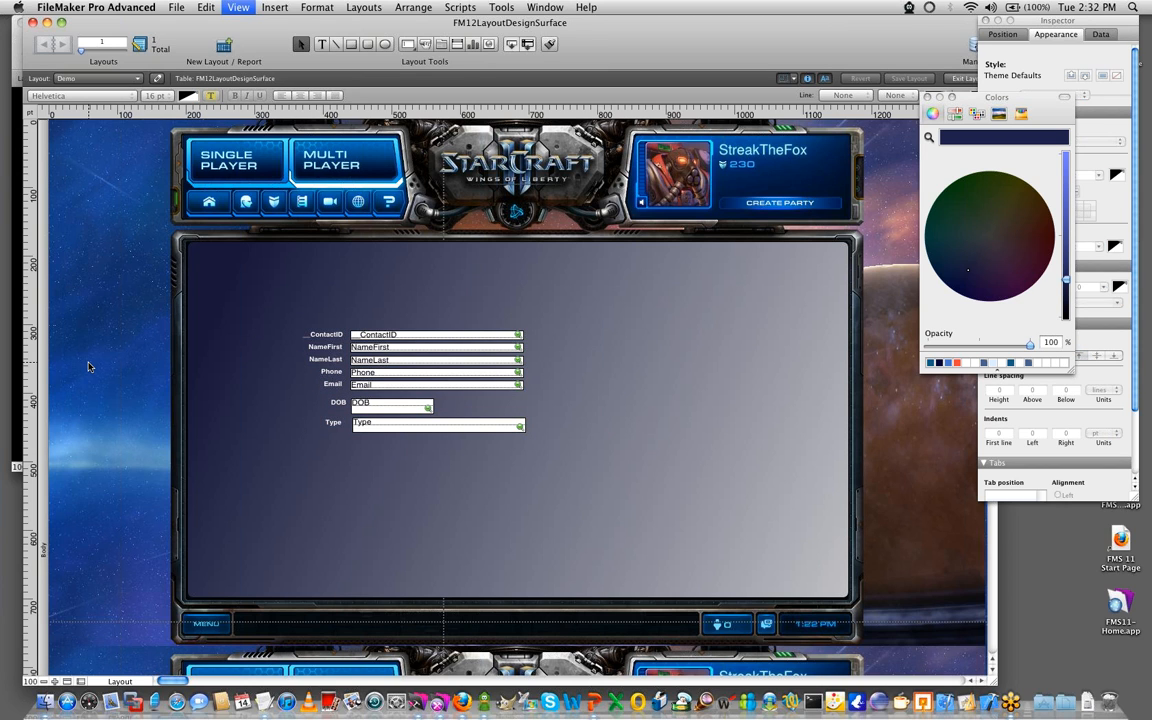
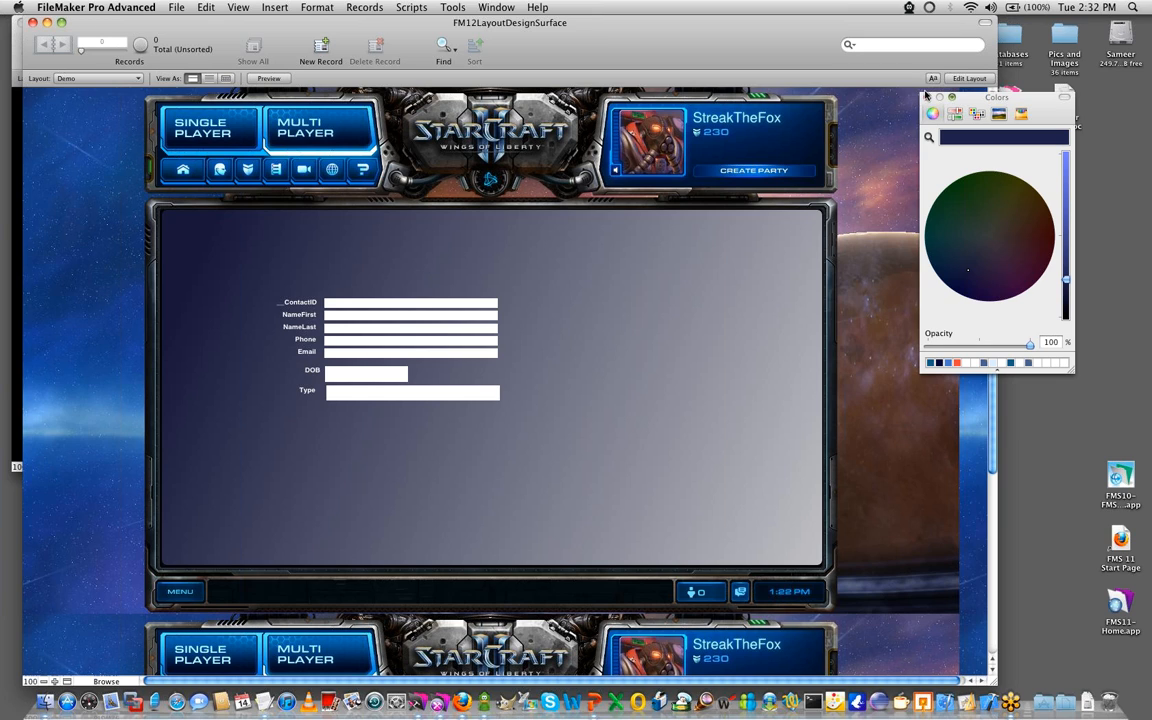
- Close the color picker, return the FM12 layout to Layout mode and change the body's background fill to a gradient
{"action": "left_click", "coordinate": [927, 97]}
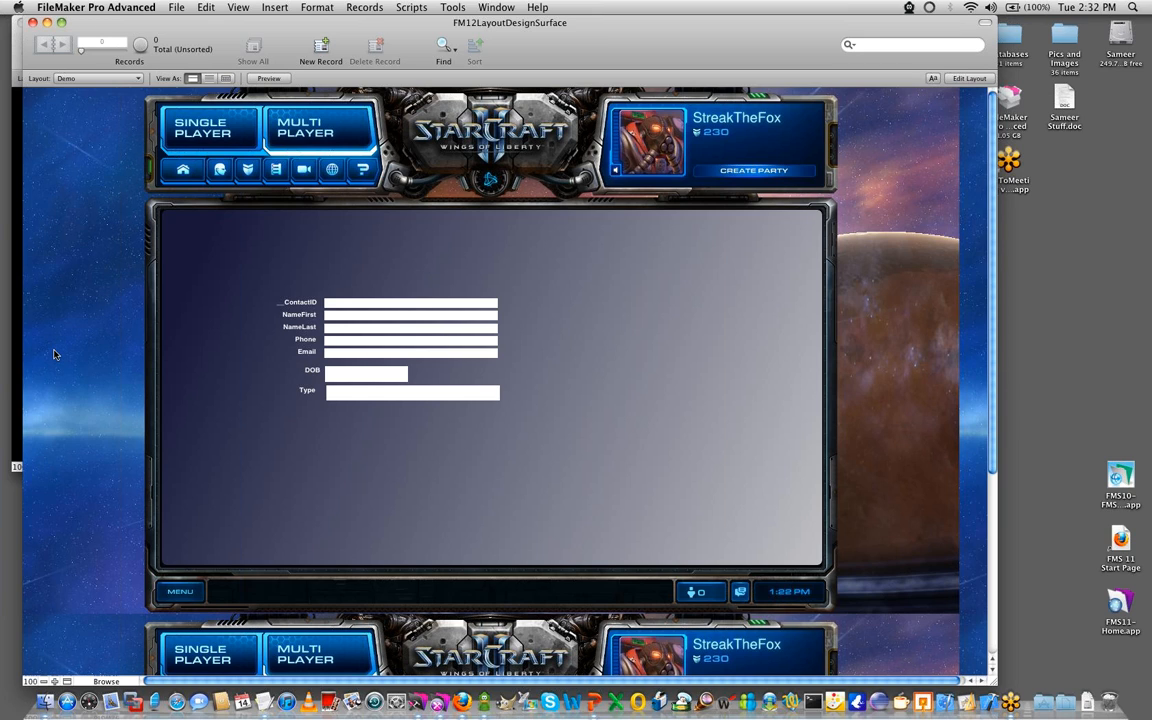
{"action": "key", "text": "super+l"}
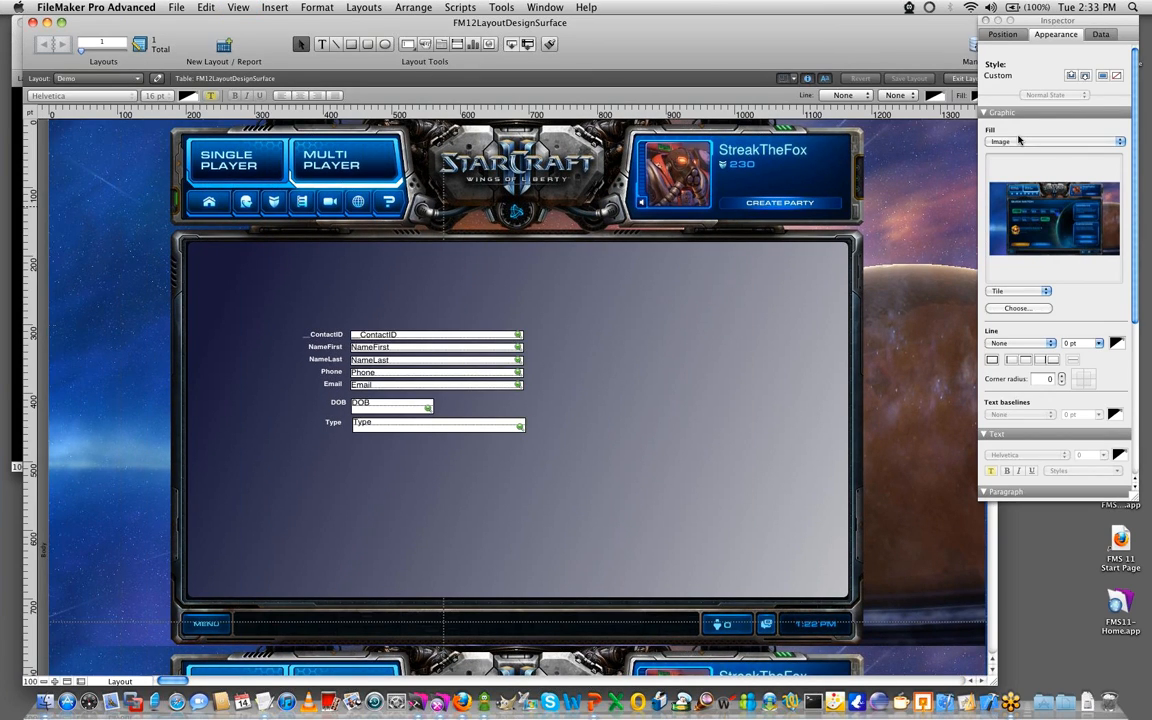
{"action": "left_click", "coordinate": [1020, 141]}
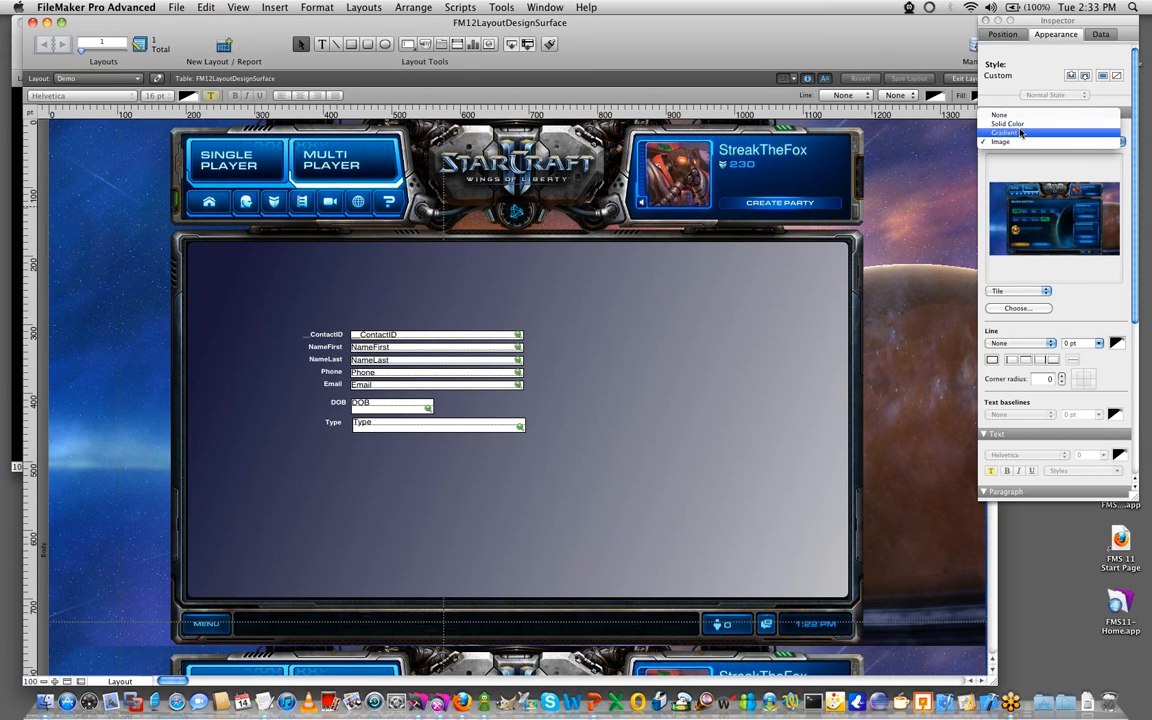
{"action": "left_click", "coordinate": [1005, 132]}
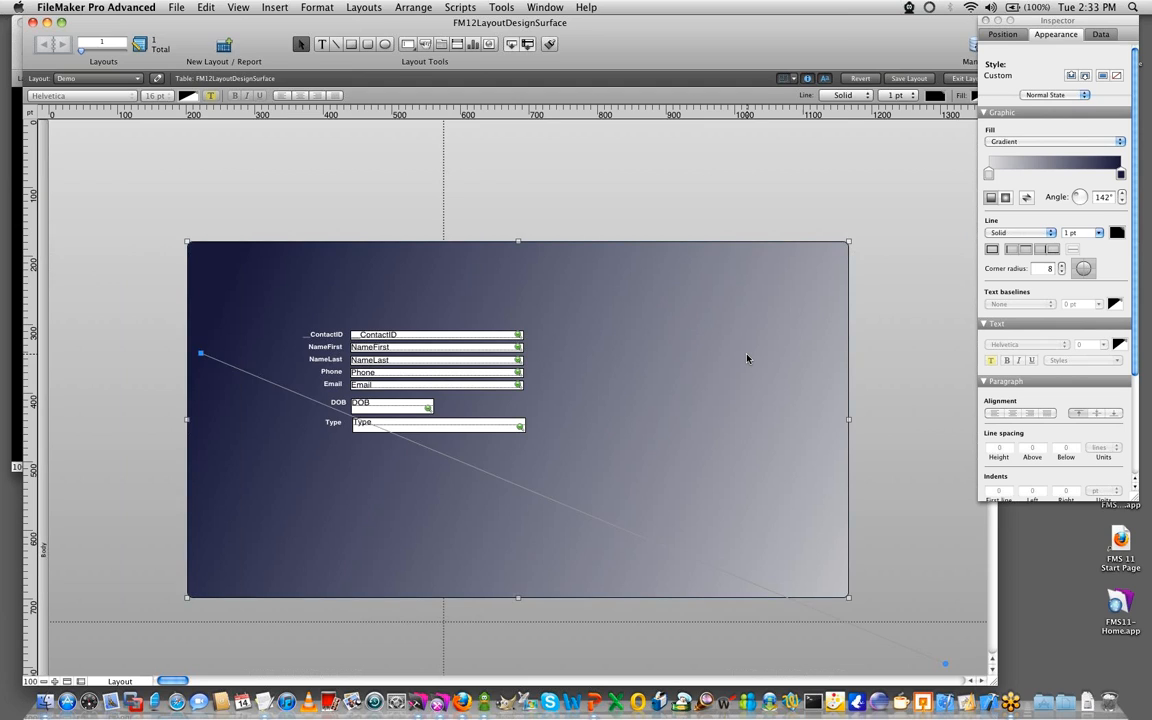
- Delete the rounded gradient rectangle behind the fields and save the FM12 layout
{"action": "key", "text": "Delete"}
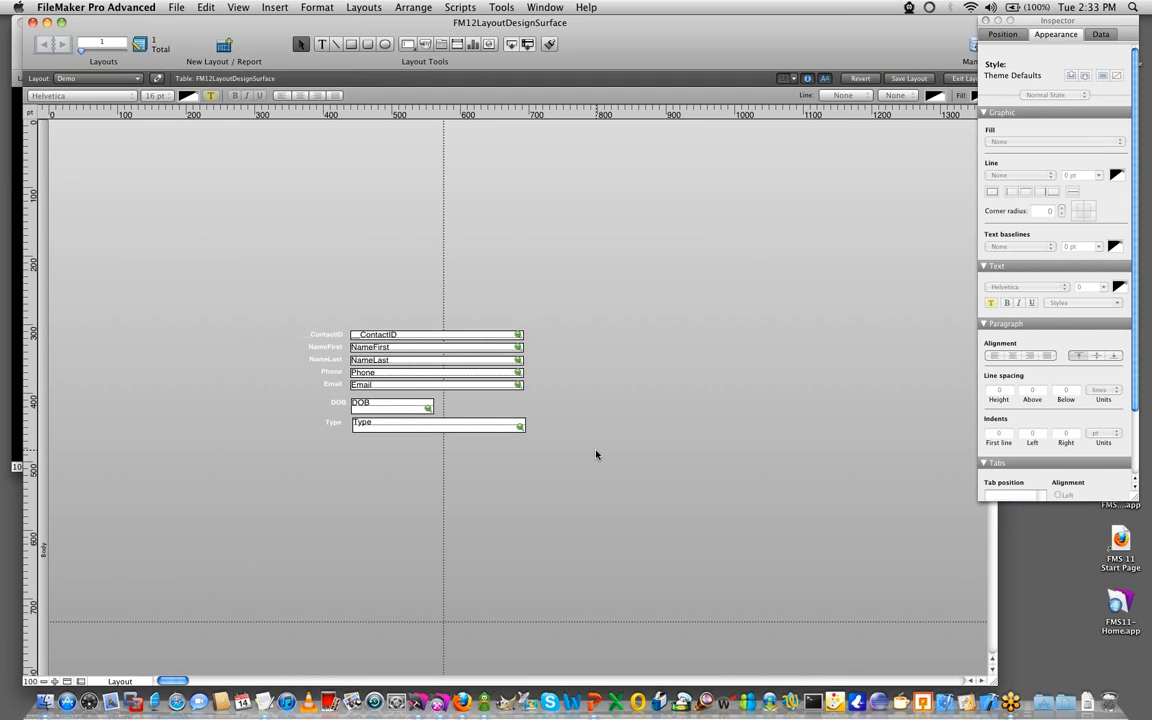
{"action": "key", "text": "super+s"}
{"action": "key", "text": "super+Tab"}
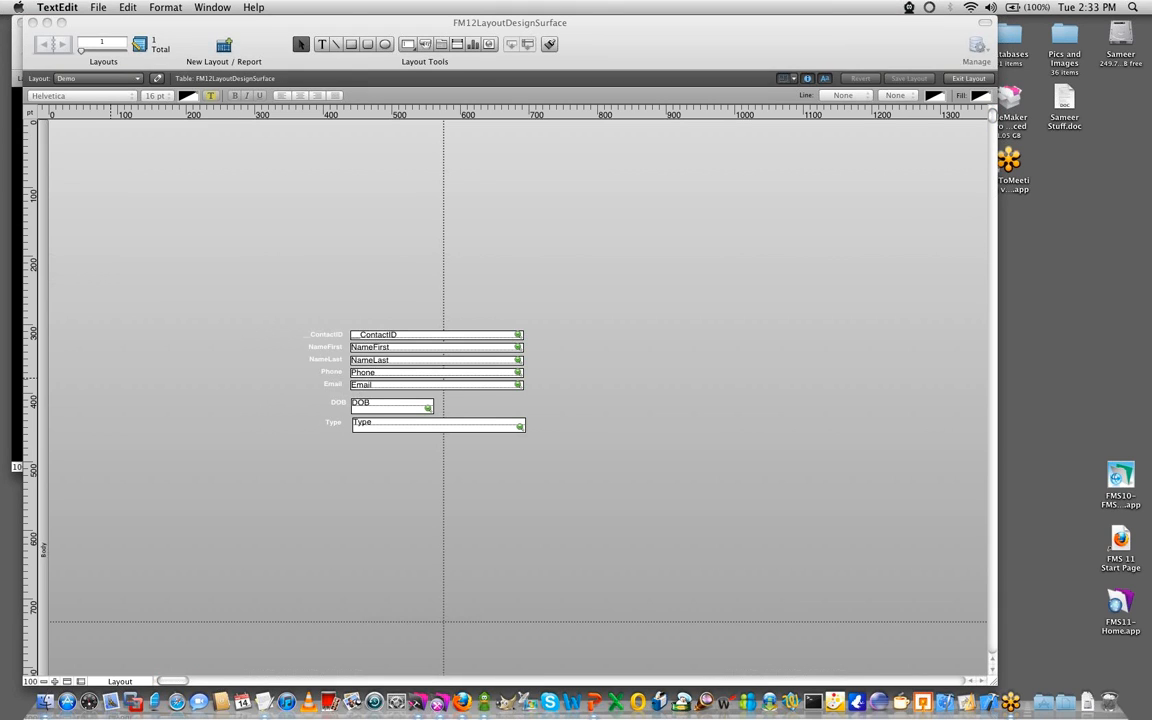
{"action": "key", "text": "super+Tab"}
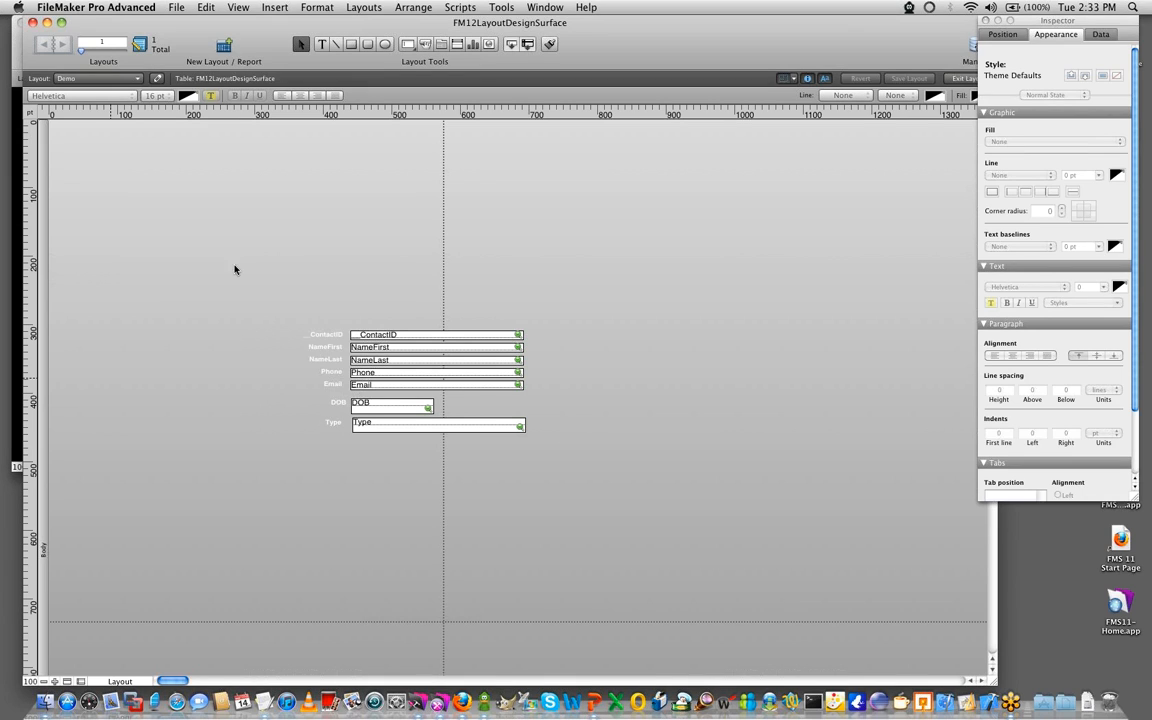
- Move all the fields and their labels up to the upper-left corner of the body
{"action": "left_click_drag", "start_coordinate": [531, 439], "coordinate": [209, 264]}
{"action": "left_click_drag", "start_coordinate": [416, 333], "coordinate": [212, 158]}
{"action": "left_click", "coordinate": [303, 396]}
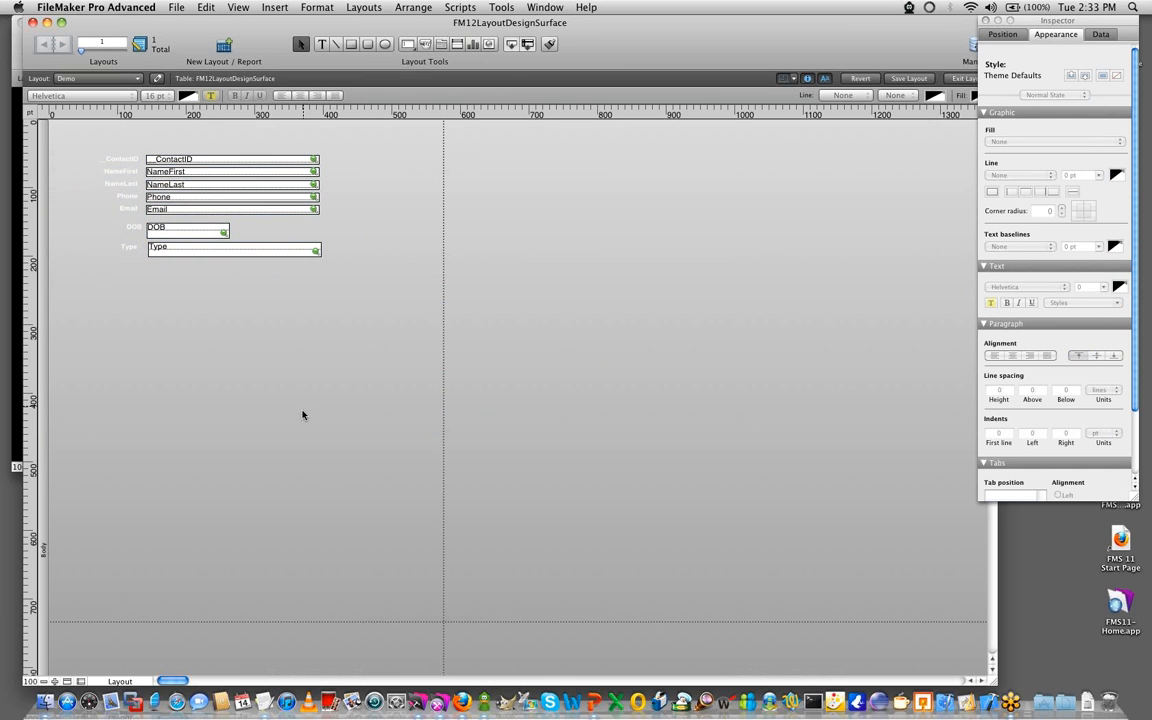
- Shorten the body part to a height of about 470 pt
{"action": "scroll", "coordinate": [280, 400], "scroll_direction": "down", "scroll_amount": 10}
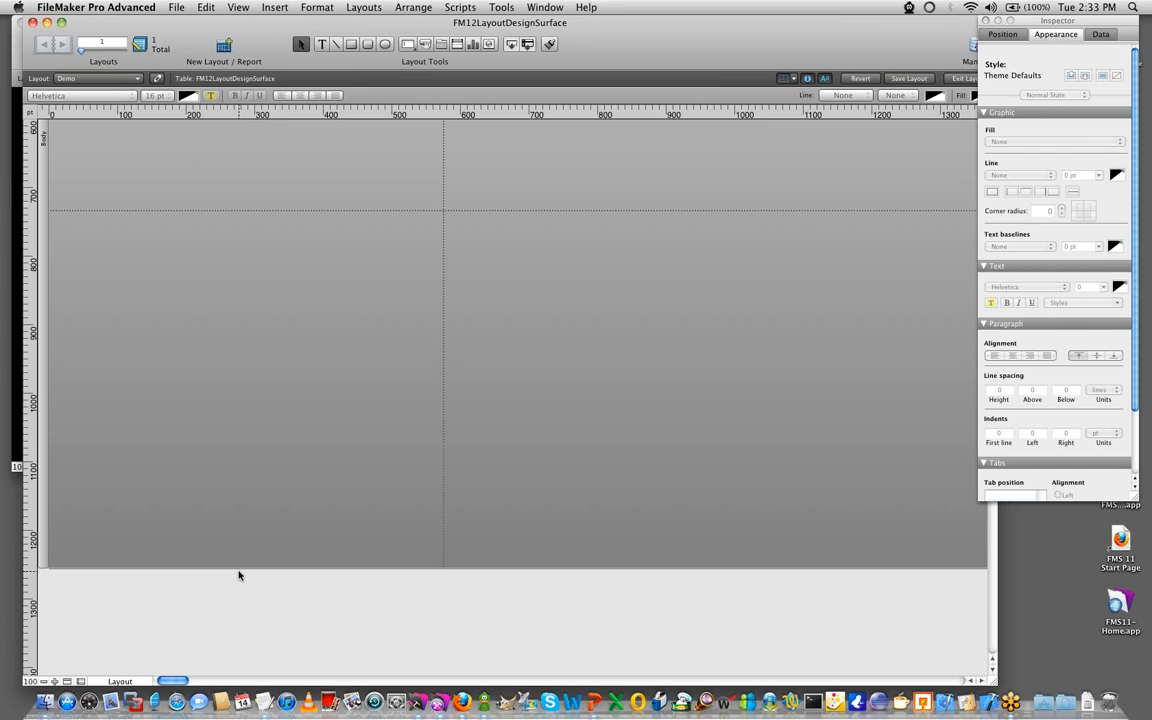
{"action": "left_click_drag", "start_coordinate": [239, 568], "coordinate": [239, 374]}
{"action": "scroll", "coordinate": [237, 208], "scroll_direction": "up", "scroll_amount": 5}
{"action": "scroll", "coordinate": [231, 270], "scroll_direction": "up", "scroll_amount": 5}
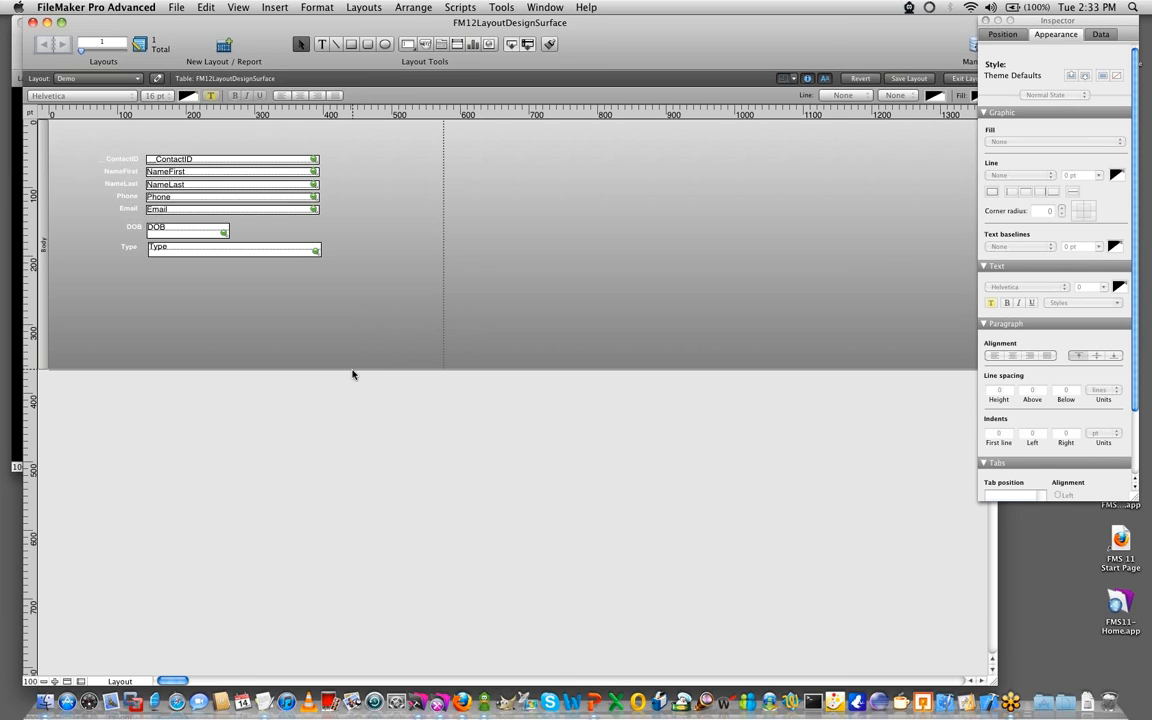
{"action": "left_click_drag", "start_coordinate": [352, 373], "coordinate": [350, 445]}
{"action": "left_click", "coordinate": [301, 357]}
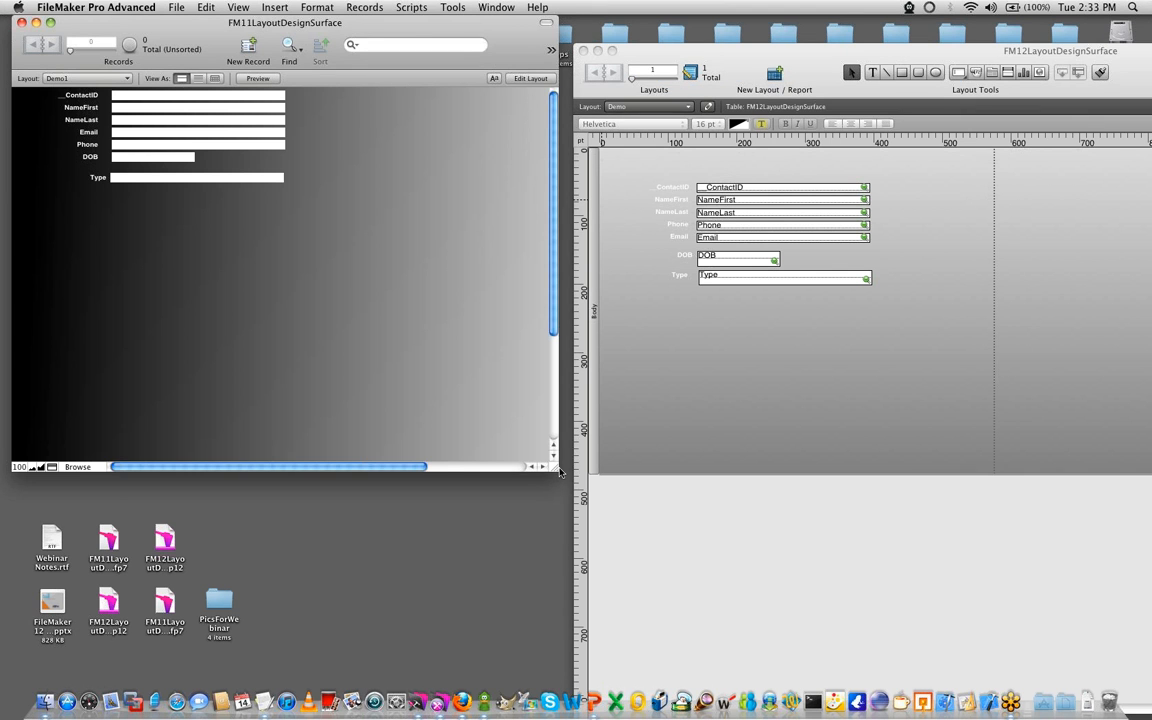
- Enlarge the FM11LayoutDesignSurface window, enter Layout mode and add a tab control with tabs s, d and f to the right of the fields
{"action": "left_click_drag", "start_coordinate": [561, 472], "coordinate": [870, 598]}
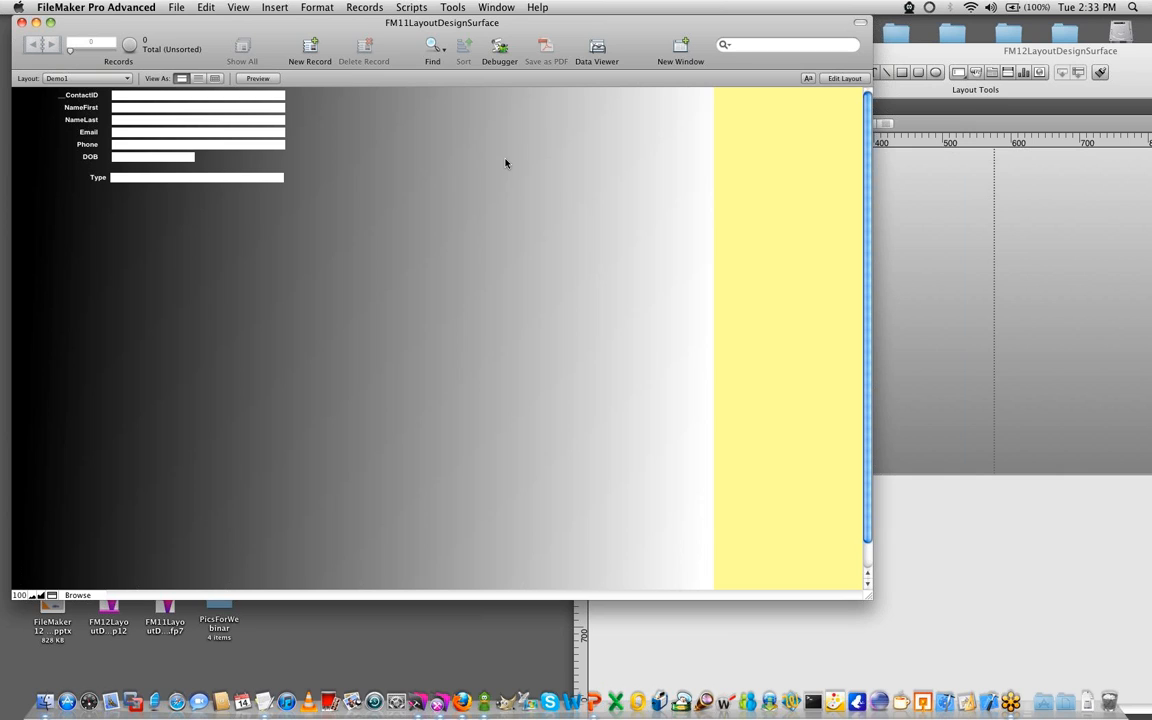
{"action": "key", "text": "super+l"}
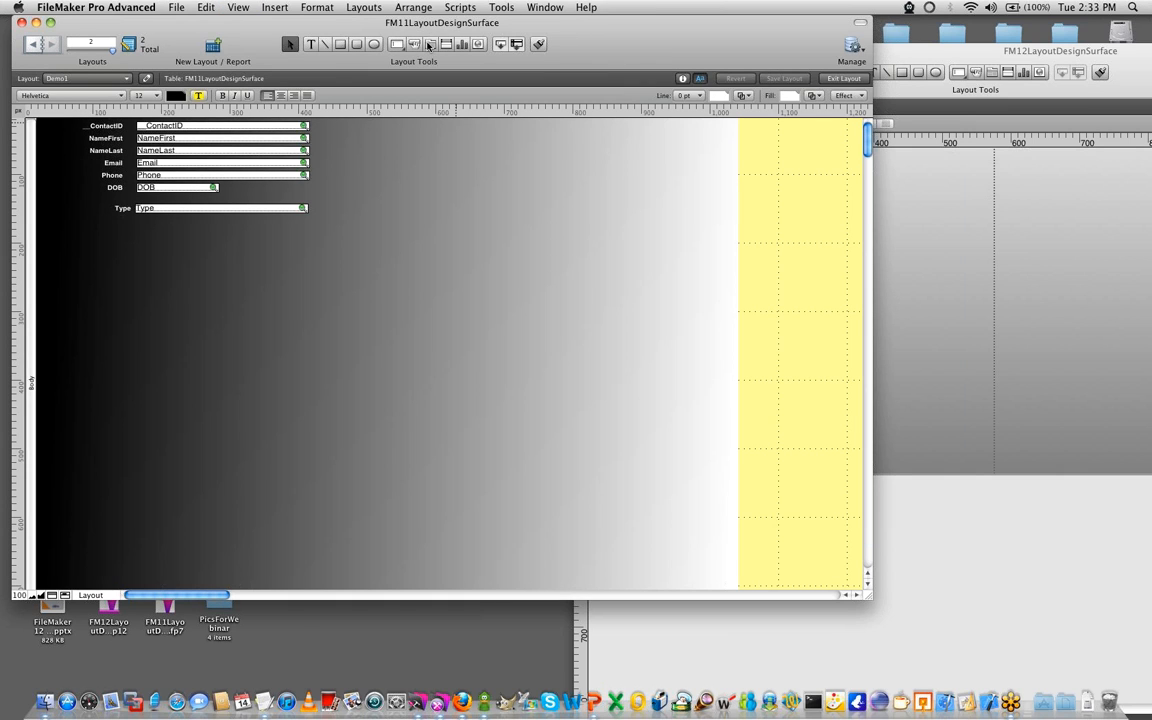
{"action": "left_click", "coordinate": [434, 46]}
{"action": "left_click_drag", "start_coordinate": [328, 136], "coordinate": [717, 476]}
{"action": "type", "text": "s"}
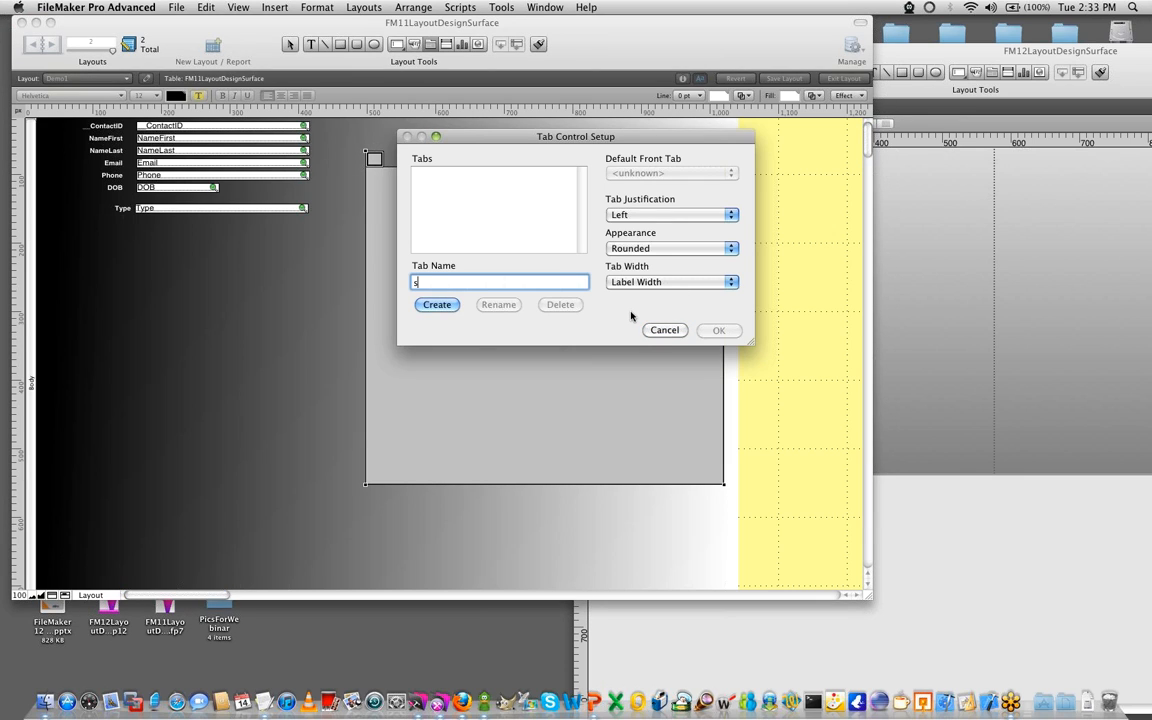
{"action": "key", "text": "Return"}
{"action": "type", "text": "d"}
{"action": "key", "text": "Return"}
{"action": "type", "text": "f"}
{"action": "key", "text": "Return"}
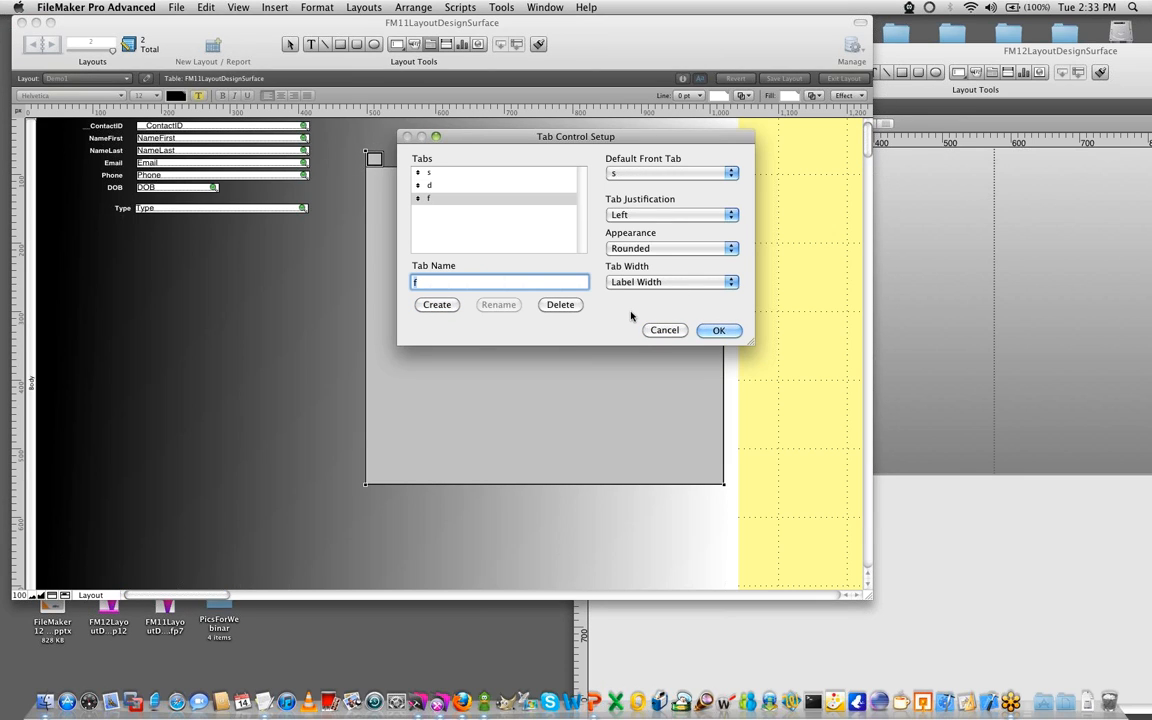
{"action": "left_click", "coordinate": [719, 330]}
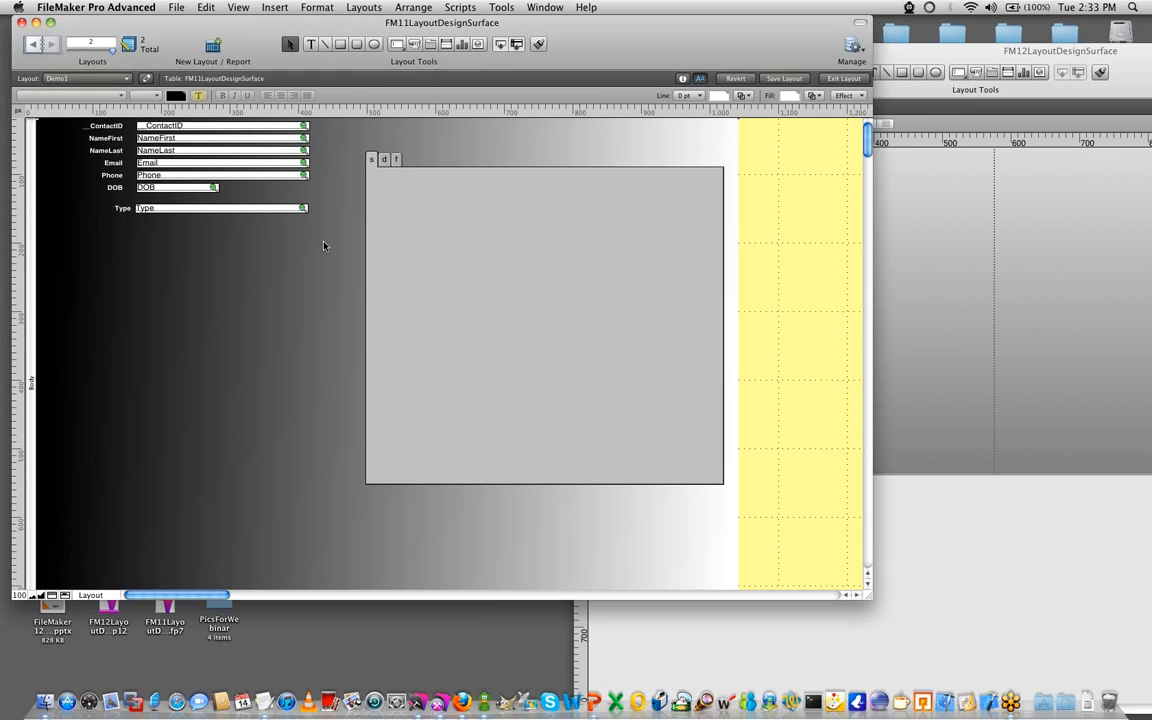
- Move the NameFirst through Type fields and their labels onto the lower right of the FM11 tab control
{"action": "left_click_drag", "start_coordinate": [282, 238], "coordinate": [88, 131]}
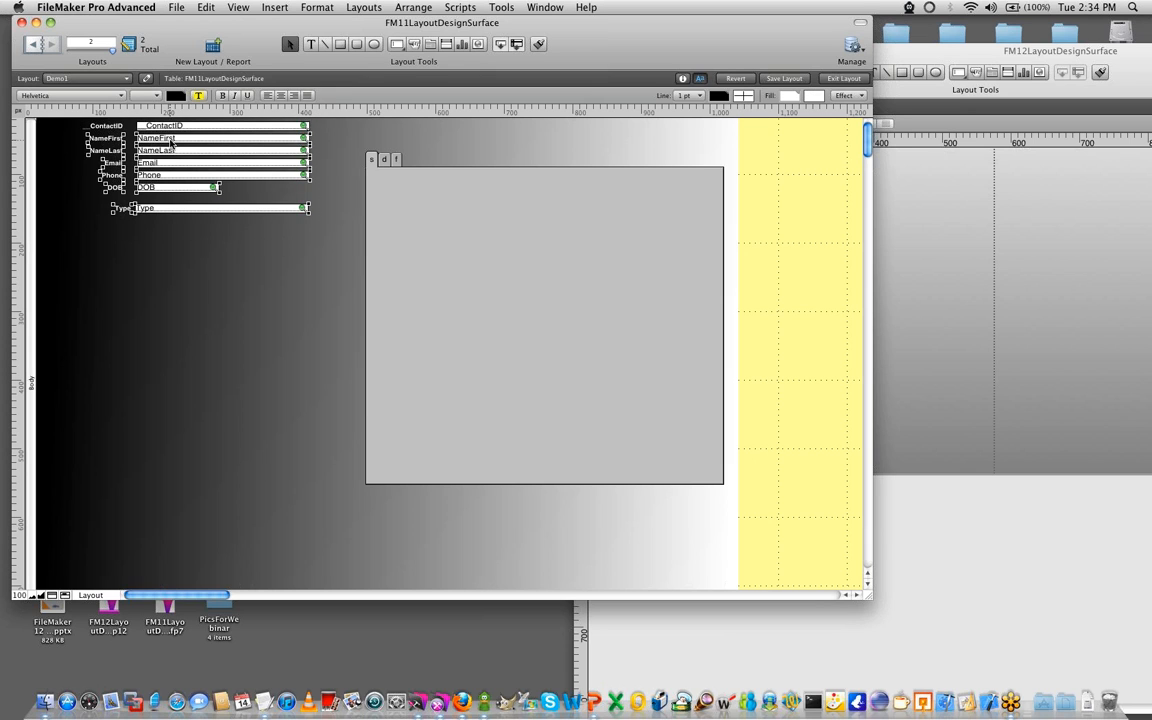
{"action": "left_click_drag", "start_coordinate": [169, 150], "coordinate": [577, 377]}
{"action": "left_click", "coordinate": [265, 420]}
- Shrink the FM11 tab control to about 290 by 365 px and shift it left, below the ContactID field
{"action": "left_click", "coordinate": [507, 451]}
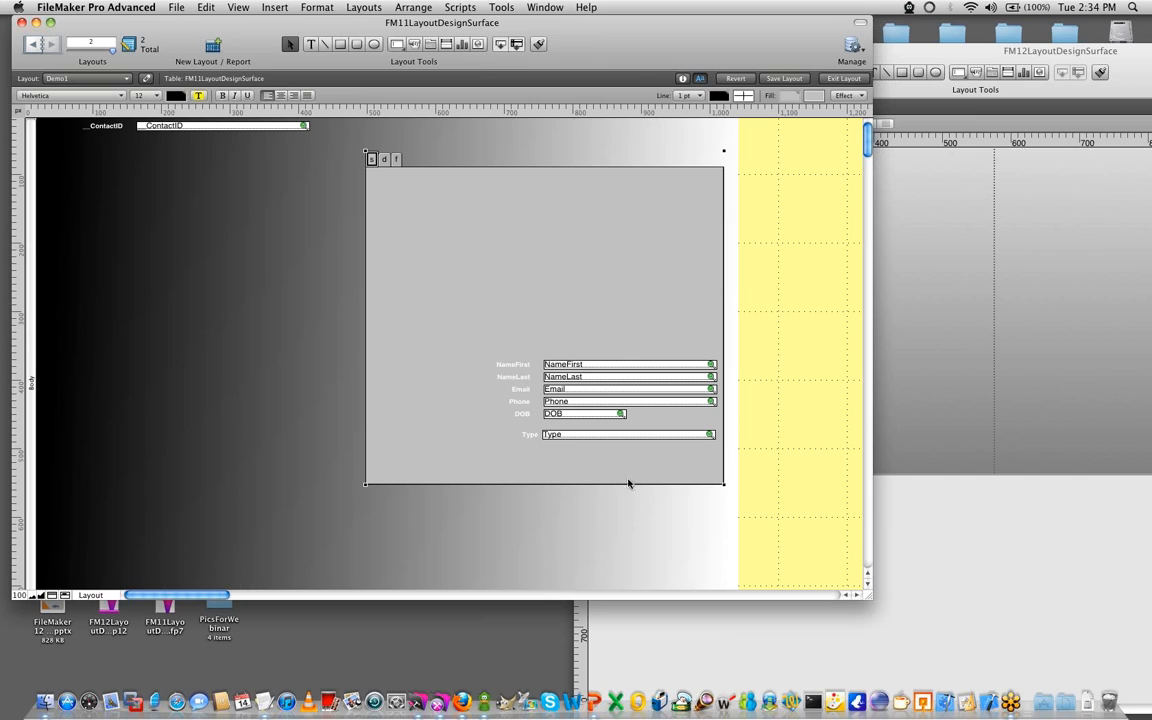
{"action": "left_click_drag", "start_coordinate": [724, 485], "coordinate": [563, 402]}
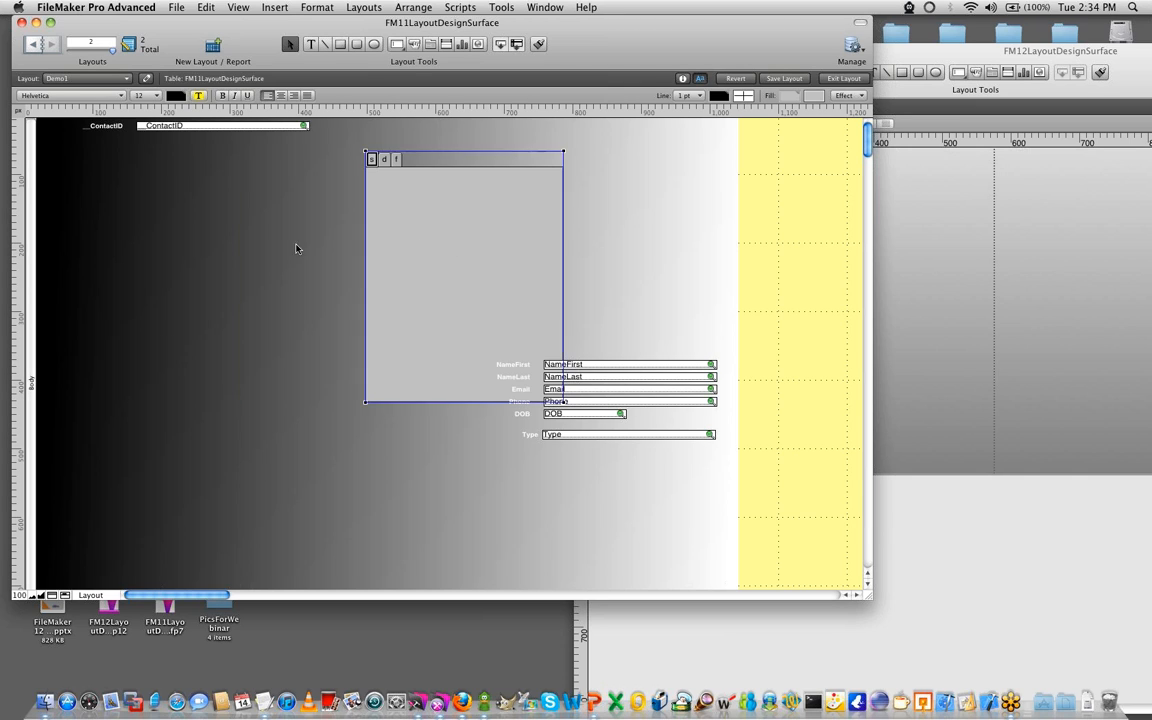
{"action": "left_click_drag", "start_coordinate": [459, 252], "coordinate": [270, 256]}
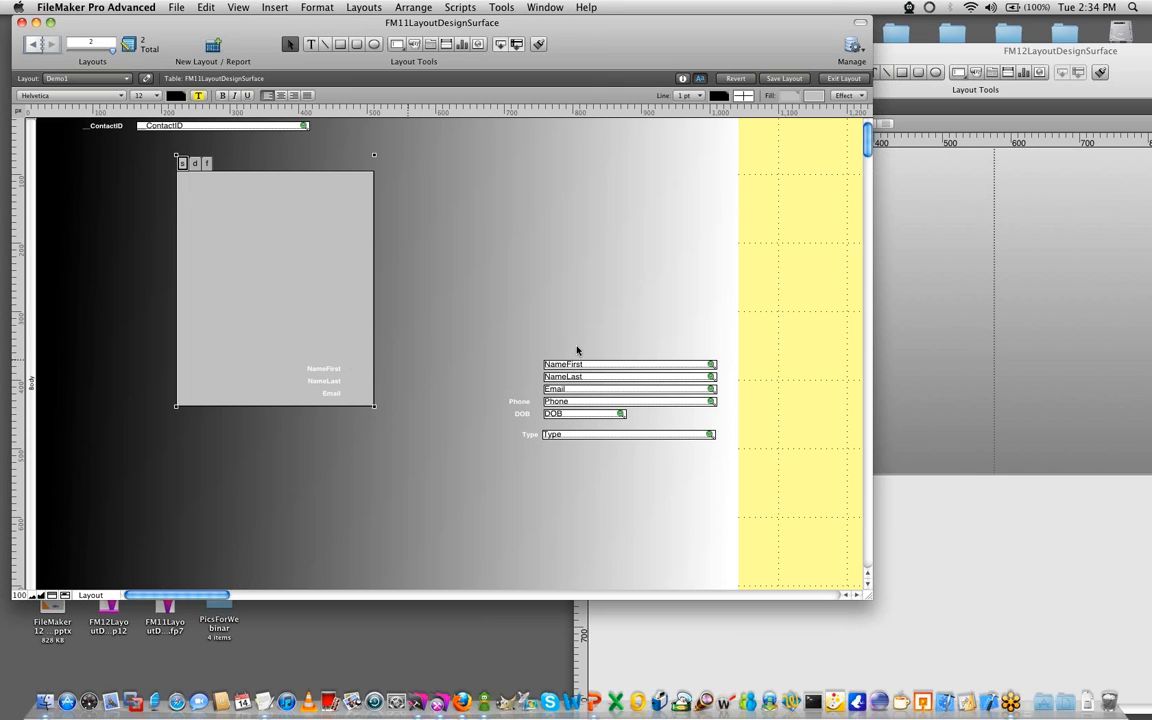
- Switch to the FM12 layout and add a tab control with tabs s, d and f to the right of the fields
{"action": "left_click", "coordinate": [902, 535]}
{"action": "left_click_drag", "start_coordinate": [808, 53], "coordinate": [282, 31]}
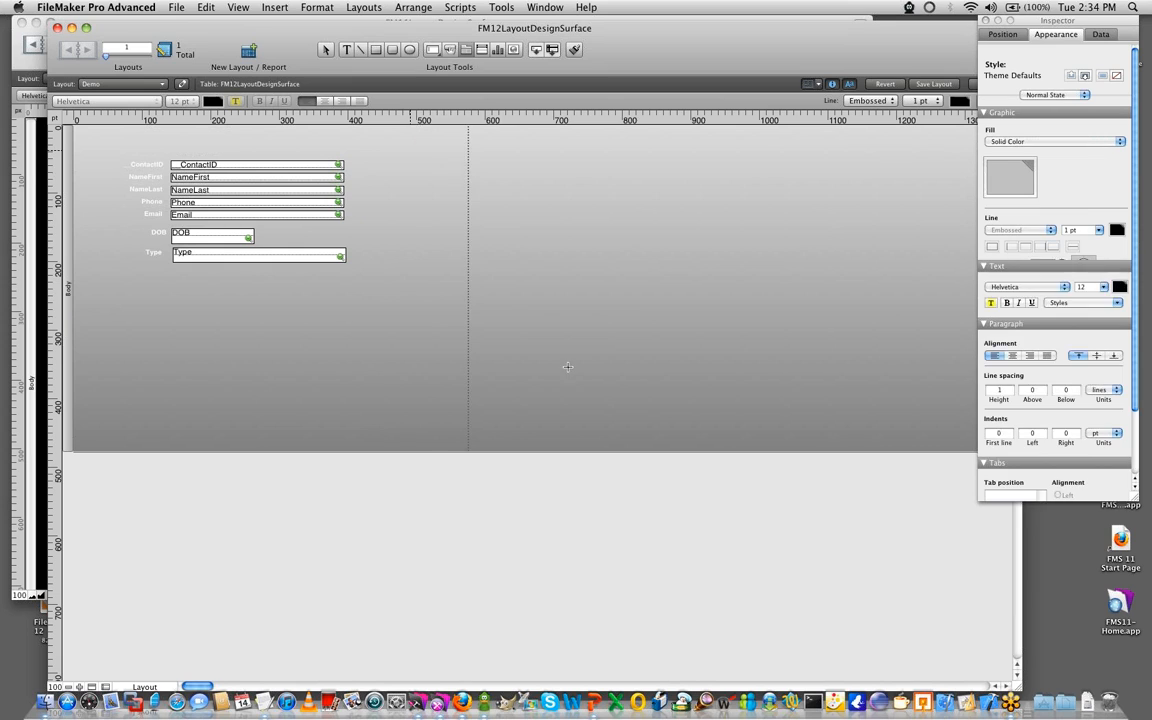
{"action": "left_click_drag", "start_coordinate": [411, 152], "coordinate": [806, 385]}
{"action": "type", "text": "s"}
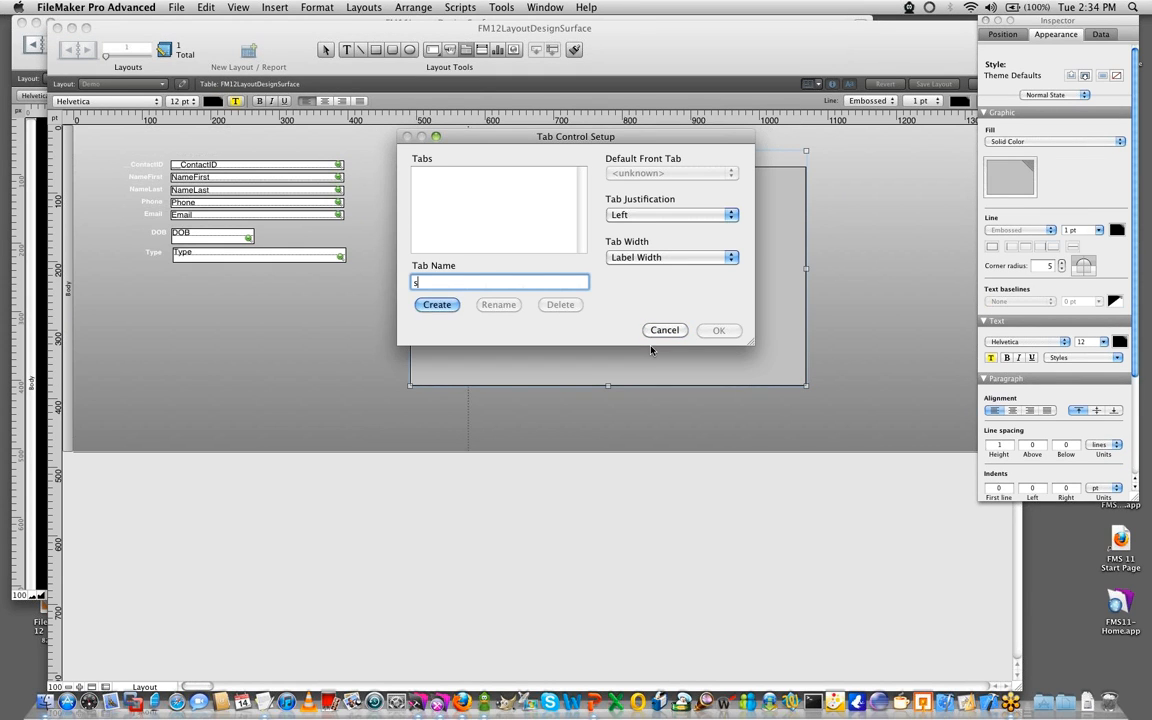
{"action": "key", "text": "Return"}
{"action": "type", "text": "d"}
{"action": "key", "text": "Return"}
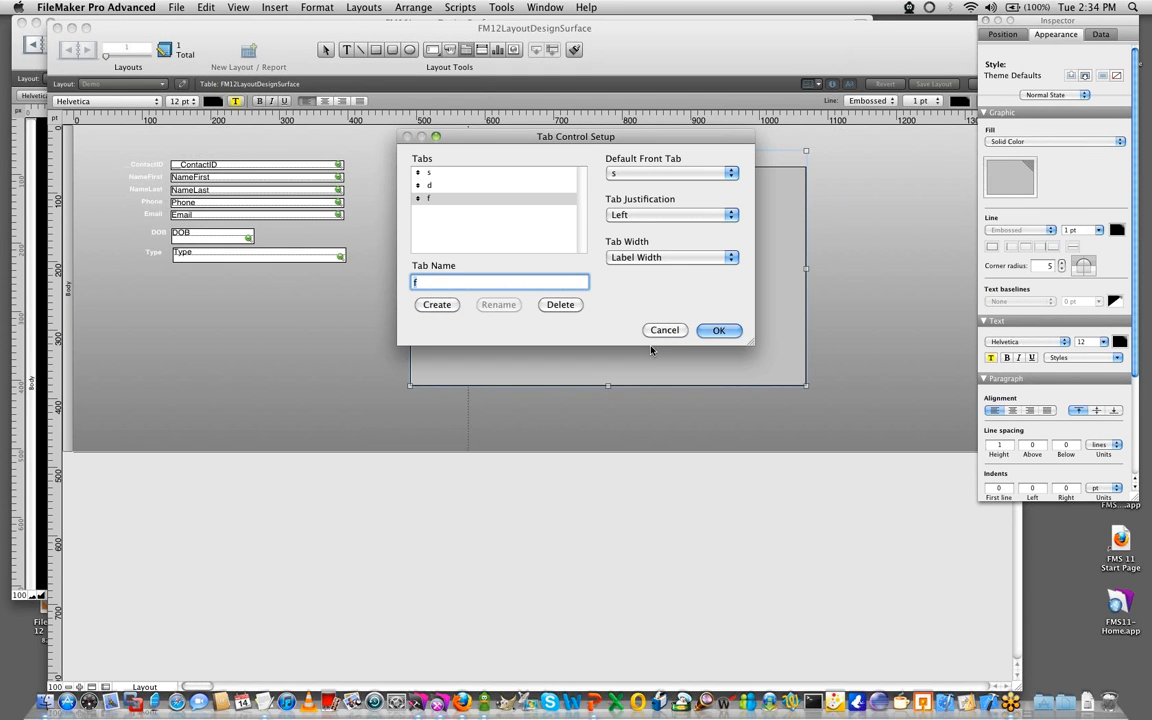
{"action": "left_click", "coordinate": [700, 332]}
- Place all the fields and labels on the FM12 tab control and shrink the control to about 315 by 280 pt
{"action": "left_click_drag", "start_coordinate": [367, 298], "coordinate": [108, 122]}
{"action": "left_click_drag", "start_coordinate": [148, 168], "coordinate": [563, 238]}
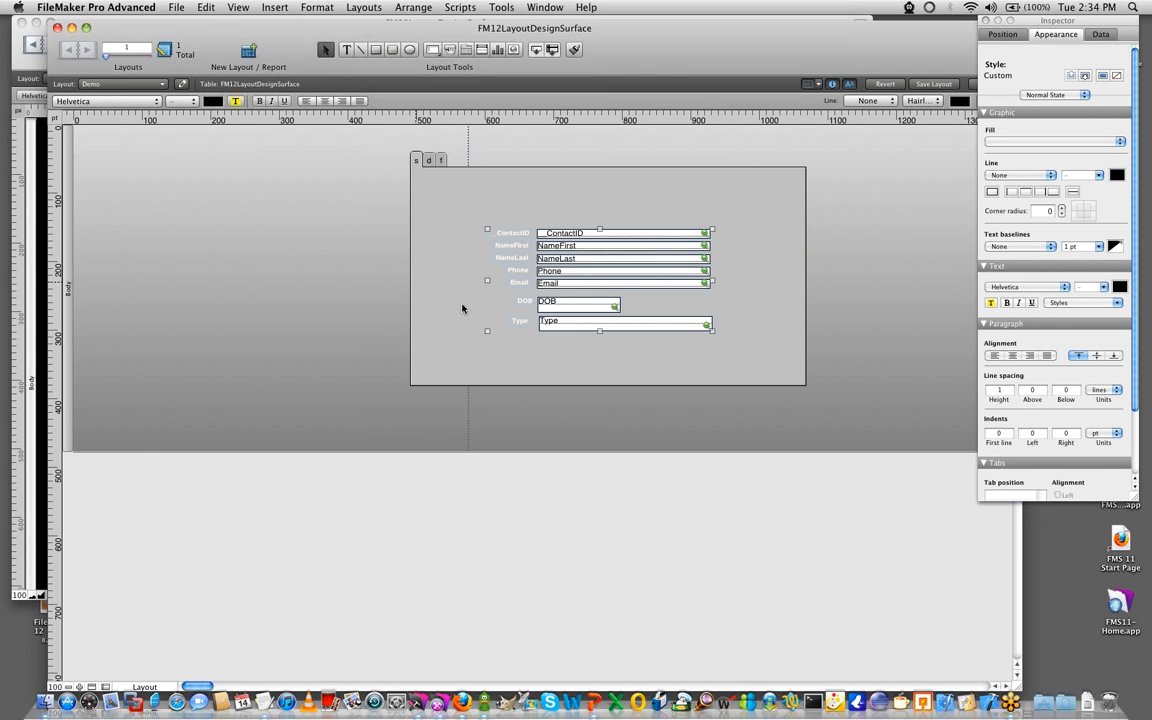
{"action": "left_click", "coordinate": [724, 372]}
{"action": "left_click_drag", "start_coordinate": [805, 385], "coordinate": [626, 344]}
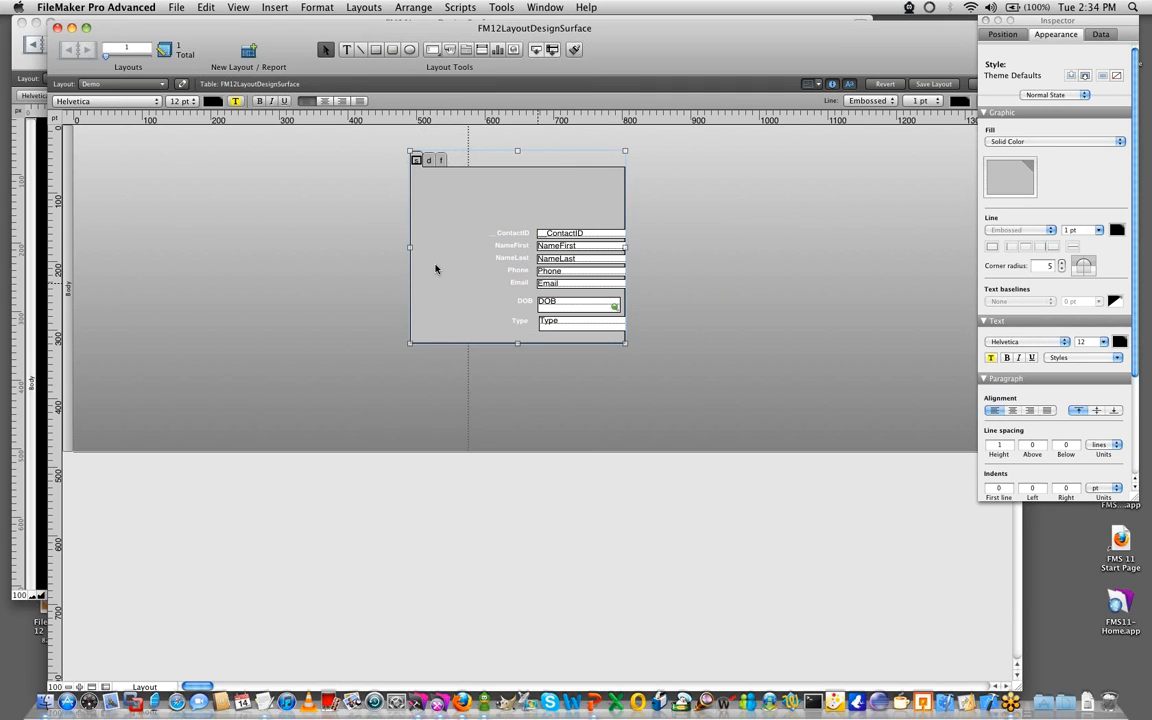
- Move the FM12 tab control around the layout, ending at the top of the body just past the vertical page-break line
{"action": "left_click_drag", "start_coordinate": [472, 210], "coordinate": [221, 289]}
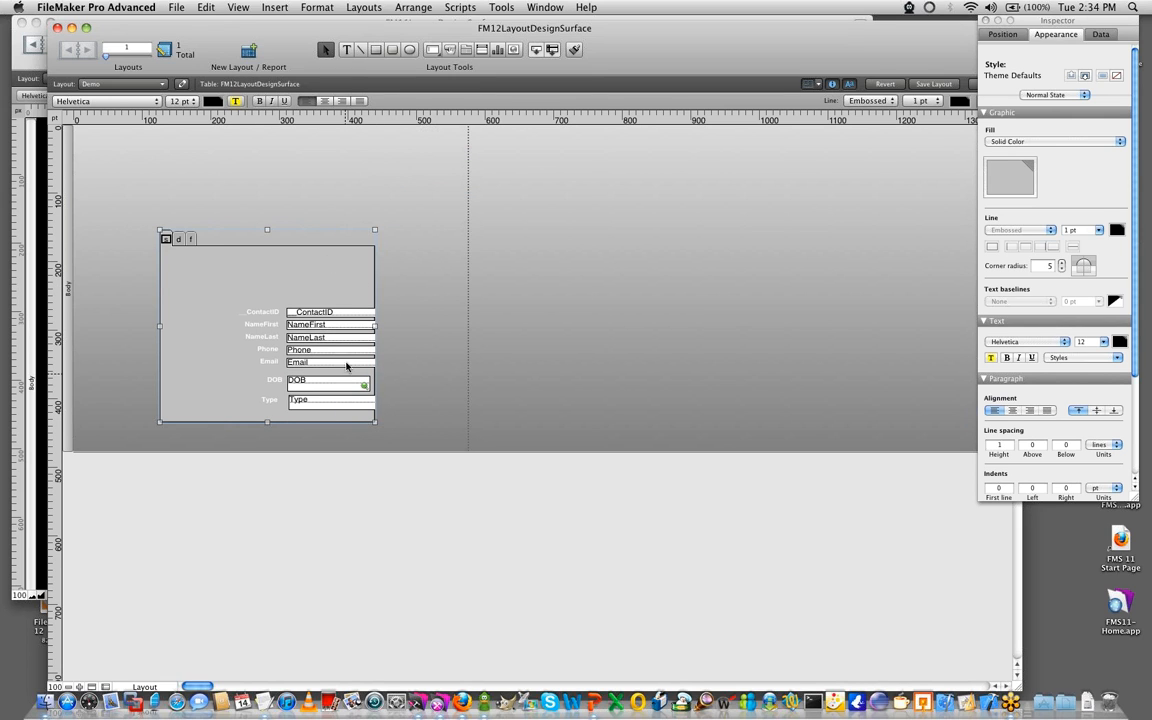
{"action": "left_click_drag", "start_coordinate": [330, 286], "coordinate": [488, 214]}
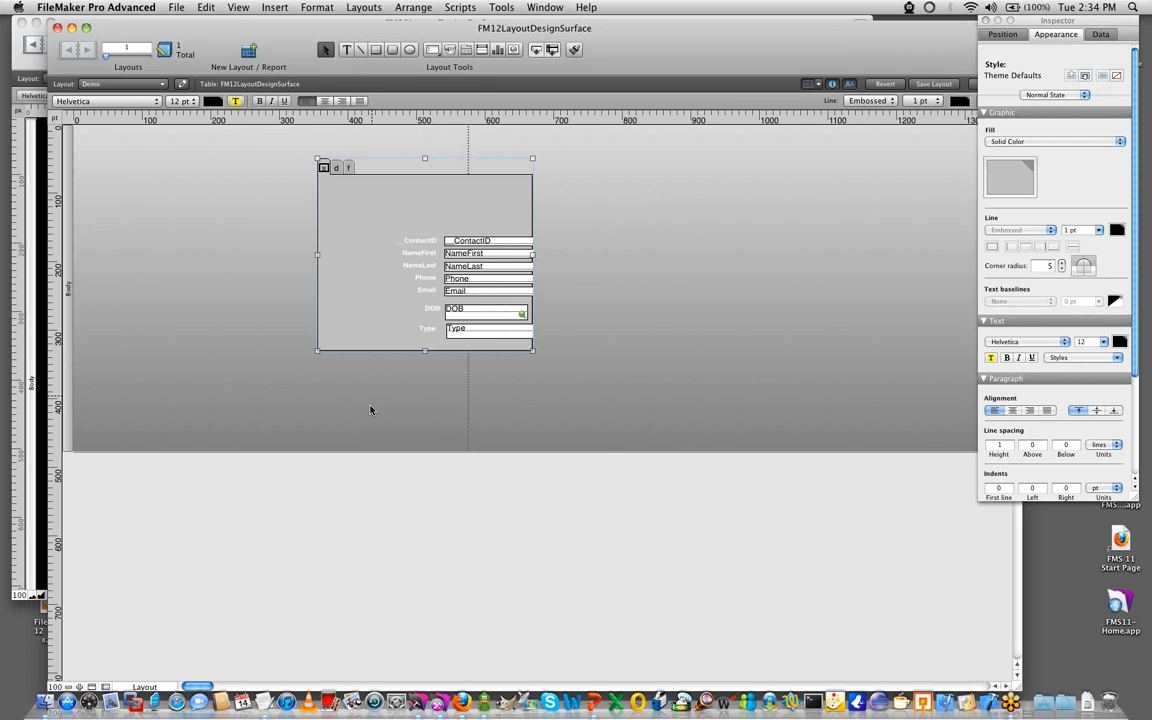
{"action": "left_click_drag", "start_coordinate": [394, 284], "coordinate": [544, 249]}
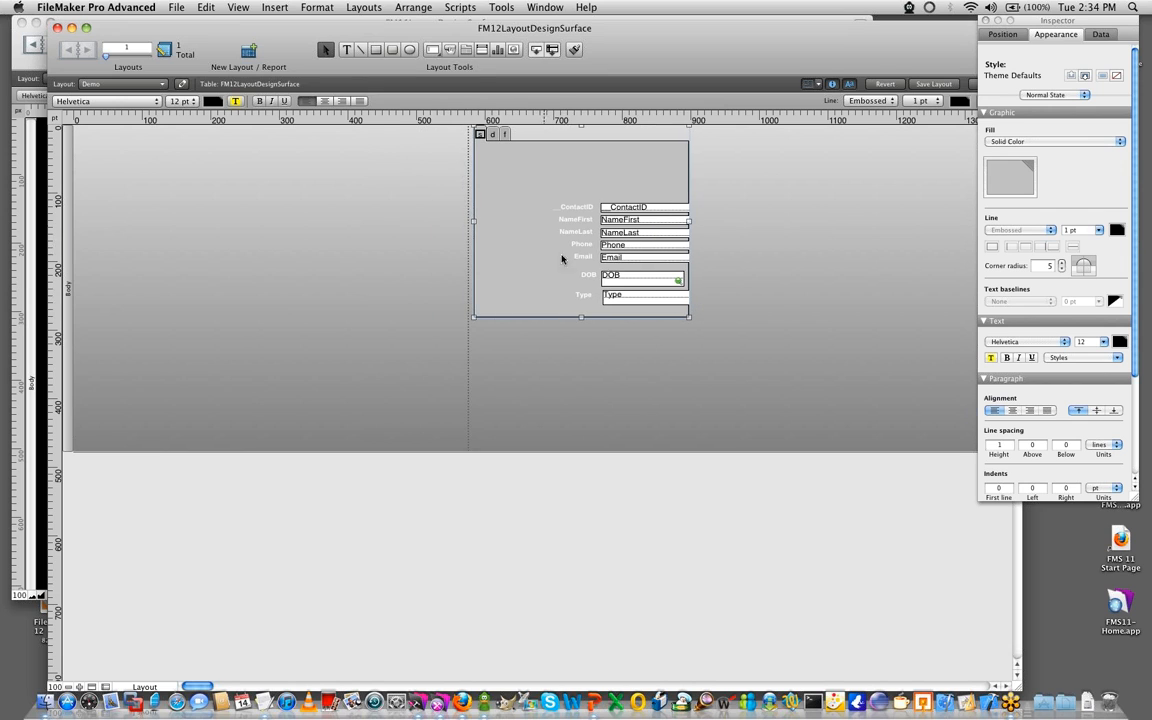
- Add a nine-row portal to FM12LayoutDesignSurface 2 with NameFirst, NameLast and Email, and place it in the body's upper-left area
{"action": "left_click", "coordinate": [482, 50]}
{"action": "left_click_drag", "start_coordinate": [117, 167], "coordinate": [376, 310]}
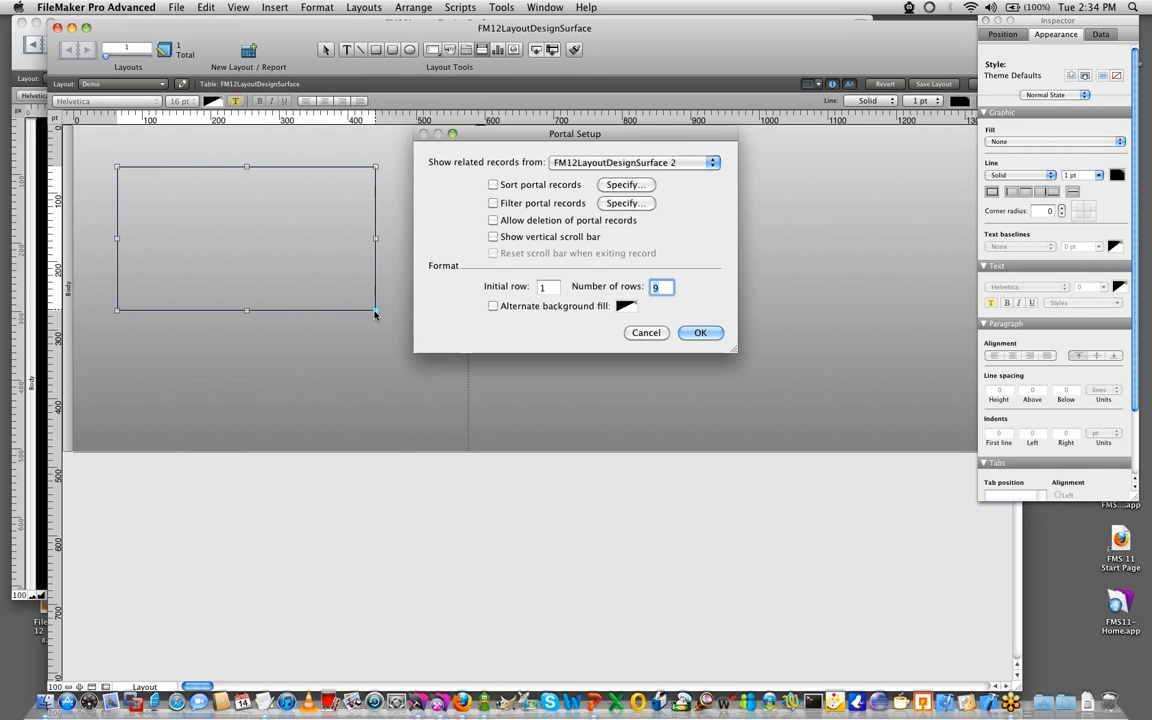
{"action": "left_click", "coordinate": [599, 166]}
{"action": "left_click", "coordinate": [600, 163]}
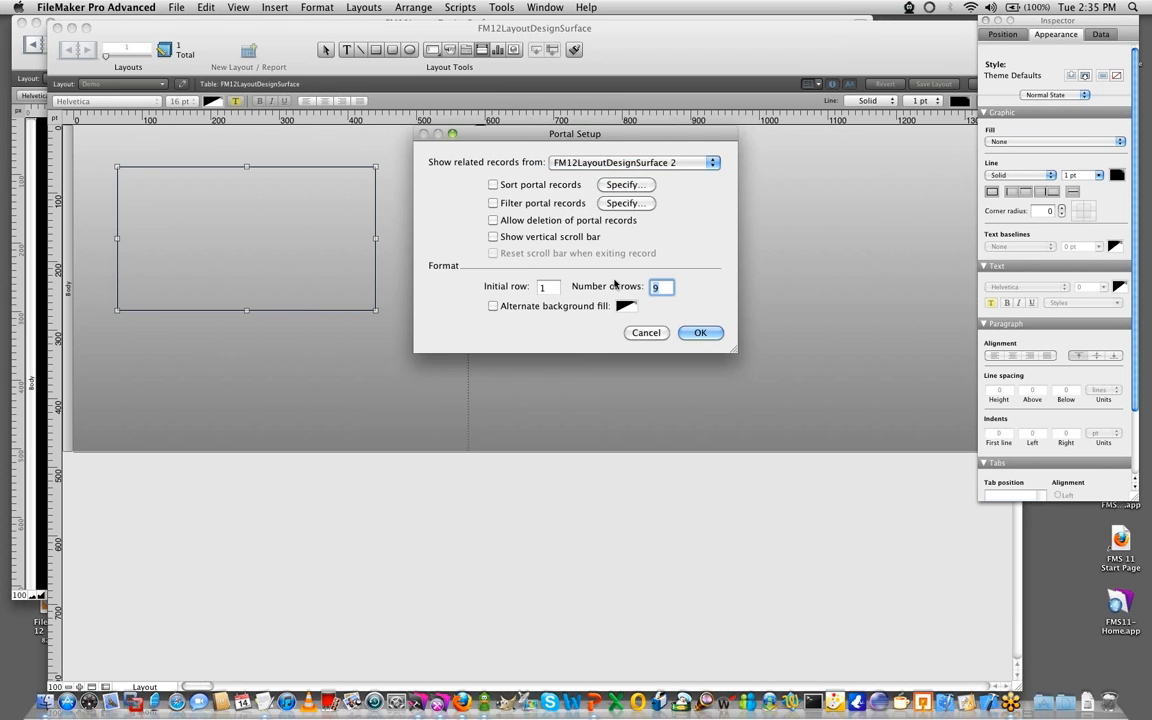
{"action": "left_click", "coordinate": [698, 333]}
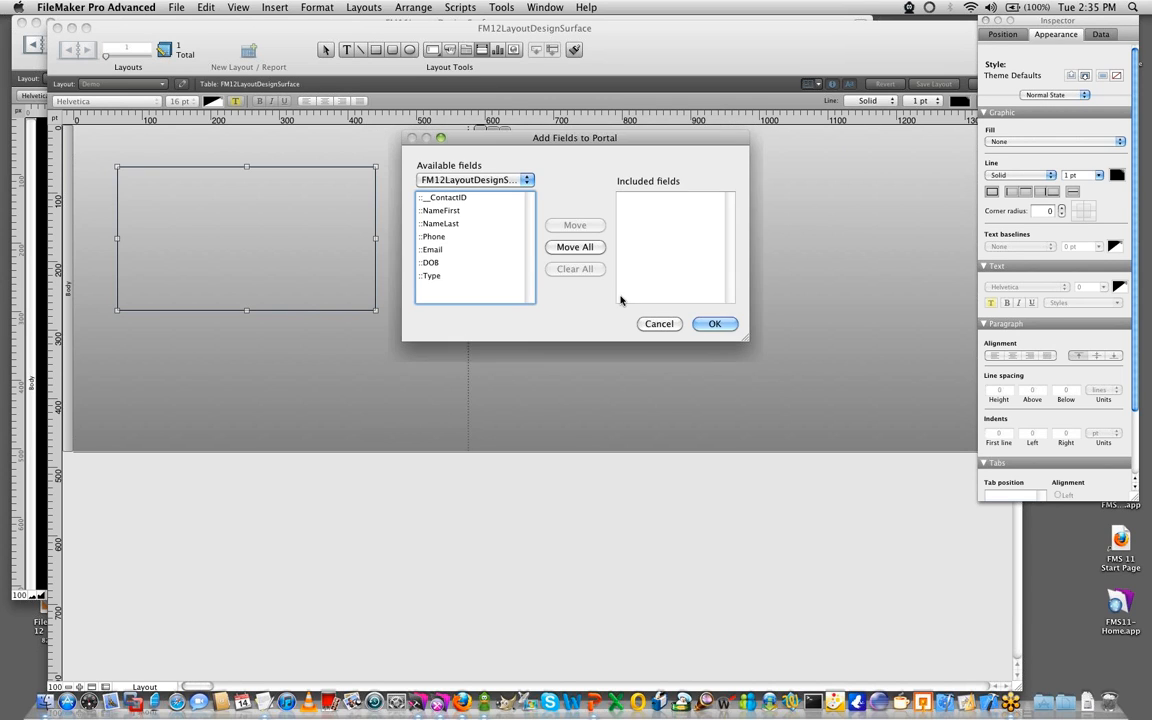
{"action": "double_click", "coordinate": [430, 211]}
{"action": "double_click", "coordinate": [432, 250]}
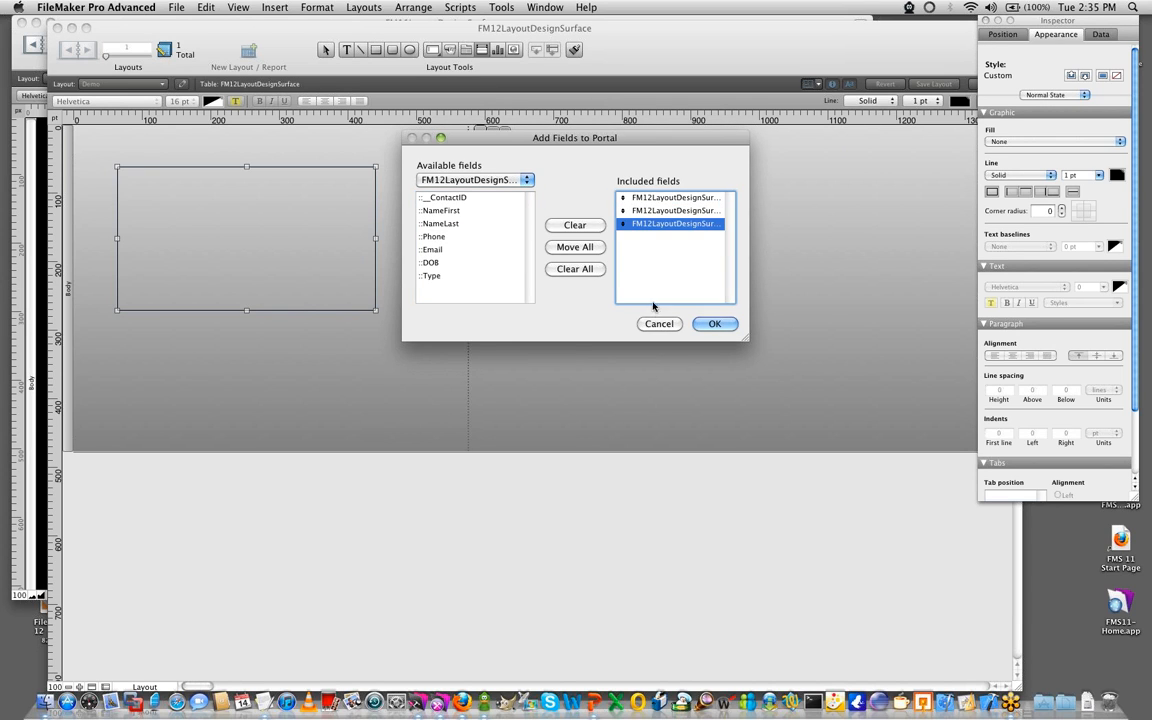
{"action": "left_click", "coordinate": [703, 322]}
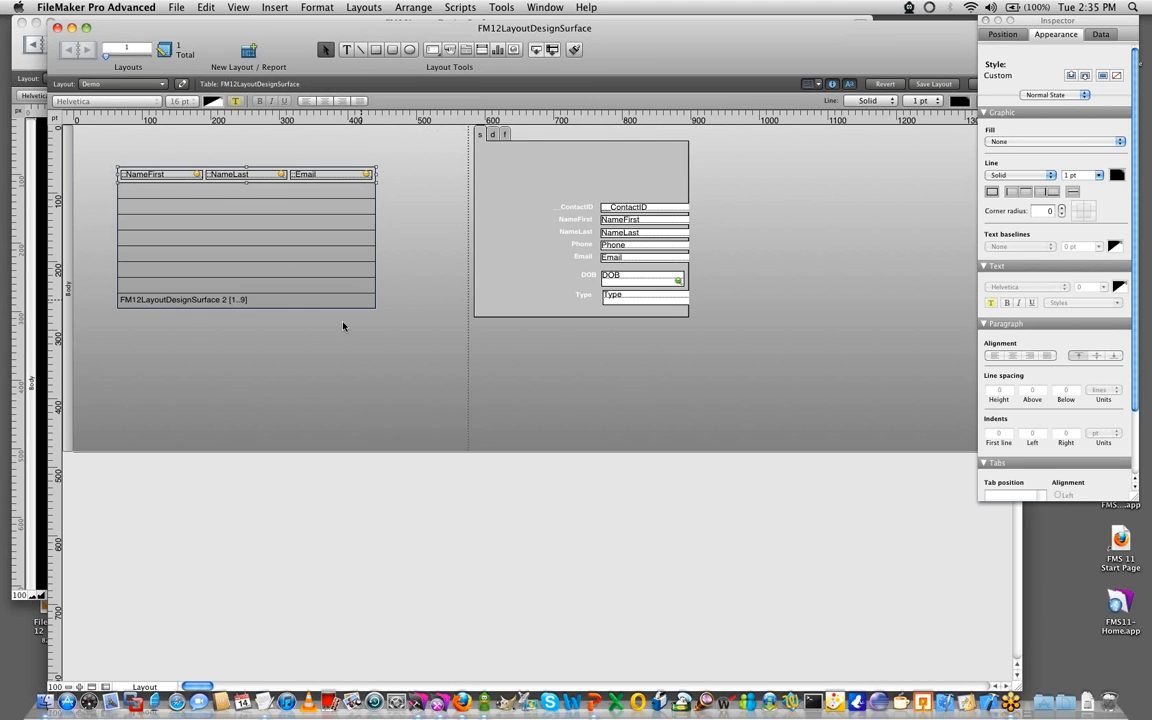
{"action": "left_click_drag", "start_coordinate": [394, 306], "coordinate": [258, 239]}
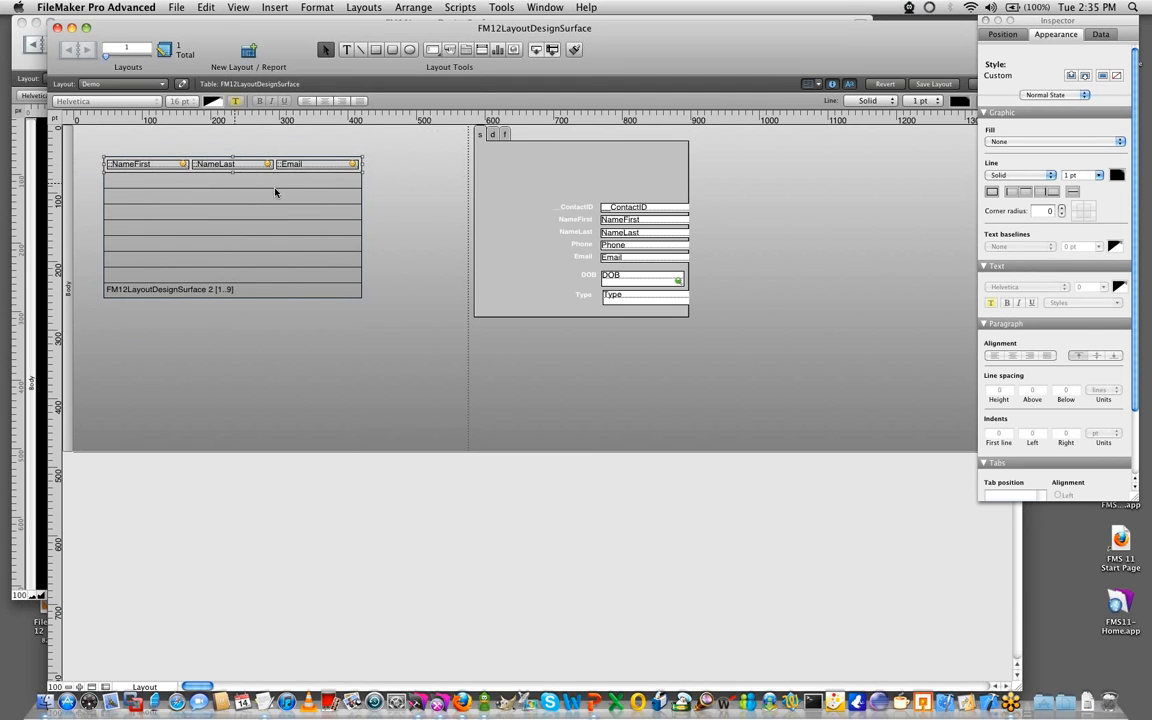
{"action": "left_click", "coordinate": [392, 200]}
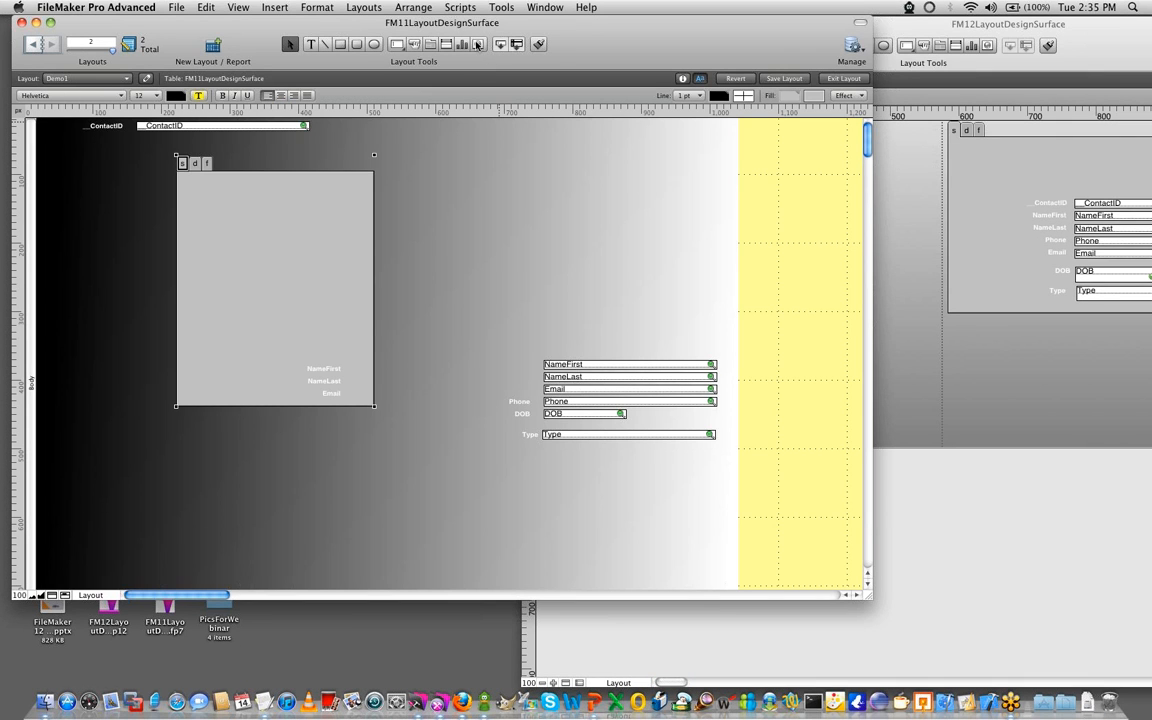
{"action": "left_click", "coordinate": [455, 47]}
{"action": "left_click_drag", "start_coordinate": [400, 145], "coordinate": [732, 314]}
{"action": "left_click", "coordinate": [572, 260]}
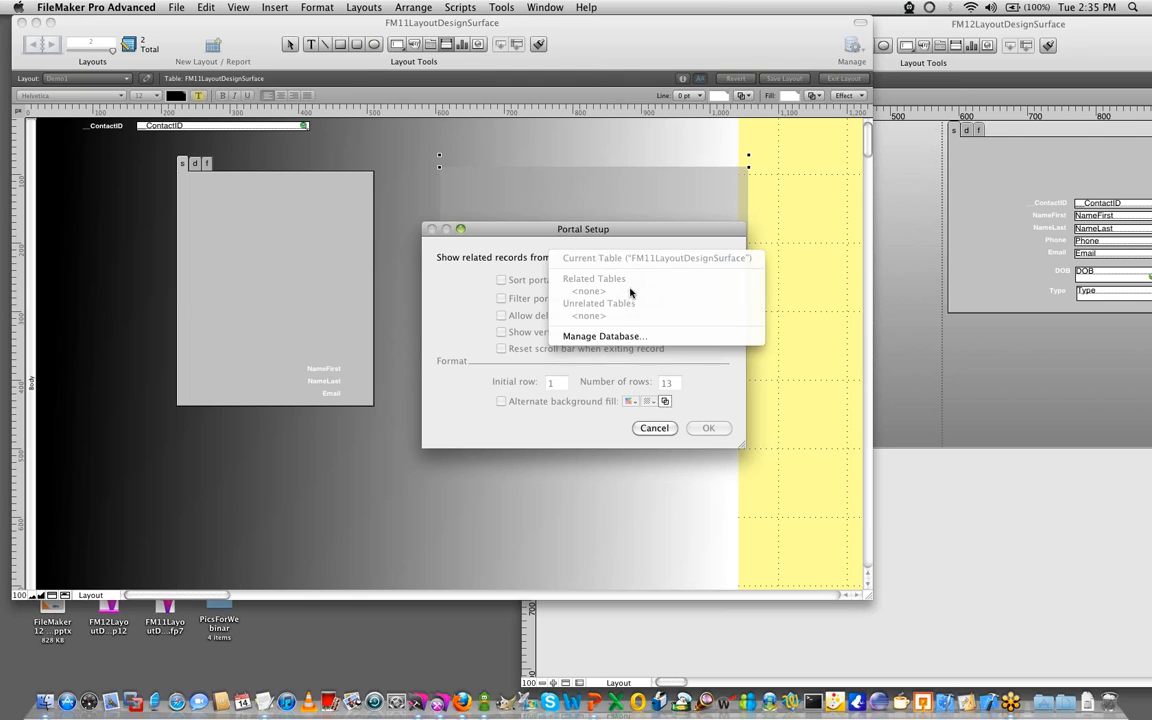
{"action": "left_click", "coordinate": [541, 403]}
{"action": "left_click", "coordinate": [645, 428]}
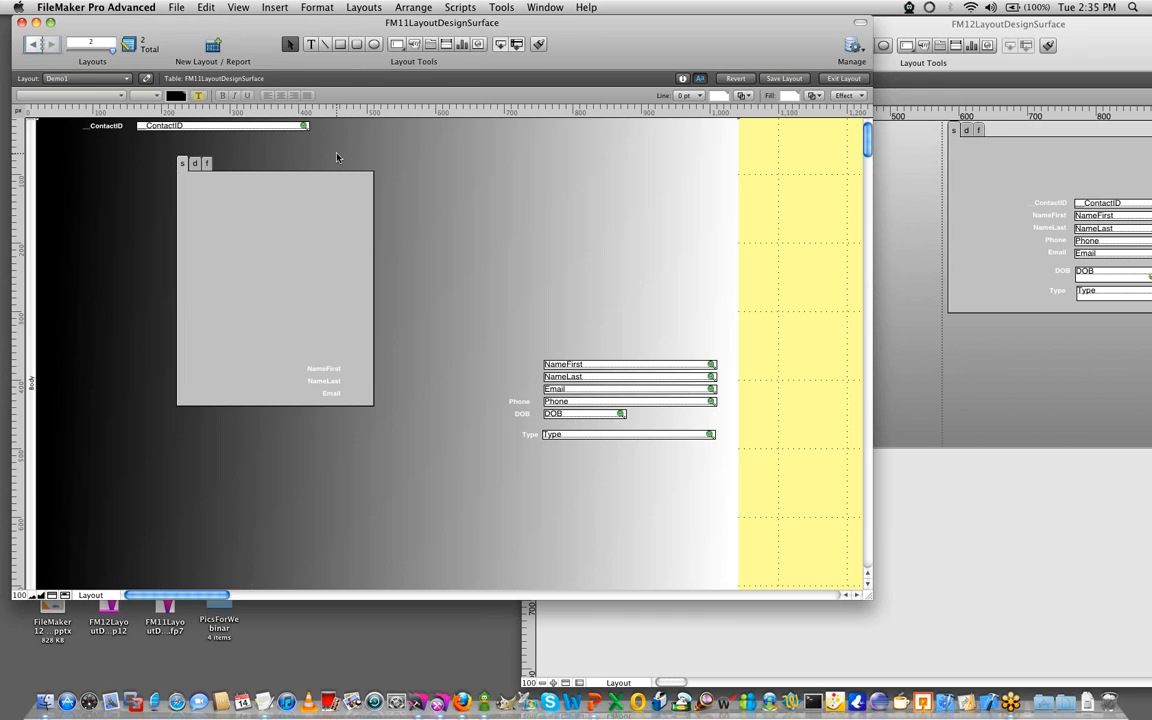
- Duplicate the FM11LayoutDesignSurface table occurrence in the FM11 relationships graph and relate the two occurrences by __ContactID
{"action": "key", "text": "super+shift+d"}
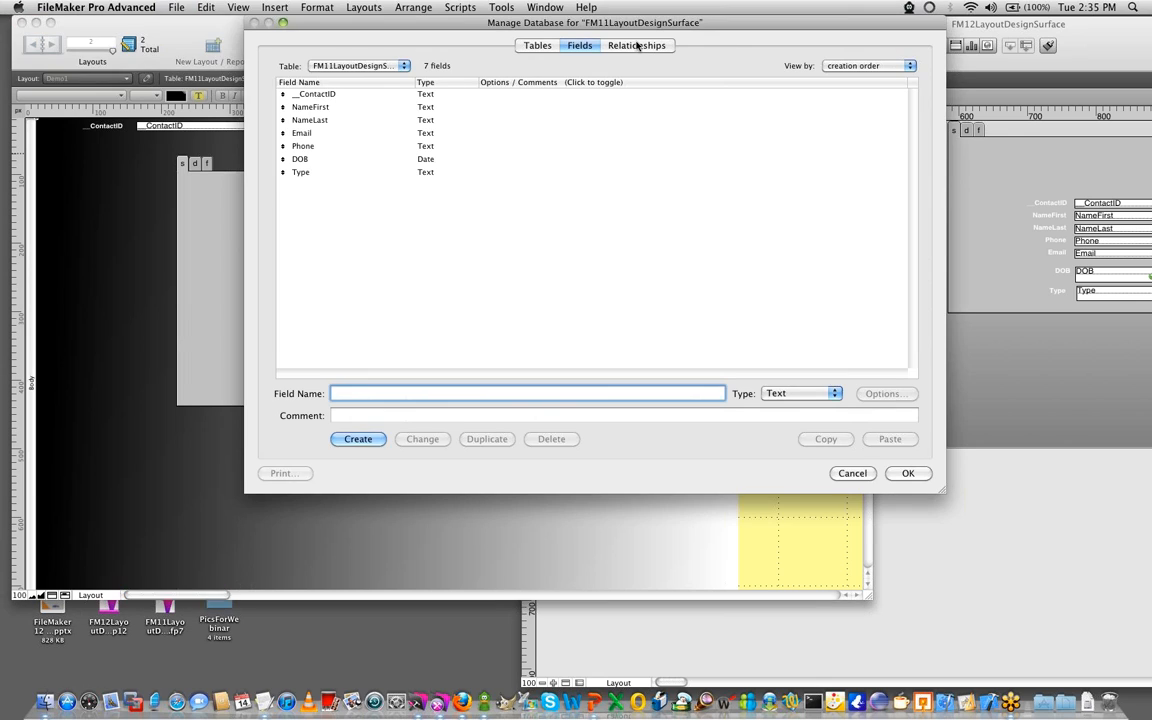
{"action": "left_click", "coordinate": [636, 45]}
{"action": "left_click", "coordinate": [338, 110]}
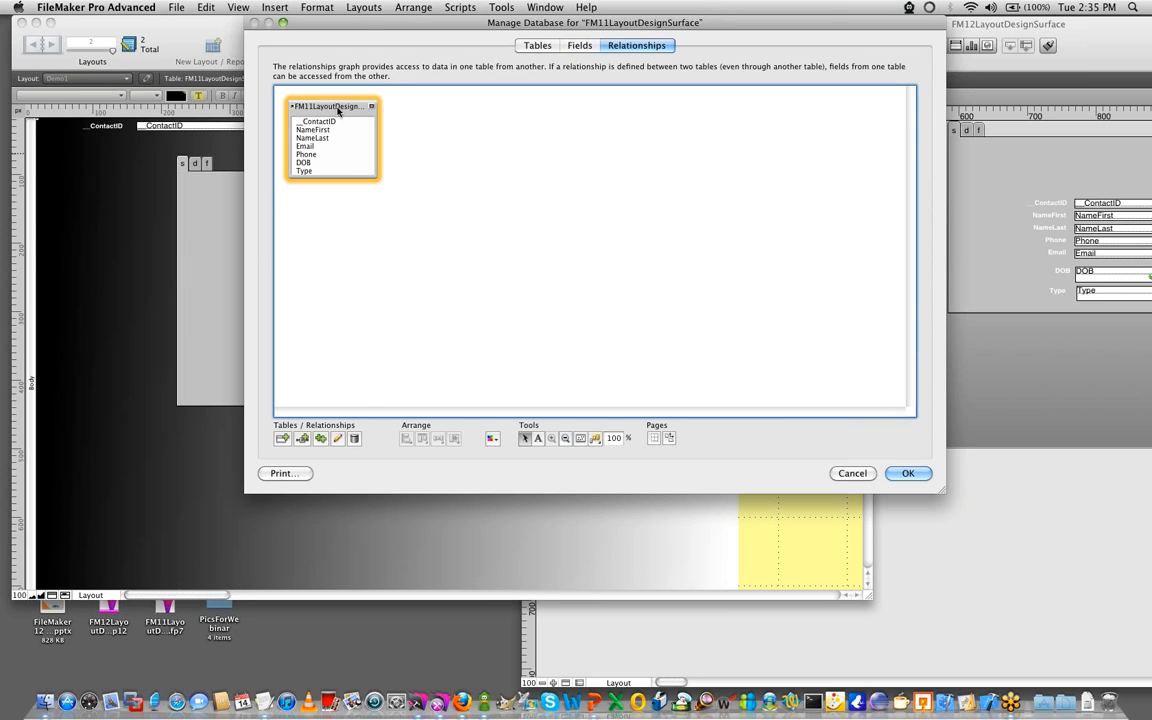
{"action": "key", "text": "super+d"}
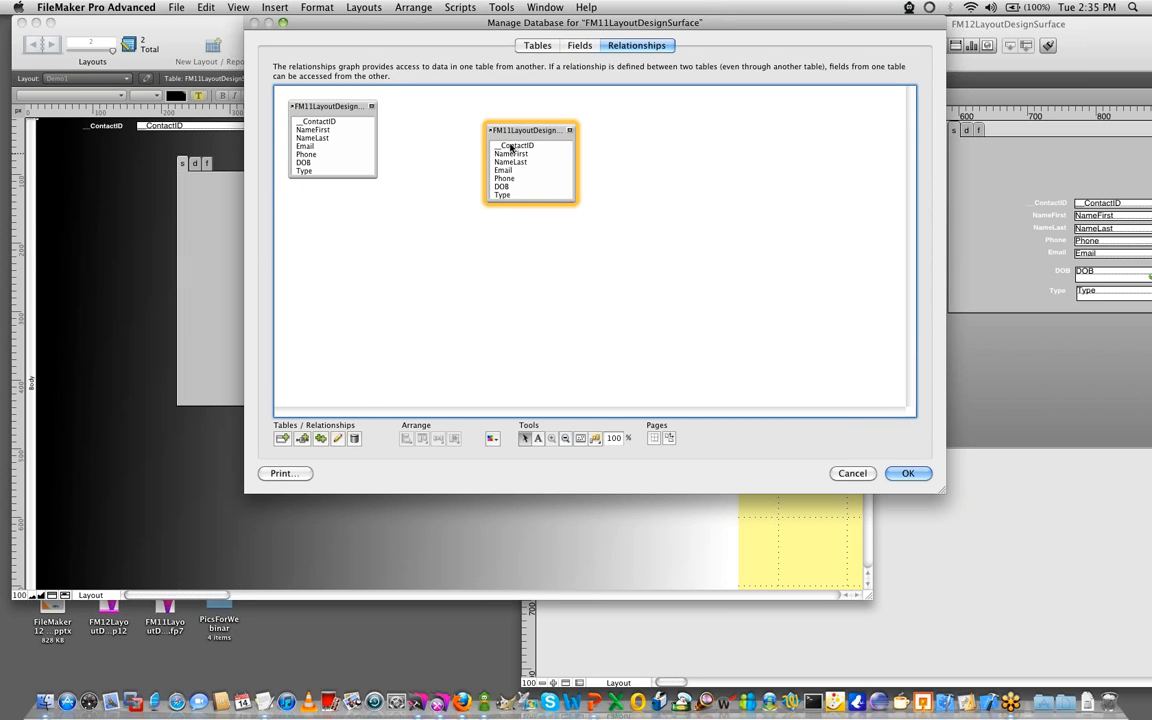
{"action": "left_click_drag", "start_coordinate": [318, 121], "coordinate": [512, 145]}
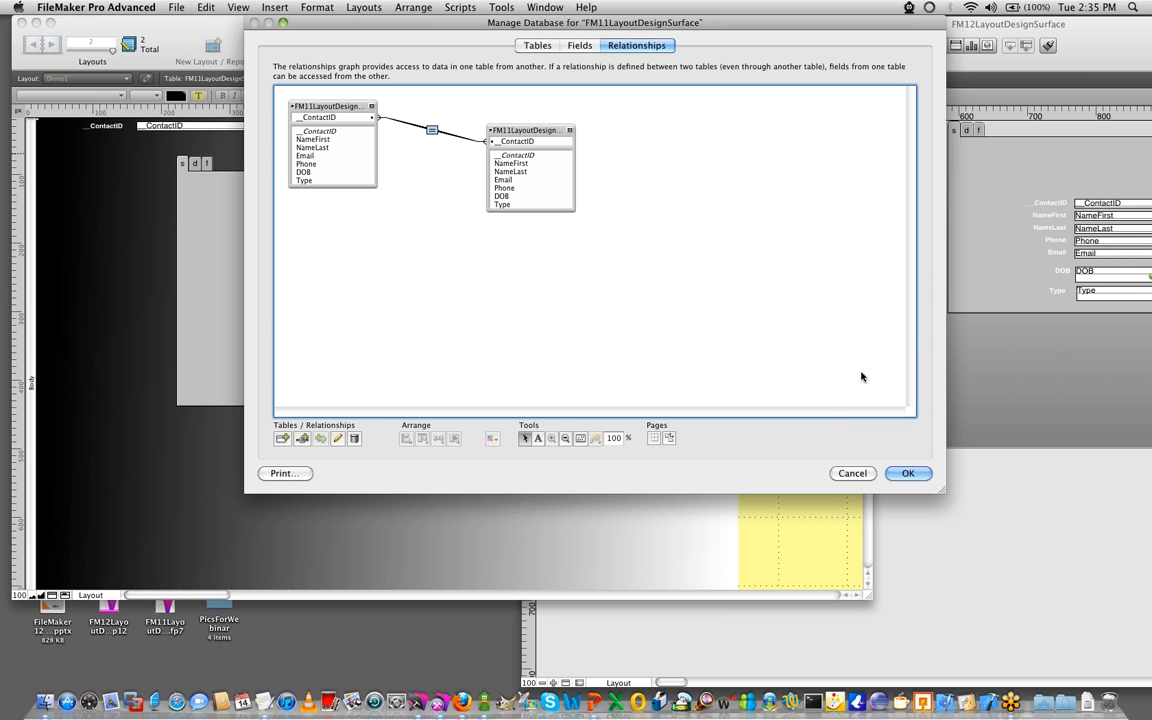
{"action": "left_click", "coordinate": [891, 477]}
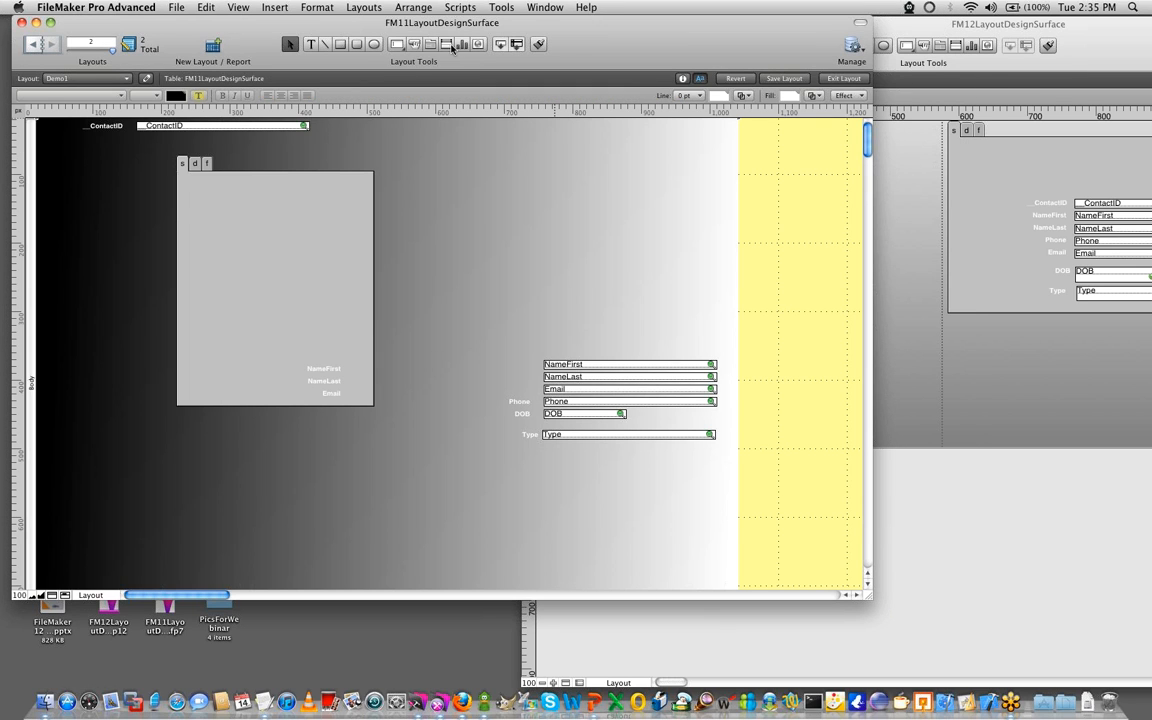
- Add a 12-row portal to FM11LayoutDesignSurface 2 with NameLast and NameFirst, above the existing fields on the FM11 layout
{"action": "left_click", "coordinate": [452, 47]}
{"action": "left_click_drag", "start_coordinate": [470, 165], "coordinate": [715, 297]}
{"action": "left_click", "coordinate": [625, 260]}
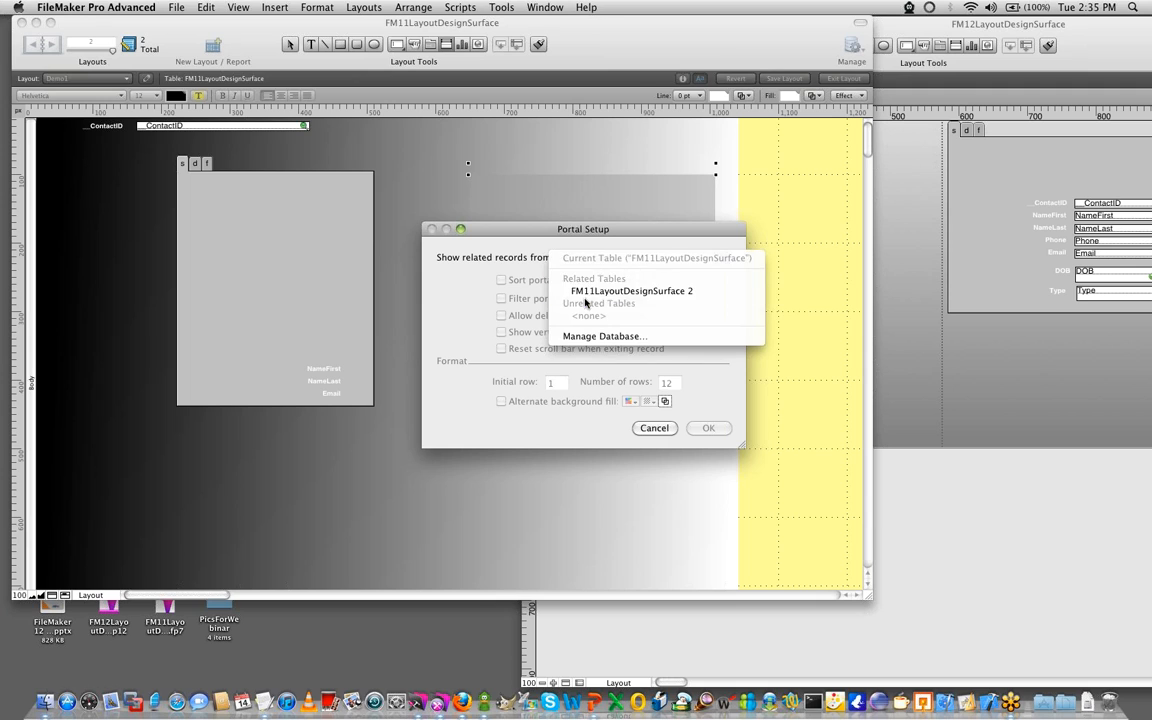
{"action": "left_click", "coordinate": [590, 291]}
{"action": "left_click_drag", "start_coordinate": [539, 233], "coordinate": [238, 233]}
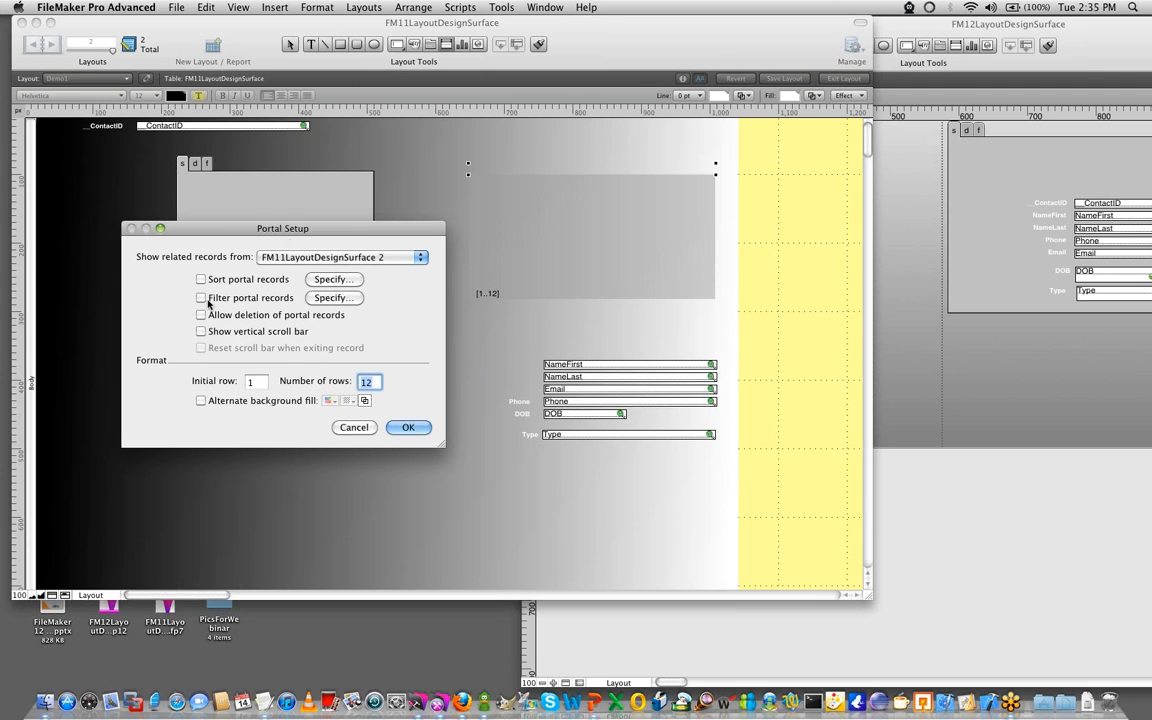
{"action": "left_click", "coordinate": [409, 427]}
{"action": "double_click", "coordinate": [430, 198]}
{"action": "left_click", "coordinate": [428, 212]}
{"action": "double_click", "coordinate": [429, 212]}
{"action": "left_click", "coordinate": [714, 323]}
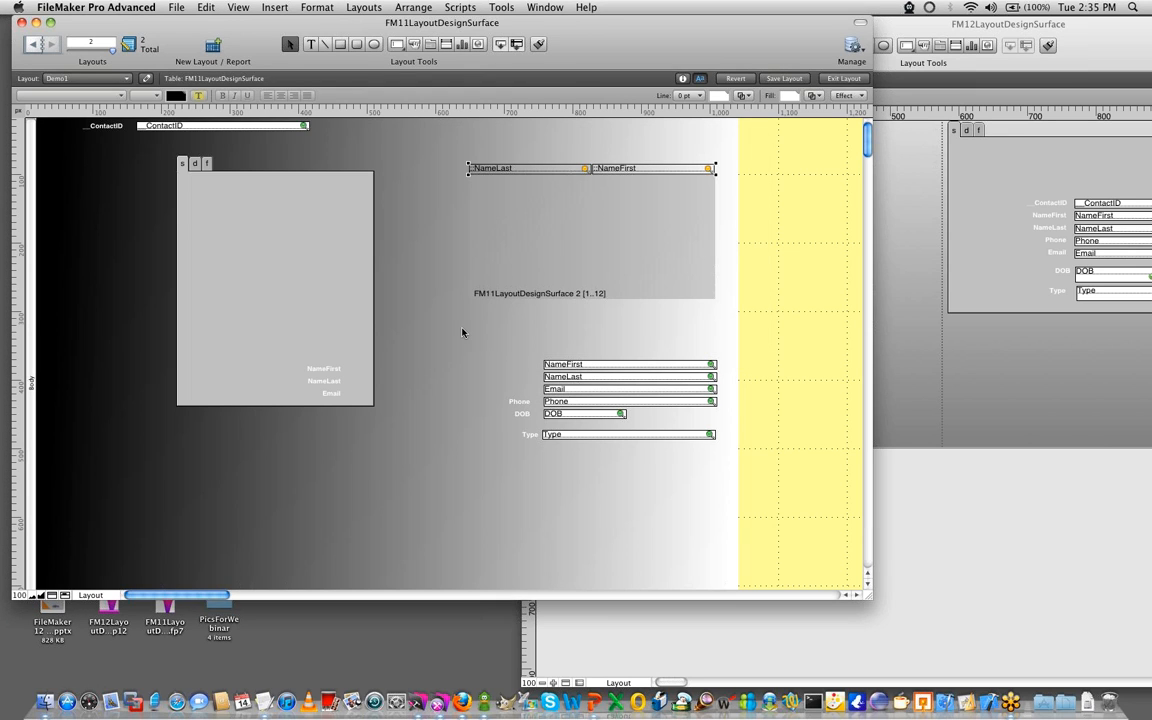
- Move only the FM11 portal object off its related fields, ending just below the tab control
{"action": "left_click_drag", "start_coordinate": [489, 295], "coordinate": [407, 487]}
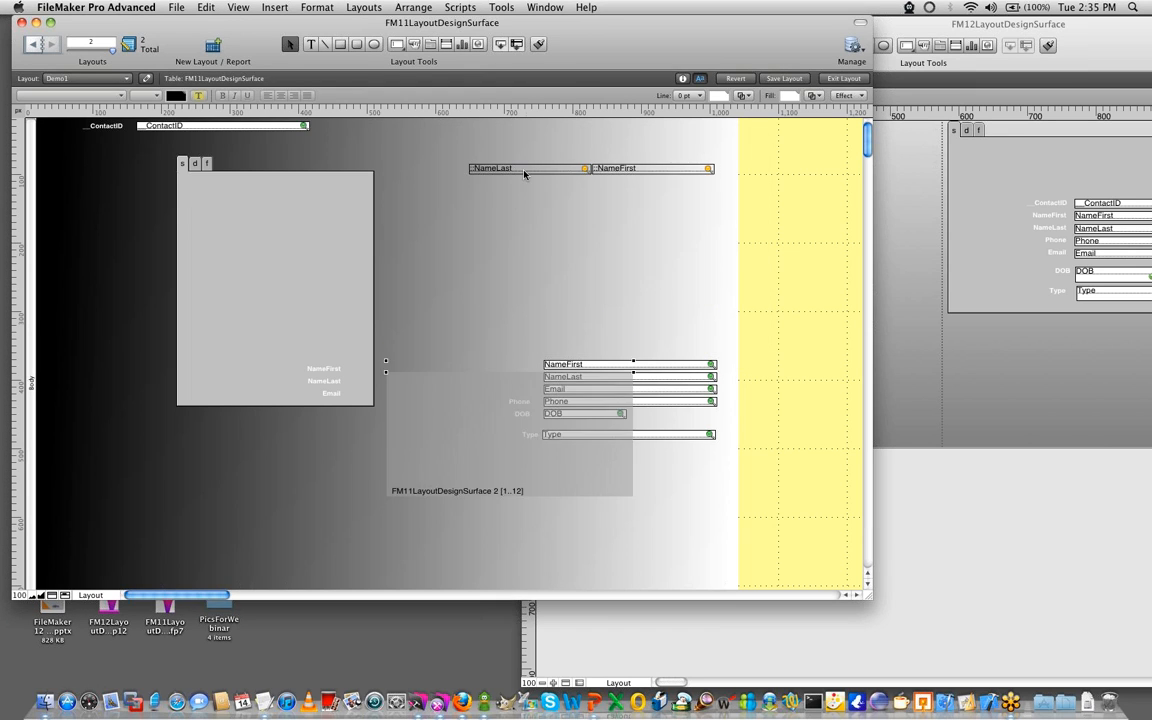
{"action": "left_click_drag", "start_coordinate": [411, 406], "coordinate": [195, 505]}
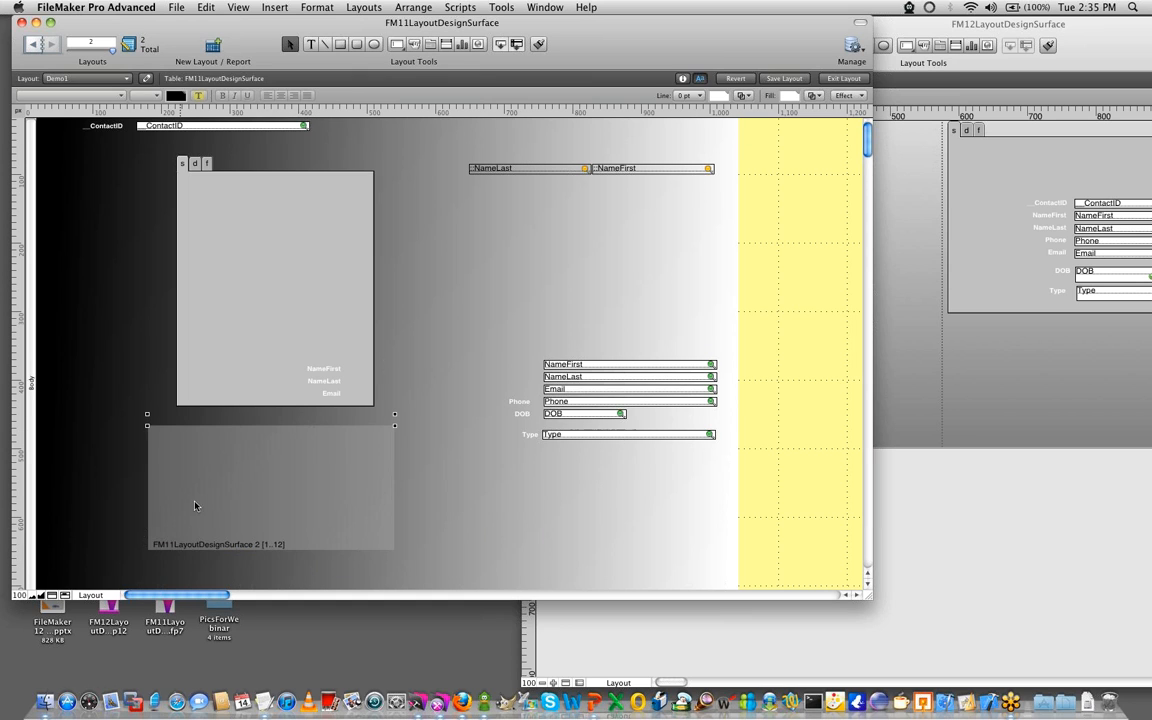
- Switch to the FM12 layout, move its portal slightly down, then narrow it and widen it again to about 385 pt
{"action": "left_click", "coordinate": [948, 538]}
{"action": "left_click_drag", "start_coordinate": [688, 202], "coordinate": [674, 160]}
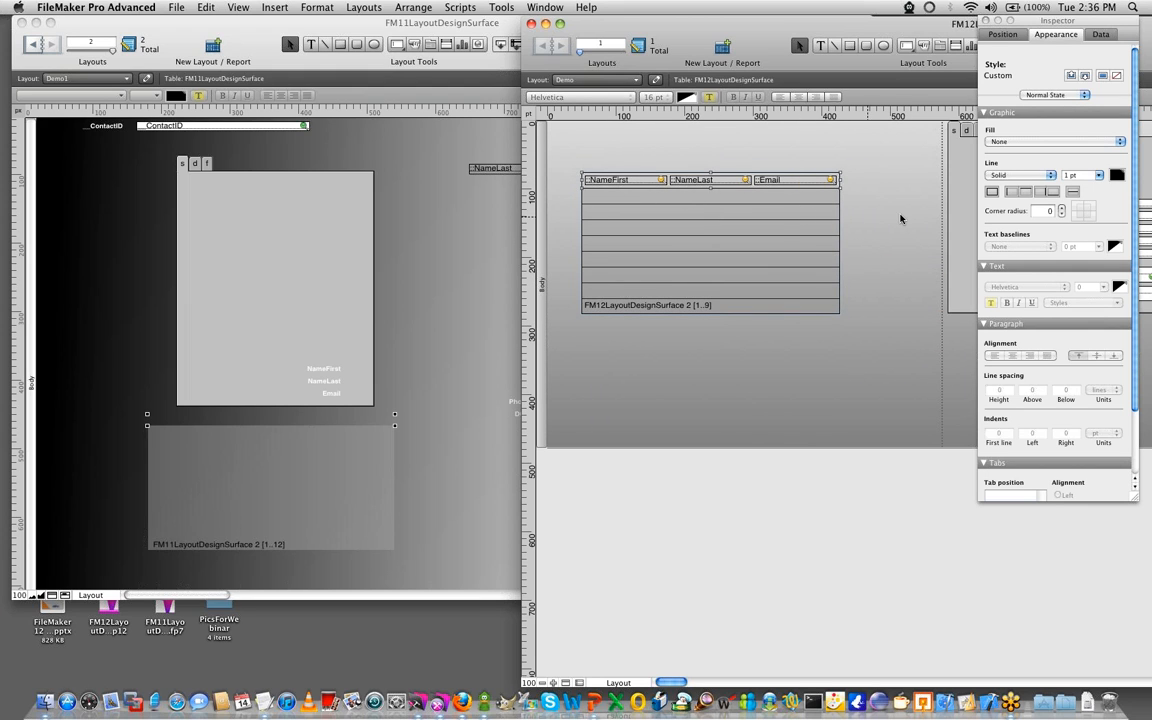
{"action": "left_click_drag", "start_coordinate": [843, 187], "coordinate": [681, 187]}
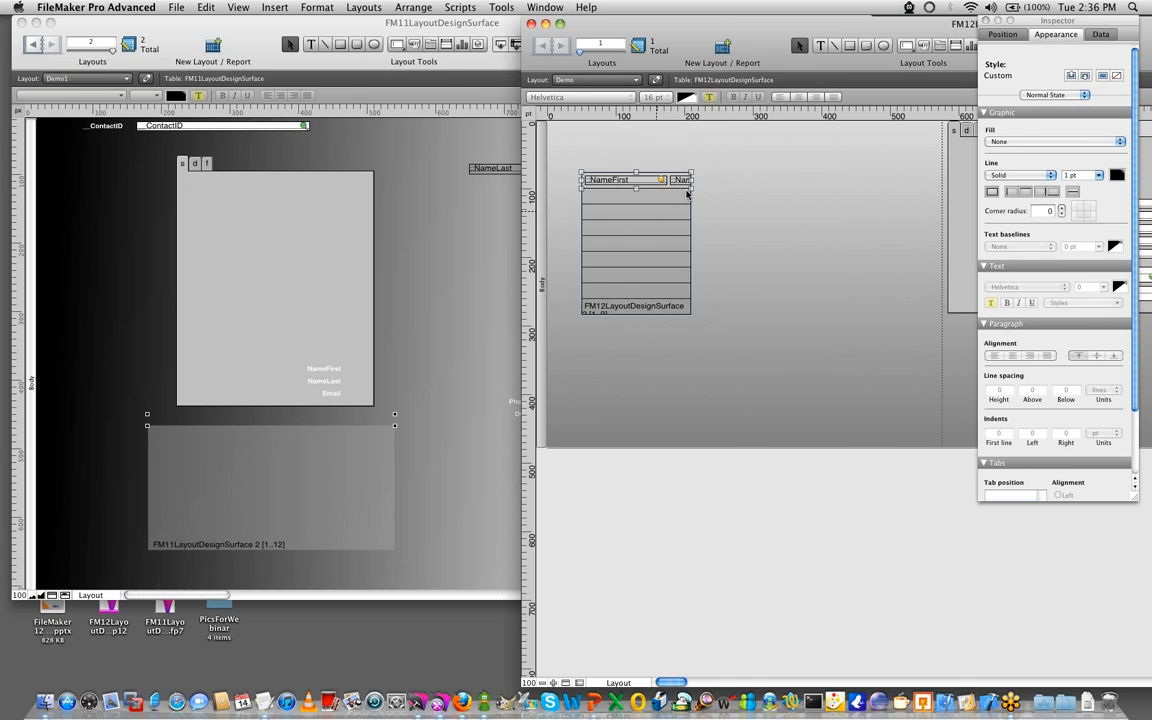
{"action": "left_click_drag", "start_coordinate": [692, 181], "coordinate": [849, 182]}
{"action": "left_click", "coordinate": [771, 373]}
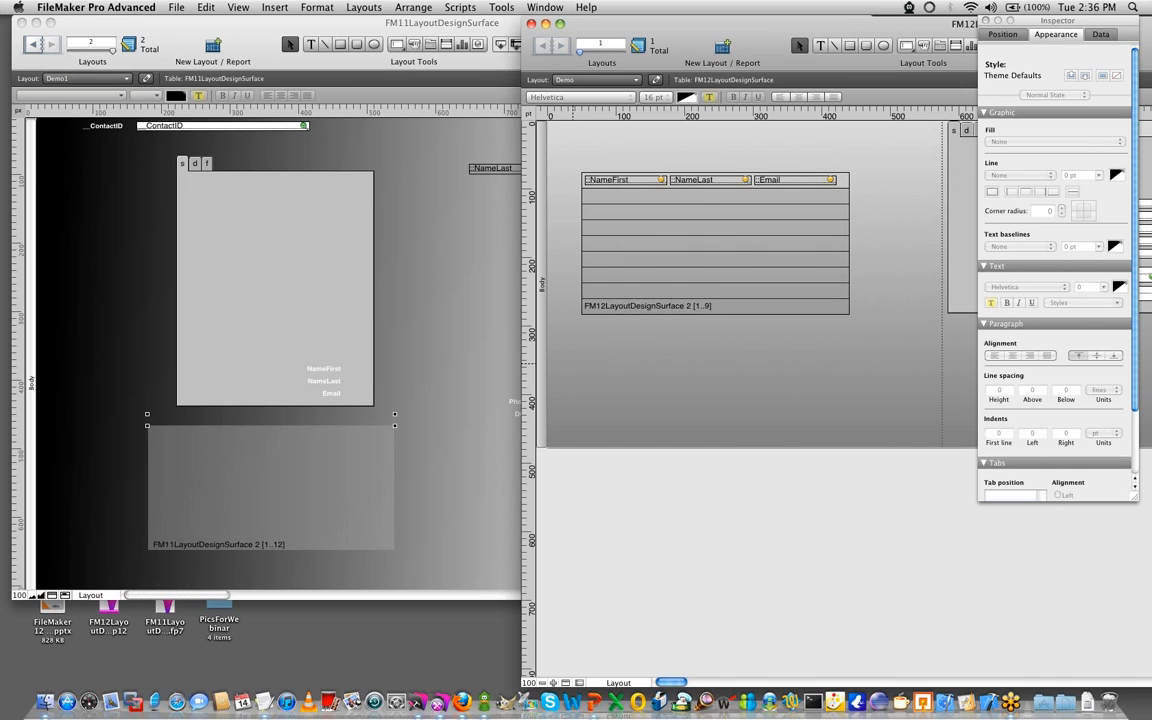
{"action": "key", "text": "super+Tab"}
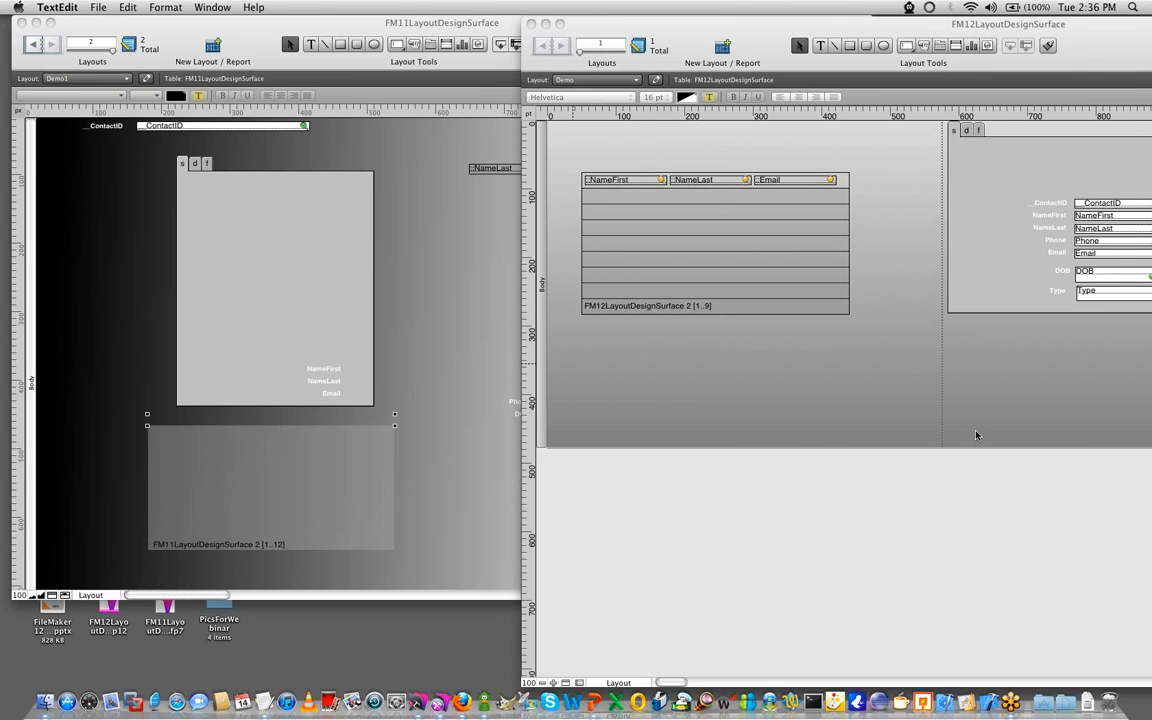
{"action": "key", "text": "super+Tab"}
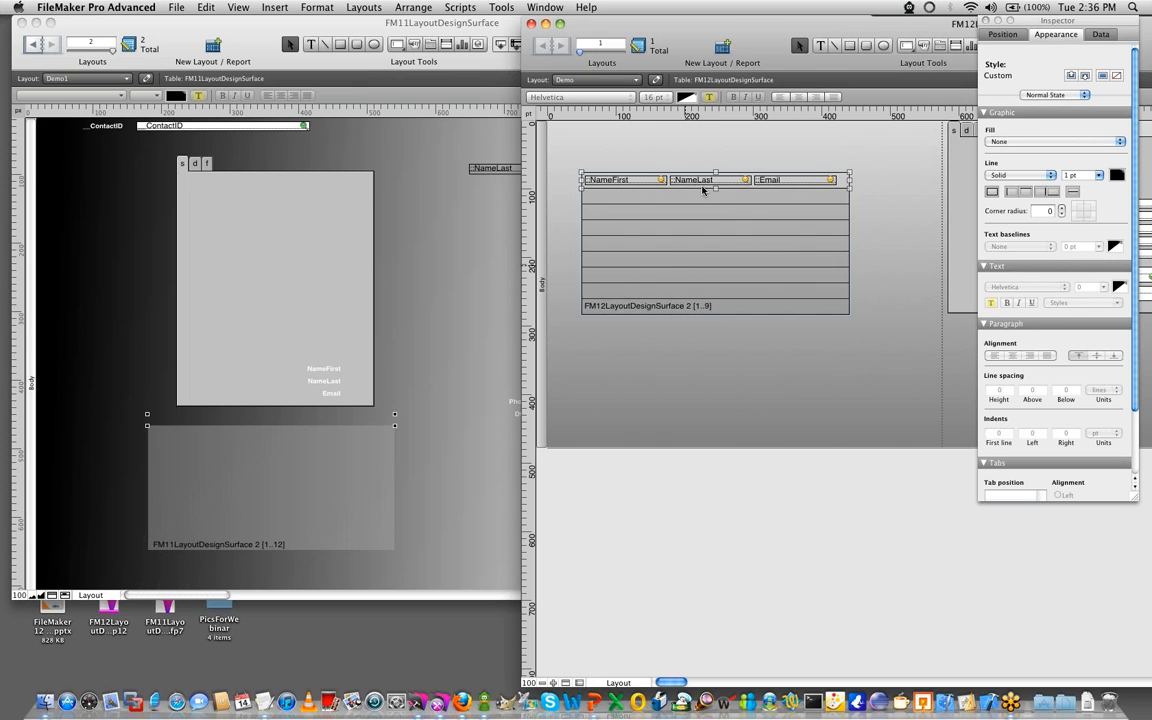
{"action": "left_click", "coordinate": [334, 379]}
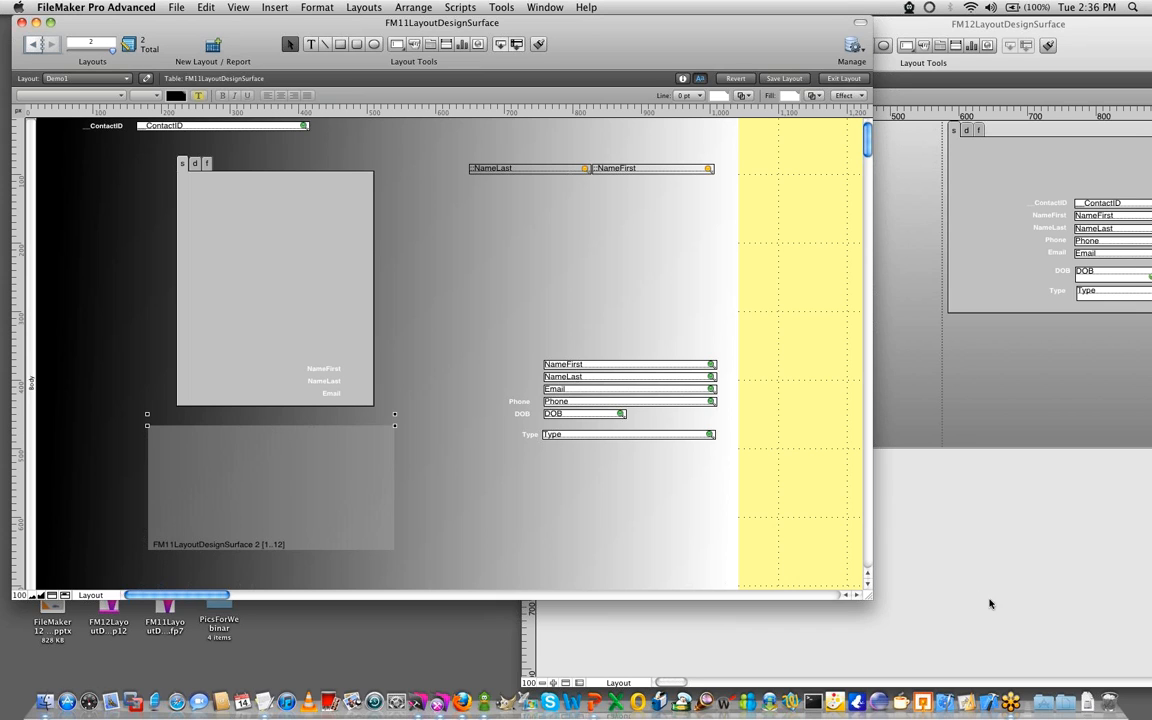
{"action": "left_click", "coordinate": [1036, 592]}
- Set the FM12 portal's corner radius to 20
{"action": "left_click_drag", "start_coordinate": [1048, 22], "coordinate": [1006, 58]}
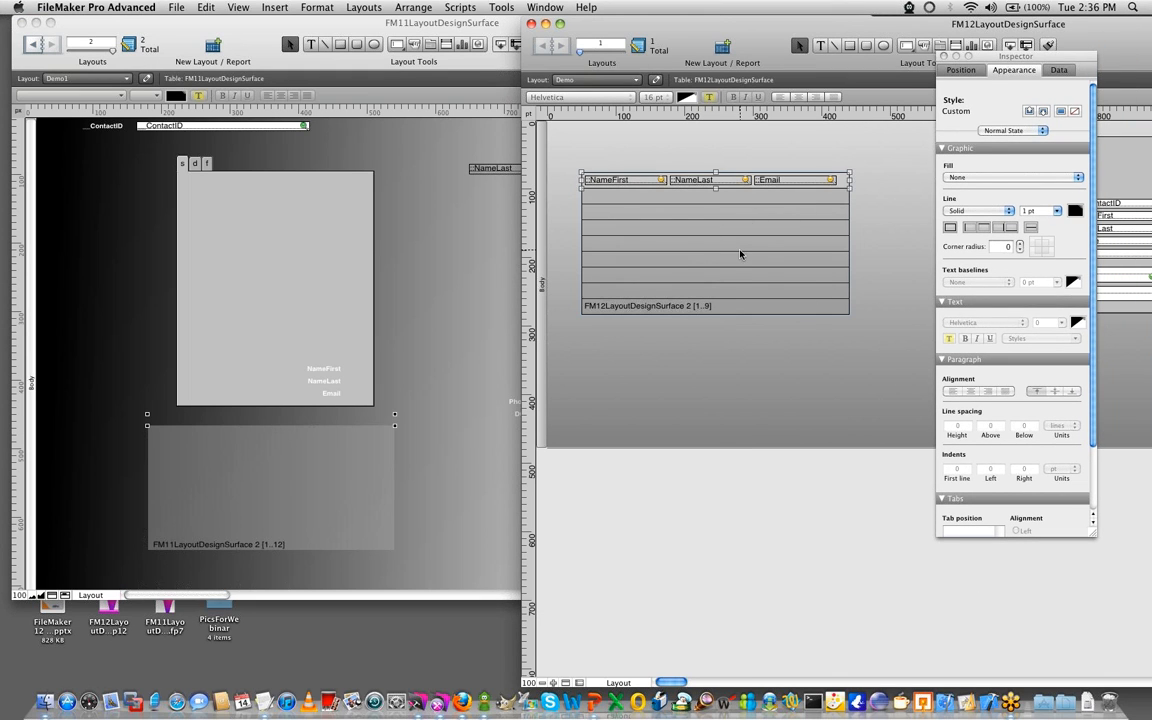
{"action": "left_click", "coordinate": [1003, 246]}
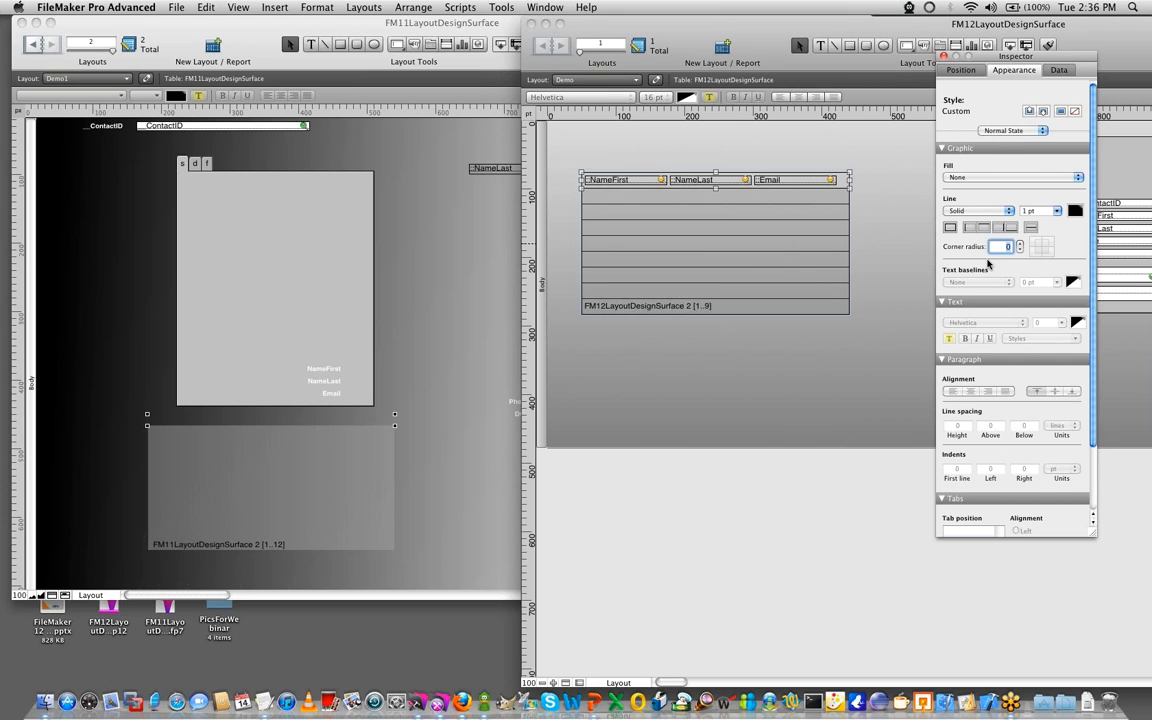
{"action": "type", "text": "20"}
{"action": "key", "text": "Return"}
{"action": "left_click", "coordinate": [562, 337]}
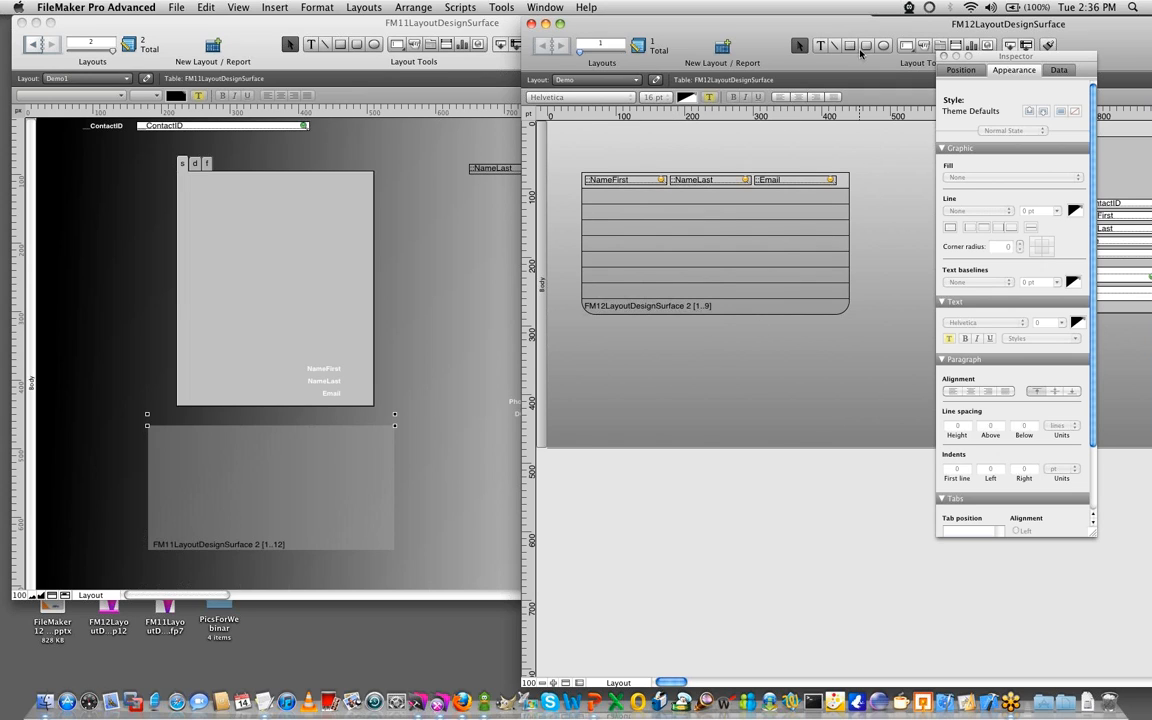
- Add a text label reading "First Name" above the NameFirst column of the FM12 portal
{"action": "left_click", "coordinate": [820, 45]}
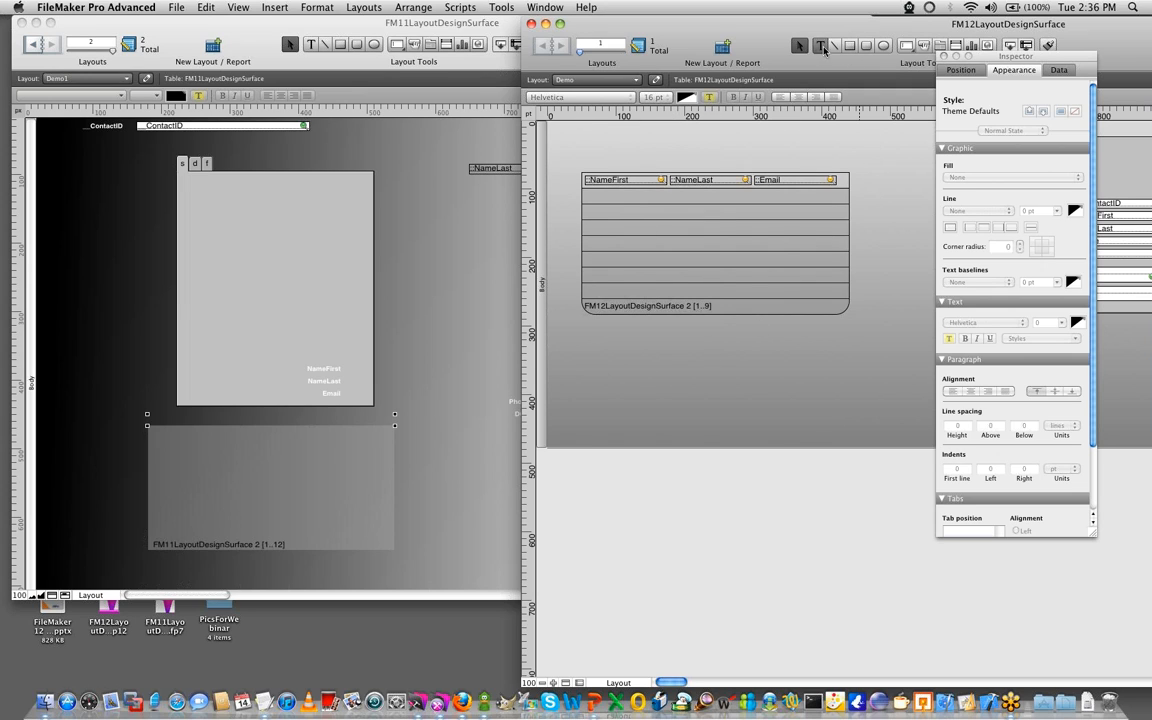
{"action": "left_click", "coordinate": [600, 165]}
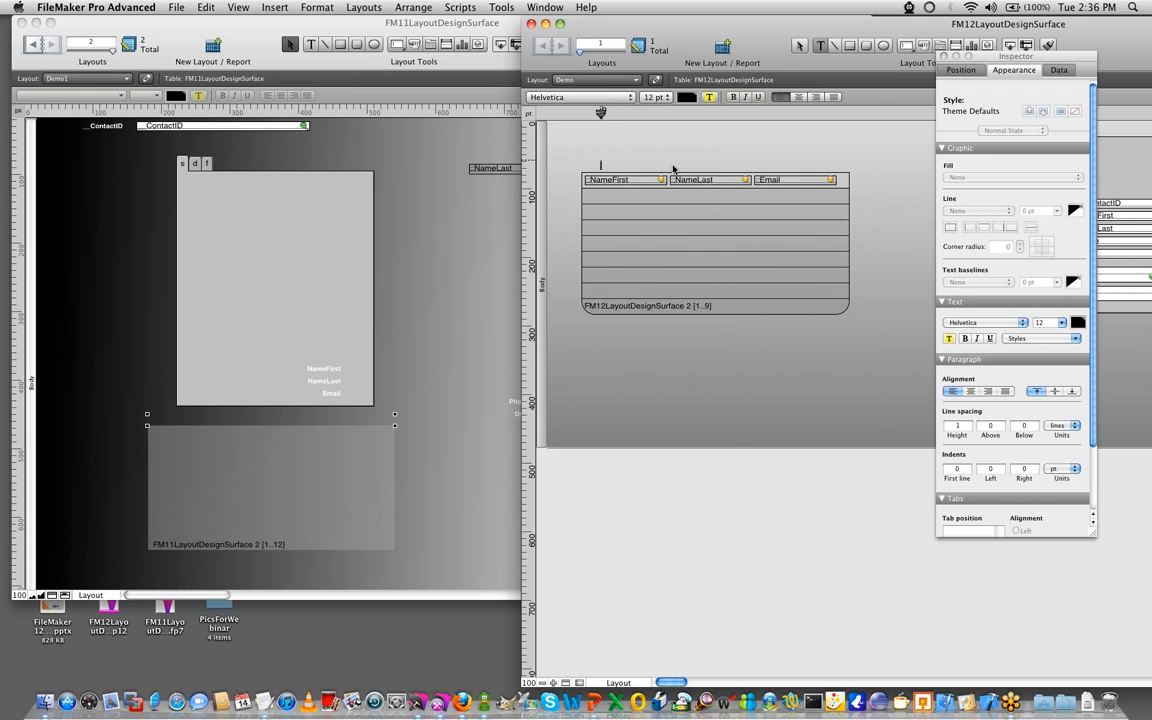
{"action": "type", "text": "First Name"}
{"action": "key", "text": "KP_Enter"}
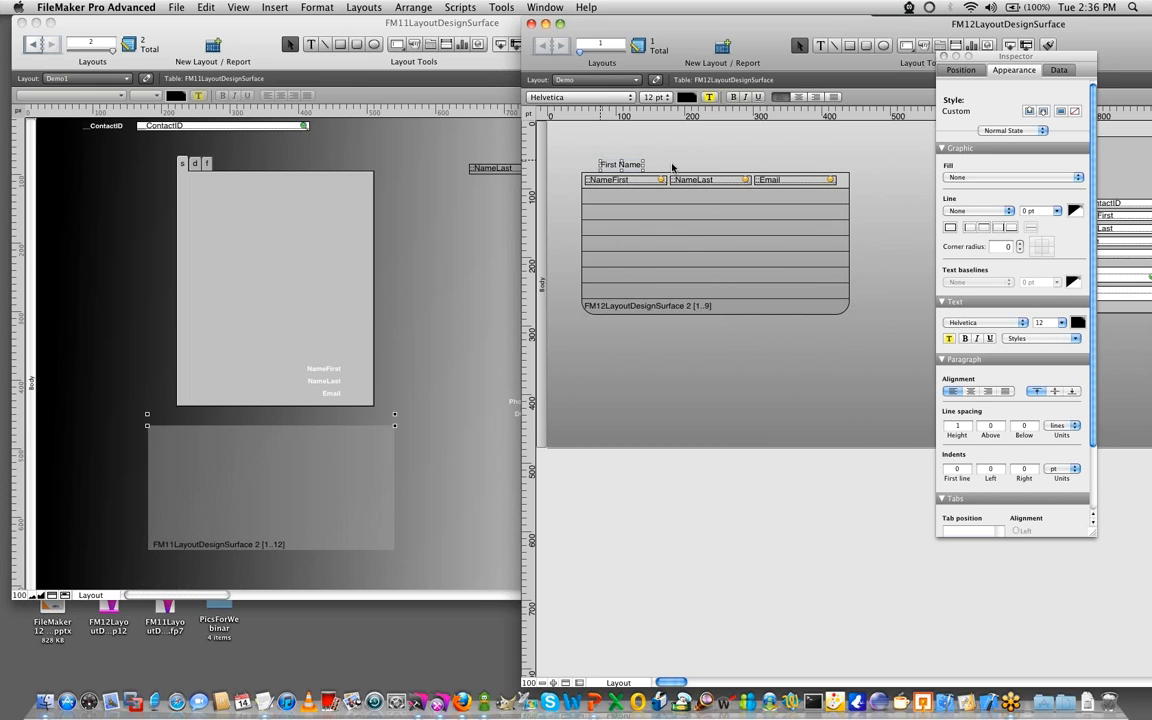
- Place copies of the First Name label above the NameLast and Email columns and align the bottom edges of all three labels
{"action": "mouse_move", "coordinate": [634, 166]}
{"action": "left_mouse_down"}
{"action": "mouse_move", "coordinate": [705, 172]}
{"action": "mouse_move", "coordinate": [630, 165]}
{"action": "left_mouse_up"}
{"action": "left_click_drag", "start_coordinate": [634, 166], "coordinate": [795, 167], "text": "alt"}
{"action": "left_click_drag", "start_coordinate": [570, 136], "coordinate": [817, 173]}
{"action": "key", "text": "super+alt+Down"}
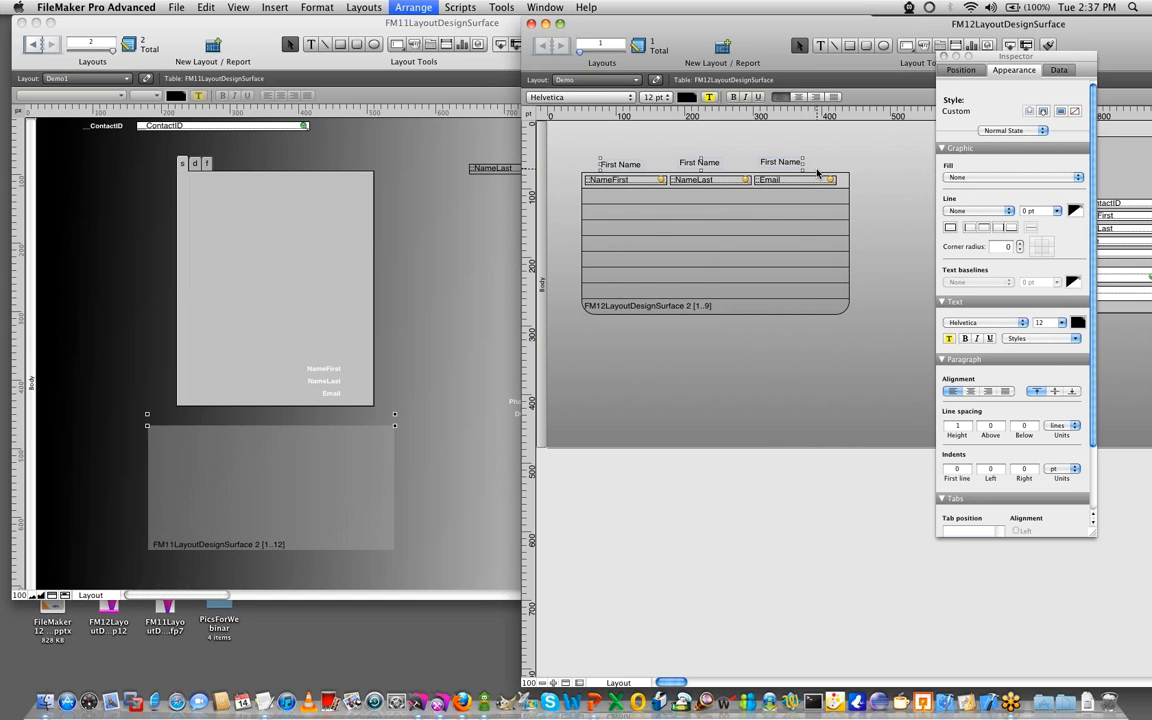
- Select the column labels together with the portal fields below them and resize them to the largest width
{"action": "left_click", "coordinate": [693, 142]}
{"action": "left_click", "coordinate": [635, 165]}
{"action": "left_click", "coordinate": [640, 181], "text": "shift"}
{"action": "left_click", "coordinate": [692, 181], "text": "shift"}
{"action": "left_click", "coordinate": [696, 165], "text": "shift"}
{"action": "left_click", "coordinate": [772, 166], "text": "shift"}
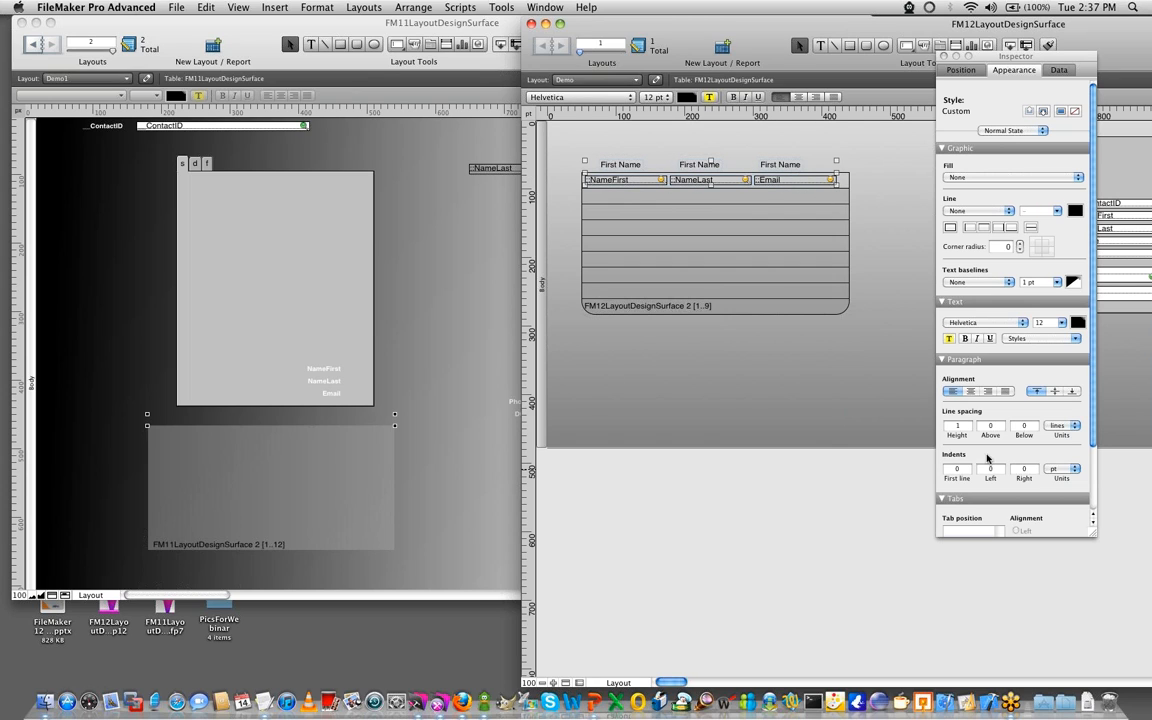
{"action": "left_click", "coordinate": [958, 72]}
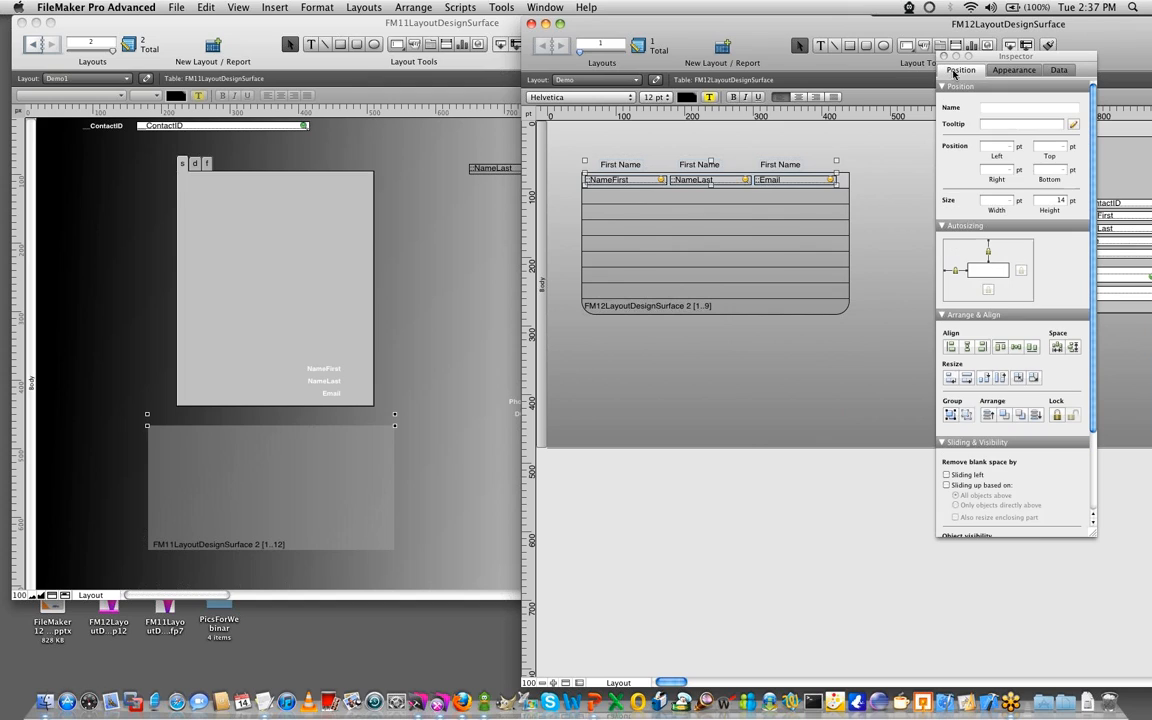
{"action": "left_click", "coordinate": [967, 379]}
- Nudge the label above the NameFirst column left until it lines up with the portal's left edge
{"action": "left_click", "coordinate": [638, 166]}
{"action": "key", "text": "Left"}
{"action": "key", "text": "Left"}
{"action": "key", "text": "Left"}
{"action": "key", "text": "Left"}
{"action": "key", "text": "Left"}
{"action": "key", "text": "Left"}
{"action": "key", "text": "Left"}
{"action": "key", "text": "Left"}
{"action": "key", "text": "Left"}
{"action": "key", "text": "Left"}
{"action": "key", "text": "Left"}
{"action": "key", "text": "Left"}
{"action": "key", "text": "Left"}
{"action": "key", "text": "Left"}
{"action": "key", "text": "Left"}
{"action": "key", "text": "Left"}
{"action": "key", "text": "Left"}
{"action": "key", "text": "Left"}
{"action": "key", "text": "Left"}
{"action": "key", "text": "Left"}
{"action": "key", "text": "Left"}
{"action": "key", "text": "Left"}
{"action": "key", "text": "Left"}
{"action": "key", "text": "Left"}
{"action": "left_click", "coordinate": [609, 187]}
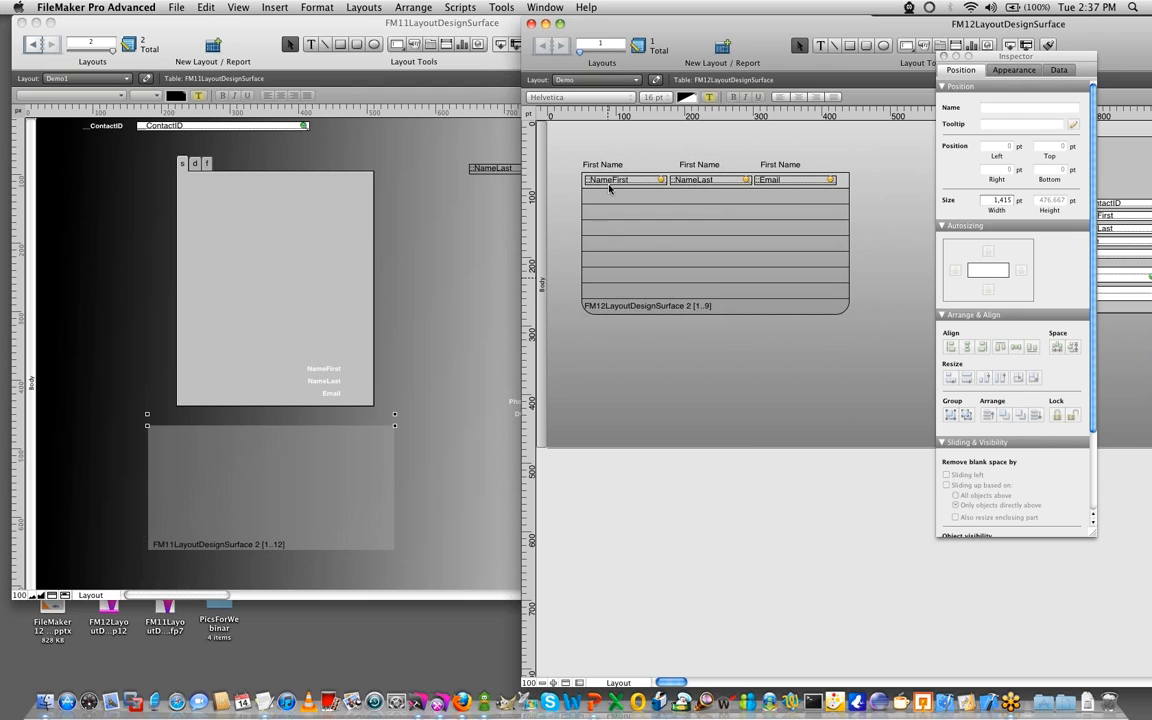
- Give the label above the NameFirst column a solid 1 pt dark grey border with a corner radius of 20
{"action": "left_click", "coordinate": [600, 164]}
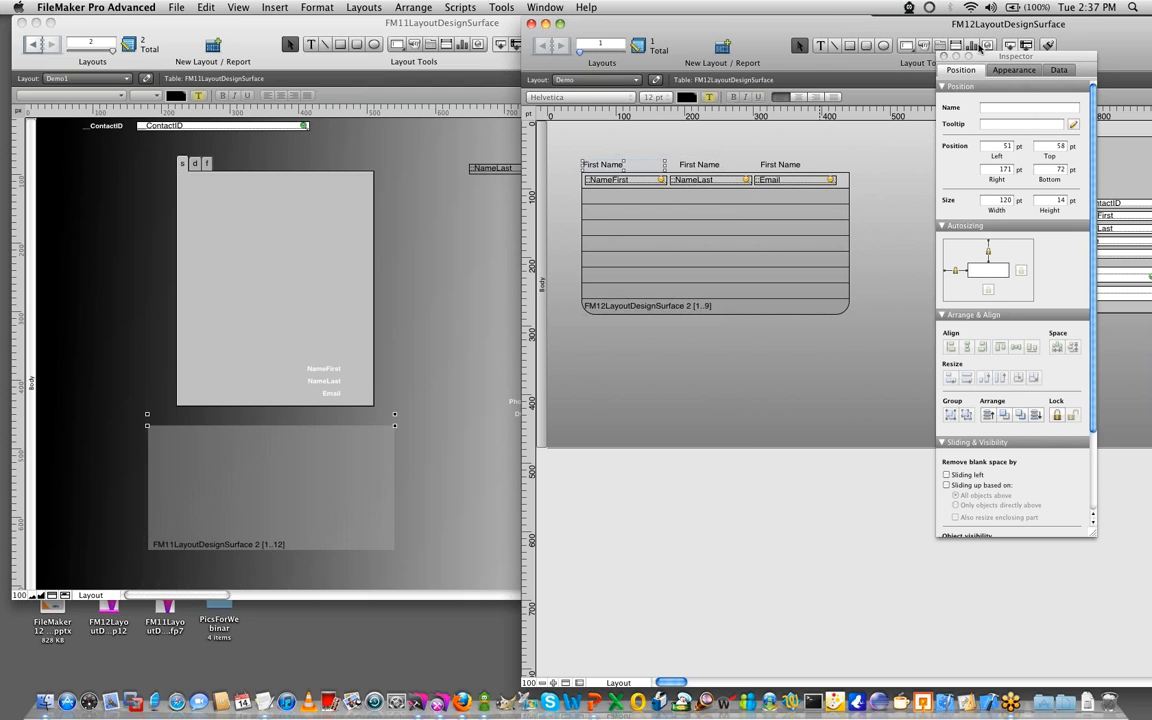
{"action": "left_click_drag", "start_coordinate": [1010, 56], "coordinate": [994, 35]}
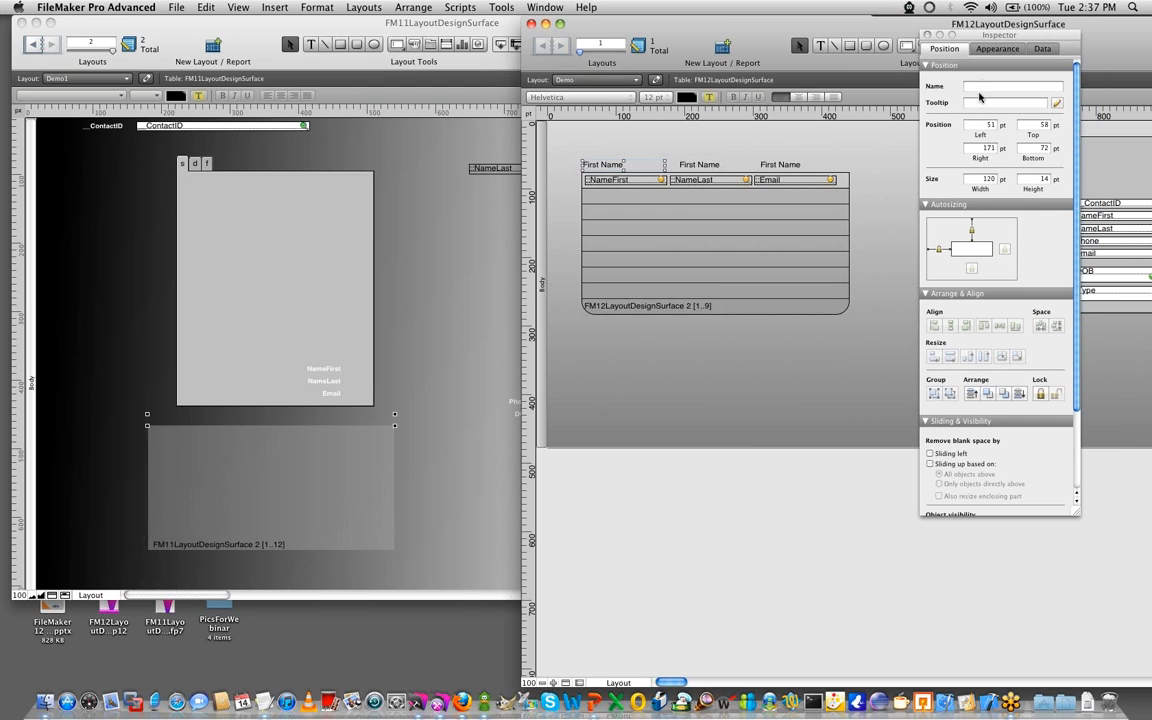
{"action": "left_click", "coordinate": [997, 49]}
{"action": "left_click", "coordinate": [952, 190]}
{"action": "left_click", "coordinate": [955, 203]}
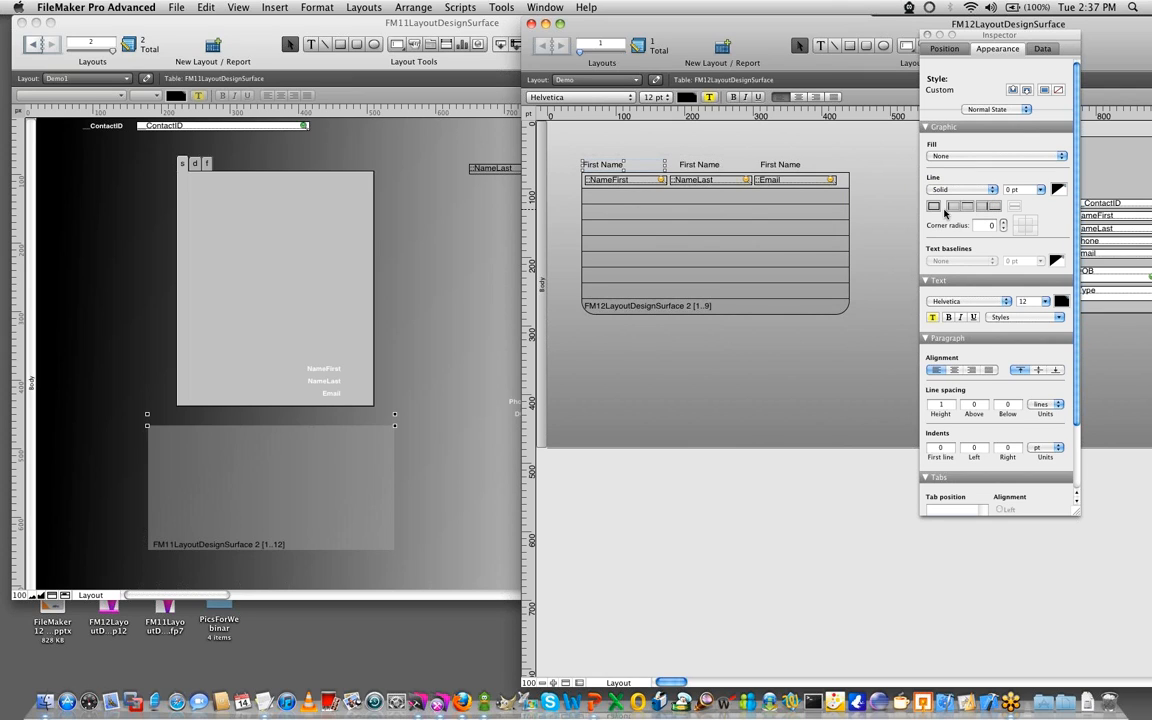
{"action": "left_click", "coordinate": [986, 225]}
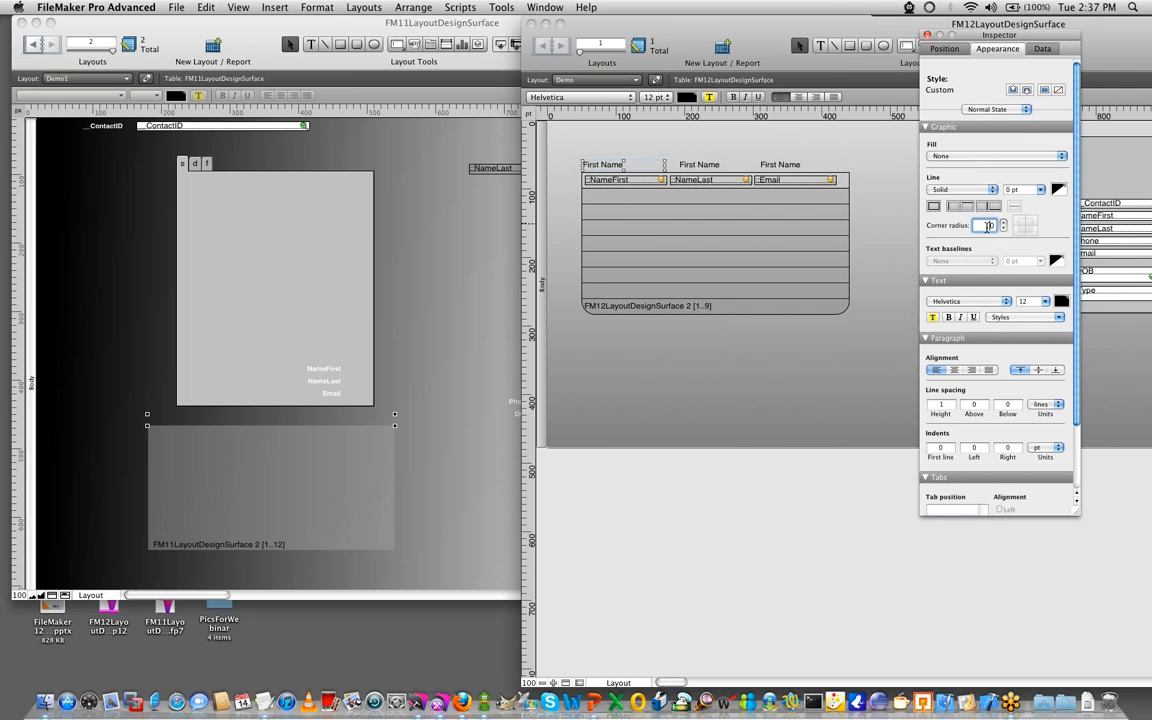
{"action": "type", "text": "20"}
{"action": "left_click", "coordinate": [1020, 194]}
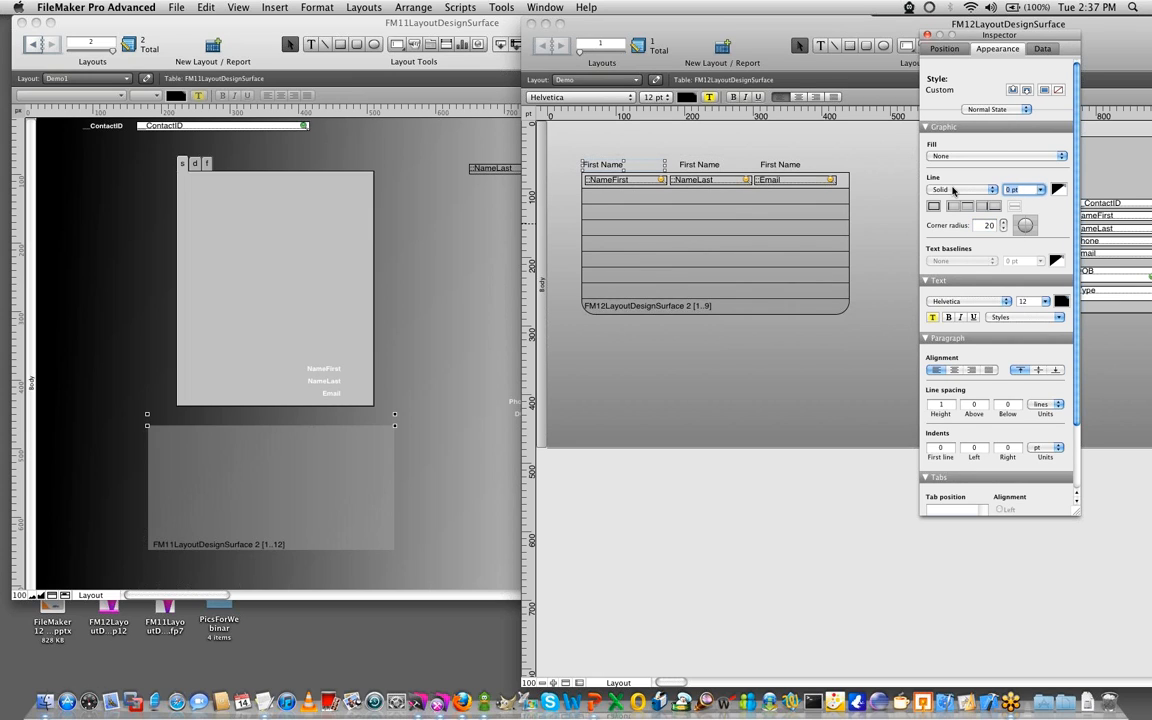
{"action": "left_click", "coordinate": [1062, 191]}
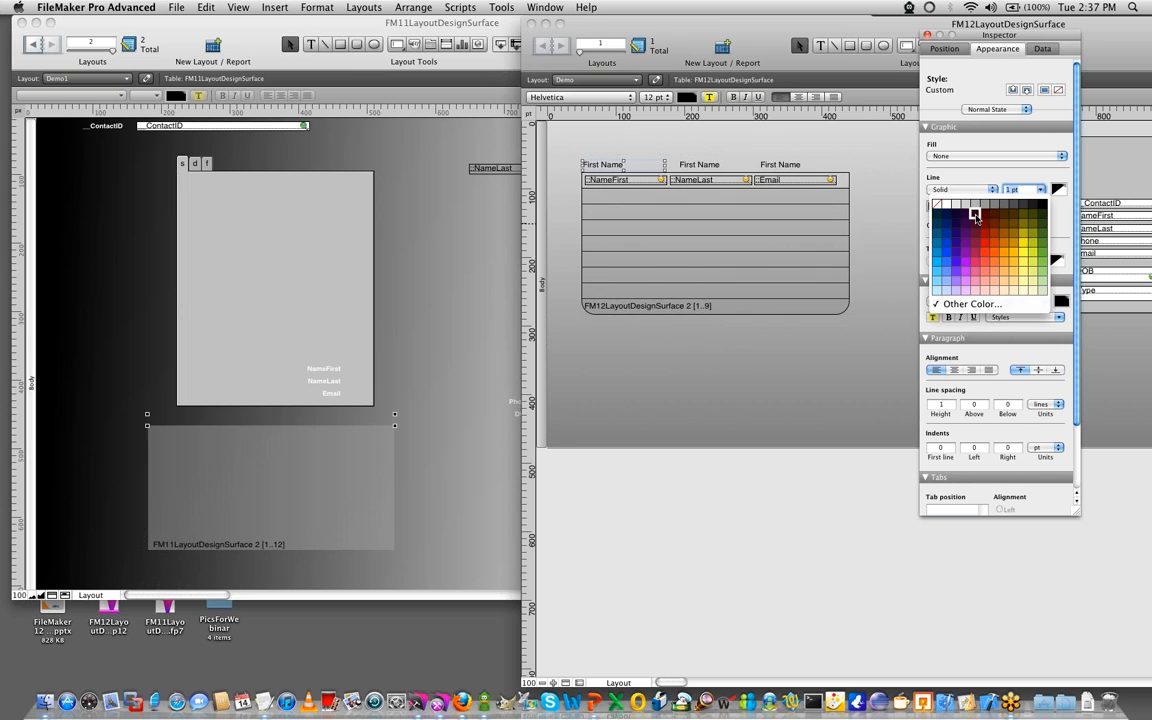
{"action": "left_click", "coordinate": [1025, 206]}
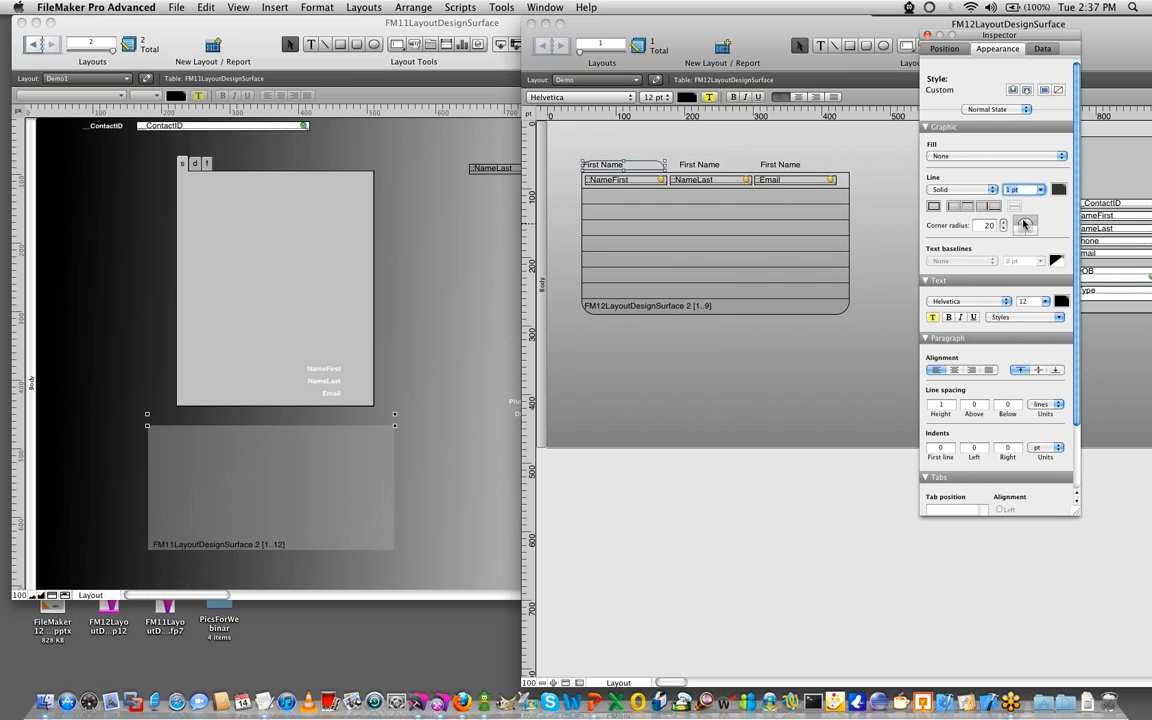
- Center the text of the label above the NameFirst column horizontally and vertically, and extend the label's upper edge upward
{"action": "left_click", "coordinate": [678, 147]}
{"action": "left_click", "coordinate": [644, 167]}
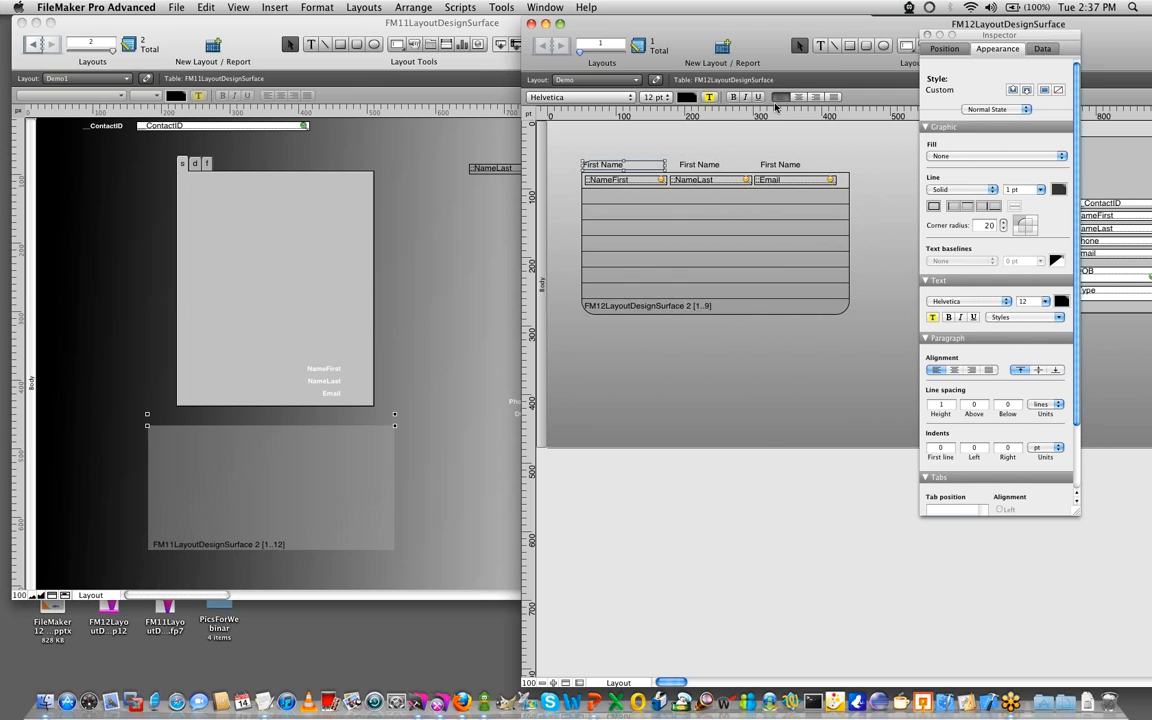
{"action": "left_click", "coordinate": [799, 97]}
{"action": "left_click", "coordinate": [572, 157]}
{"action": "left_click", "coordinate": [612, 164]}
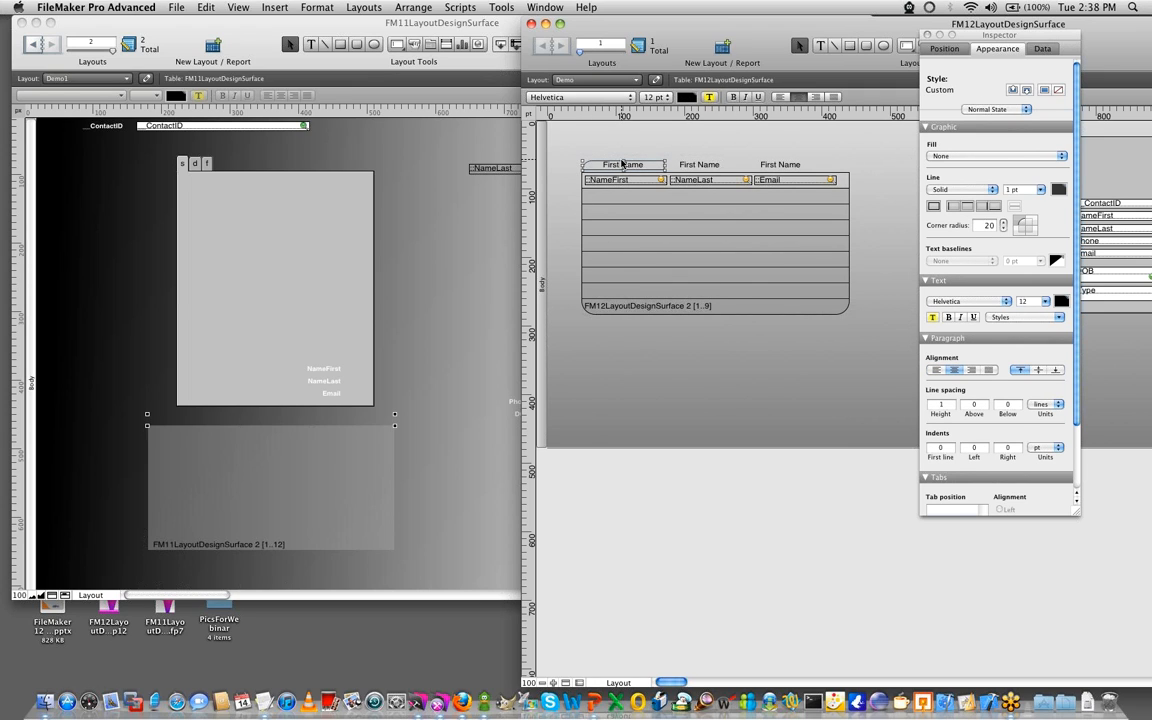
{"action": "left_click_drag", "start_coordinate": [623, 162], "coordinate": [623, 155]}
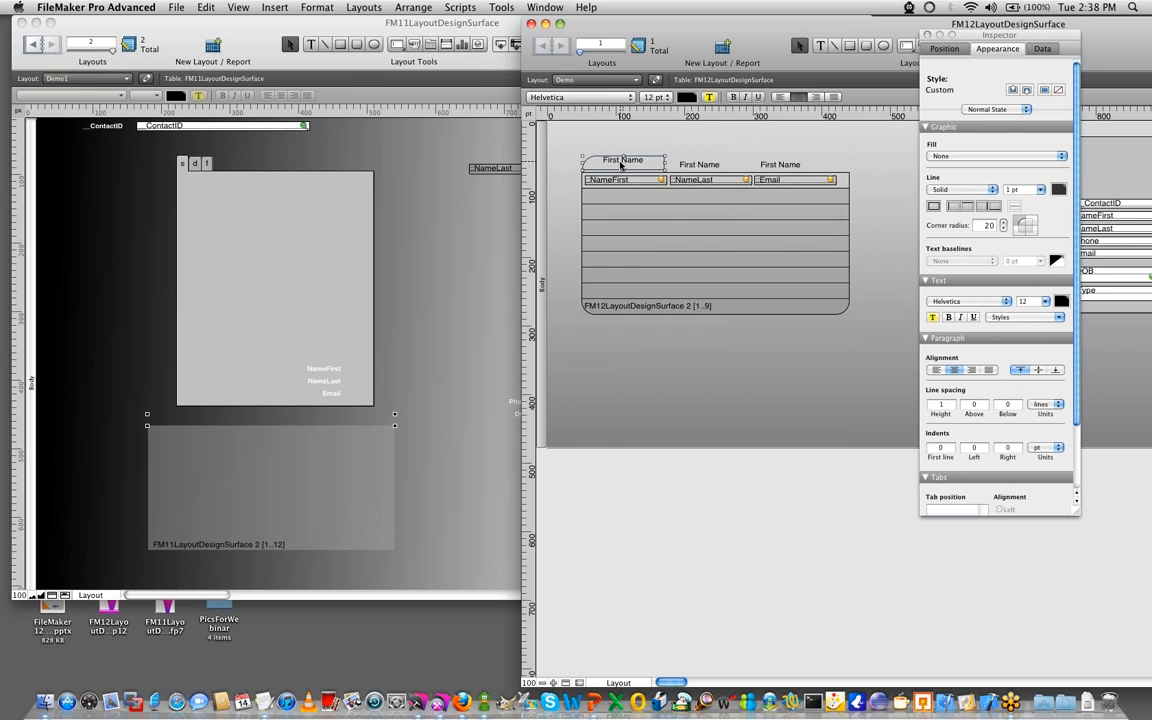
{"action": "left_click", "coordinate": [1037, 370]}
- Give the labels above the NameLast and Email columns the same border, corner radius of 20 and centered text as the first label
{"action": "left_click", "coordinate": [699, 164]}
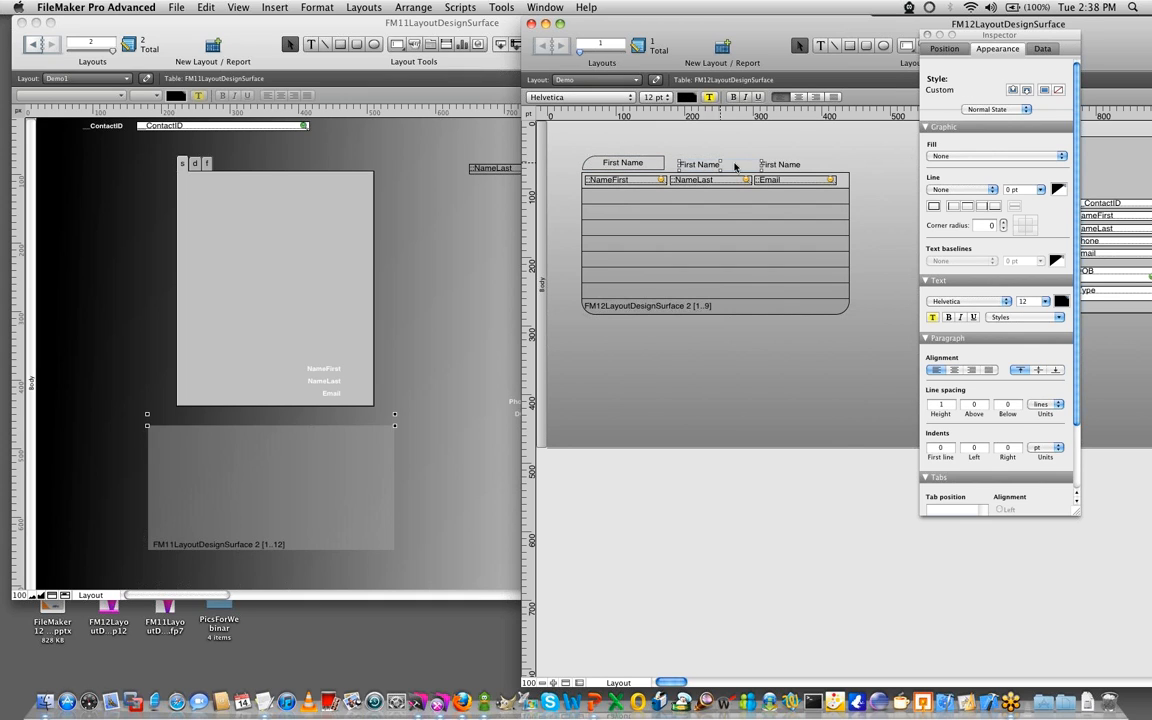
{"action": "left_click", "coordinate": [1012, 88]}
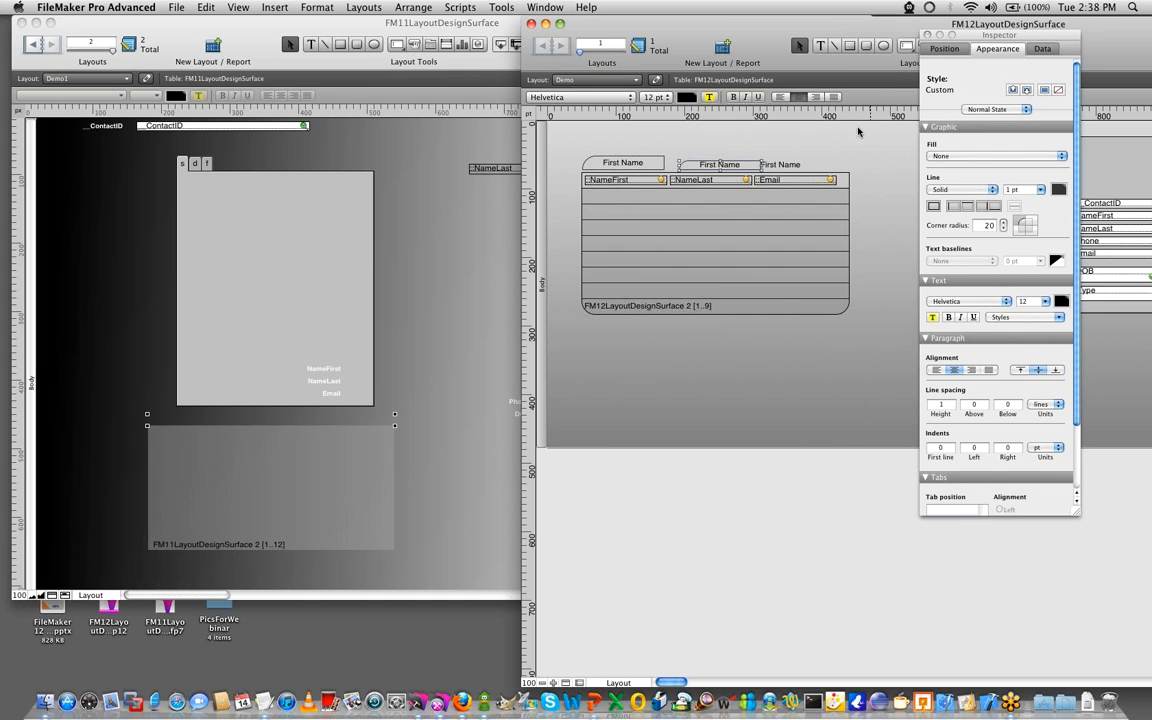
{"action": "left_click", "coordinate": [781, 166]}
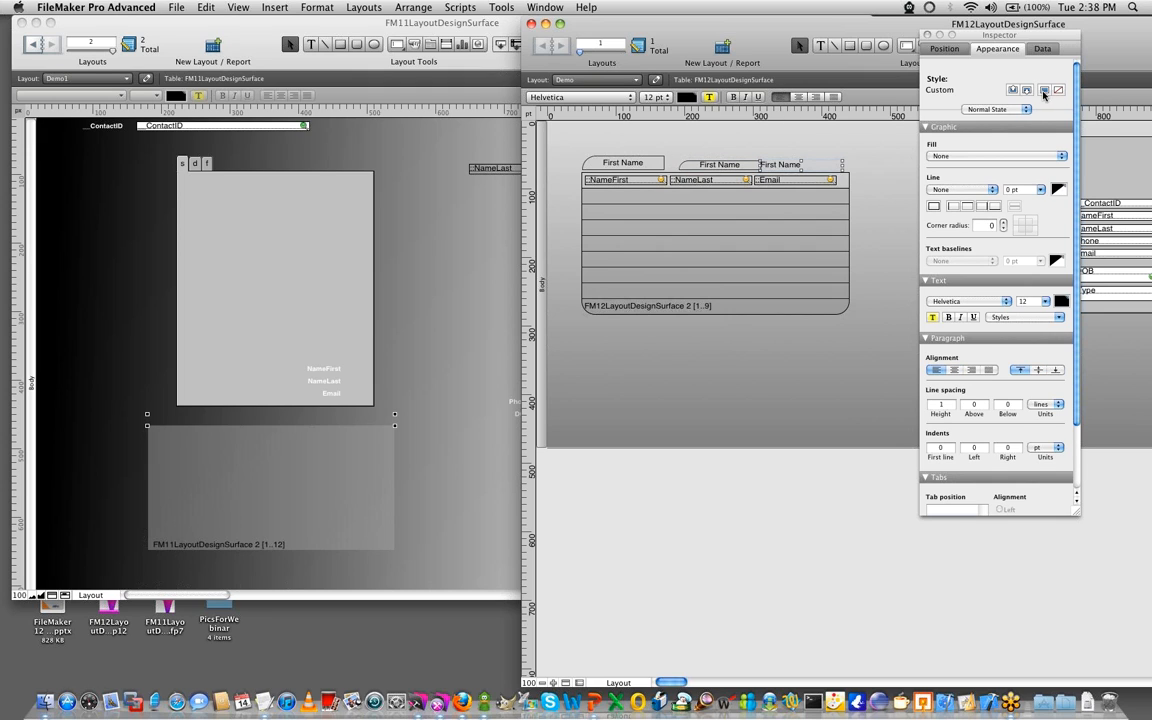
{"action": "left_click", "coordinate": [1028, 90]}
{"action": "left_click", "coordinate": [704, 143]}
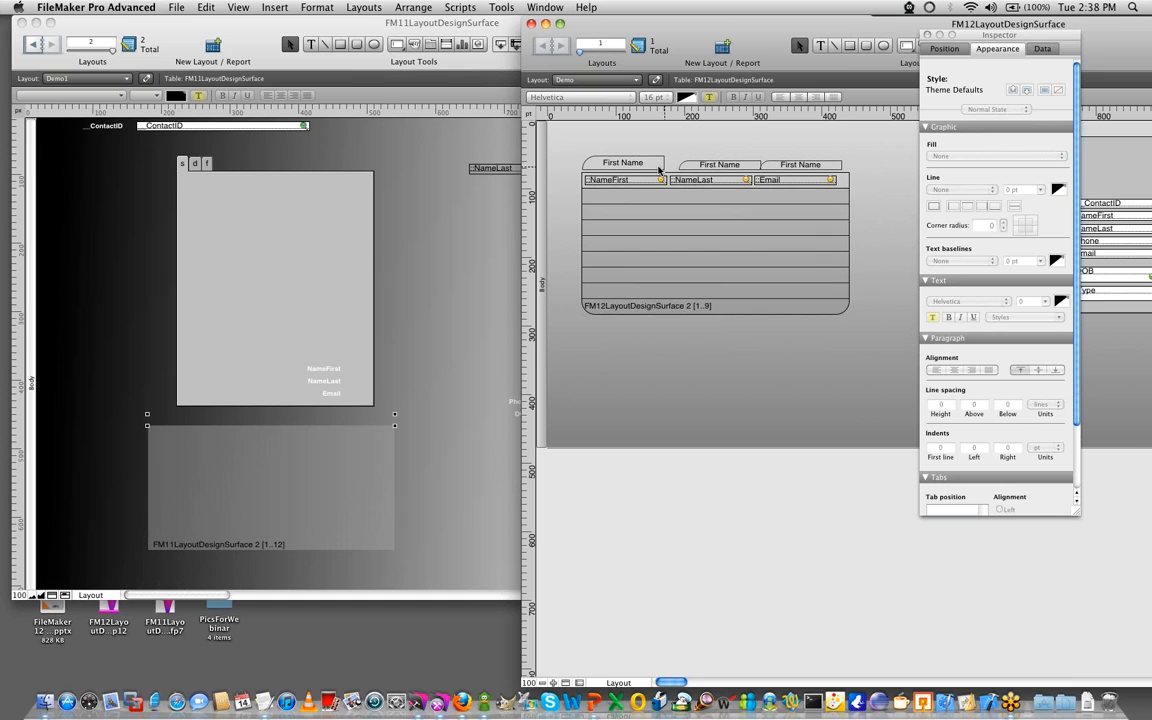
- Select all three column labels, resize them to the largest height and align their top edges
{"action": "left_click", "coordinate": [596, 160]}
{"action": "left_click", "coordinate": [711, 168], "text": "shift"}
{"action": "left_click", "coordinate": [772, 166], "text": "shift"}
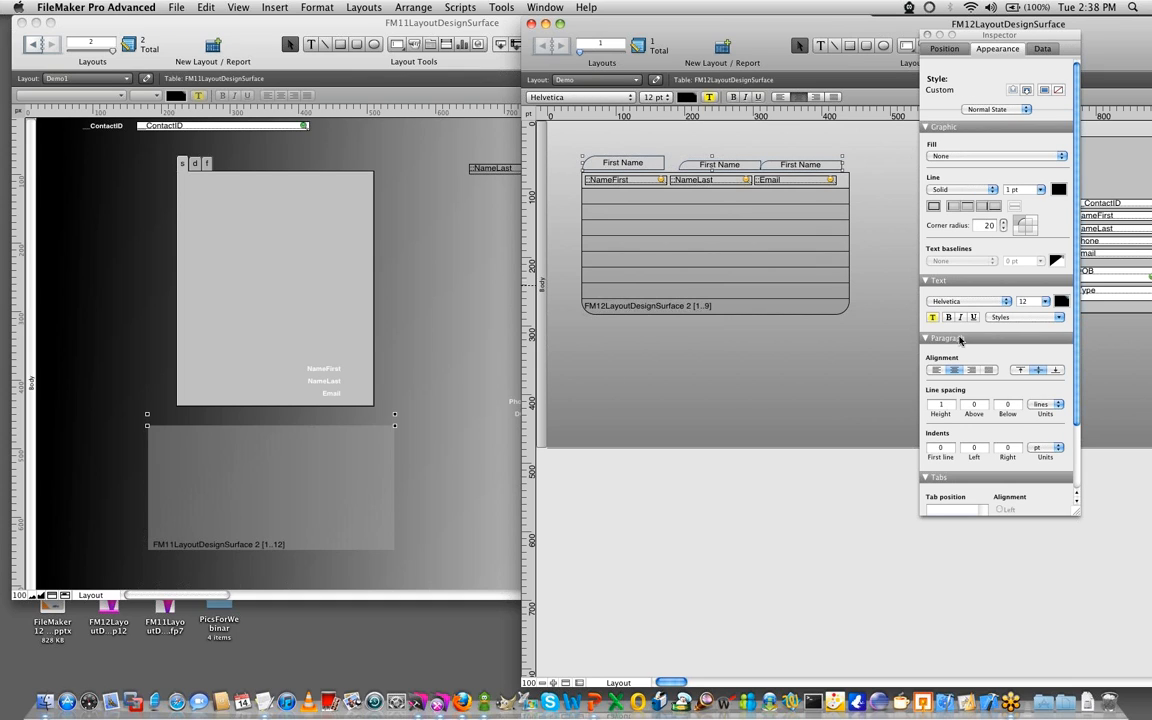
{"action": "left_click", "coordinate": [944, 48]}
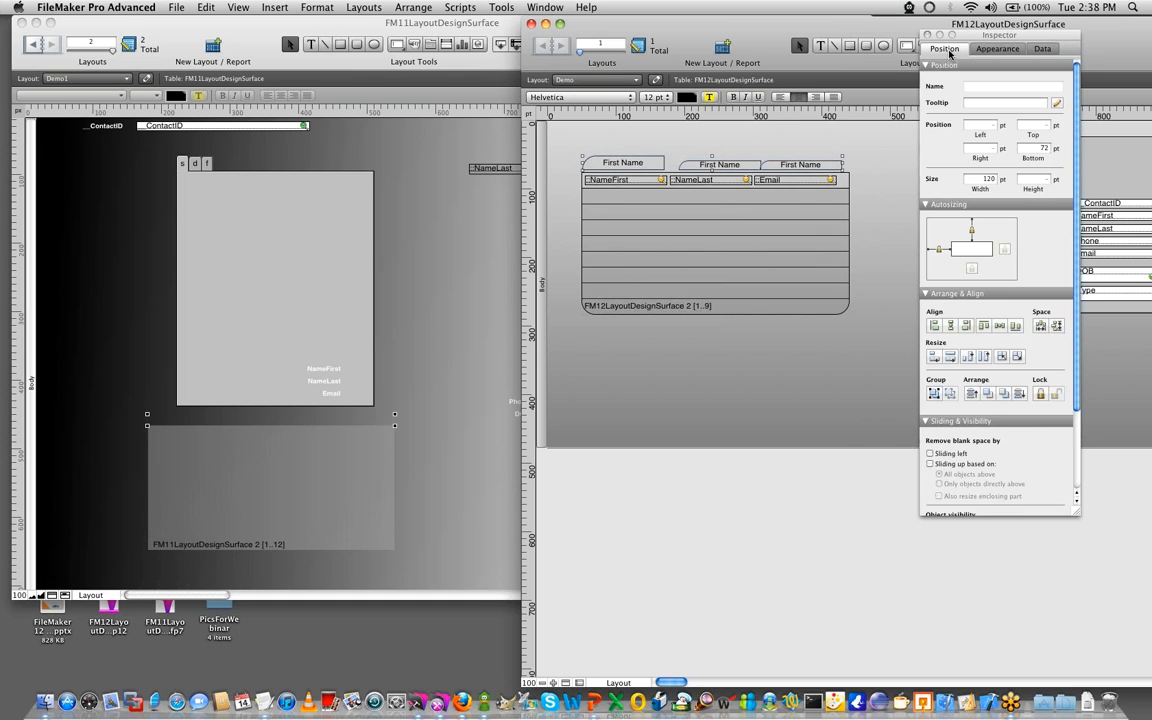
{"action": "left_click", "coordinate": [983, 325]}
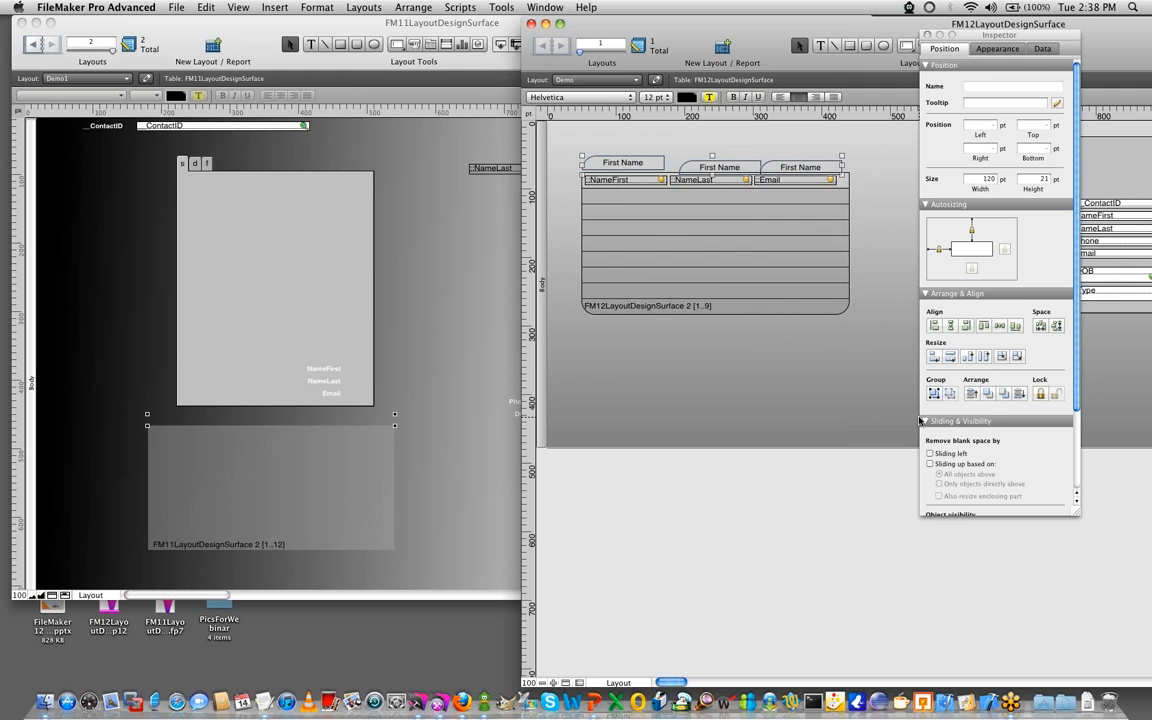
{"action": "key", "text": "alt+super+Up"}
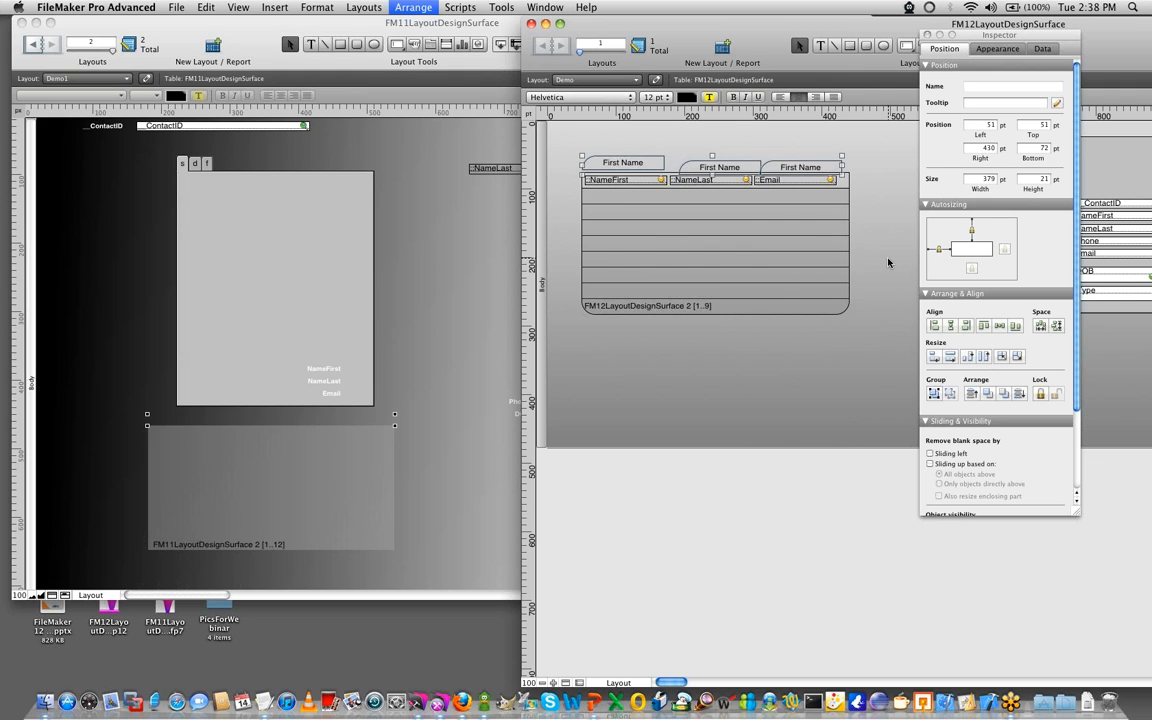
- Nudge the label above the NameLast column left against the first label and make all its corners square
{"action": "left_click", "coordinate": [693, 162]}
{"action": "key", "text": "Left"}
{"action": "key", "text": "Left"}
{"action": "key", "text": "Left"}
{"action": "key", "text": "Left"}
{"action": "key", "text": "Left"}
{"action": "key", "text": "Left"}
{"action": "key", "text": "Left"}
{"action": "key", "text": "Left"}
{"action": "key", "text": "Left"}
{"action": "key", "text": "Left"}
{"action": "key", "text": "Left"}
{"action": "key", "text": "Left"}
{"action": "key", "text": "Left"}
{"action": "key", "text": "Left"}
{"action": "key", "text": "Left"}
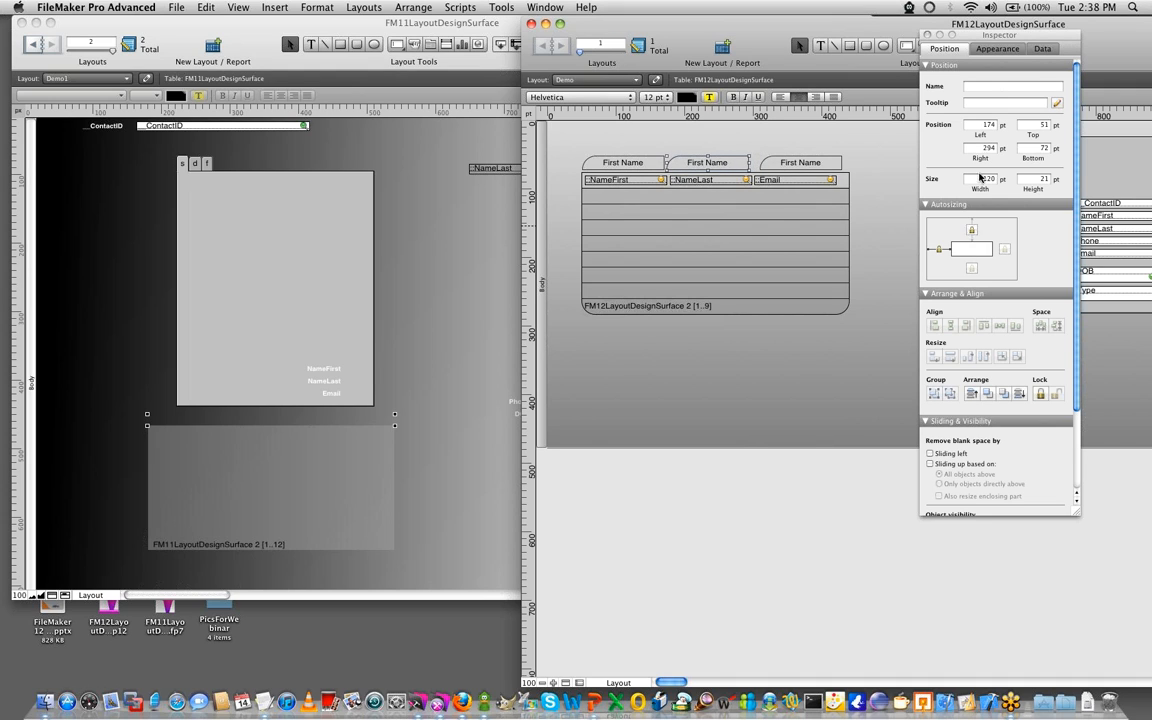
{"action": "left_click", "coordinate": [997, 48]}
{"action": "left_click", "coordinate": [1018, 221]}
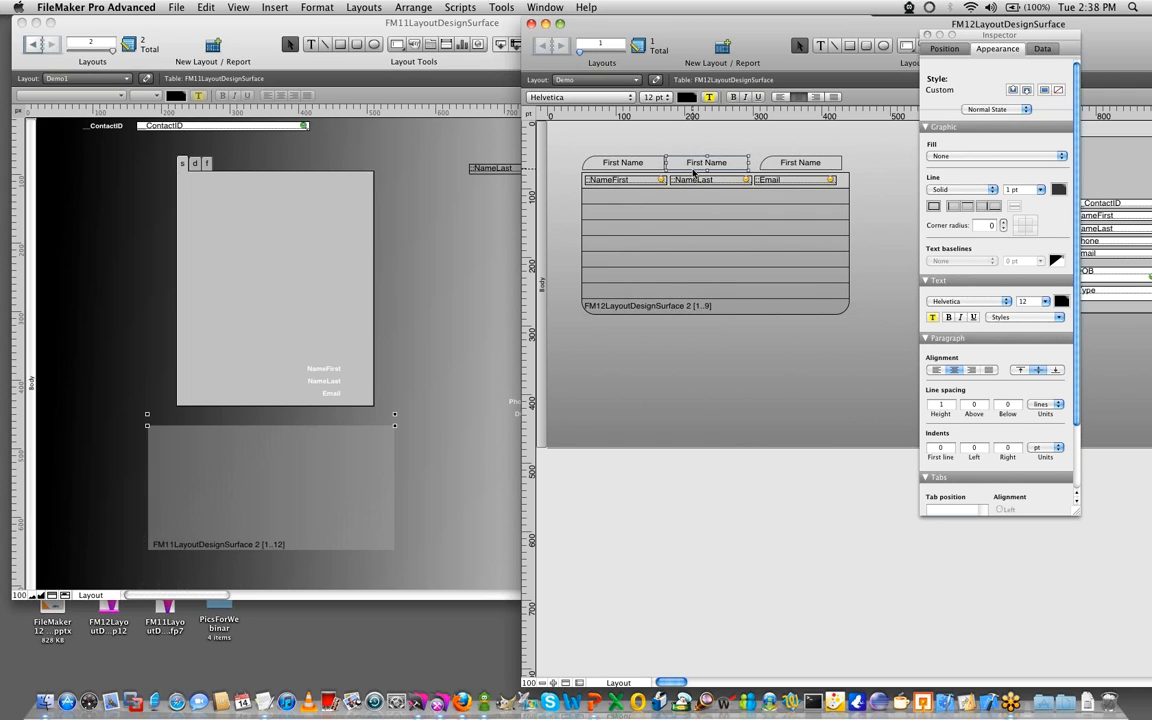
- Nudge the label above the Email column left against the middle label, with only its top-right corner rounded
{"action": "left_click", "coordinate": [795, 161]}
{"action": "key", "text": "Left"}
{"action": "key", "text": "Left"}
{"action": "key", "text": "Left"}
{"action": "key", "text": "Left"}
{"action": "key", "text": "Left"}
{"action": "key", "text": "Left"}
{"action": "key", "text": "Left"}
{"action": "key", "text": "Left"}
{"action": "key", "text": "Left"}
{"action": "key", "text": "Left"}
{"action": "key", "text": "Left"}
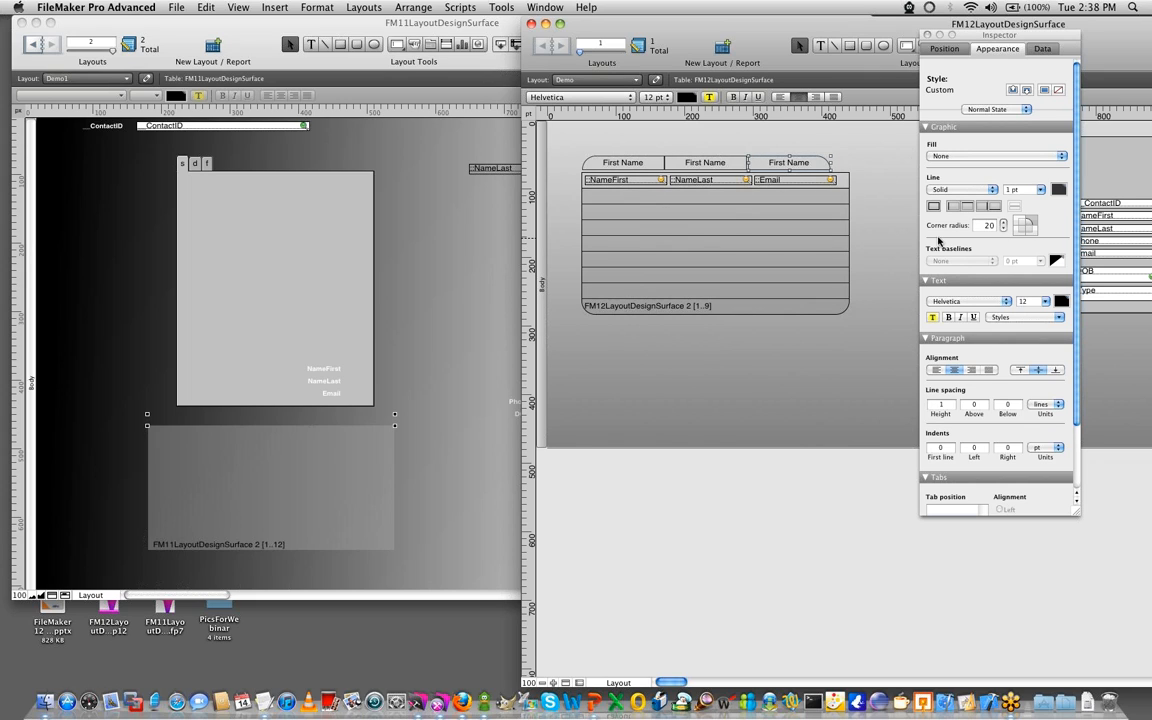
- Widen the label above the Email column to the portal's right edge and the NameFirst label to meet the middle one
{"action": "left_click", "coordinate": [835, 168]}
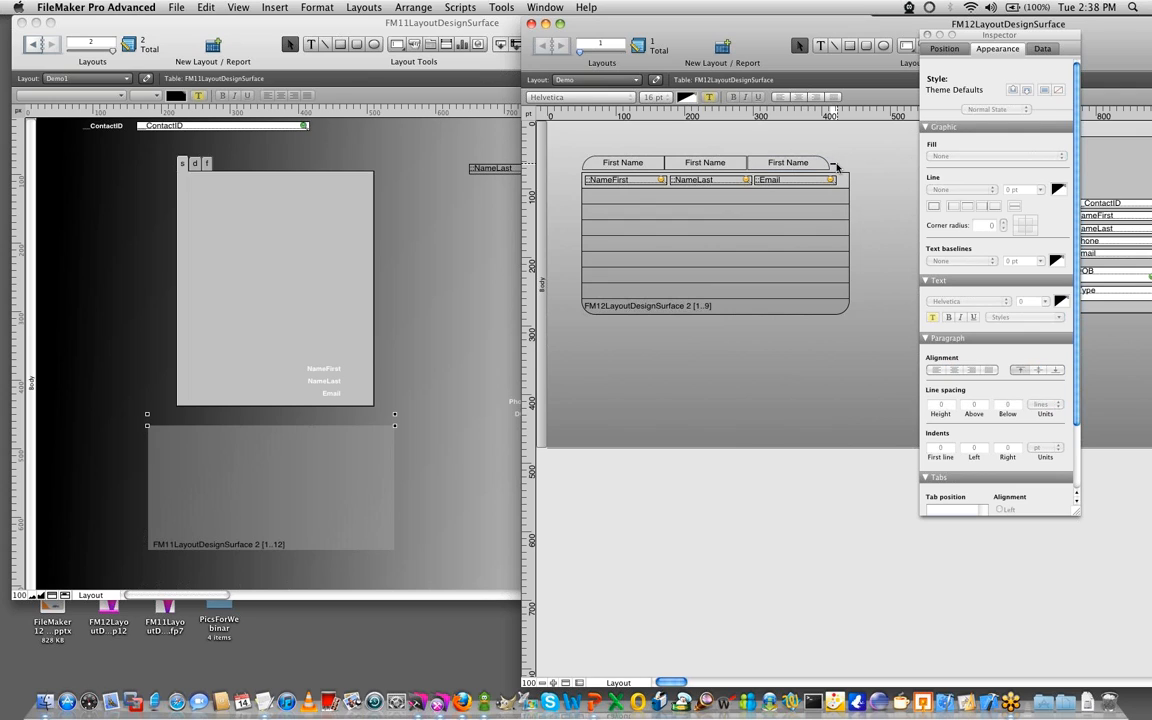
{"action": "left_click", "coordinate": [837, 167]}
{"action": "left_click_drag", "start_coordinate": [832, 165], "coordinate": [848, 162]}
{"action": "left_click", "coordinate": [647, 164]}
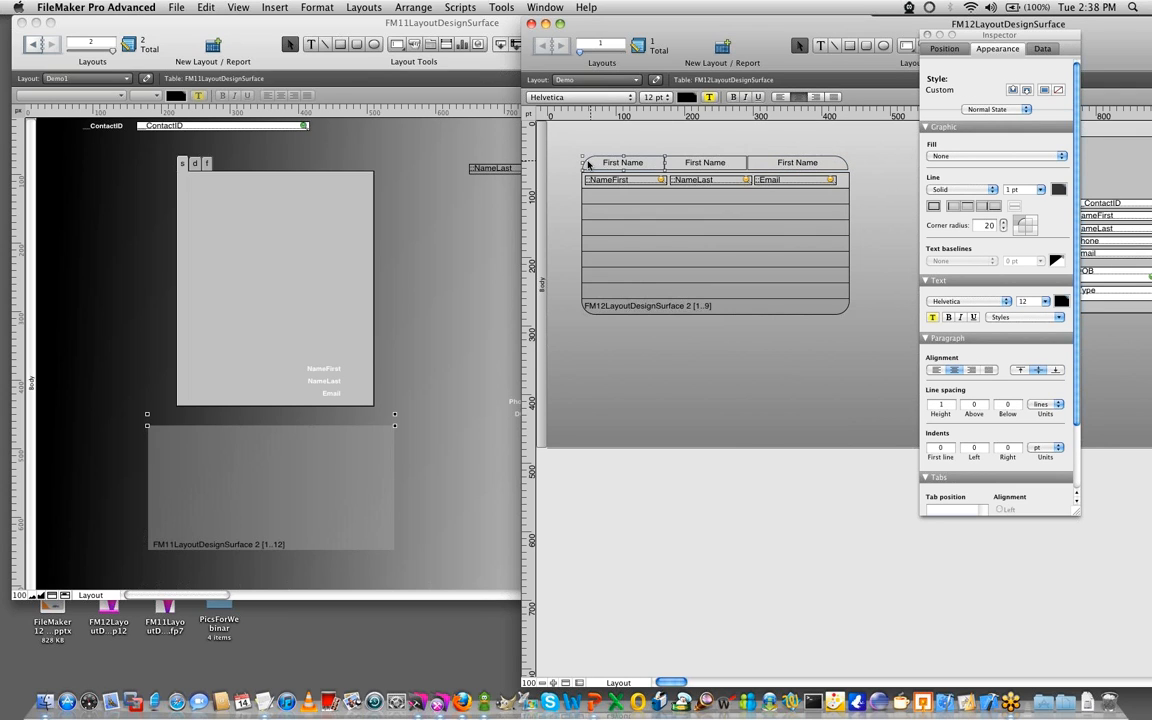
{"action": "left_click", "coordinate": [702, 165]}
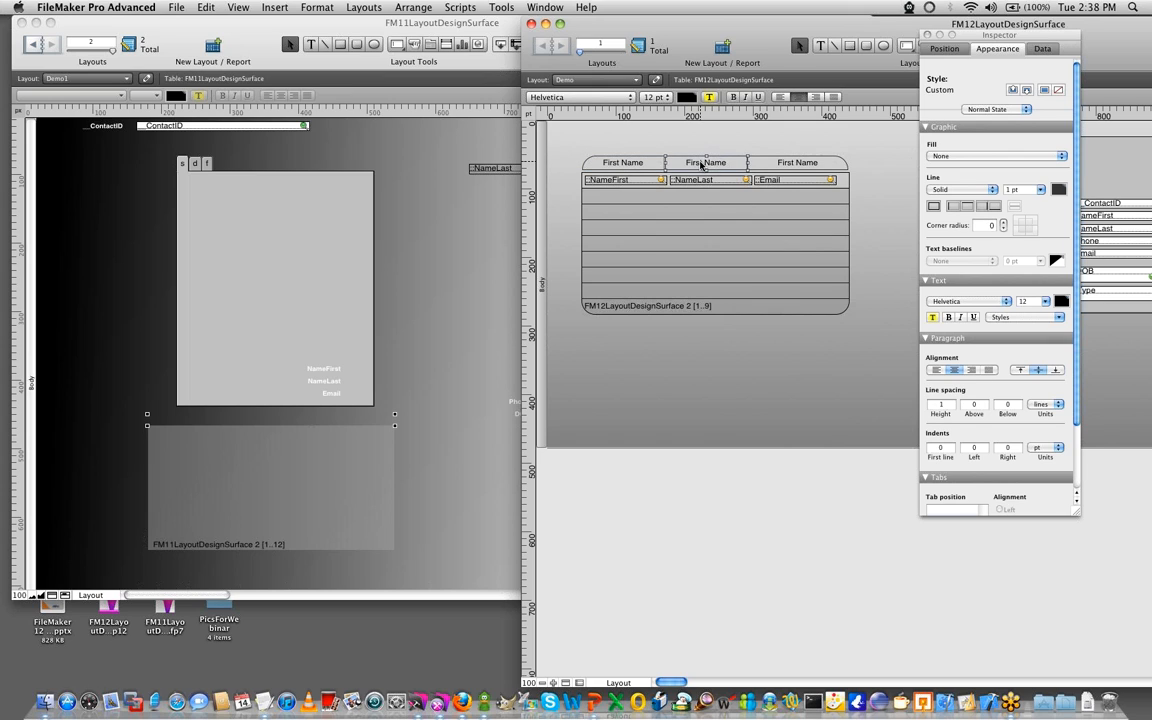
{"action": "left_click", "coordinate": [630, 164]}
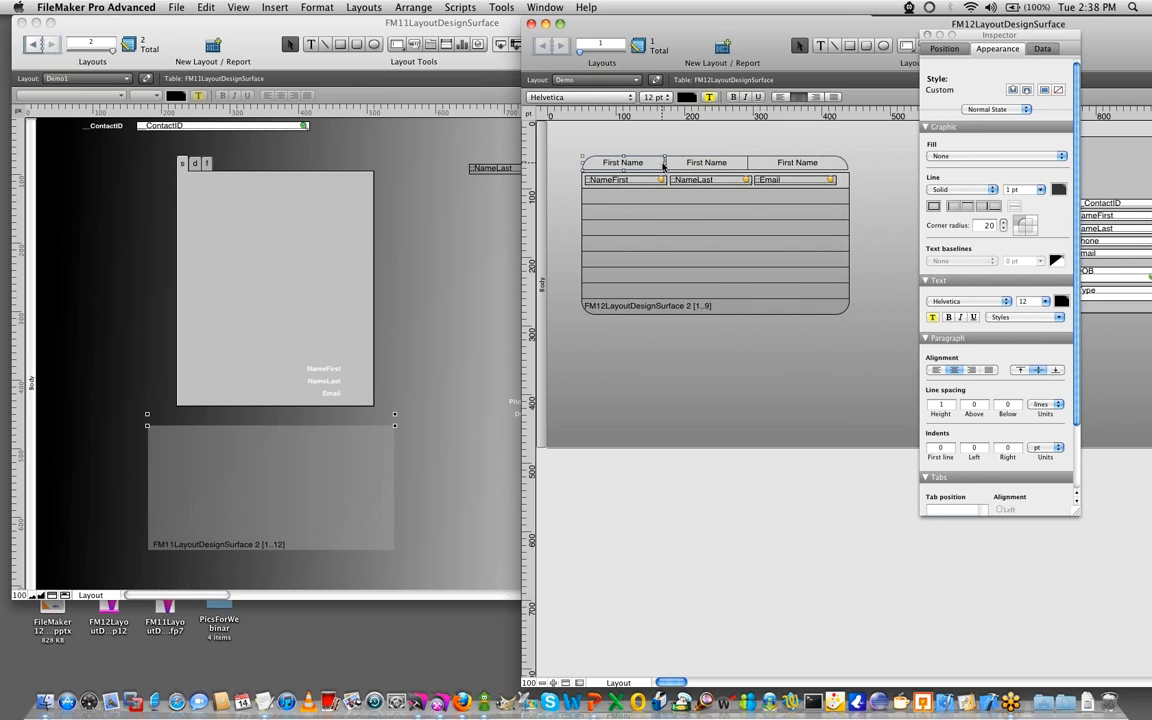
{"action": "left_click_drag", "start_coordinate": [664, 163], "coordinate": [666, 163]}
{"action": "left_click", "coordinate": [661, 139]}
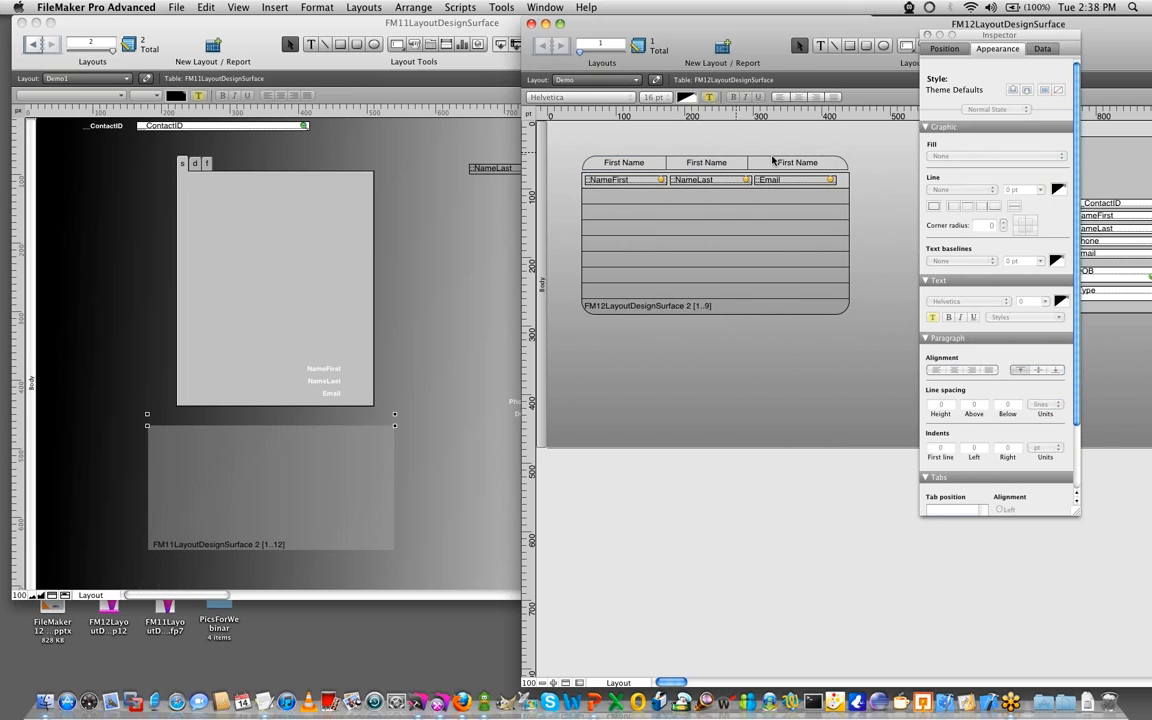
- Select all three column labels together and lower them onto the portal's upper edge
{"action": "left_click_drag", "start_coordinate": [860, 140], "coordinate": [556, 170]}
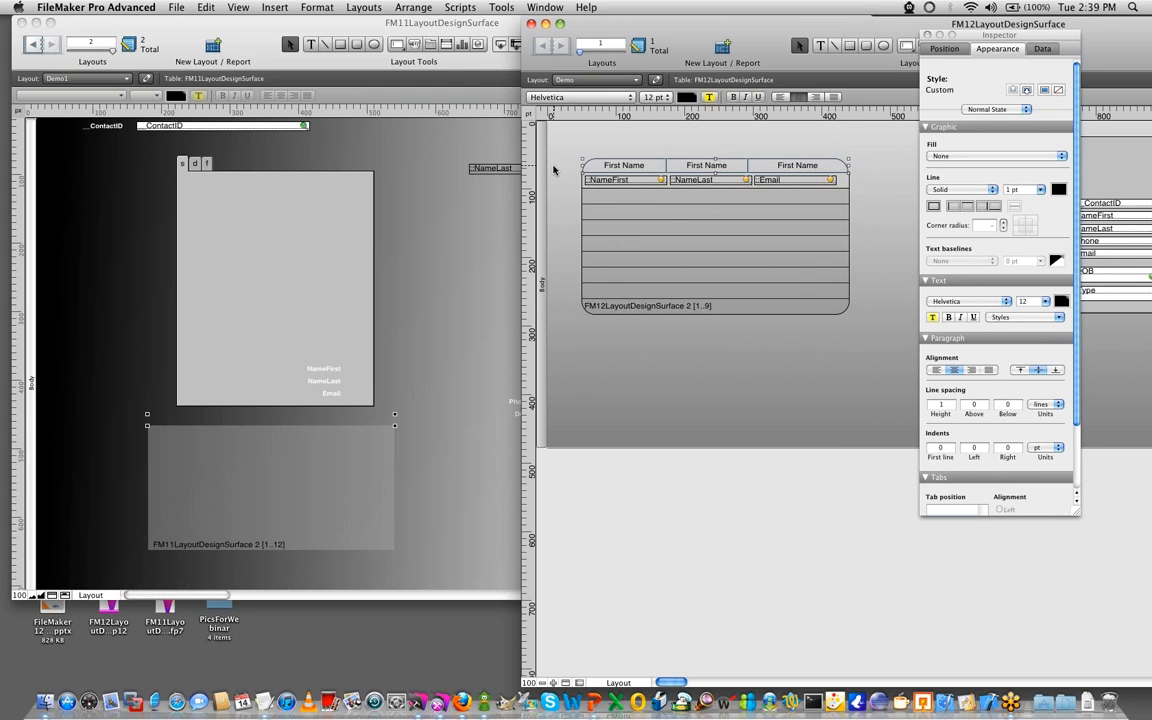
{"action": "left_click", "coordinate": [804, 353]}
{"action": "left_click", "coordinate": [808, 171]}
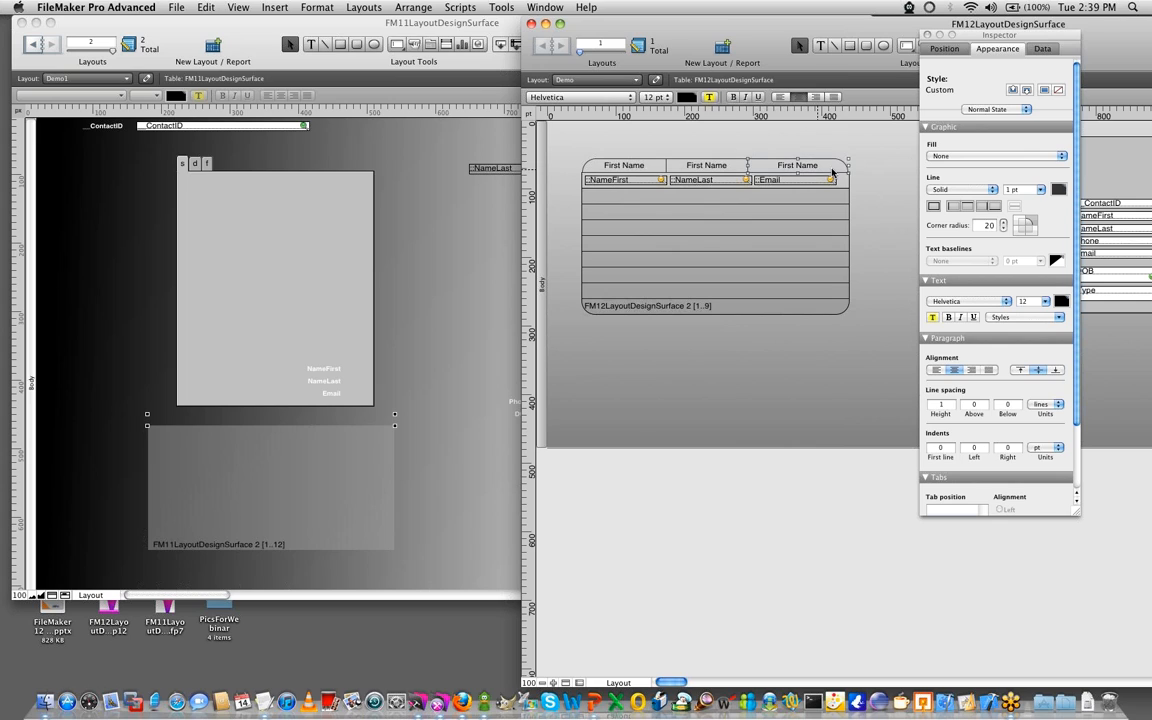
{"action": "left_click", "coordinate": [848, 170]}
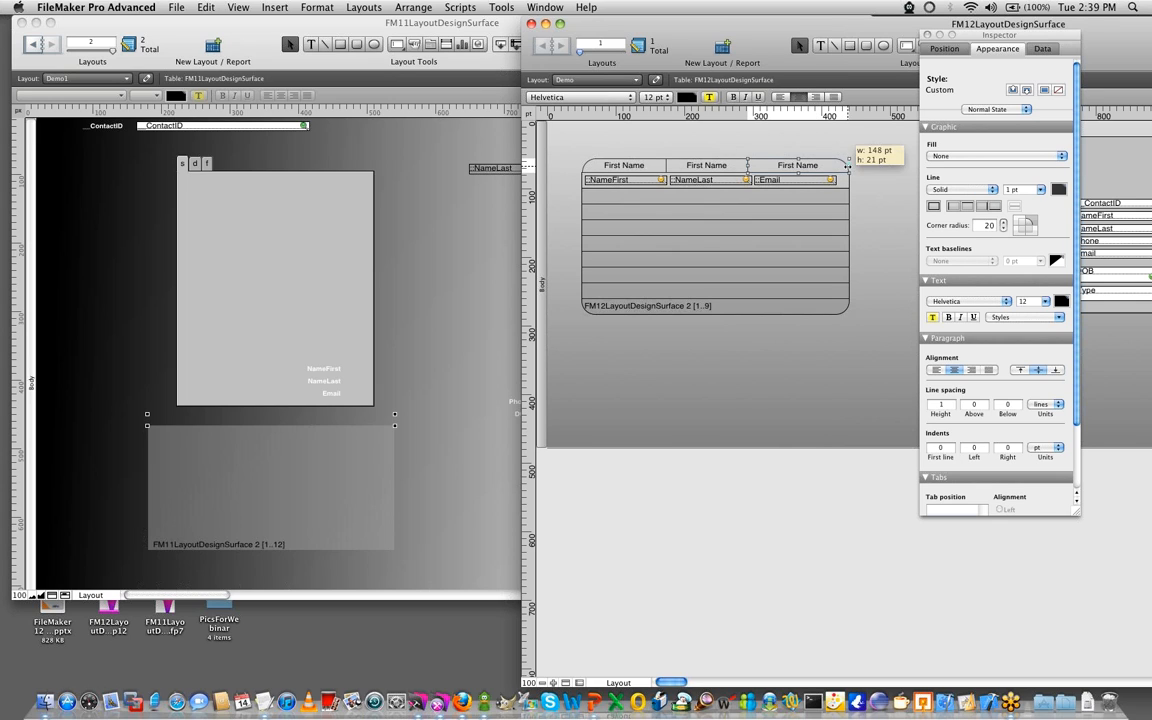
{"action": "left_click", "coordinate": [851, 241]}
{"action": "left_click", "coordinate": [847, 333]}
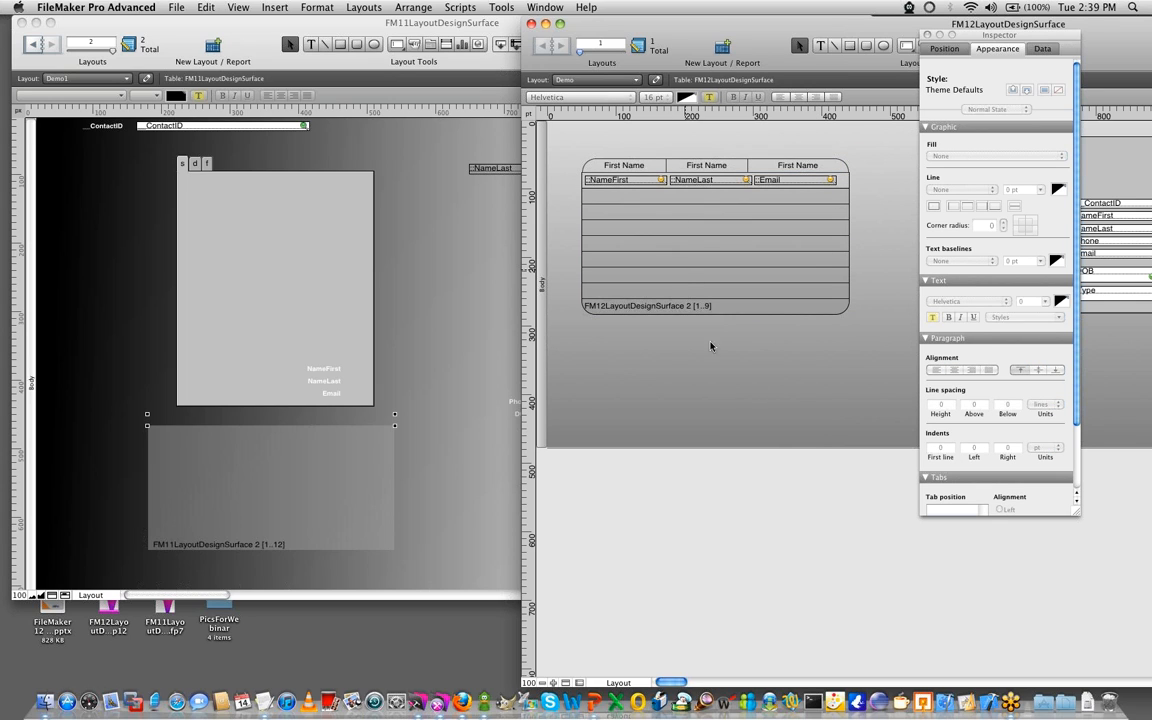
- View the portal with its rounded column headings in Browse mode, moving the window so the tab control is in view
{"action": "key", "text": "super+b"}
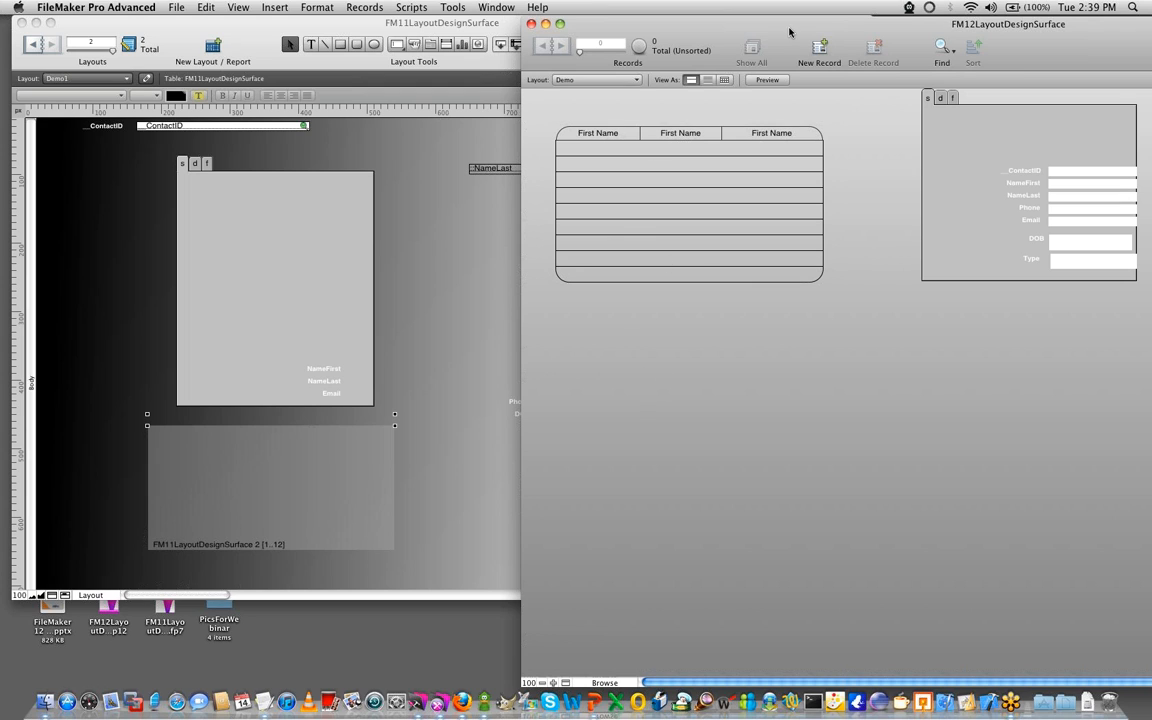
{"action": "left_click_drag", "start_coordinate": [789, 33], "coordinate": [529, 32]}
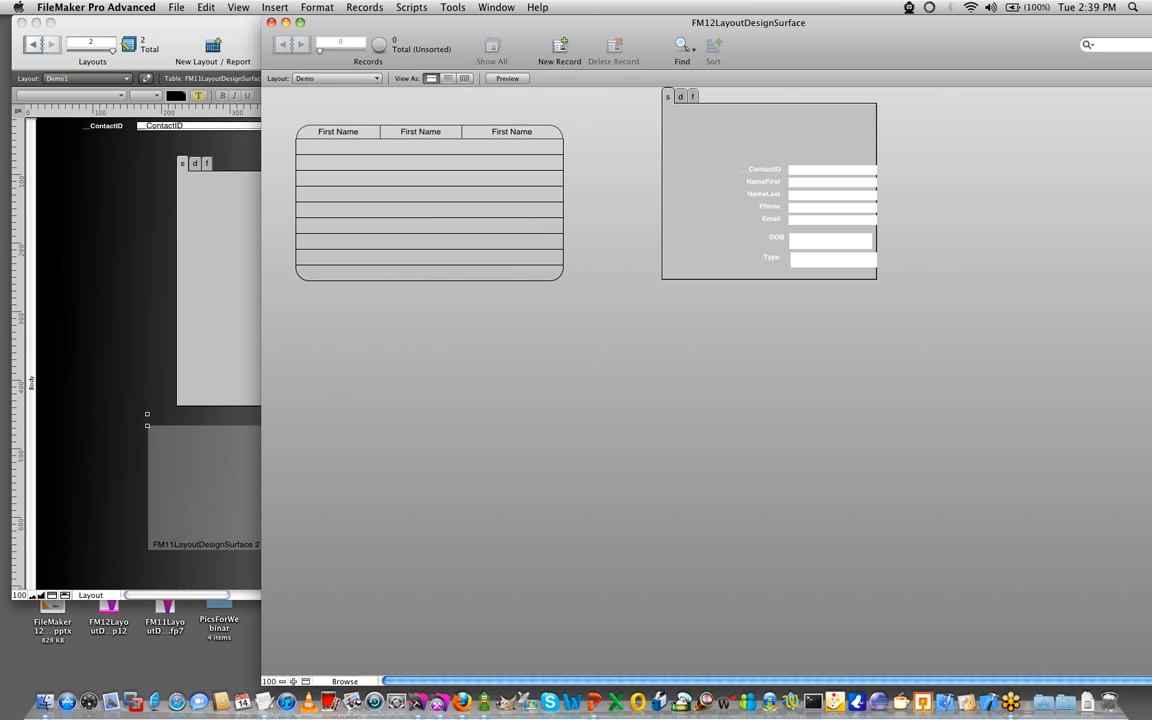
{"action": "key", "text": "super+Tab"}
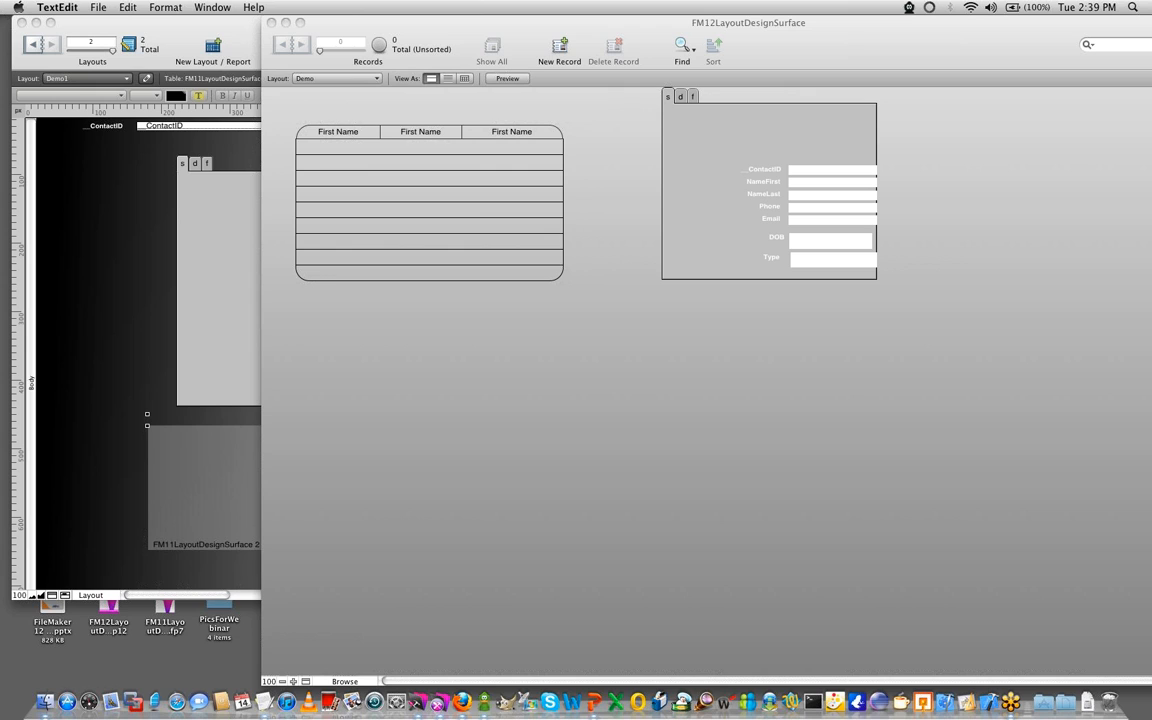
{"action": "left_click", "coordinate": [630, 370]}
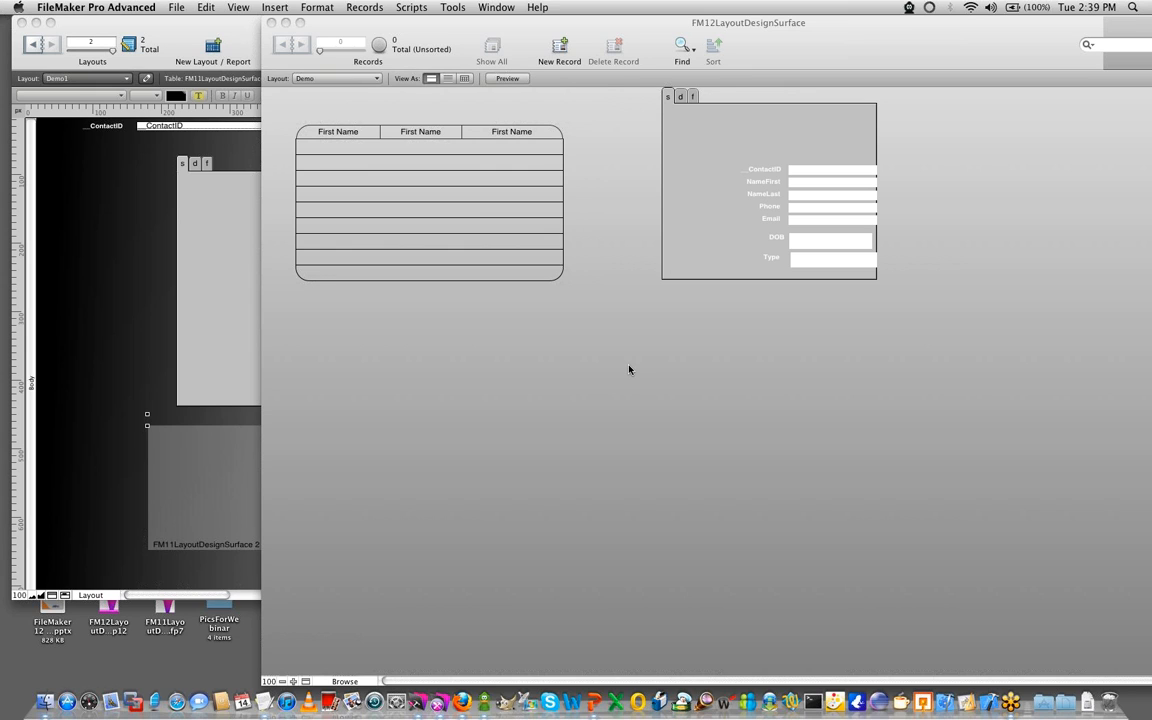
- Return to Layout mode and show the position and size settings of the Body part and of the layout itself
{"action": "key", "text": "super+l"}
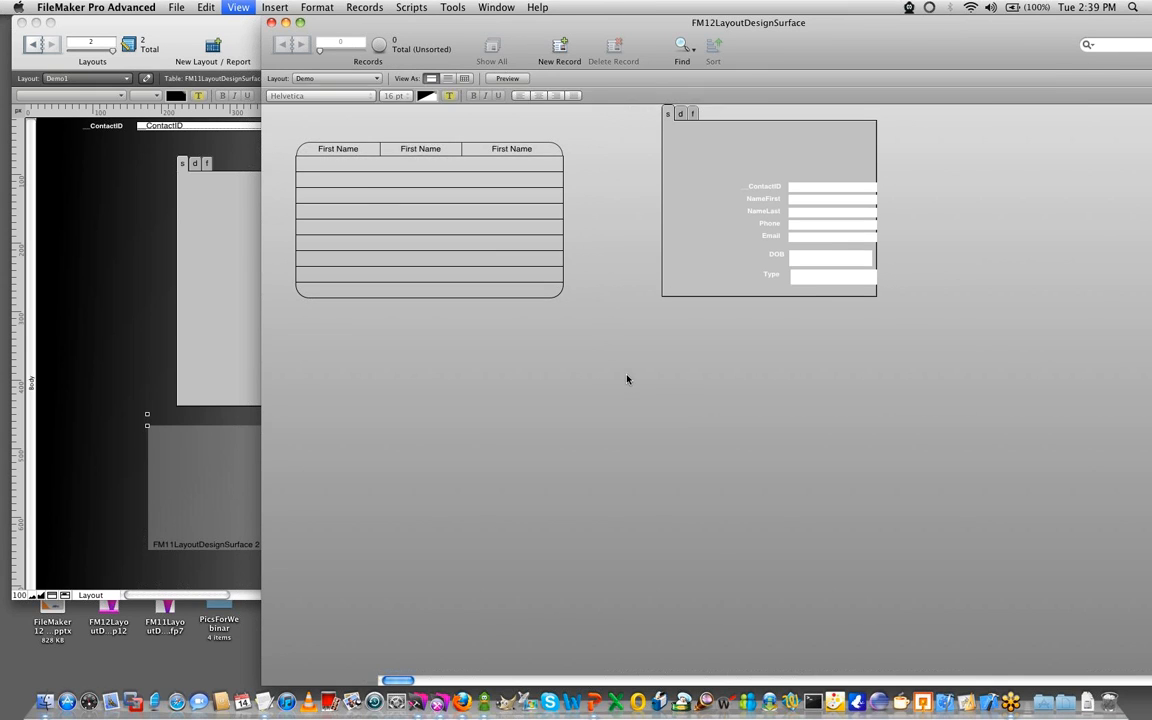
{"action": "left_click_drag", "start_coordinate": [718, 27], "coordinate": [527, 36]}
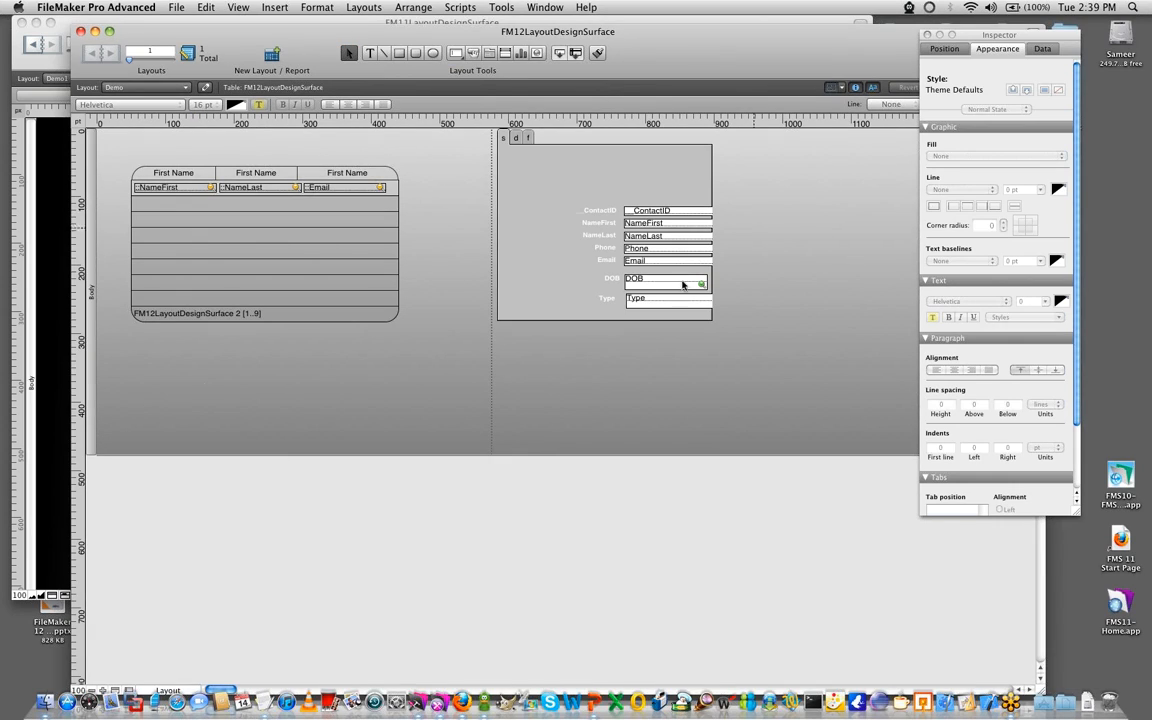
{"action": "left_click", "coordinate": [89, 345]}
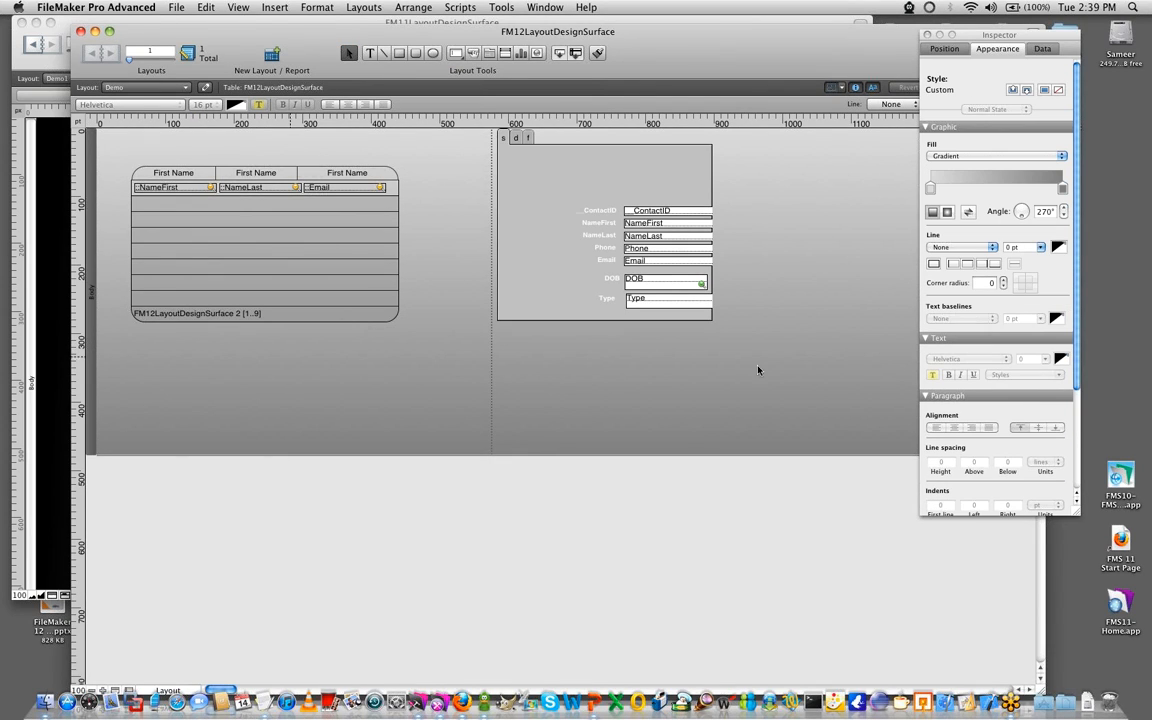
{"action": "left_click", "coordinate": [944, 48]}
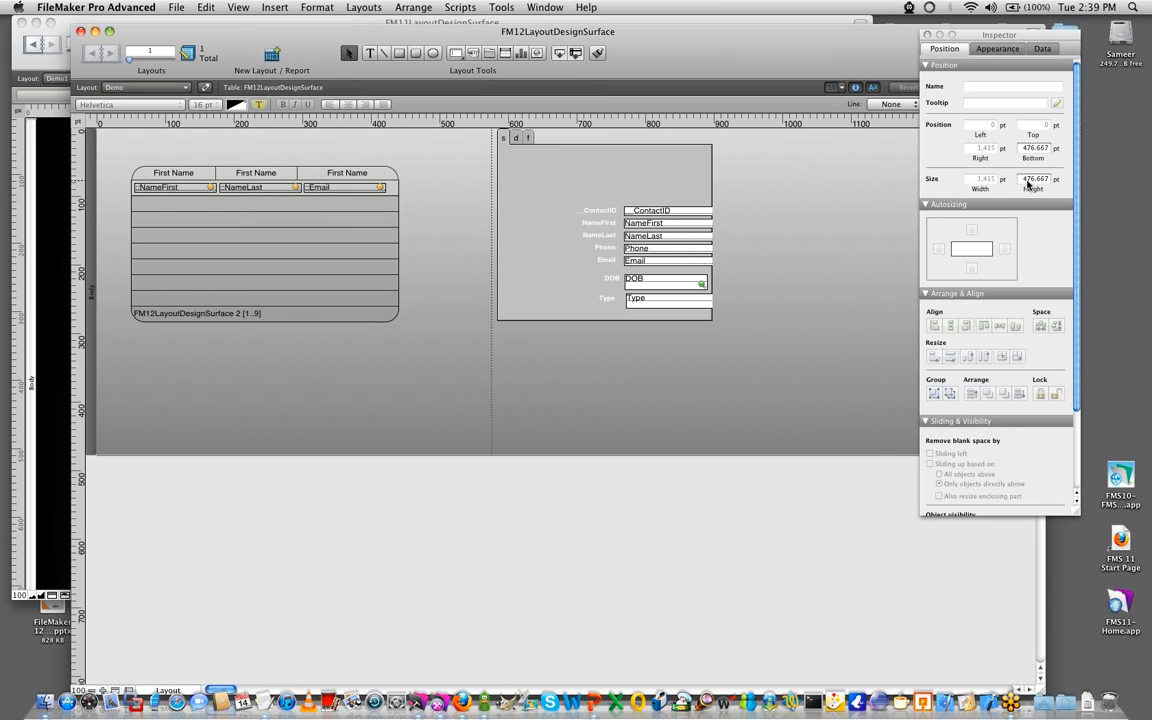
{"action": "left_click", "coordinate": [393, 381]}
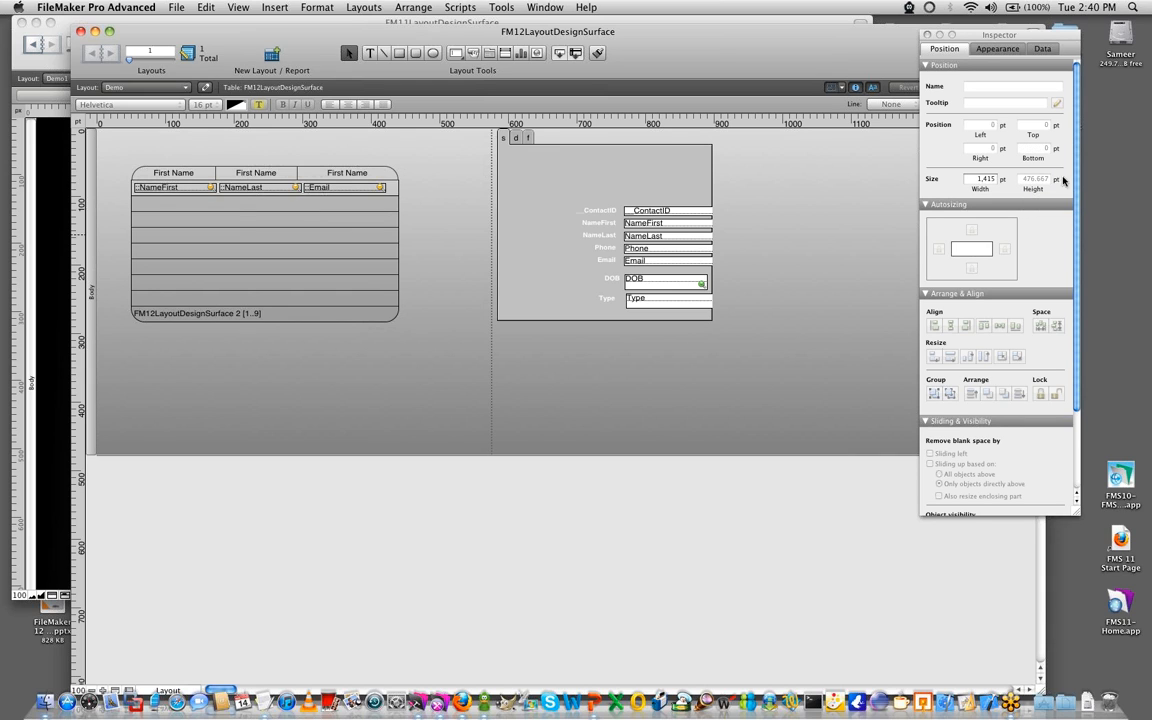
- Try a layout width of 600 pt, and set it to 800 pt instead
{"action": "left_click", "coordinate": [982, 181]}
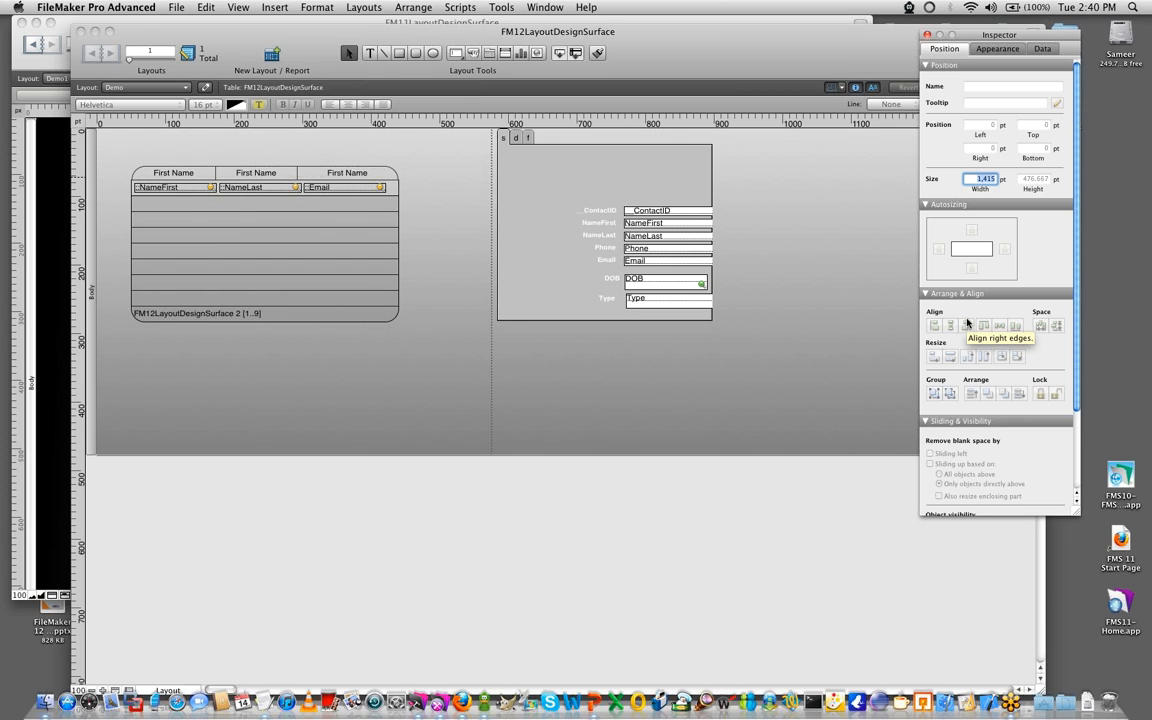
{"action": "type", "text": "600"}
{"action": "key", "text": "Return"}
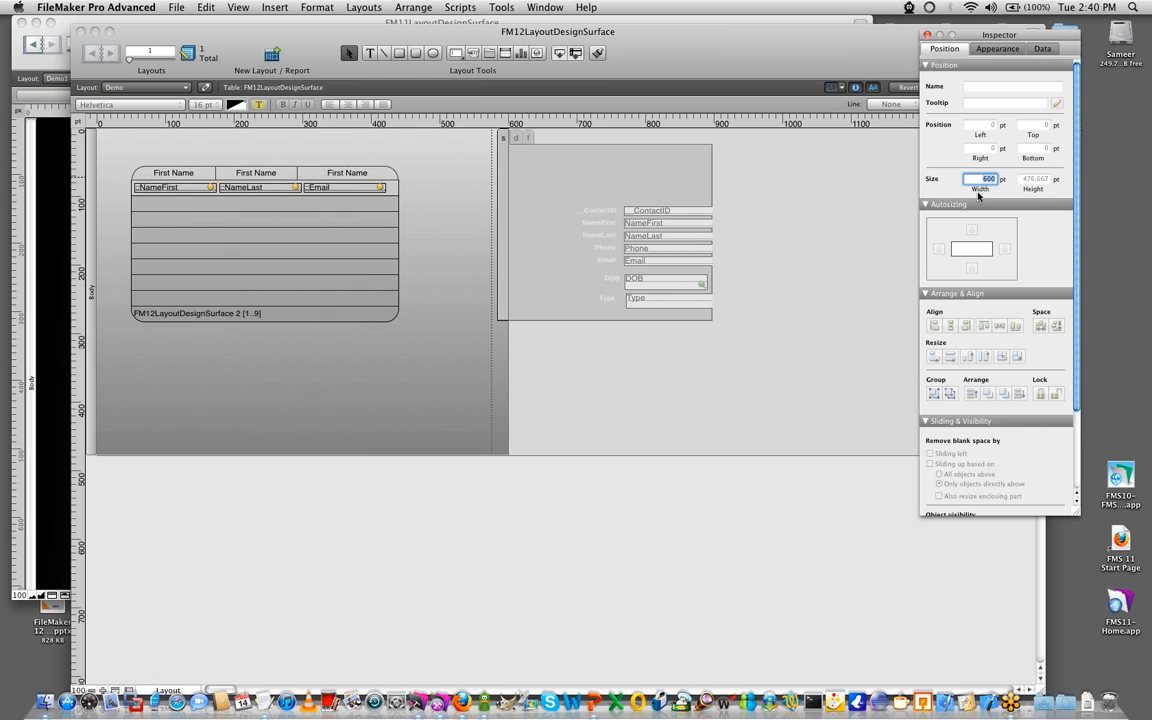
{"action": "type", "text": "800"}
{"action": "key", "text": "Return"}
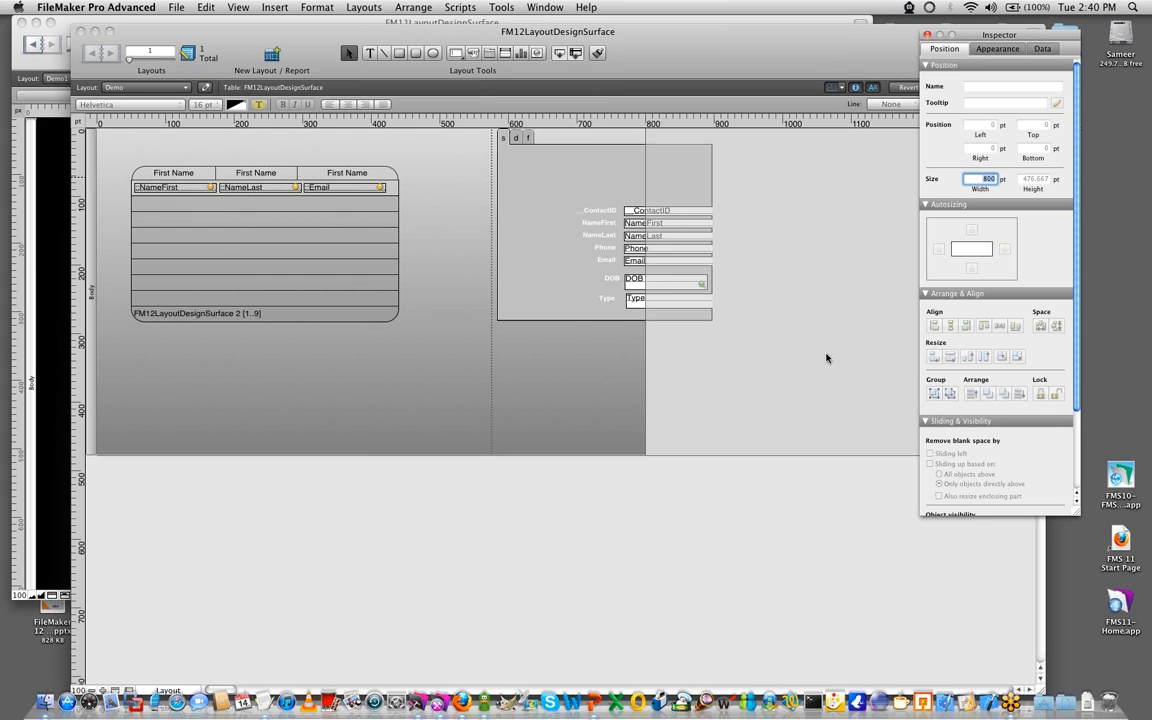
- Delete the tab control together with all the objects inside it
{"action": "left_click_drag", "start_coordinate": [592, 273], "coordinate": [514, 149]}
{"action": "key", "text": "Delete"}
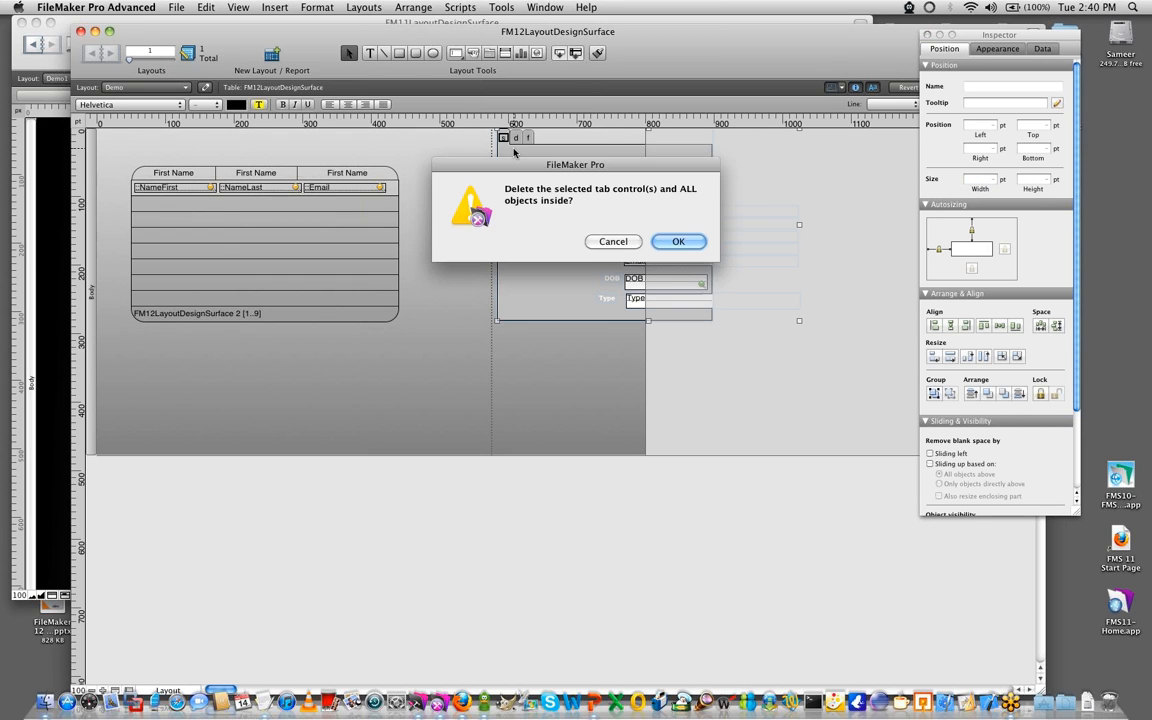
{"action": "left_click", "coordinate": [686, 243]}
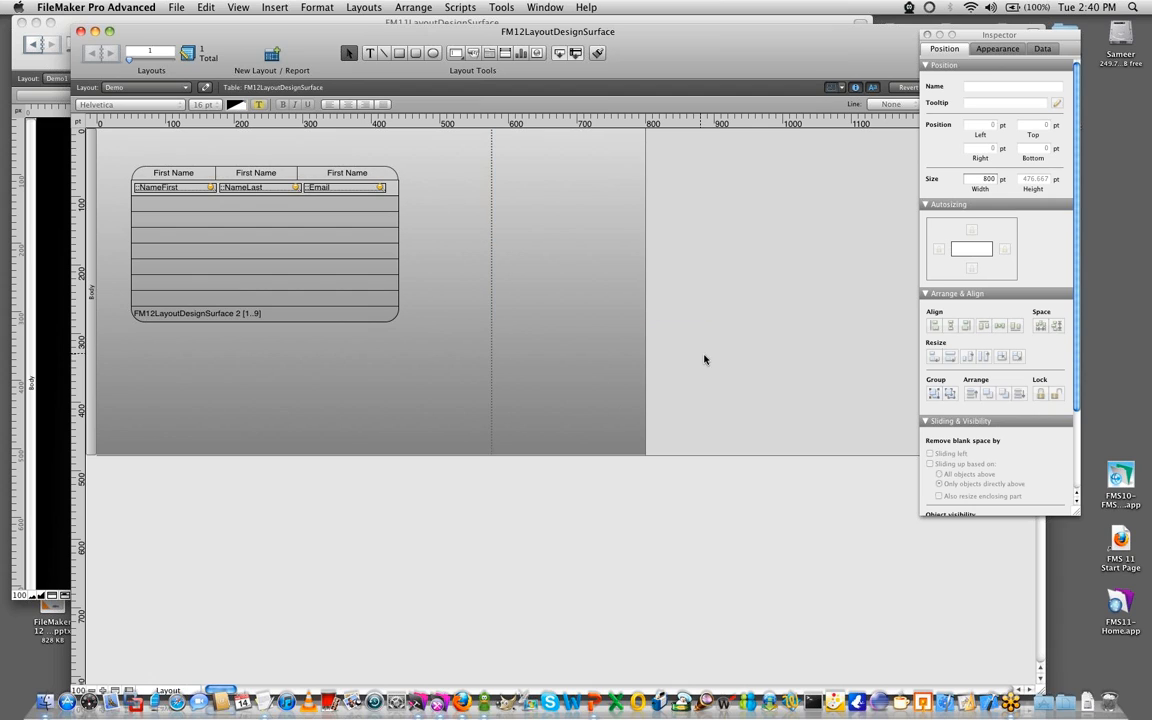
{"action": "type", "text": "a"}
{"action": "left_click", "coordinate": [248, 409]}
{"action": "left_click_drag", "start_coordinate": [248, 409], "coordinate": [132, 354]}
{"action": "key", "text": "Delete"}
- Save the layout and view the remaining portal in Browse mode, moving the window around the desktop
{"action": "key", "text": "super+s"}
{"action": "key", "text": "super+b"}
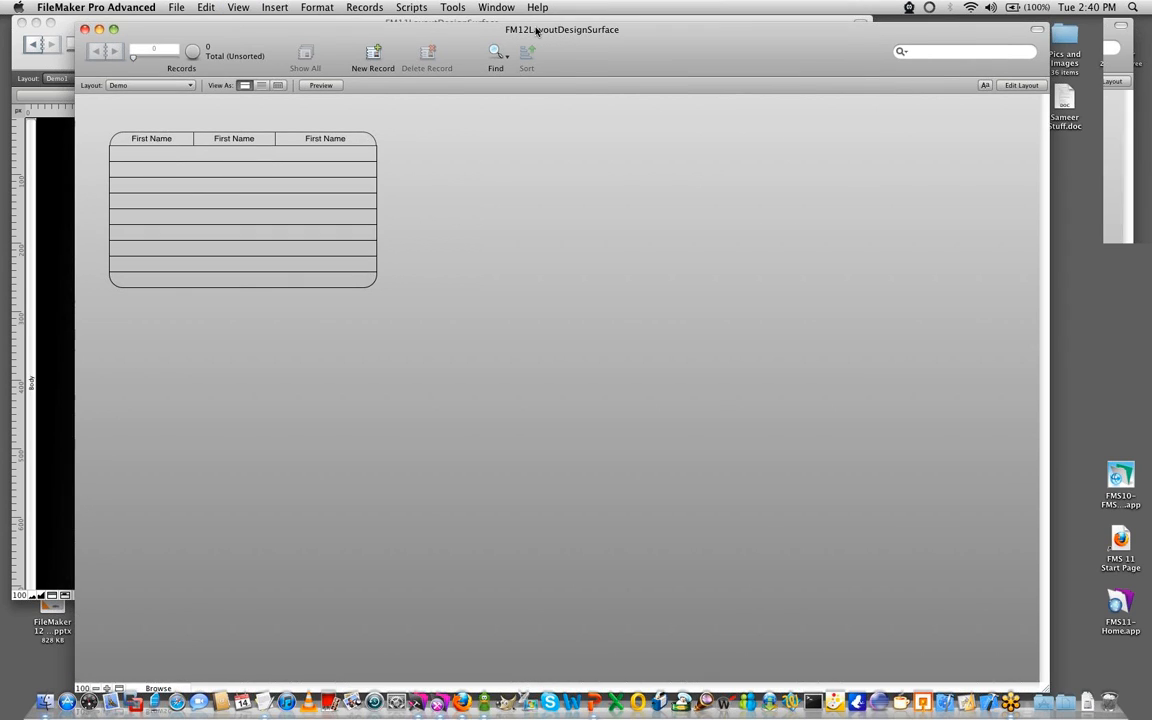
{"action": "left_click_drag", "start_coordinate": [430, 38], "coordinate": [556, 31]}
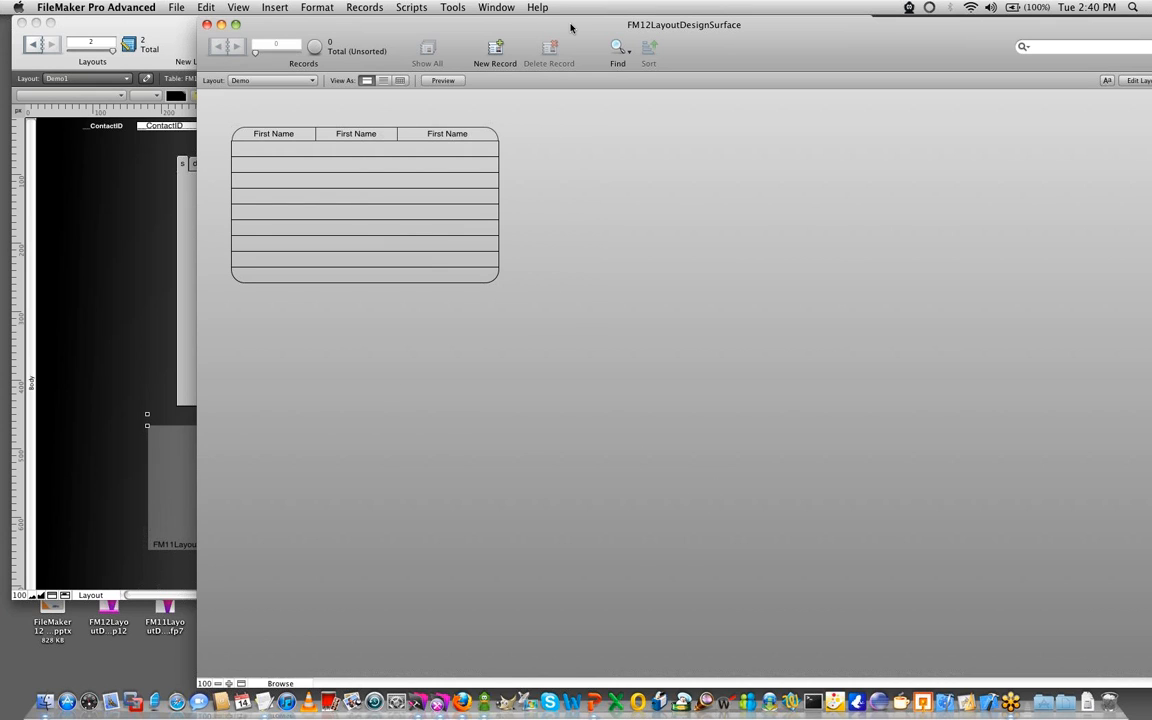
{"action": "left_click_drag", "start_coordinate": [571, 28], "coordinate": [442, 26]}
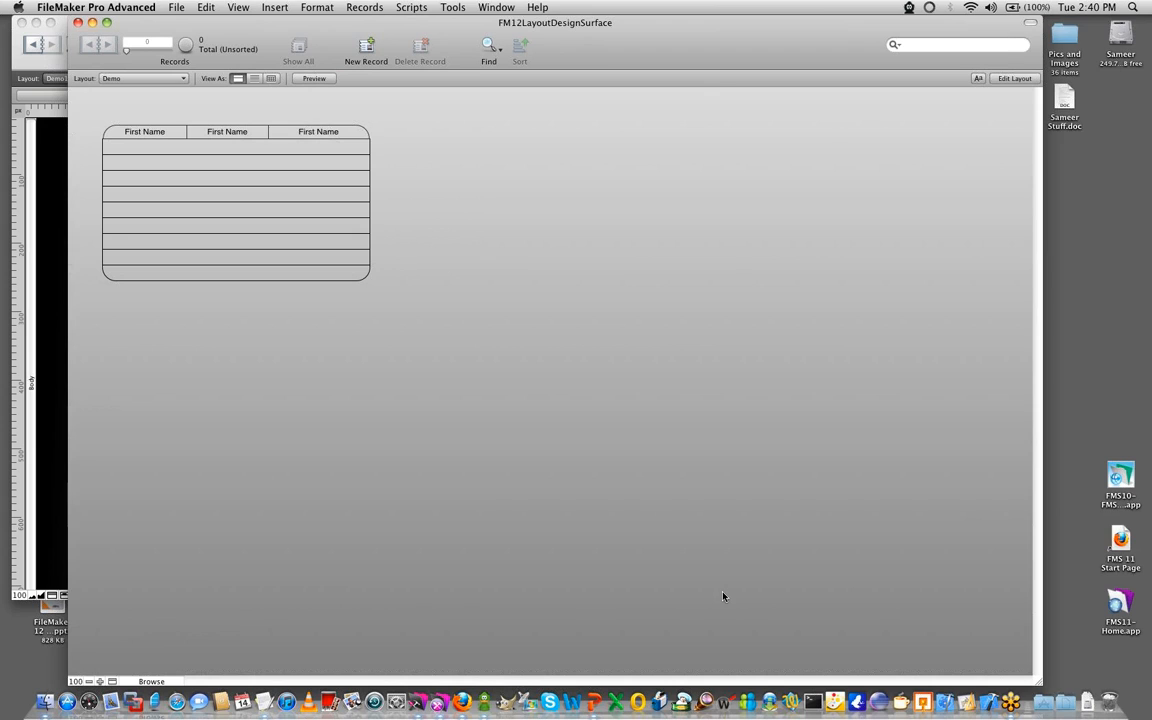
- Return to Layout mode and draw a circle about 303 by 294 pt in the off-layout area beyond the layout's right boundary
{"action": "key", "text": "super+l"}
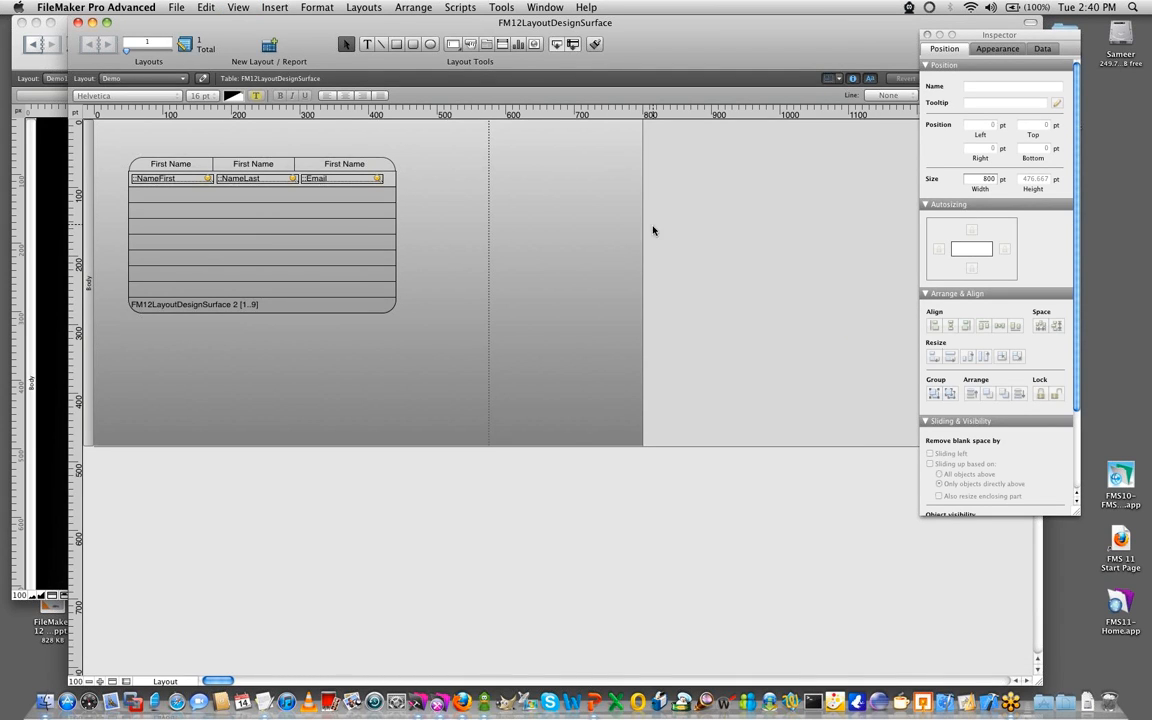
{"action": "left_click", "coordinate": [430, 44]}
{"action": "left_click_drag", "start_coordinate": [682, 155], "coordinate": [890, 357]}
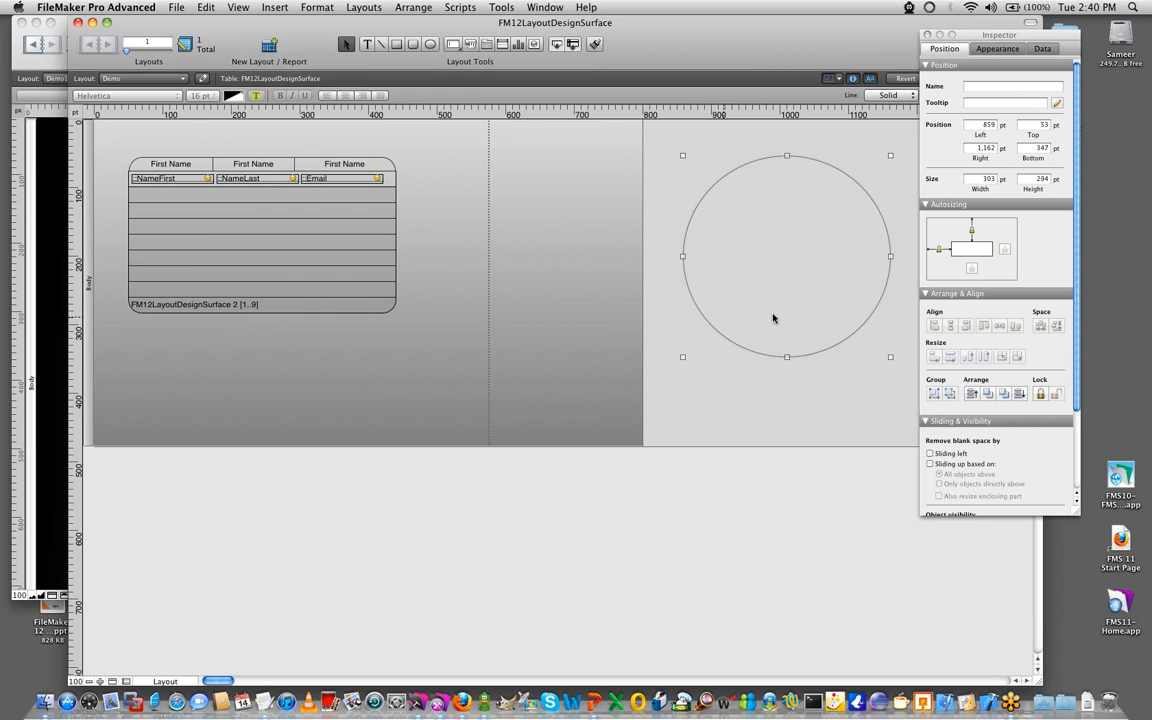
{"action": "left_click_drag", "start_coordinate": [1003, 37], "coordinate": [1074, 33]}
{"action": "left_click", "coordinate": [725, 378]}
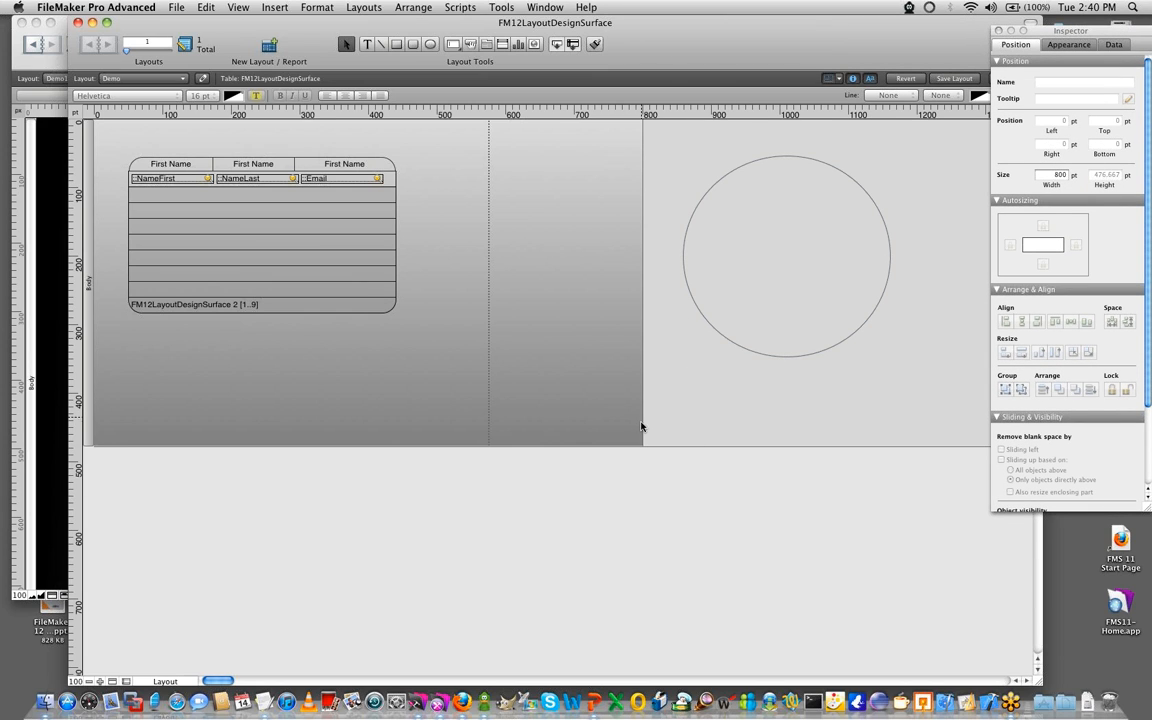
- Nudge the third column heading slightly to the right and check the layout in Browse mode
{"action": "left_click", "coordinate": [376, 164]}
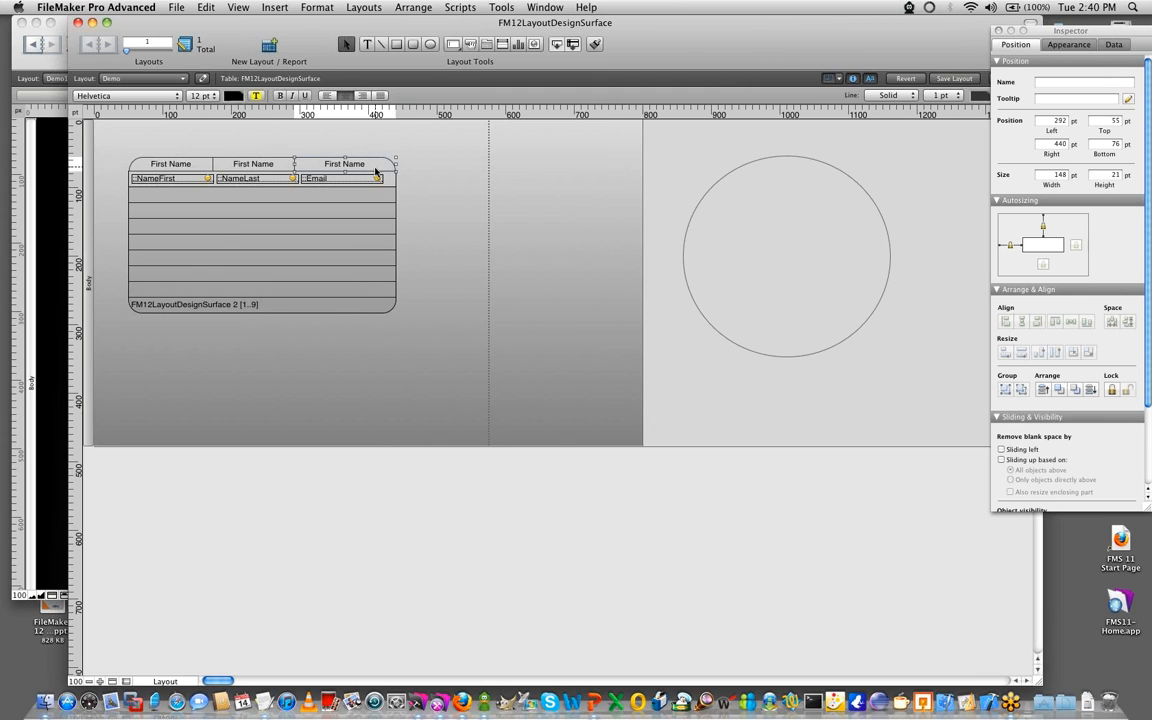
{"action": "left_click", "coordinate": [372, 517]}
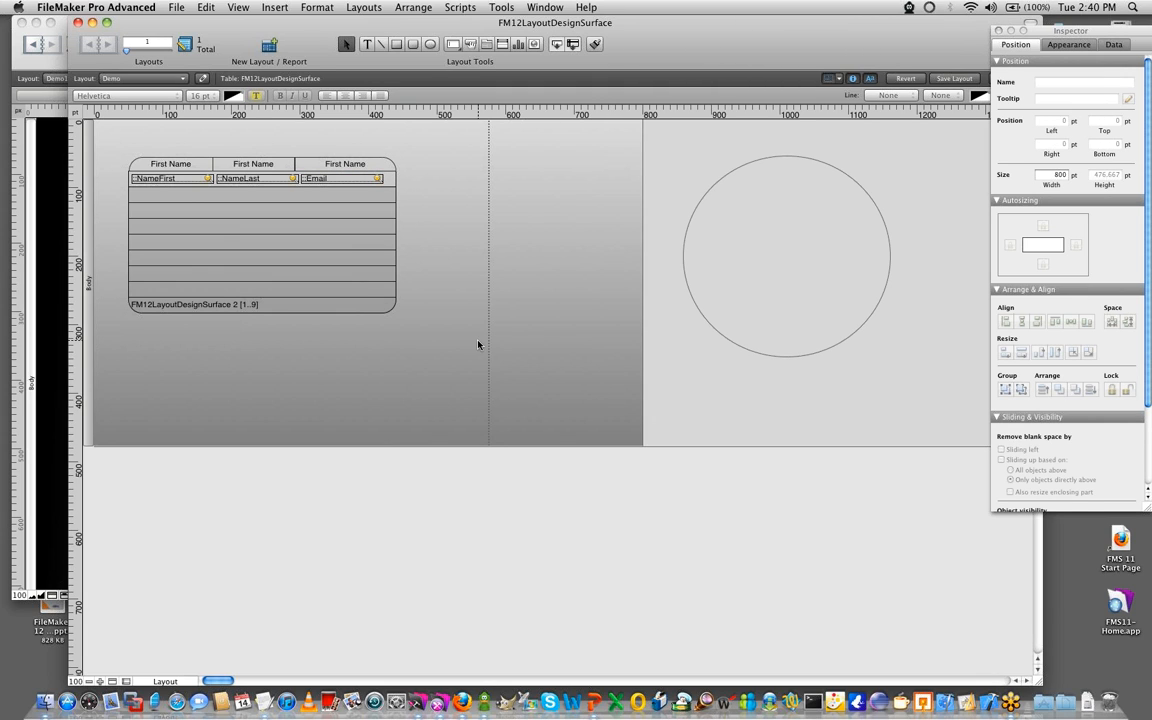
{"action": "key", "text": "super+b"}
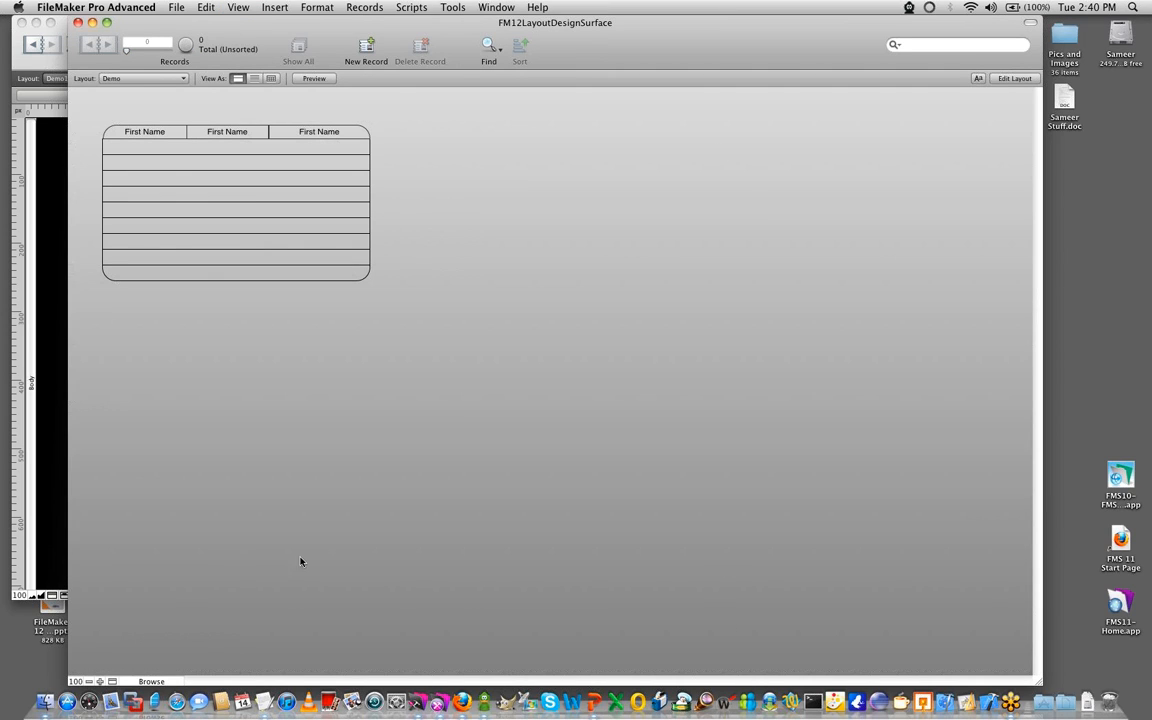
- Change the layout's theme to Cool from the Classic Refined group and view it in Browse mode
{"action": "key", "text": "super+l"}
{"action": "left_click", "coordinate": [382, 7]}
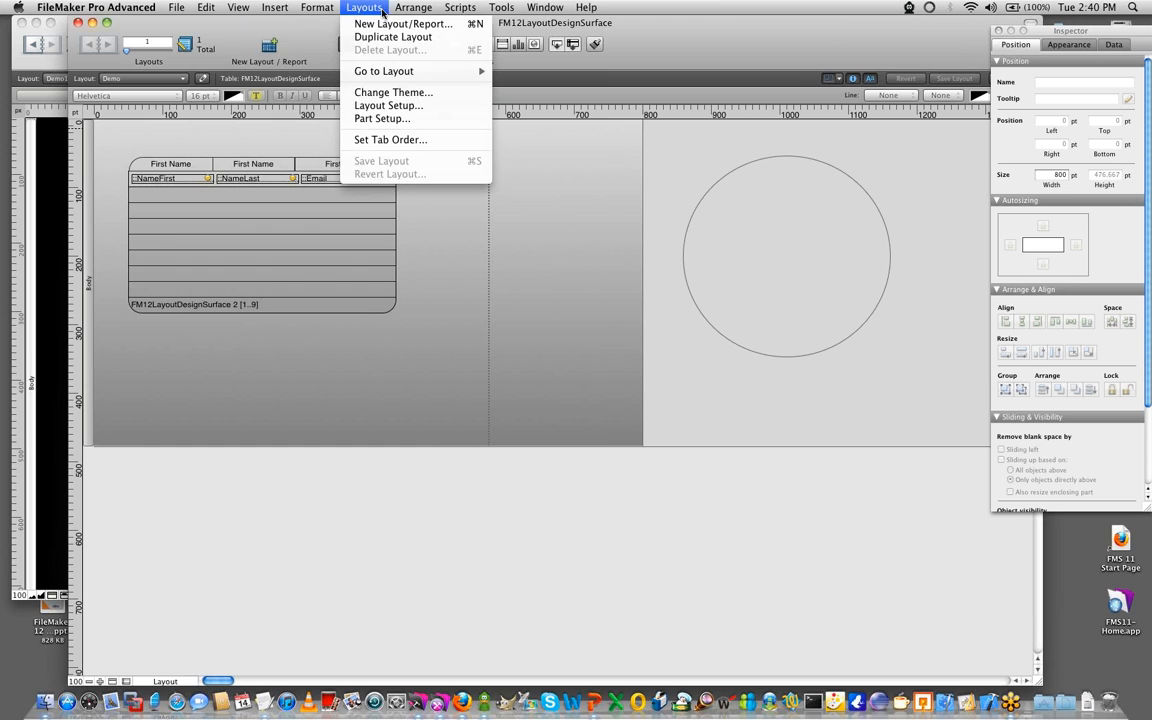
{"action": "left_click", "coordinate": [395, 84]}
{"action": "left_click", "coordinate": [395, 287]}
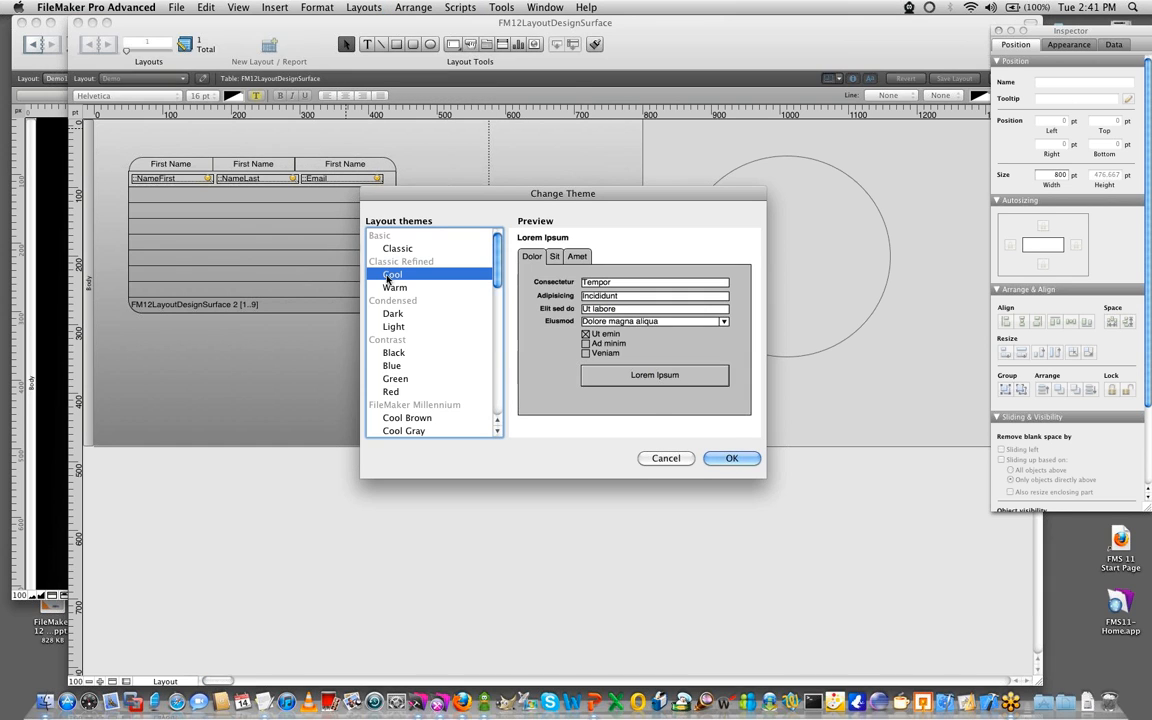
{"action": "left_click", "coordinate": [728, 458]}
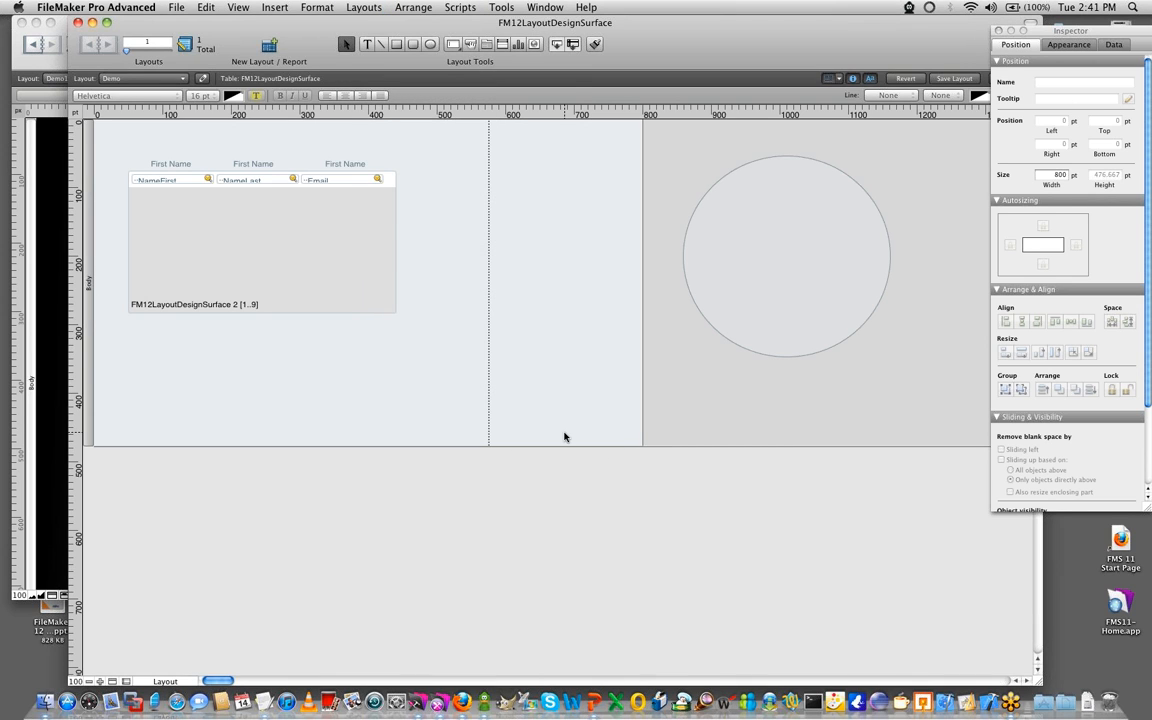
{"action": "key", "text": "super+b"}
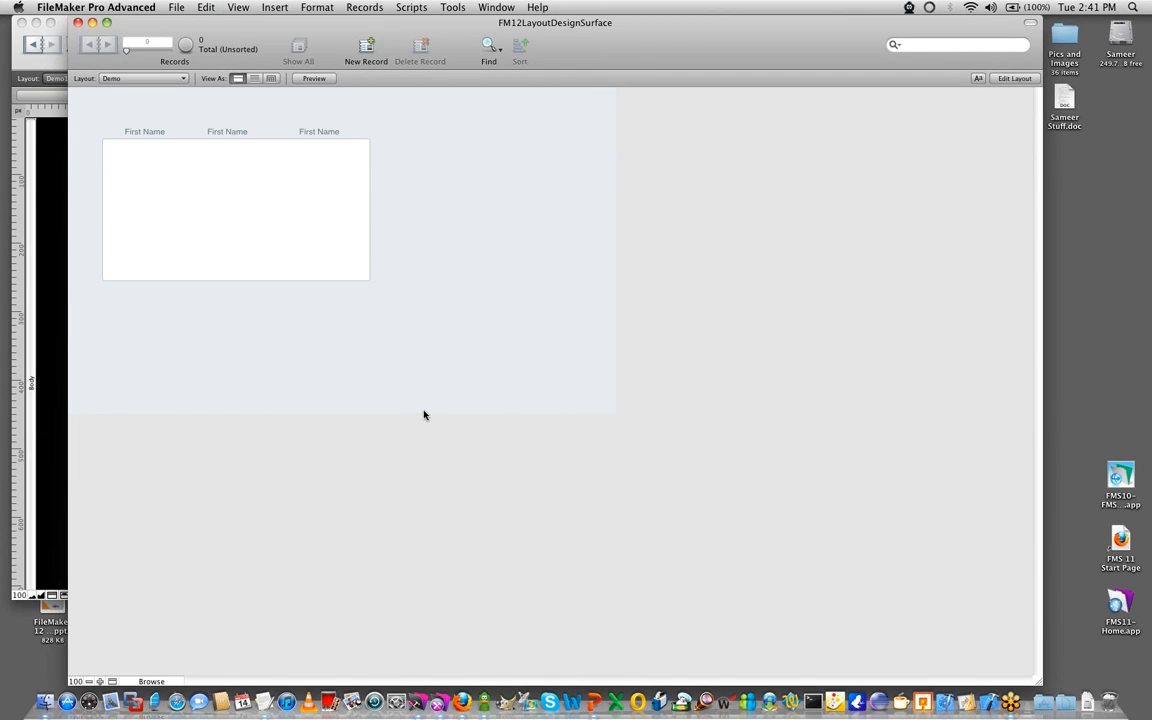
- Widen the layout to 847 pt and move the portal down and right with its column headings, placing their top at 117 pt
{"action": "key", "text": "super+l"}
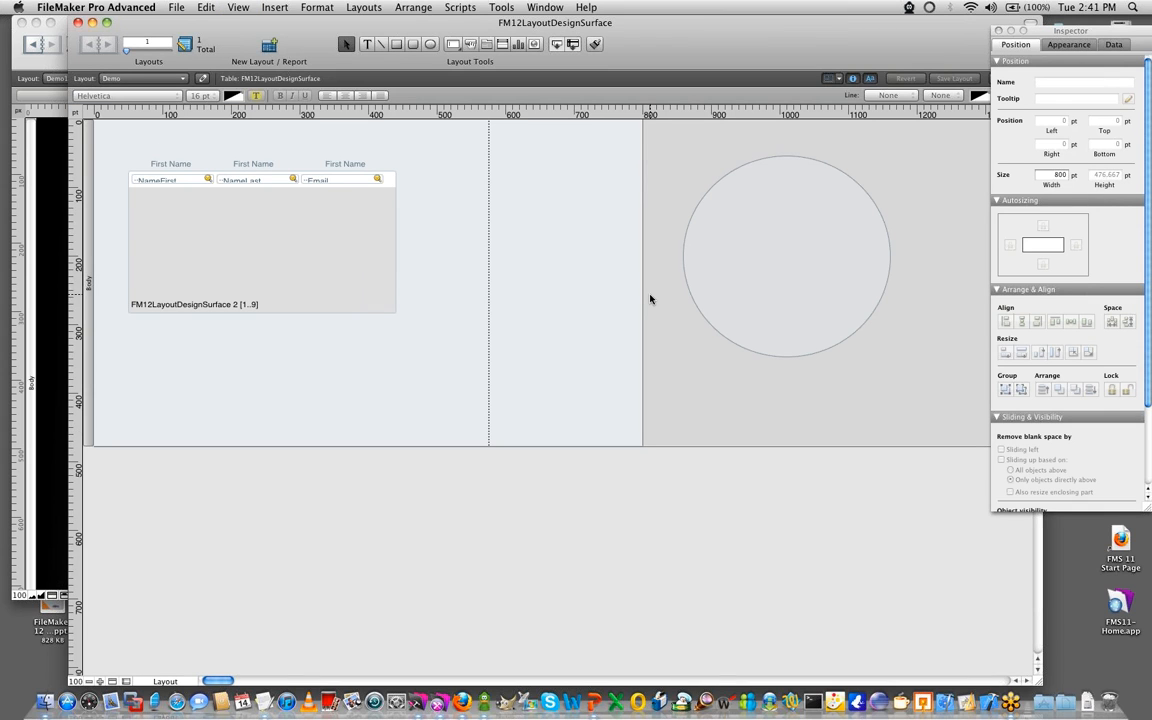
{"action": "left_click_drag", "start_coordinate": [643, 298], "coordinate": [675, 295]}
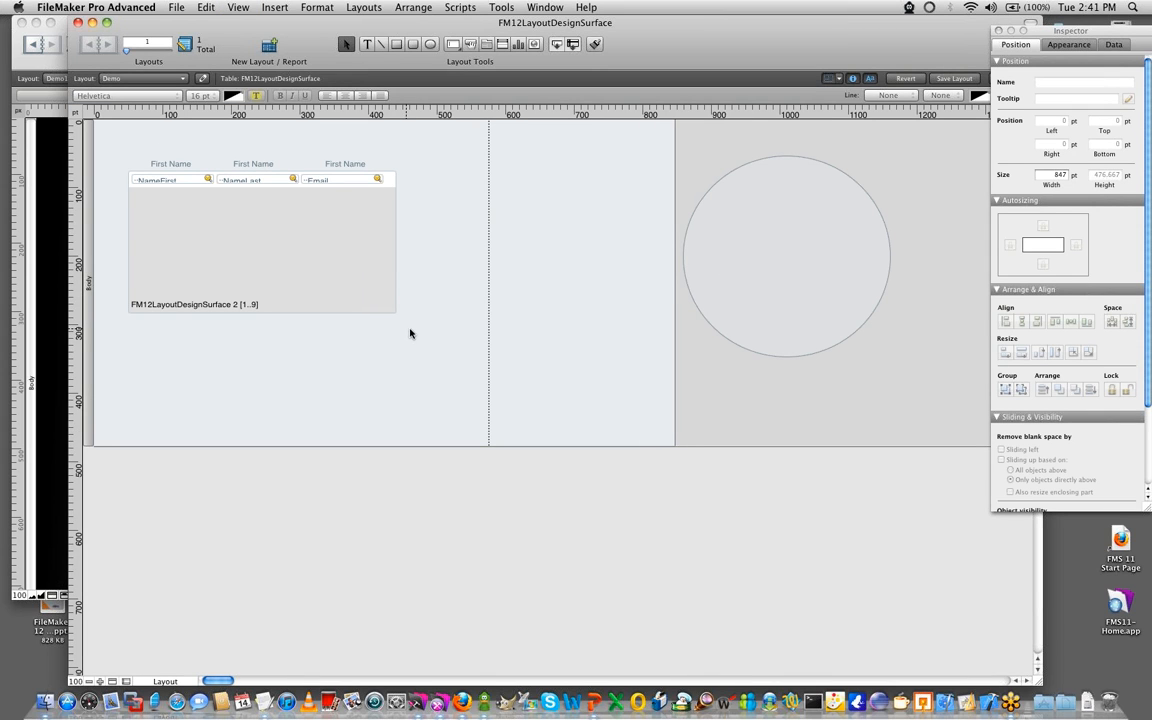
{"action": "left_click_drag", "start_coordinate": [366, 213], "coordinate": [438, 257]}
{"action": "left_click_drag", "start_coordinate": [429, 188], "coordinate": [254, 212]}
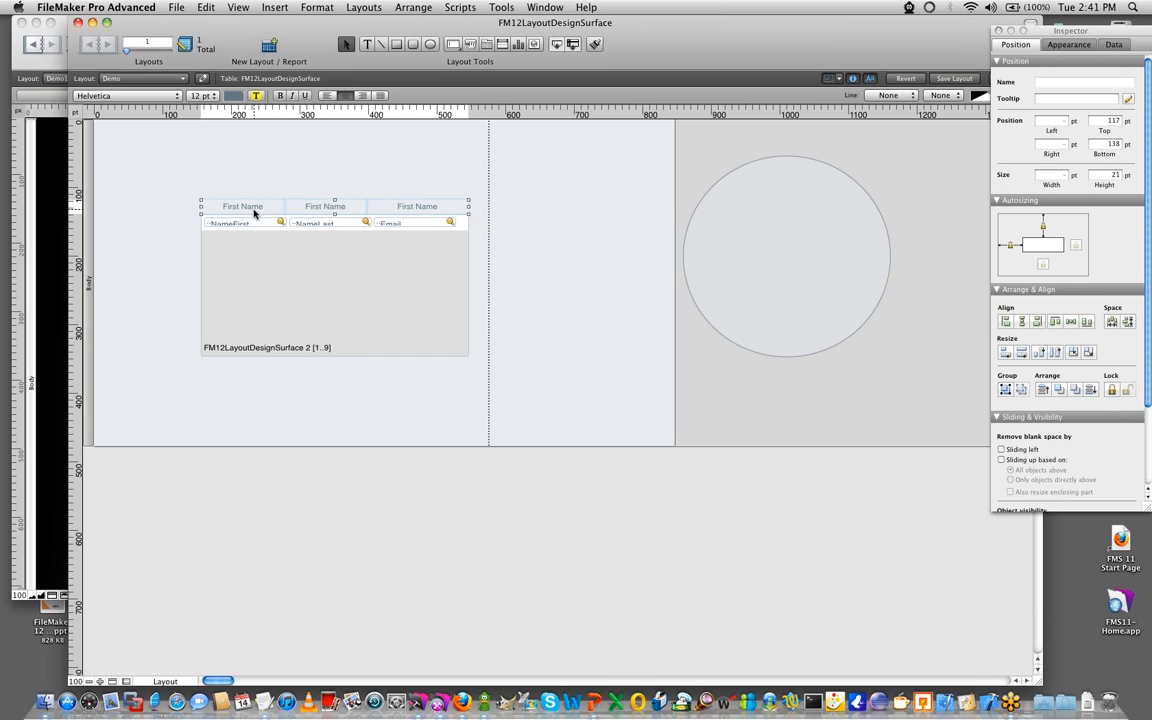
{"action": "left_click", "coordinate": [140, 241]}
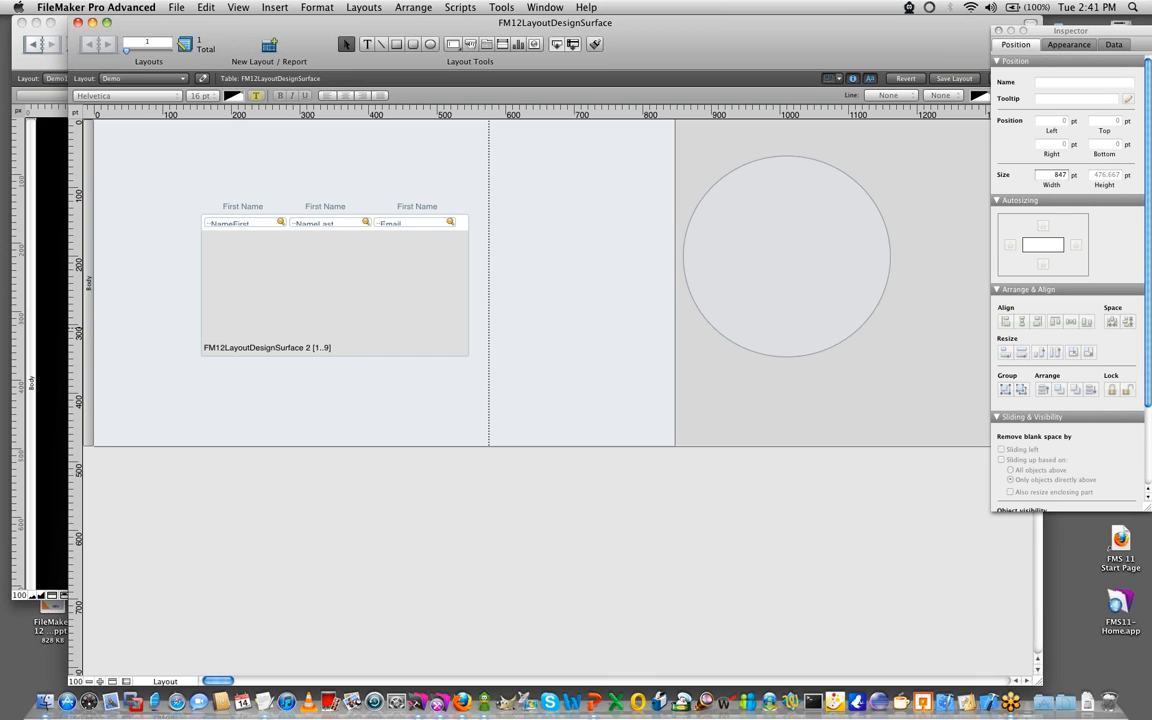
- Remove the left anchor from the portal and its headings, and test it in Browse mode by resizing the window
{"action": "key", "text": "super+Tab"}
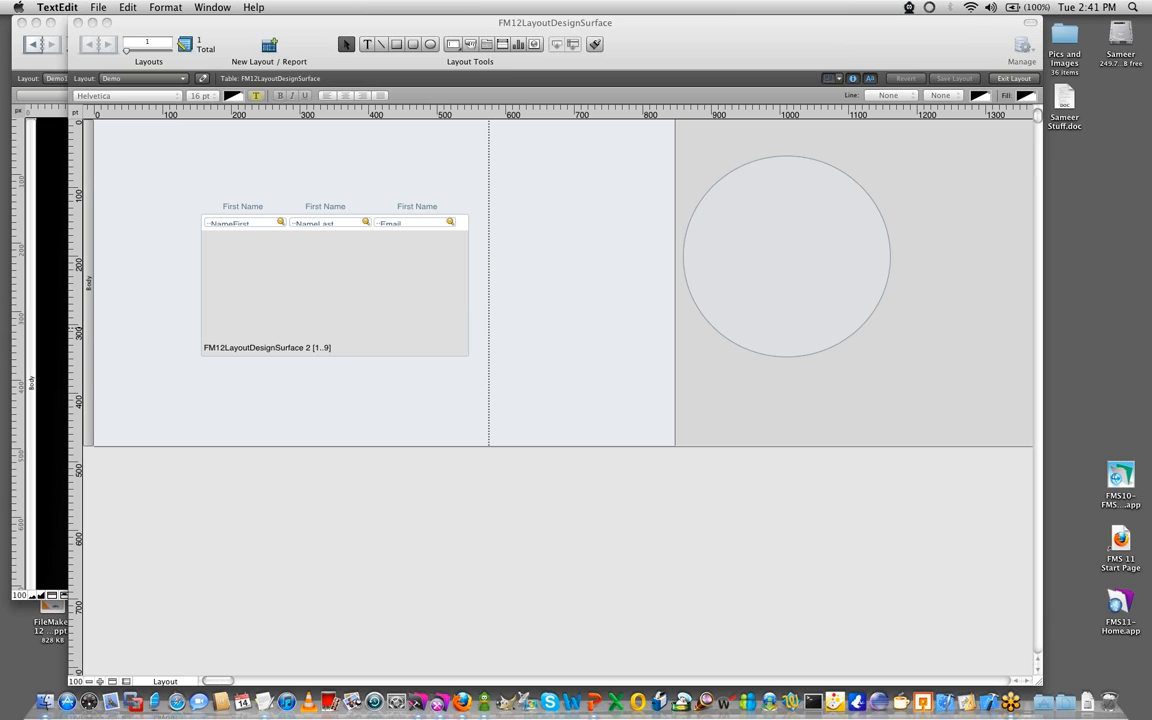
{"action": "left_click", "coordinate": [542, 369]}
{"action": "left_click_drag", "start_coordinate": [490, 322], "coordinate": [198, 195]}
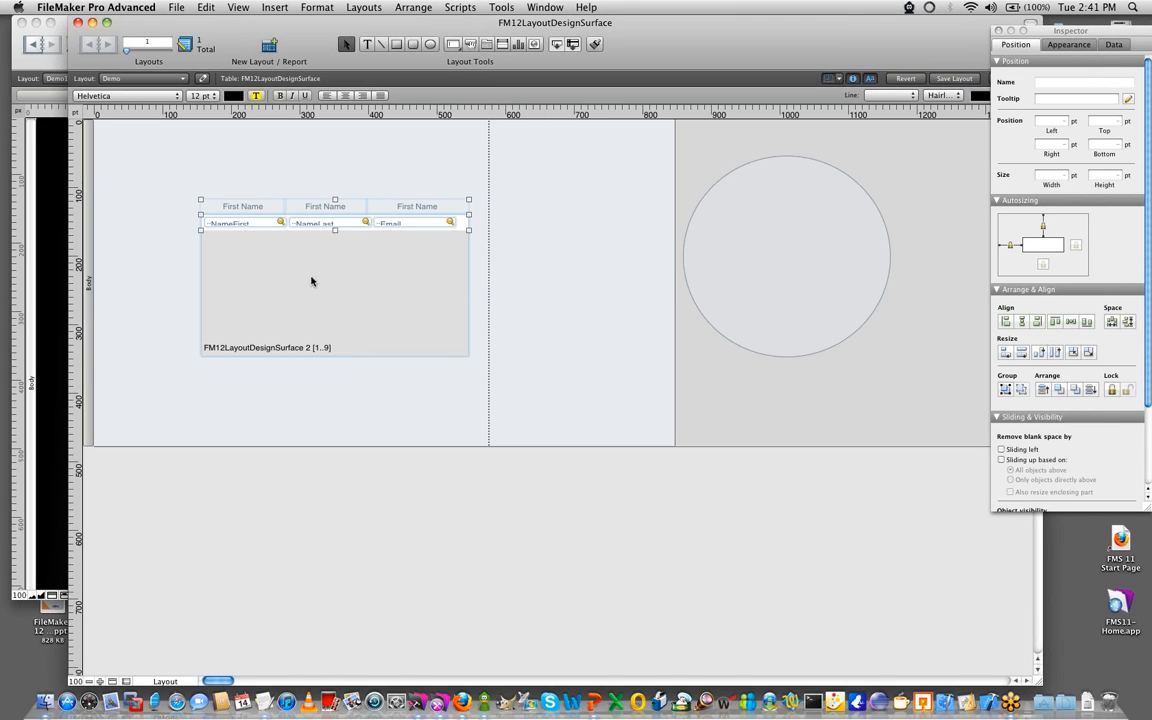
{"action": "left_click", "coordinate": [1010, 245]}
{"action": "key", "text": "super+b"}
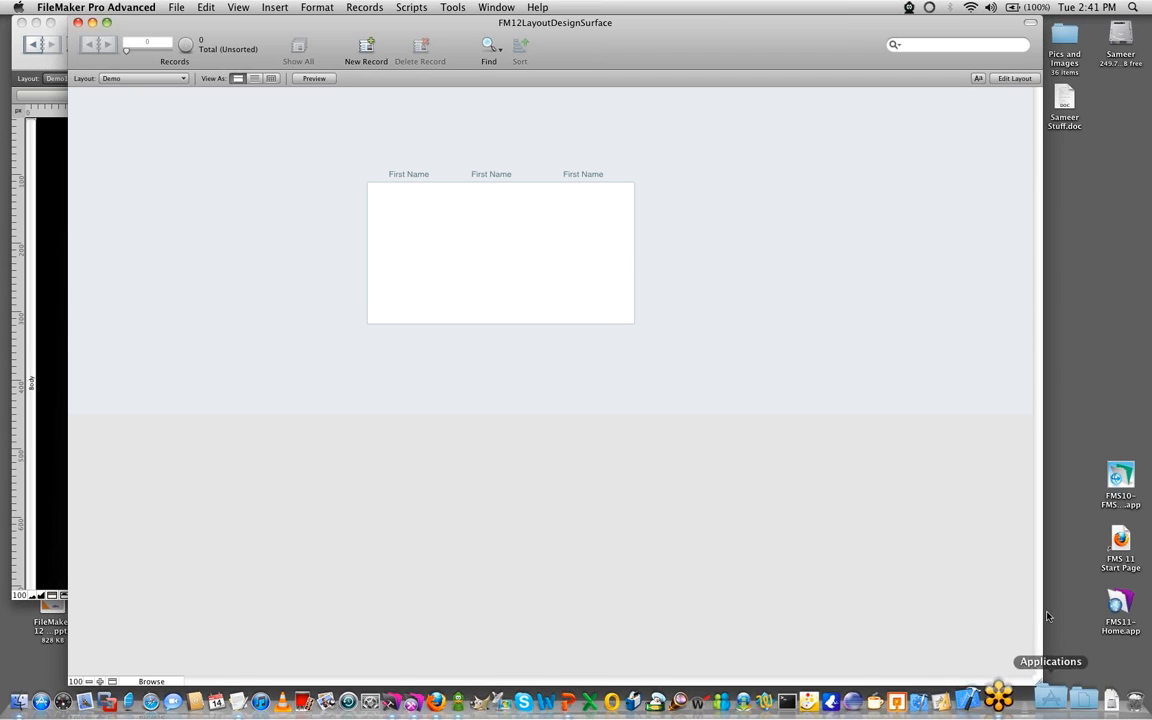
{"action": "left_click_drag", "start_coordinate": [1040, 684], "coordinate": [735, 607]}
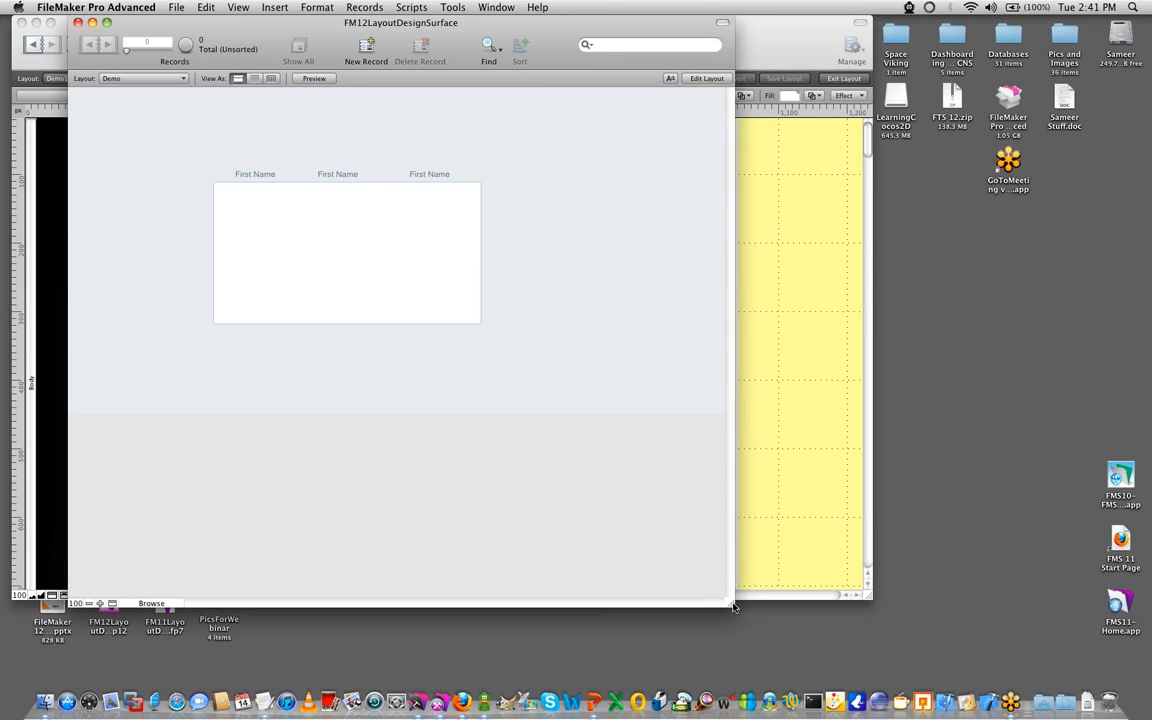
{"action": "mouse_move", "coordinate": [735, 607]}
{"action": "left_mouse_down"}
{"action": "mouse_move", "coordinate": [1015, 673]}
{"action": "mouse_move", "coordinate": [745, 598]}
{"action": "left_mouse_up"}
- Anchor the portal and its headings to both left and right, save, and test it in Browse mode by enlarging the window
{"action": "key", "text": "super+l"}
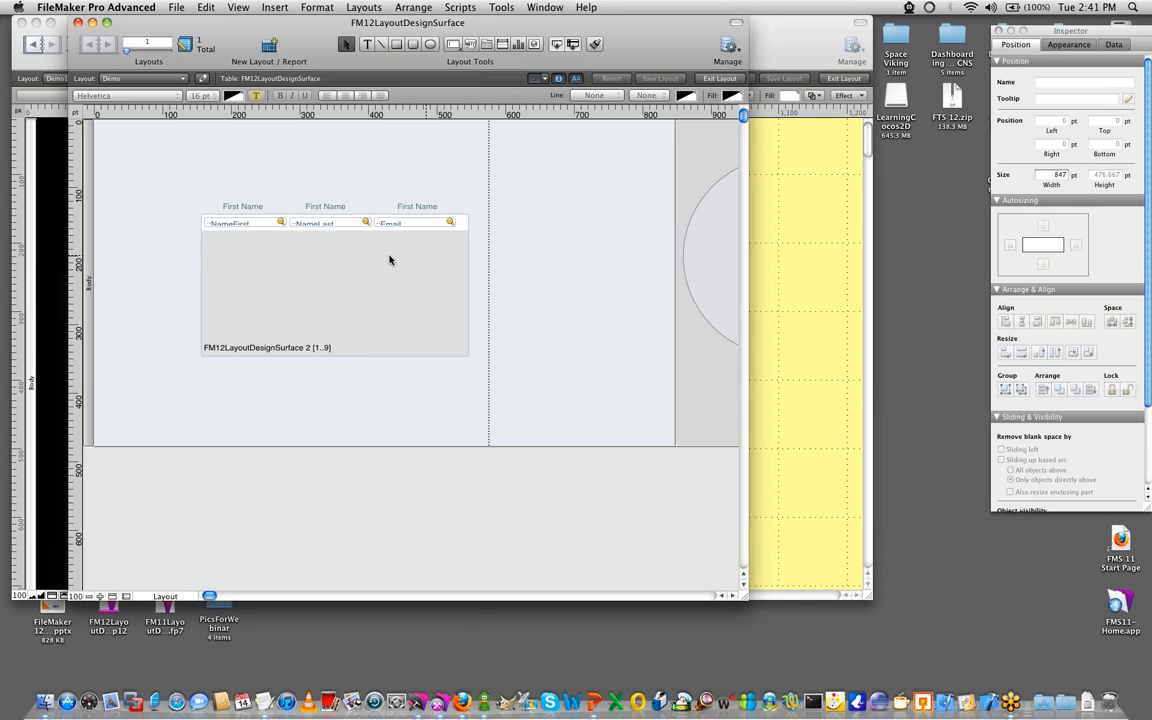
{"action": "left_click_drag", "start_coordinate": [490, 348], "coordinate": [88, 205]}
{"action": "left_click", "coordinate": [1010, 244]}
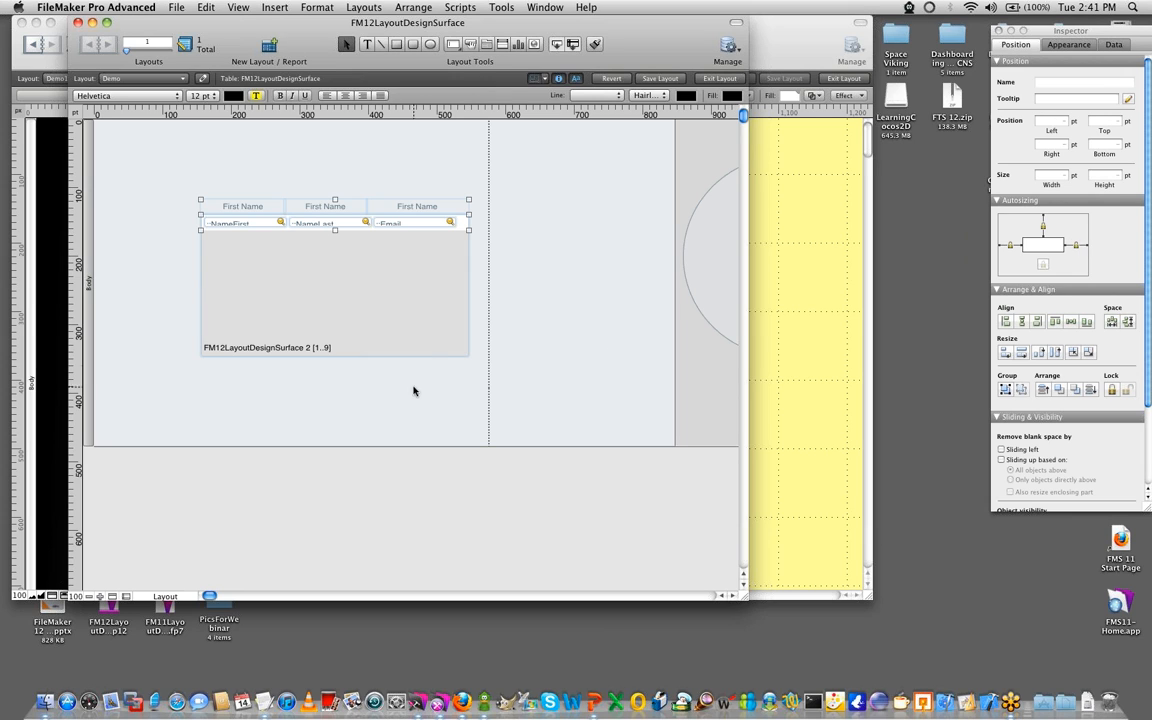
{"action": "left_click", "coordinate": [540, 333]}
{"action": "key", "text": "super+s"}
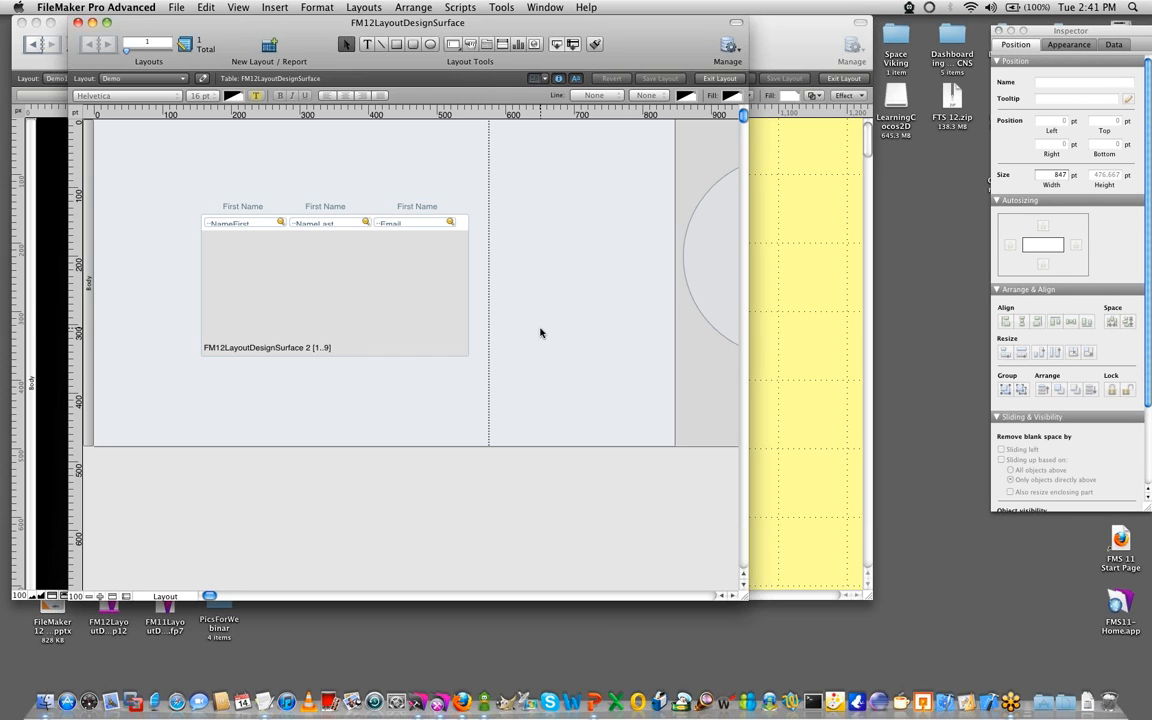
{"action": "key", "text": "super+b"}
{"action": "left_click_drag", "start_coordinate": [746, 597], "coordinate": [943, 666]}
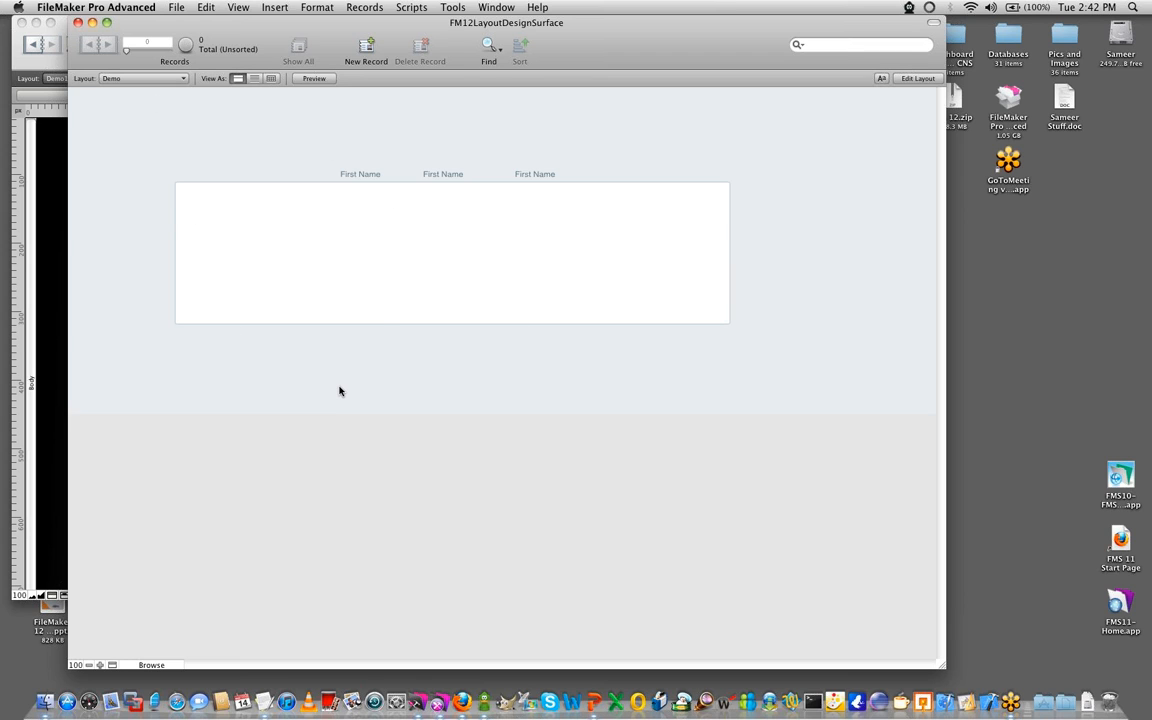
- Return to Layout mode, delete the circle outside the layout area, and save the layout
{"action": "key", "text": "super+l"}
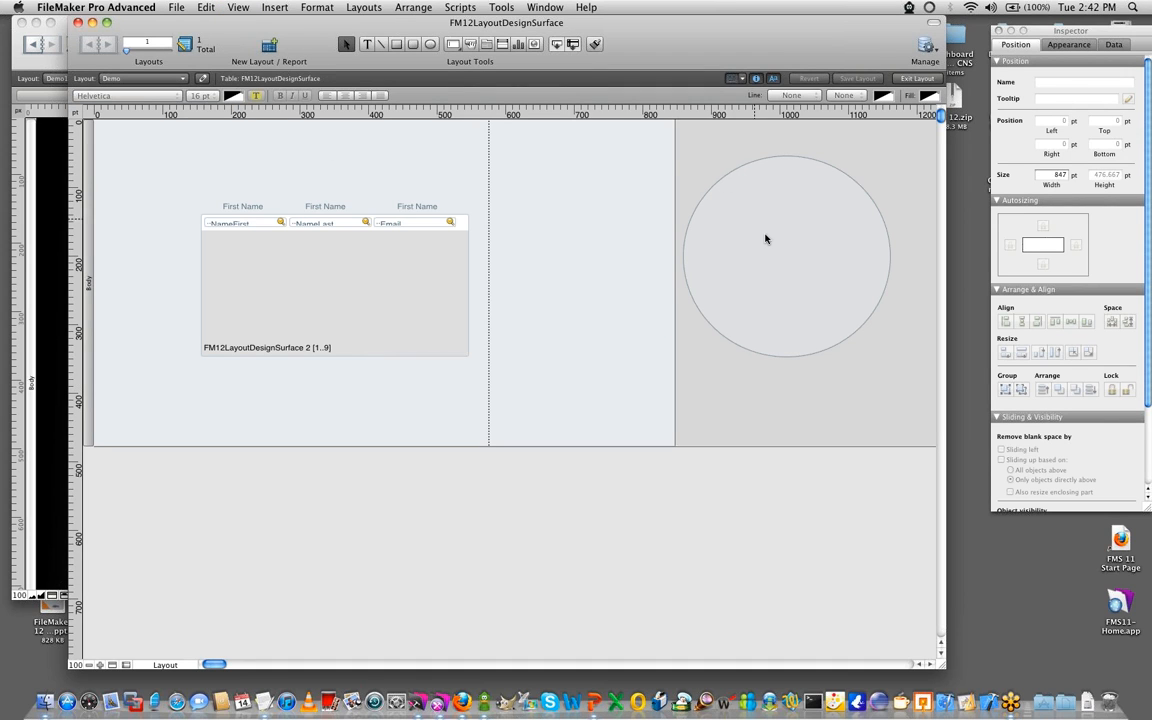
{"action": "left_click", "coordinate": [697, 232]}
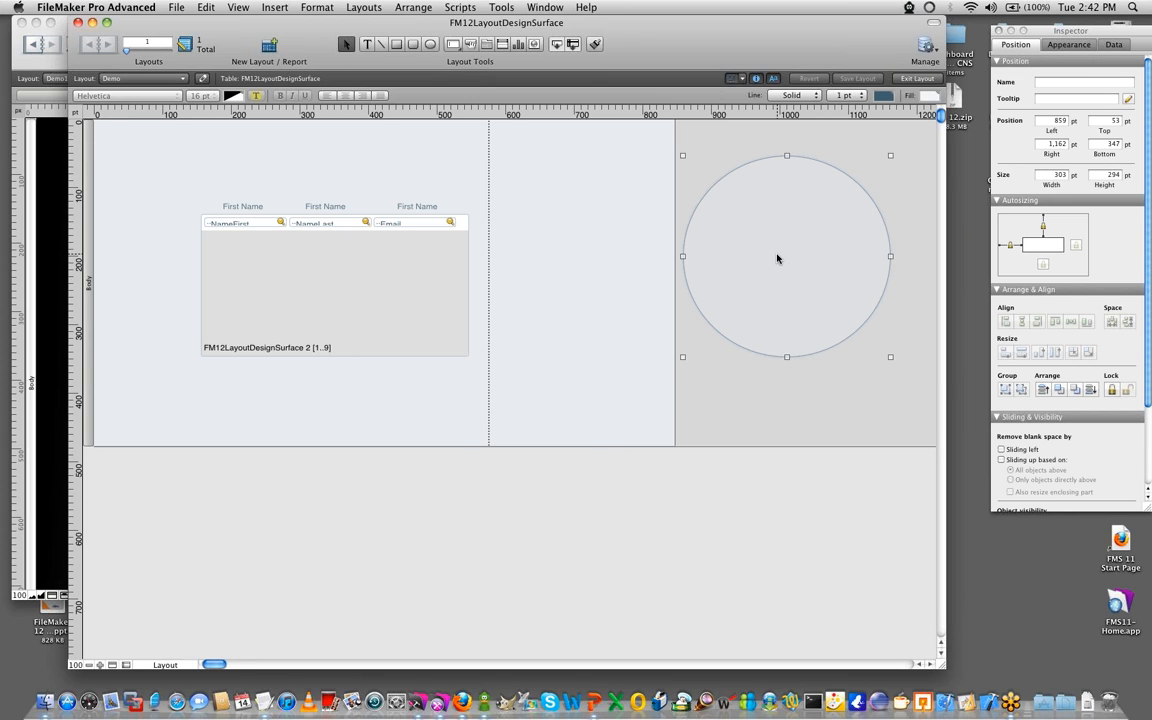
{"action": "key", "text": "Delete"}
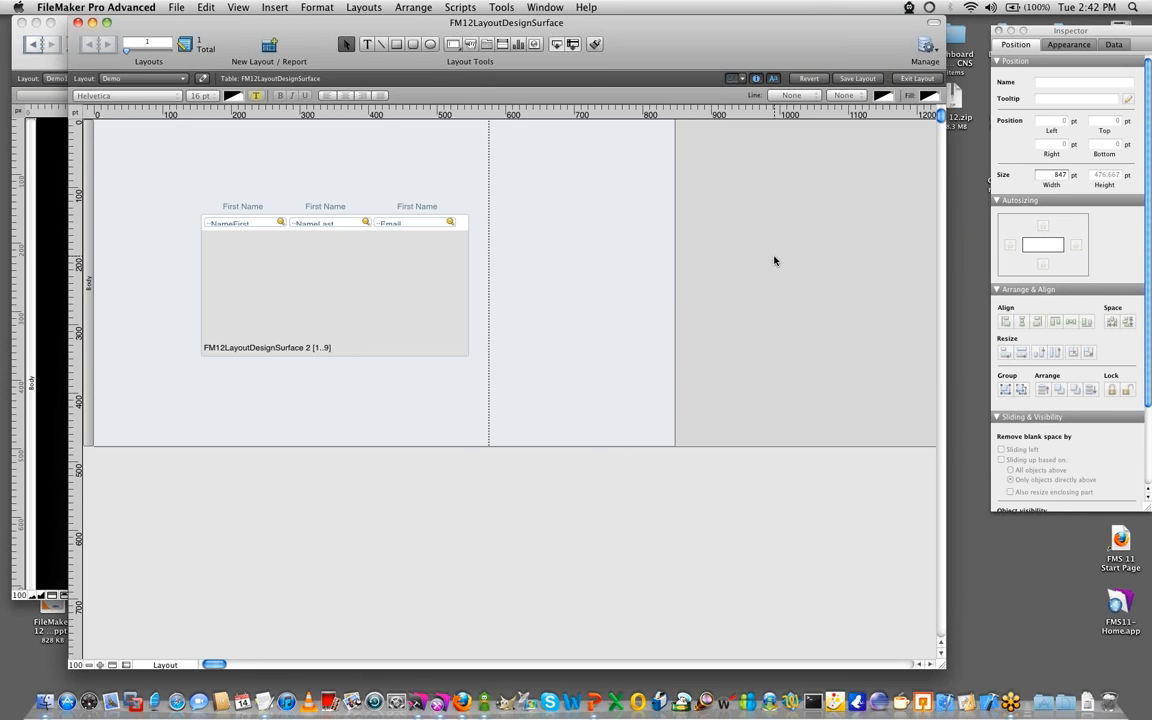
{"action": "key", "text": "super+s"}
- Remove the right anchor from the portal and its column headings, and view the layout in Browse mode
{"action": "left_click_drag", "start_coordinate": [527, 385], "coordinate": [236, 200]}
{"action": "left_click", "coordinate": [1076, 245]}
{"action": "left_click", "coordinate": [601, 402]}
{"action": "key", "text": "super+b"}
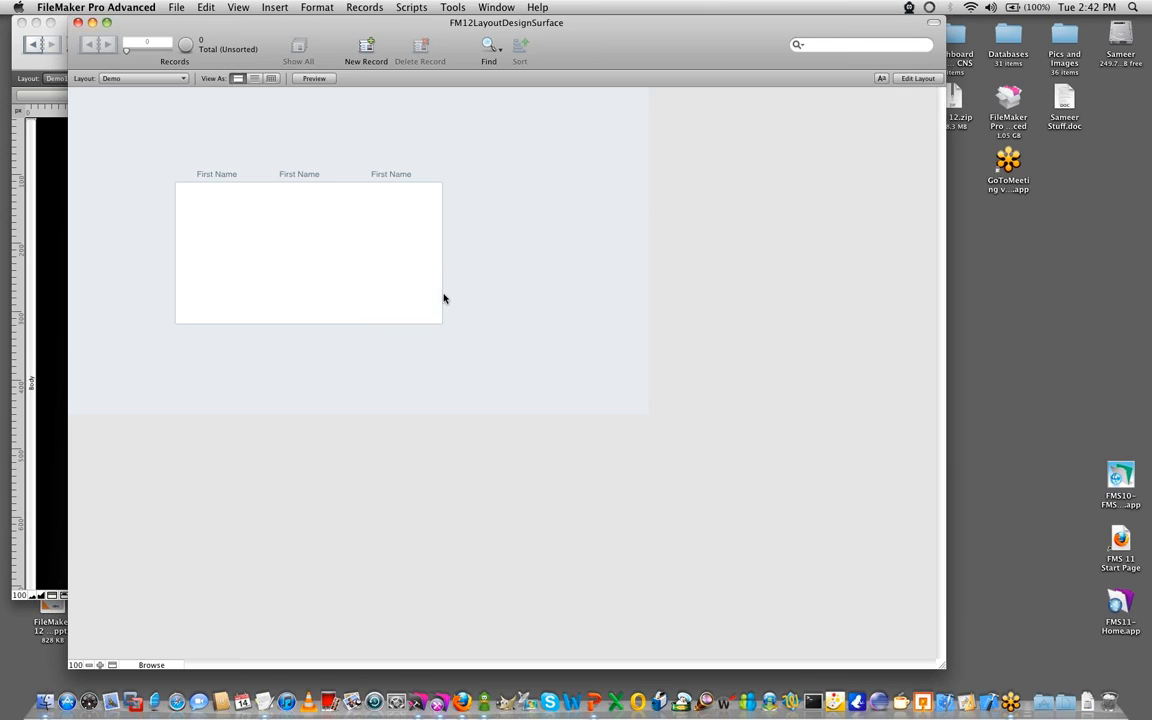
- Return to Layout mode and show the available desktop, iPhone and iPad screen stencil sizes
{"action": "key", "text": "super+l"}
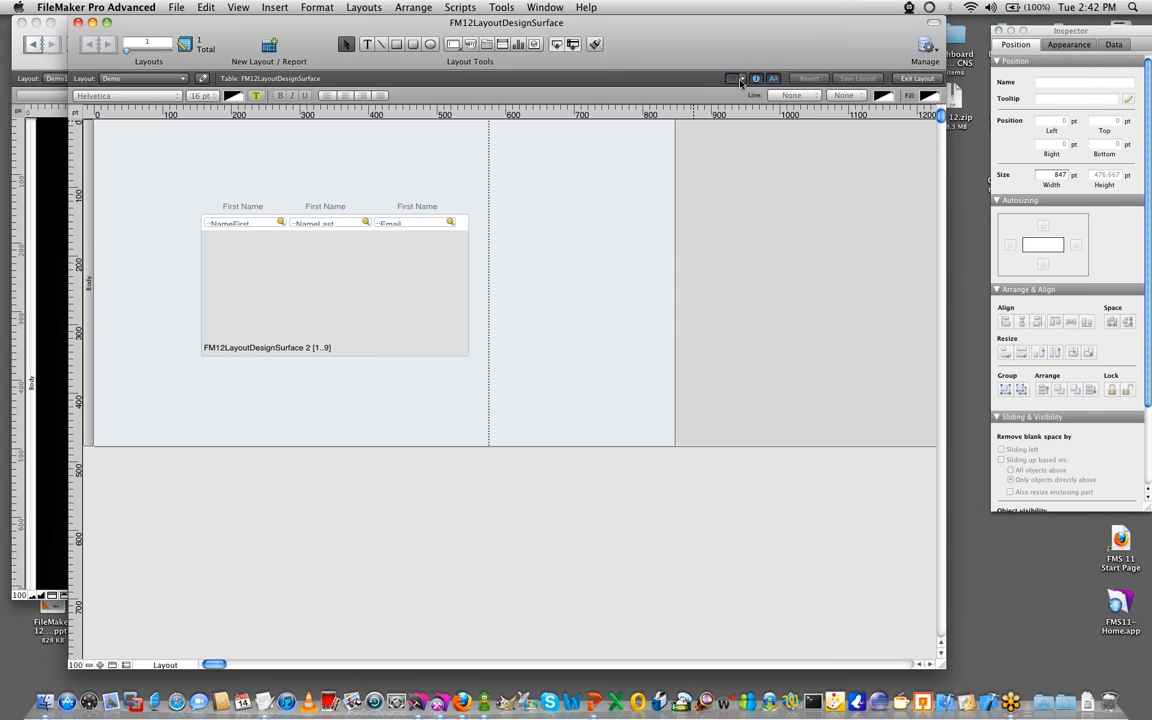
{"action": "left_click", "coordinate": [741, 79]}
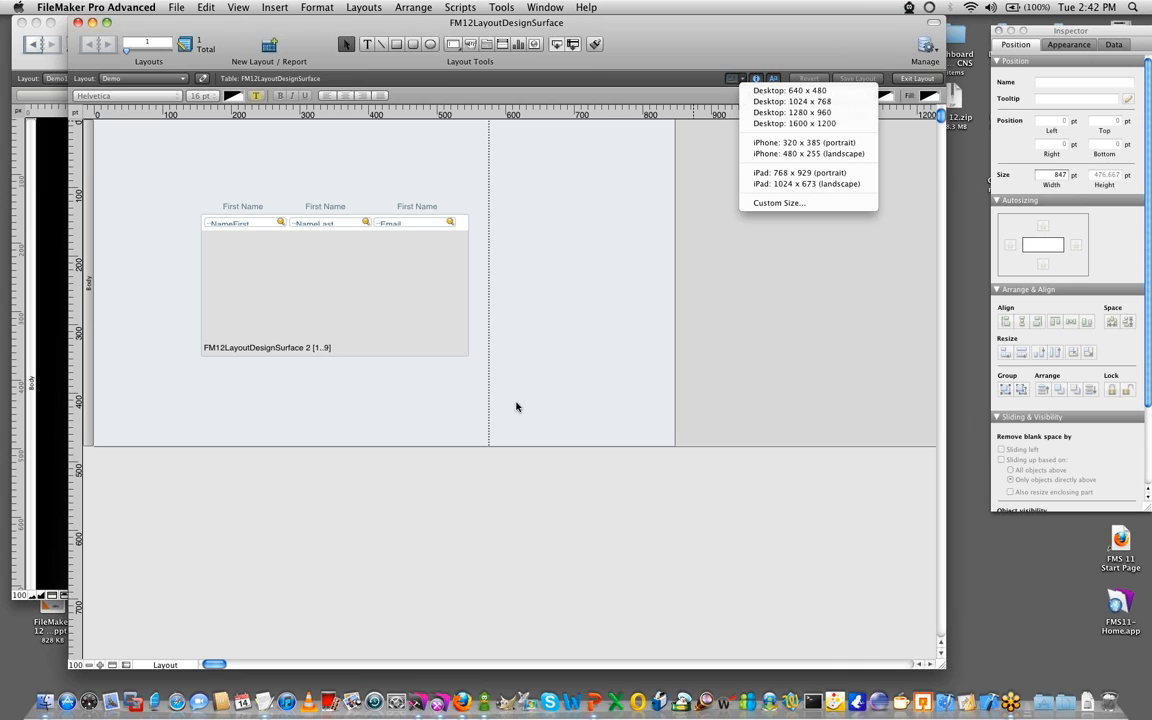
{"action": "left_click", "coordinate": [740, 77]}
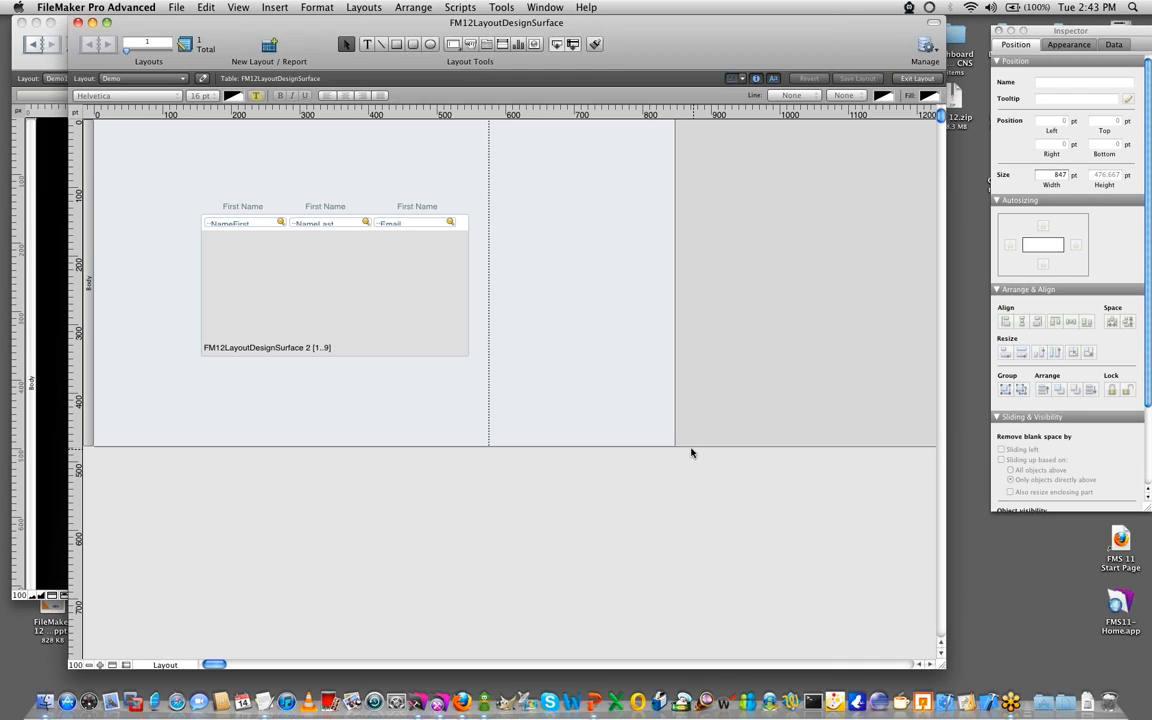
{"action": "key", "text": "super+Tab"}
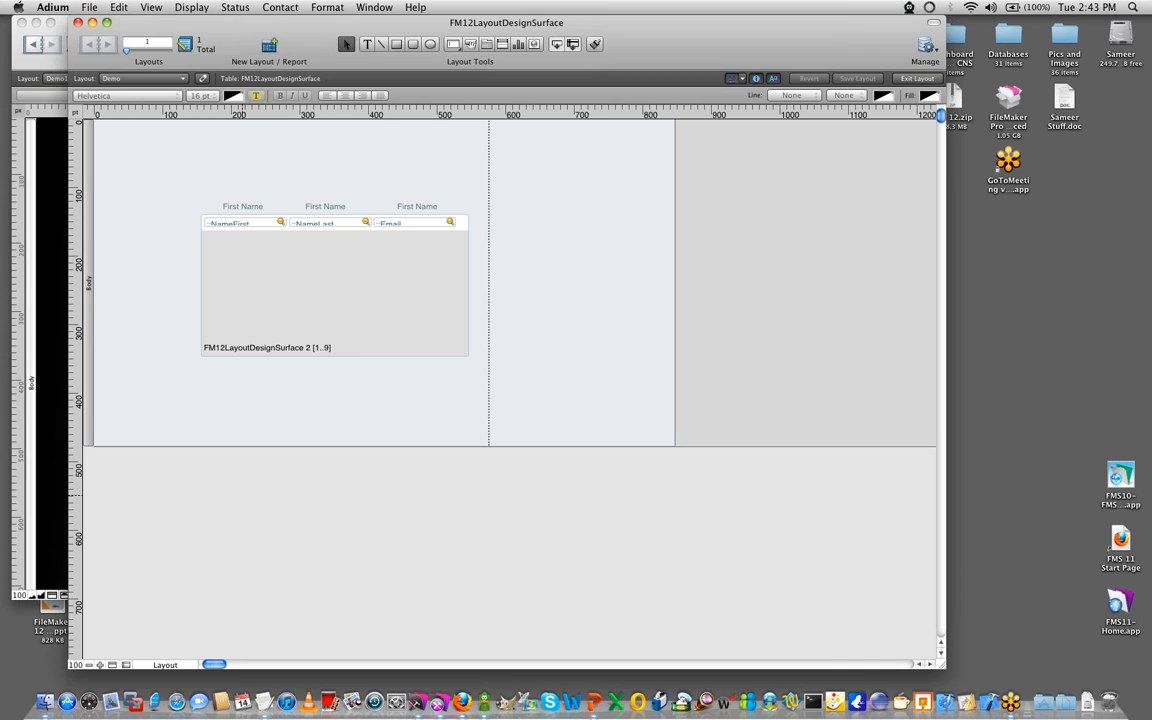
- Display the iPhone 320 x 385 portrait and 480 x 255 landscape screen stencils on the layout
{"action": "left_click", "coordinate": [742, 82]}
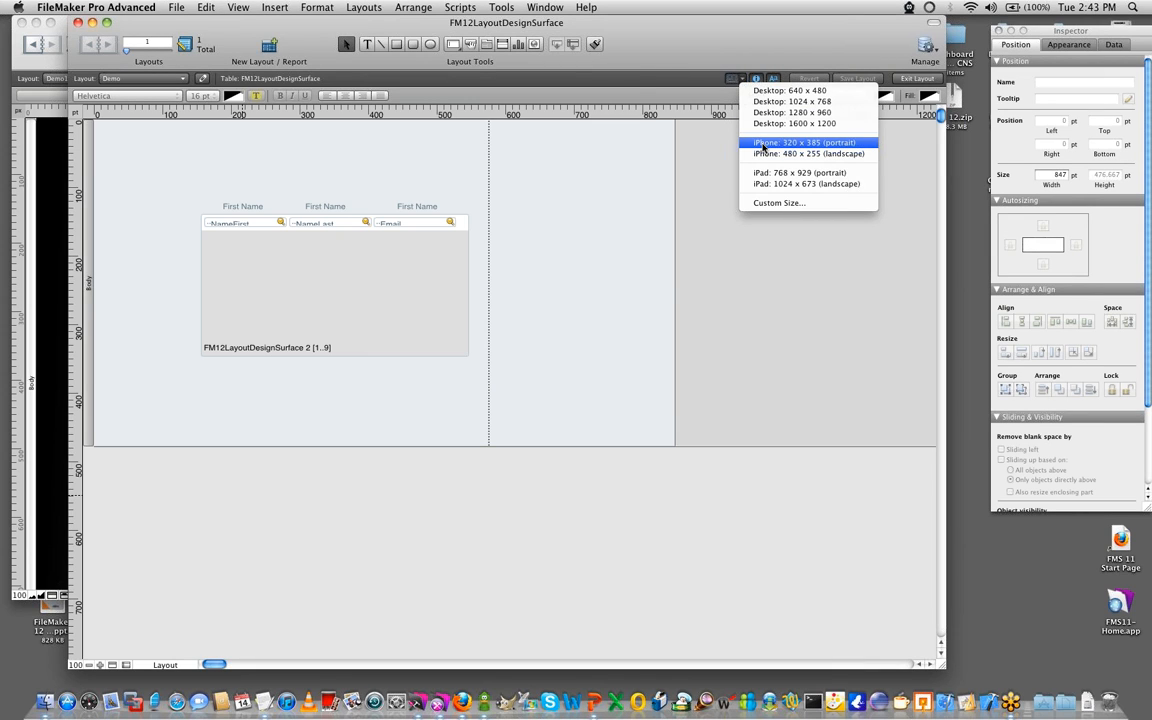
{"action": "left_click", "coordinate": [762, 145]}
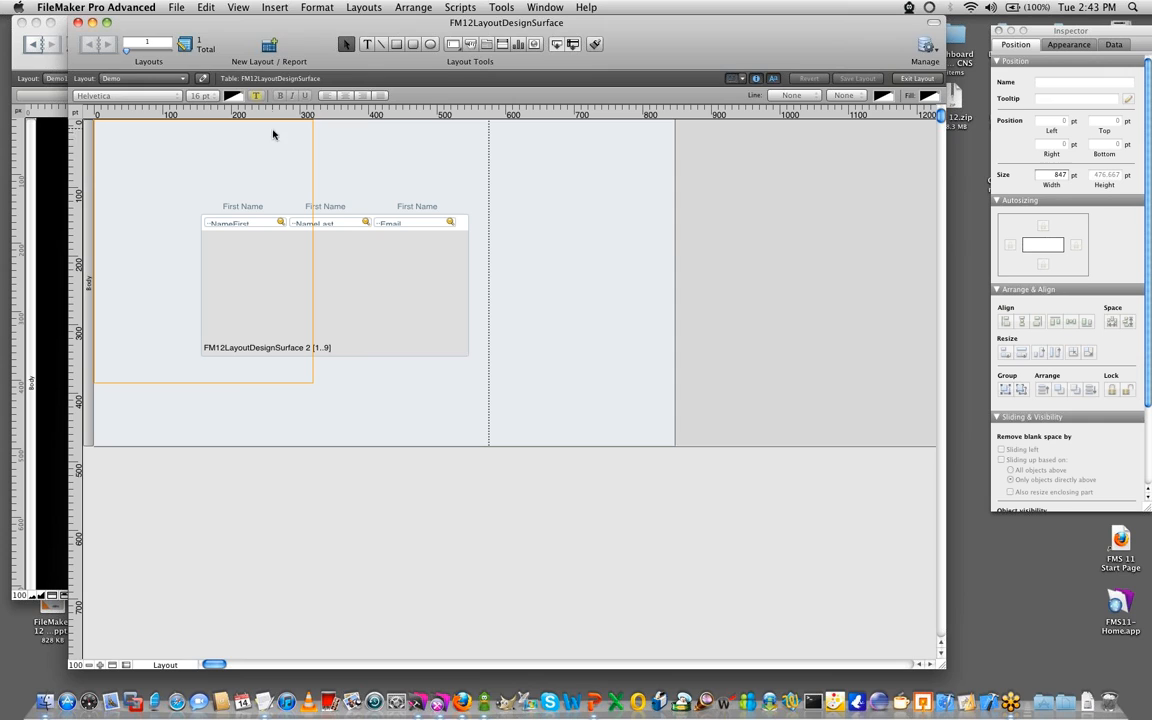
{"action": "left_click", "coordinate": [744, 79]}
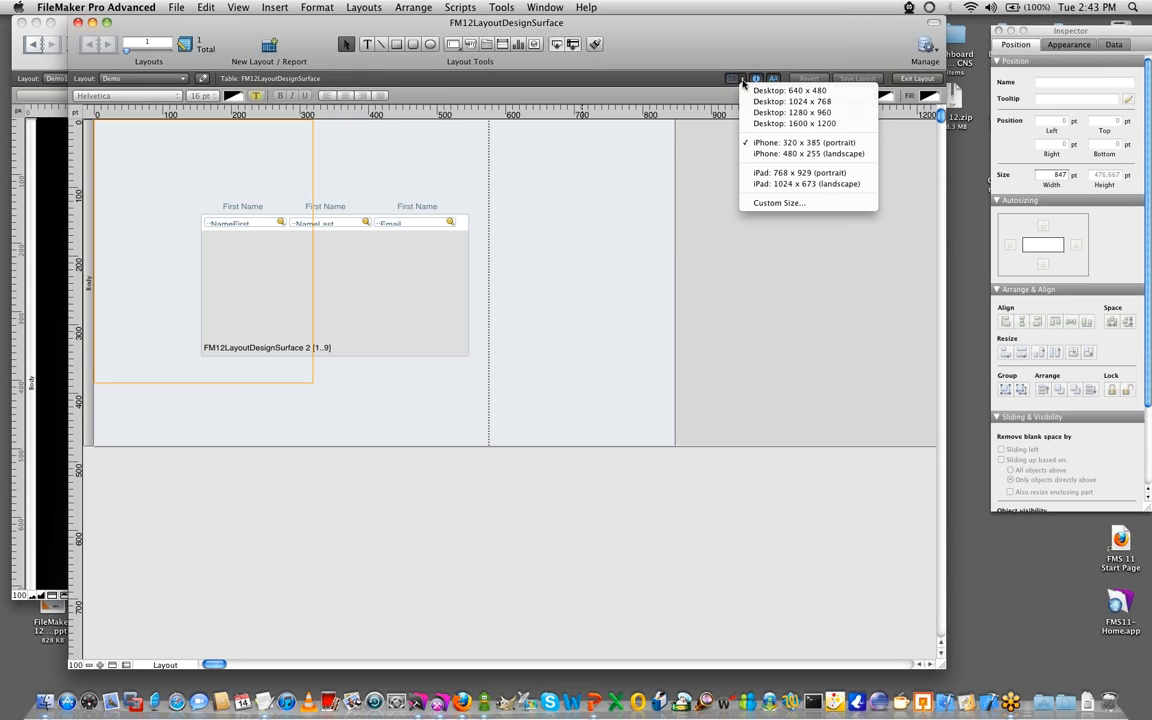
{"action": "left_click", "coordinate": [773, 155]}
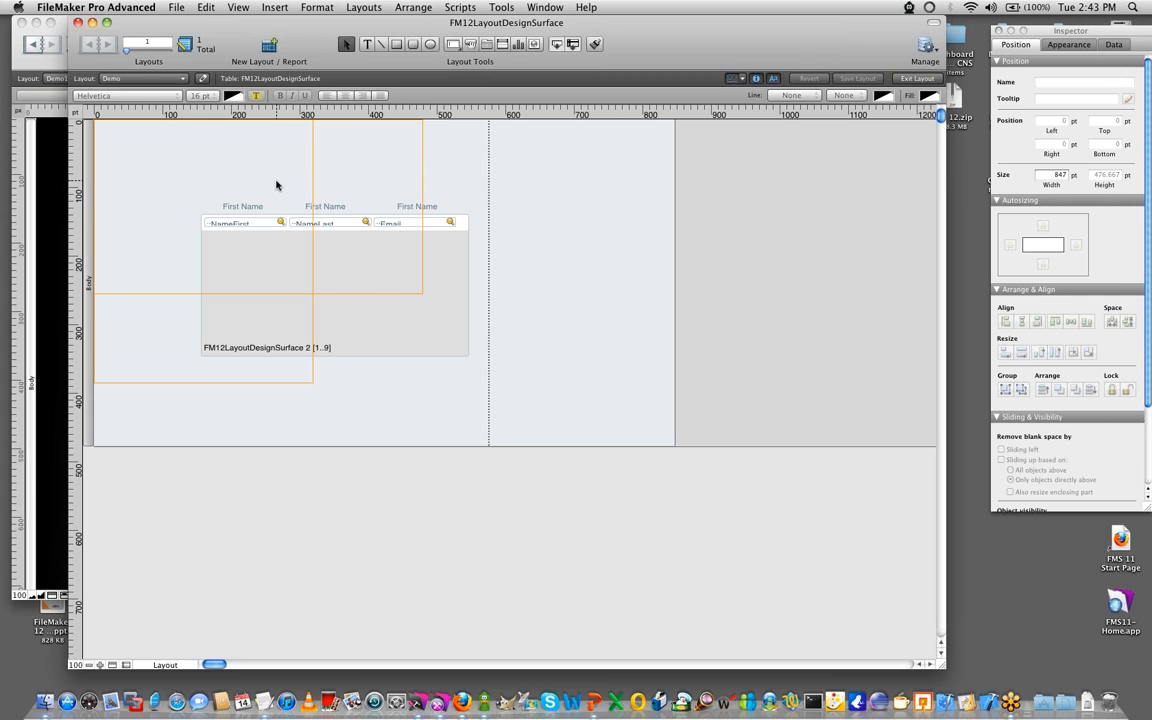
- Add the iPad 768 x 929 portrait and 1024 x 673 landscape stencils, enlarging the window slightly to view them
{"action": "left_click", "coordinate": [742, 78]}
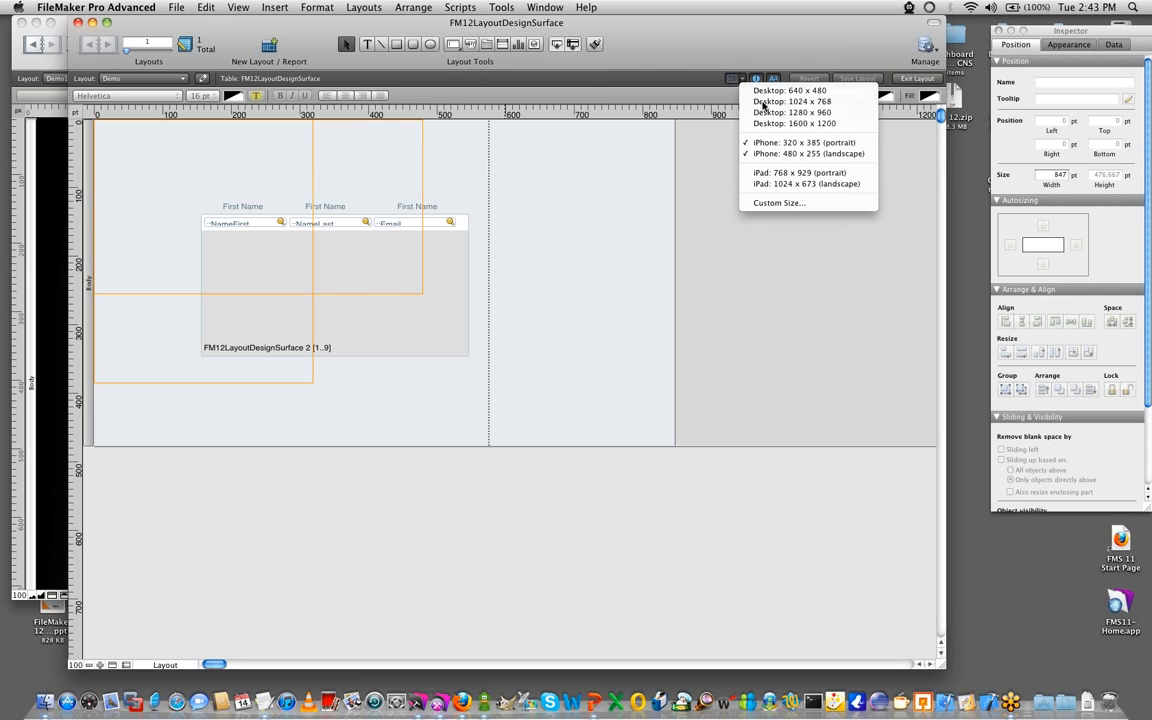
{"action": "left_click", "coordinate": [778, 174]}
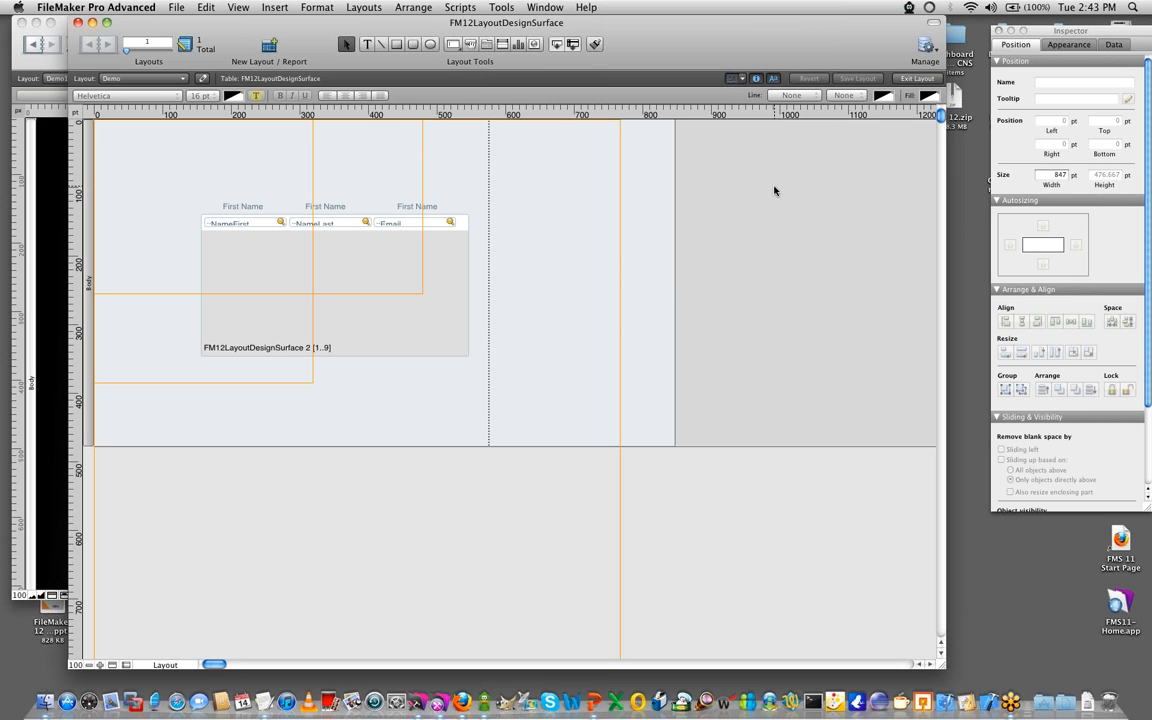
{"action": "scroll", "coordinate": [655, 354], "scroll_direction": "down", "scroll_amount": 5}
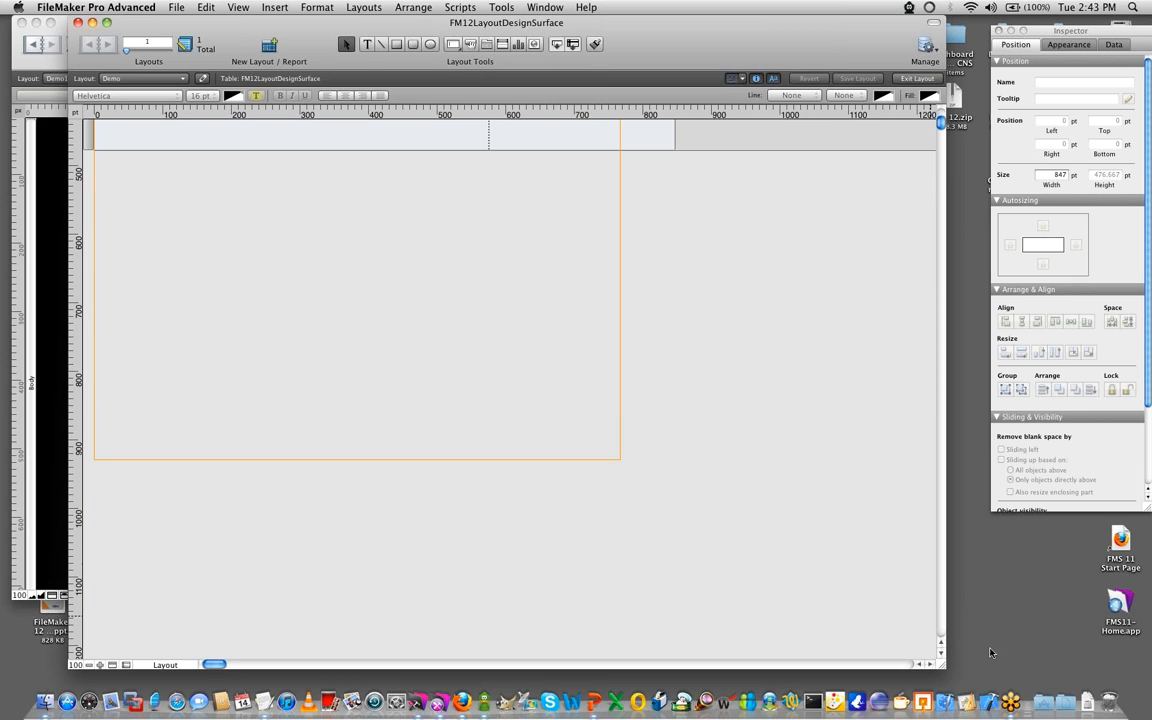
{"action": "left_click_drag", "start_coordinate": [946, 674], "coordinate": [985, 690]}
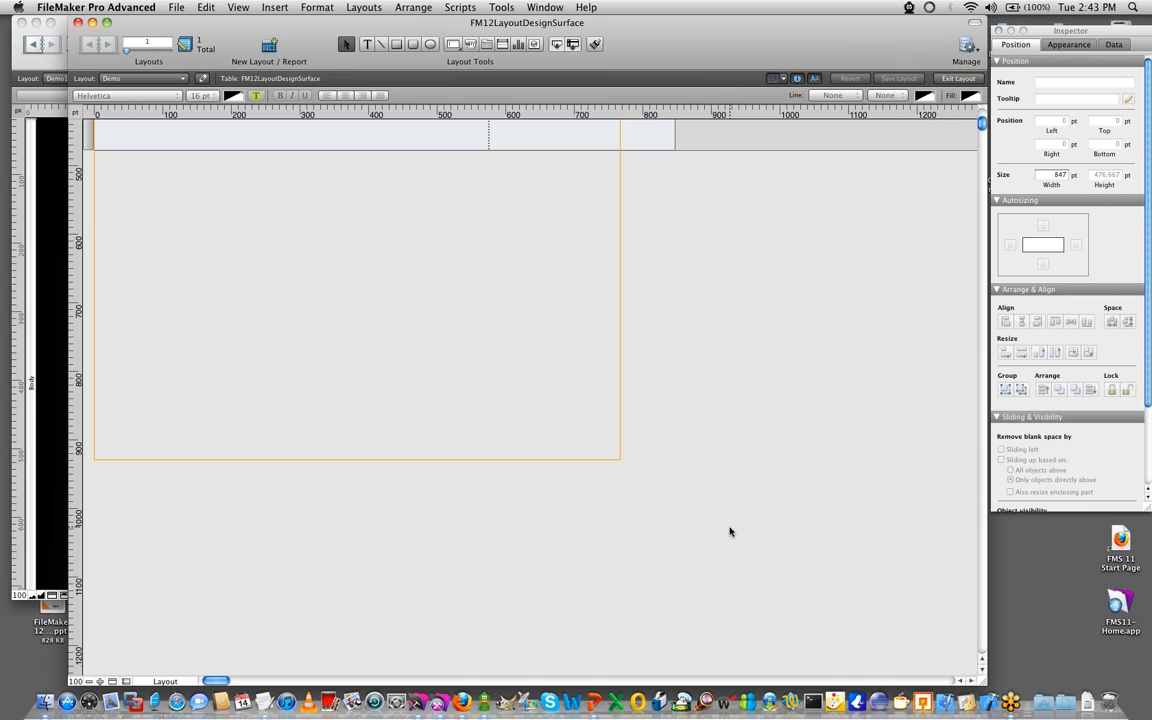
{"action": "scroll", "coordinate": [728, 532], "scroll_direction": "up", "scroll_amount": 10}
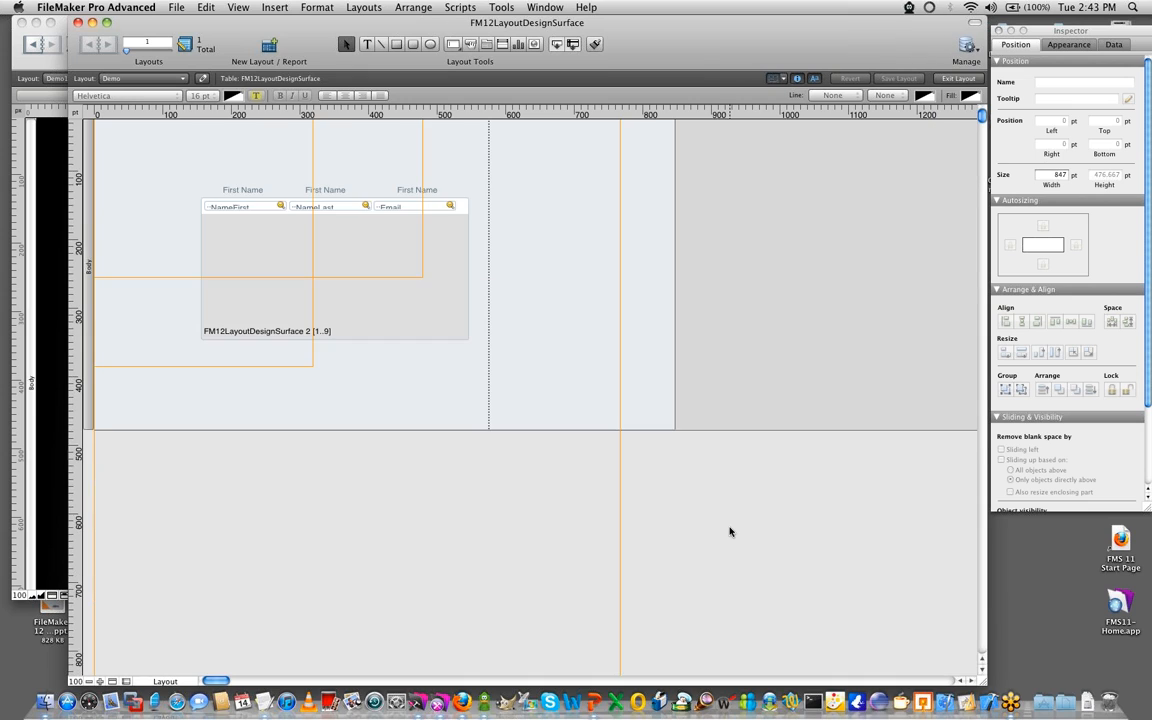
{"action": "left_click", "coordinate": [785, 80]}
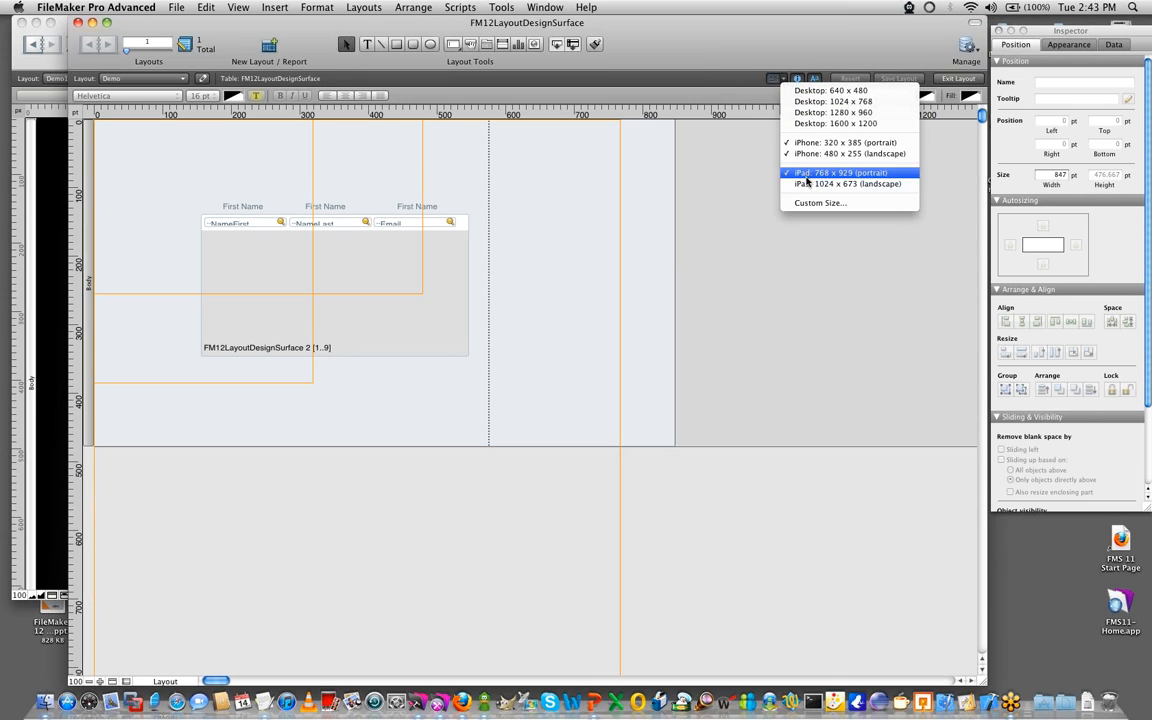
{"action": "left_click", "coordinate": [604, 188]}
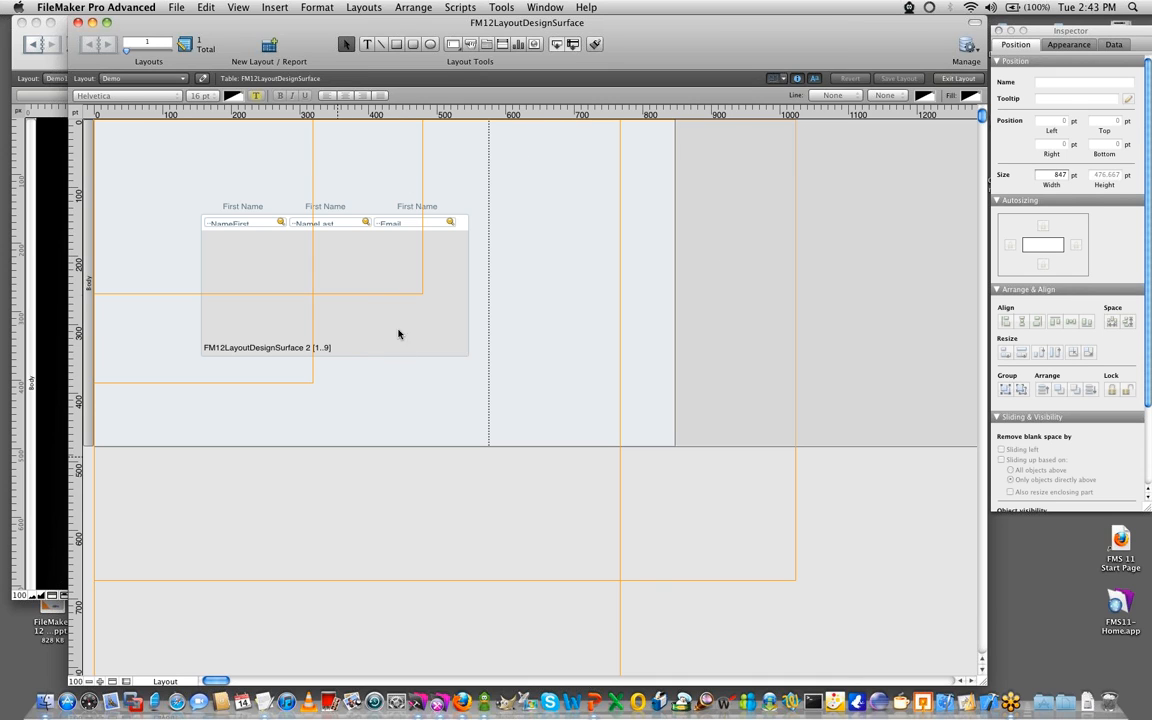
- Turn off both iPhone stencils and both iPad stencils
{"action": "left_click", "coordinate": [780, 78]}
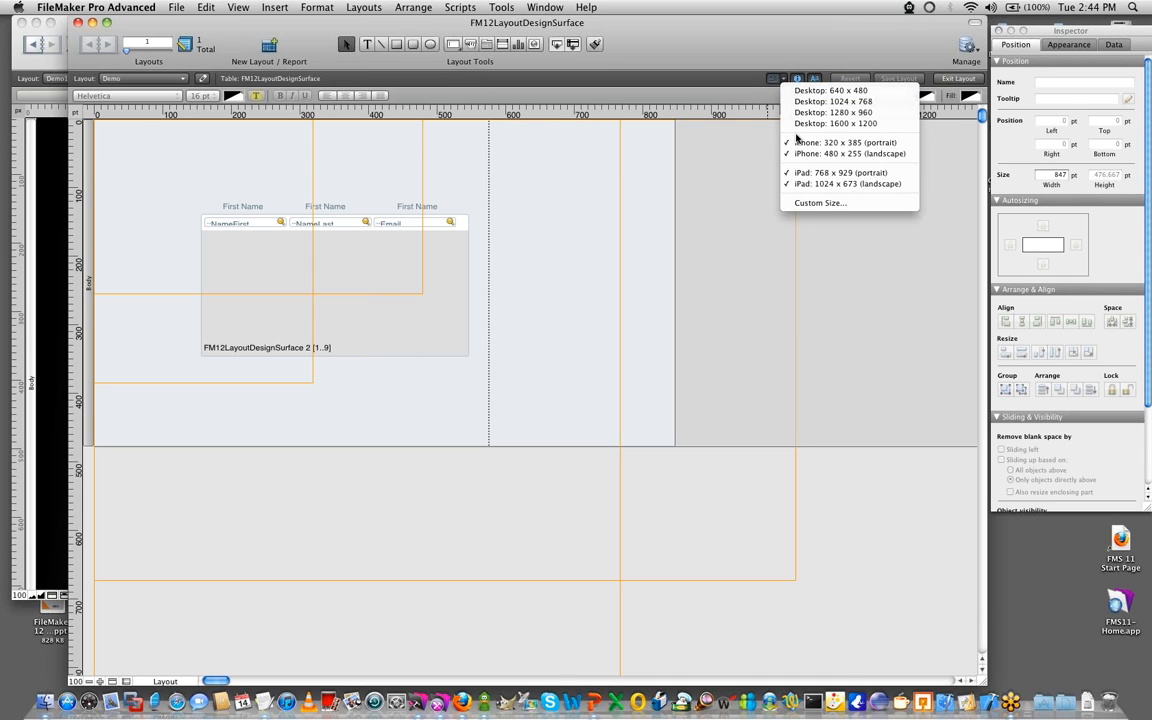
{"action": "left_click", "coordinate": [778, 96]}
{"action": "left_click", "coordinate": [779, 78]}
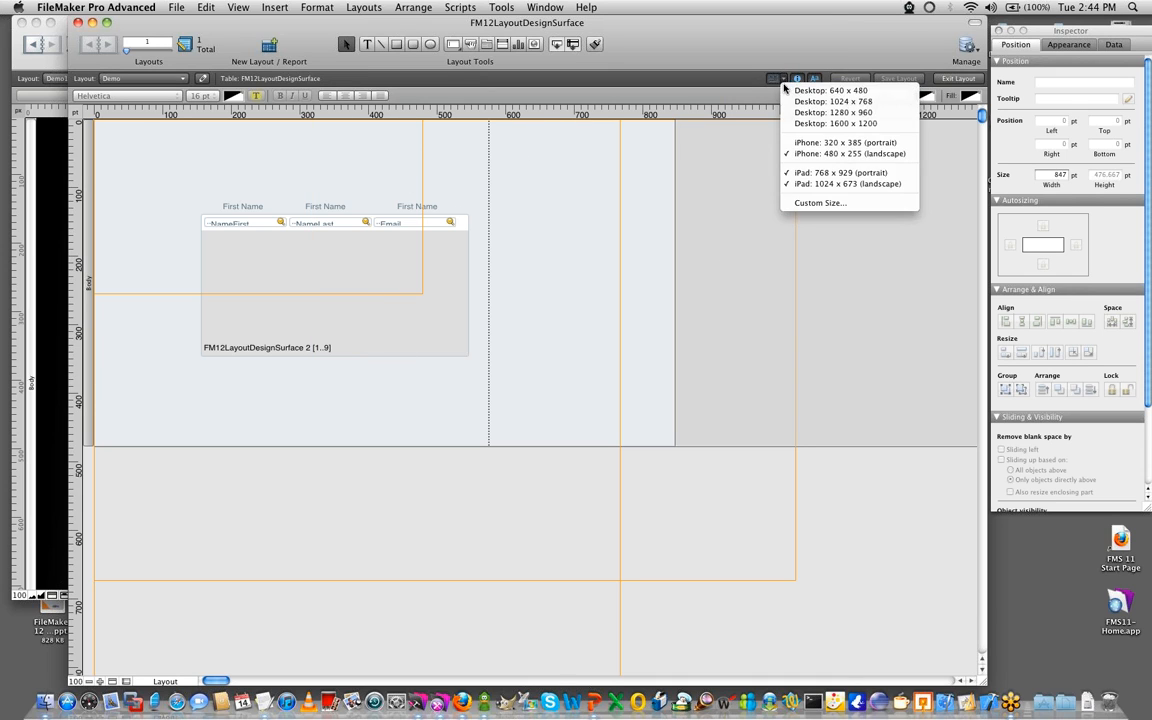
{"action": "left_click", "coordinate": [800, 152]}
{"action": "left_click", "coordinate": [782, 79]}
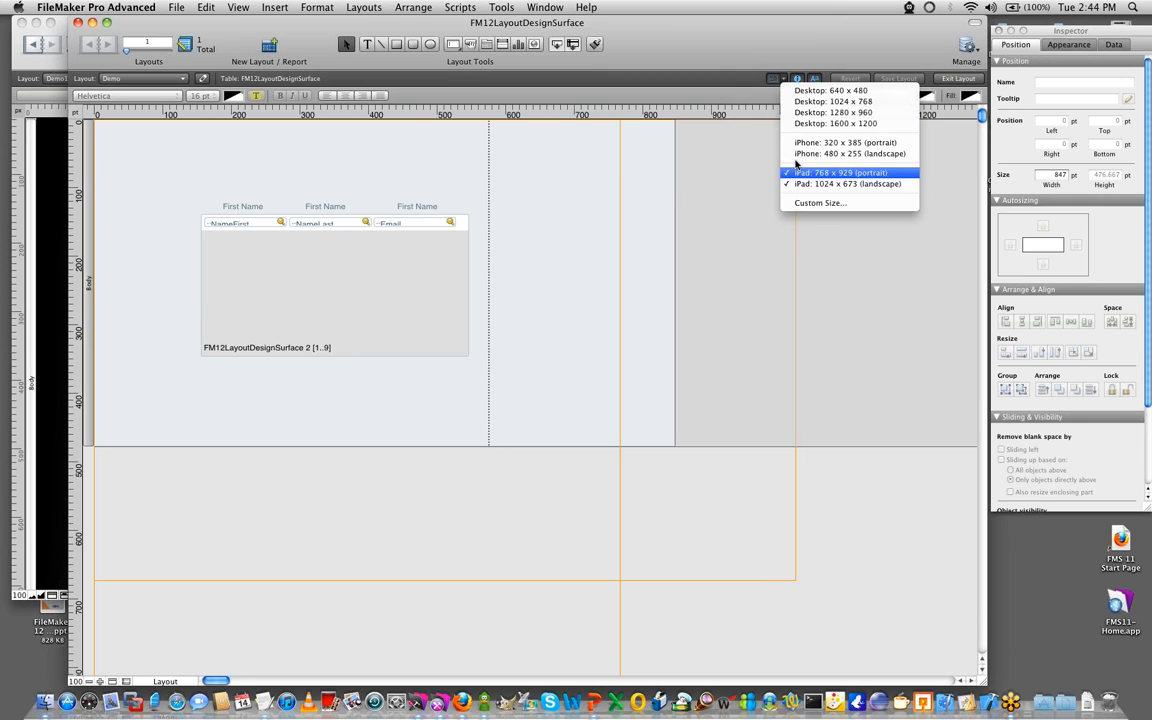
{"action": "left_click", "coordinate": [797, 175]}
{"action": "left_click", "coordinate": [782, 79]}
{"action": "left_click", "coordinate": [815, 183]}
- Display the desktop 1024 x 768 stencil and enlarge the layout width and body height to match its outline, about 1023 x 768 pt
{"action": "left_click", "coordinate": [782, 79]}
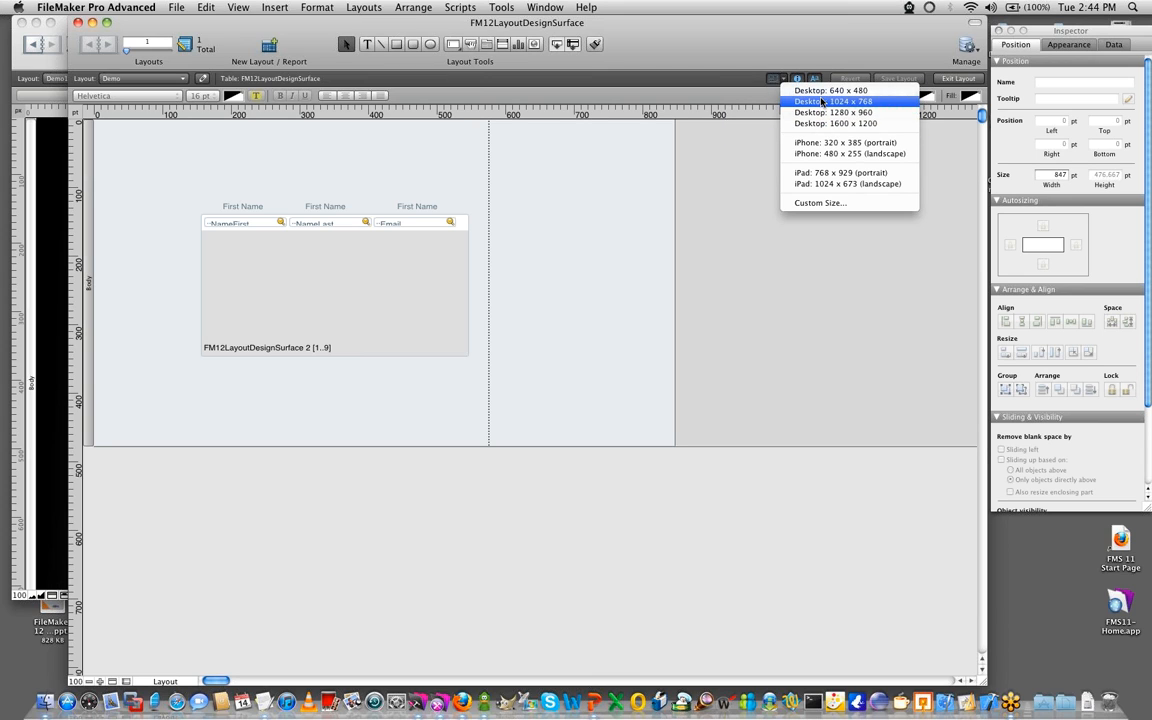
{"action": "left_click", "coordinate": [820, 101]}
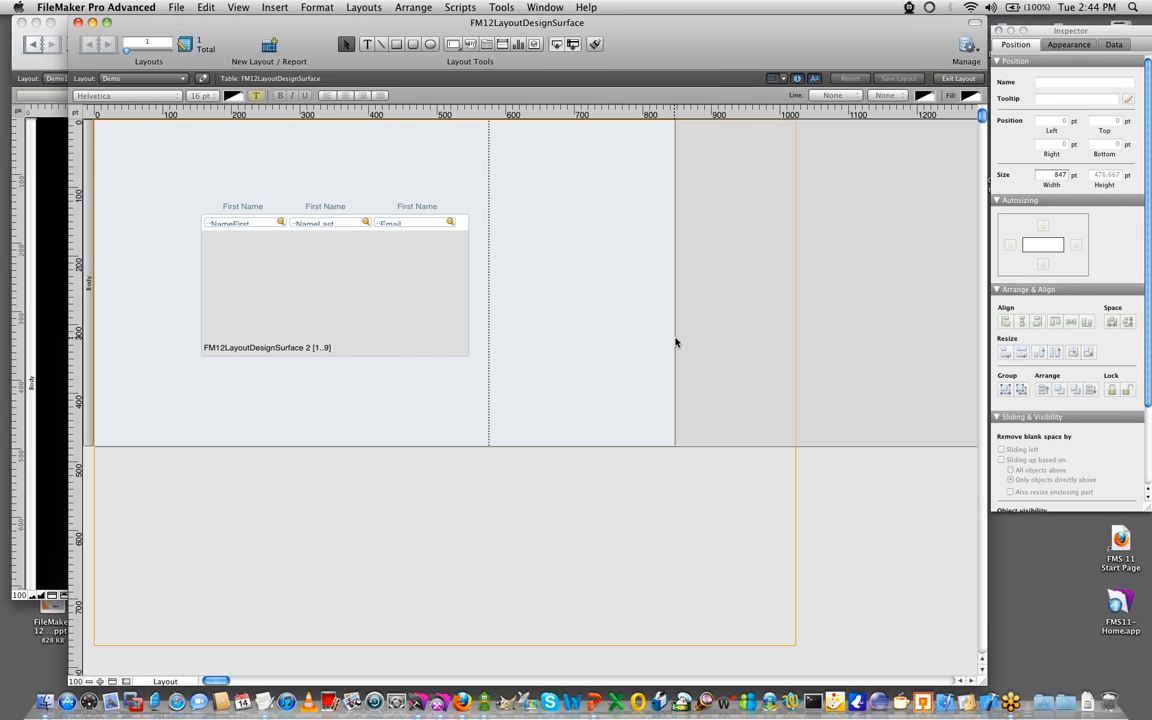
{"action": "left_click_drag", "start_coordinate": [676, 337], "coordinate": [796, 333]}
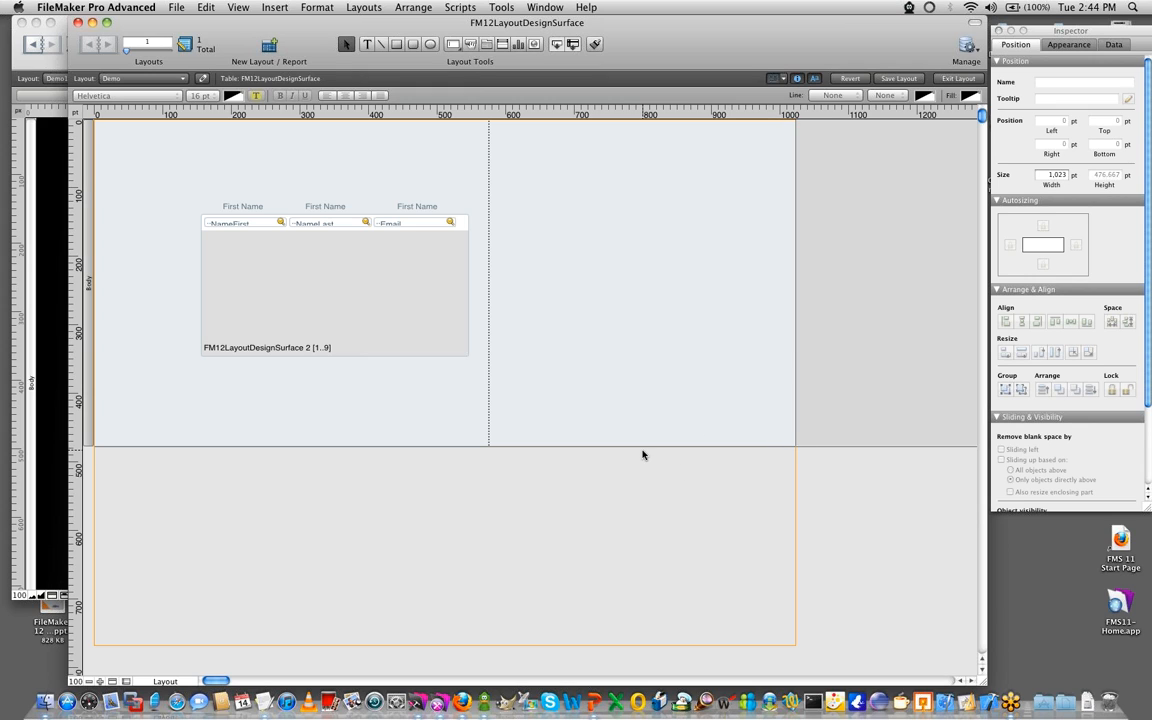
{"action": "left_click_drag", "start_coordinate": [644, 445], "coordinate": [645, 643]}
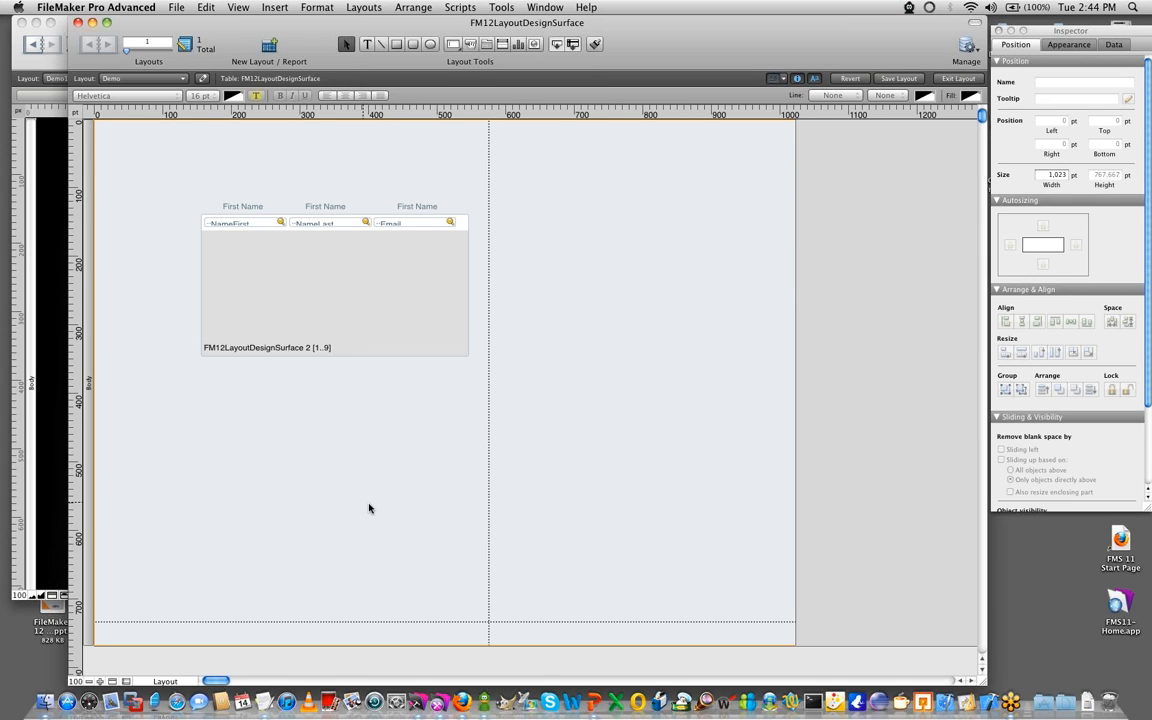
- Examine the stencil size list and the custom size height and width settings, without adding a custom stencil
{"action": "left_click", "coordinate": [778, 78]}
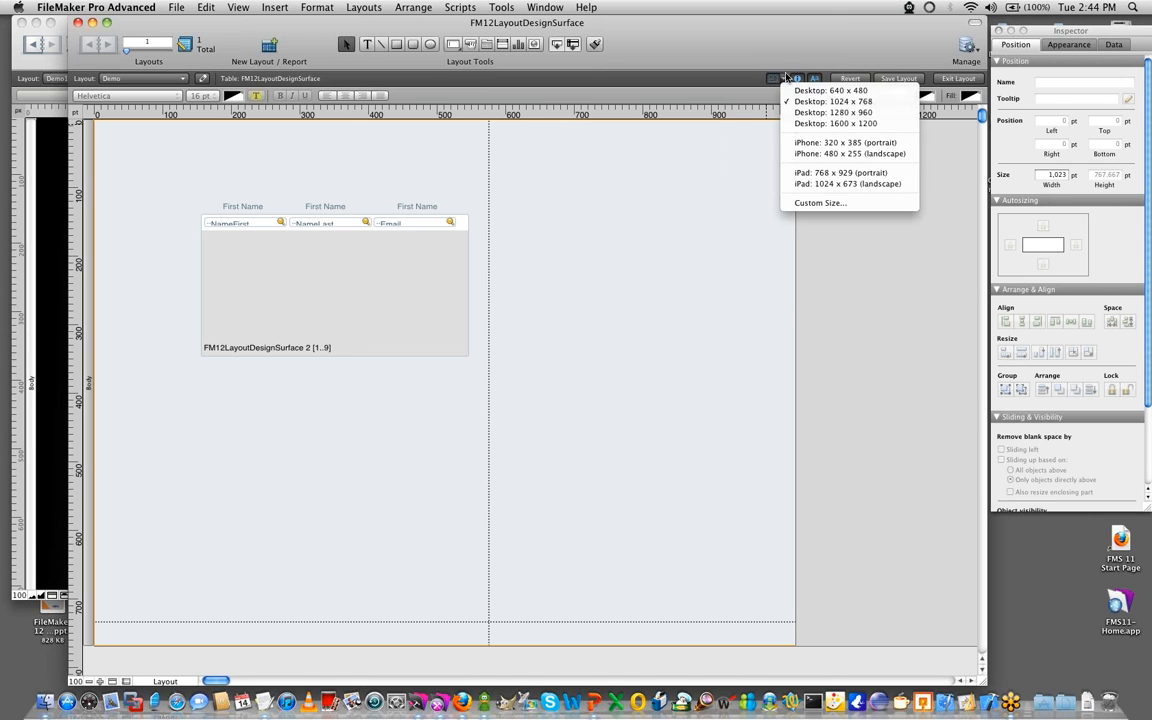
{"action": "left_click", "coordinate": [815, 203]}
{"action": "left_click_drag", "start_coordinate": [563, 155], "coordinate": [226, 189]}
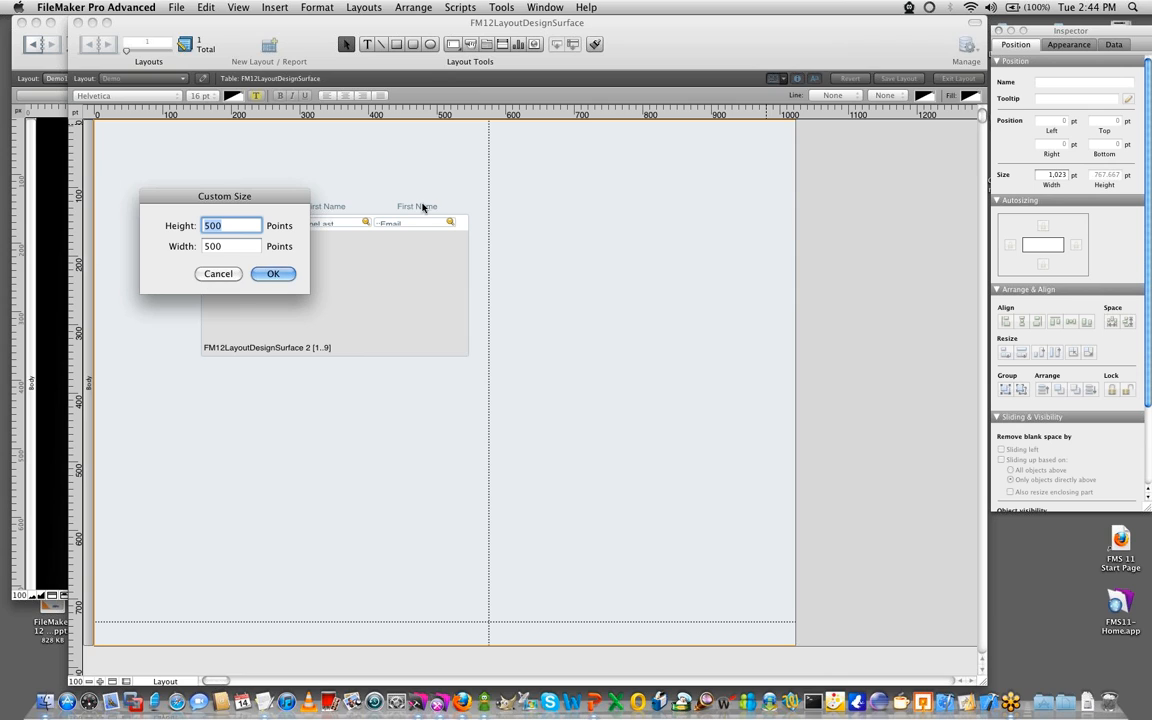
{"action": "left_click", "coordinate": [212, 274]}
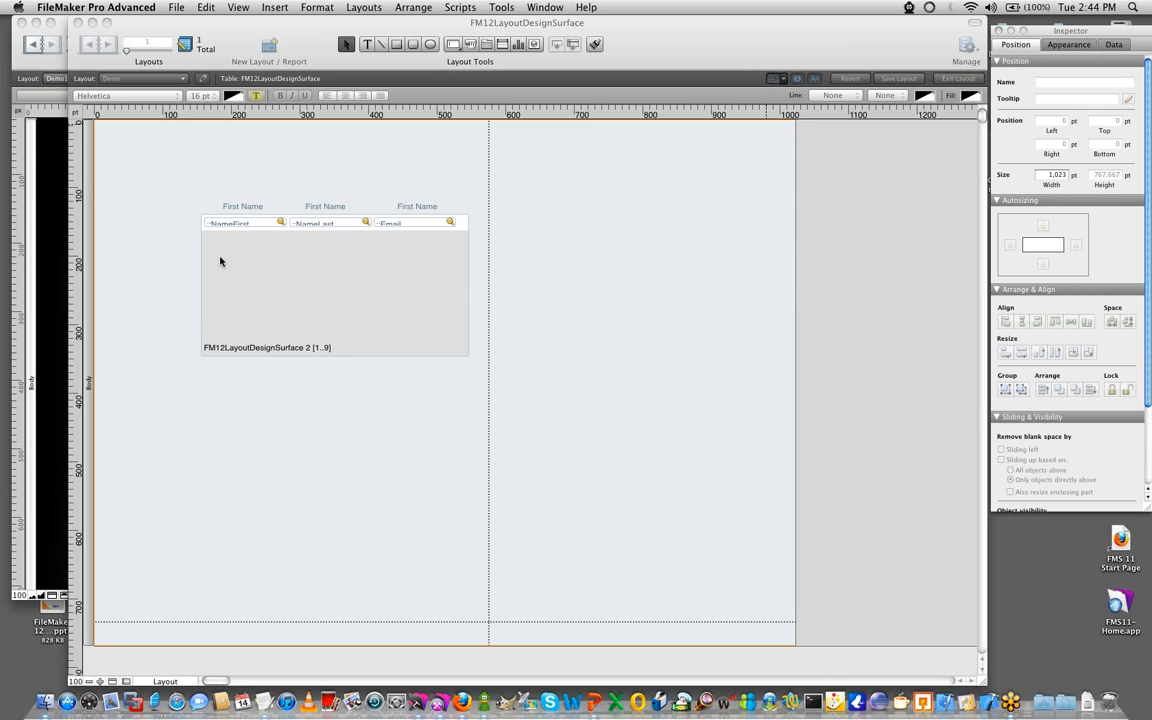
{"action": "left_click", "coordinate": [778, 78]}
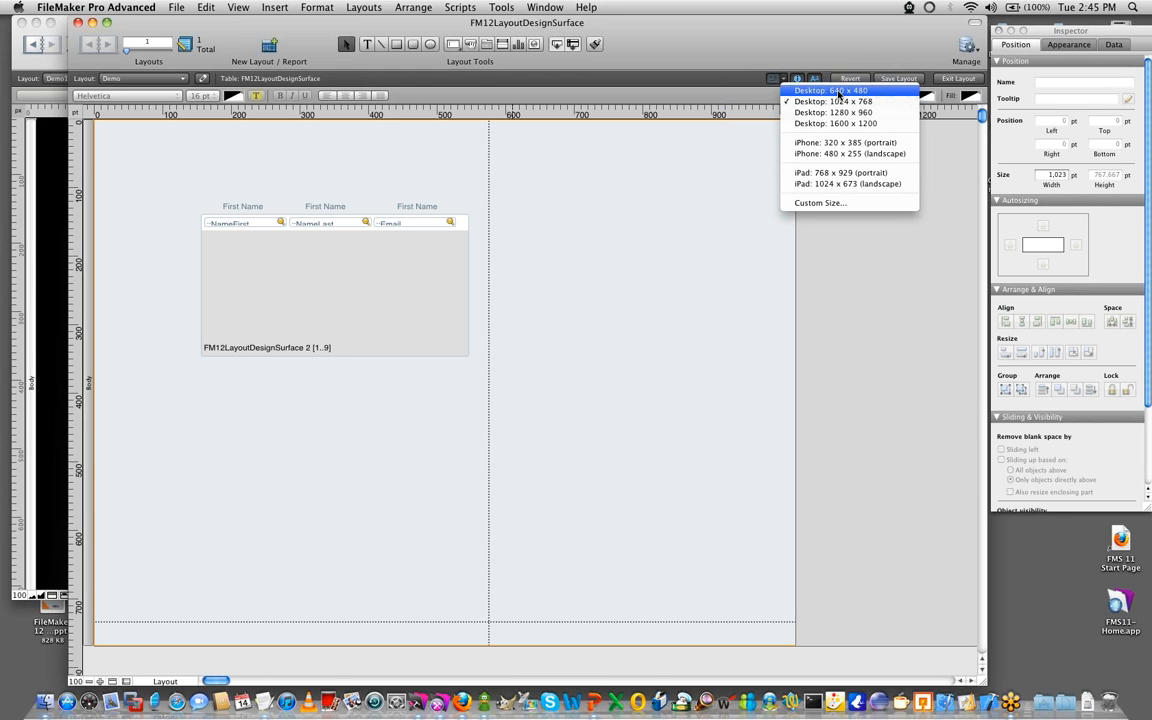
{"action": "left_click", "coordinate": [553, 244]}
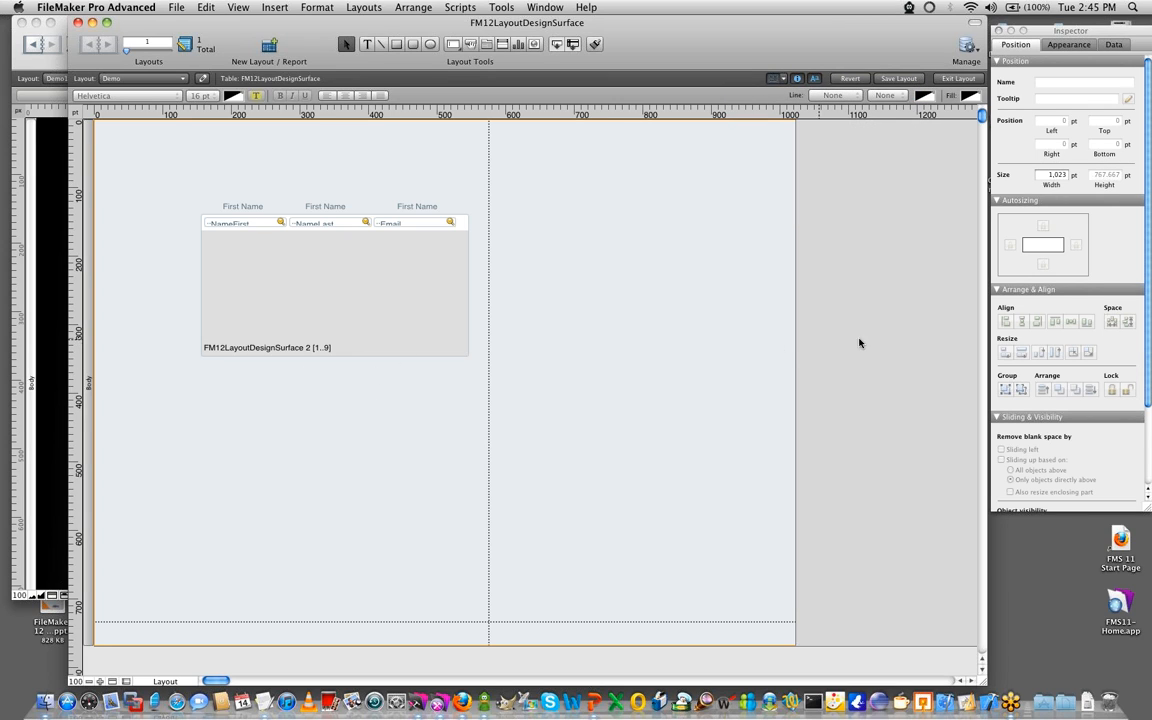
{"action": "left_click", "coordinate": [780, 80]}
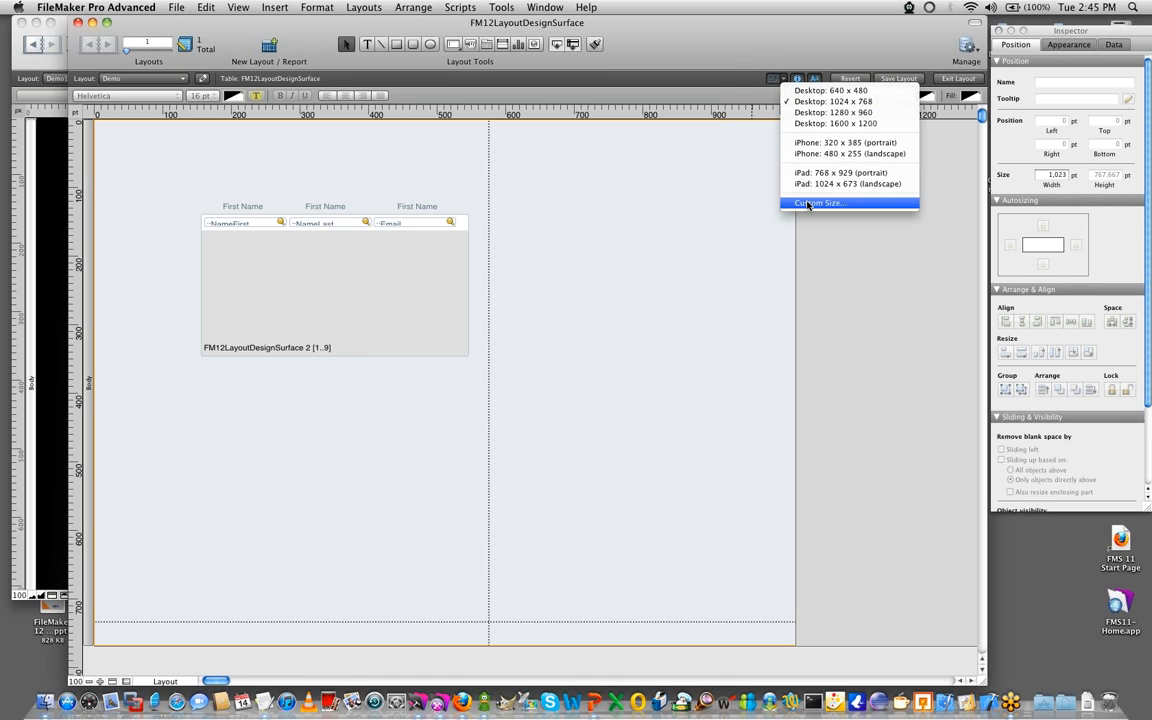
{"action": "left_click", "coordinate": [400, 285]}
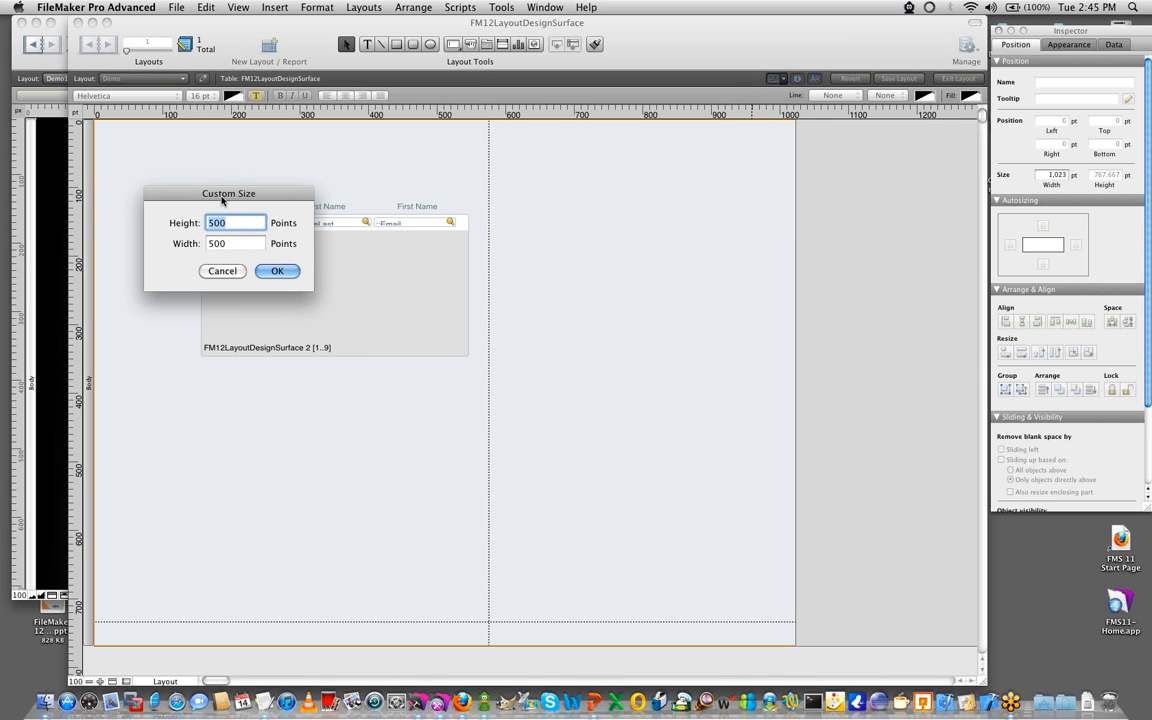
{"action": "left_click_drag", "start_coordinate": [220, 197], "coordinate": [255, 196]}
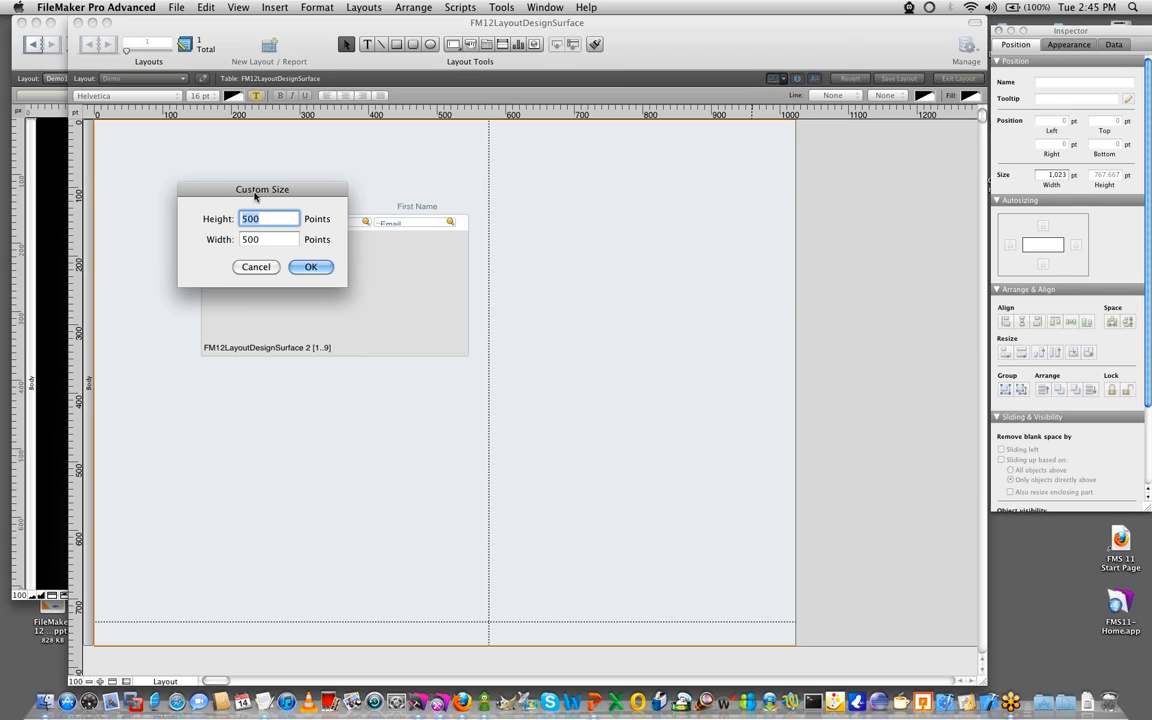
{"action": "left_click_drag", "start_coordinate": [215, 196], "coordinate": [260, 168]}
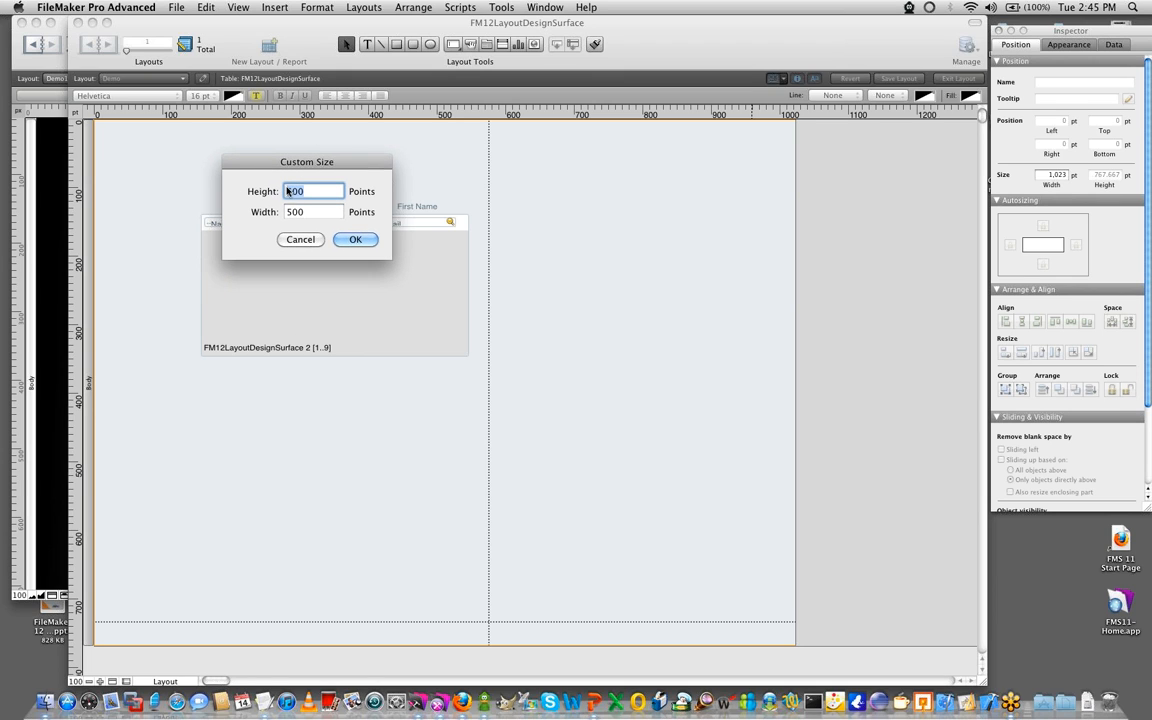
{"action": "left_click", "coordinate": [307, 240]}
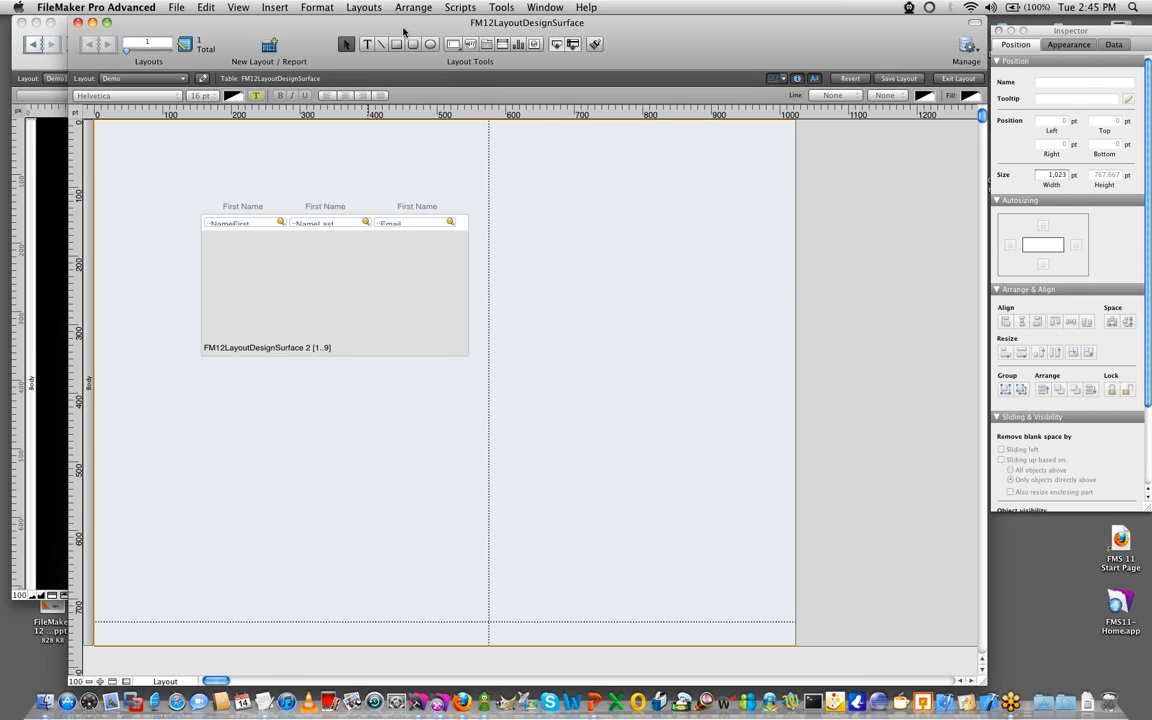
- Move the FileMaker 12 window aside, bring the FileMaker 11 Demo1 layout to the front, and show its T-squares
{"action": "left_click_drag", "start_coordinate": [477, 18], "coordinate": [607, 18]}
{"action": "left_click", "coordinate": [2, 349]}
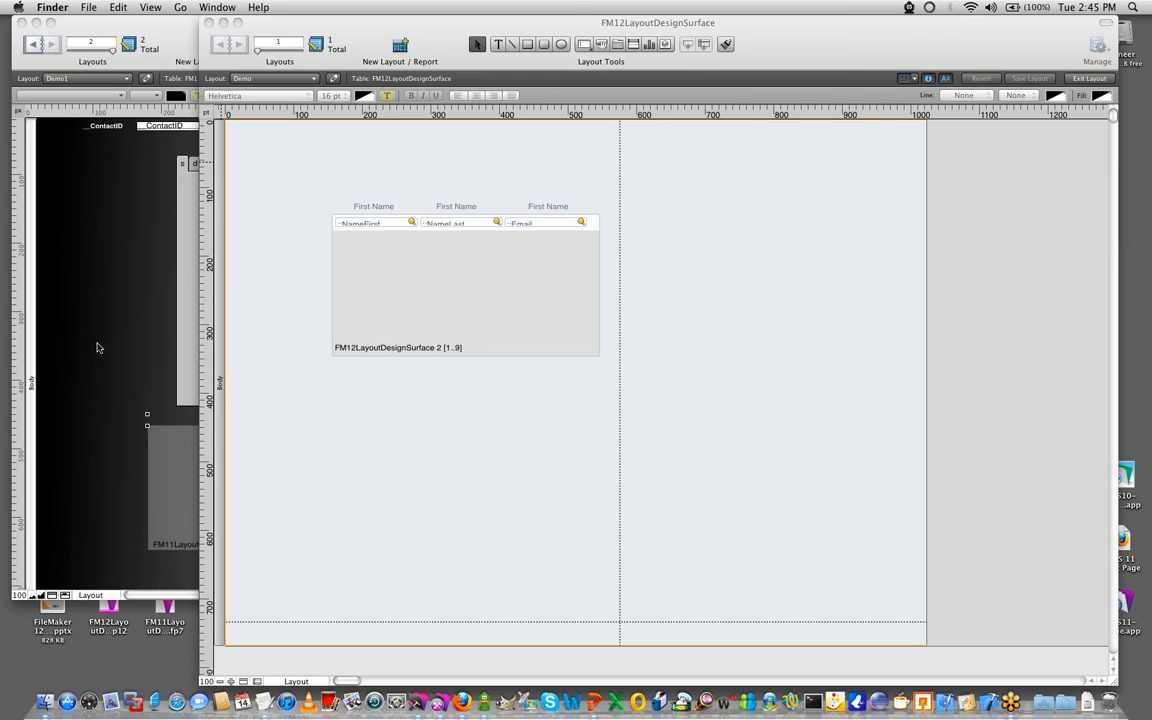
{"action": "left_click", "coordinate": [100, 348]}
{"action": "left_click", "coordinate": [237, 7]}
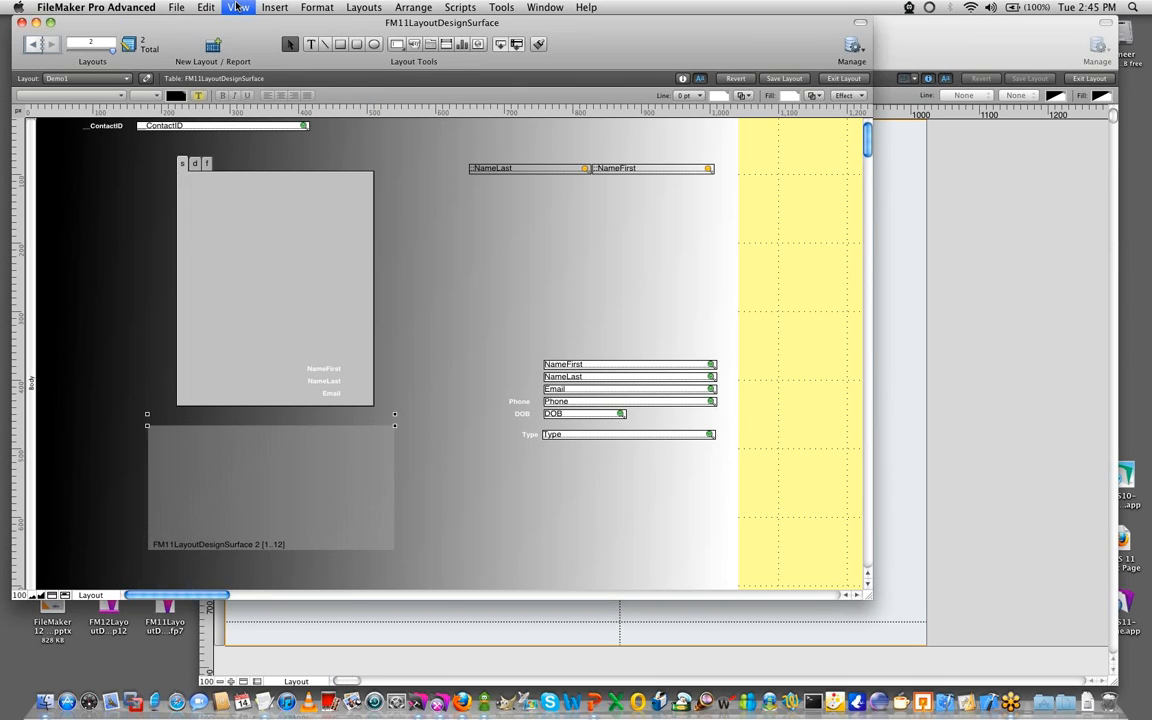
{"action": "left_click", "coordinate": [260, 166]}
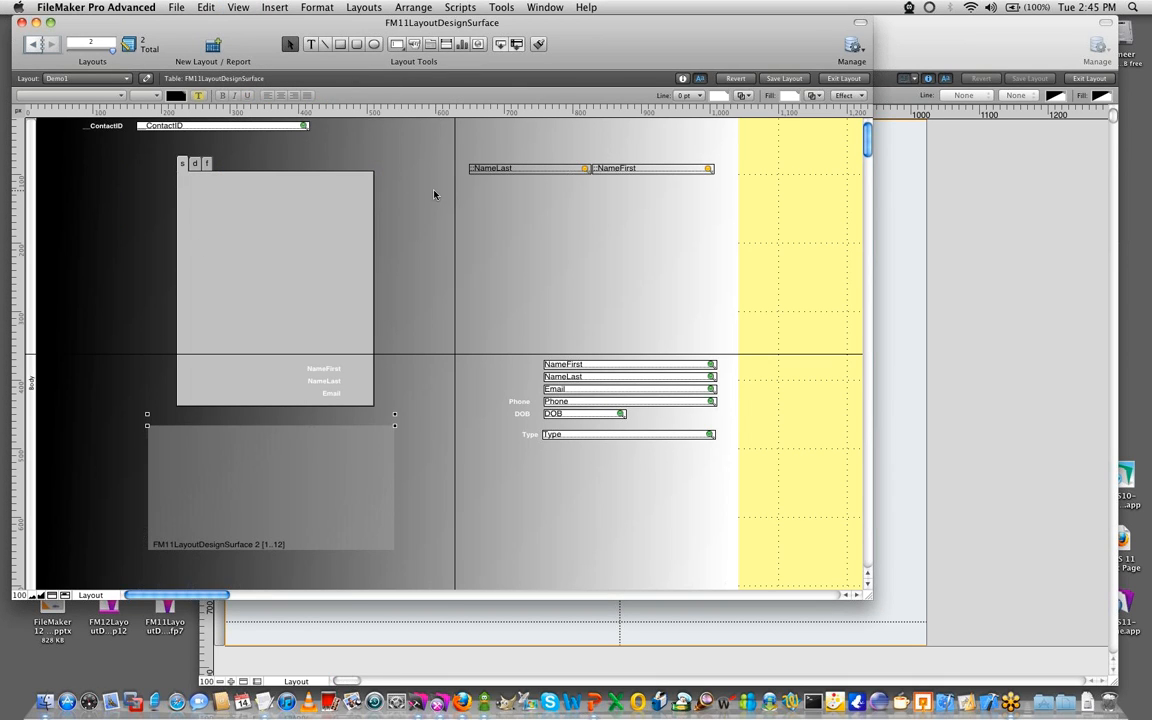
- Position the T-squares along the tab control's edges and align the portal's left edge with the vertical T-square
{"action": "left_click_drag", "start_coordinate": [446, 185], "coordinate": [375, 260]}
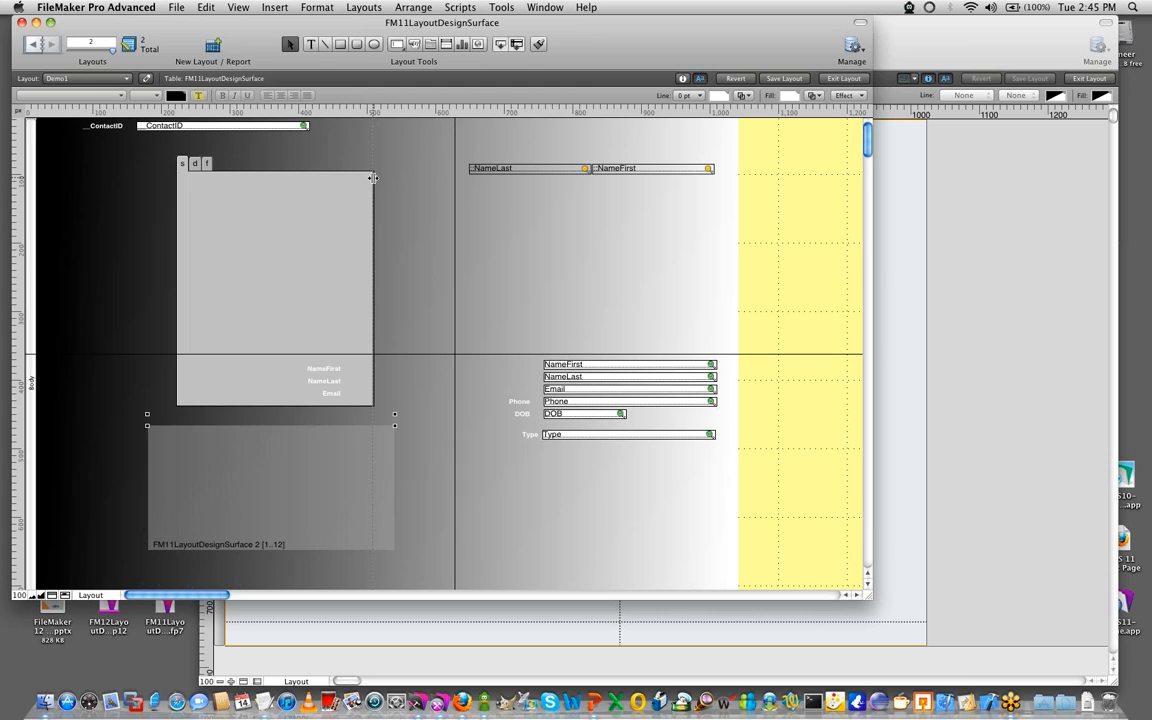
{"action": "left_click_drag", "start_coordinate": [423, 354], "coordinate": [420, 404]}
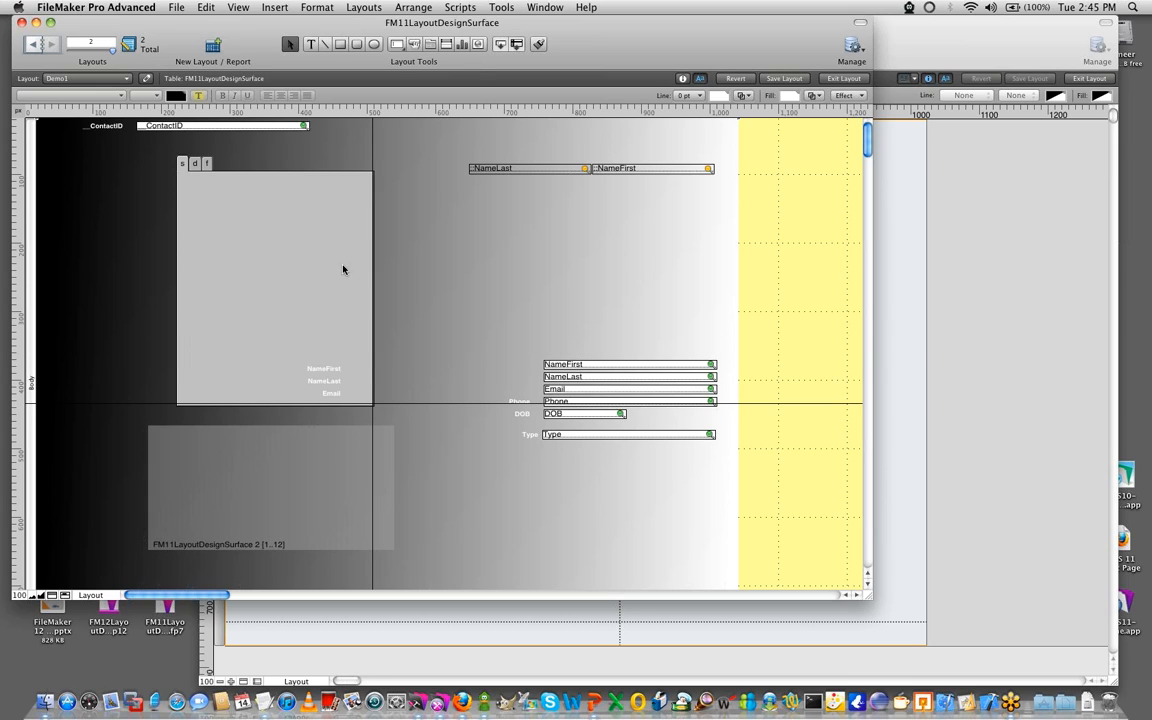
{"action": "left_click_drag", "start_coordinate": [373, 141], "coordinate": [175, 147]}
{"action": "left_click", "coordinate": [259, 484]}
{"action": "left_click_drag", "start_coordinate": [259, 484], "coordinate": [287, 488]}
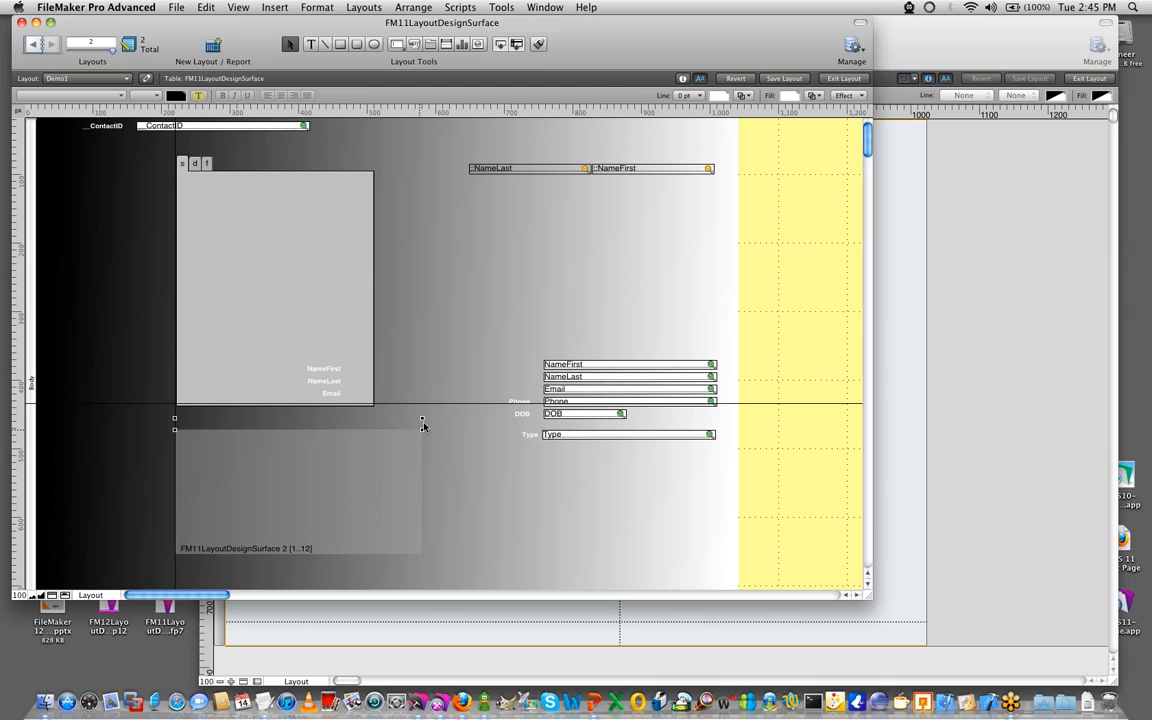
{"action": "left_click_drag", "start_coordinate": [457, 402], "coordinate": [458, 243]}
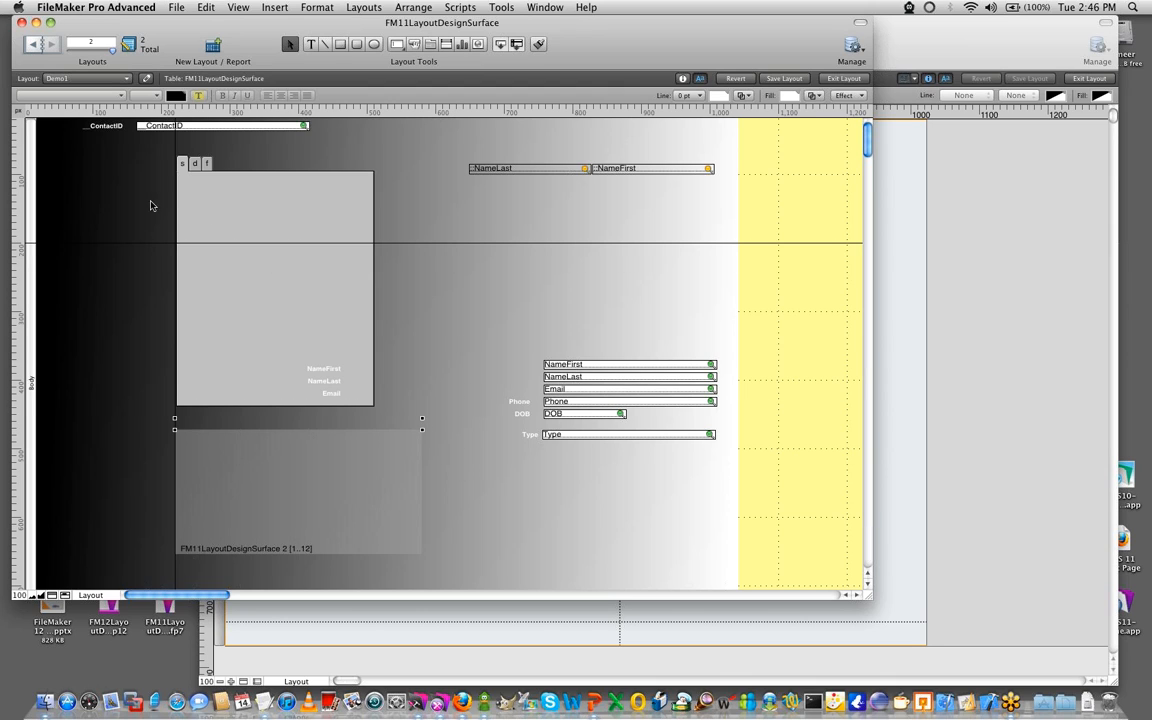
- Select the related NameLast and NameFirst fields and move them together down onto the horizontal T-square
{"action": "left_click", "coordinate": [545, 170]}
{"action": "left_click", "coordinate": [610, 170], "text": "shift"}
{"action": "left_click_drag", "start_coordinate": [602, 170], "coordinate": [568, 239]}
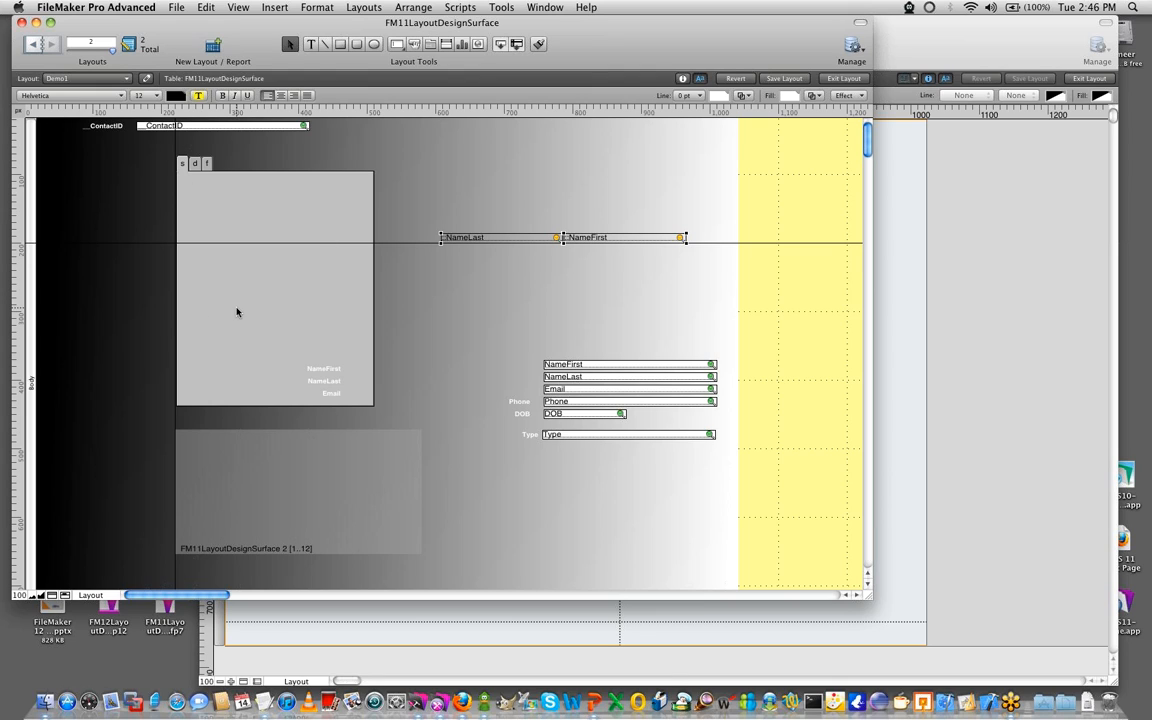
{"action": "left_click", "coordinate": [405, 247]}
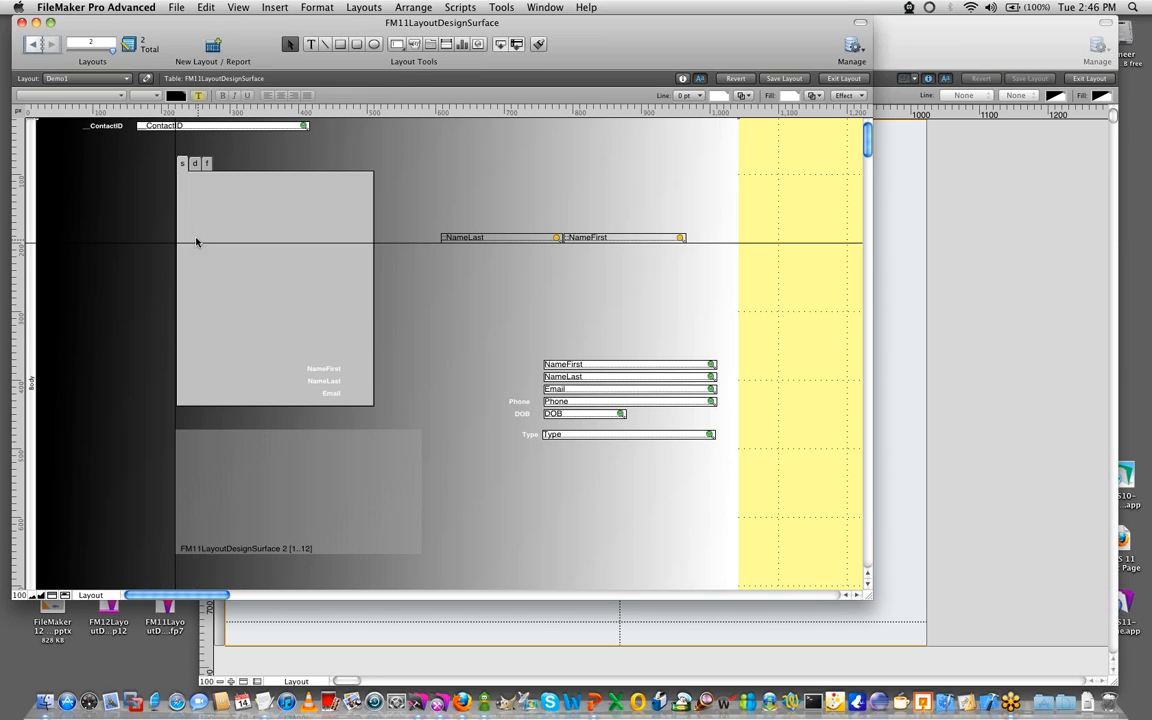
- Bring the FileMaker 12 Demo layout to the front, shift its window, and toggle its guides off and on again
{"action": "left_click", "coordinate": [1029, 345]}
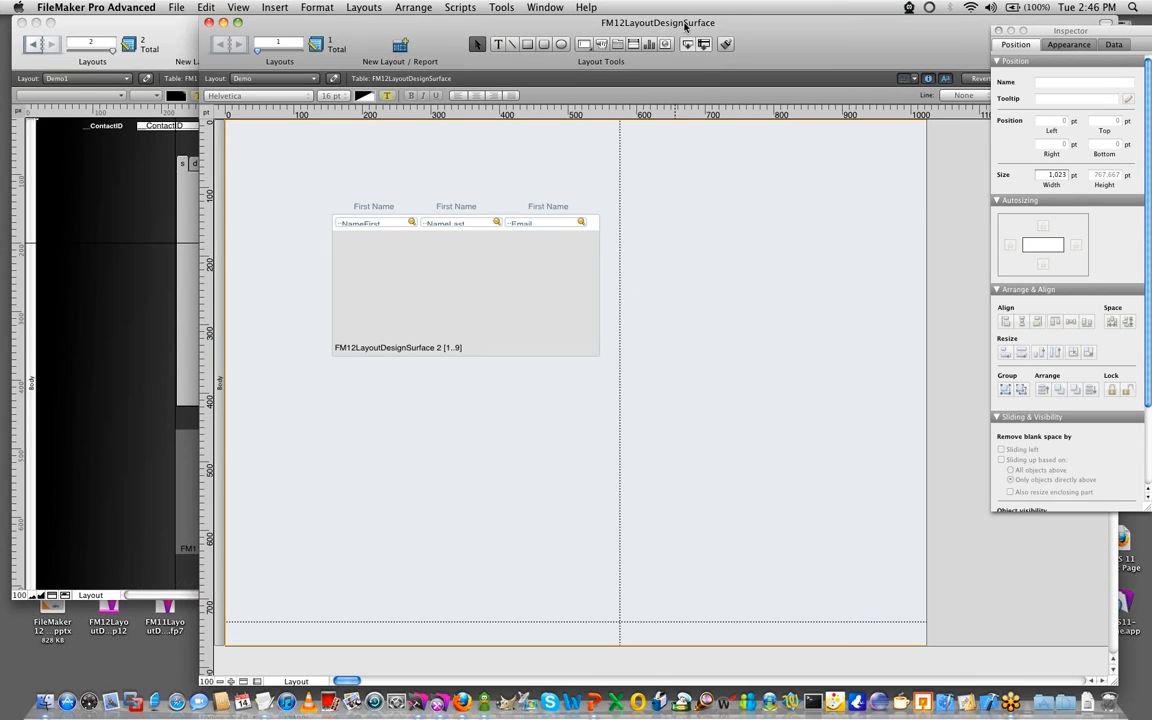
{"action": "left_click_drag", "start_coordinate": [685, 22], "coordinate": [636, 22]}
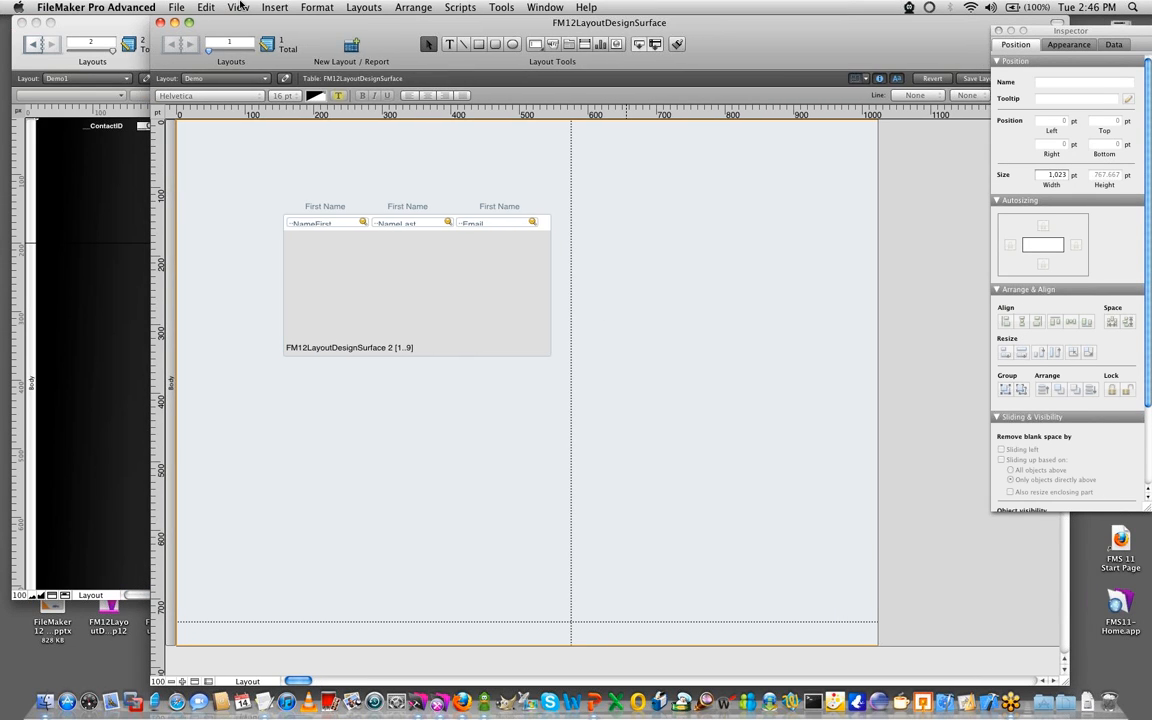
{"action": "left_click", "coordinate": [238, 7]}
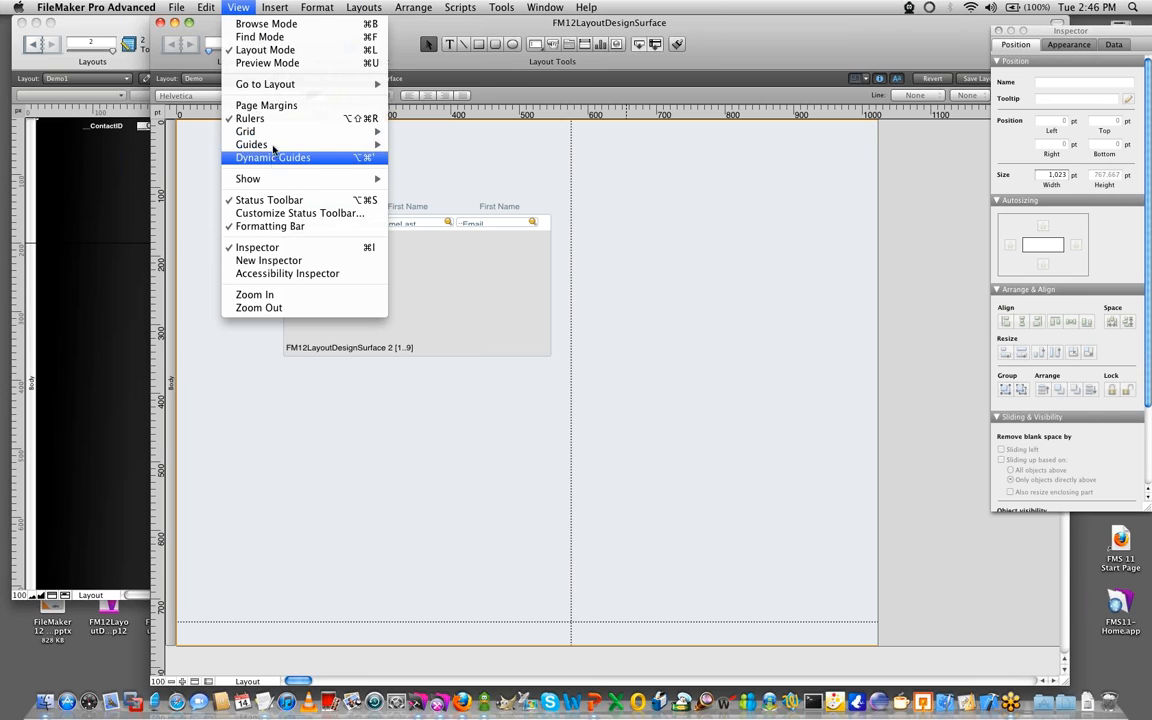
{"action": "mouse_move", "coordinate": [262, 145]}
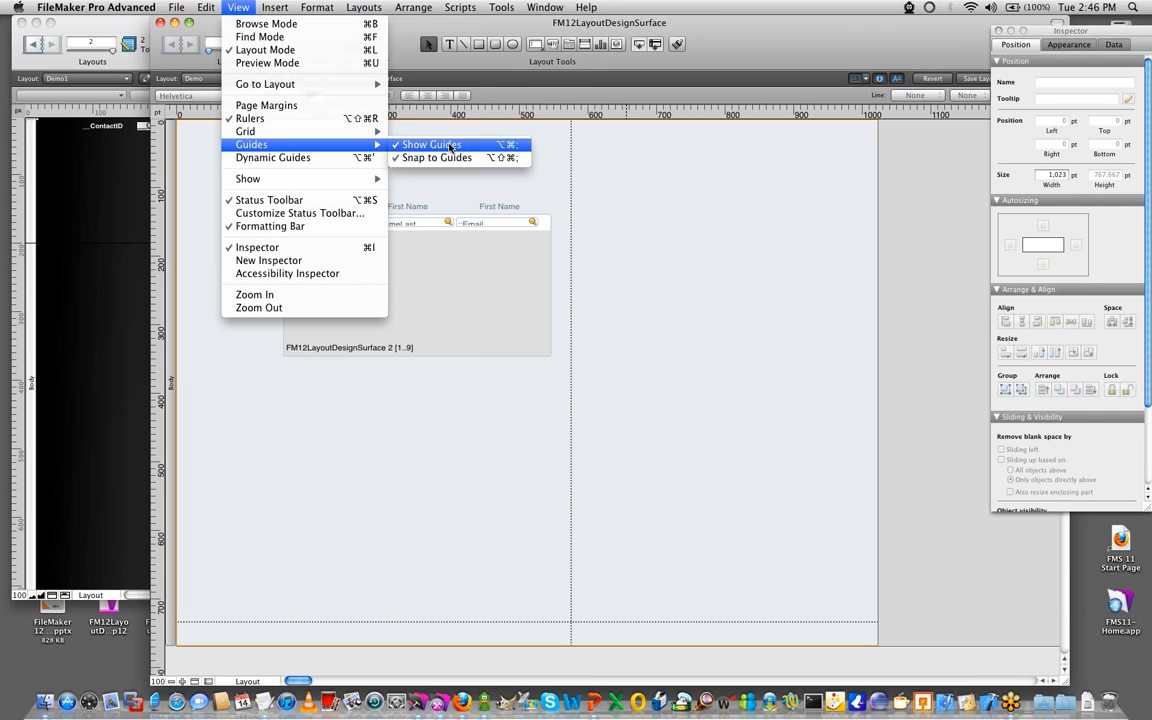
{"action": "left_click", "coordinate": [451, 147]}
{"action": "left_click", "coordinate": [238, 7]}
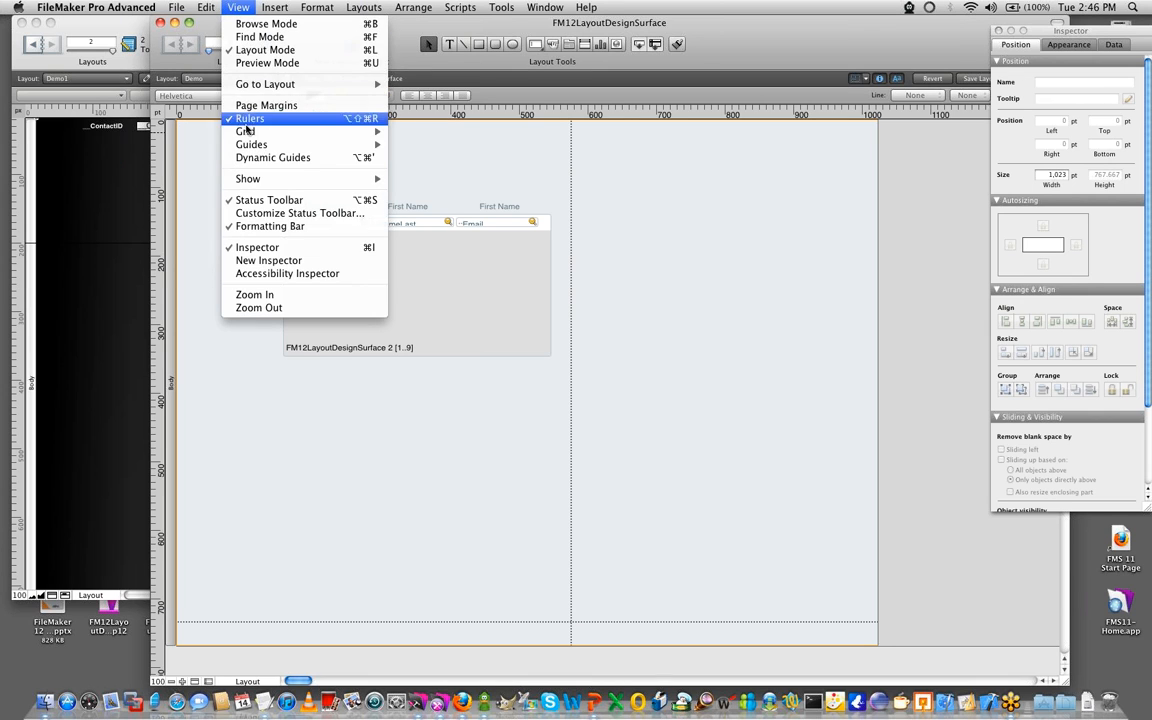
{"action": "mouse_move", "coordinate": [252, 145]}
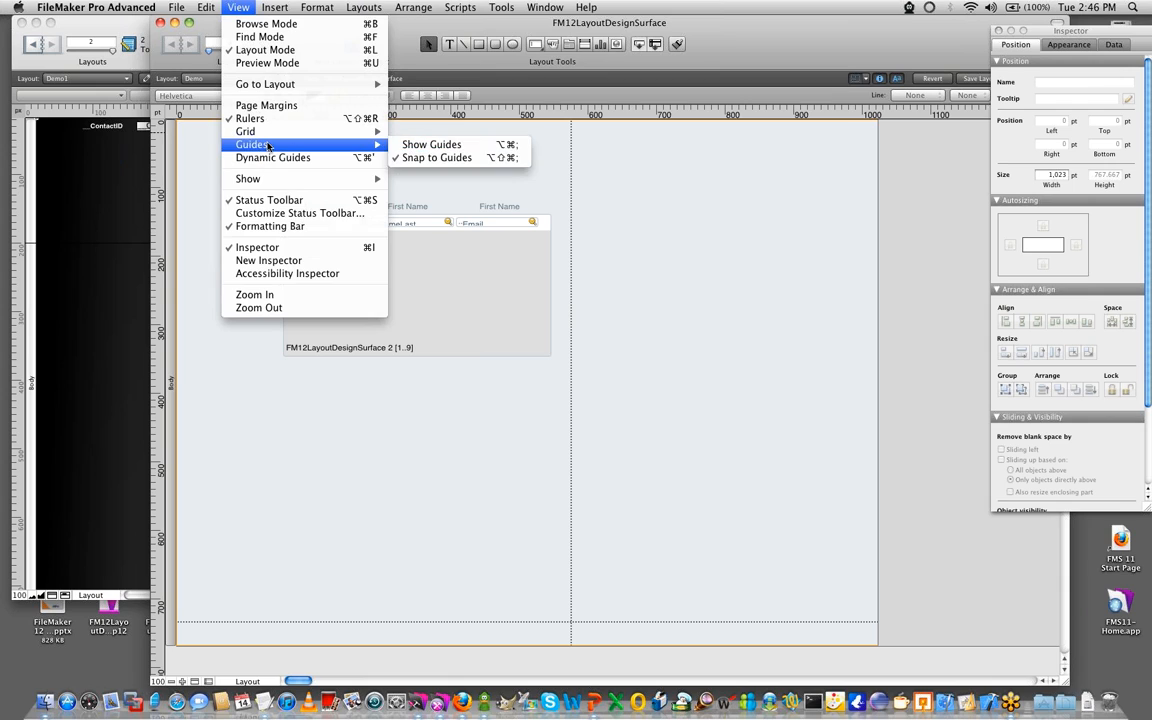
{"action": "left_click", "coordinate": [425, 145]}
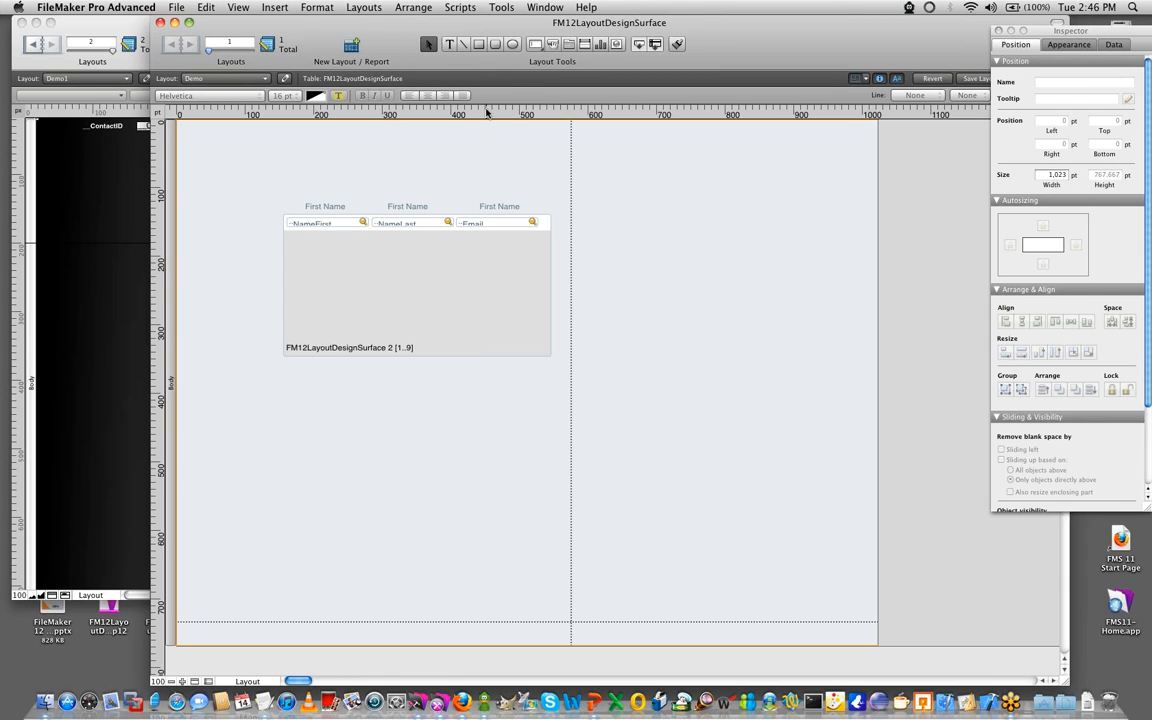
- Add two horizontal guides just above the portal's labels and two vertical guides beside the portal's left edge
{"action": "left_click_drag", "start_coordinate": [486, 116], "coordinate": [481, 197]}
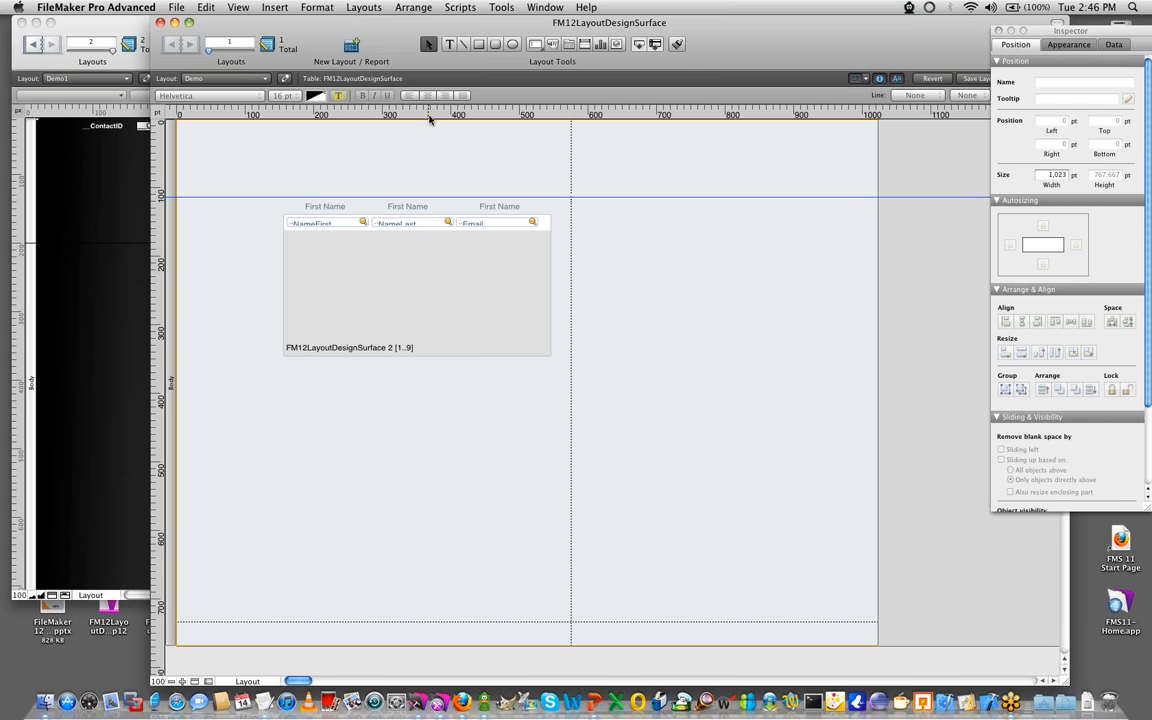
{"action": "left_click_drag", "start_coordinate": [432, 114], "coordinate": [424, 185]}
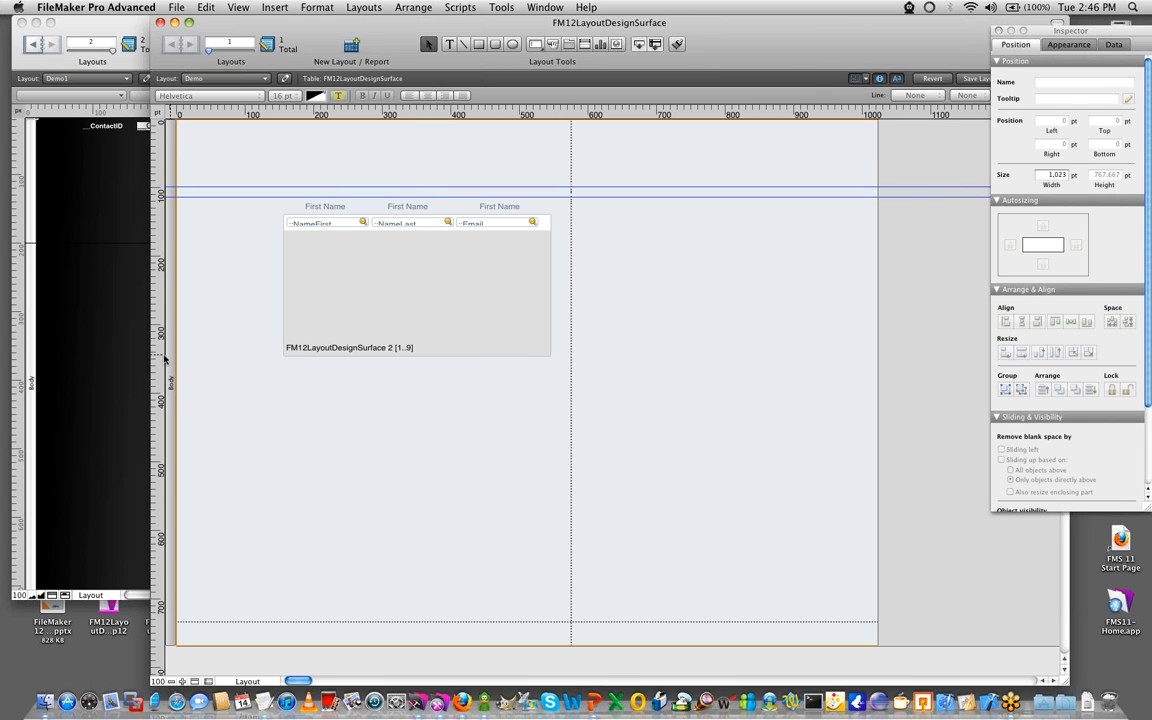
{"action": "left_click_drag", "start_coordinate": [159, 355], "coordinate": [282, 355]}
{"action": "left_click_drag", "start_coordinate": [159, 355], "coordinate": [268, 356]}
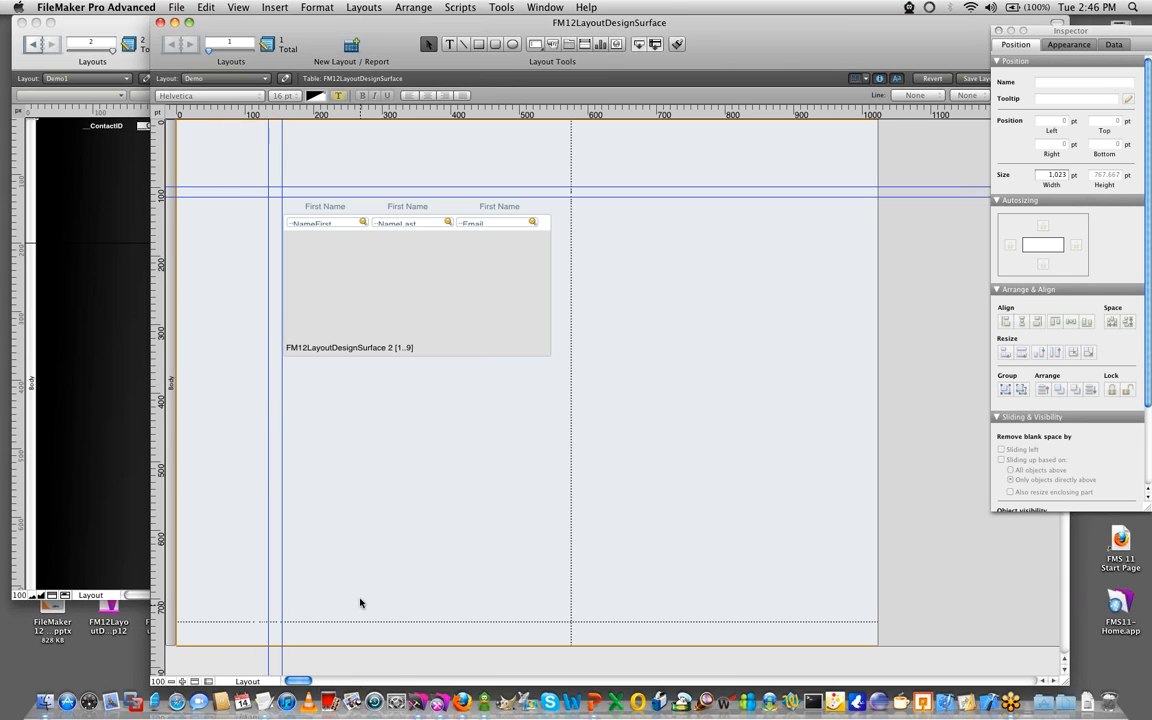
- Add two horizontal guides below the portal and two vertical guides near the layout's right side, and nudge the guide beside the portal
{"action": "left_click_drag", "start_coordinate": [530, 116], "coordinate": [537, 445]}
{"action": "left_click_drag", "start_coordinate": [539, 115], "coordinate": [540, 437]}
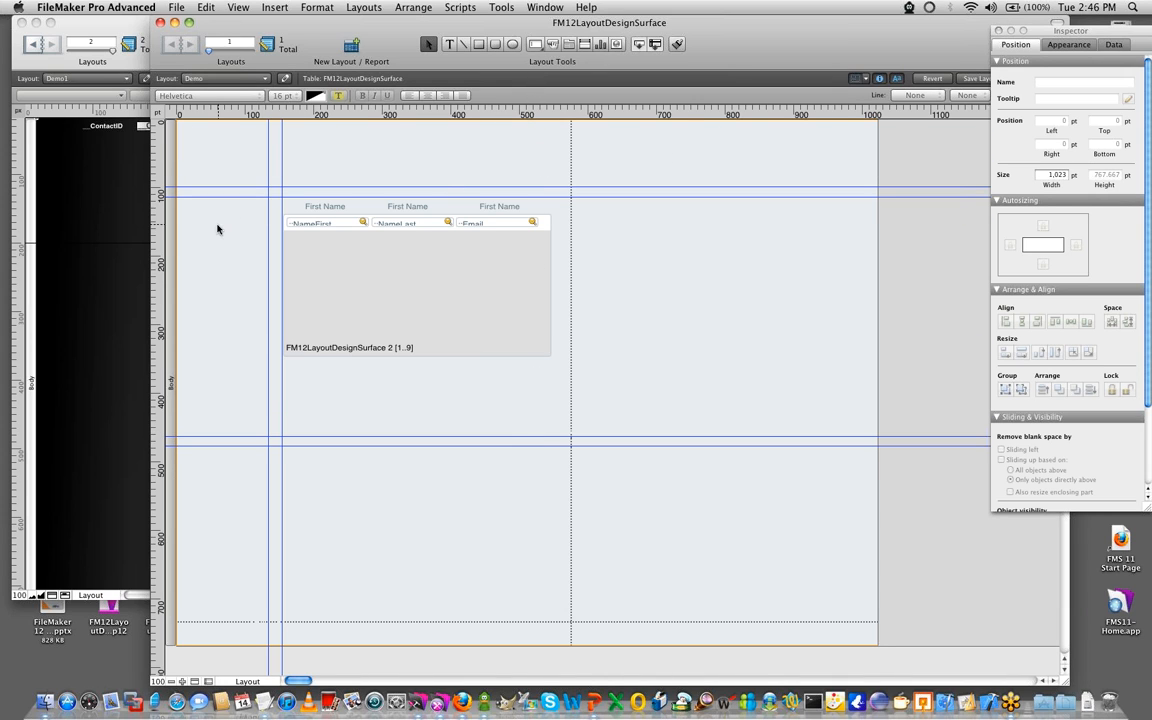
{"action": "left_click_drag", "start_coordinate": [168, 233], "coordinate": [813, 273]}
{"action": "left_click_drag", "start_coordinate": [153, 306], "coordinate": [806, 232]}
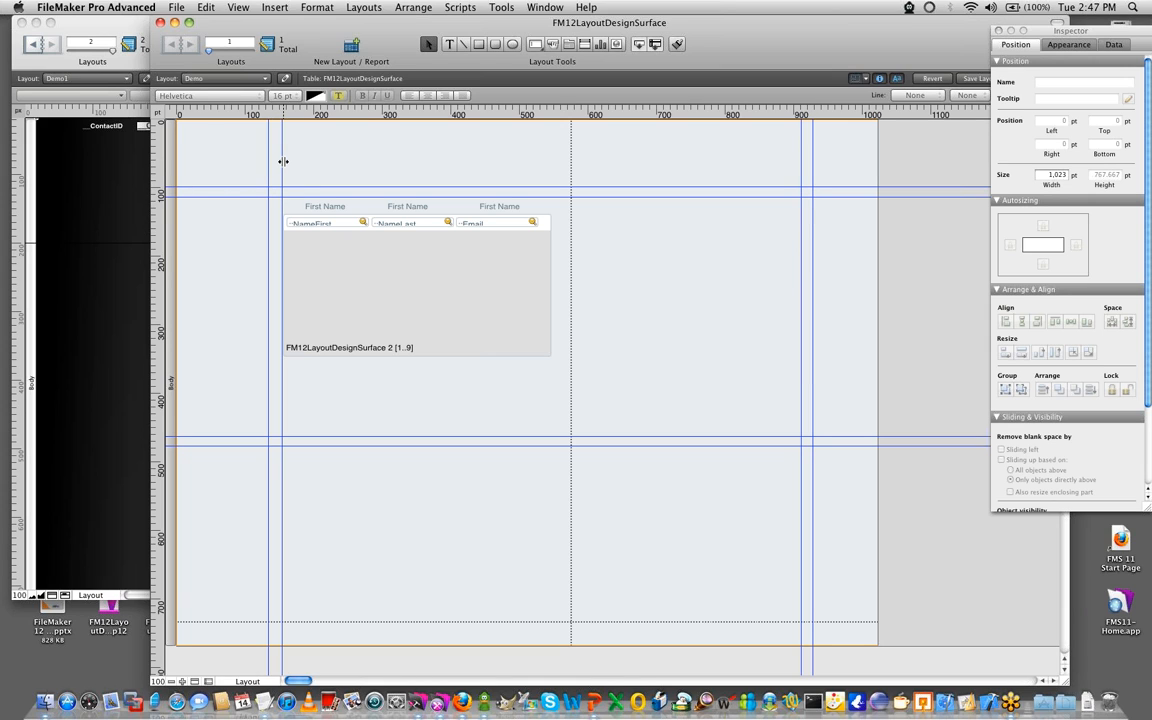
{"action": "left_click_drag", "start_coordinate": [280, 159], "coordinate": [281, 161]}
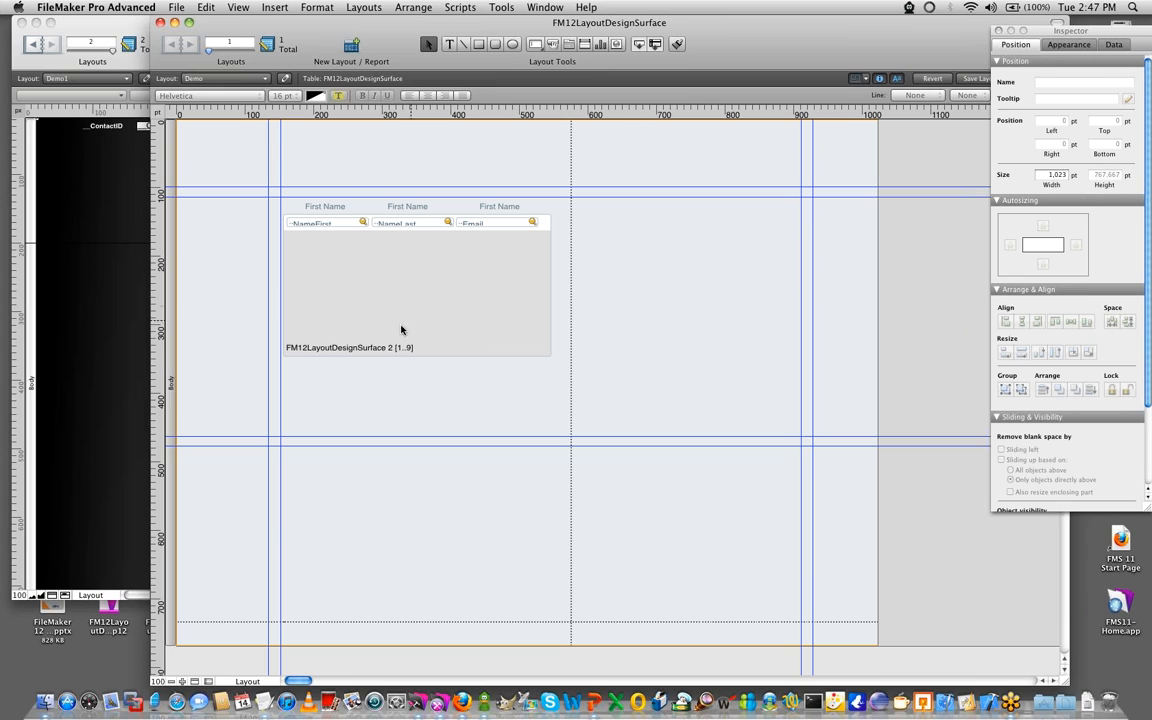
- Lock the leftmost vertical guide and share it with all layouts
{"action": "right_click", "coordinate": [266, 149]}
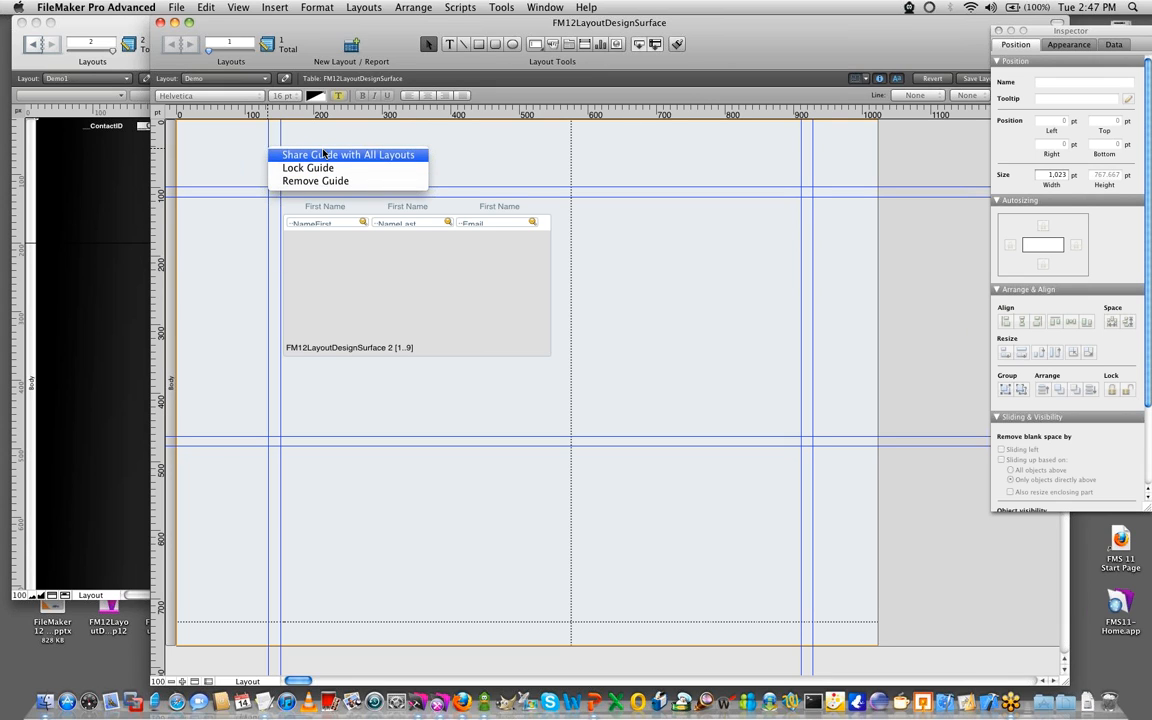
{"action": "left_click", "coordinate": [315, 167]}
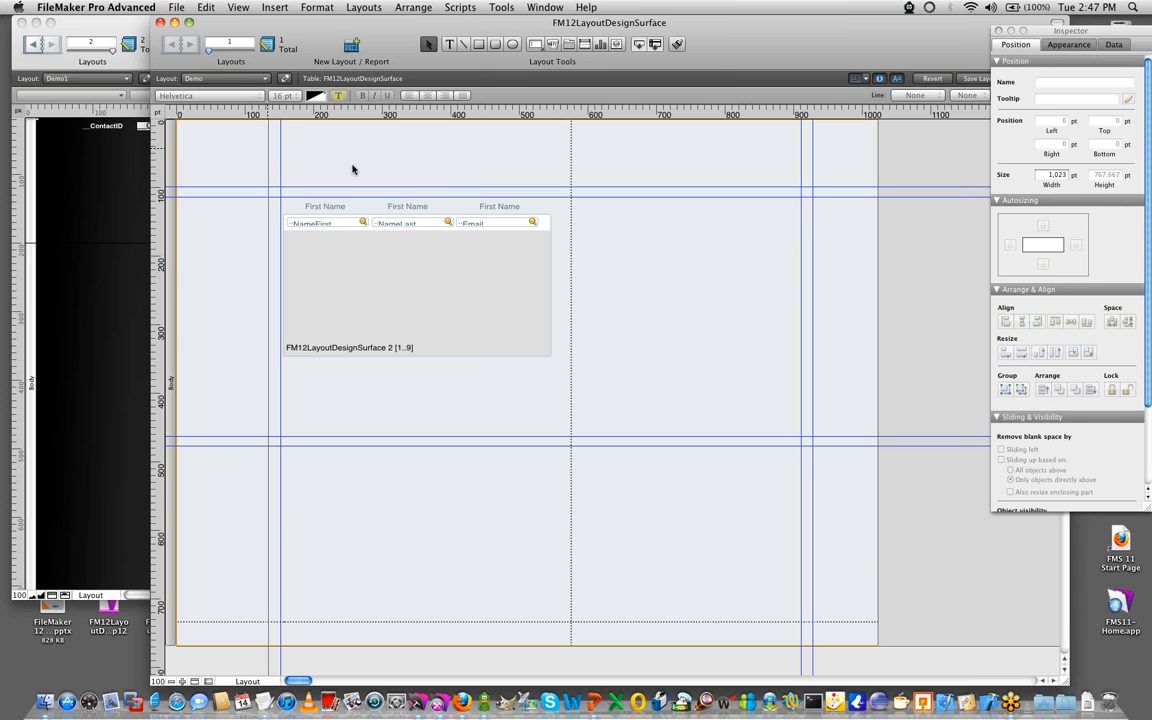
{"action": "right_click", "coordinate": [266, 158]}
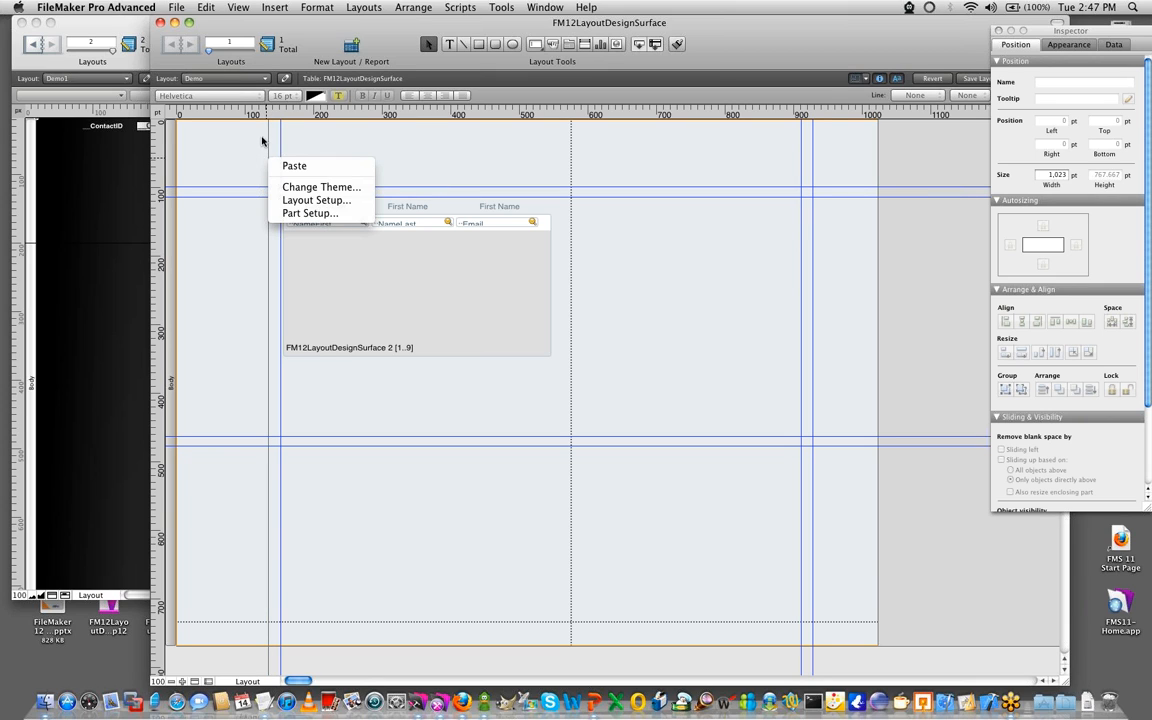
{"action": "right_click", "coordinate": [269, 137]}
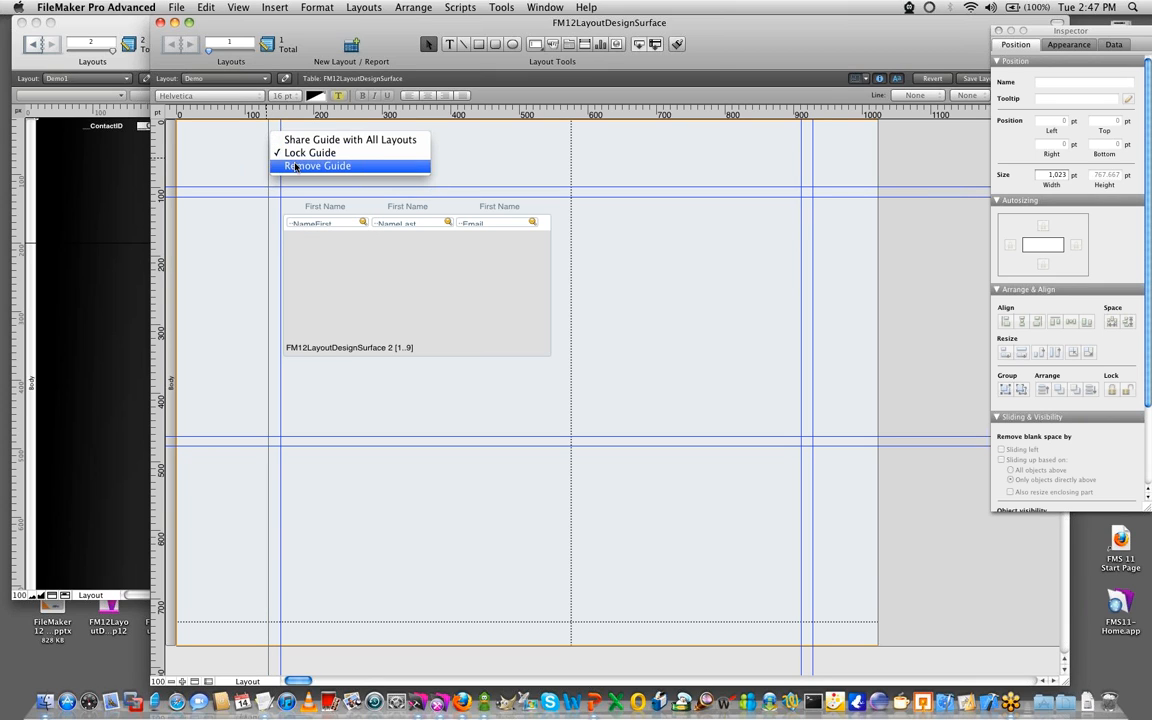
{"action": "left_click", "coordinate": [298, 141]}
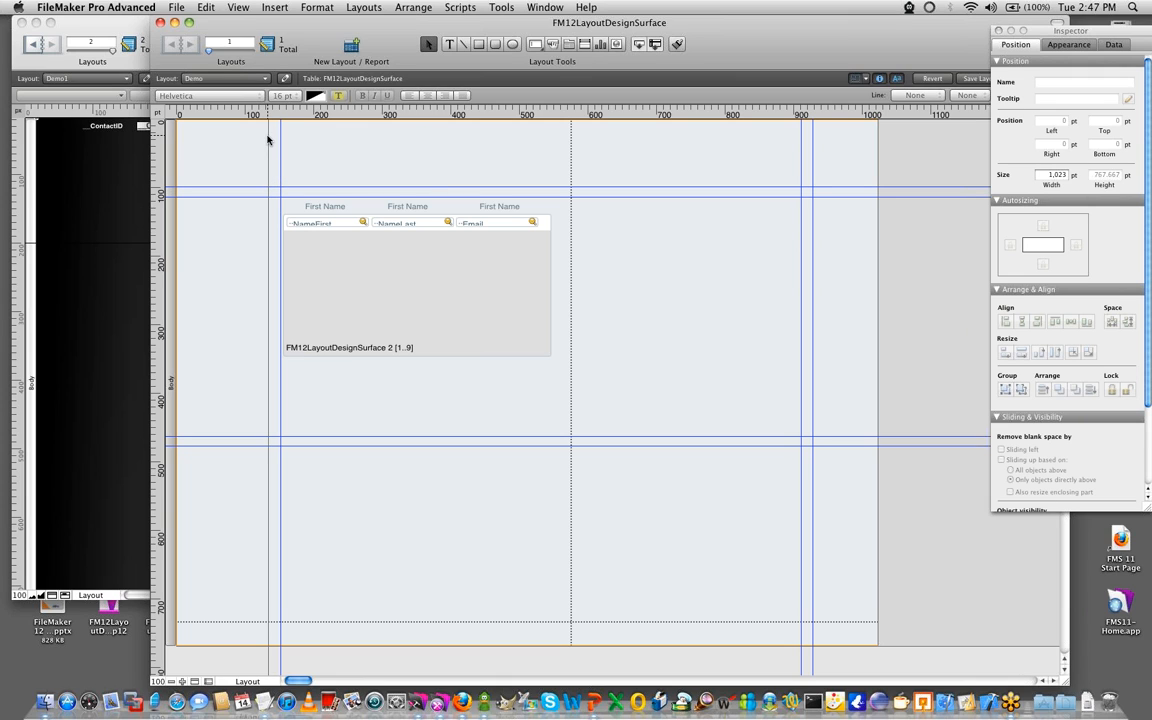
- Unlock the shared vertical guide and remove it from the layout
{"action": "right_click", "coordinate": [268, 136]}
{"action": "left_click", "coordinate": [292, 156]}
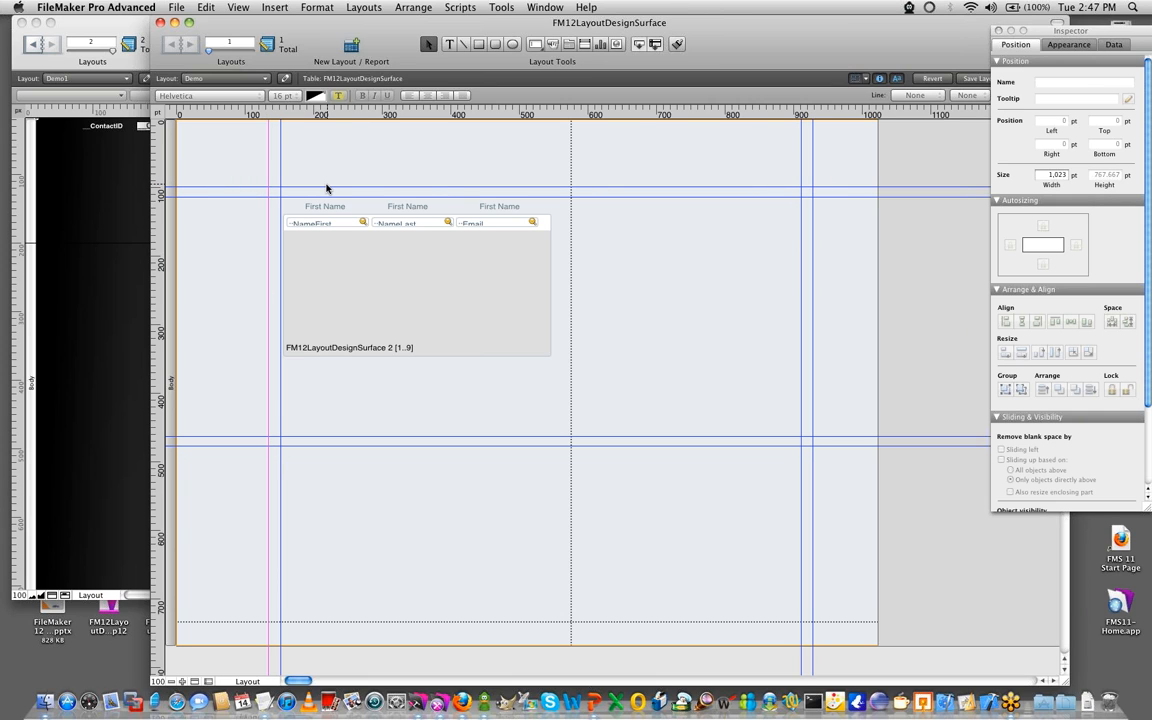
{"action": "right_click", "coordinate": [266, 143]}
{"action": "left_click", "coordinate": [268, 168]}
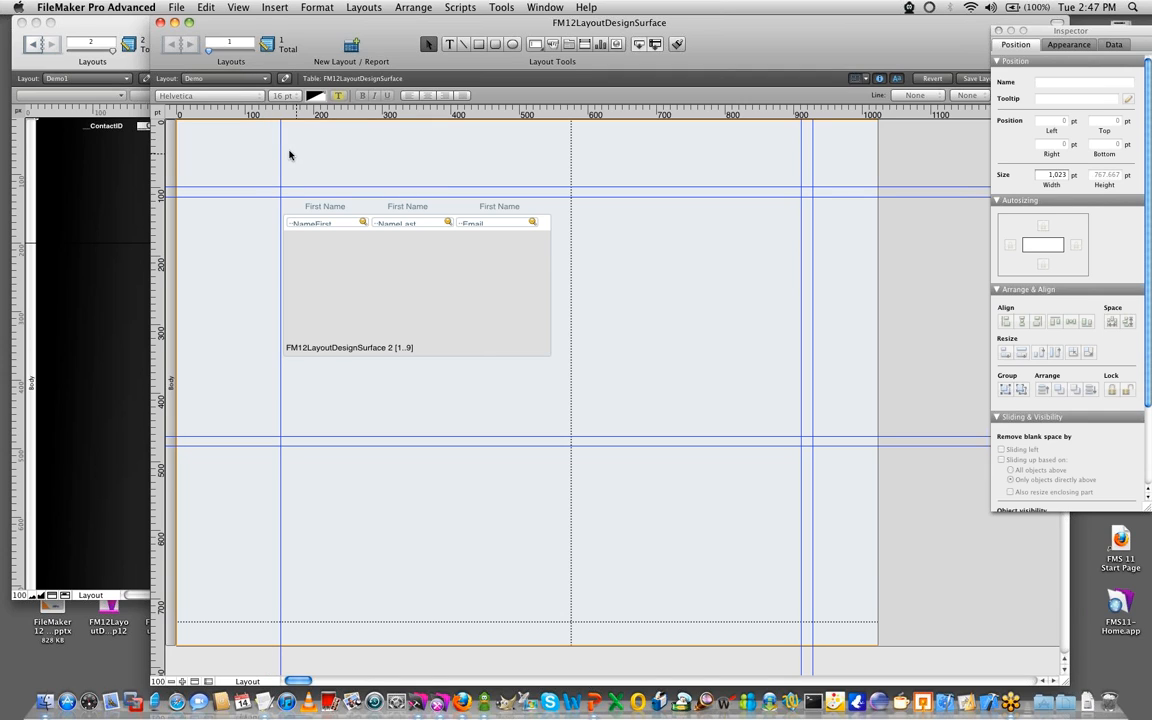
- Remove all remaining horizontal and vertical guides by returning them to the rulers or off the layout
{"action": "left_click_drag", "start_coordinate": [281, 144], "coordinate": [163, 155]}
{"action": "left_click_drag", "start_coordinate": [268, 185], "coordinate": [252, 114]}
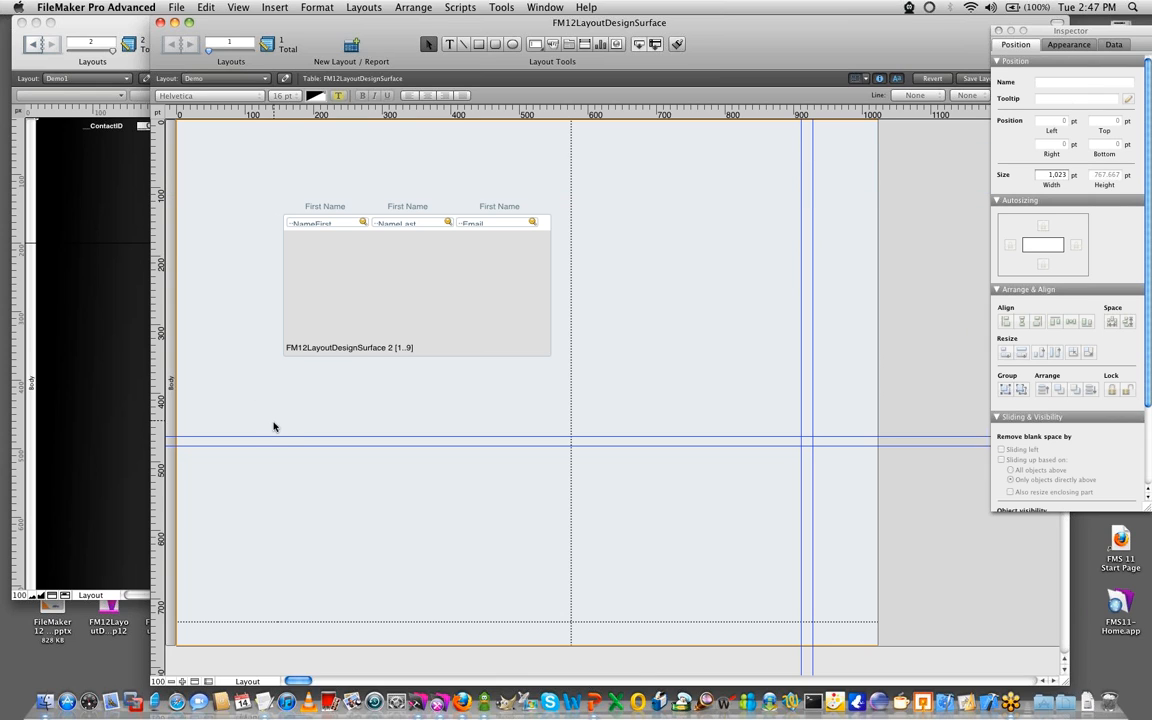
{"action": "left_click_drag", "start_coordinate": [272, 436], "coordinate": [270, 114]}
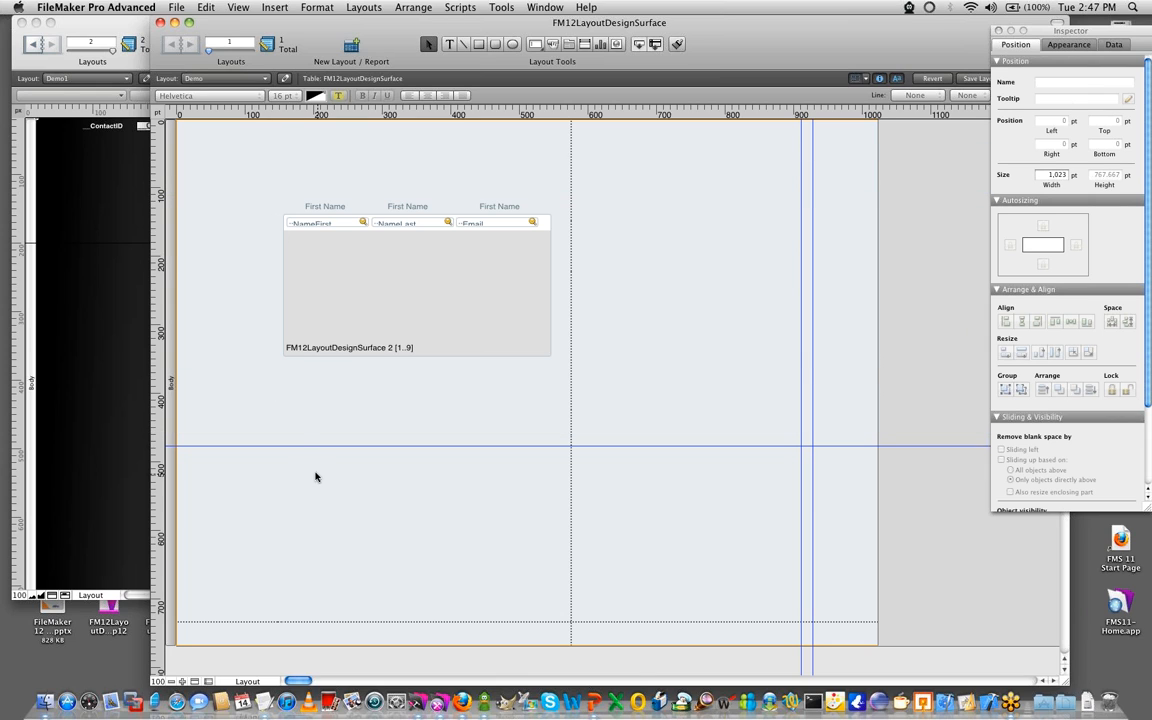
{"action": "left_click_drag", "start_coordinate": [296, 446], "coordinate": [285, 114]}
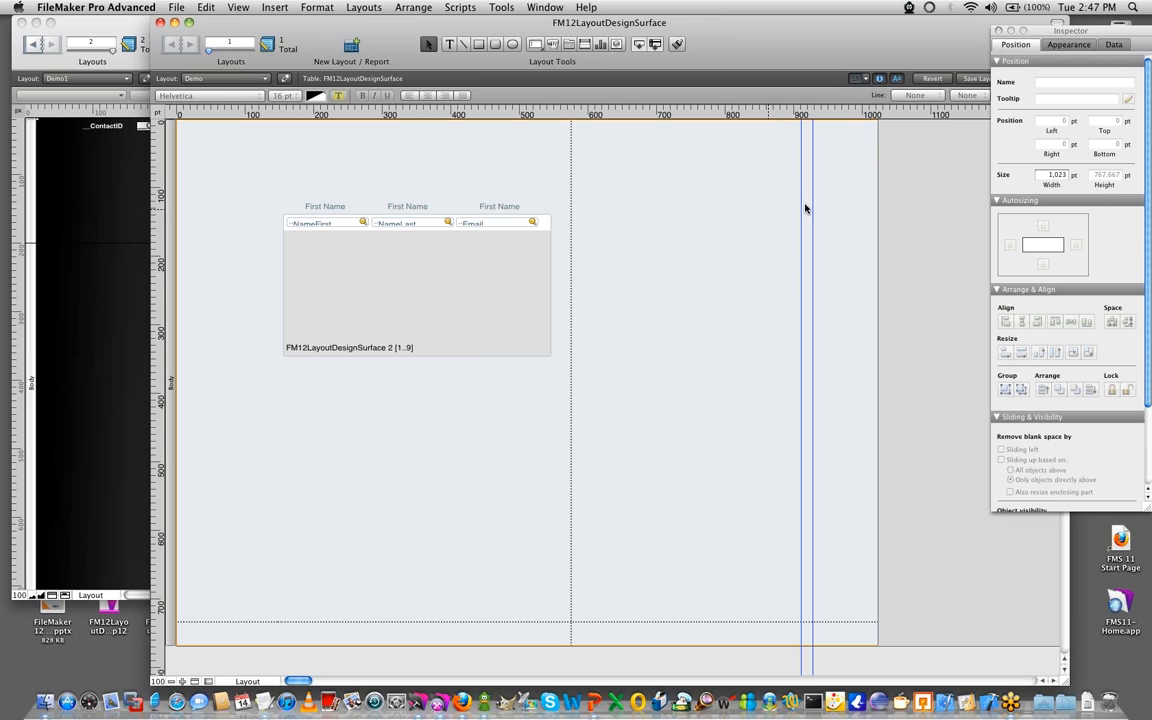
{"action": "left_click_drag", "start_coordinate": [814, 204], "coordinate": [64, 226]}
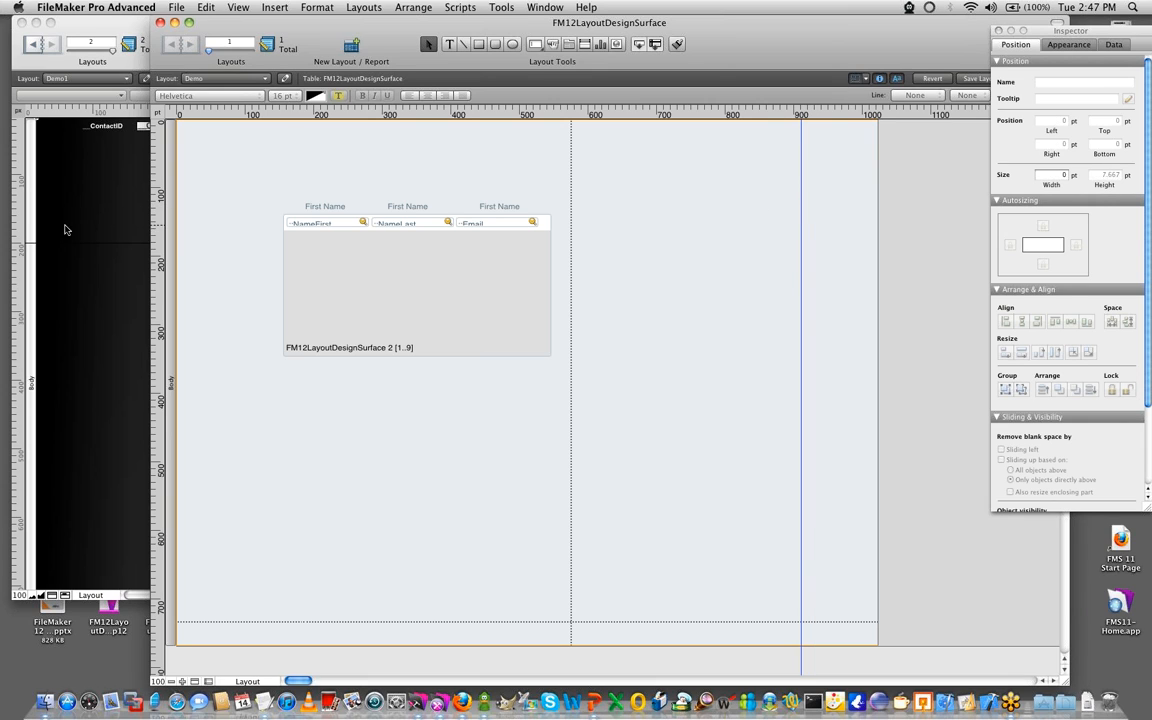
{"action": "left_click_drag", "start_coordinate": [799, 255], "coordinate": [132, 225]}
- Delete the portal with its column labels and add a labelled __ContactID field about 210 x 31 pt near the layout's top
{"action": "left_click_drag", "start_coordinate": [598, 373], "coordinate": [244, 177]}
{"action": "key", "text": "Delete"}
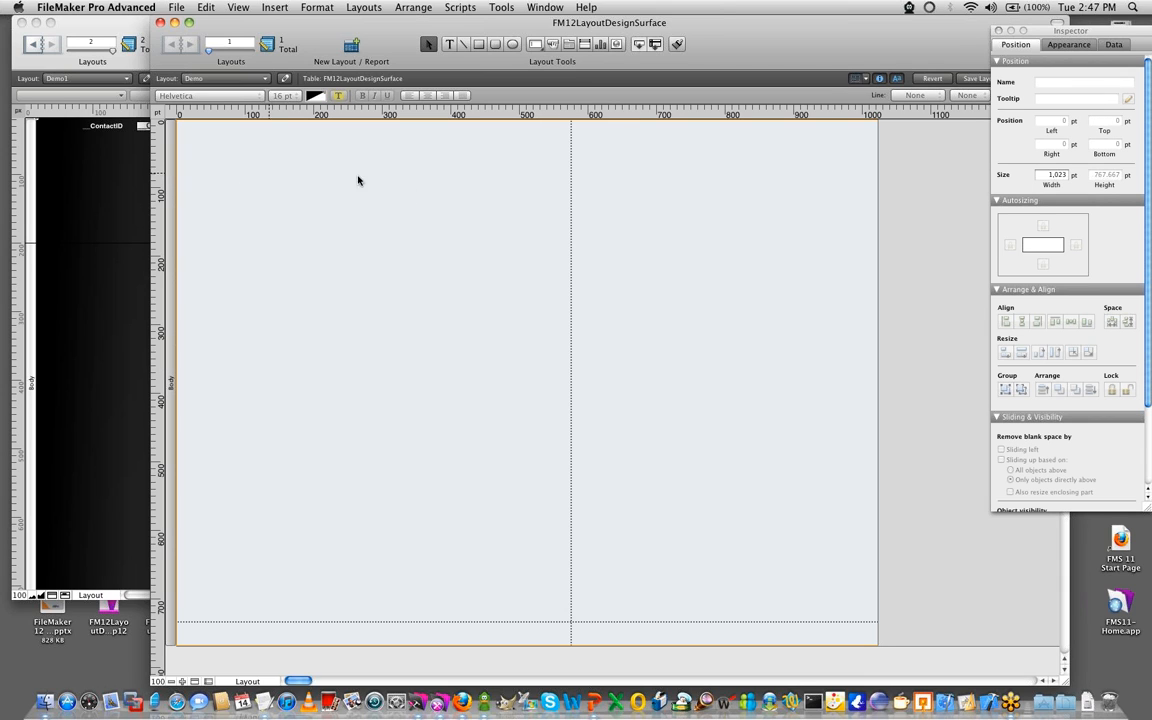
{"action": "left_click", "coordinate": [541, 45]}
{"action": "left_click_drag", "start_coordinate": [282, 160], "coordinate": [424, 181]}
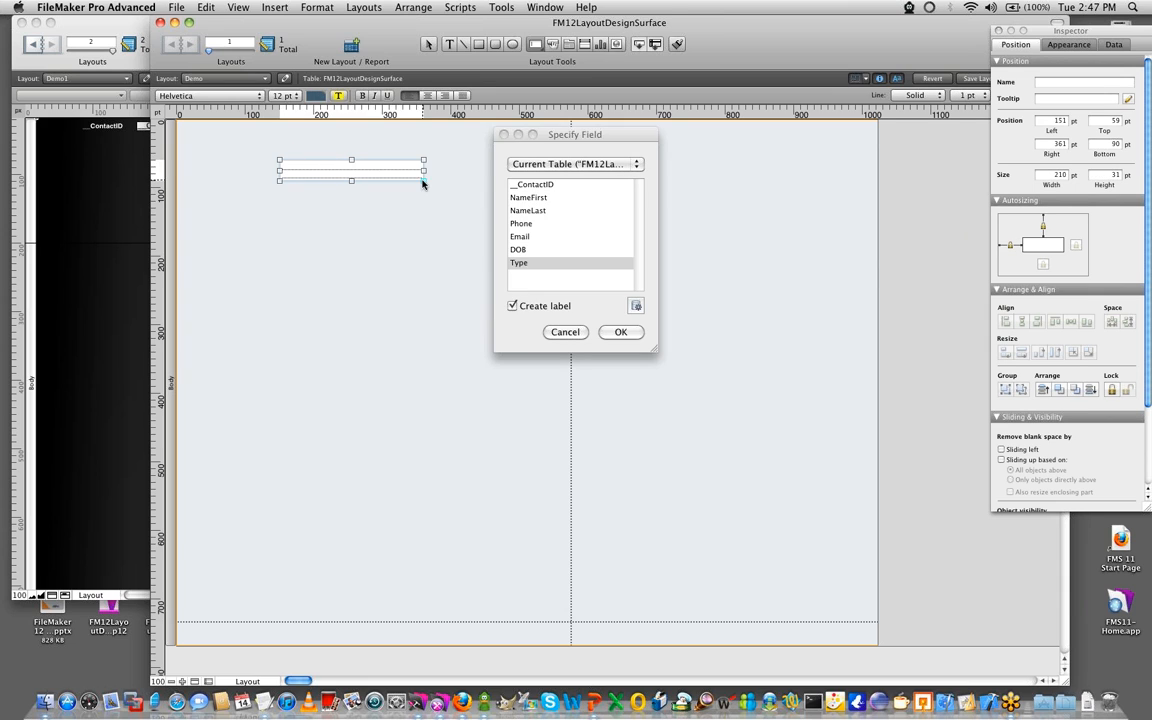
{"action": "double_click", "coordinate": [530, 185]}
{"action": "left_click", "coordinate": [331, 217]}
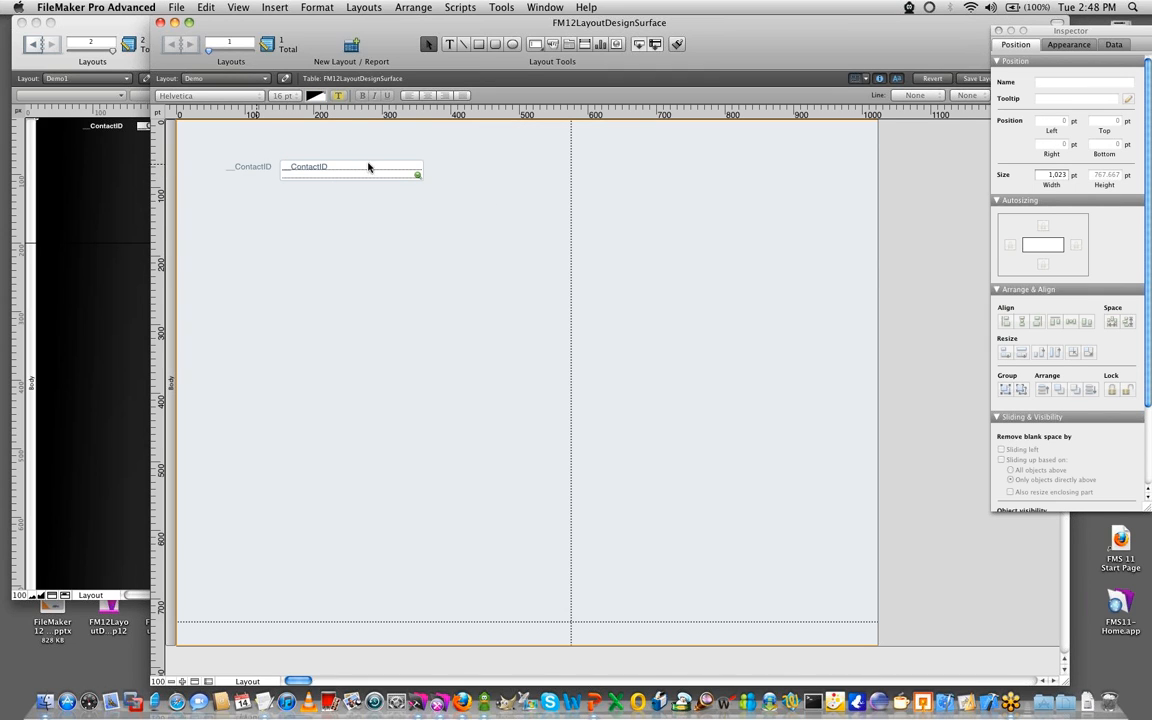
- Turn on dynamic guides for the layout
{"action": "left_click", "coordinate": [239, 8]}
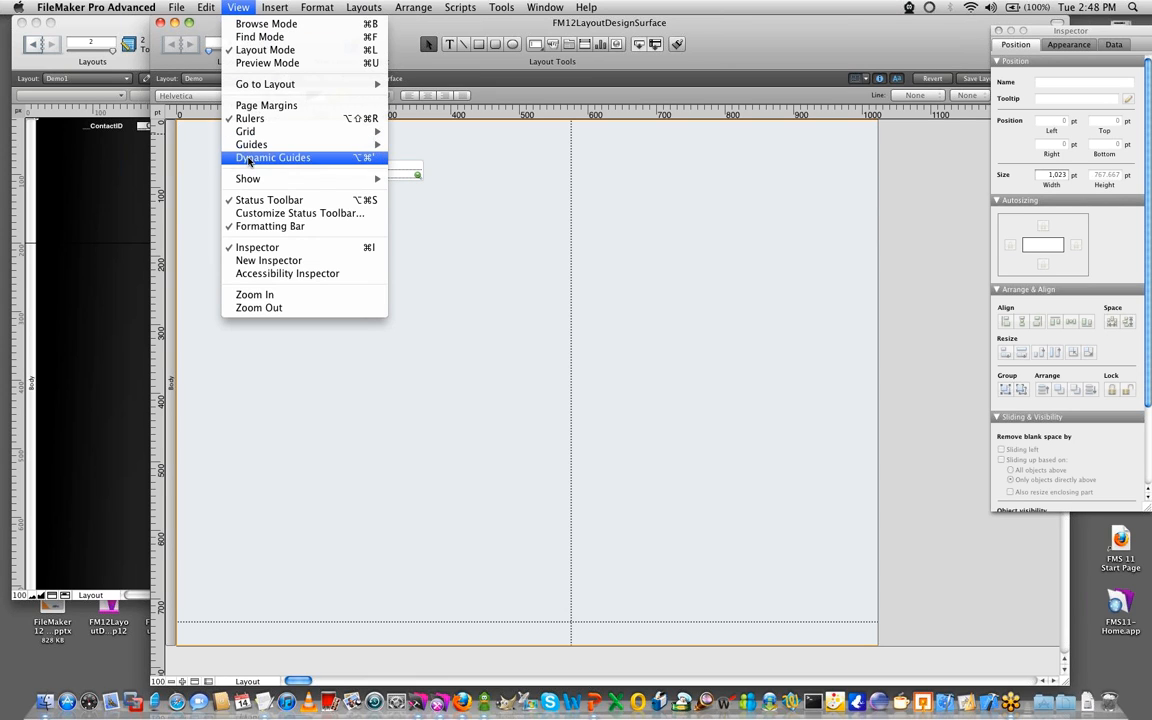
{"action": "left_click", "coordinate": [335, 159]}
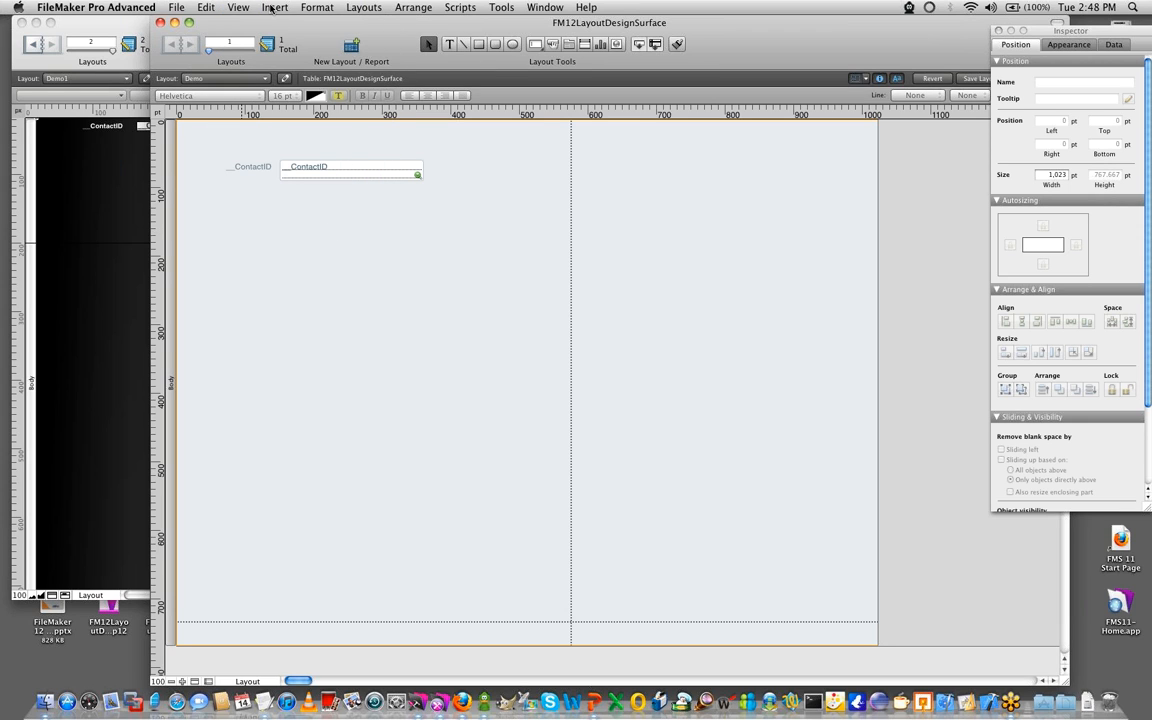
{"action": "left_click", "coordinate": [236, 8]}
{"action": "left_click", "coordinate": [252, 158]}
- Move the __ContactID field around its label to try the dynamic guides, leaving it at about 153 pt left and 55 pt top
{"action": "left_click_drag", "start_coordinate": [319, 170], "coordinate": [482, 198]}
{"action": "left_click_drag", "start_coordinate": [409, 214], "coordinate": [340, 176]}
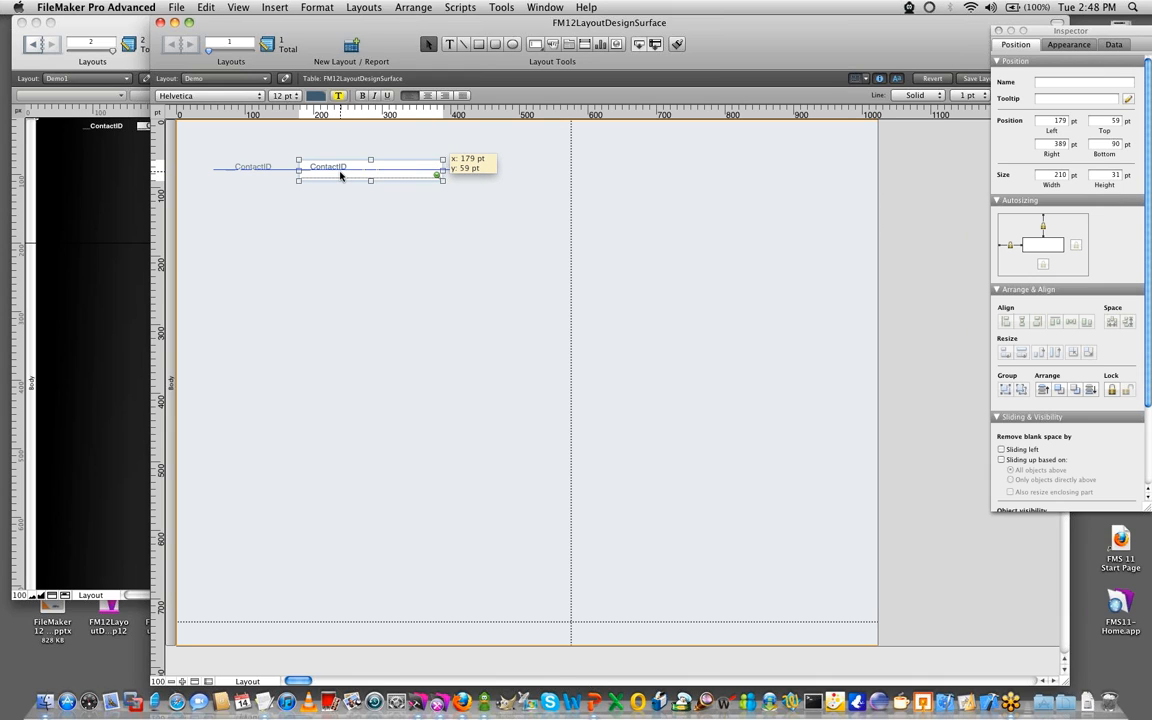
{"action": "left_click_drag", "start_coordinate": [340, 176], "coordinate": [323, 173]}
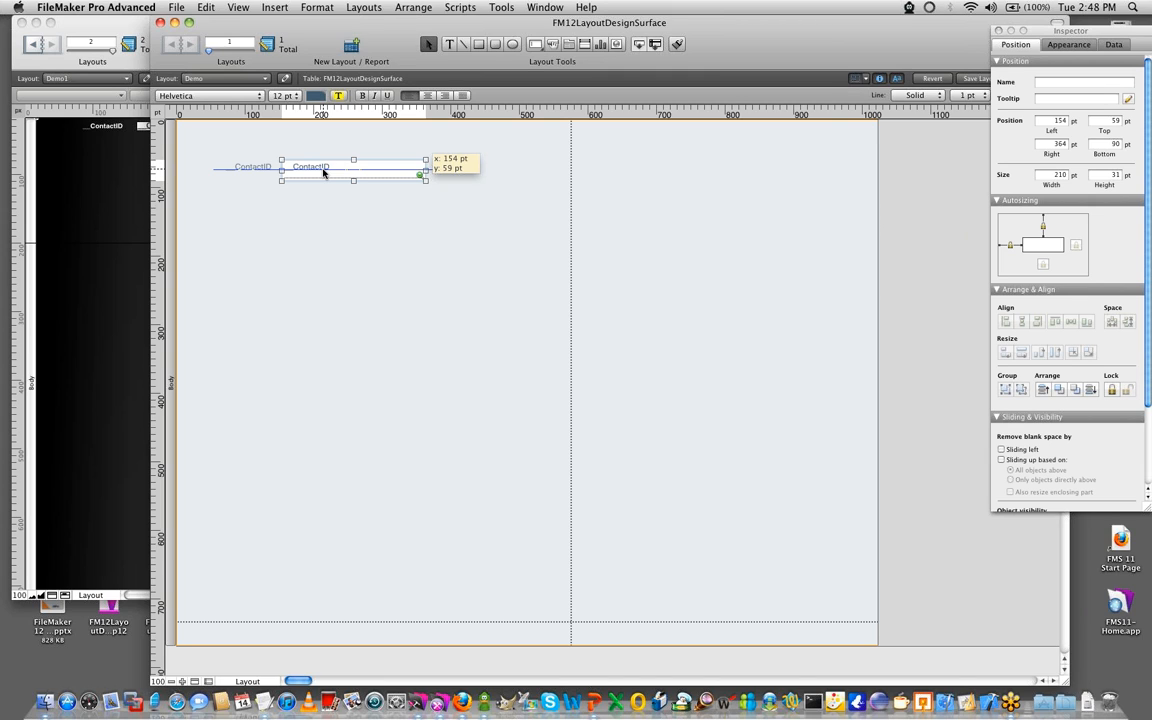
{"action": "mouse_move", "coordinate": [323, 173]}
{"action": "left_mouse_down"}
{"action": "mouse_move", "coordinate": [346, 178]}
{"action": "mouse_move", "coordinate": [321, 172]}
{"action": "left_mouse_up"}
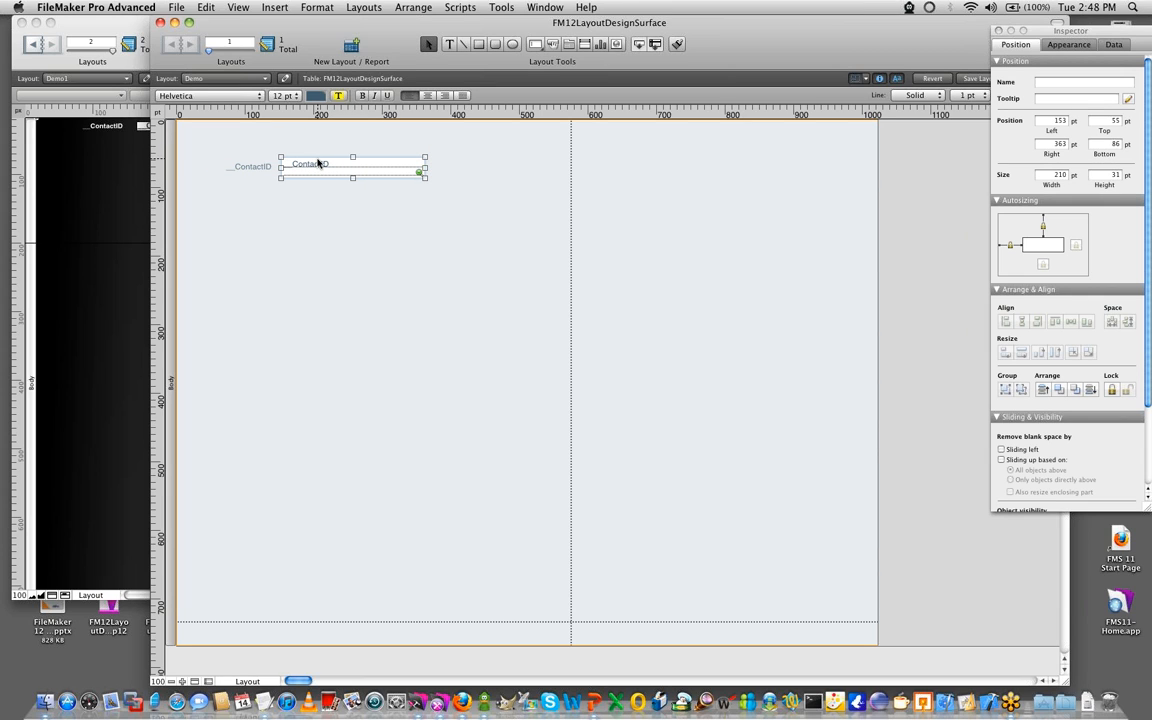
- Duplicate the __ContactID field and place three labelled NameFirst fields in rows beneath it, aligned at 153 pt left
{"action": "key", "text": "super+d"}
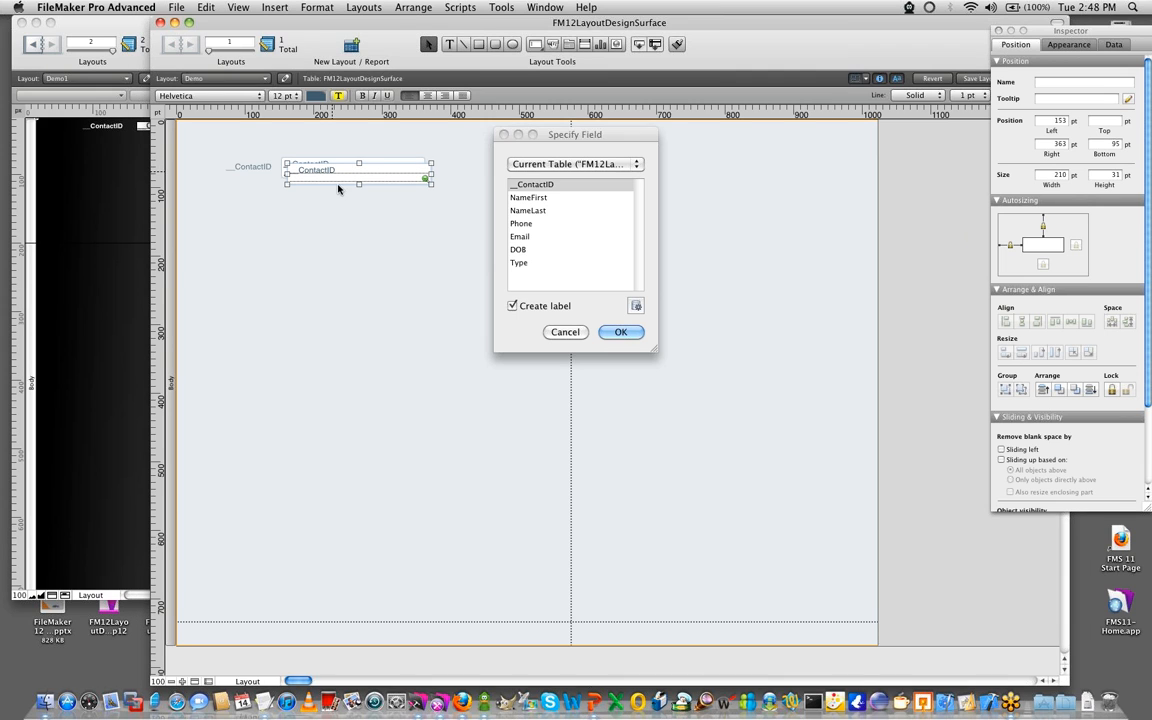
{"action": "key", "text": "Return"}
{"action": "left_click_drag", "start_coordinate": [267, 177], "coordinate": [338, 258]}
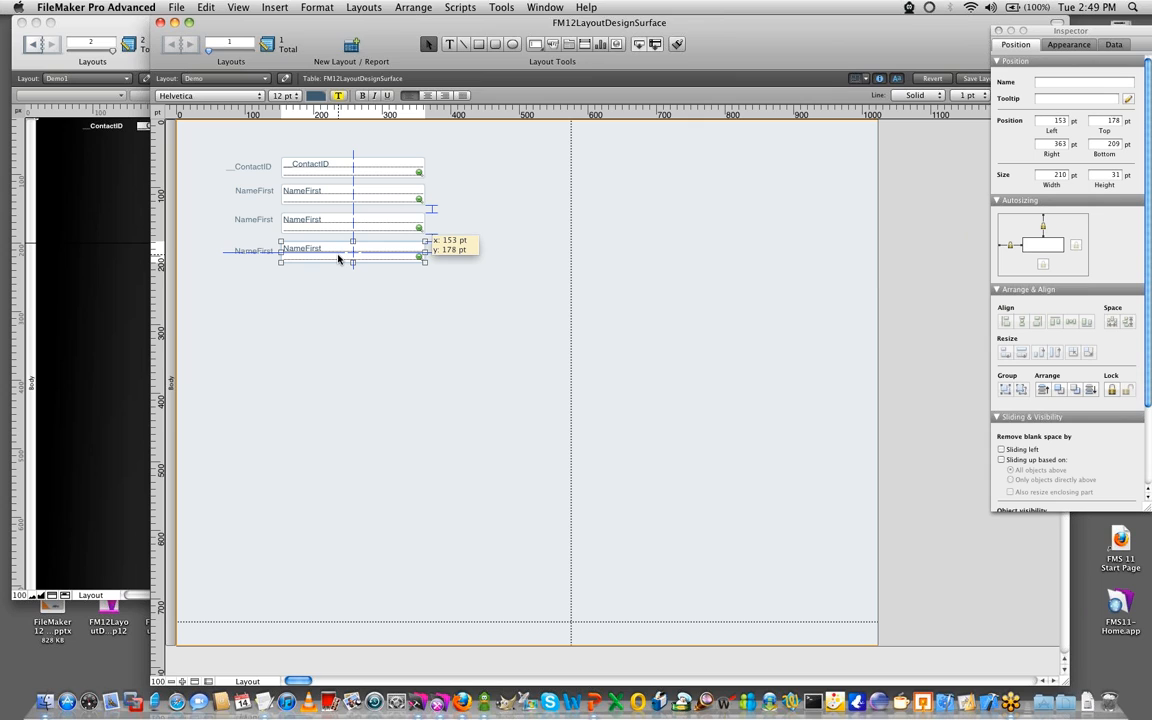
{"action": "left_click_drag", "start_coordinate": [338, 259], "coordinate": [338, 258]}
{"action": "left_click_drag", "start_coordinate": [398, 197], "coordinate": [398, 197]}
- Move the three NameFirst rows with their labels down together, leaving the lowest field at 181 pt top
{"action": "left_click_drag", "start_coordinate": [465, 301], "coordinate": [215, 187]}
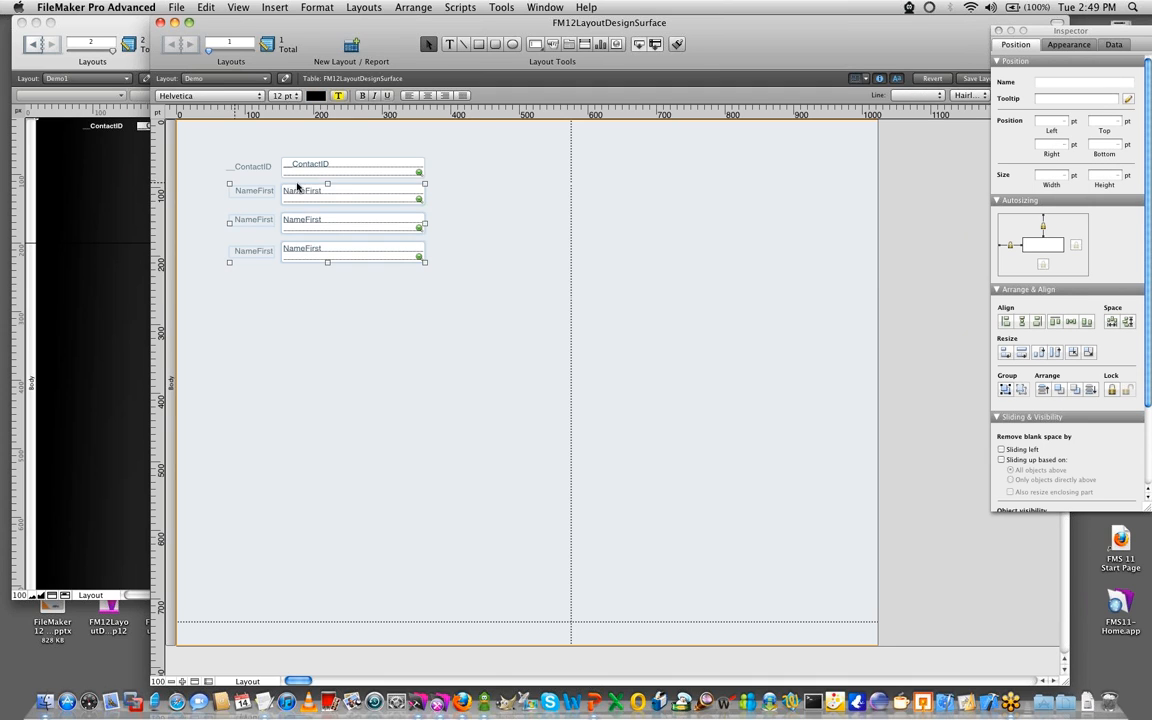
{"action": "left_click_drag", "start_coordinate": [324, 190], "coordinate": [324, 192]}
{"action": "left_click", "coordinate": [341, 340]}
{"action": "left_click_drag", "start_coordinate": [411, 193], "coordinate": [411, 193]}
{"action": "left_click", "coordinate": [392, 257]}
{"action": "left_click_drag", "start_coordinate": [392, 257], "coordinate": [393, 255]}
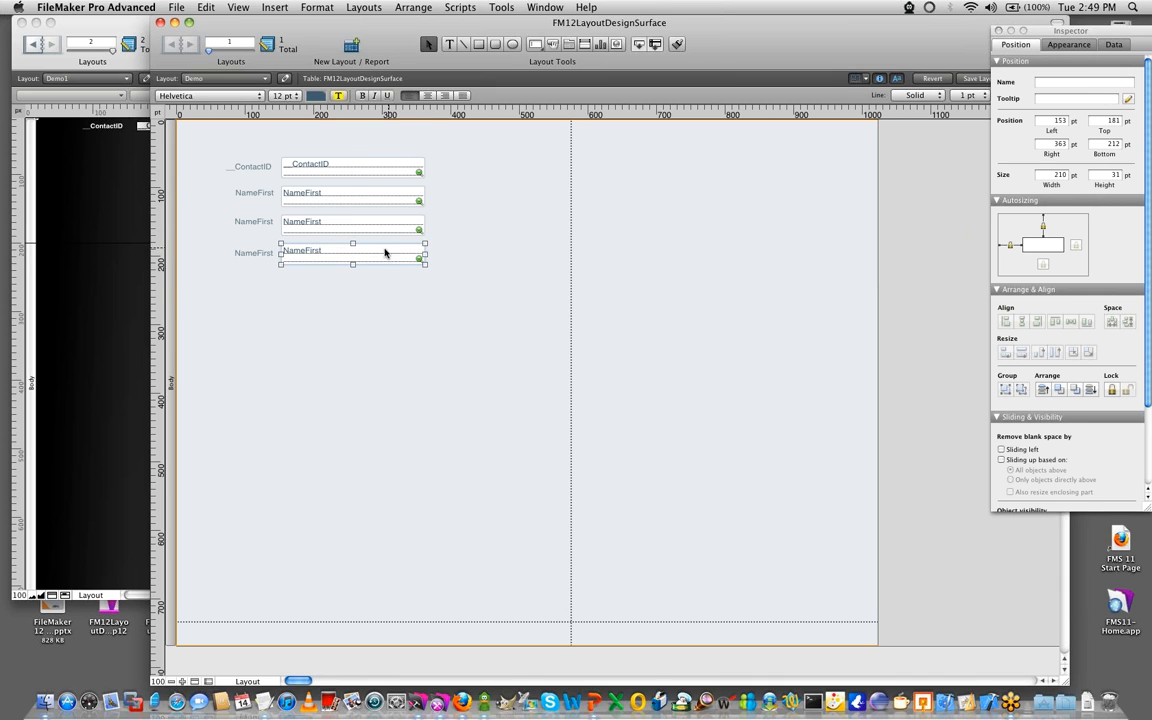
{"action": "left_click", "coordinate": [488, 311]}
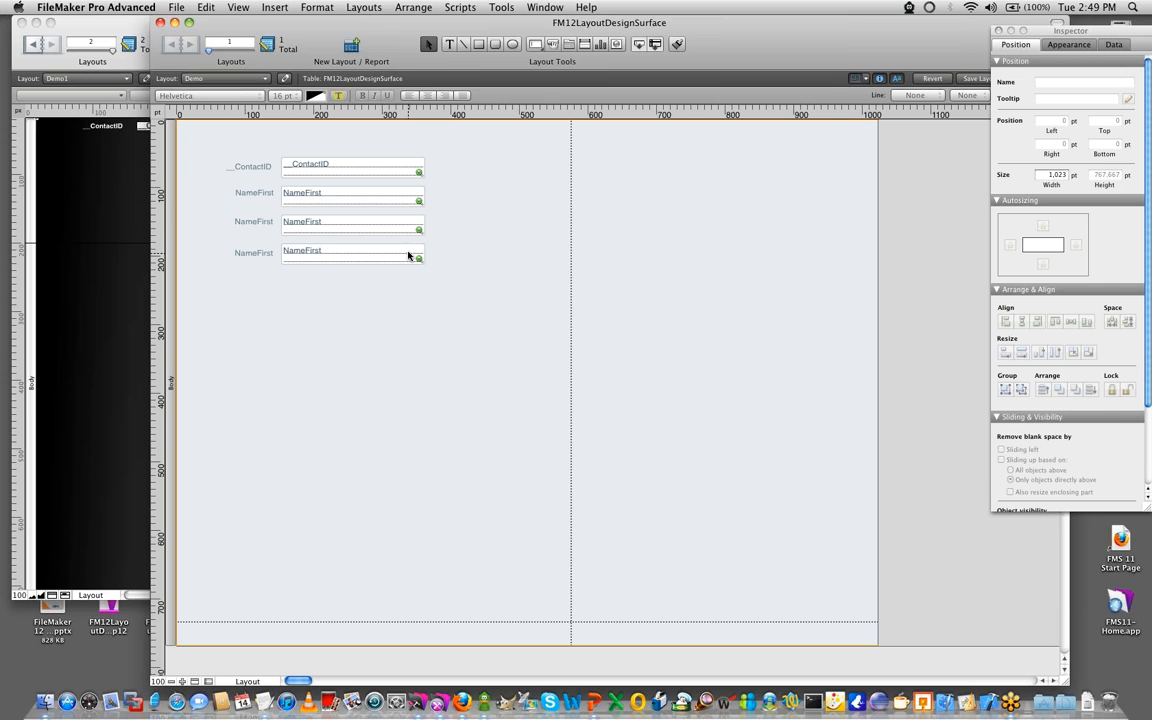
{"action": "left_click_drag", "start_coordinate": [411, 262], "coordinate": [329, 256]}
- Reassign the second NameFirst field to NameLast and the third to Phone
{"action": "double_click", "coordinate": [327, 226]}
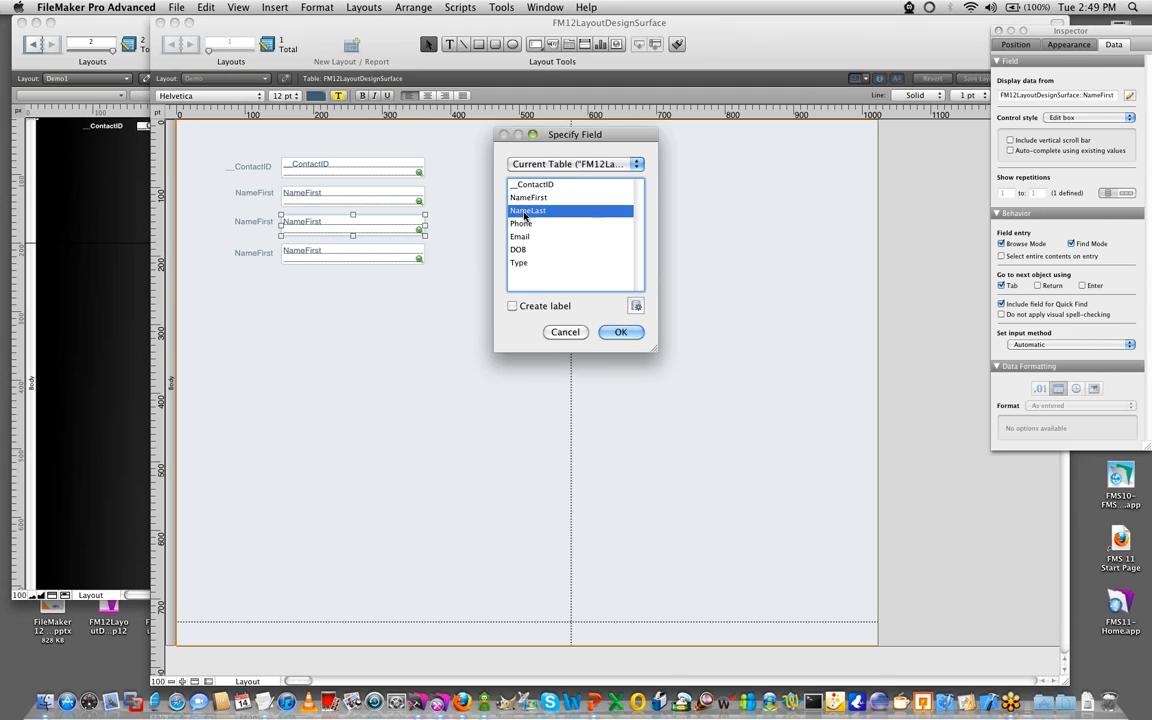
{"action": "double_click", "coordinate": [528, 210]}
{"action": "double_click", "coordinate": [311, 256]}
{"action": "double_click", "coordinate": [521, 223]}
- Change the labels beside the NameLast and Phone fields to NameLast and Phone
{"action": "double_click", "coordinate": [256, 222]}
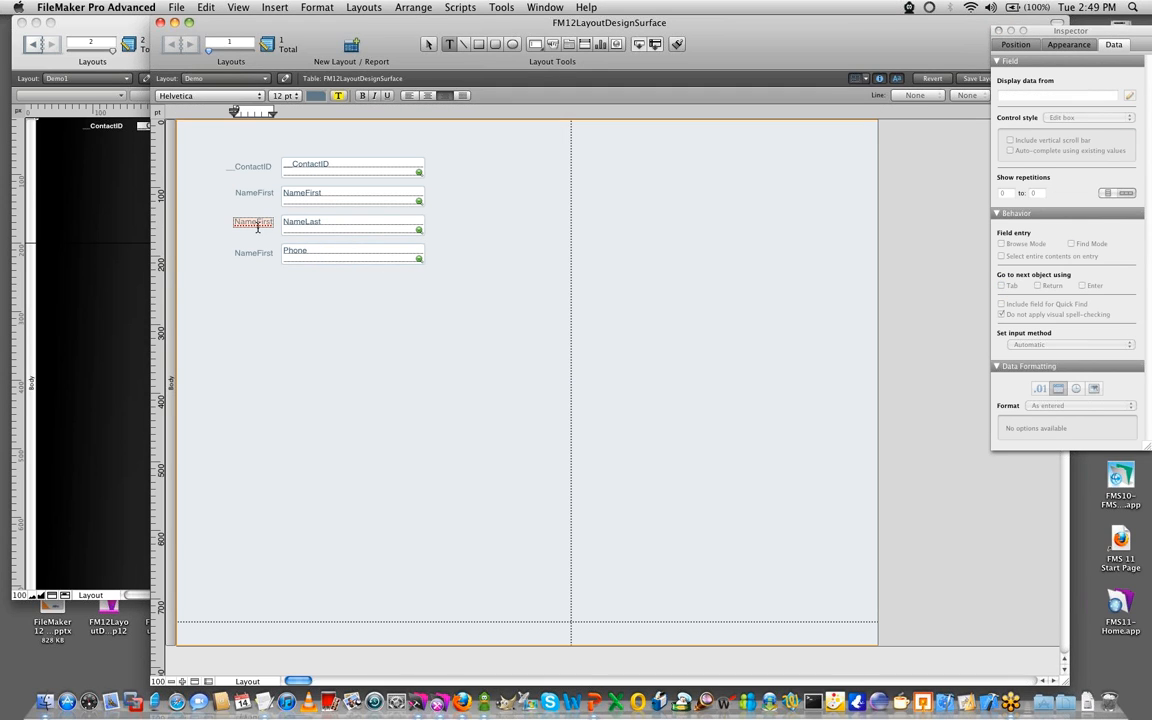
{"action": "type", "text": "NameLast"}
{"action": "left_click", "coordinate": [260, 311]}
{"action": "double_click", "coordinate": [254, 252]}
{"action": "key", "text": "BackSpace"}
{"action": "type", "text": "Phone"}
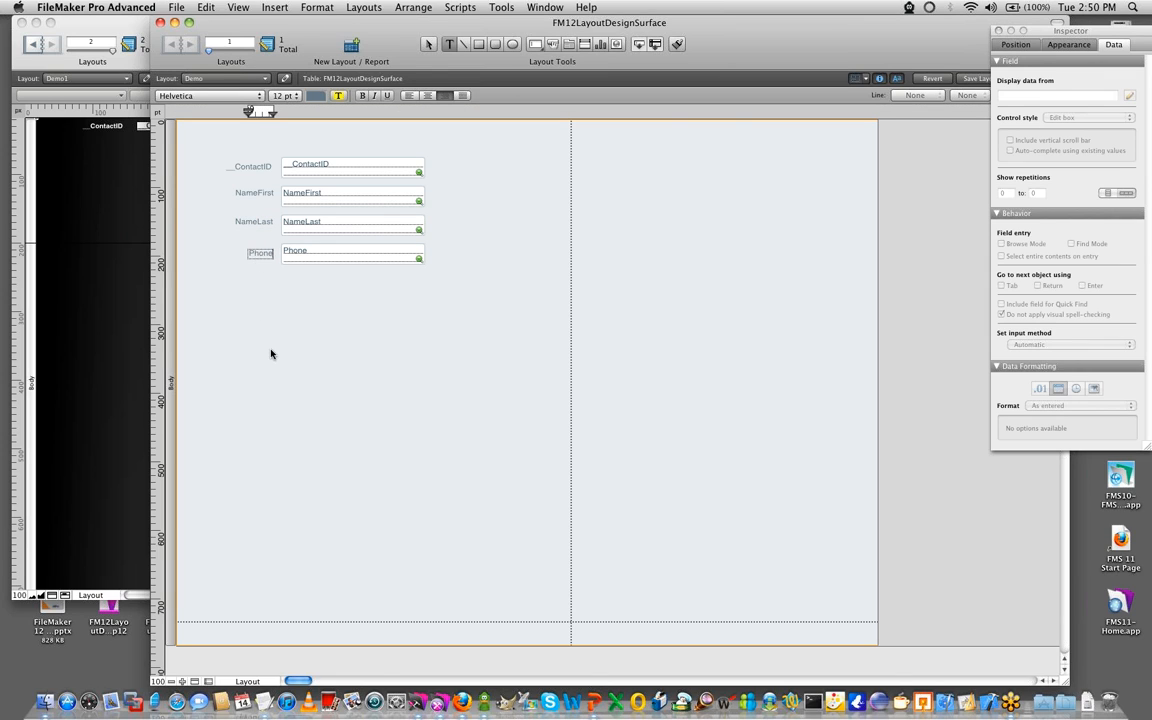
{"action": "key", "text": "Escape"}
- Try shifting the Phone field along the dynamic guides, return it to its row, and add two small labelled Email fields beneath it
{"action": "mouse_move", "coordinate": [309, 257]}
{"action": "left_mouse_down"}
{"action": "mouse_move", "coordinate": [385, 313]}
{"action": "mouse_move", "coordinate": [343, 270]}
{"action": "mouse_move", "coordinate": [298, 266]}
{"action": "mouse_move", "coordinate": [309, 264]}
{"action": "left_mouse_up"}
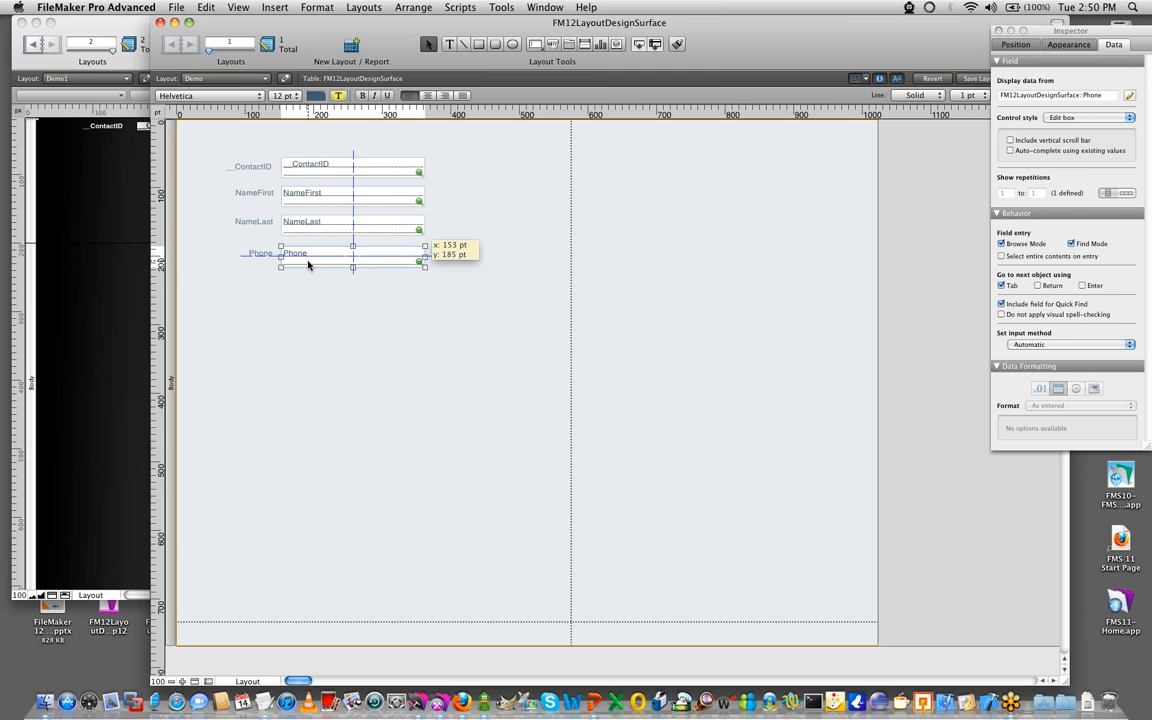
{"action": "left_click_drag", "start_coordinate": [307, 258], "coordinate": [307, 257]}
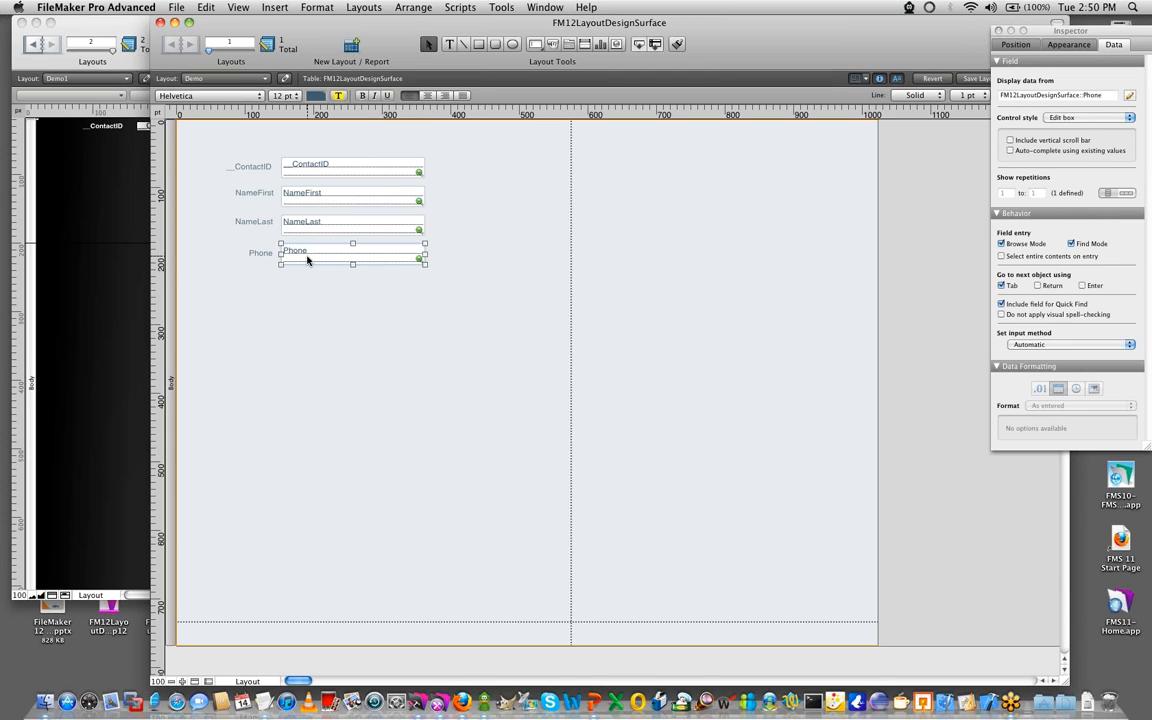
{"action": "left_click", "coordinate": [636, 45]}
{"action": "mouse_move", "coordinate": [344, 300]}
{"action": "left_mouse_down"}
{"action": "mouse_move", "coordinate": [347, 313]}
{"action": "mouse_move", "coordinate": [288, 291]}
{"action": "mouse_move", "coordinate": [285, 277]}
{"action": "left_mouse_up"}
{"action": "left_click", "coordinate": [520, 236]}
{"action": "key", "text": "Return"}
{"action": "left_click", "coordinate": [638, 44]}
{"action": "mouse_move", "coordinate": [380, 345]}
{"action": "left_mouse_down"}
{"action": "mouse_move", "coordinate": [314, 324]}
{"action": "mouse_move", "coordinate": [286, 294]}
{"action": "left_mouse_up"}
{"action": "left_click", "coordinate": [614, 332]}
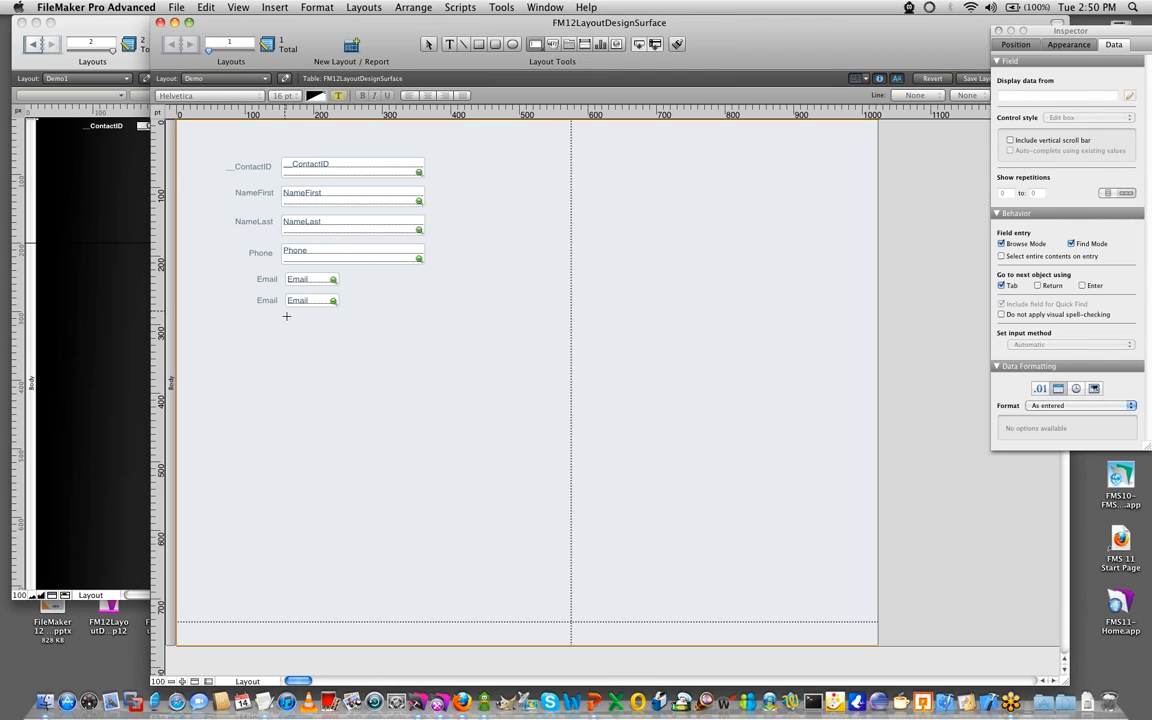
- Draw a labelled DOB field about 198 x 20 pt beneath the Email fields, ending at the other fields' right edge
{"action": "mouse_move", "coordinate": [289, 323]}
{"action": "left_mouse_down"}
{"action": "mouse_move", "coordinate": [398, 318]}
{"action": "mouse_move", "coordinate": [437, 330]}
{"action": "mouse_move", "coordinate": [425, 330]}
{"action": "left_mouse_up"}
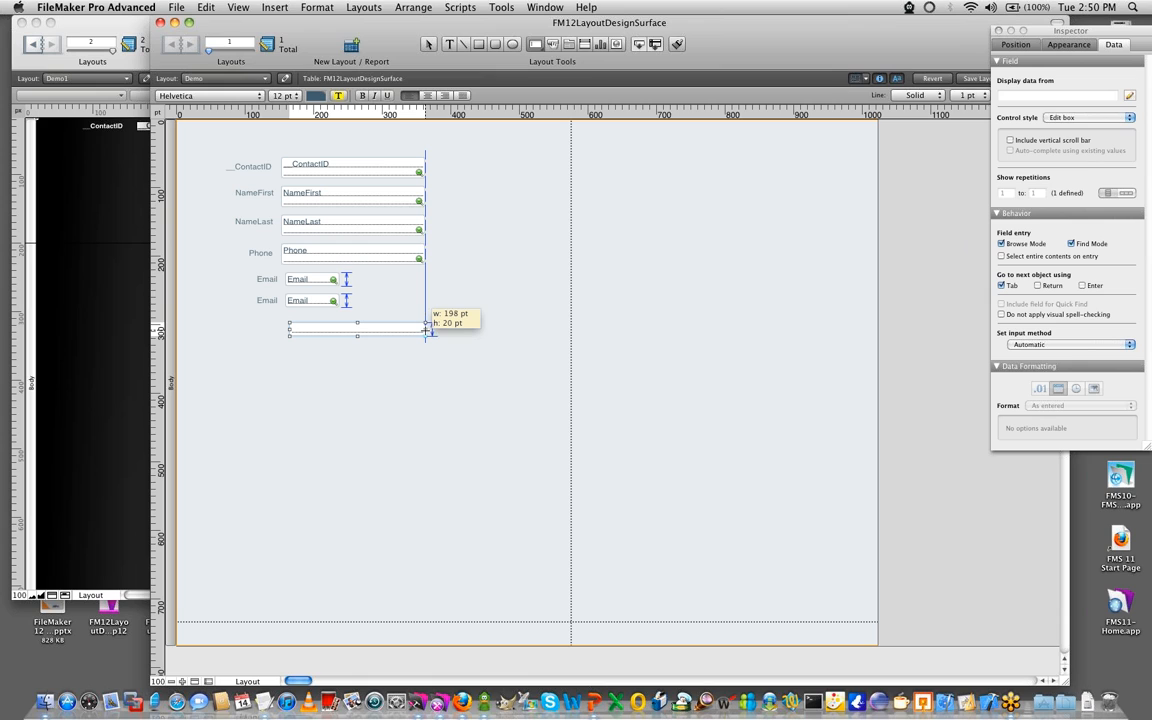
{"action": "left_click_drag", "start_coordinate": [425, 333], "coordinate": [425, 333]}
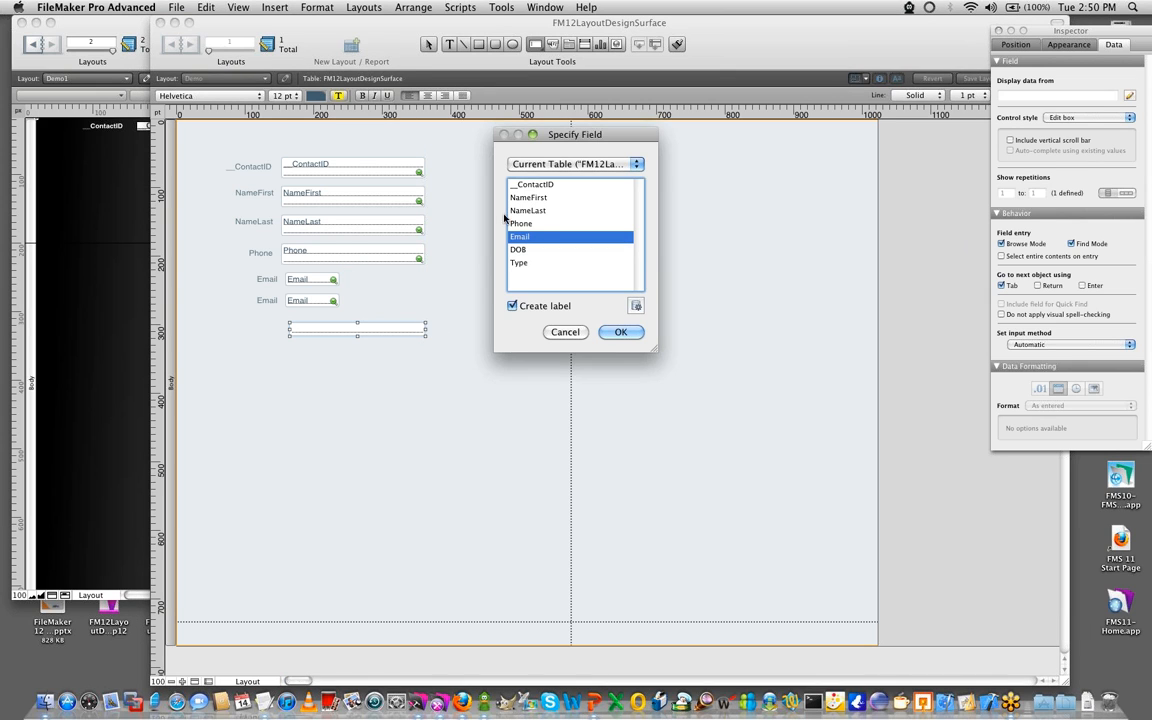
{"action": "double_click", "coordinate": [527, 251]}
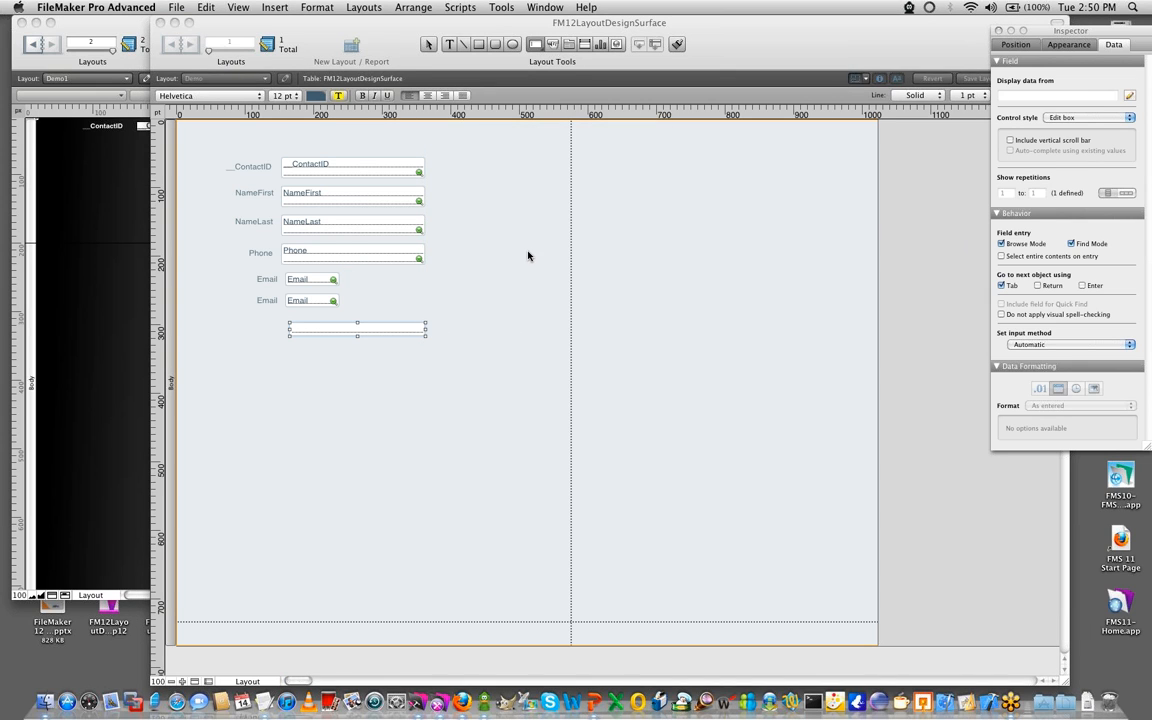
{"action": "left_click", "coordinate": [321, 405]}
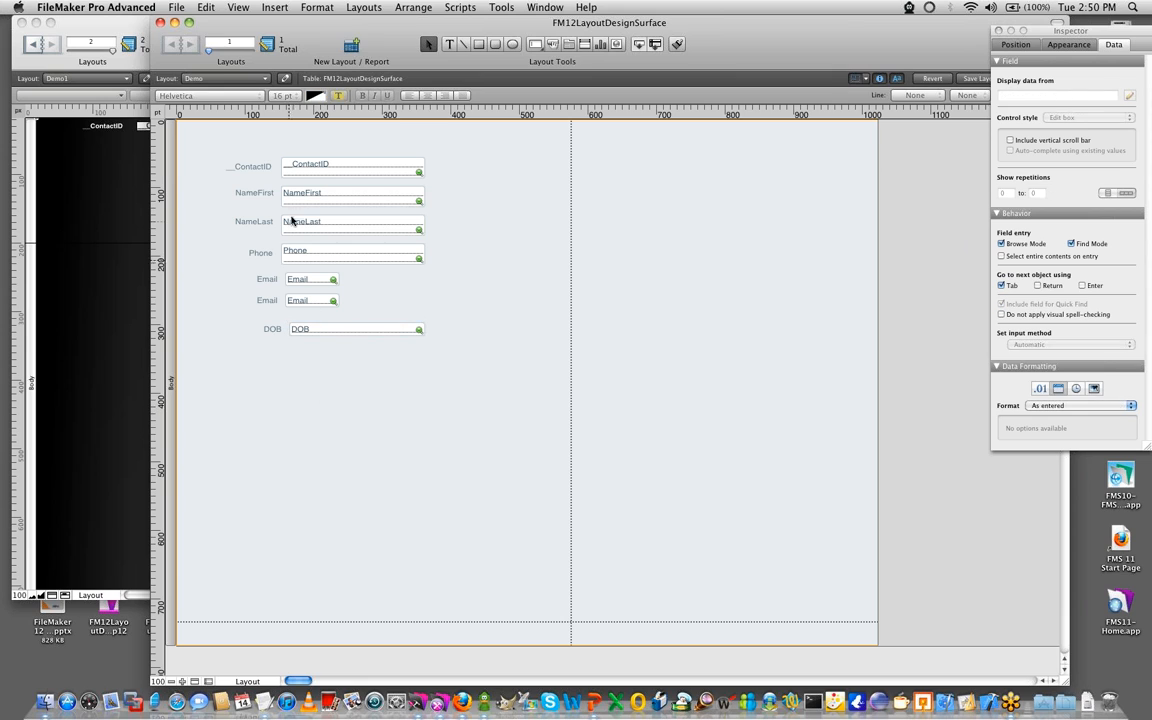
- Align the left edges of all the fields and distribute them evenly in the vertical direction
{"action": "left_click_drag", "start_coordinate": [332, 301], "coordinate": [292, 155]}
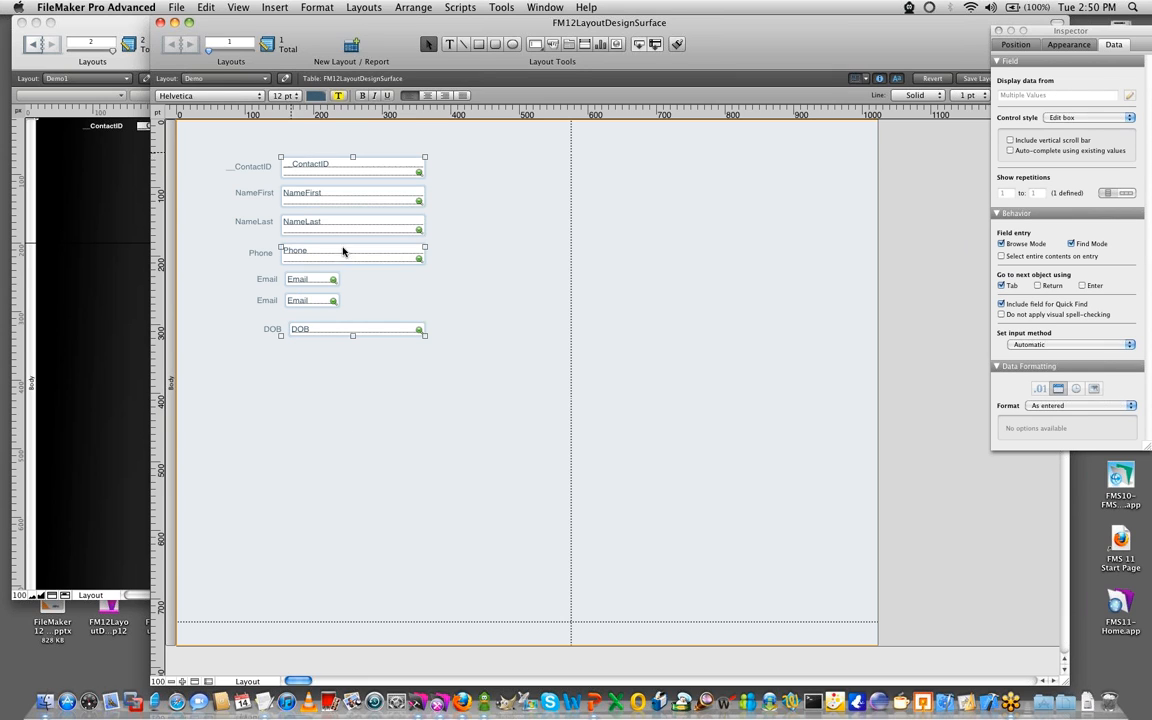
{"action": "left_click", "coordinate": [430, 415]}
{"action": "left_click_drag", "start_coordinate": [460, 393], "coordinate": [322, 158]}
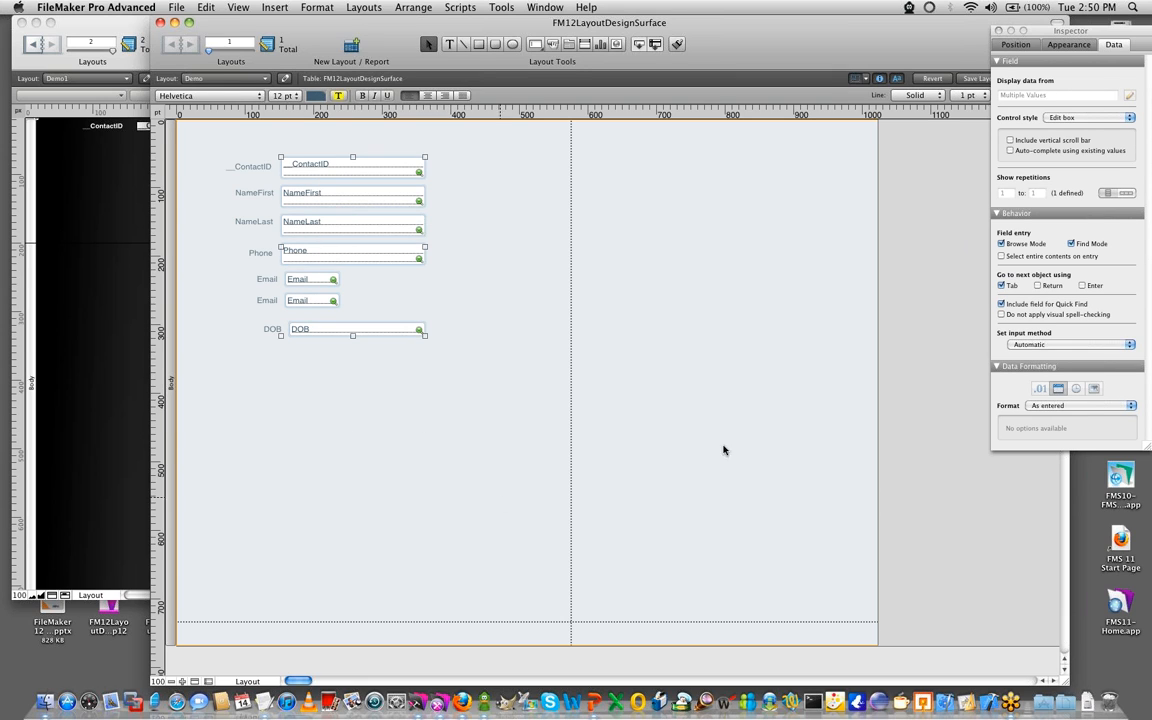
{"action": "left_click", "coordinate": [1016, 46]}
{"action": "left_click", "coordinate": [1007, 321]}
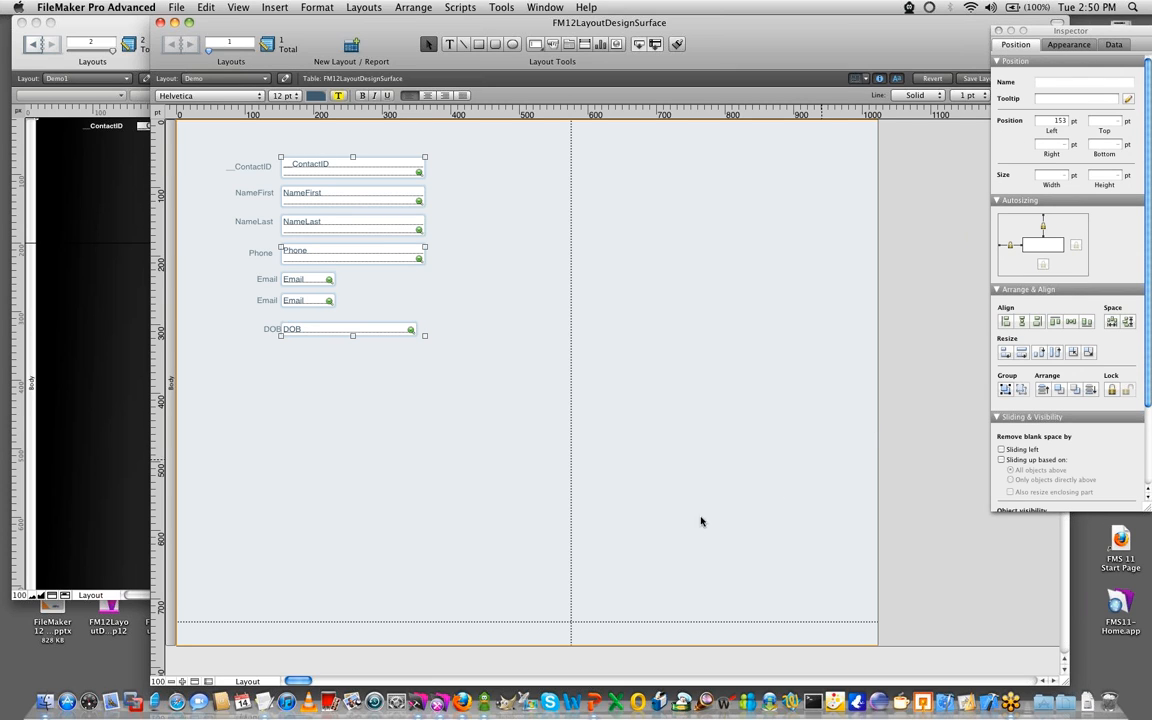
{"action": "left_click", "coordinate": [1119, 322]}
{"action": "left_click", "coordinate": [345, 410]}
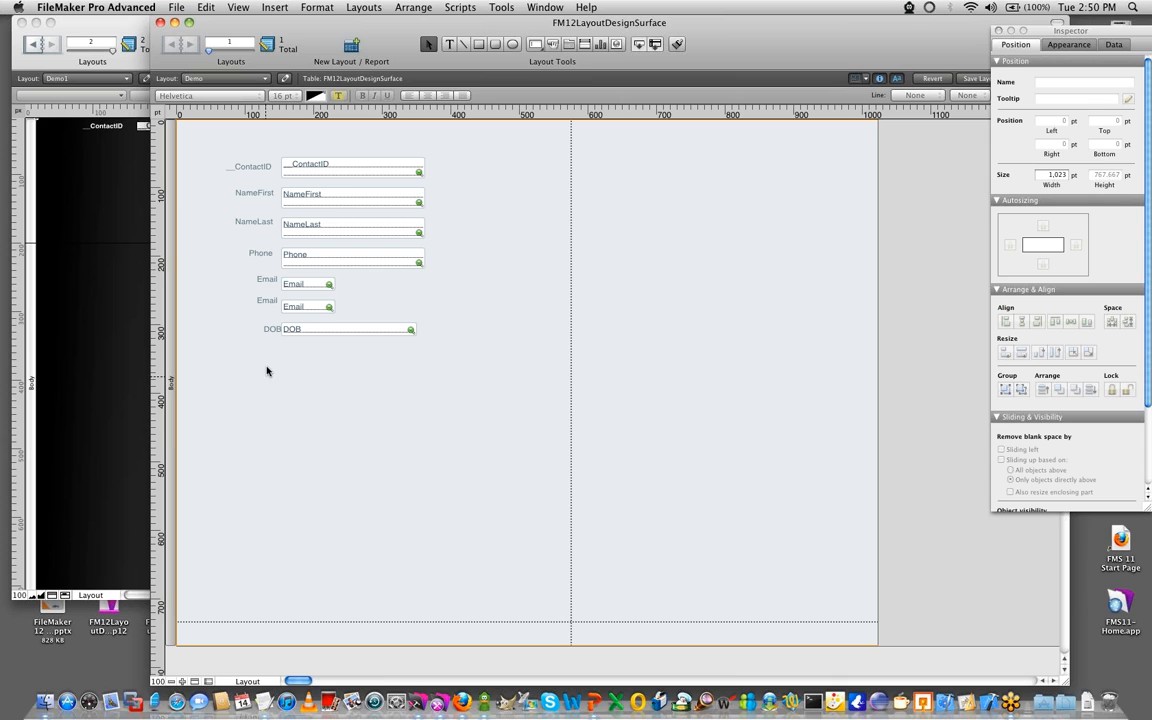
- Reposition the field labels vertically to match their fields and save the layout
{"action": "left_click_drag", "start_coordinate": [268, 300], "coordinate": [263, 194]}
{"action": "left_click", "coordinate": [263, 168]}
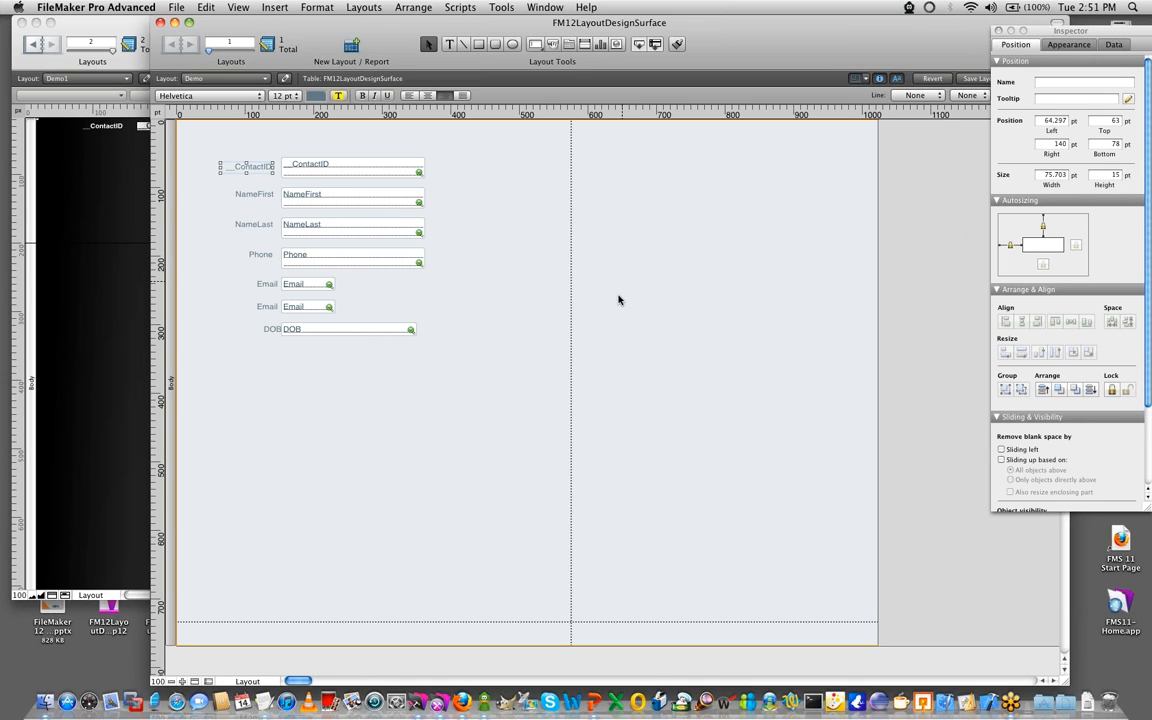
{"action": "left_click", "coordinate": [616, 310]}
{"action": "key", "text": "super+s"}
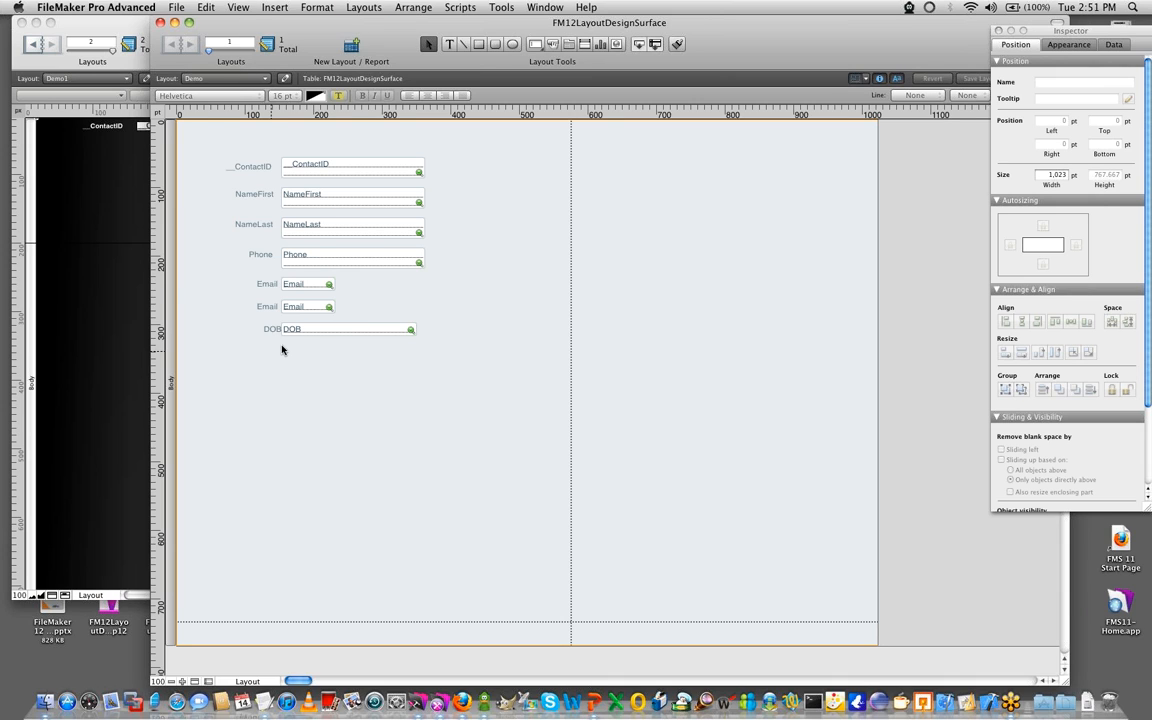
- Right-align all the field labels, shift them to a right edge of 138 pt and save the layout
{"action": "left_click_drag", "start_coordinate": [280, 345], "coordinate": [217, 117]}
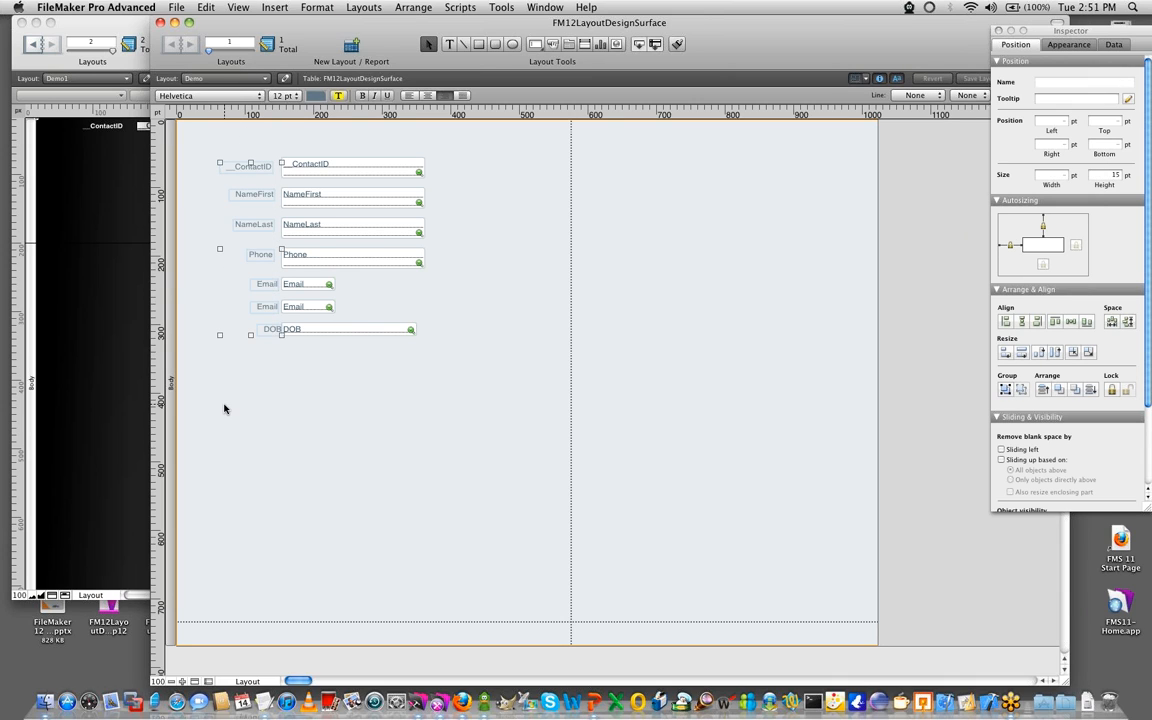
{"action": "key", "text": "super+alt+Right"}
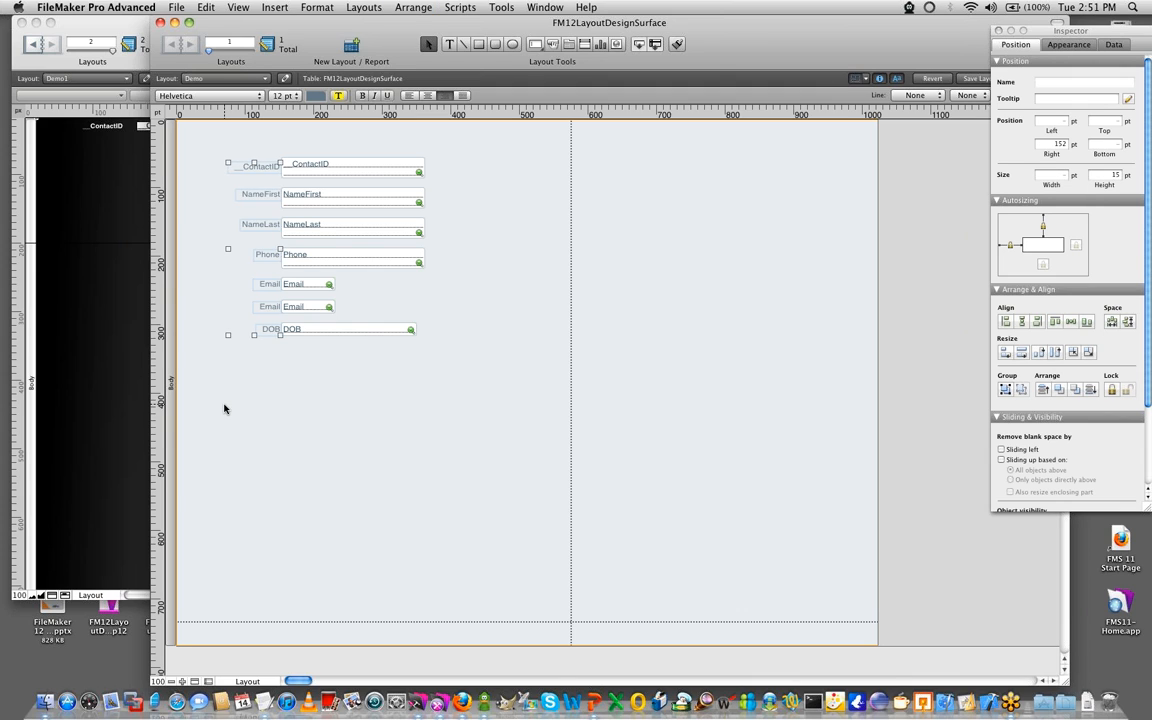
{"action": "left_click", "coordinate": [247, 429]}
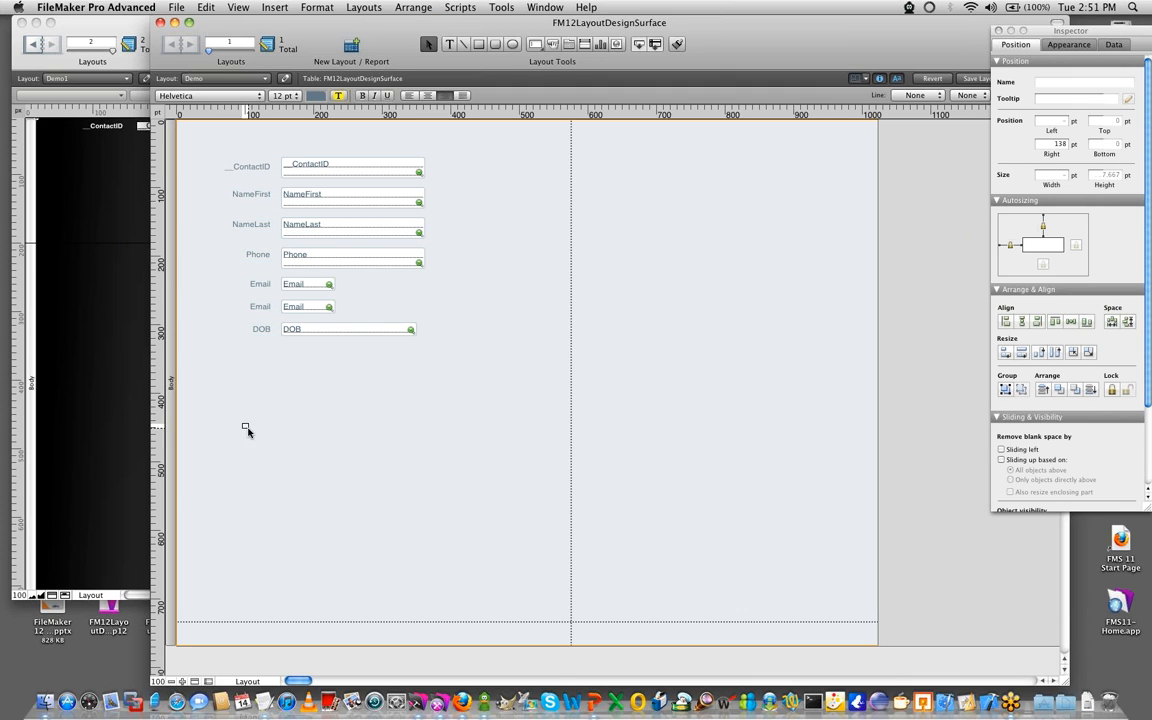
{"action": "key", "text": "super+s"}
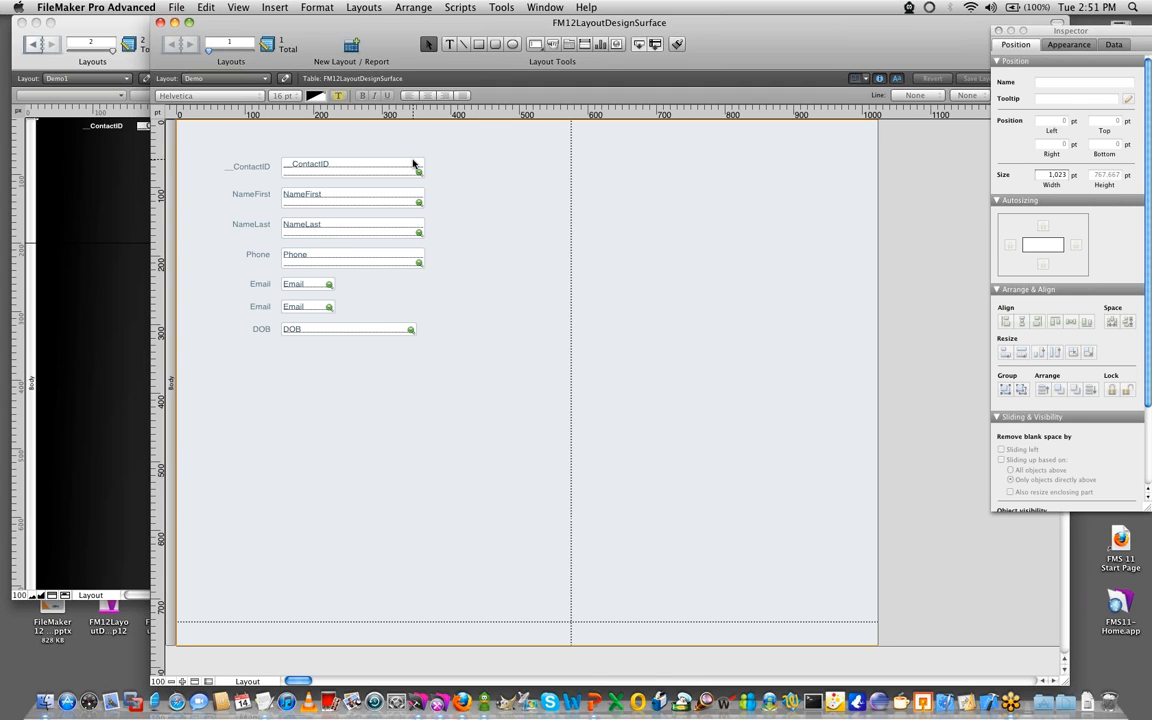
{"action": "left_click", "coordinate": [237, 7]}
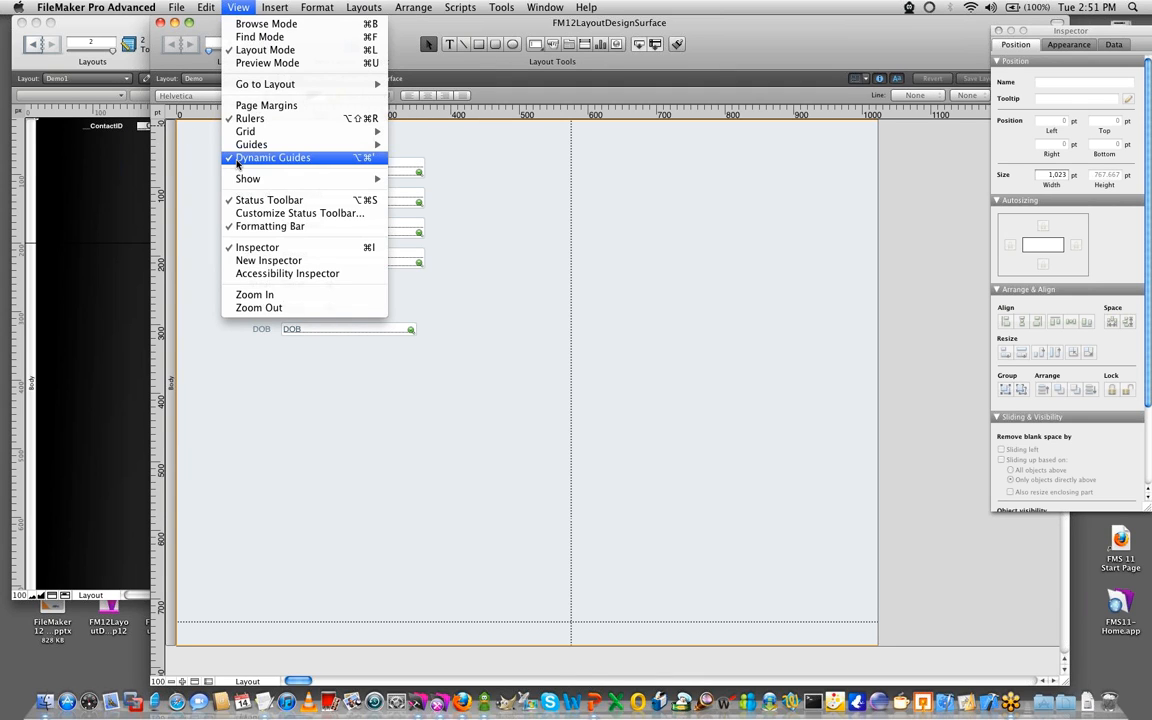
{"action": "left_click", "coordinate": [677, 236]}
{"action": "mouse_move", "coordinate": [380, 204]}
{"action": "left_mouse_down"}
{"action": "mouse_move", "coordinate": [418, 207]}
{"action": "mouse_move", "coordinate": [414, 194]}
{"action": "mouse_move", "coordinate": [381, 202]}
{"action": "left_mouse_up"}
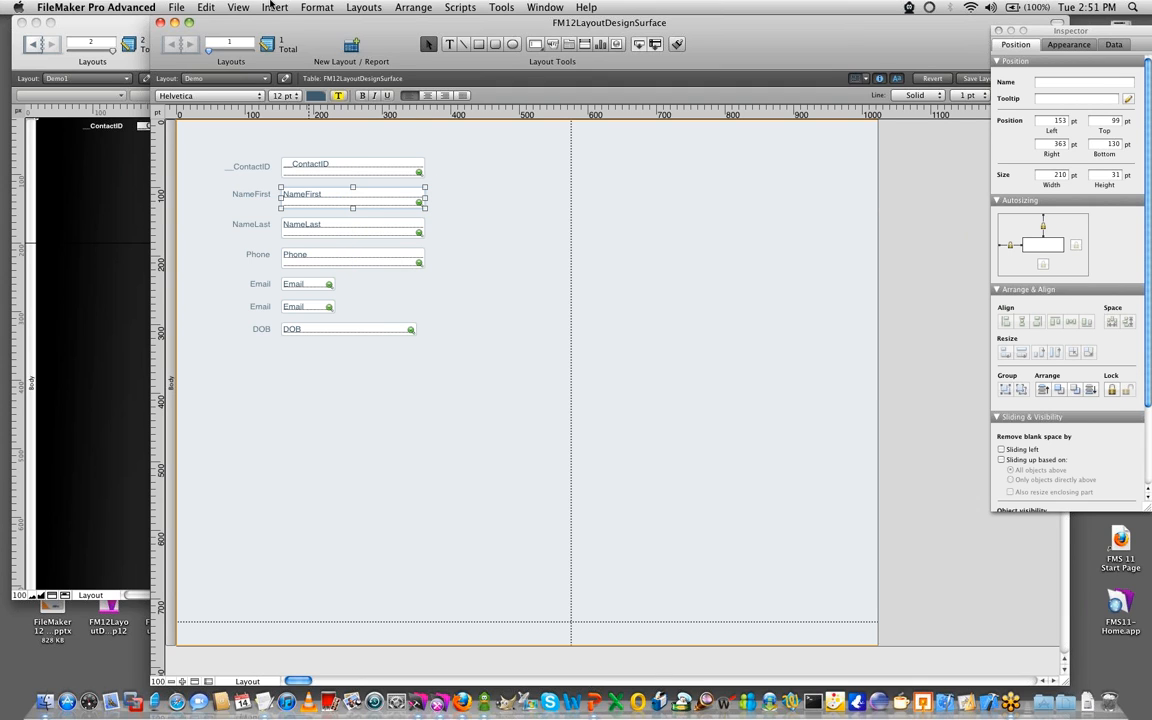
{"action": "left_click", "coordinate": [238, 8]}
{"action": "left_click", "coordinate": [243, 152]}
{"action": "left_click", "coordinate": [488, 267]}
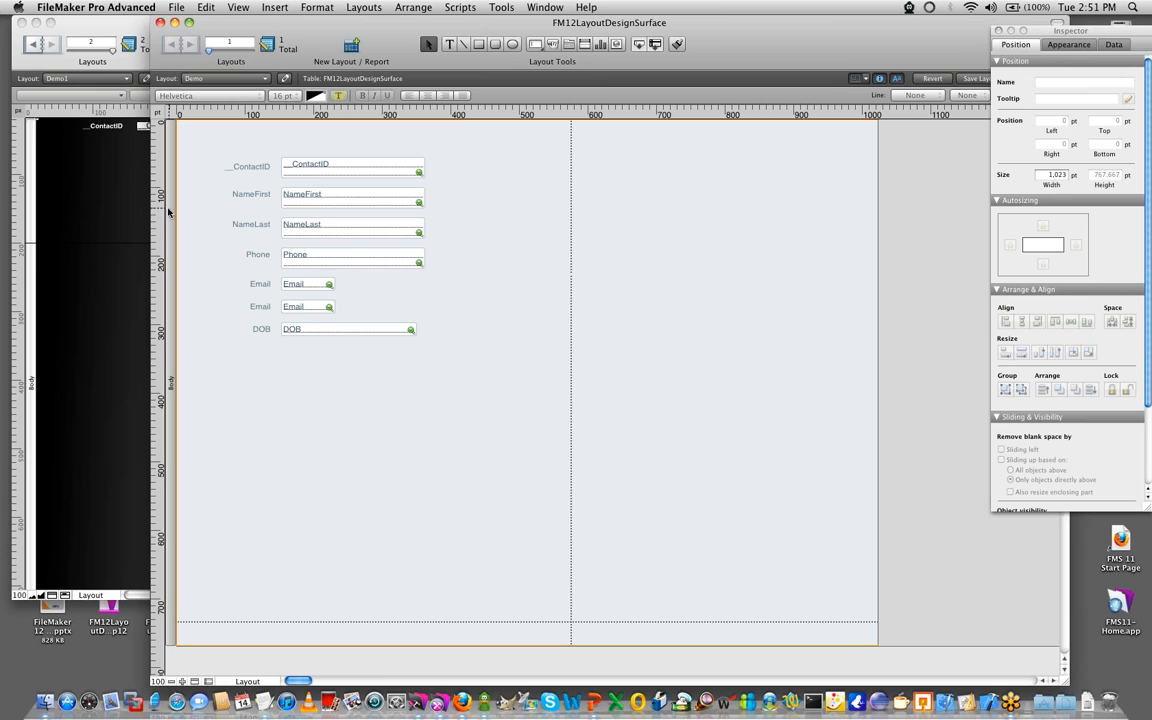
- Add vertical guides at about 137 and 153 pt and two horizontal guides just beneath the DOB field, and save the layout
{"action": "left_click_drag", "start_coordinate": [158, 191], "coordinate": [282, 213]}
{"action": "left_click_drag", "start_coordinate": [160, 198], "coordinate": [270, 218]}
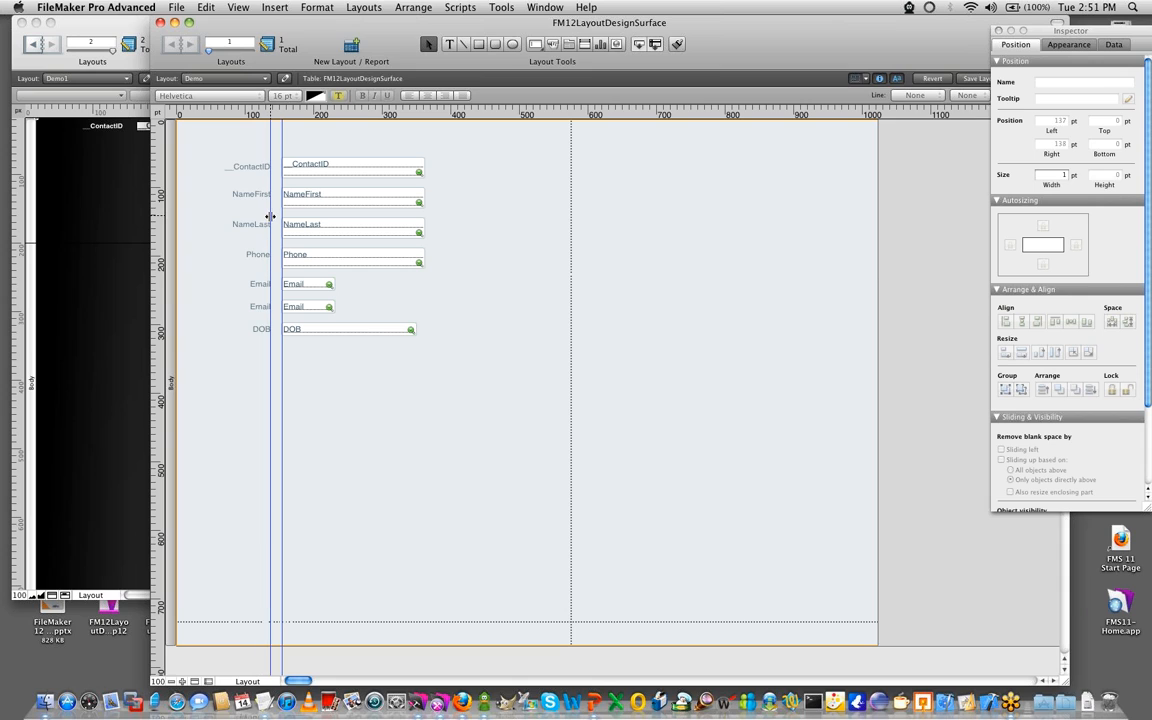
{"action": "left_click_drag", "start_coordinate": [391, 113], "coordinate": [398, 349]}
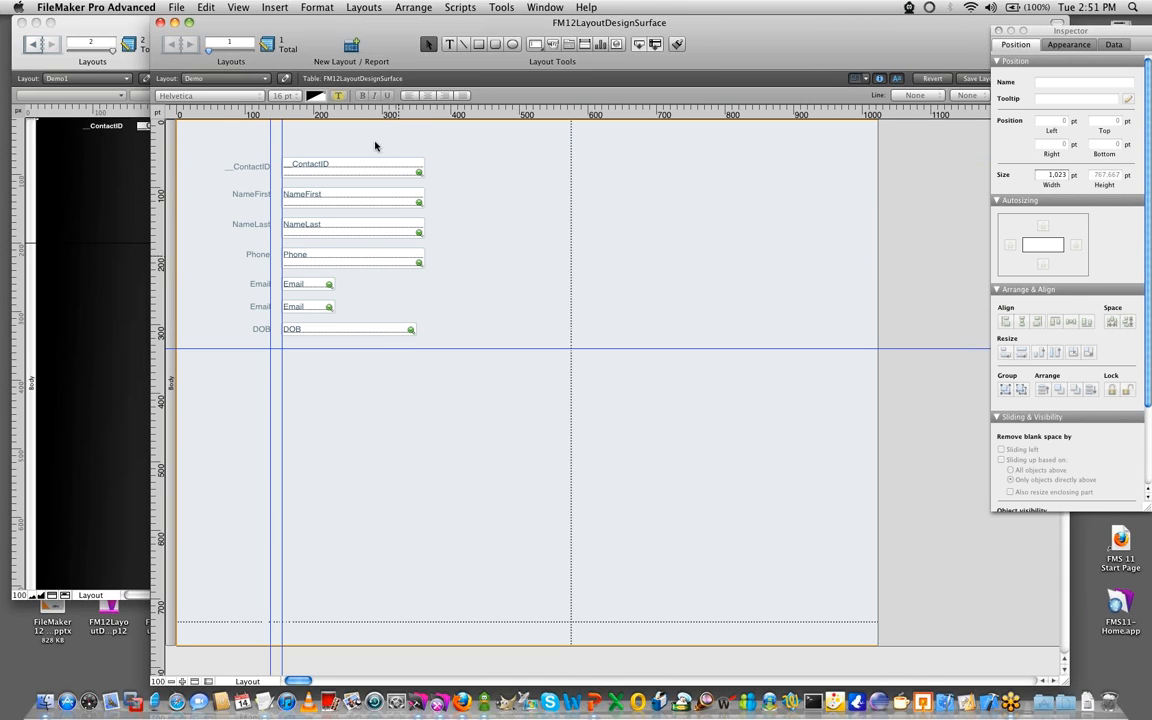
{"action": "left_click_drag", "start_coordinate": [371, 112], "coordinate": [378, 337]}
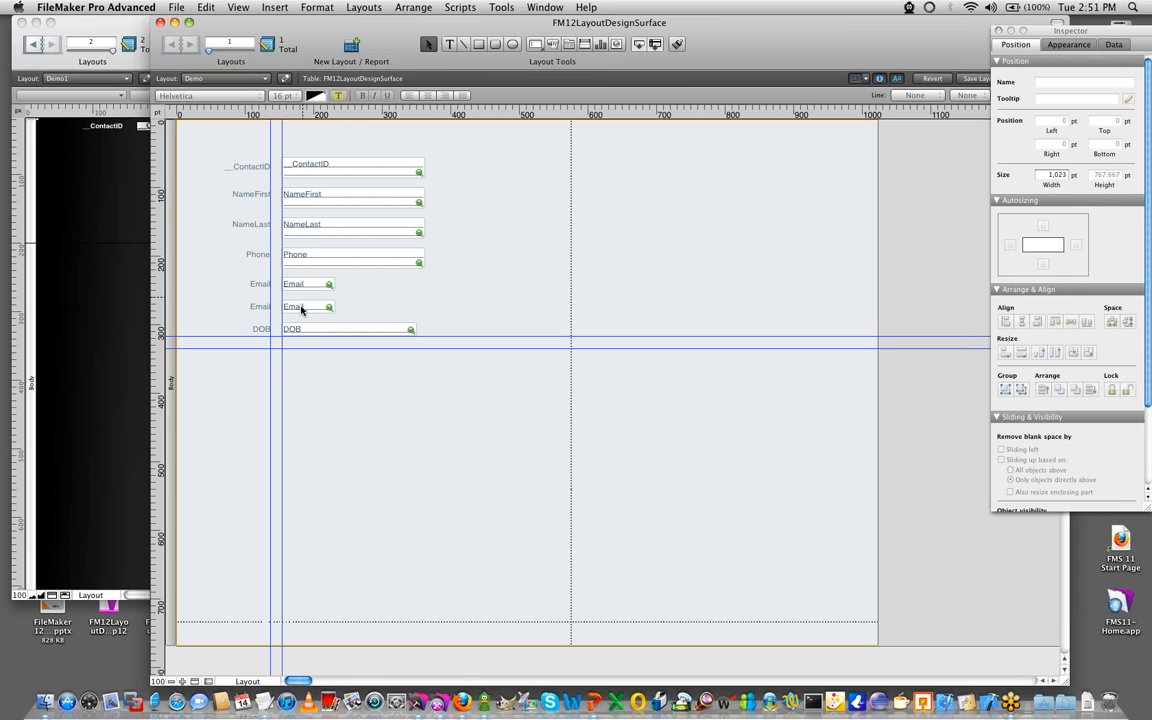
{"action": "right_click", "coordinate": [283, 361]}
{"action": "left_click", "coordinate": [348, 380]}
{"action": "key", "text": "super+s"}
- Move the FM12LayoutDesignSurface window aside and look over the full Demo1 layout in the FM11LayoutDesignSurface window
{"action": "left_click_drag", "start_coordinate": [535, 27], "coordinate": [397, 27]}
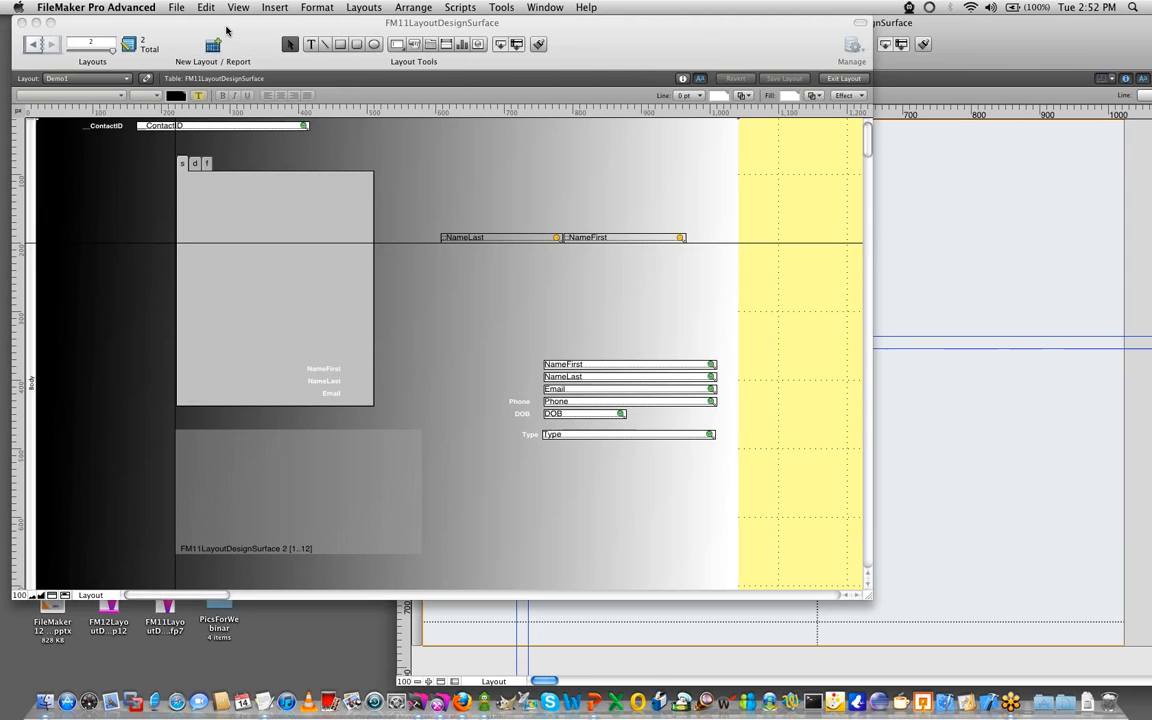
{"action": "scroll", "coordinate": [85, 468], "scroll_direction": "down", "scroll_amount": 5}
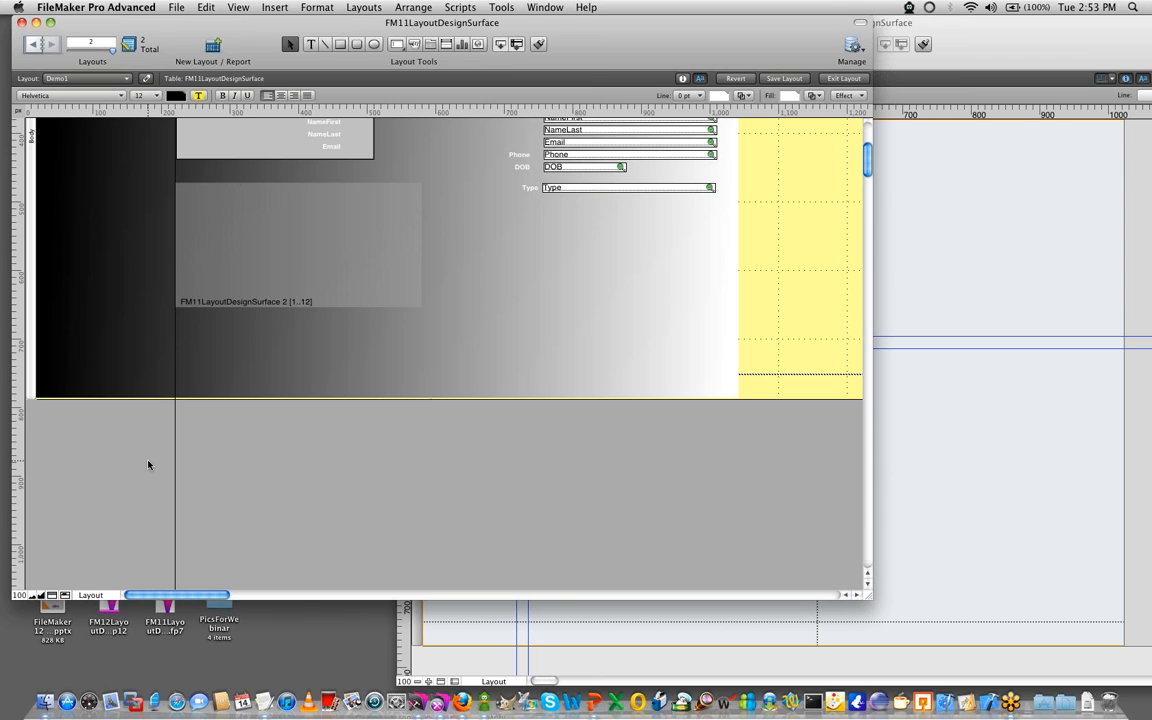
{"action": "scroll", "coordinate": [150, 467], "scroll_direction": "up", "scroll_amount": 5}
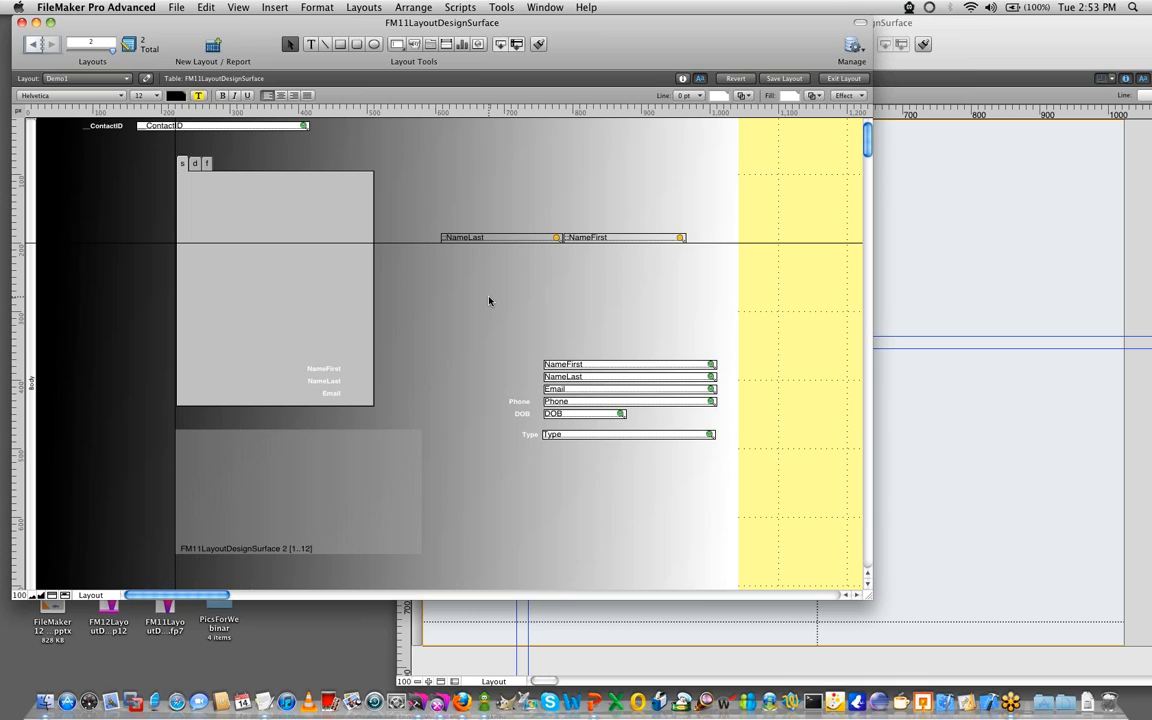
- Close the FM11LayoutDesignSurface file without saving its layout changes
{"action": "left_click", "coordinate": [491, 300]}
{"action": "left_click", "coordinate": [766, 280]}
{"action": "key", "text": "super+w"}
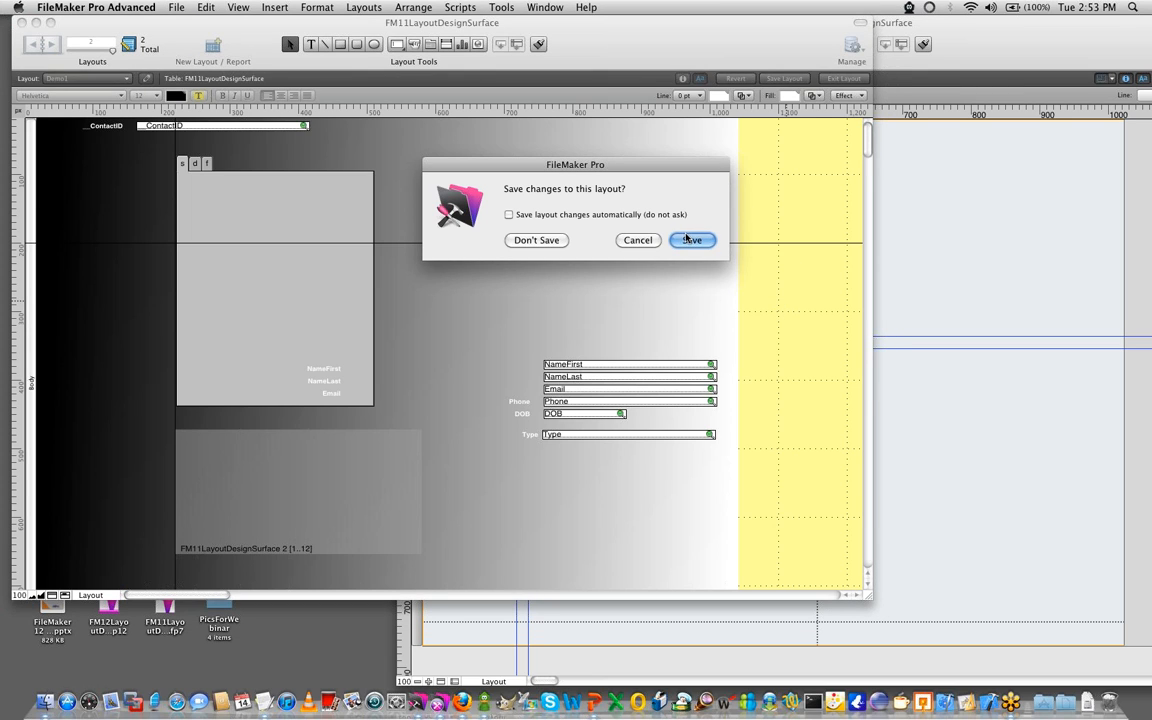
{"action": "left_click", "coordinate": [525, 240]}
{"action": "left_click", "coordinate": [580, 321]}
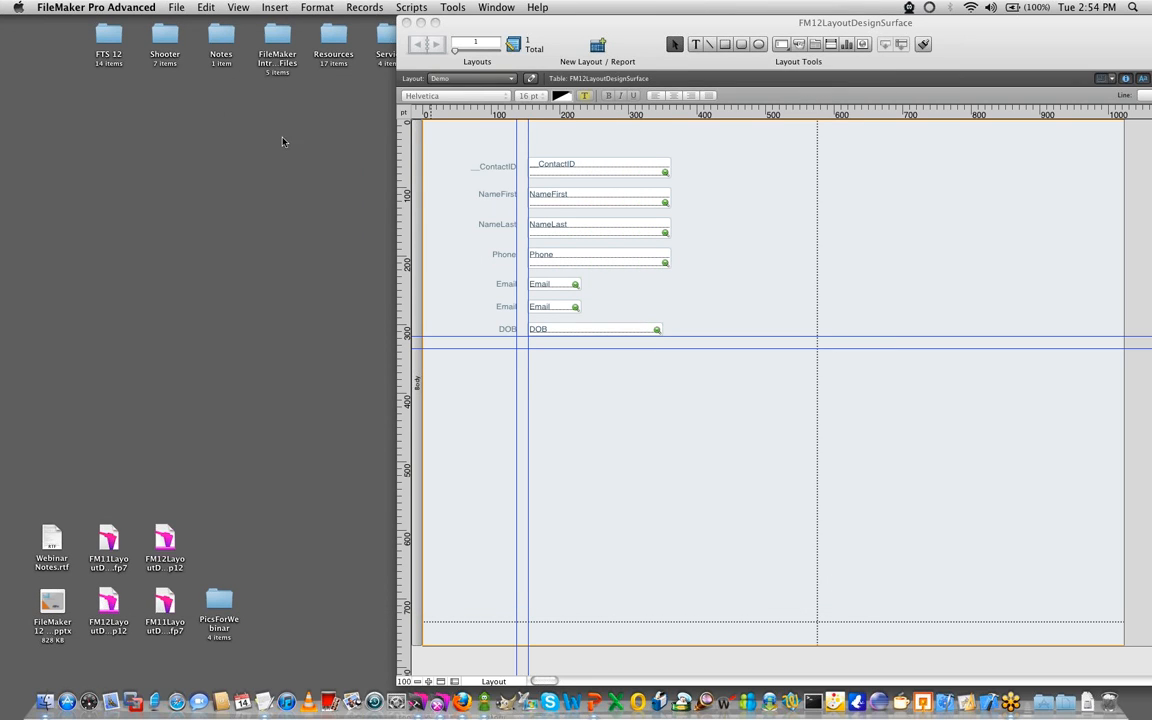
- Bring the FM12LayoutDesignSurface window forward, place it beside the Inspector, and briefly hide and restore its status toolbar
{"action": "left_click", "coordinate": [204, 123]}
{"action": "left_click", "coordinate": [815, 270]}
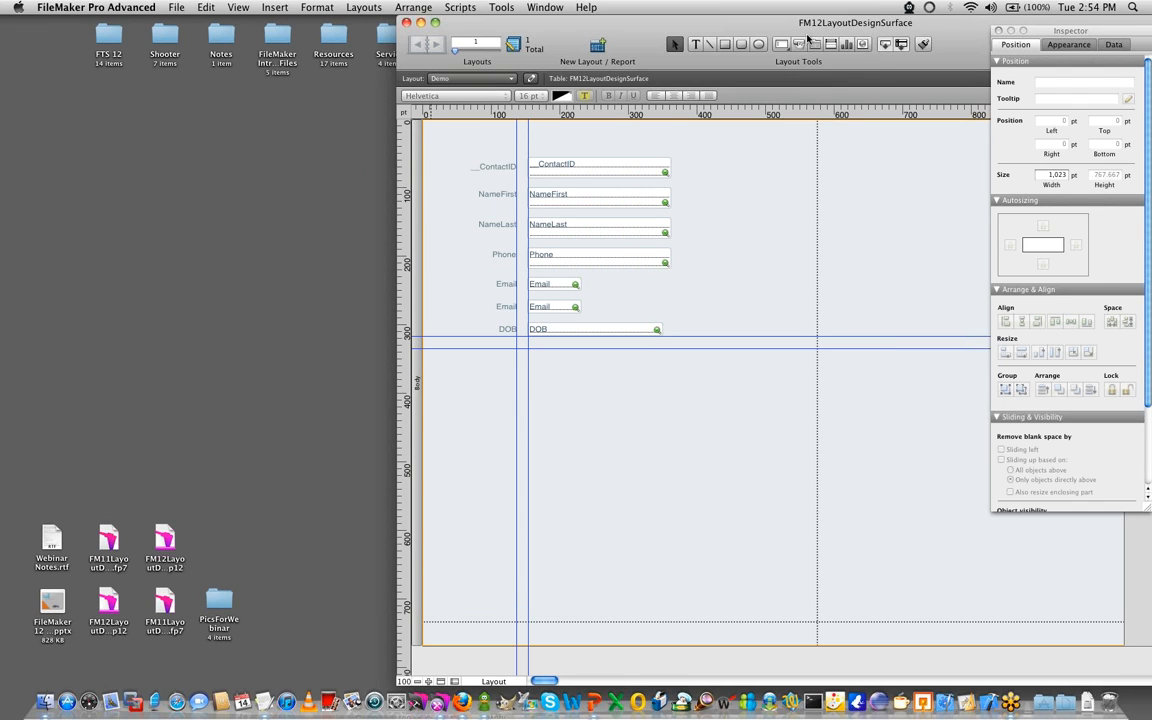
{"action": "left_click_drag", "start_coordinate": [811, 27], "coordinate": [476, 26]}
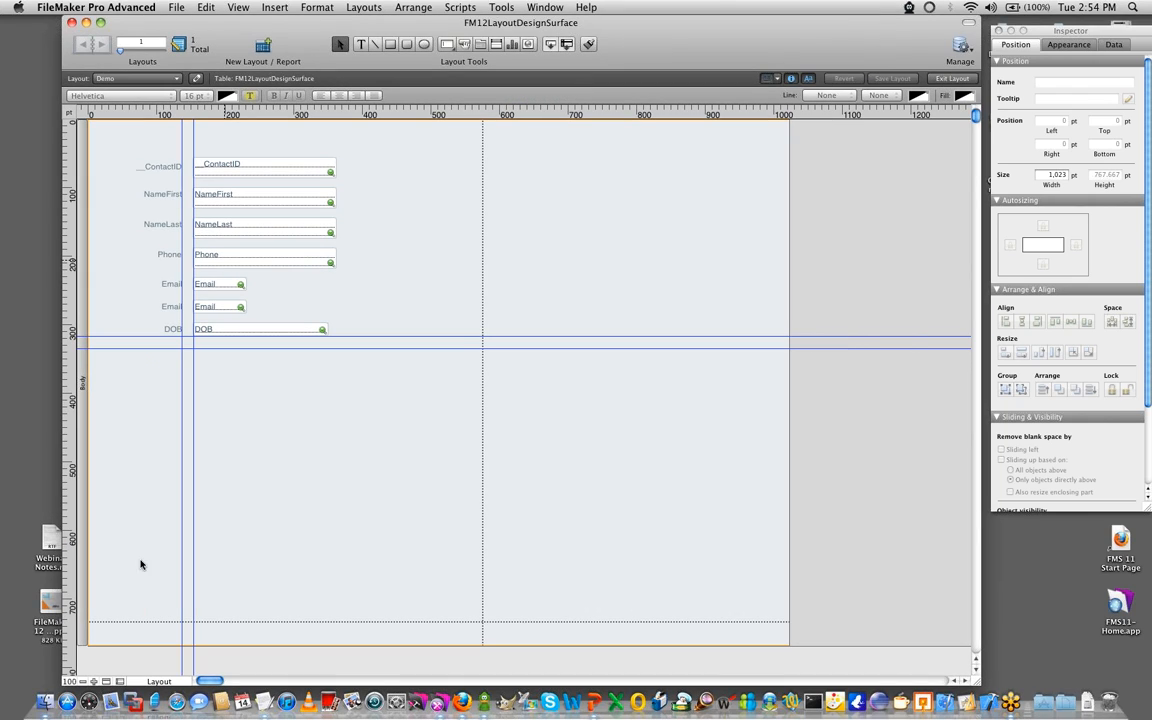
{"action": "left_click", "coordinate": [107, 681]}
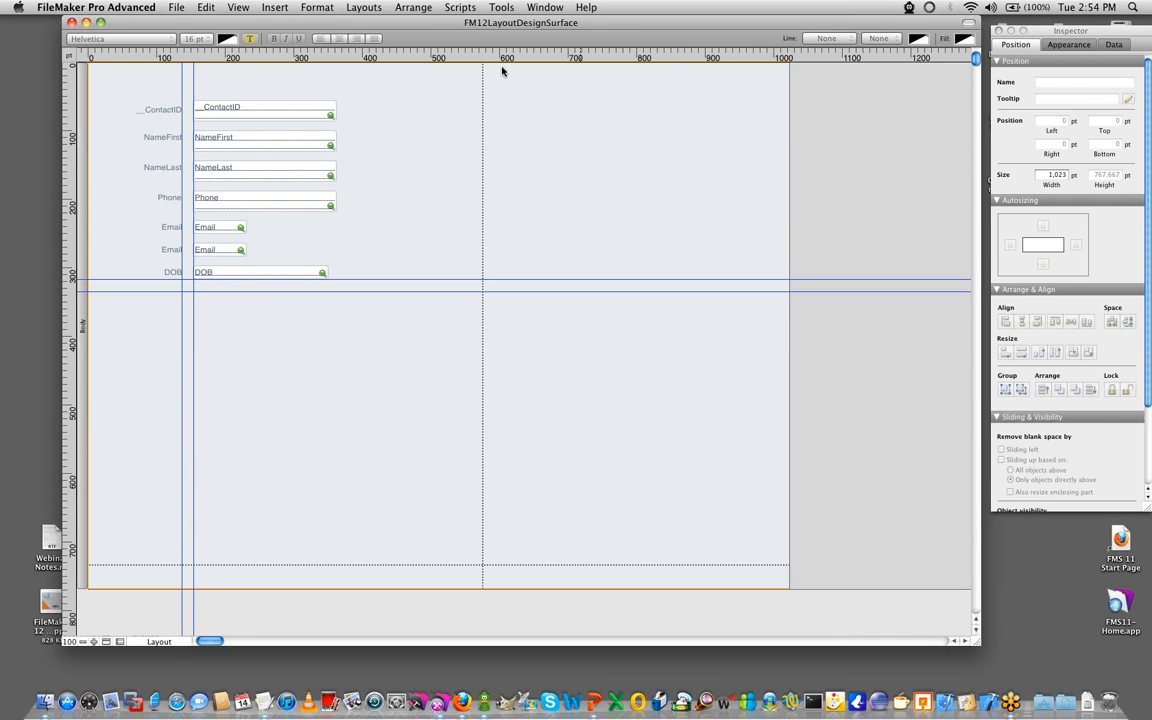
{"action": "left_click", "coordinate": [107, 641]}
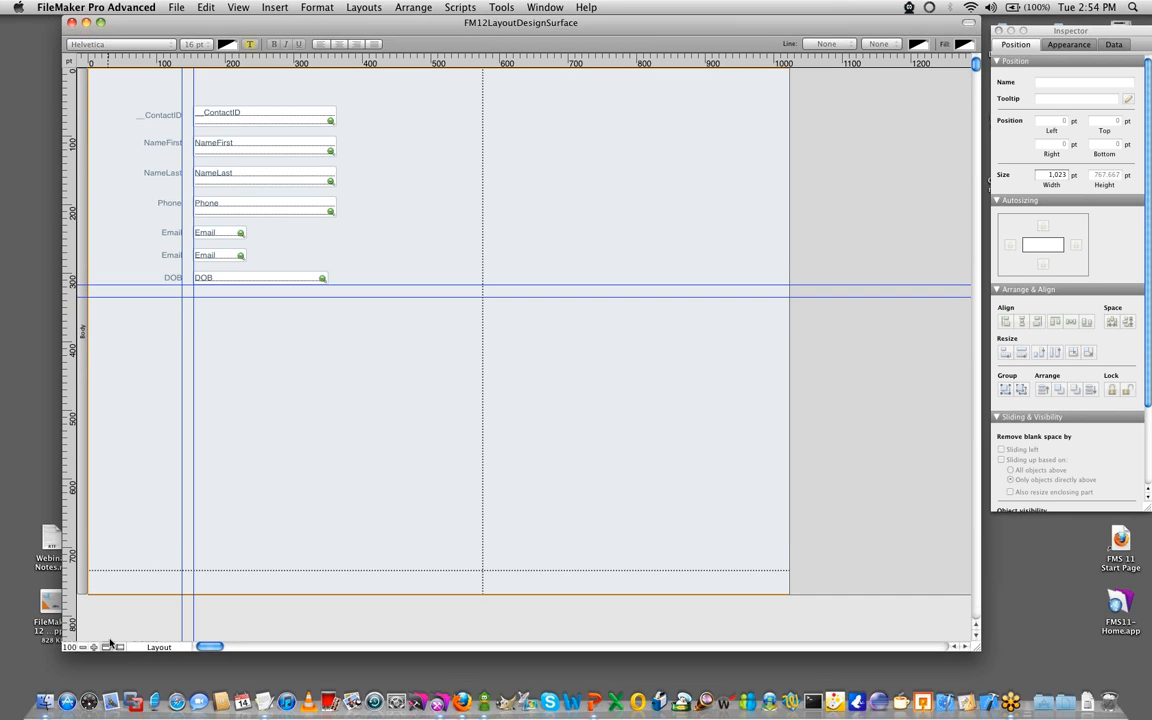
- Review the desktop, iPhone and iPad screen size presets for the layout without choosing another one
{"action": "left_click", "coordinate": [770, 78]}
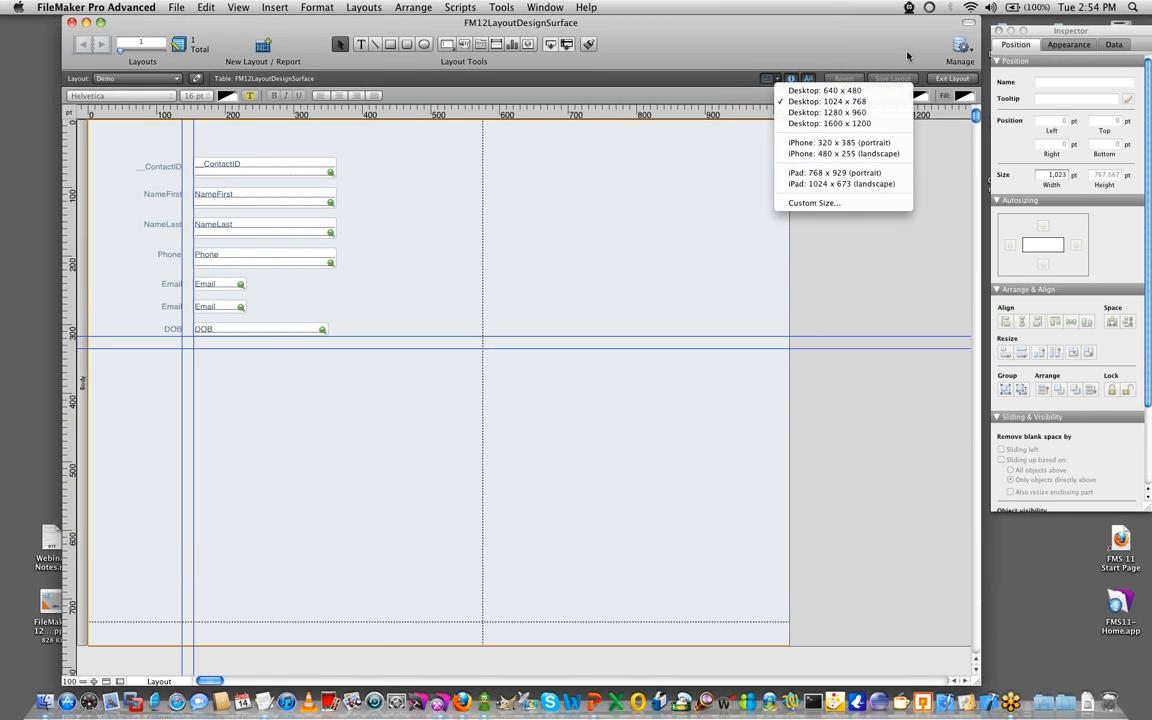
{"action": "left_click", "coordinate": [830, 45]}
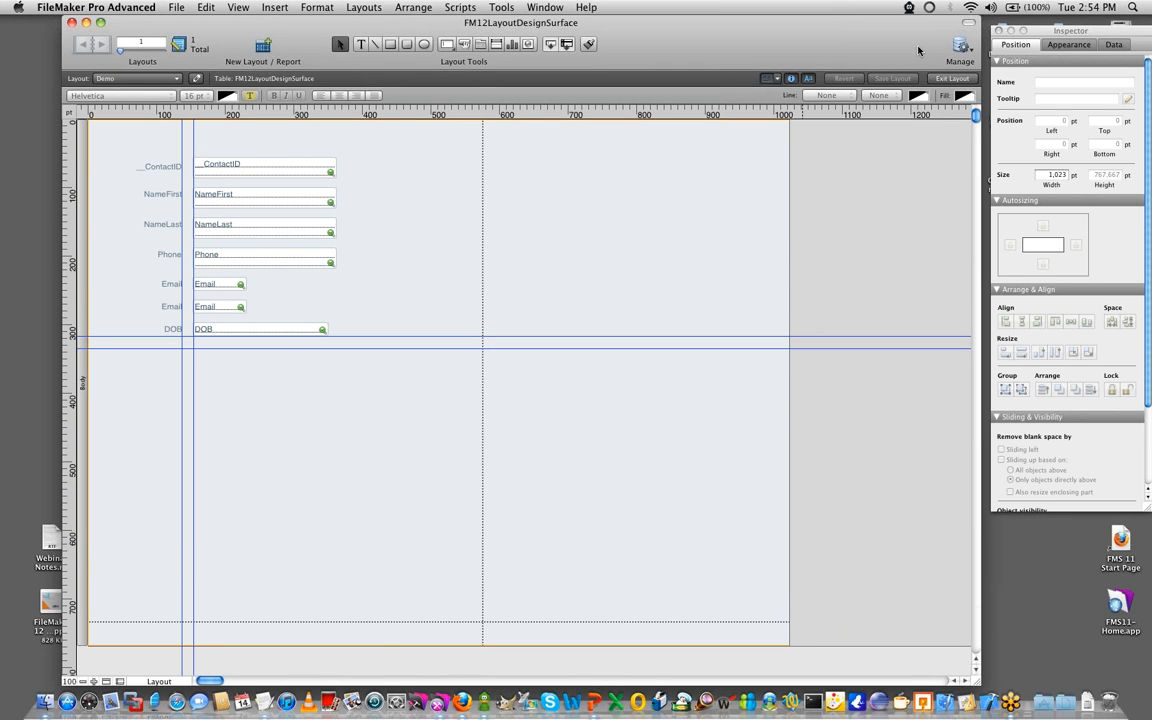
{"action": "left_click", "coordinate": [778, 79]}
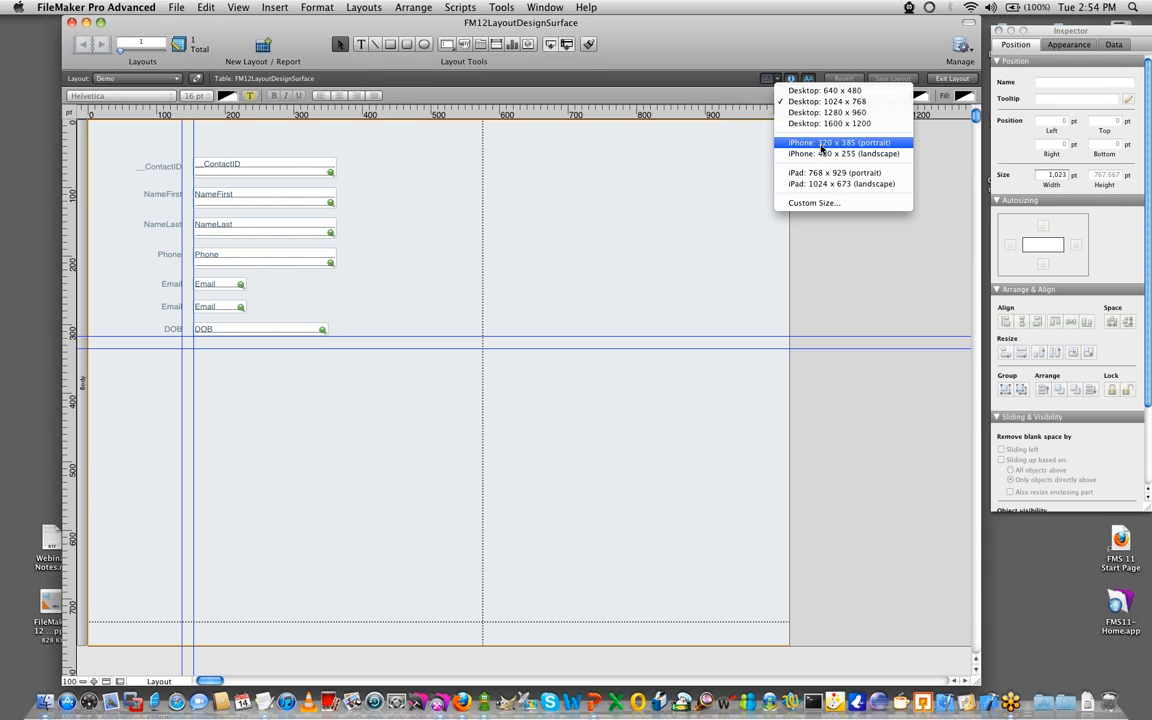
{"action": "left_click", "coordinate": [596, 254]}
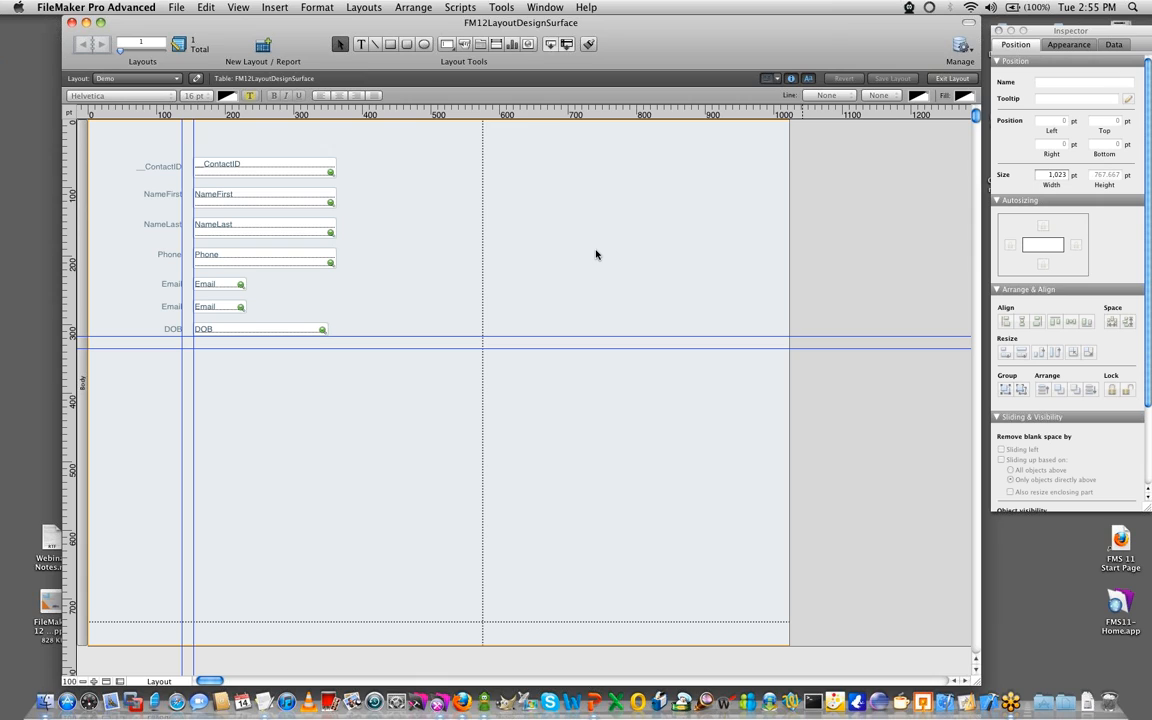
- Select the Phone field and turn on dynamic guides for the layout
{"action": "left_click", "coordinate": [1050, 35]}
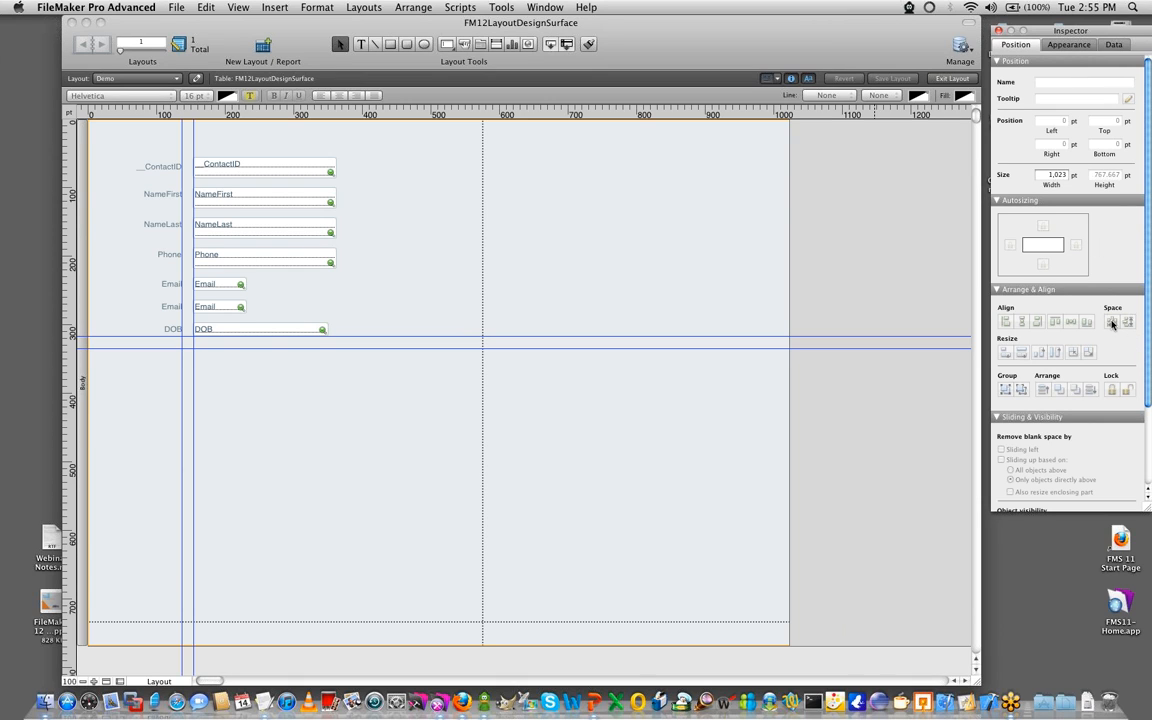
{"action": "left_click", "coordinate": [380, 372]}
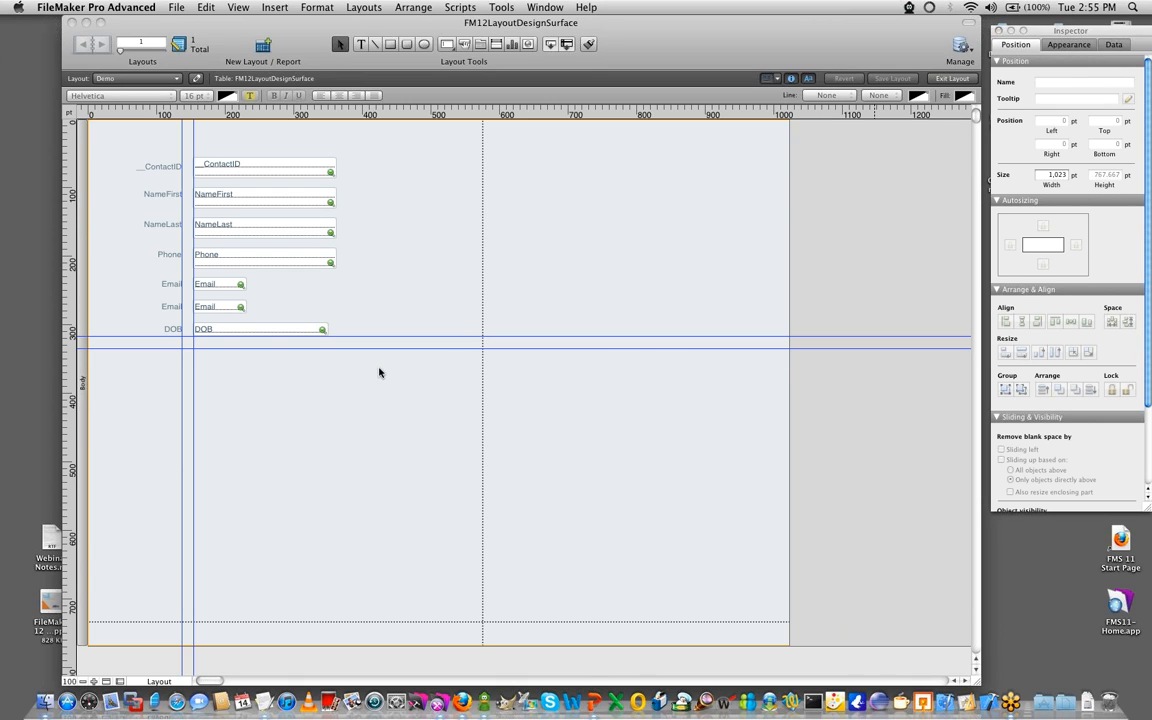
{"action": "left_click", "coordinate": [214, 258]}
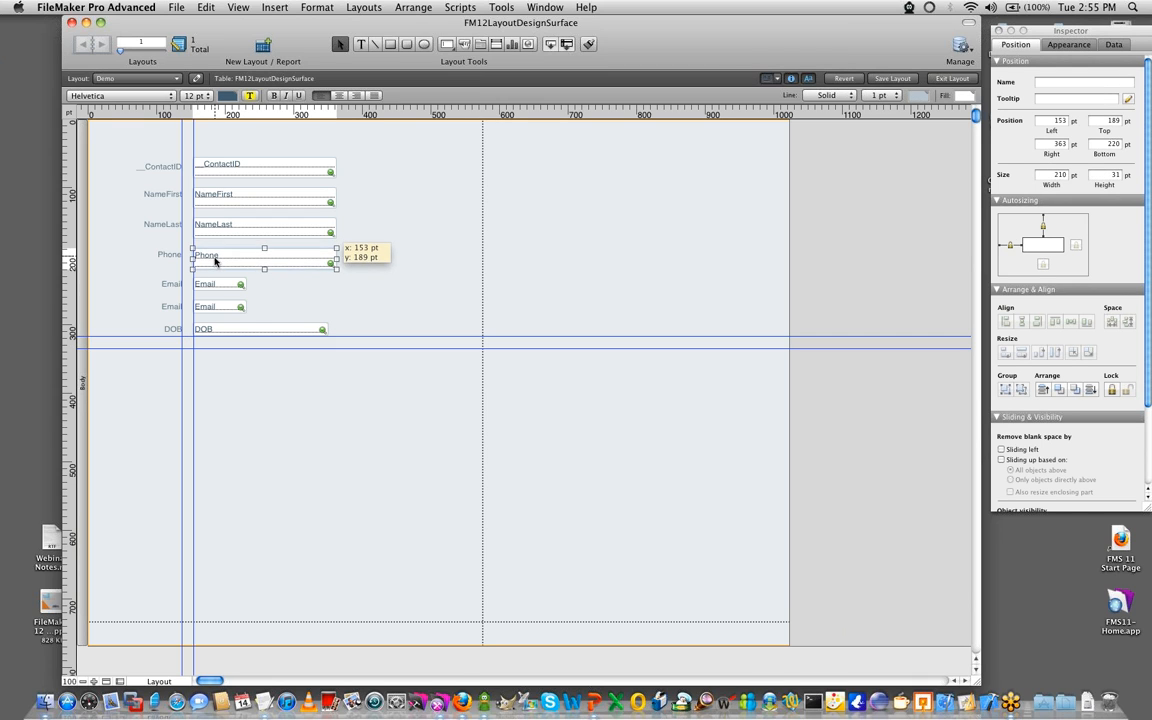
{"action": "left_click", "coordinate": [204, 7]}
{"action": "mouse_move", "coordinate": [238, 7]}
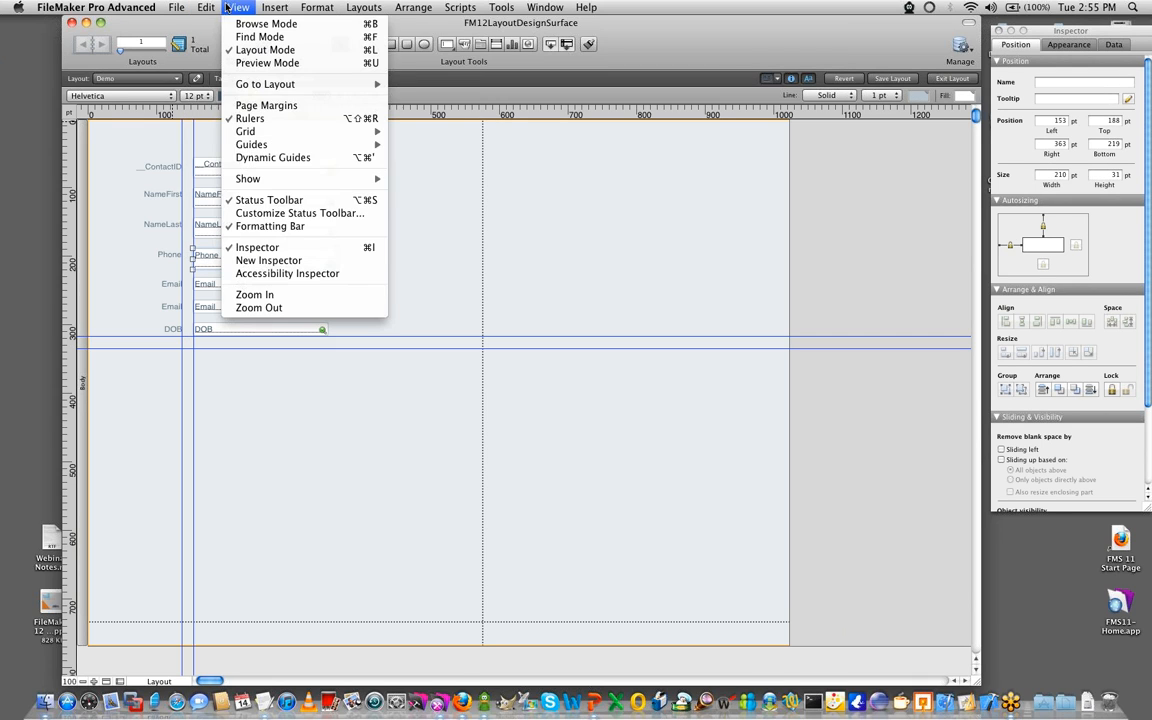
{"action": "left_click", "coordinate": [242, 158]}
- Reposition the Phone field with the dynamic guides to a left of 153 pt and a top of 187 pt
{"action": "left_click_drag", "start_coordinate": [234, 249], "coordinate": [257, 268]}
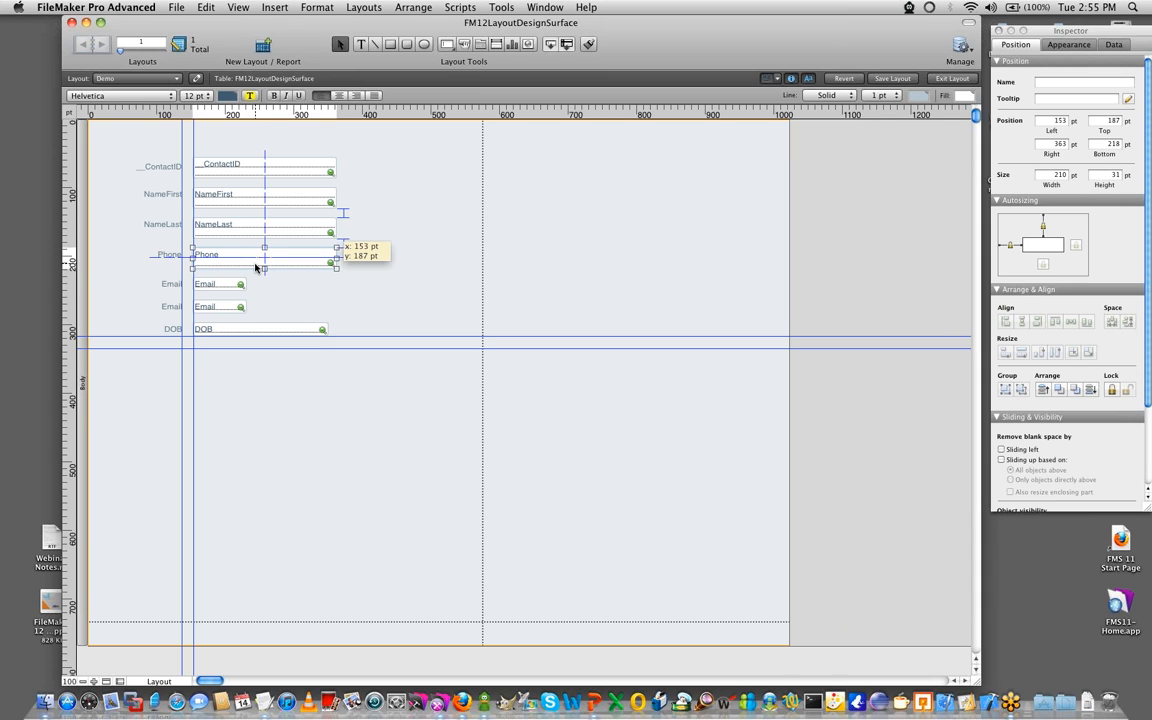
{"action": "left_click", "coordinate": [309, 233]}
{"action": "left_click_drag", "start_coordinate": [308, 233], "coordinate": [308, 233]}
{"action": "left_click", "coordinate": [412, 239]}
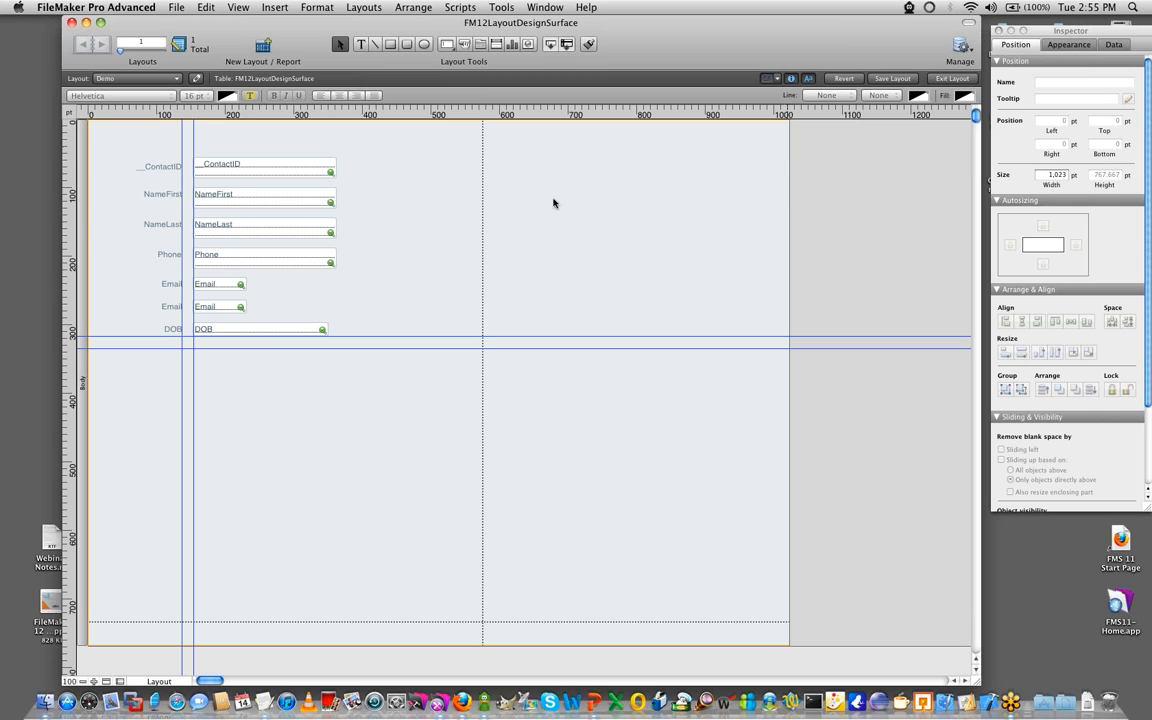
- Inspect the custom color picker for the NameFirst field's line color and close it without choosing a color
{"action": "left_click", "coordinate": [220, 195]}
{"action": "left_click", "coordinate": [928, 97]}
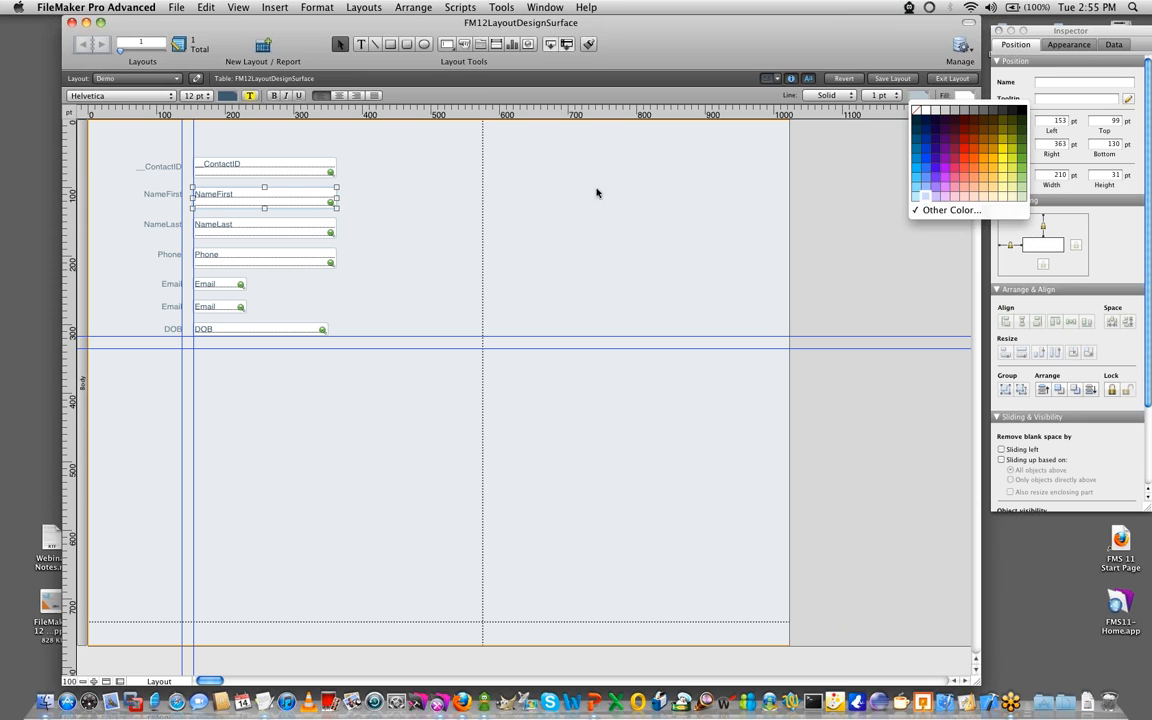
{"action": "left_click", "coordinate": [982, 210]}
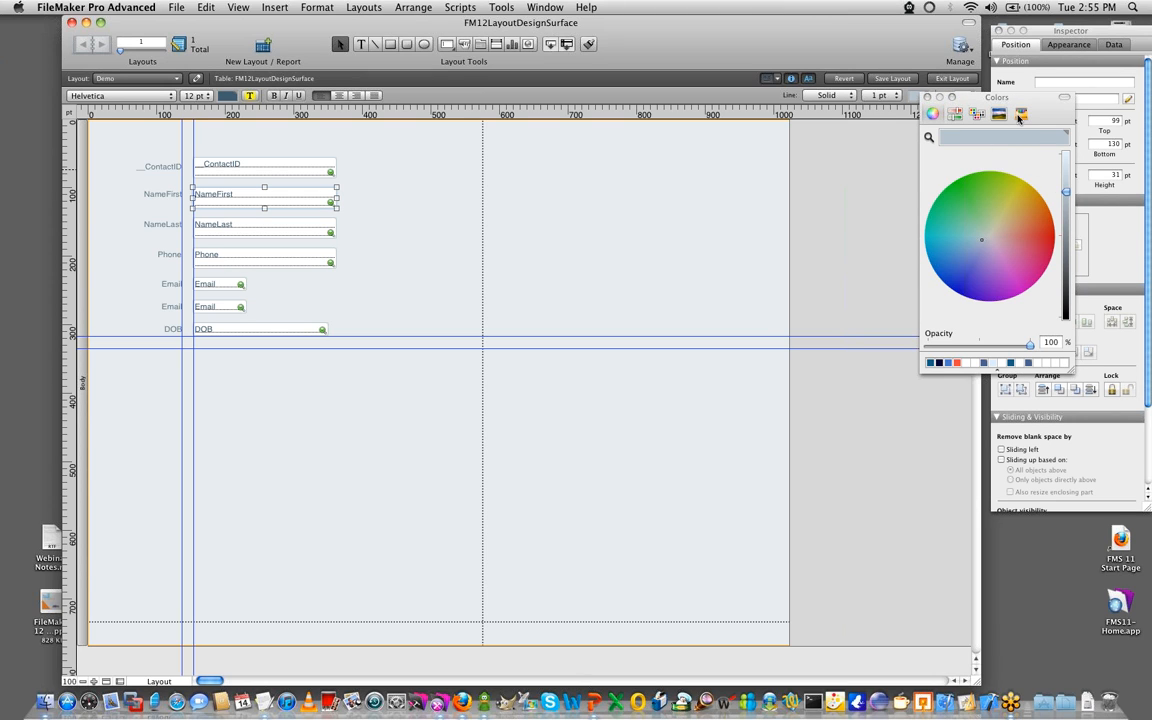
{"action": "left_click_drag", "start_coordinate": [1005, 100], "coordinate": [840, 119]}
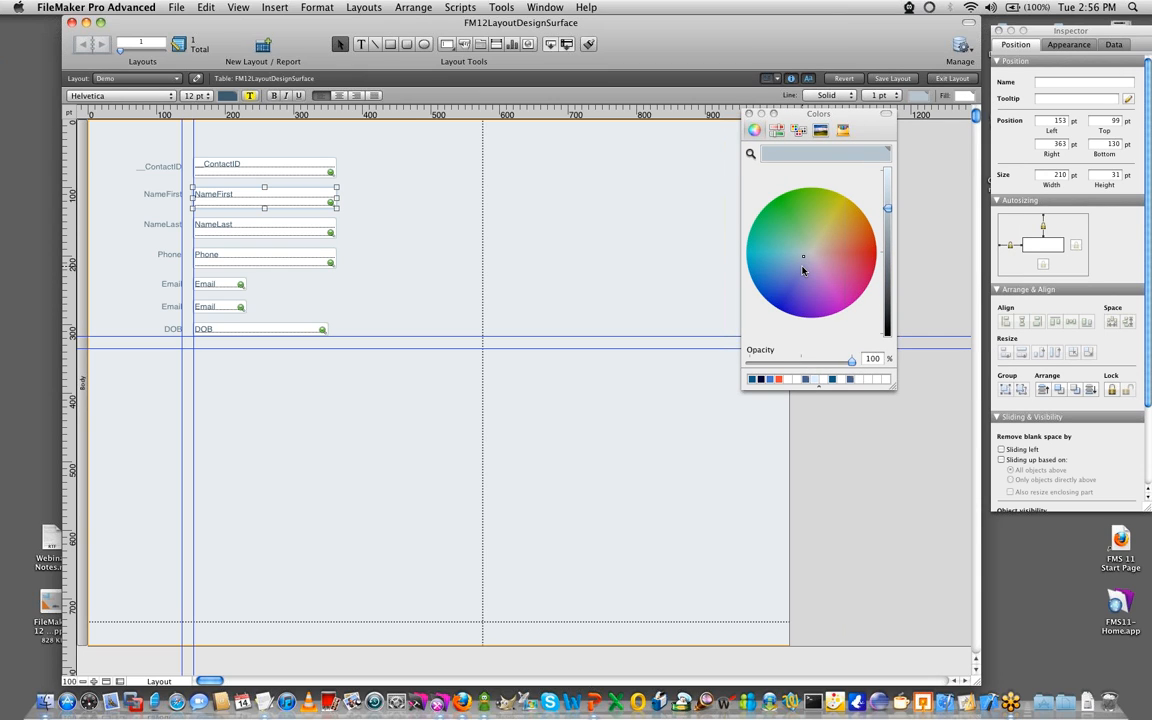
{"action": "left_click", "coordinate": [648, 252]}
{"action": "left_click", "coordinate": [750, 114]}
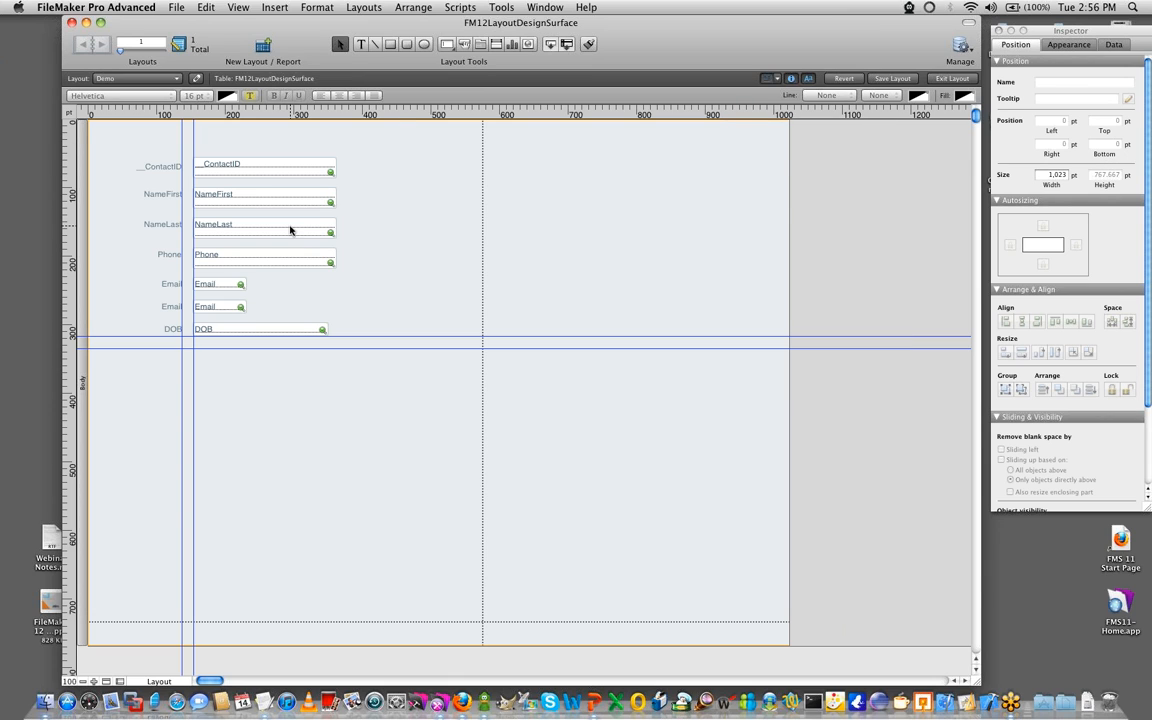
- Draw a rounded rectangle in the empty area beside the fields, above the two horizontal guides
{"action": "left_click", "coordinate": [406, 44]}
{"action": "mouse_move", "coordinate": [433, 169]}
{"action": "left_mouse_down"}
{"action": "mouse_move", "coordinate": [587, 239]}
{"action": "mouse_move", "coordinate": [604, 299]}
{"action": "left_mouse_up"}
{"action": "left_click", "coordinate": [581, 347]}
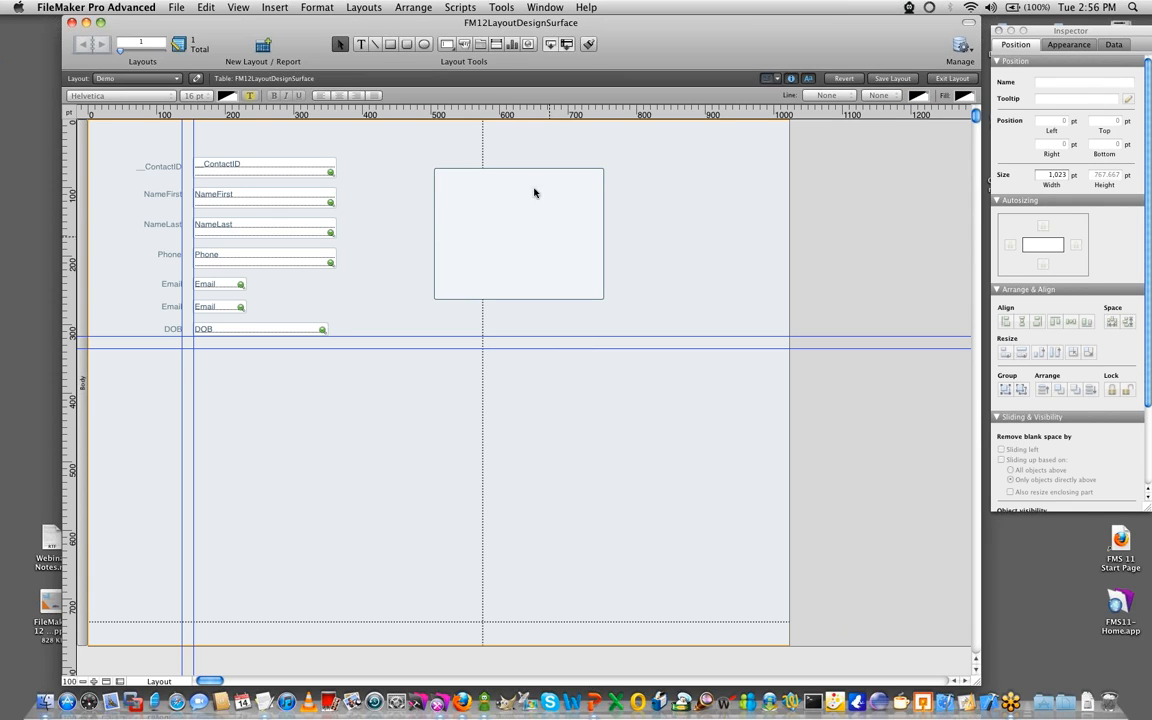
- Draw a button about 278 by 64 pt below the rounded rectangle, set it to Do Nothing and label it sdfsdf
{"action": "left_click", "coordinate": [464, 46]}
{"action": "left_click_drag", "start_coordinate": [420, 418], "coordinate": [609, 468]}
{"action": "left_click_drag", "start_coordinate": [540, 104], "coordinate": [813, 49]}
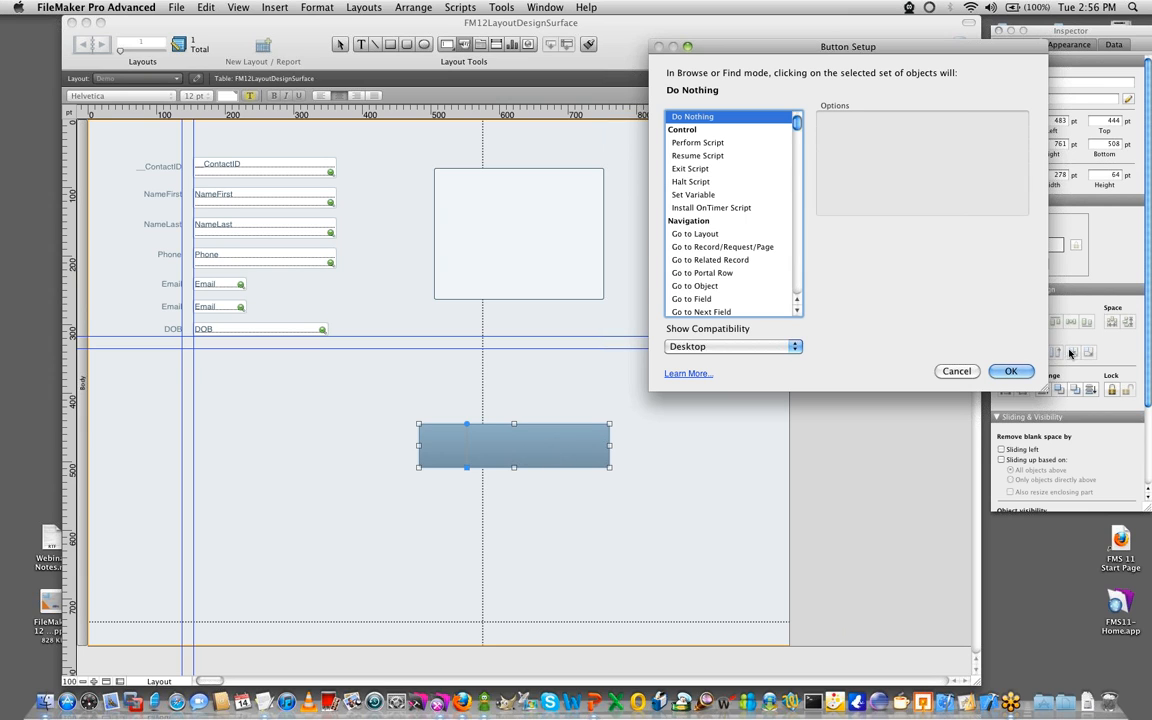
{"action": "left_click", "coordinate": [1016, 374]}
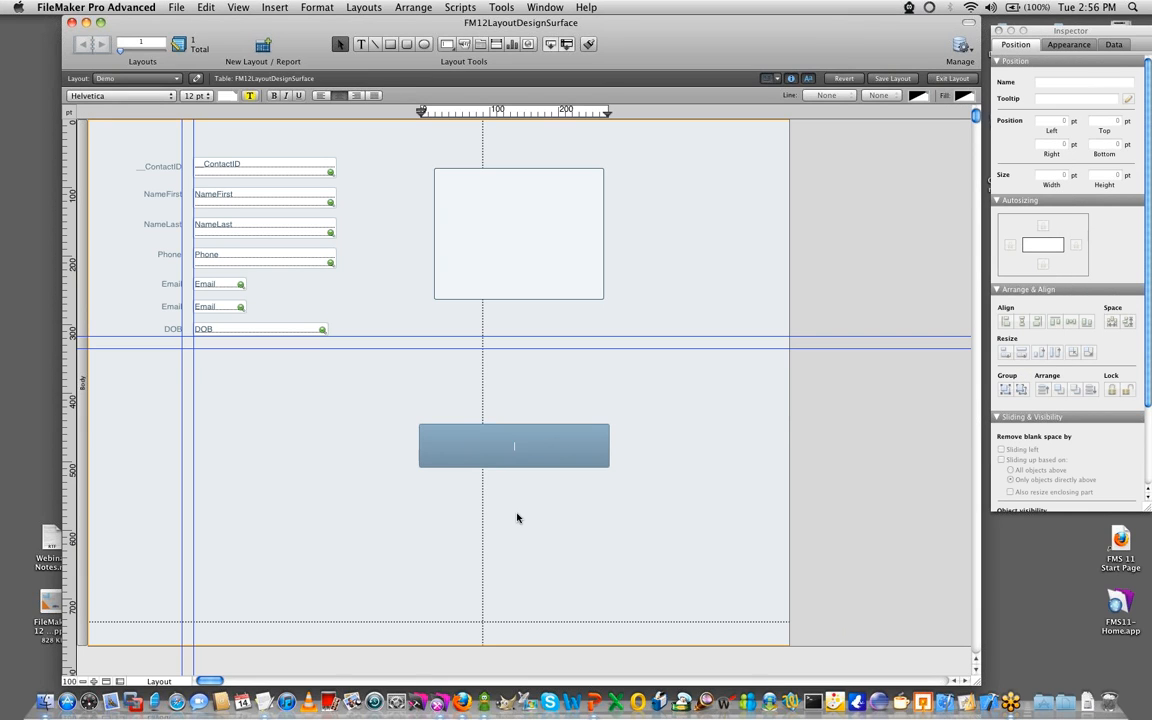
{"action": "type", "text": "sdfsdf"}
{"action": "key", "text": "Escape"}
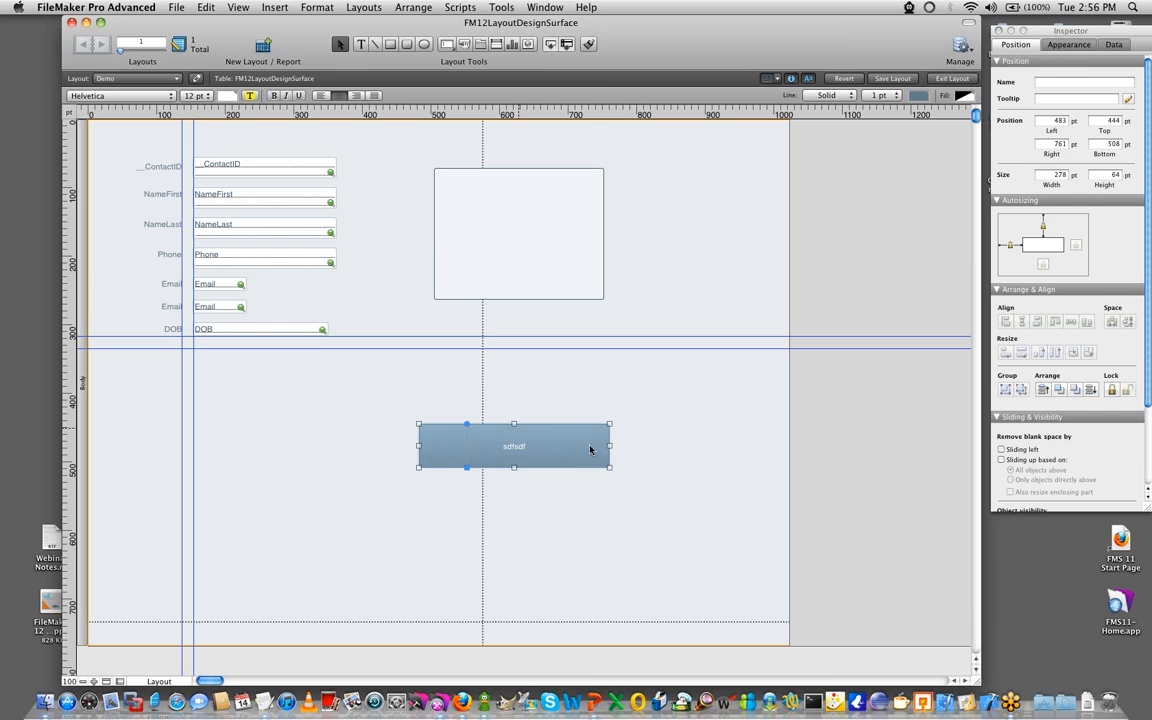
{"action": "left_click", "coordinate": [619, 517]}
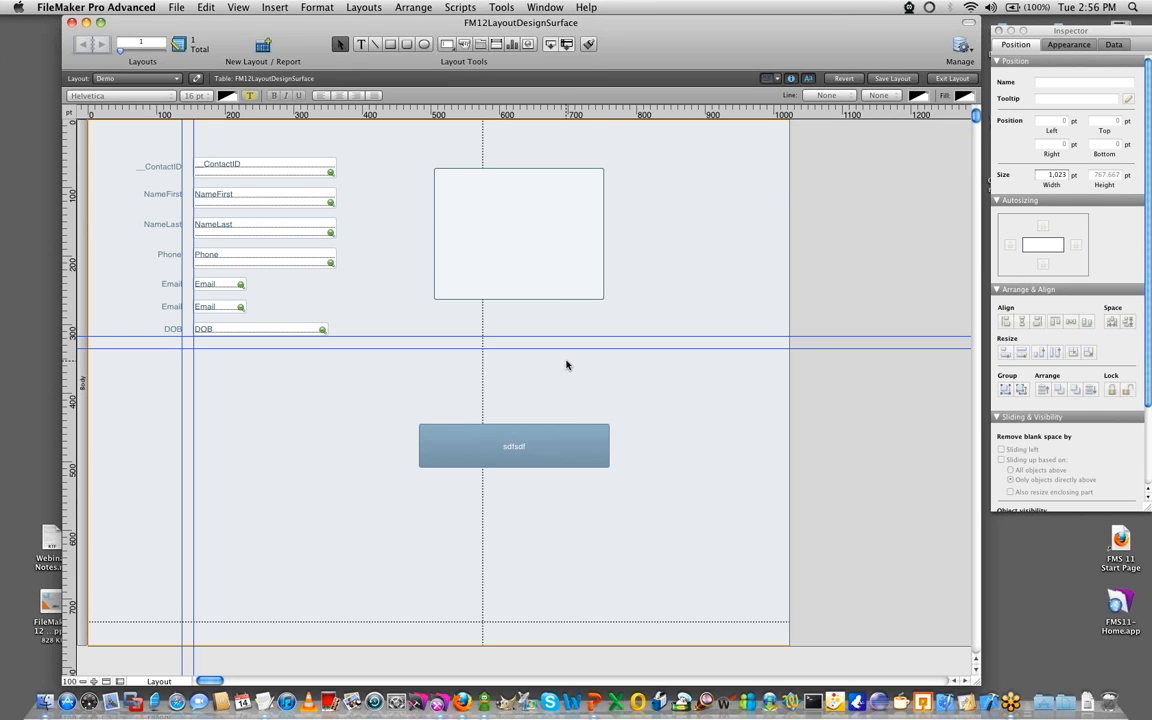
- Move the sdfsdf button to left 475 pt and top 316 pt, and review its style and graphic appearance settings
{"action": "left_click_drag", "start_coordinate": [530, 465], "coordinate": [545, 349]}
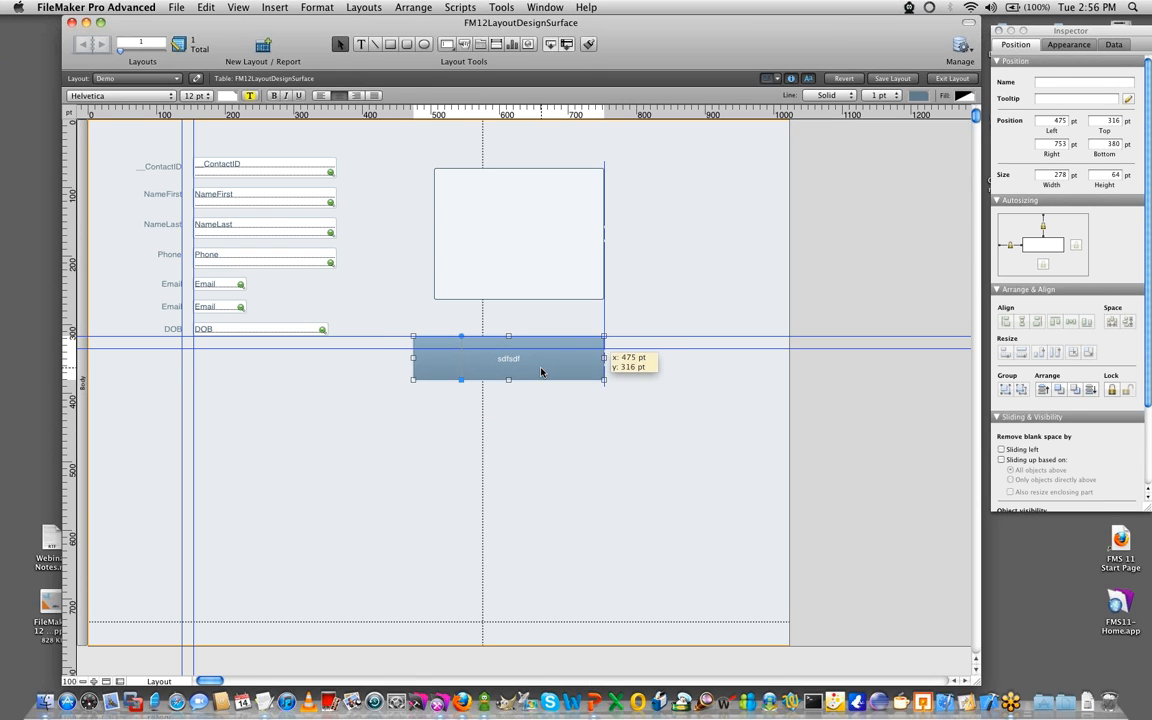
{"action": "left_click", "coordinate": [1069, 44]}
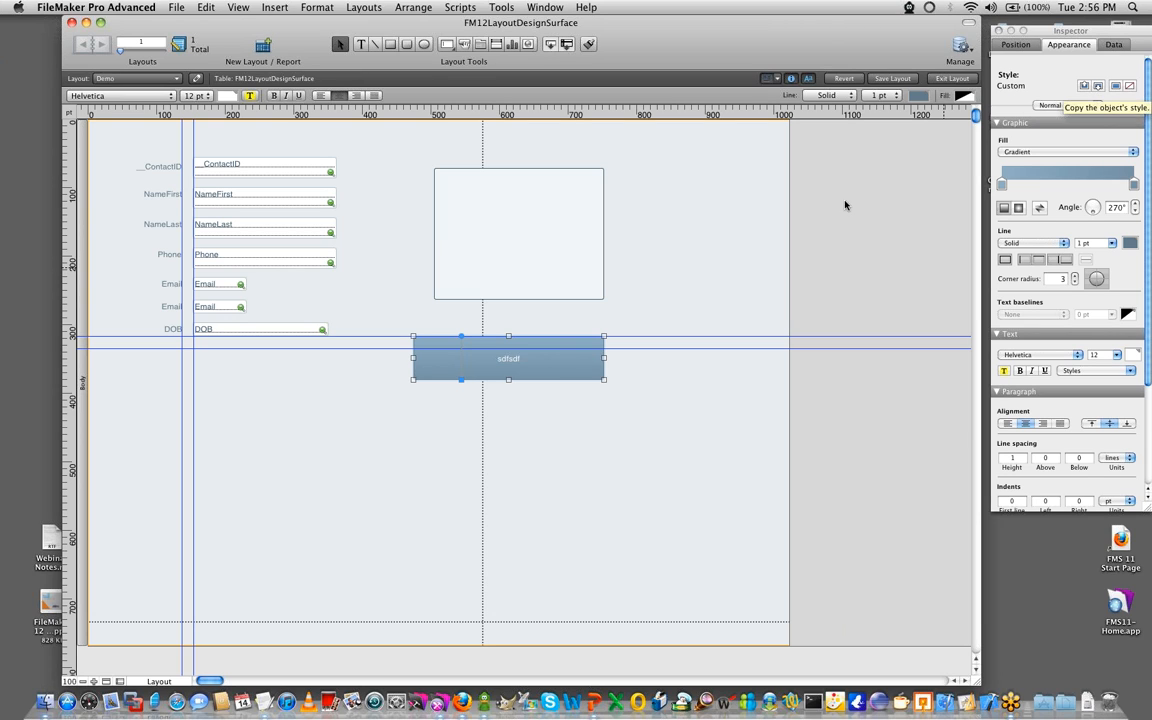
{"action": "left_click", "coordinate": [307, 399]}
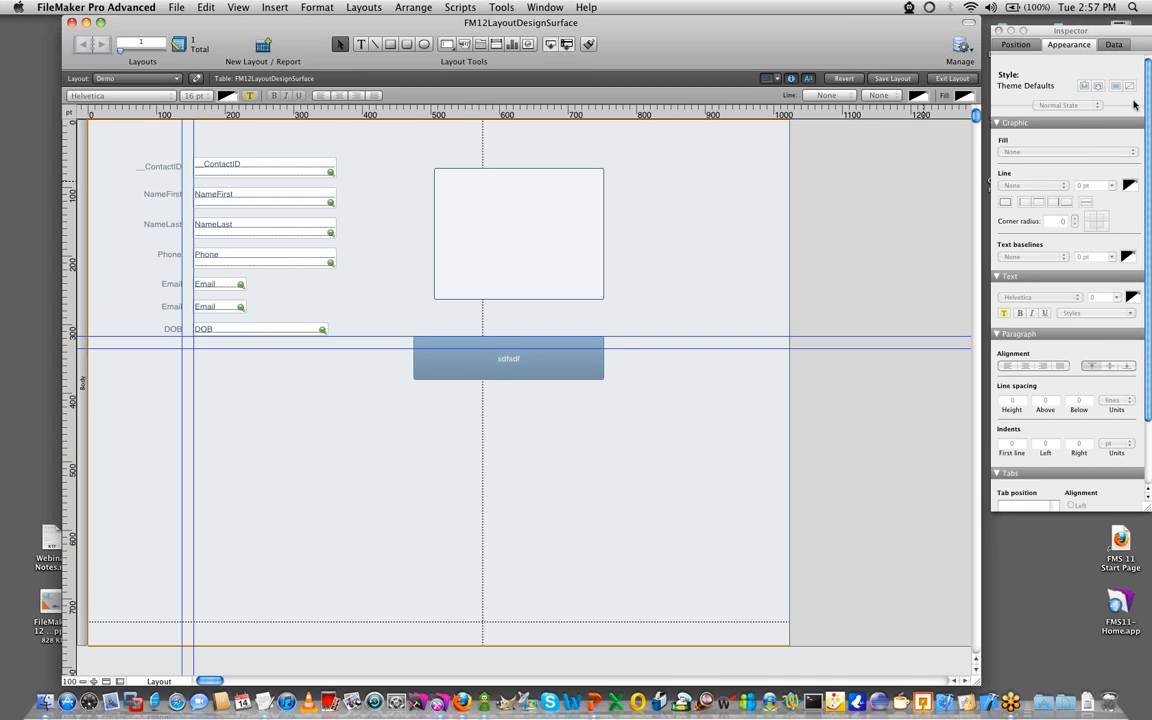
{"action": "left_click", "coordinate": [581, 363]}
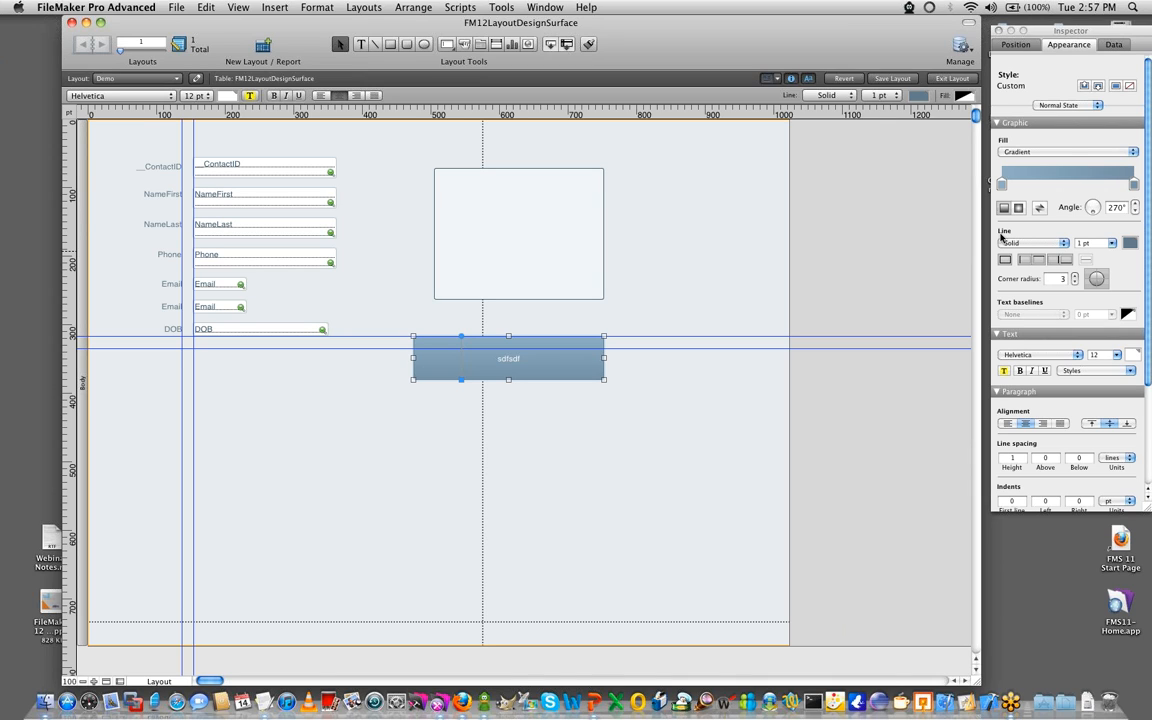
{"action": "left_click", "coordinate": [643, 257]}
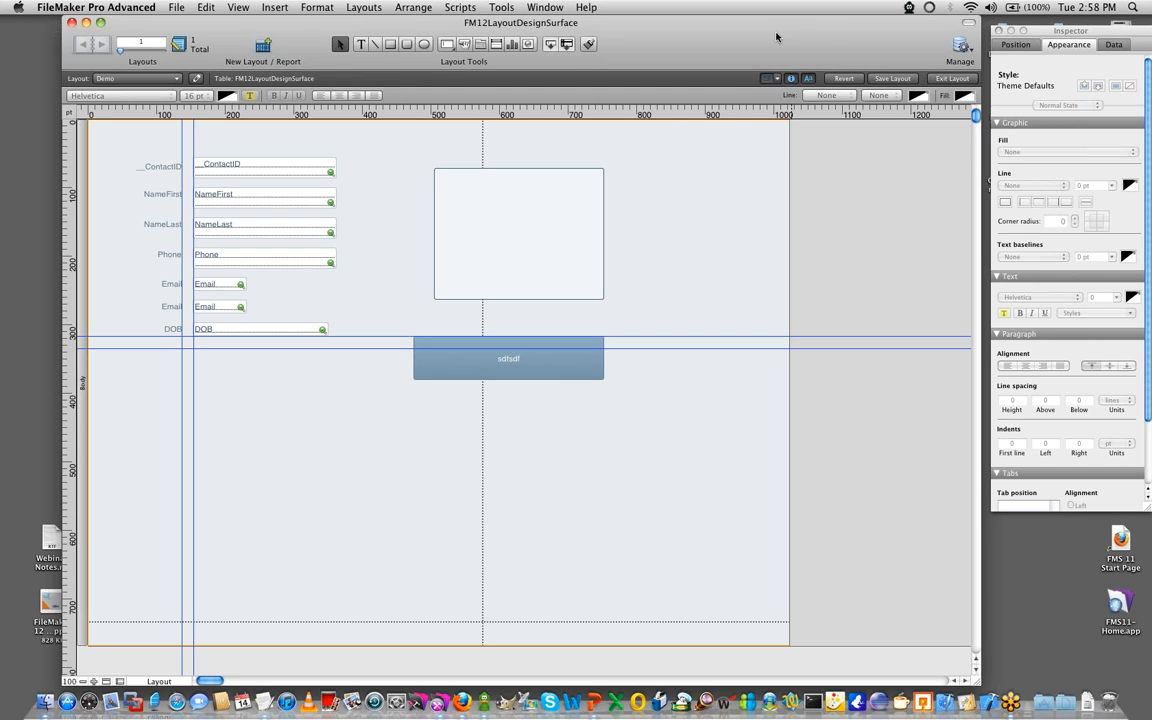
{"action": "left_click_drag", "start_coordinate": [776, 37], "coordinate": [723, 37]}
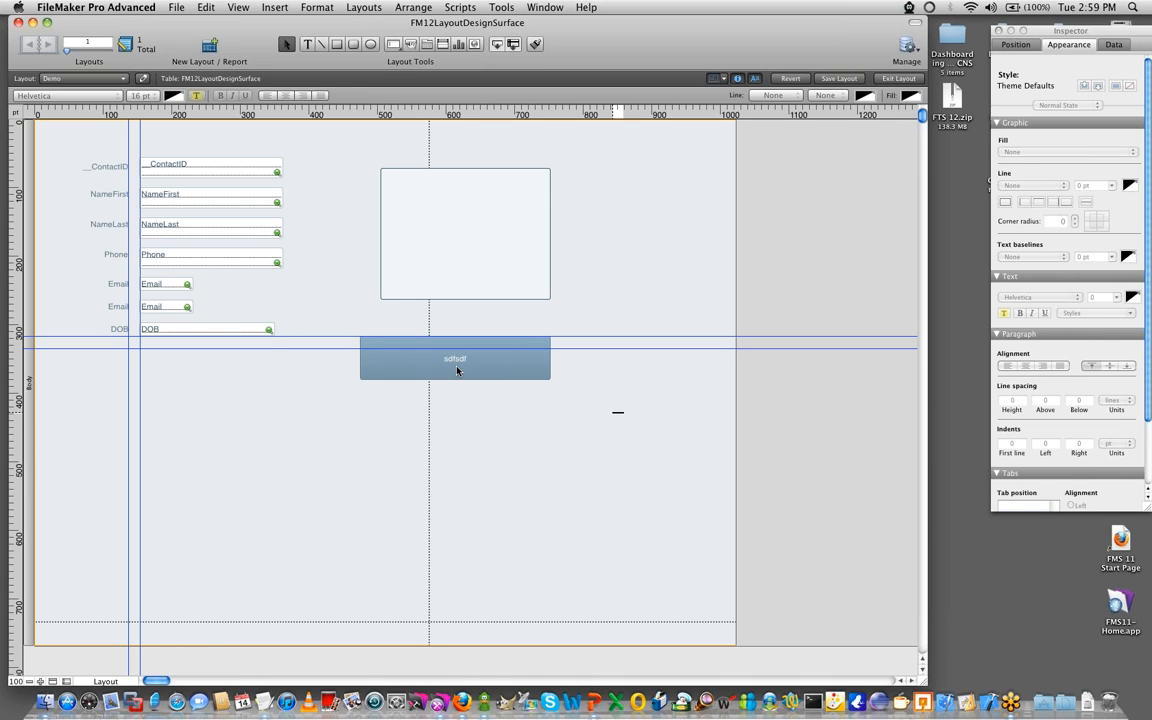
- Move the rounded rectangle and the sdfsdf button together into the empty area below the fields and guides
{"action": "left_click_drag", "start_coordinate": [494, 386], "coordinate": [324, 185]}
{"action": "left_click_drag", "start_coordinate": [429, 226], "coordinate": [208, 449]}
{"action": "left_click", "coordinate": [447, 452]}
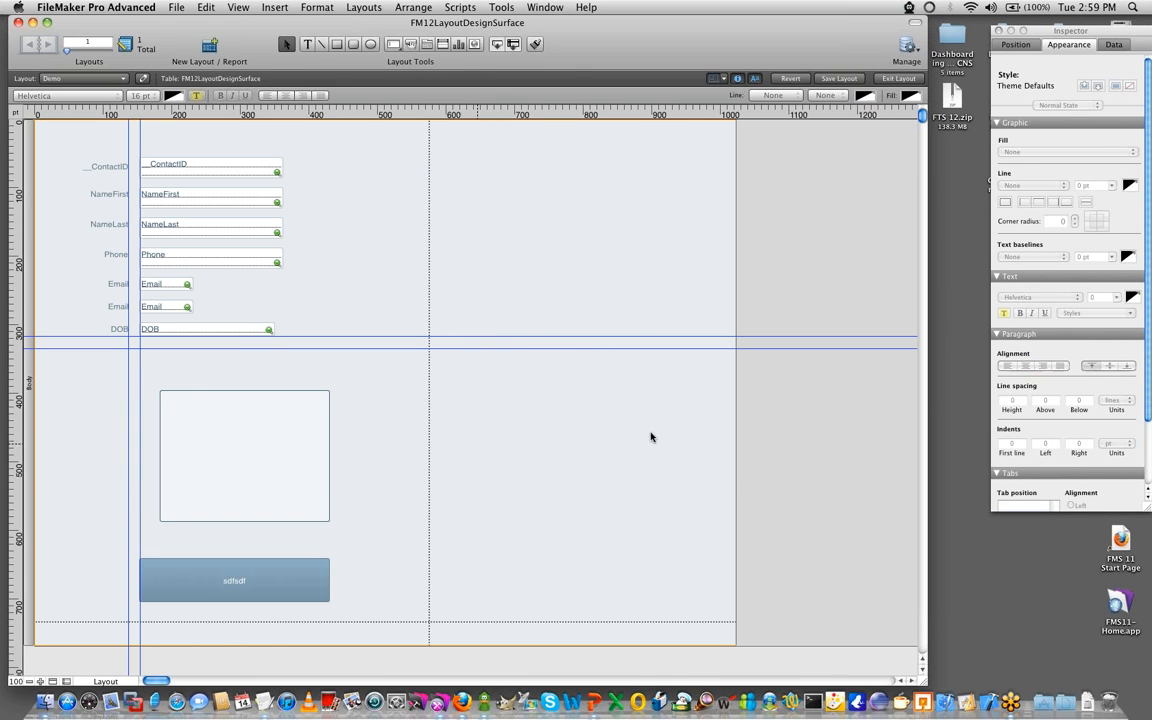
- Shrink the Demo layout to about 545 pt wide and its body to about 720 pt tall
{"action": "left_click_drag", "start_coordinate": [735, 470], "coordinate": [405, 470]}
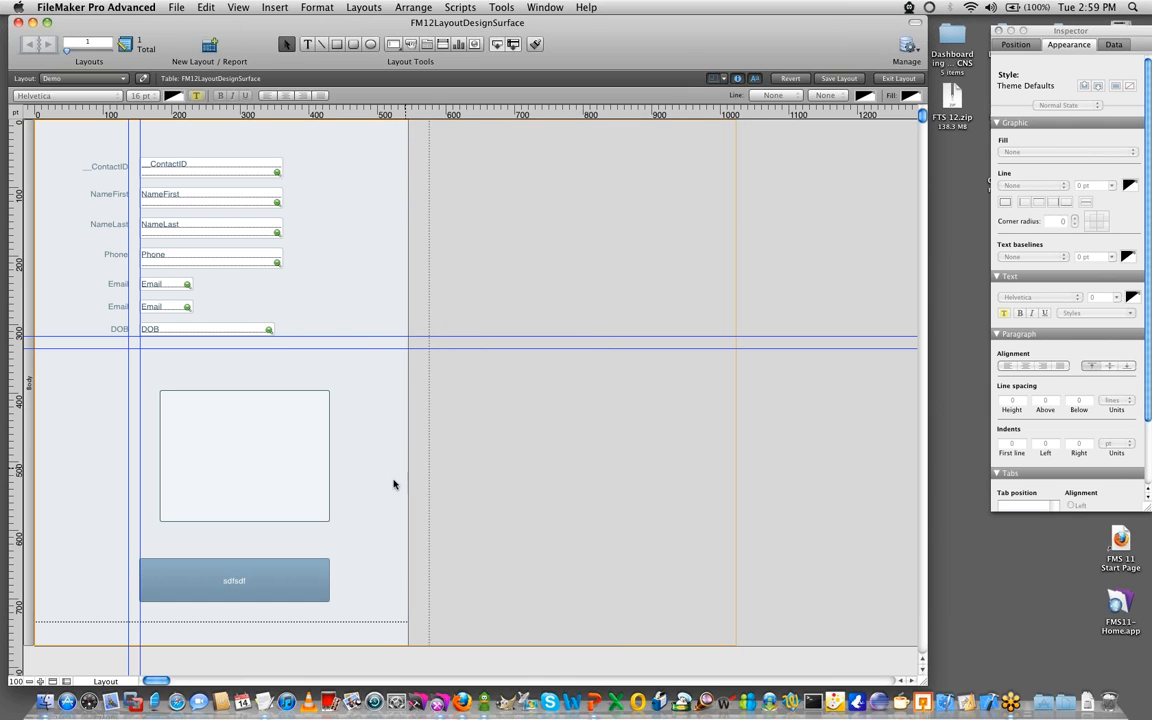
{"action": "left_click", "coordinate": [371, 645]}
{"action": "left_click_drag", "start_coordinate": [371, 645], "coordinate": [370, 611]}
- Draw a small oval in the gray area just outside the layout's edge, level with the __ContactID field
{"action": "left_click", "coordinate": [370, 44]}
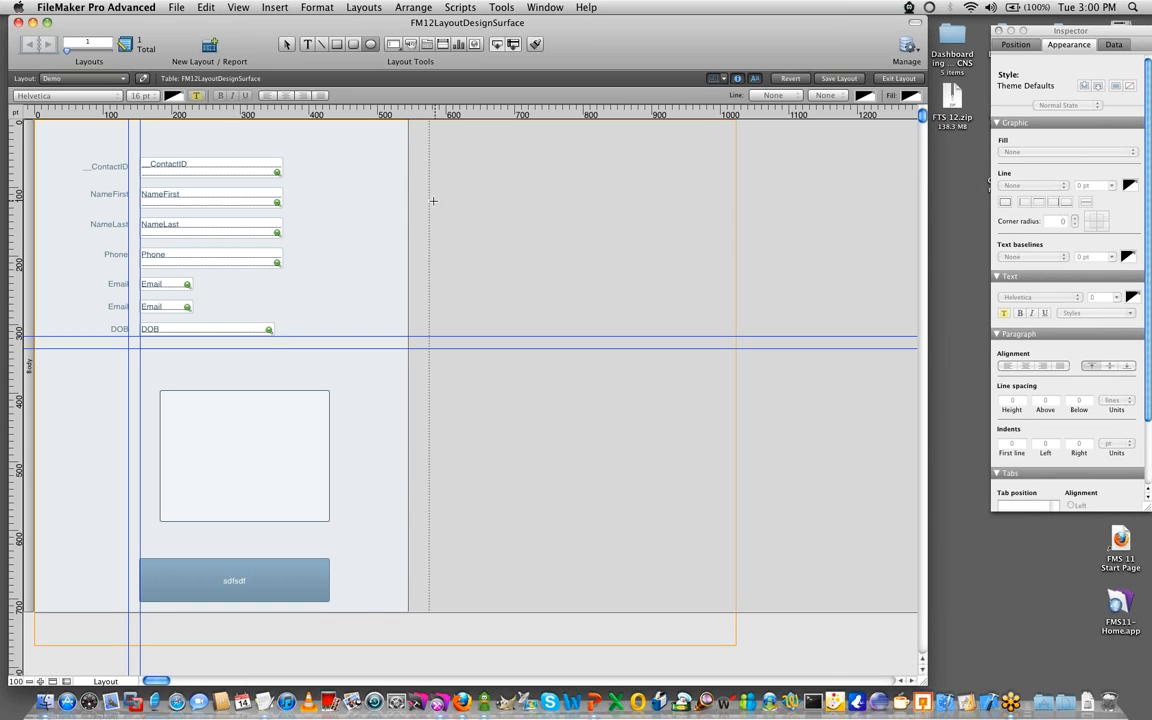
{"action": "left_click_drag", "start_coordinate": [414, 169], "coordinate": [419, 179]}
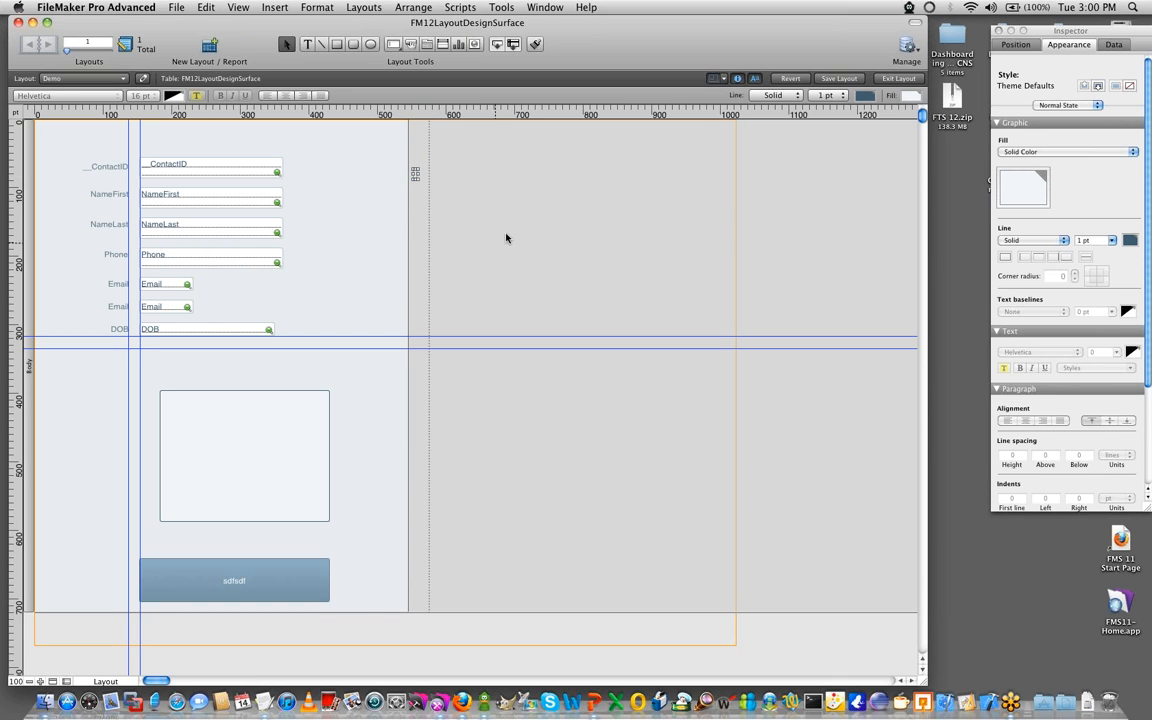
{"action": "left_click", "coordinate": [505, 233]}
{"action": "left_click", "coordinate": [416, 176]}
{"action": "left_click", "coordinate": [419, 175]}
{"action": "left_click", "coordinate": [417, 175]}
{"action": "left_click_drag", "start_coordinate": [418, 174], "coordinate": [419, 175]}
{"action": "left_click", "coordinate": [393, 193]}
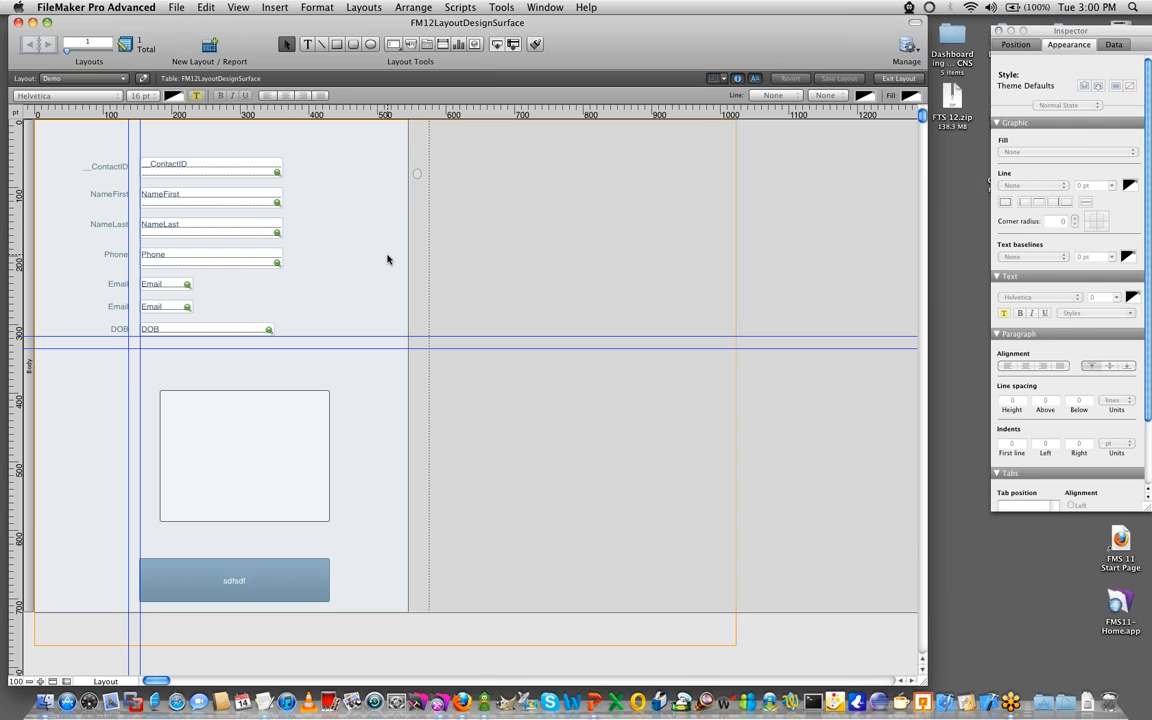
- Examine how the Demo layout looks in Browse and Preview modes, and return to Layout mode
{"action": "key", "text": "super+b"}
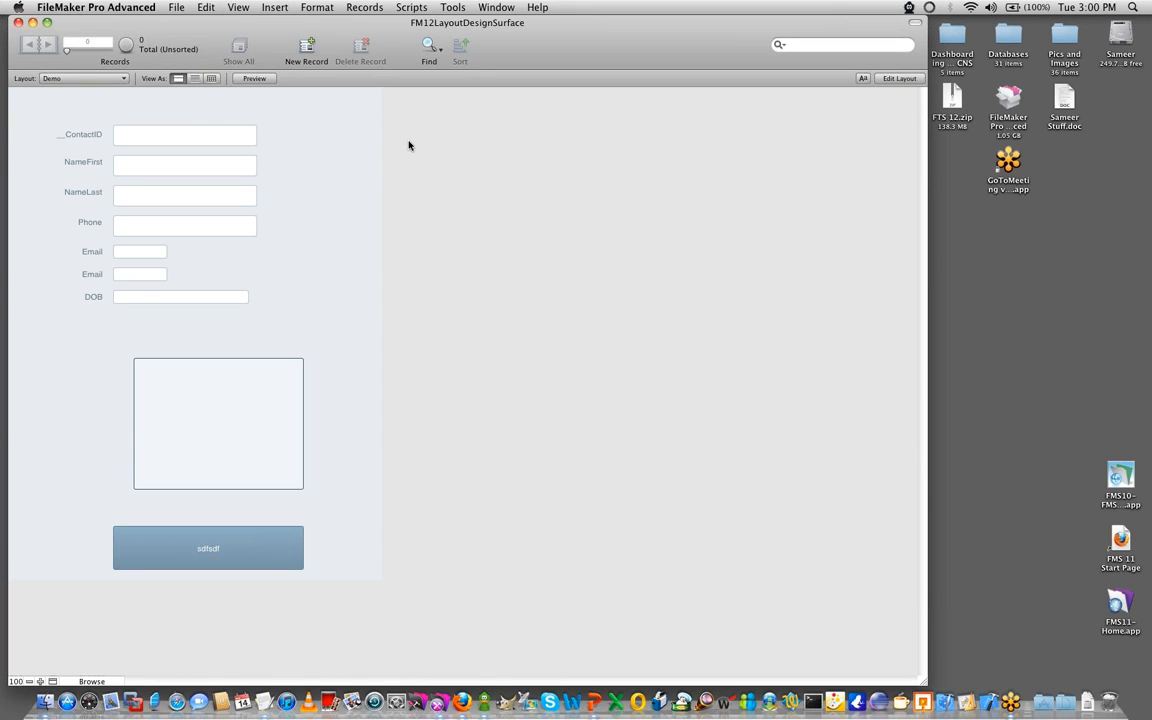
{"action": "left_click", "coordinate": [247, 79]}
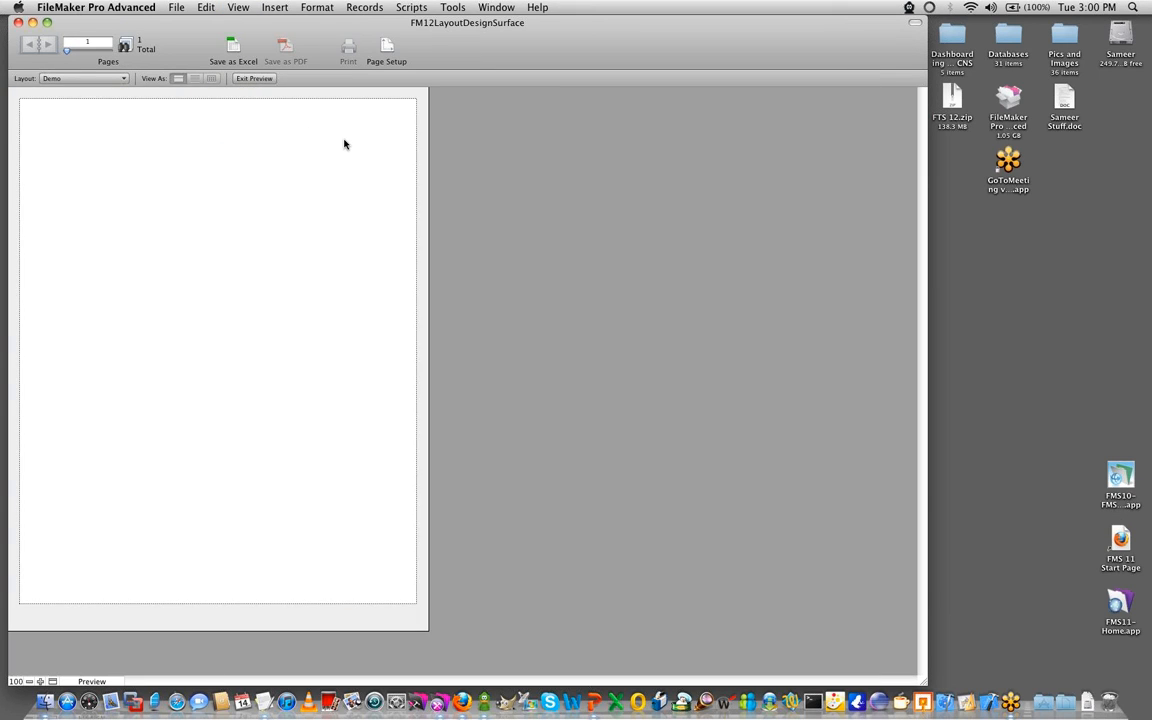
{"action": "key", "text": "super+l"}
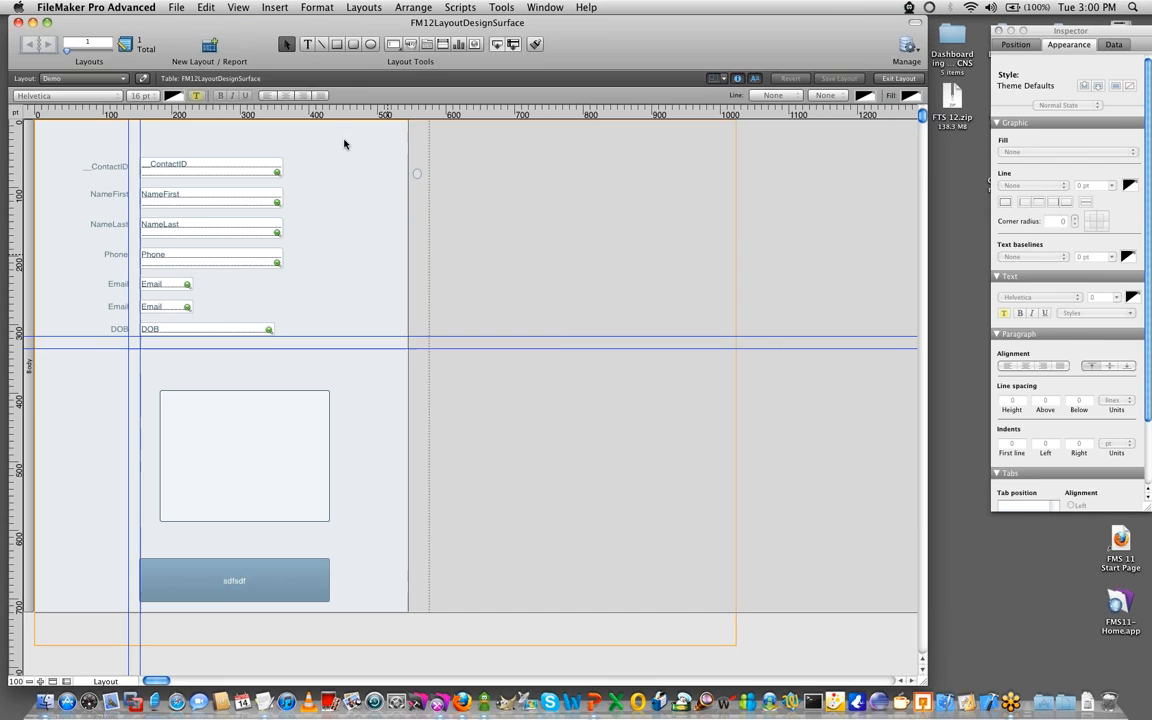
- Create a new record in Browse mode, preview the page with it, and return to Layout mode
{"action": "key", "text": "super+b"}
{"action": "key", "text": "super+n"}
{"action": "left_click", "coordinate": [518, 208]}
{"action": "left_click", "coordinate": [255, 79]}
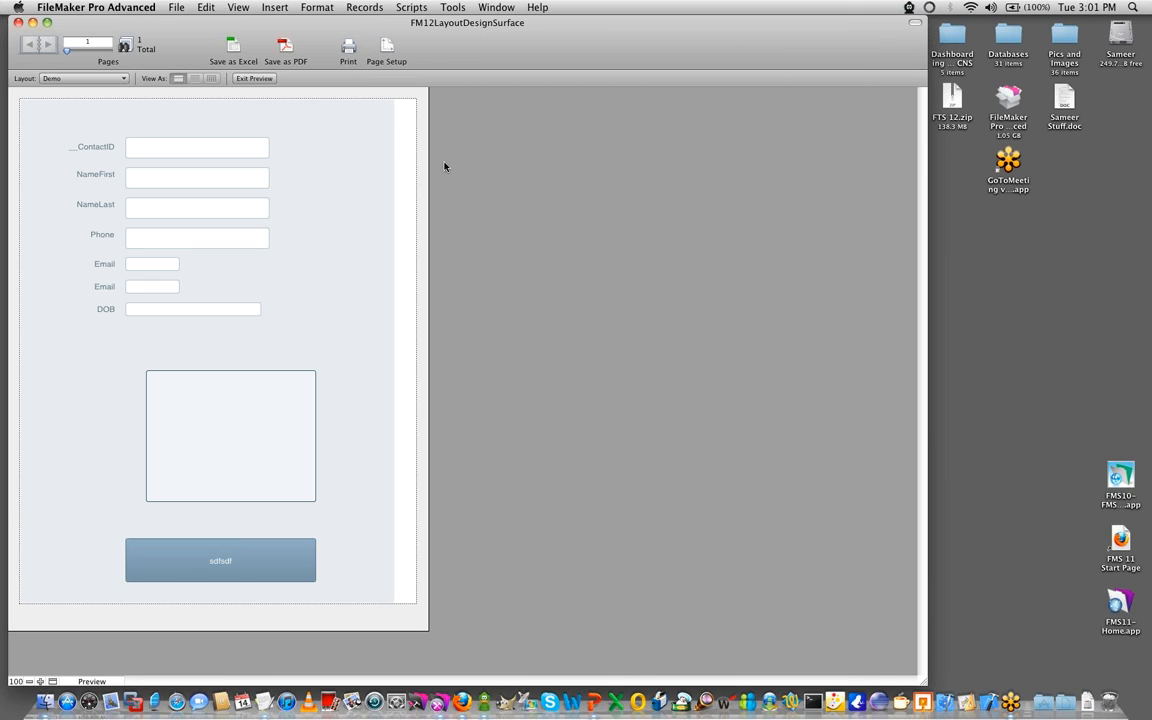
{"action": "key", "text": "super+l"}
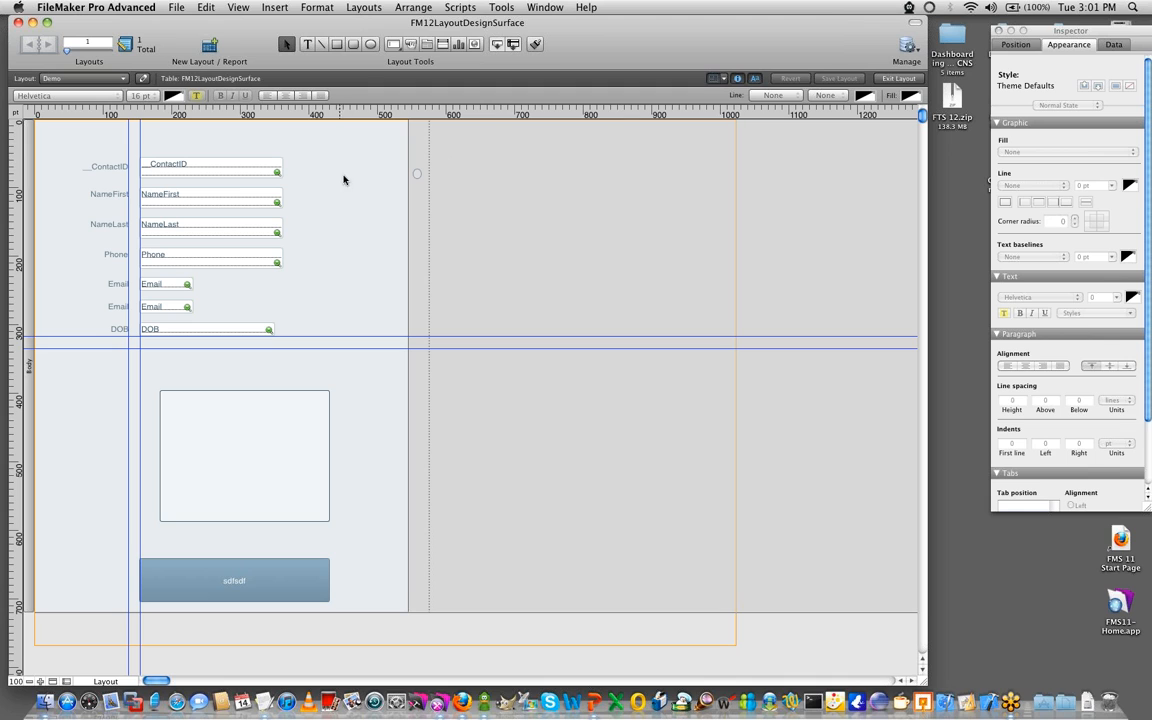
- Open the custom color picker for the __ContactID field's line color and place it near the top of the screen
{"action": "left_click", "coordinate": [231, 172]}
{"action": "left_click", "coordinate": [907, 96]}
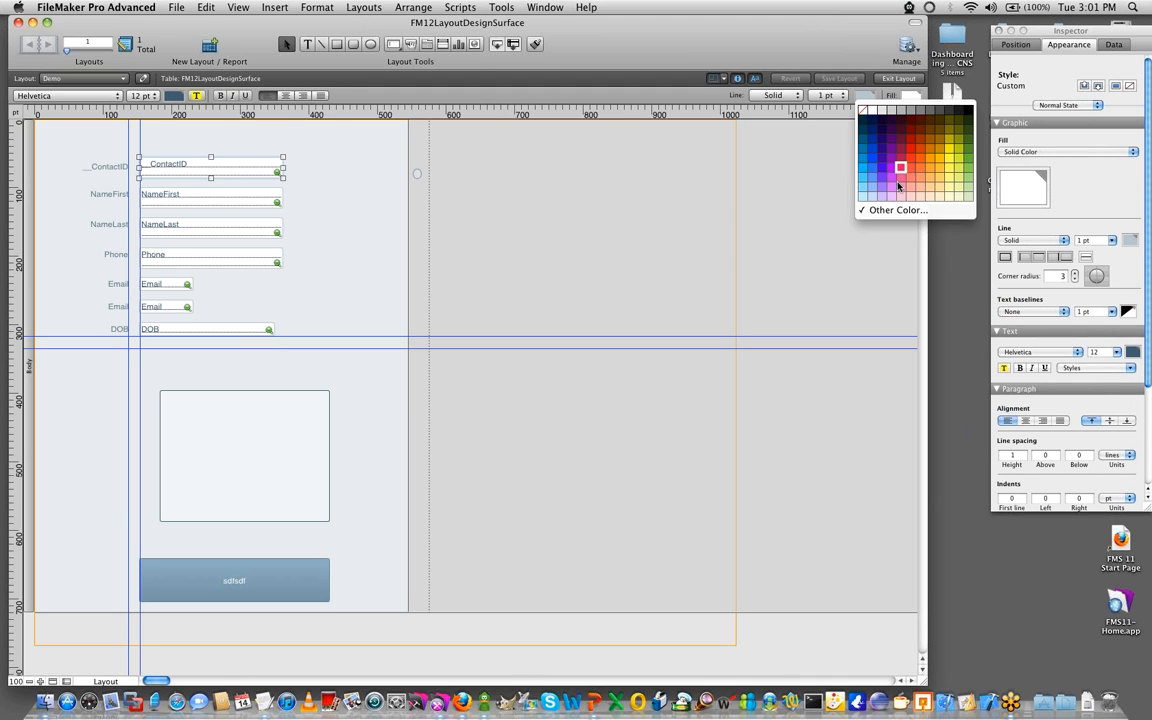
{"action": "left_click", "coordinate": [897, 210]}
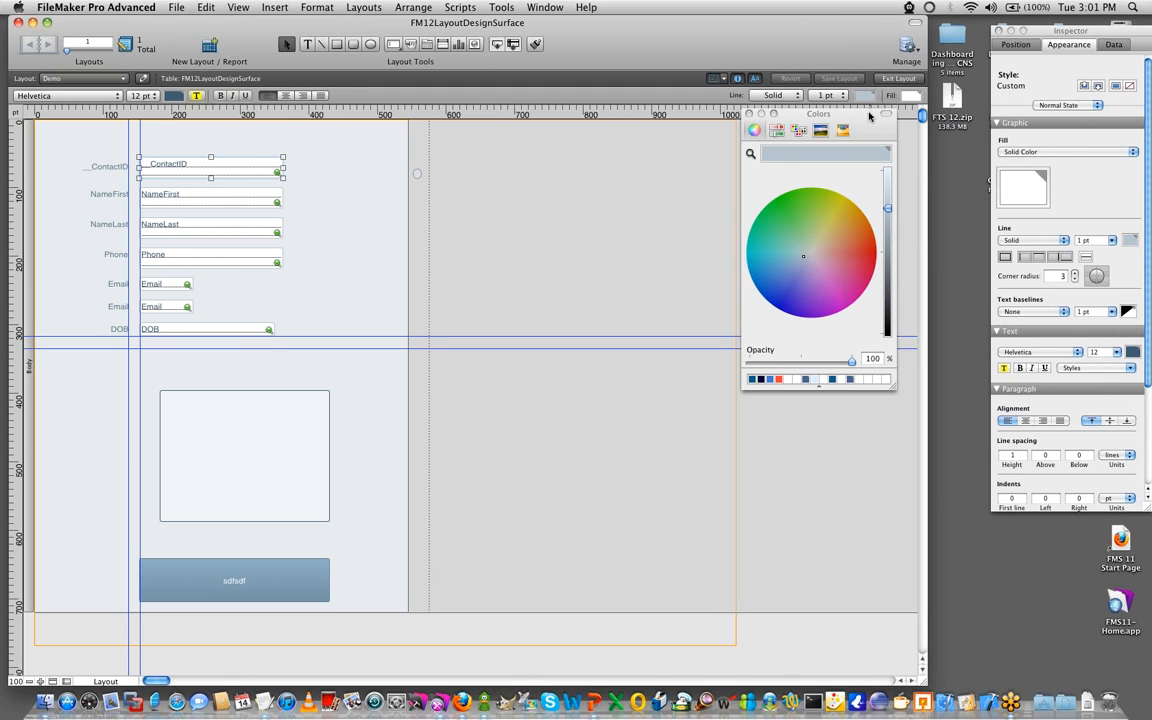
{"action": "left_click_drag", "start_coordinate": [869, 117], "coordinate": [822, 24]}
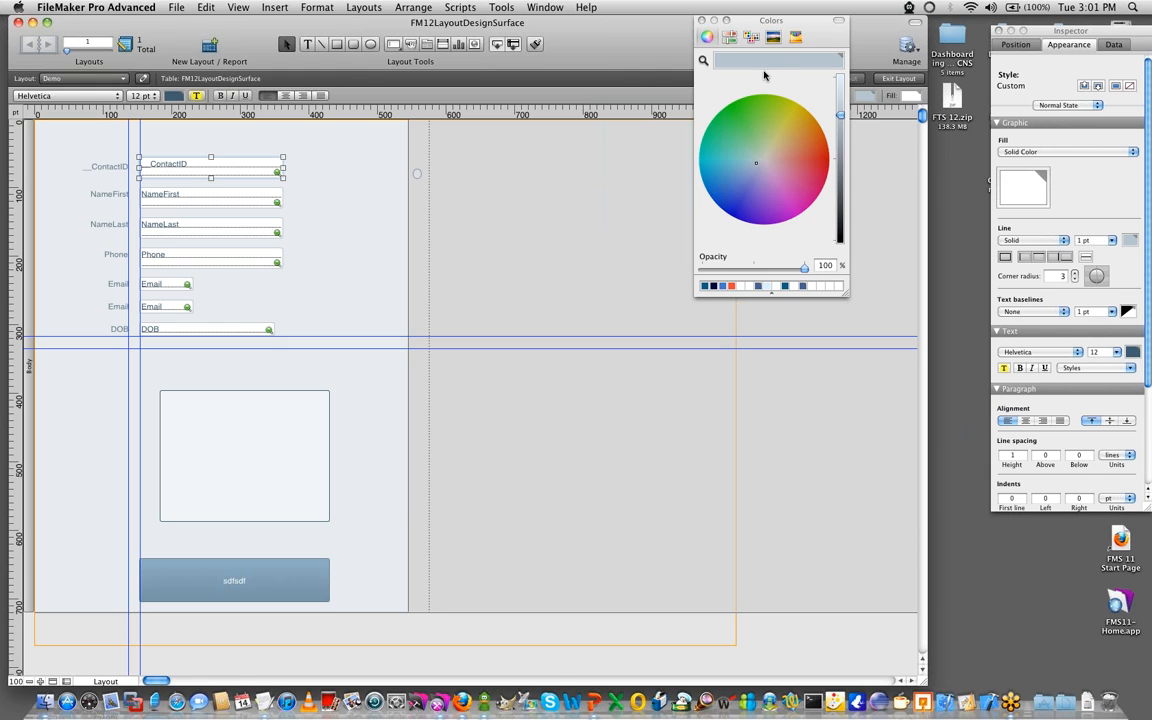
- Store the current line color in the color picker's custom swatches and enlarge the swatch area
{"action": "left_click_drag", "start_coordinate": [766, 90], "coordinate": [815, 288]}
{"action": "left_click_drag", "start_coordinate": [765, 65], "coordinate": [818, 288]}
{"action": "left_click_drag", "start_coordinate": [843, 297], "coordinate": [863, 390]}
{"action": "left_click_drag", "start_coordinate": [781, 391], "coordinate": [784, 486]}
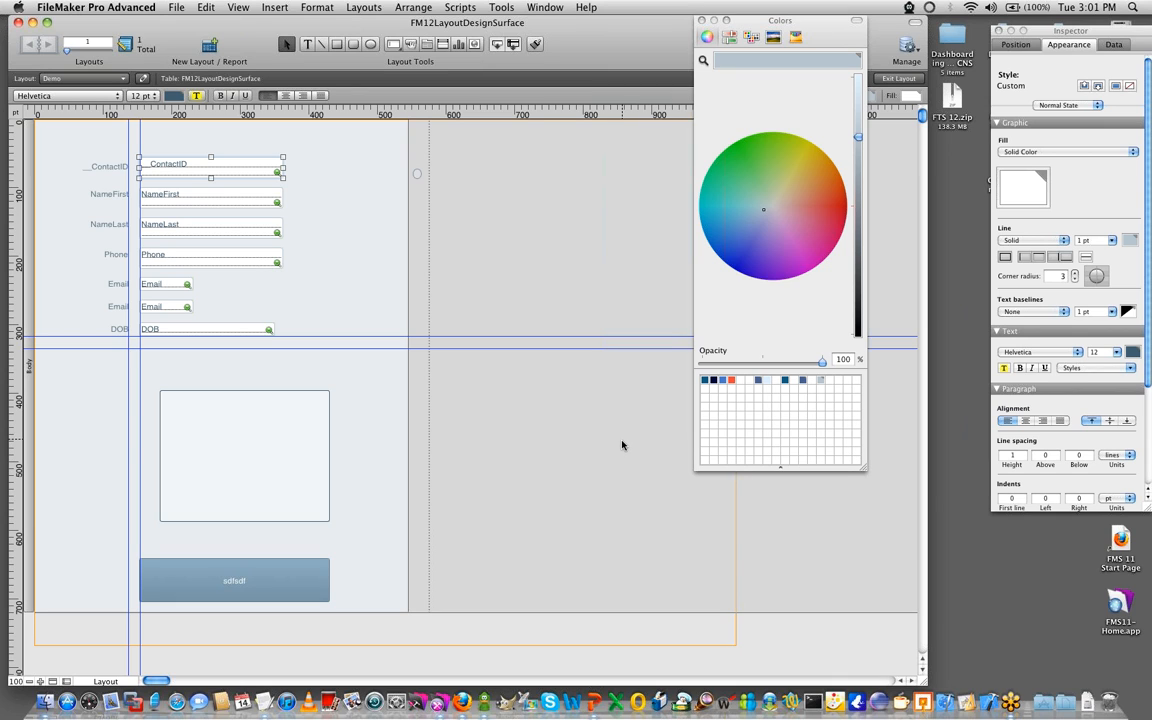
- Review the __ContactID field's data settings, then move the Colors window off the layout and close the Inspector
{"action": "left_click", "coordinate": [1113, 45]}
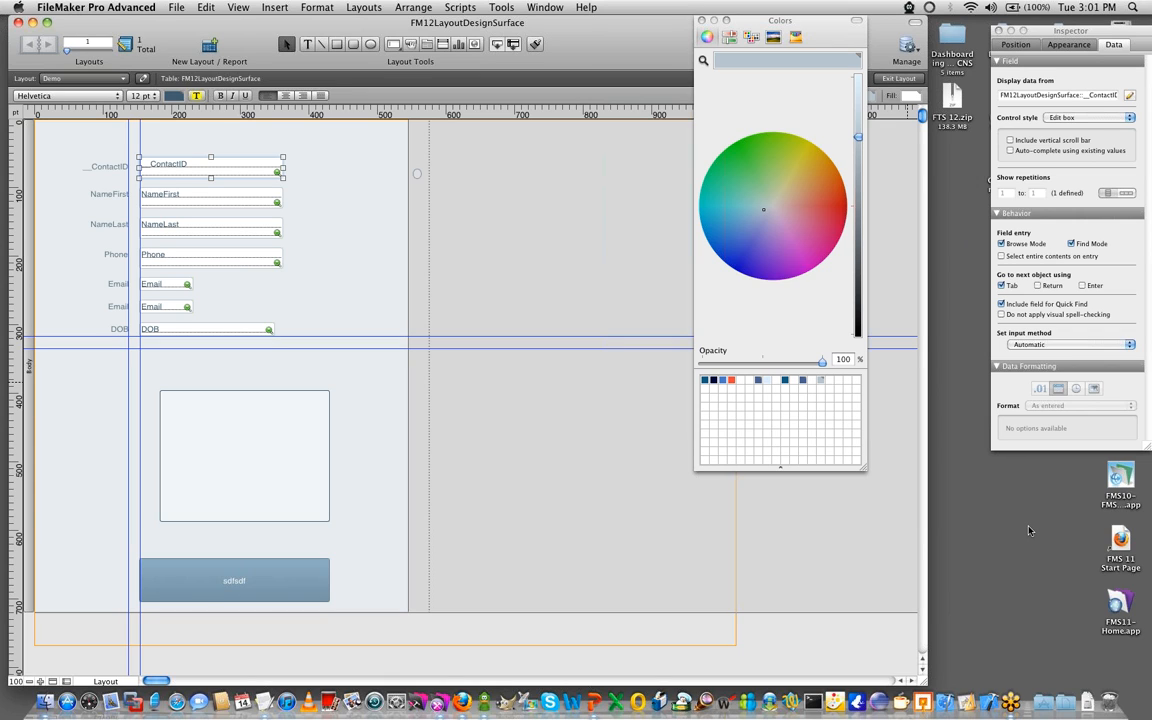
{"action": "left_click", "coordinate": [641, 495]}
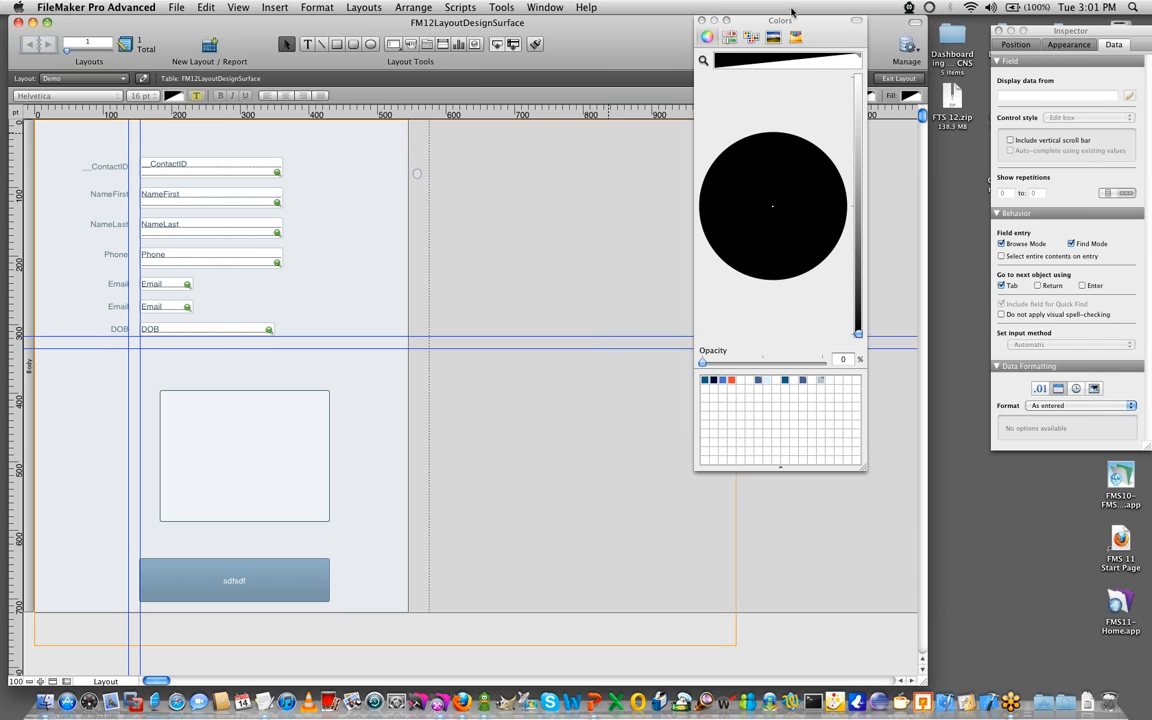
{"action": "left_click_drag", "start_coordinate": [791, 12], "coordinate": [1061, 175]}
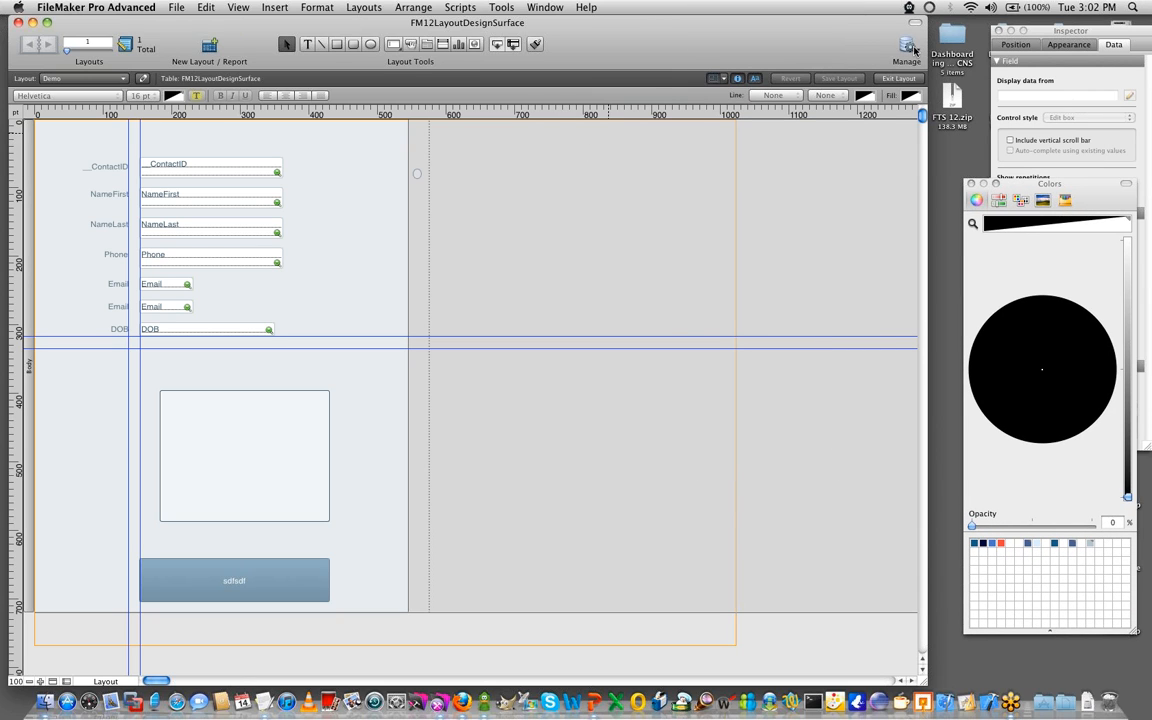
{"action": "left_click", "coordinate": [1000, 32]}
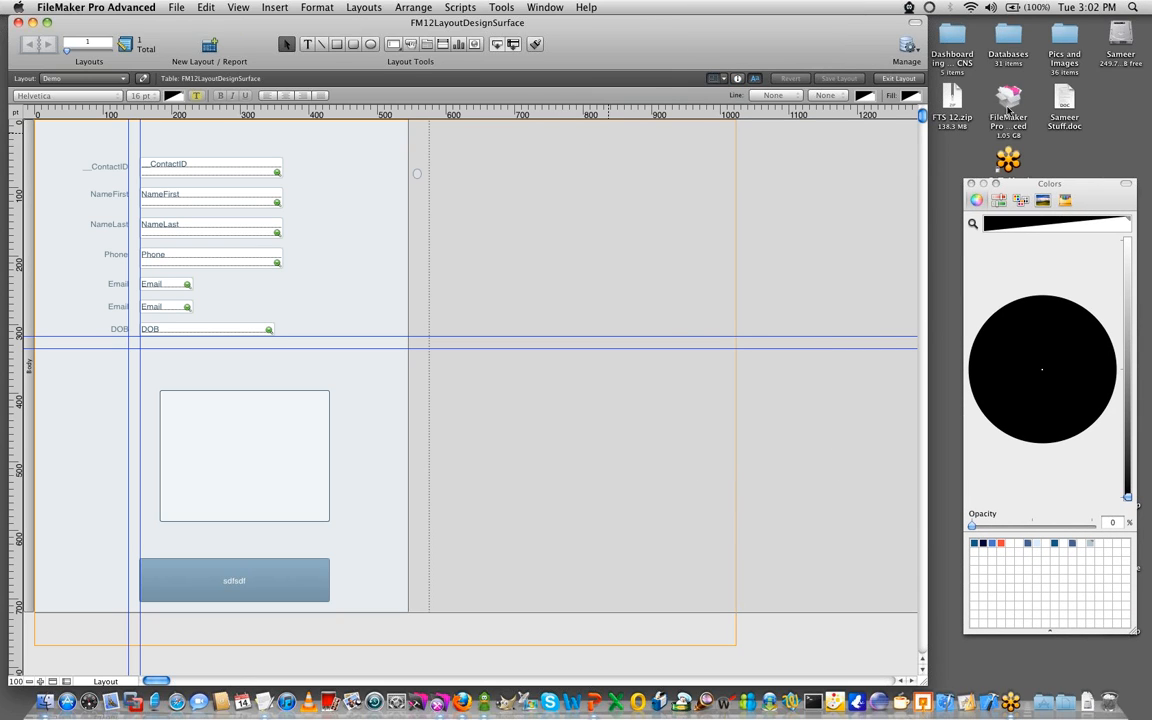
- Open Invoices.fmp12 from the Databases folder on the desktop and show its Customers layout in Layout mode
{"action": "double_click", "coordinate": [1010, 38]}
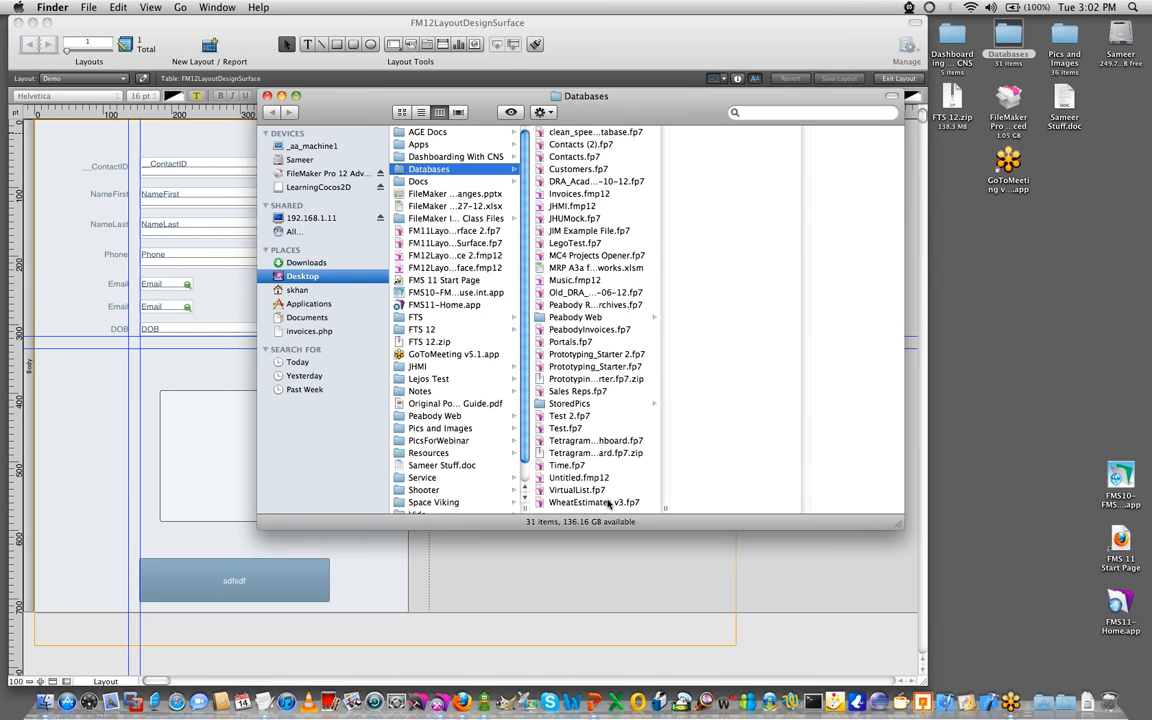
{"action": "left_click", "coordinate": [589, 478]}
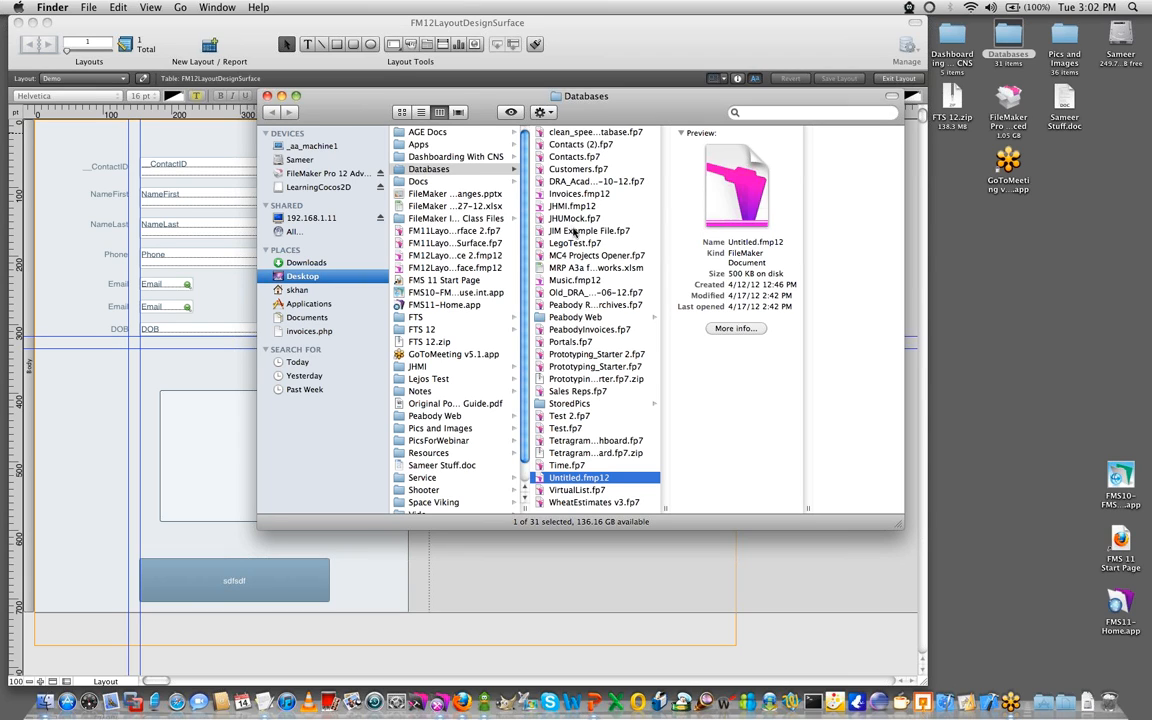
{"action": "double_click", "coordinate": [578, 194]}
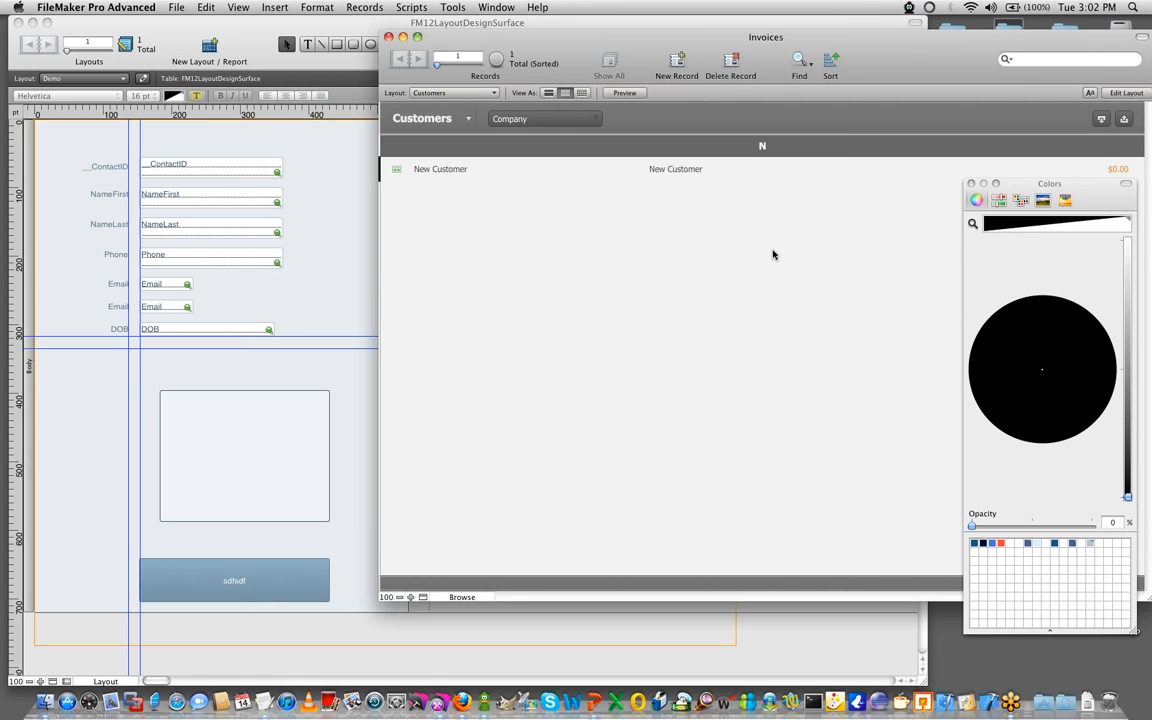
{"action": "key", "text": "super+l"}
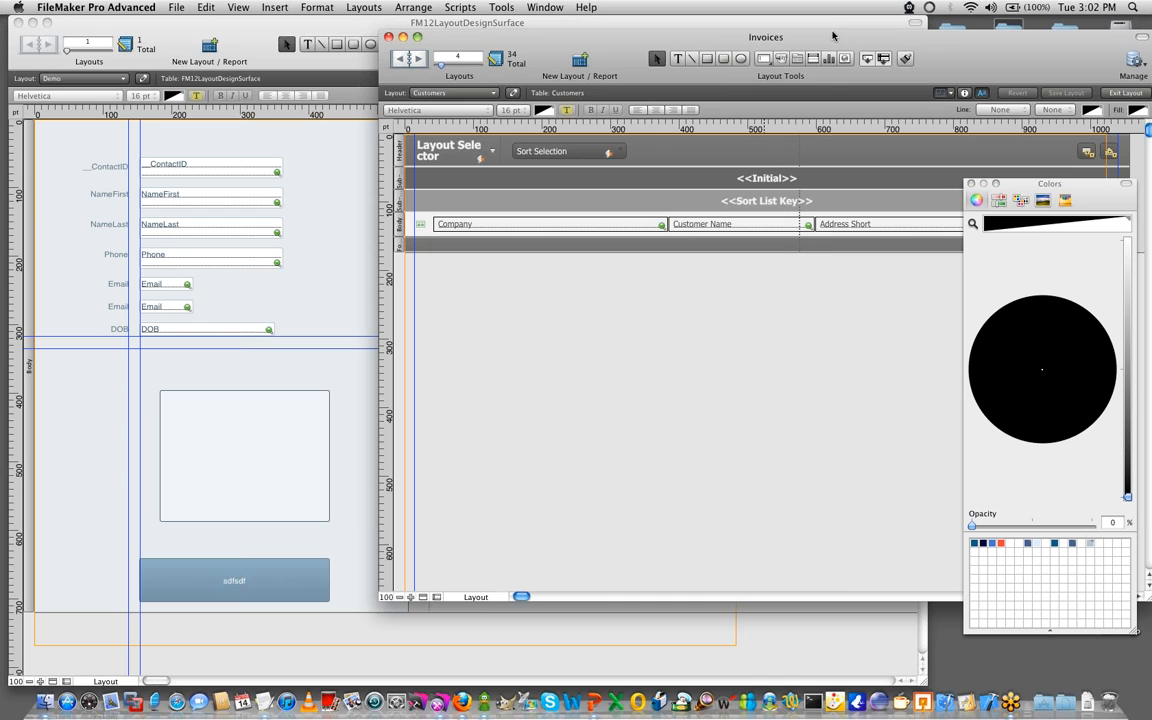
{"action": "left_click_drag", "start_coordinate": [832, 37], "coordinate": [752, 22]}
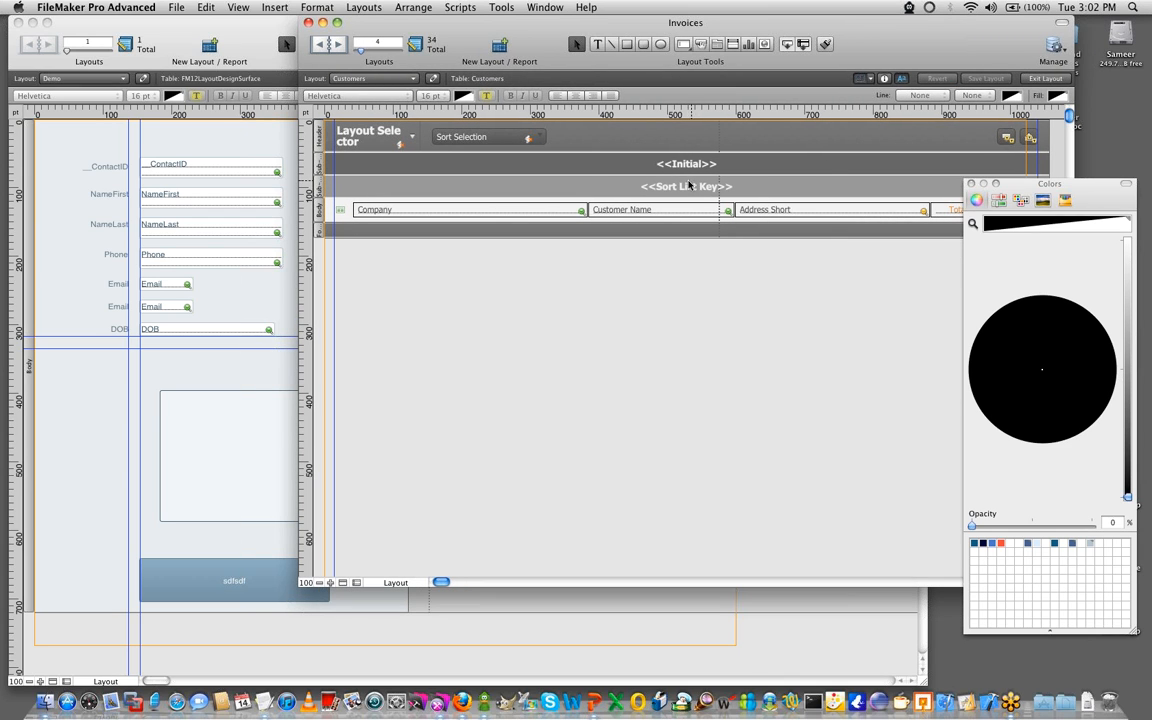
- Close the Colors window and copy the appearance style of the Sort Selection field in the Customers header
{"action": "left_click", "coordinate": [445, 140]}
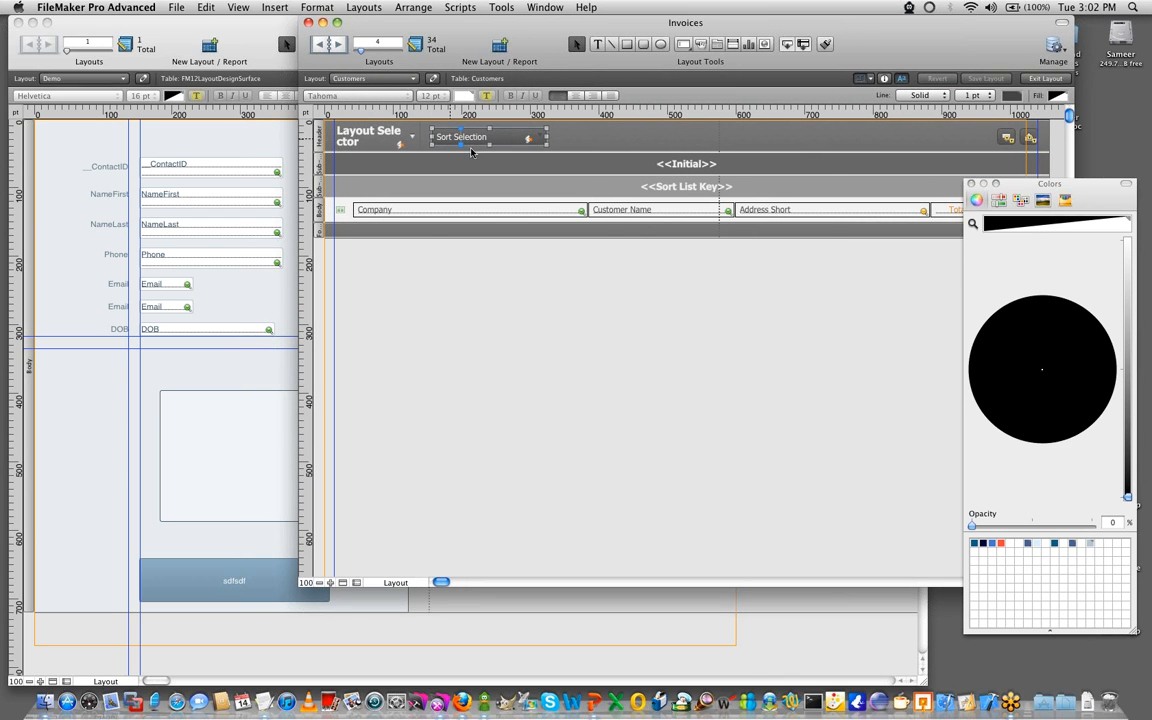
{"action": "left_click", "coordinate": [970, 186]}
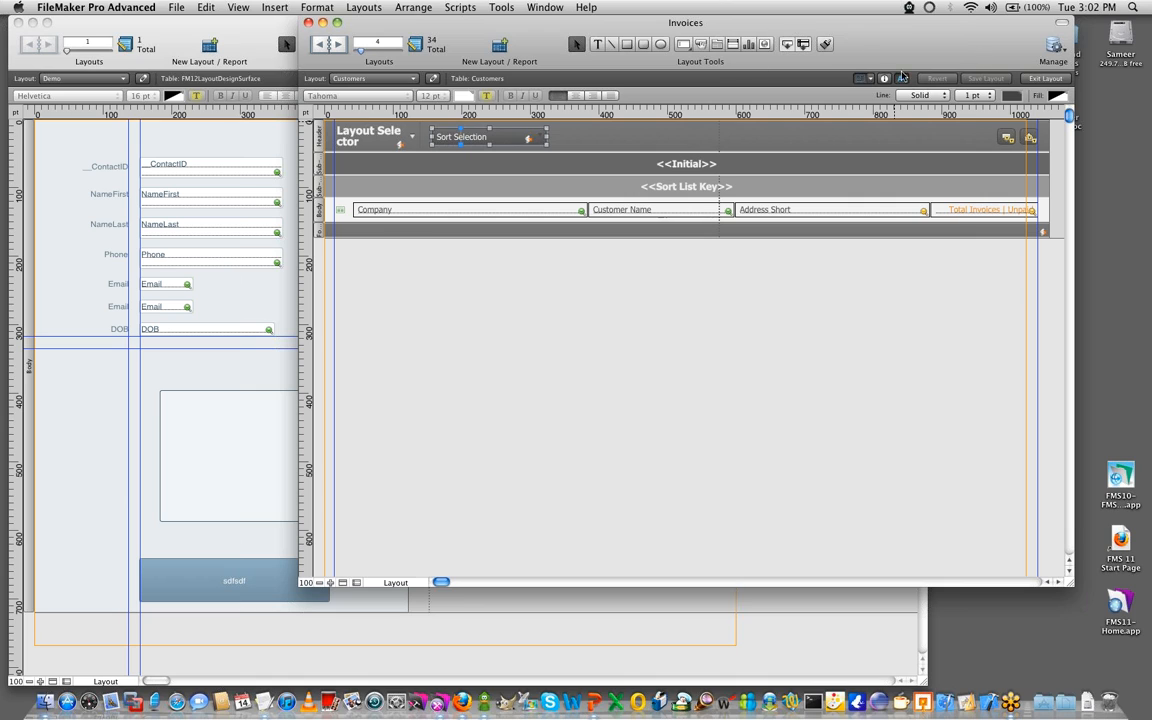
{"action": "left_click", "coordinate": [885, 78]}
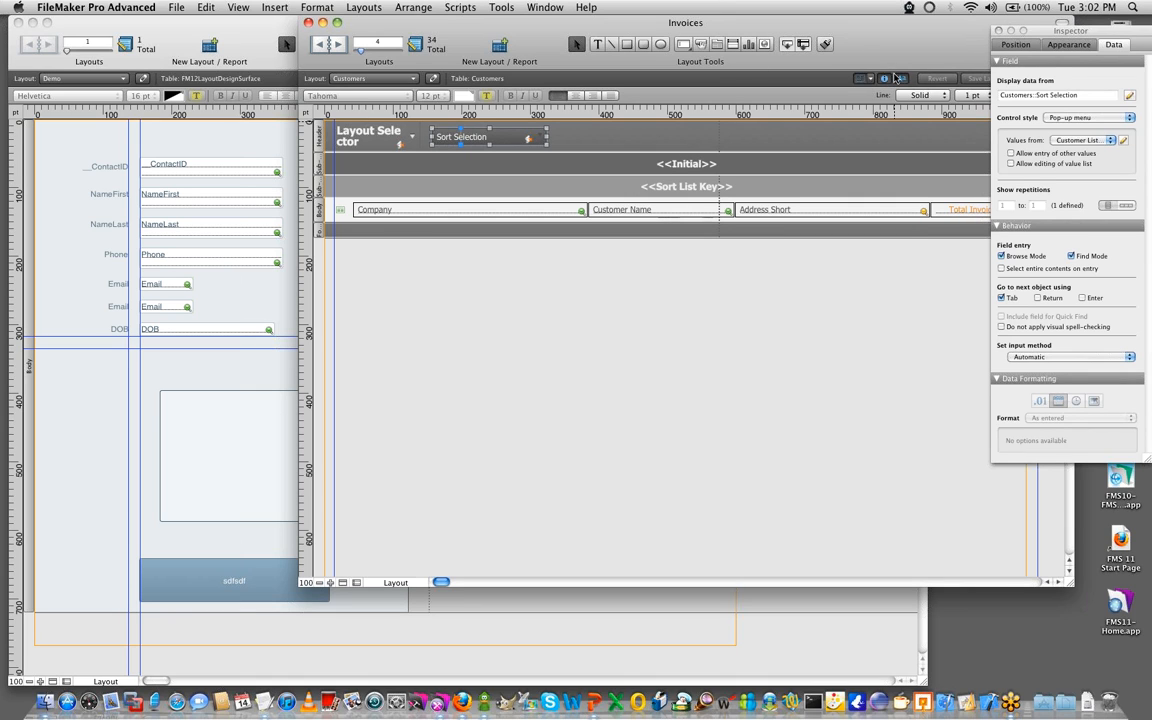
{"action": "left_click", "coordinate": [1070, 46]}
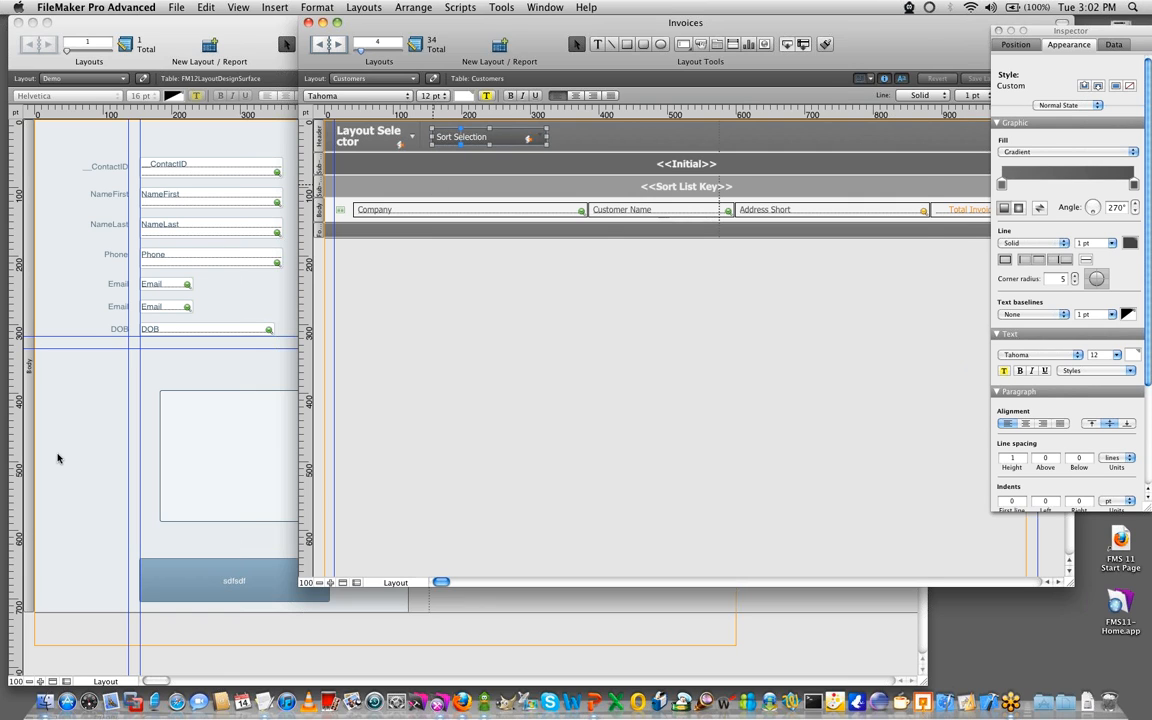
- Paste the copied appearance style onto the sdfsdf button in FM12LayoutDesignSurface and deselect it
{"action": "left_click", "coordinate": [51, 409]}
{"action": "left_click", "coordinate": [213, 578]}
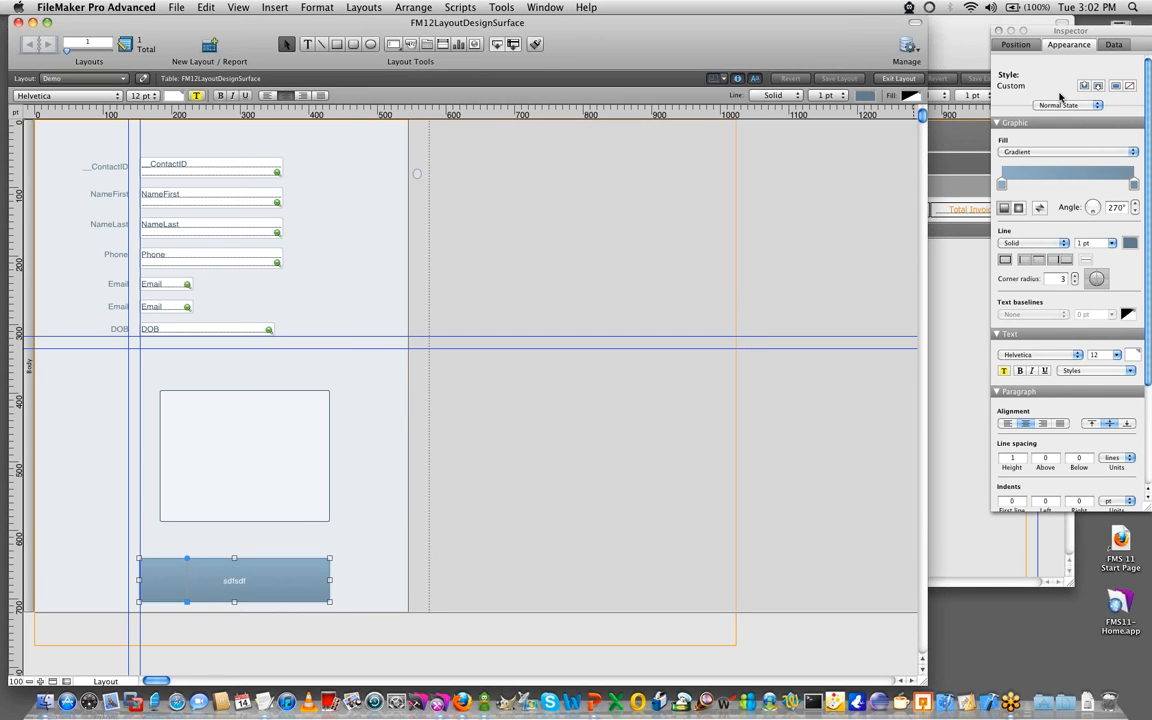
{"action": "left_click", "coordinate": [1098, 87]}
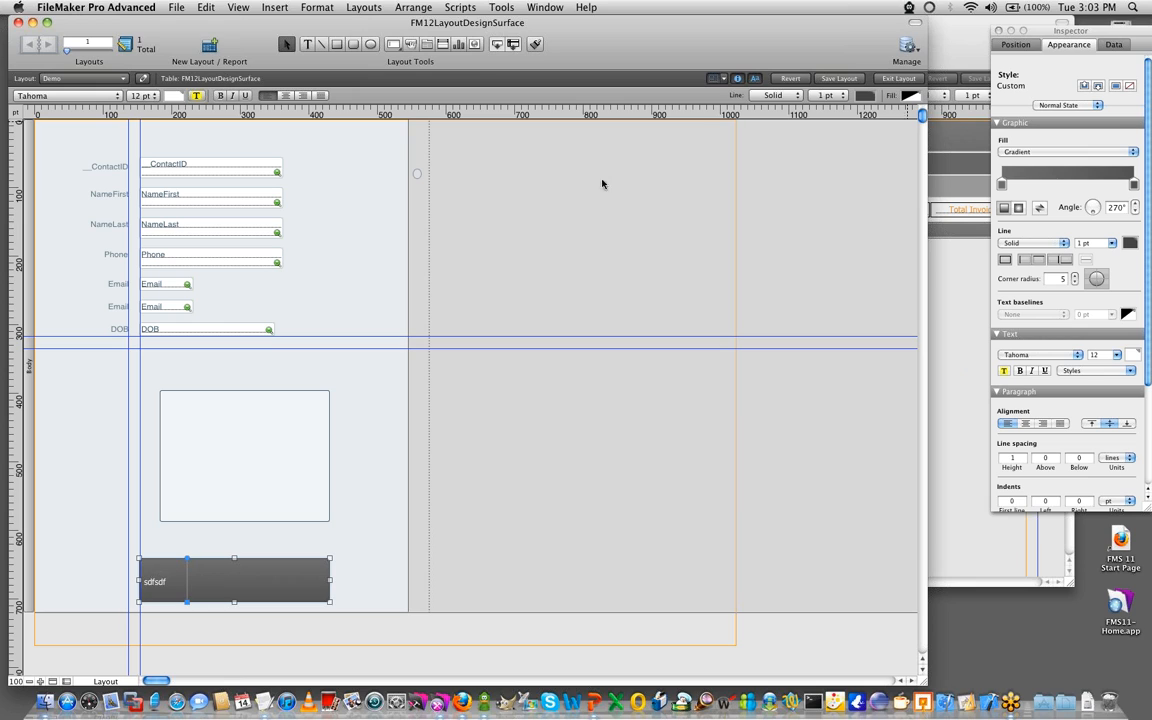
{"action": "left_click", "coordinate": [533, 210]}
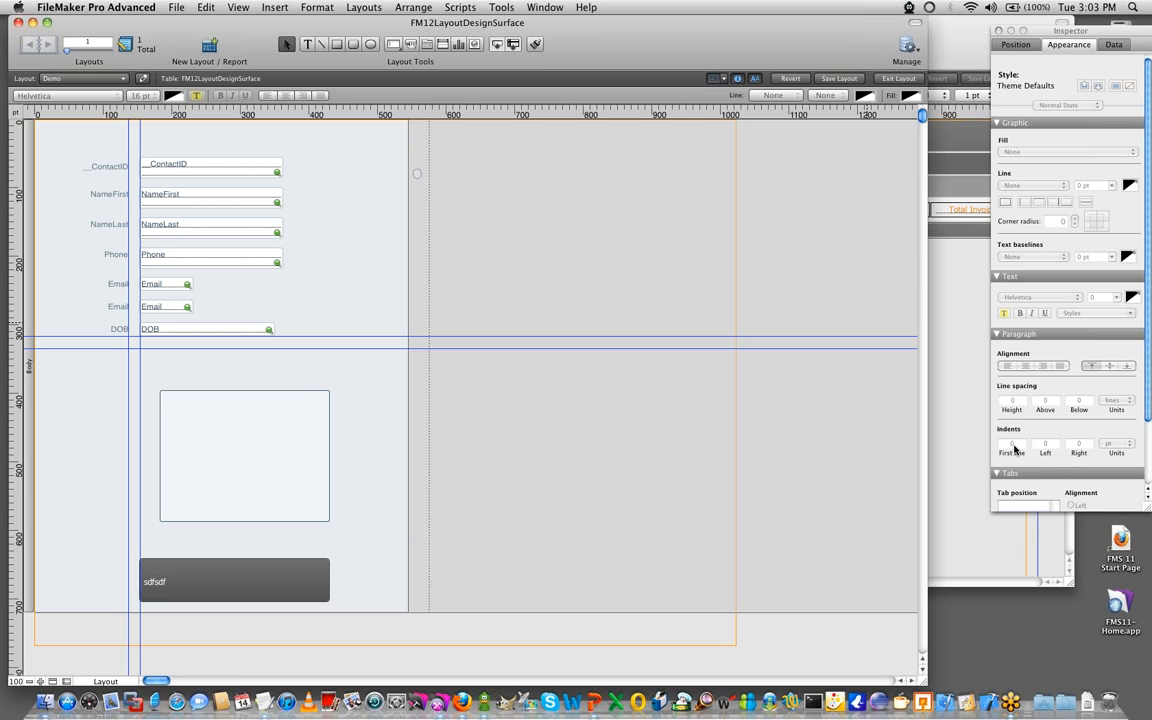
{"action": "scroll", "coordinate": [628, 432], "scroll_direction": "down", "scroll_amount": 3}
{"action": "scroll", "coordinate": [628, 432], "scroll_direction": "up", "scroll_amount": 3}
{"action": "scroll", "coordinate": [700, 482], "scroll_direction": "down", "scroll_amount": 2}
{"action": "scroll", "coordinate": [717, 465], "scroll_direction": "up", "scroll_amount": 2}
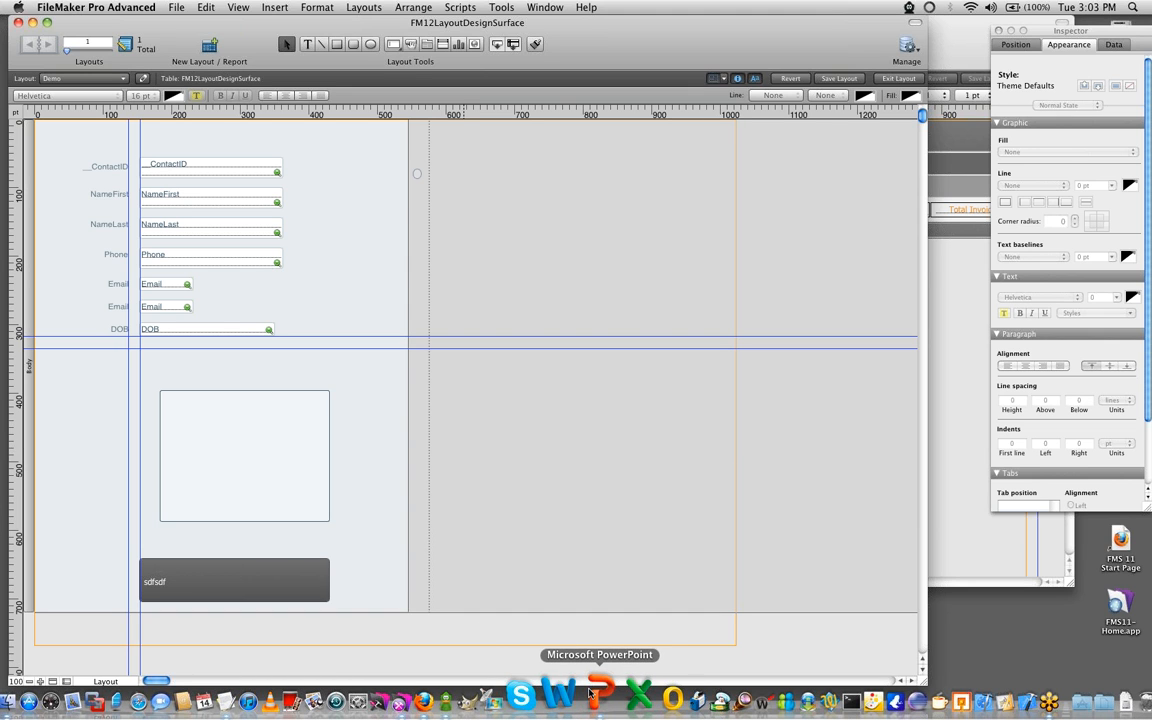
- Switch to PowerPoint, leave the running slide show, and restart it from the Contact Anvil Dataworks slide
{"action": "left_click", "coordinate": [590, 692]}
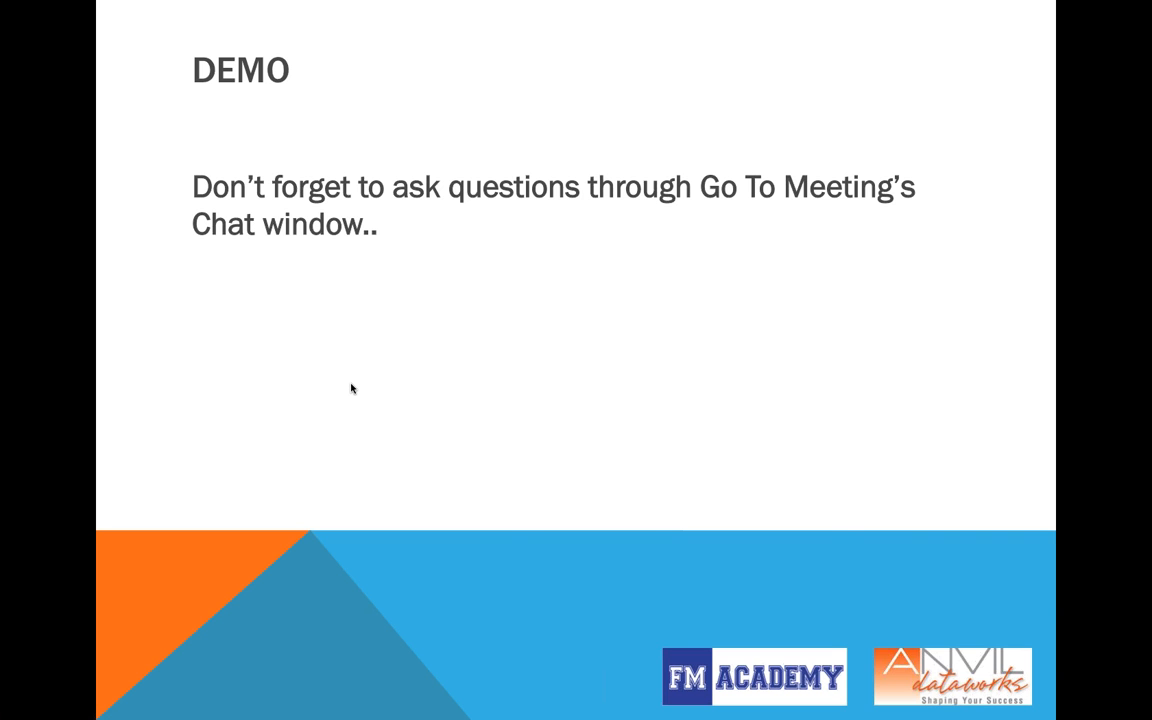
{"action": "key", "text": "Escape"}
{"action": "left_click", "coordinate": [126, 549]}
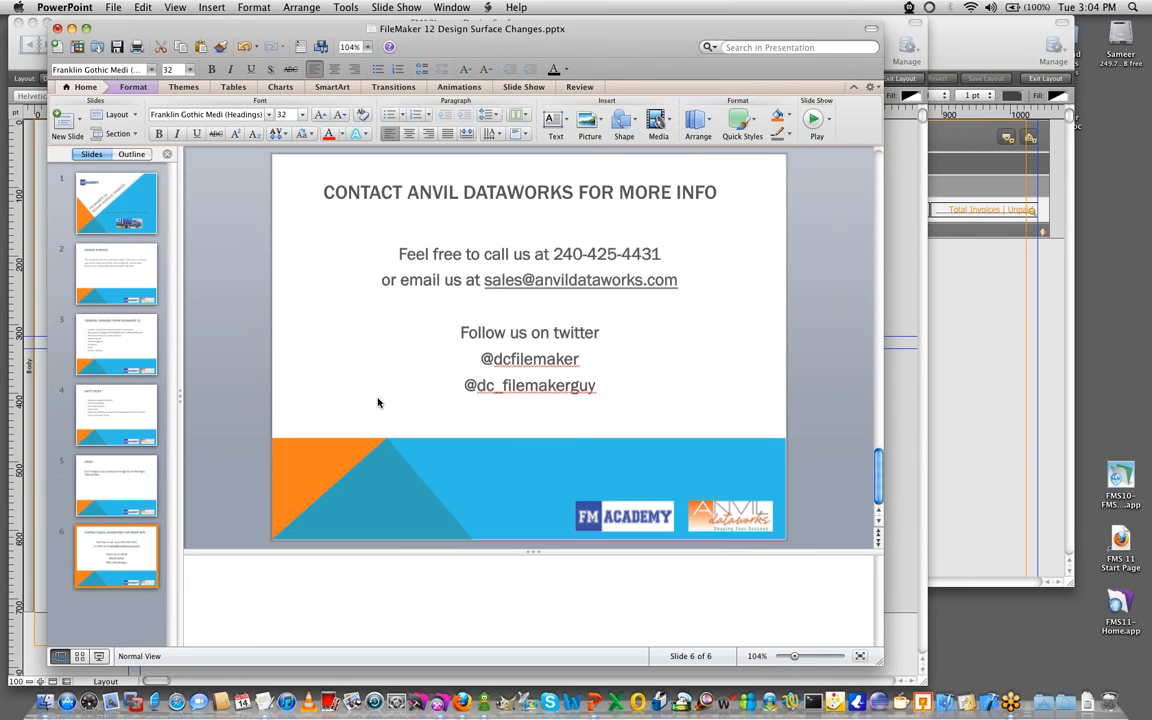
{"action": "left_click", "coordinate": [100, 658]}
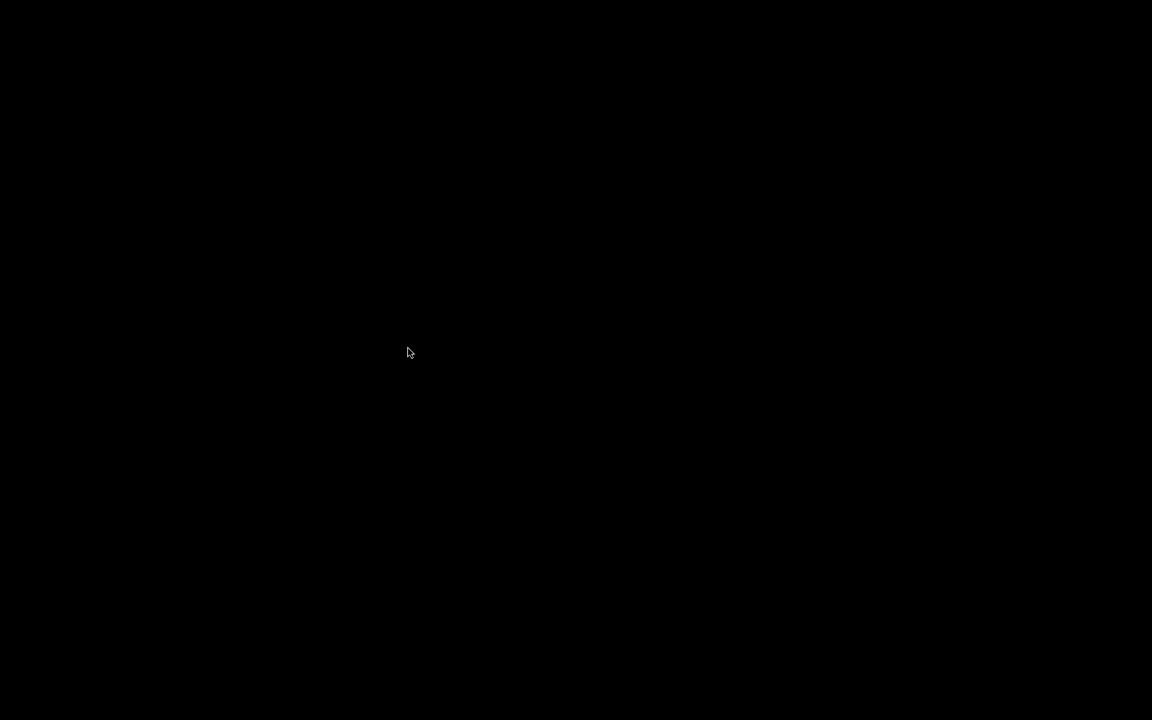